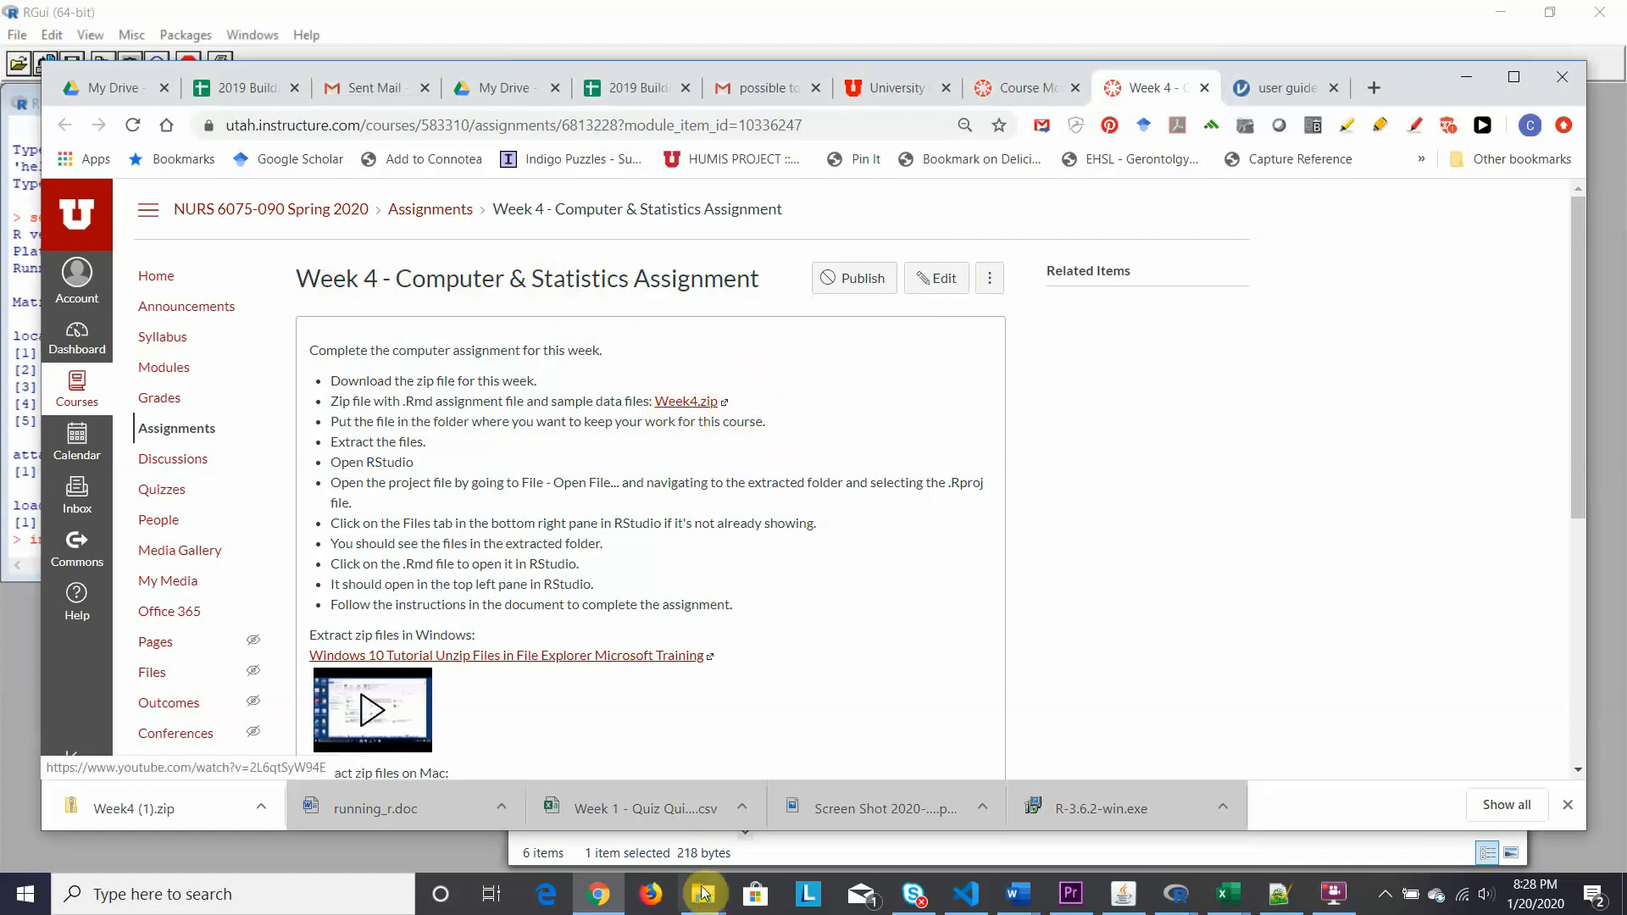
From the Week4.zip window, go up to Video Homework and open the extracted Week4 folder.
{"action": "mouse_move", "coordinate": [703, 894]}
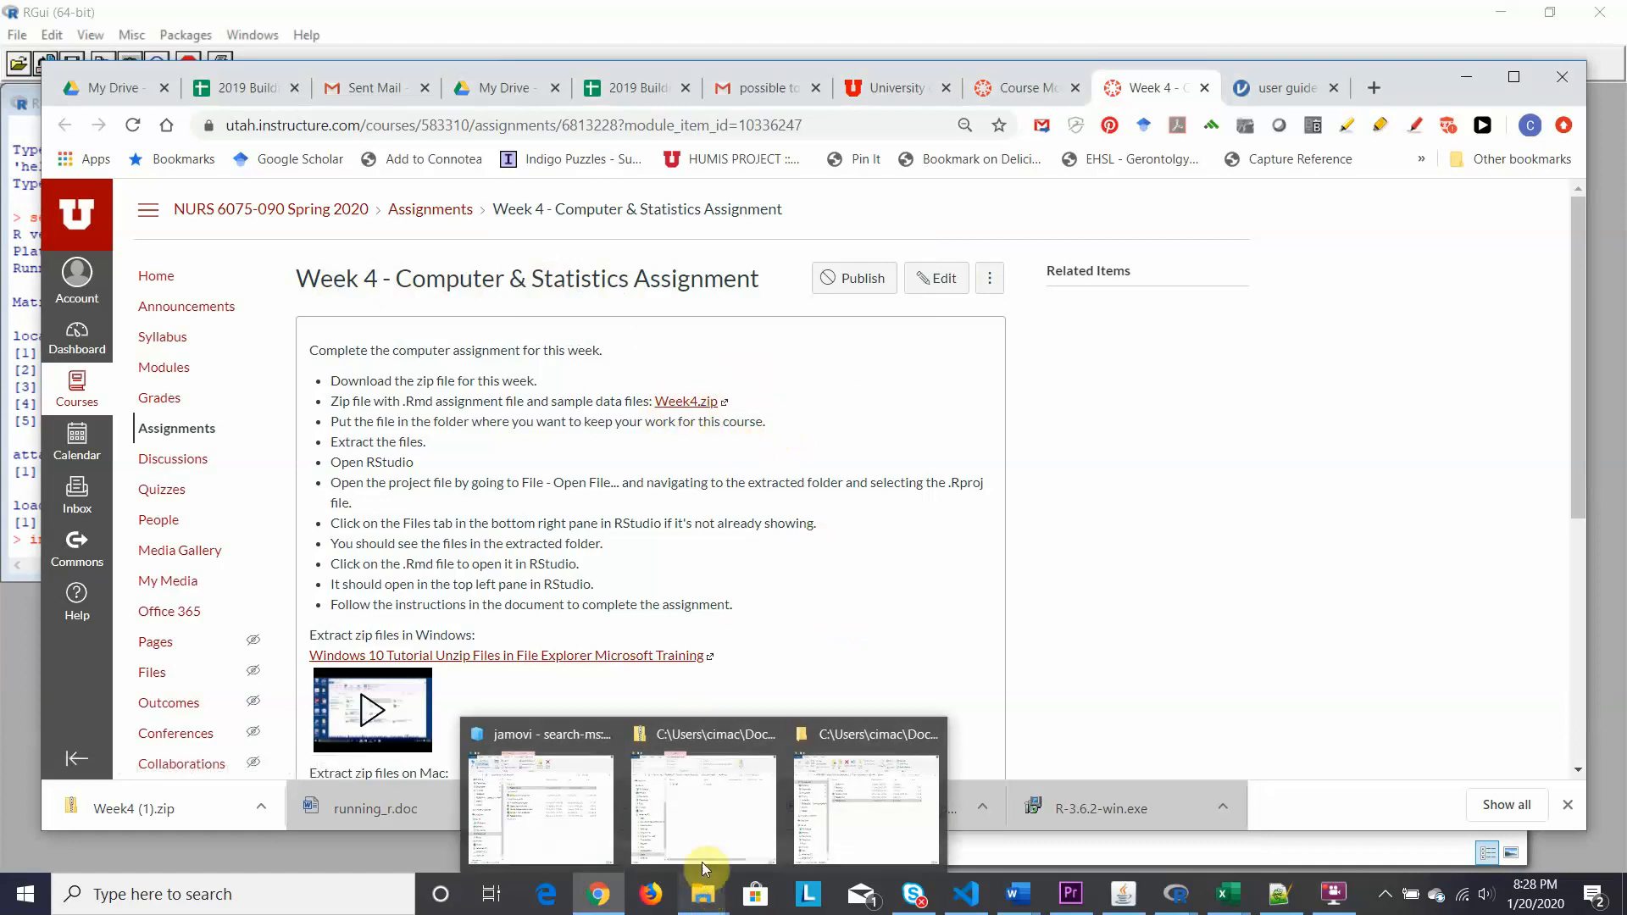
{"action": "mouse_move", "coordinate": [703, 843]}
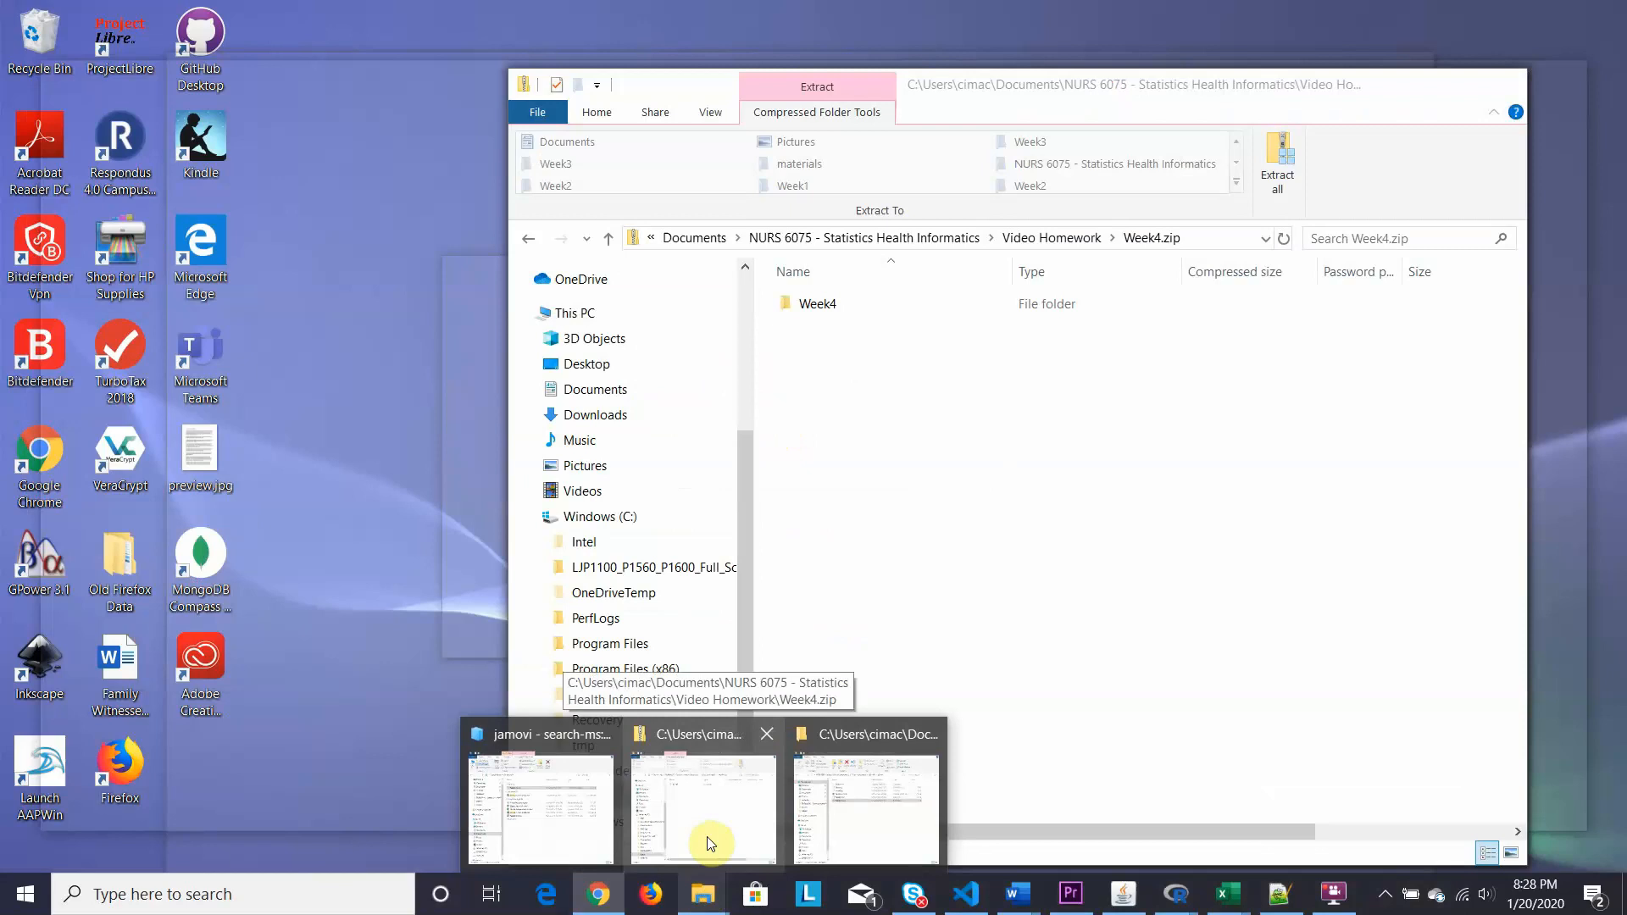
{"action": "mouse_move", "coordinate": [598, 843]}
{"action": "mouse_move", "coordinate": [826, 805]}
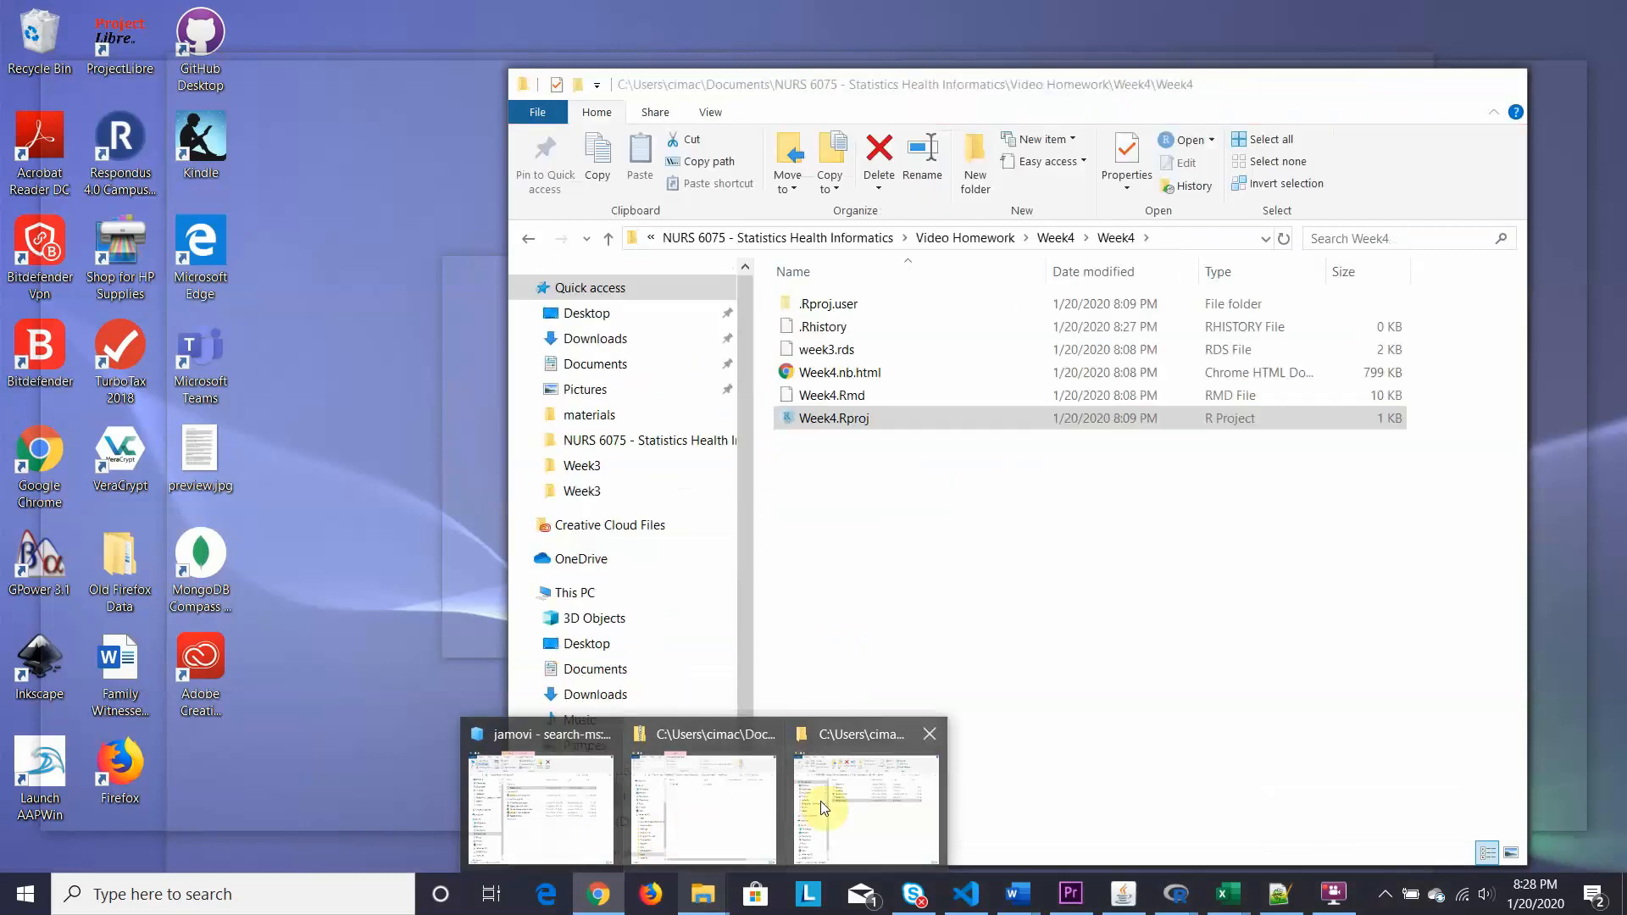
{"action": "left_click", "coordinate": [743, 807]}
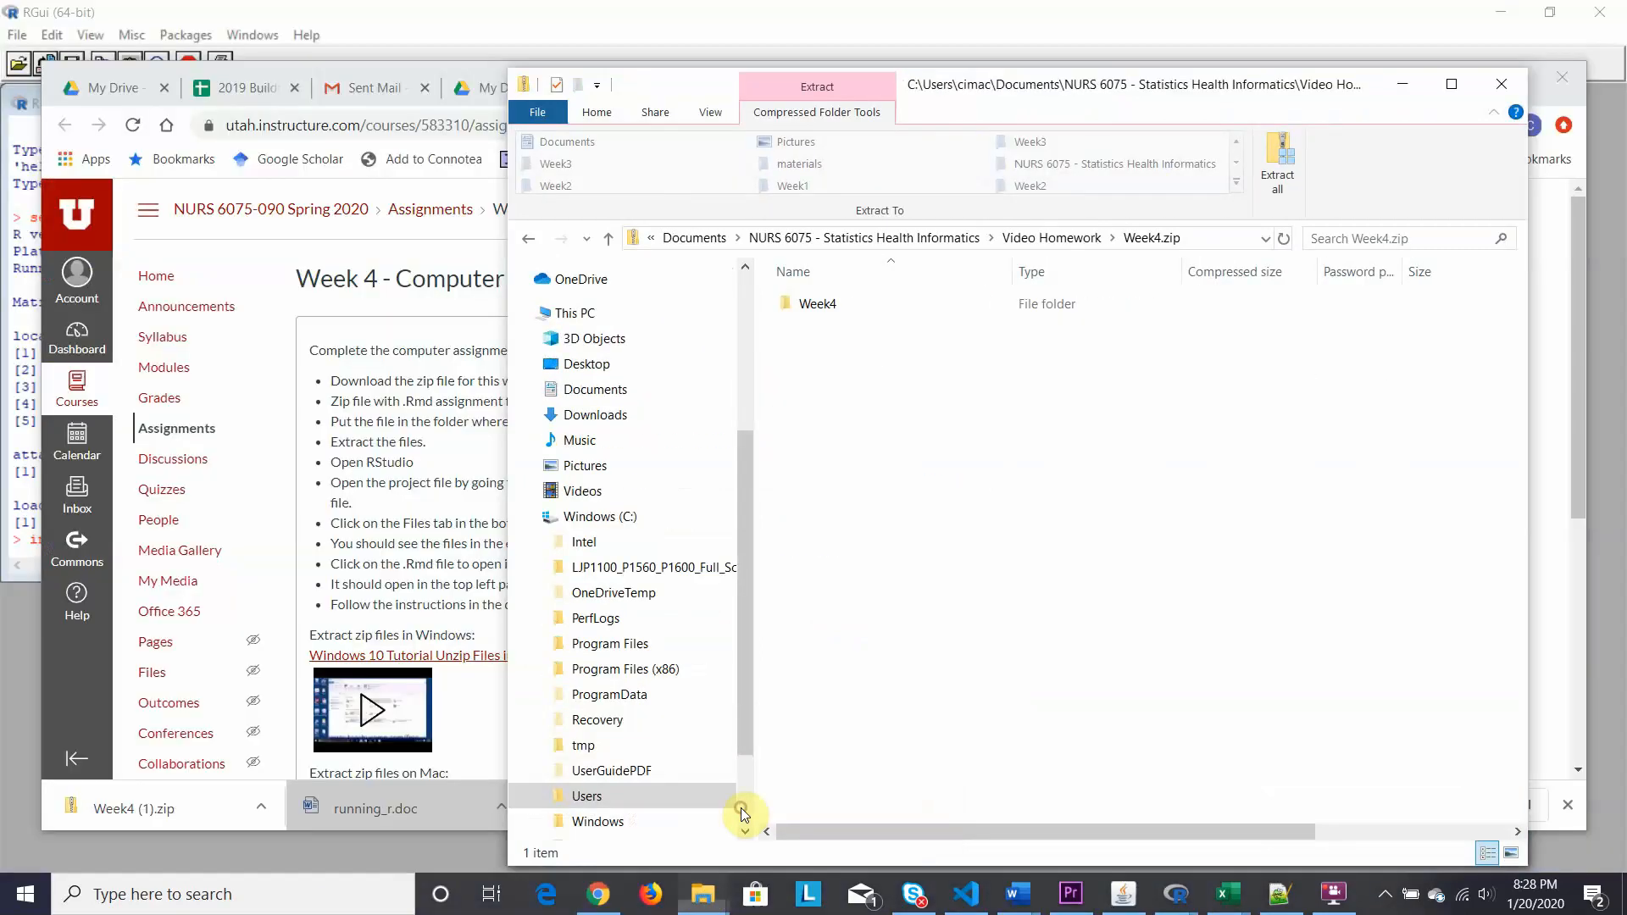
{"action": "left_click", "coordinate": [1066, 238]}
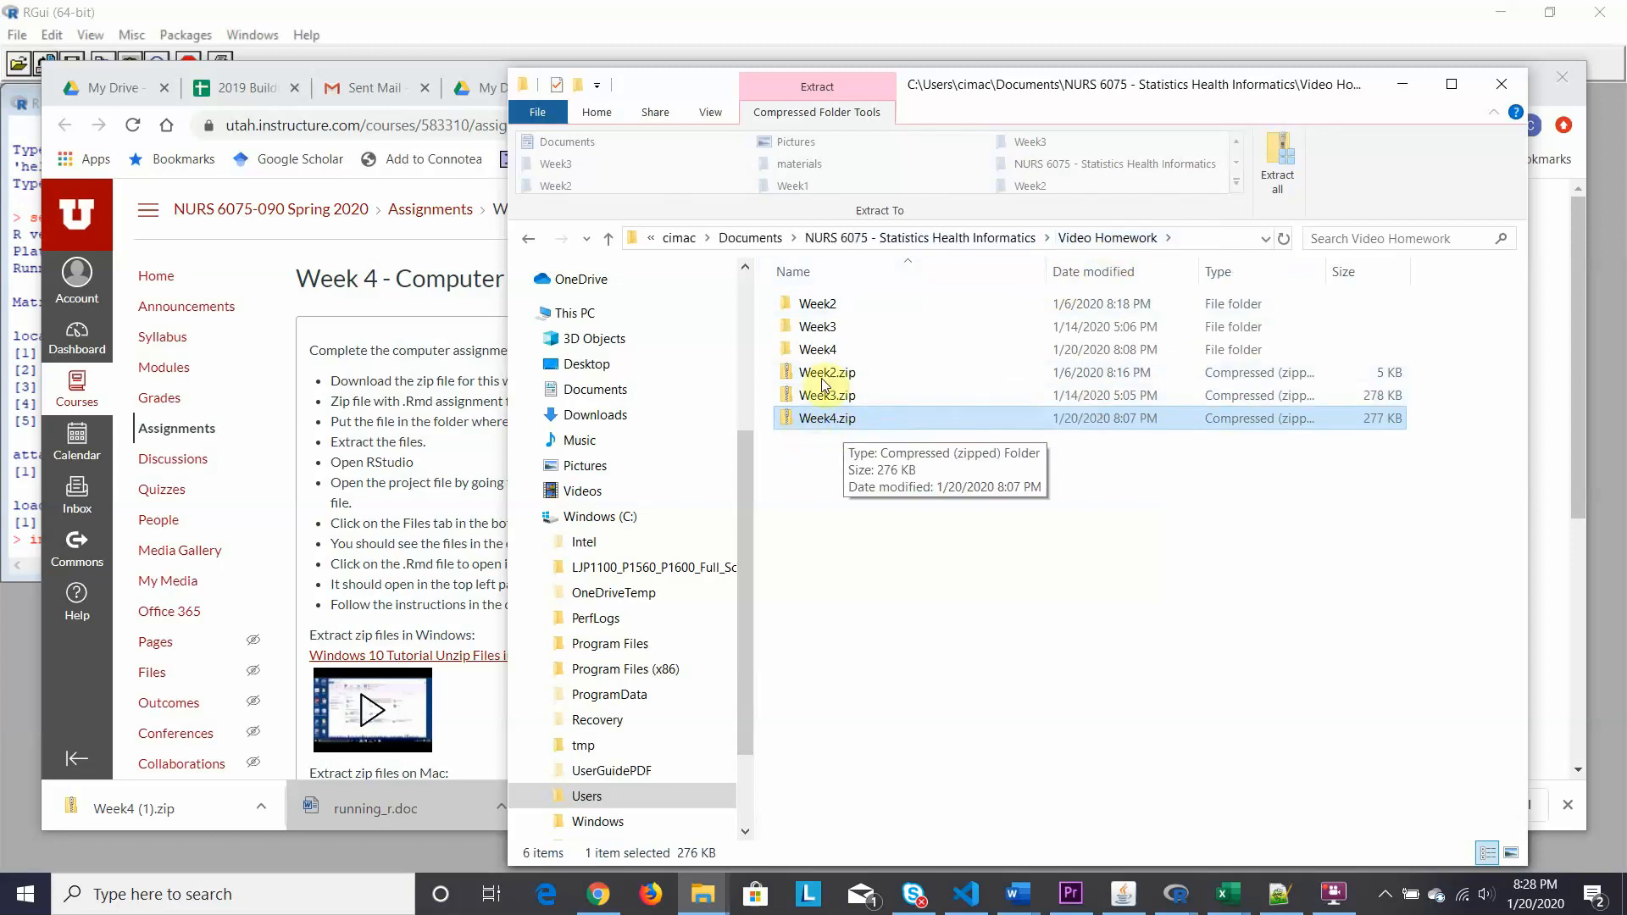
{"action": "double_click", "coordinate": [786, 347]}
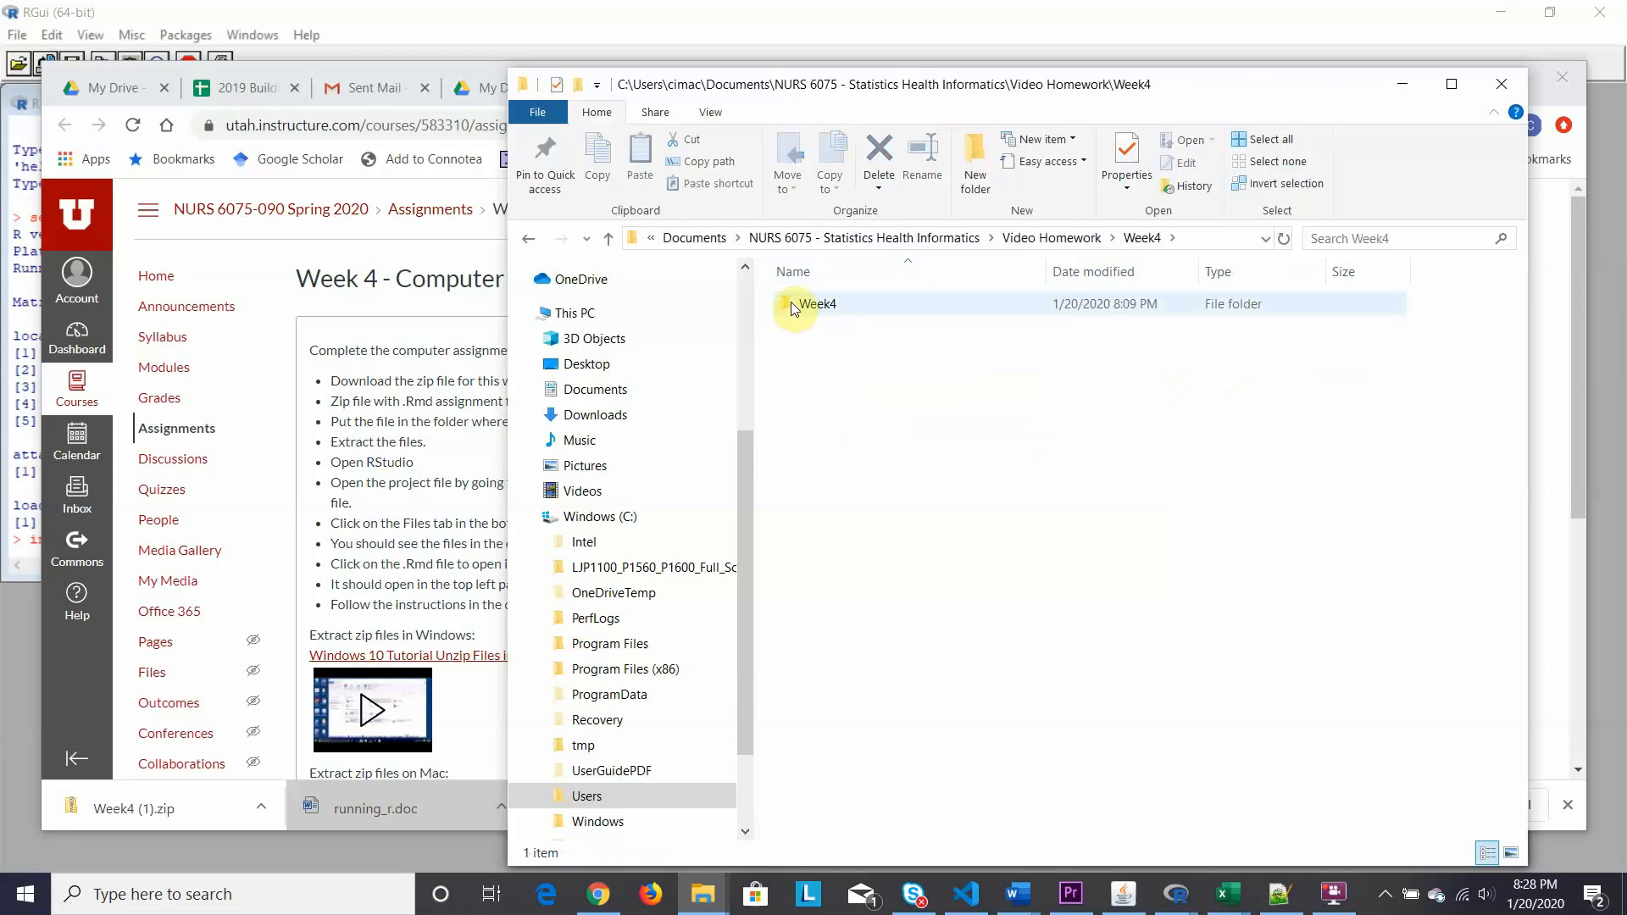
Open the inner Week4 folder and launch Week4.Rproj in RStudio.
{"action": "left_click", "coordinate": [788, 303]}
{"action": "double_click", "coordinate": [788, 303]}
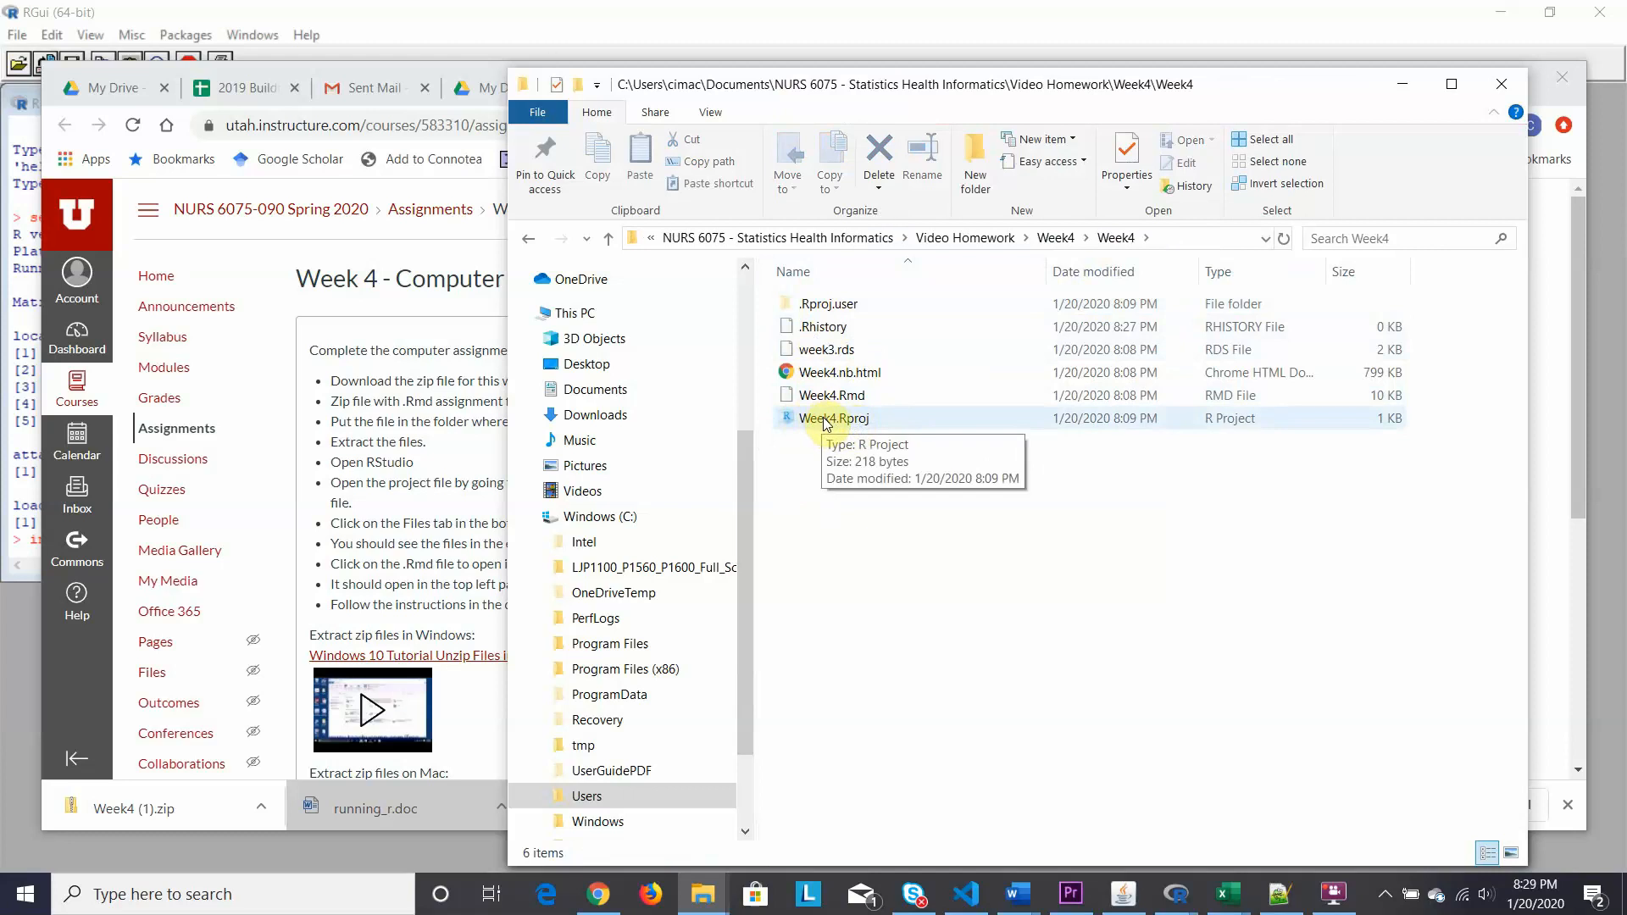
{"action": "left_click", "coordinate": [826, 422]}
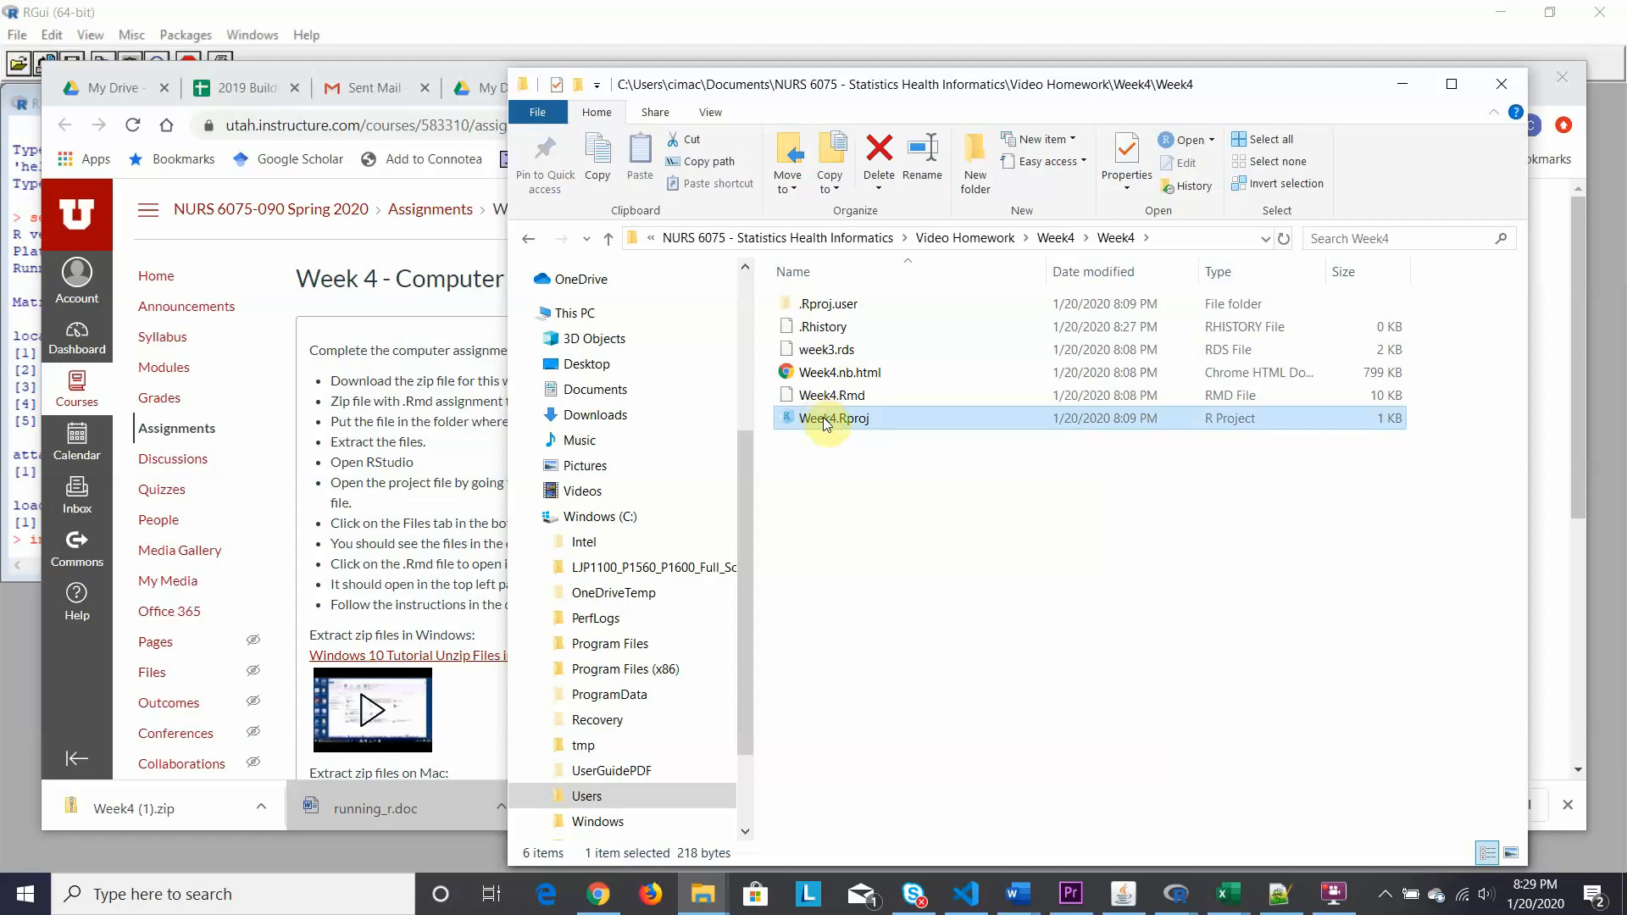
{"action": "double_click", "coordinate": [826, 419]}
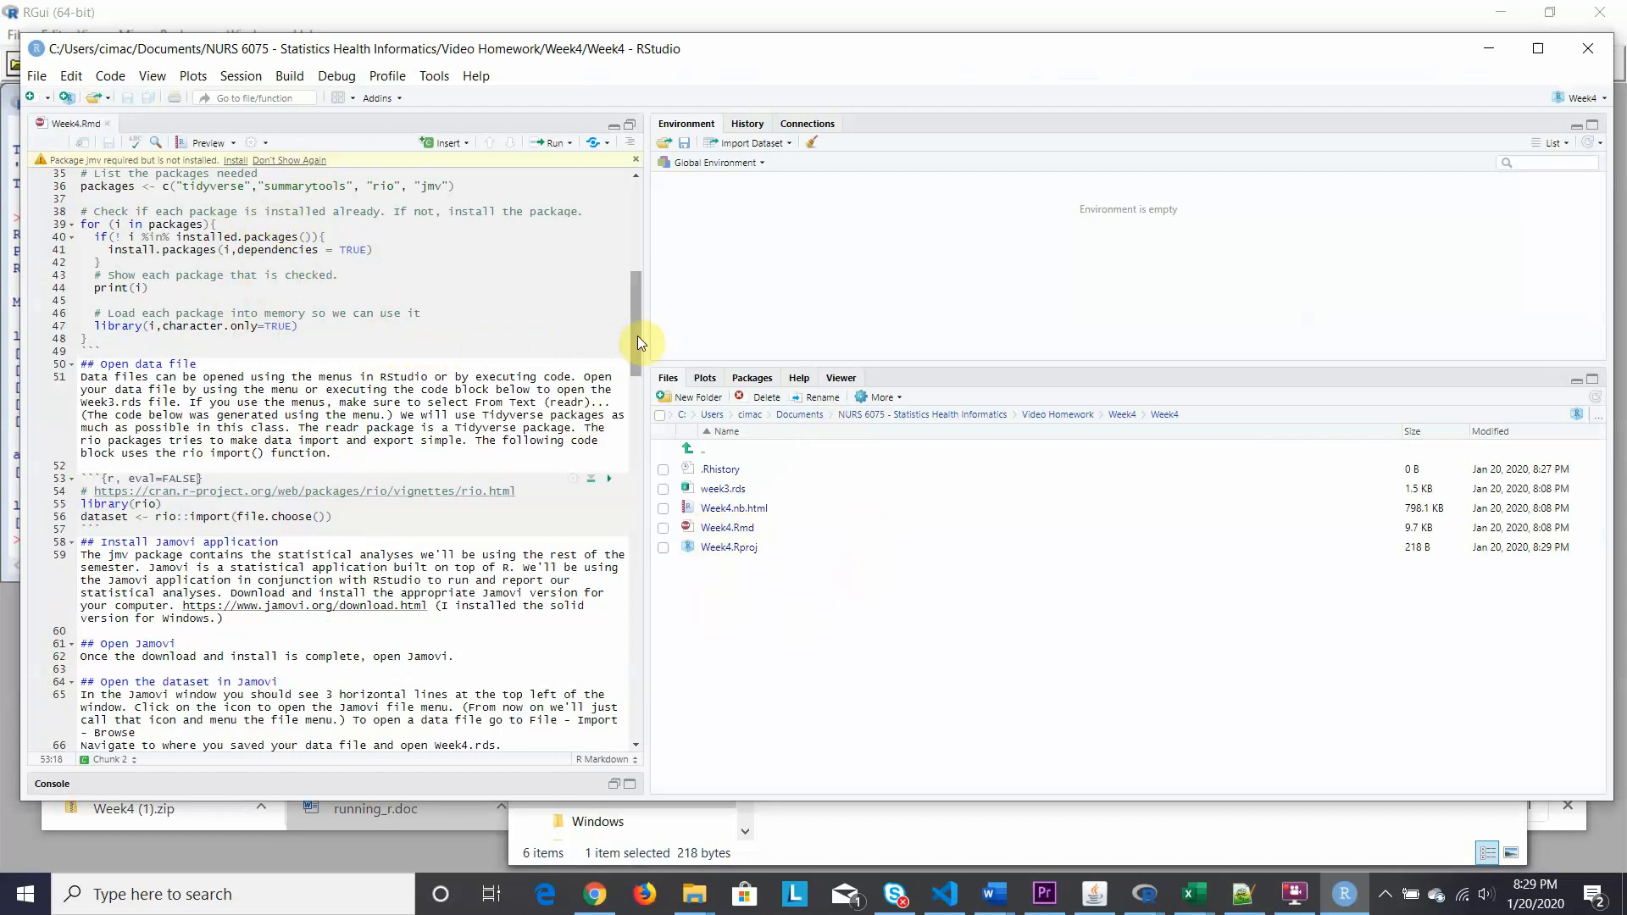
Scroll Week4.Rmd back up to the top of the notebook.
{"action": "left_click_drag", "start_coordinate": [637, 336], "coordinate": [604, 242]}
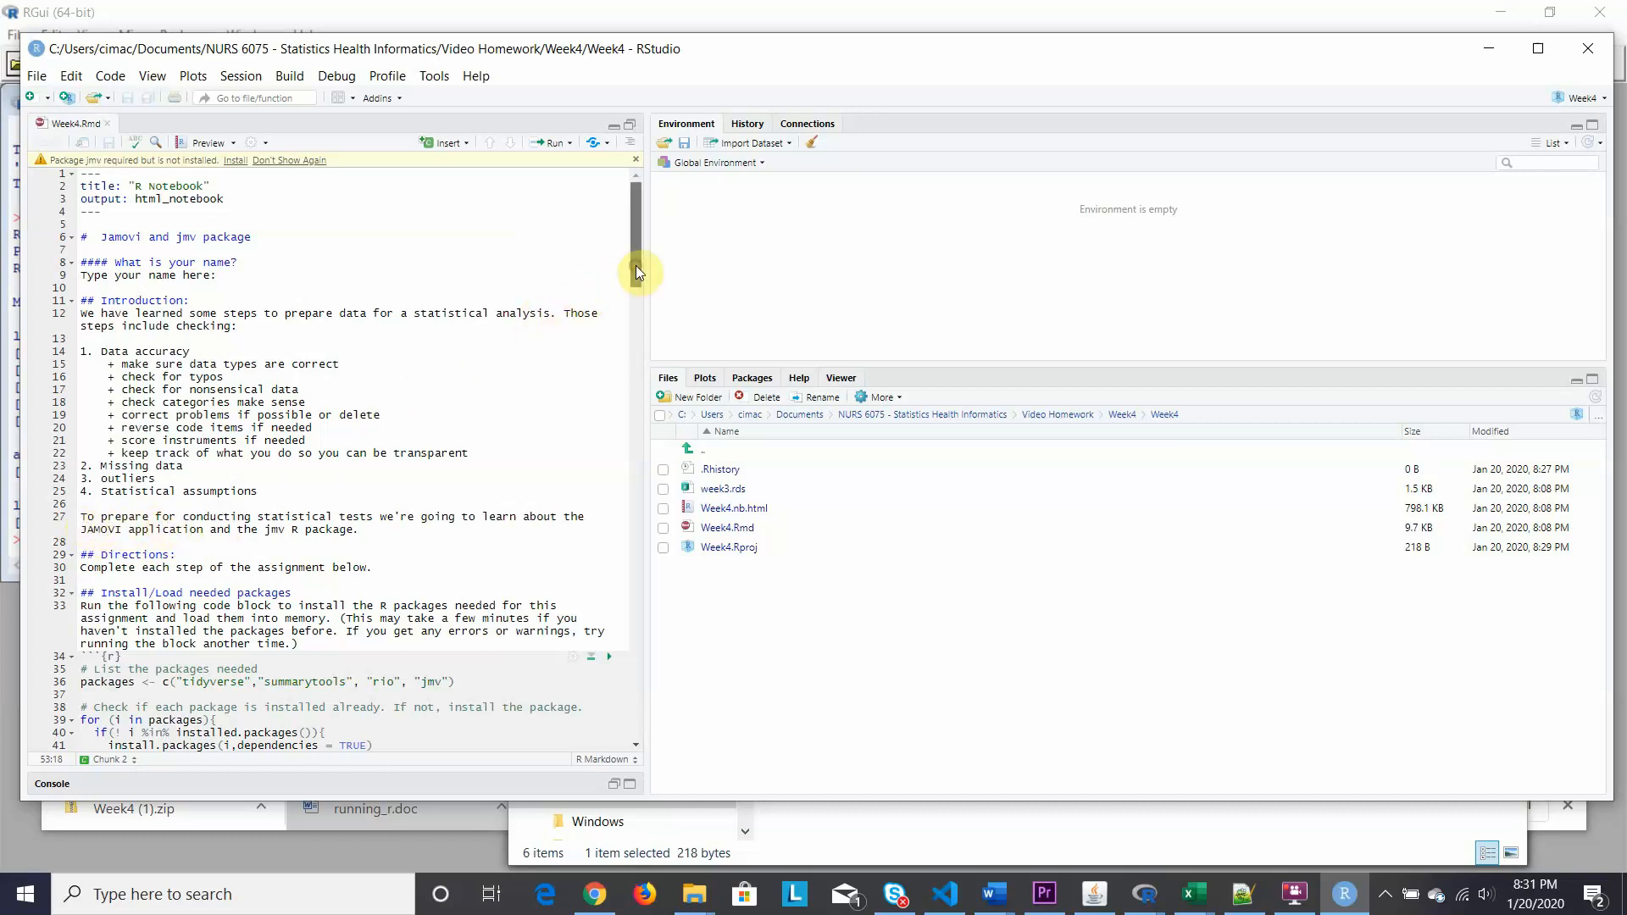
Run the packages chunk twice to install and load tidyverse, summarytools, rio and jmv.
{"action": "left_click_drag", "start_coordinate": [636, 266], "coordinate": [638, 305]}
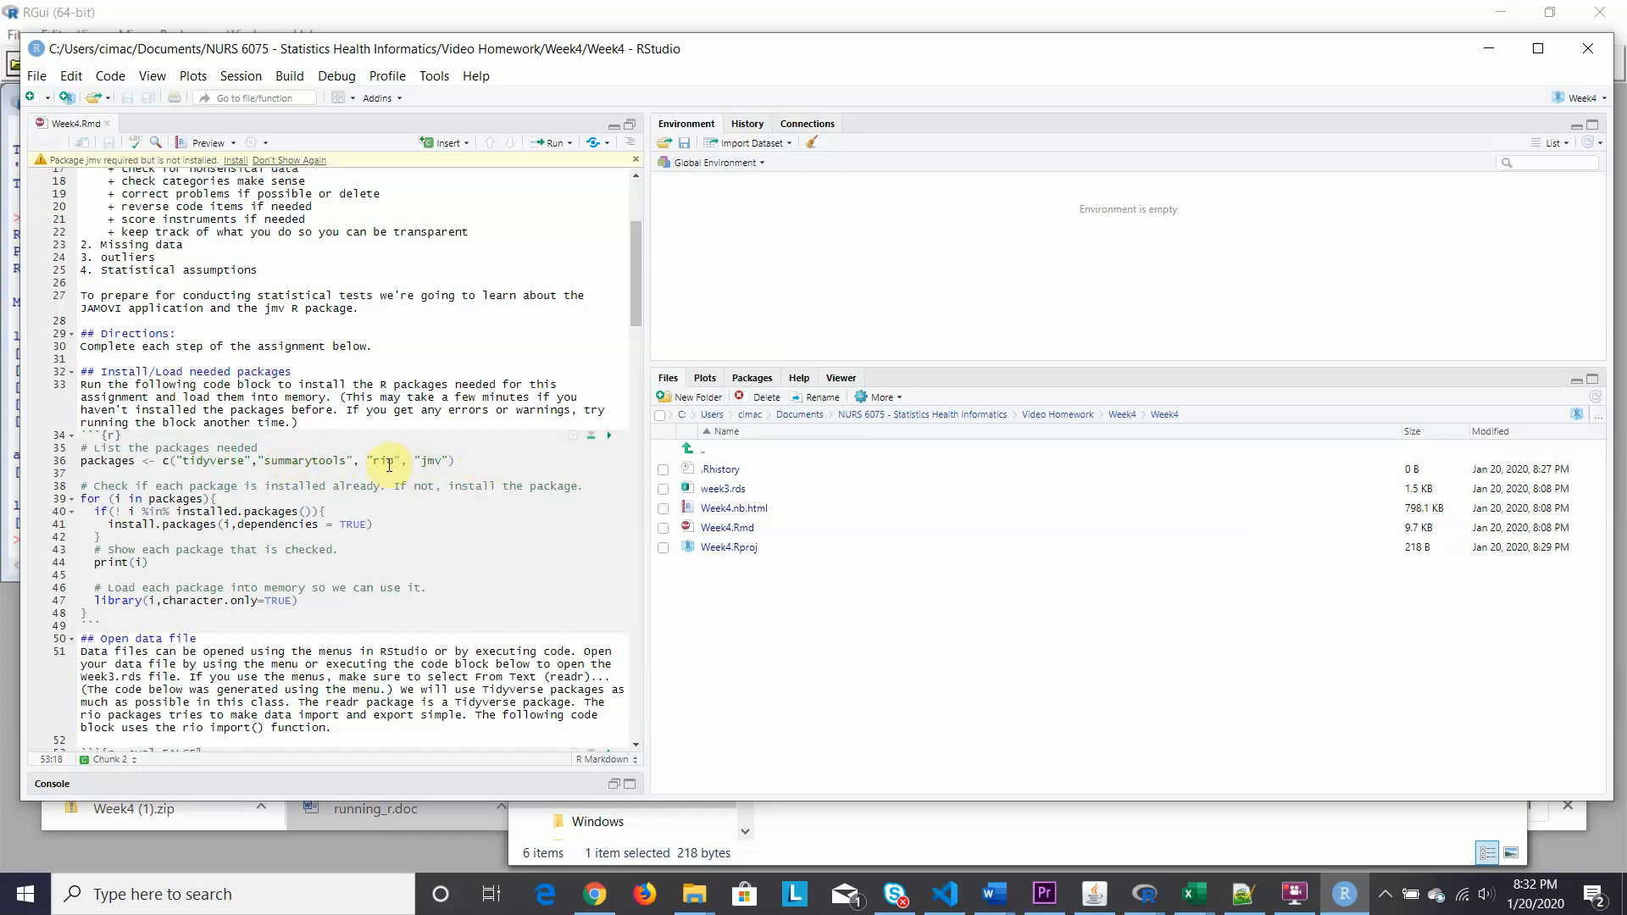
{"action": "left_click", "coordinate": [610, 440]}
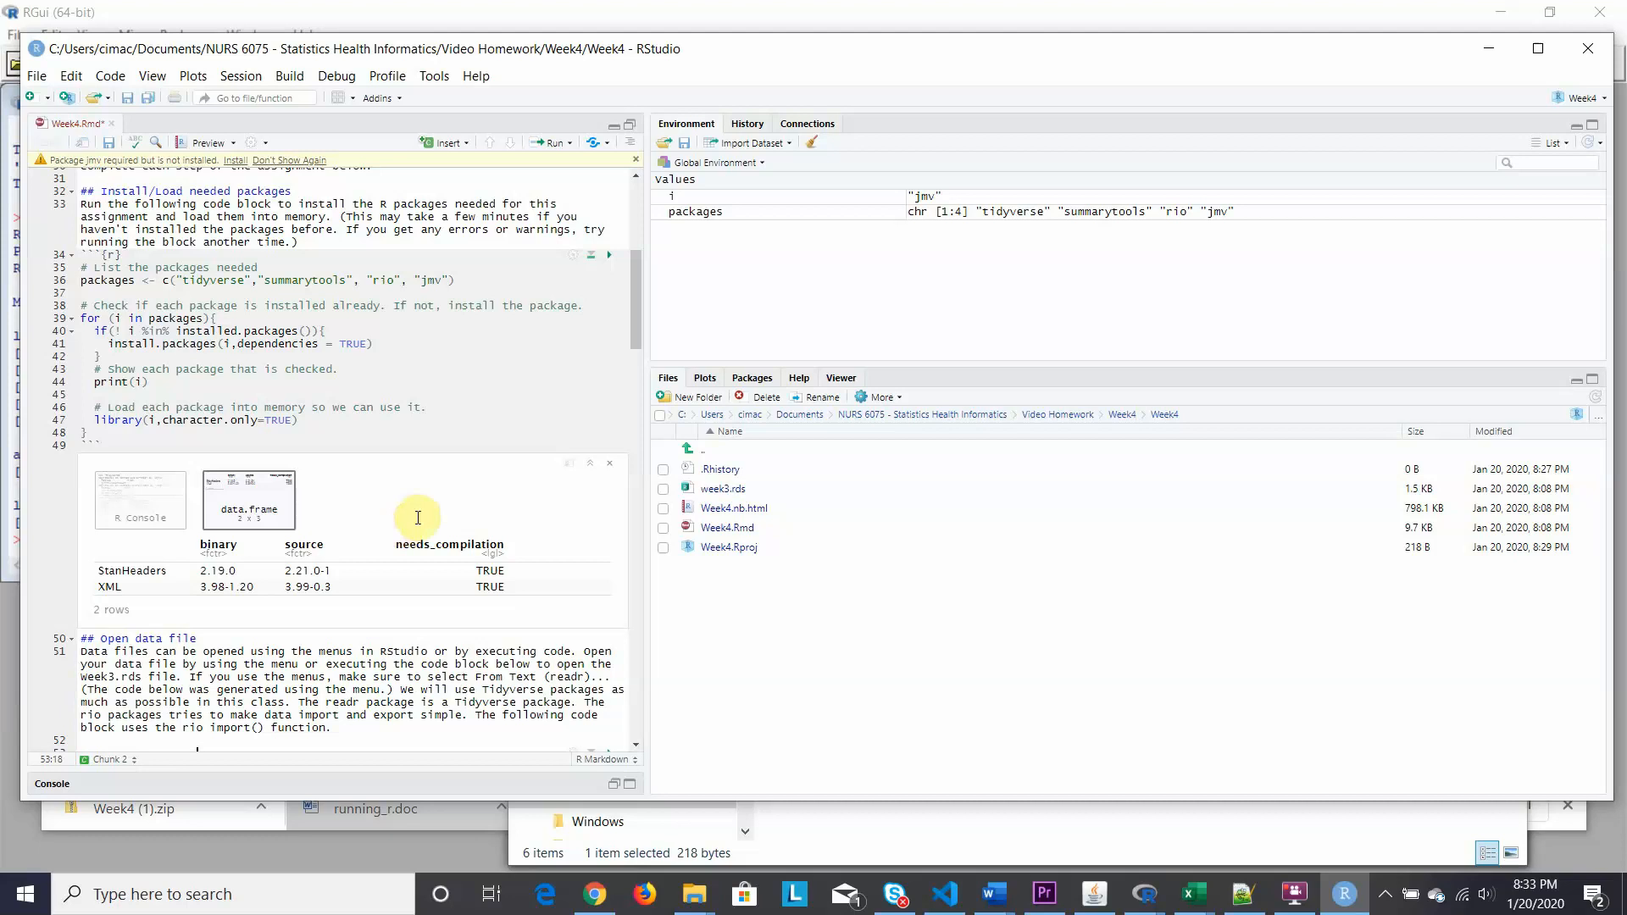
{"action": "left_click", "coordinate": [611, 262]}
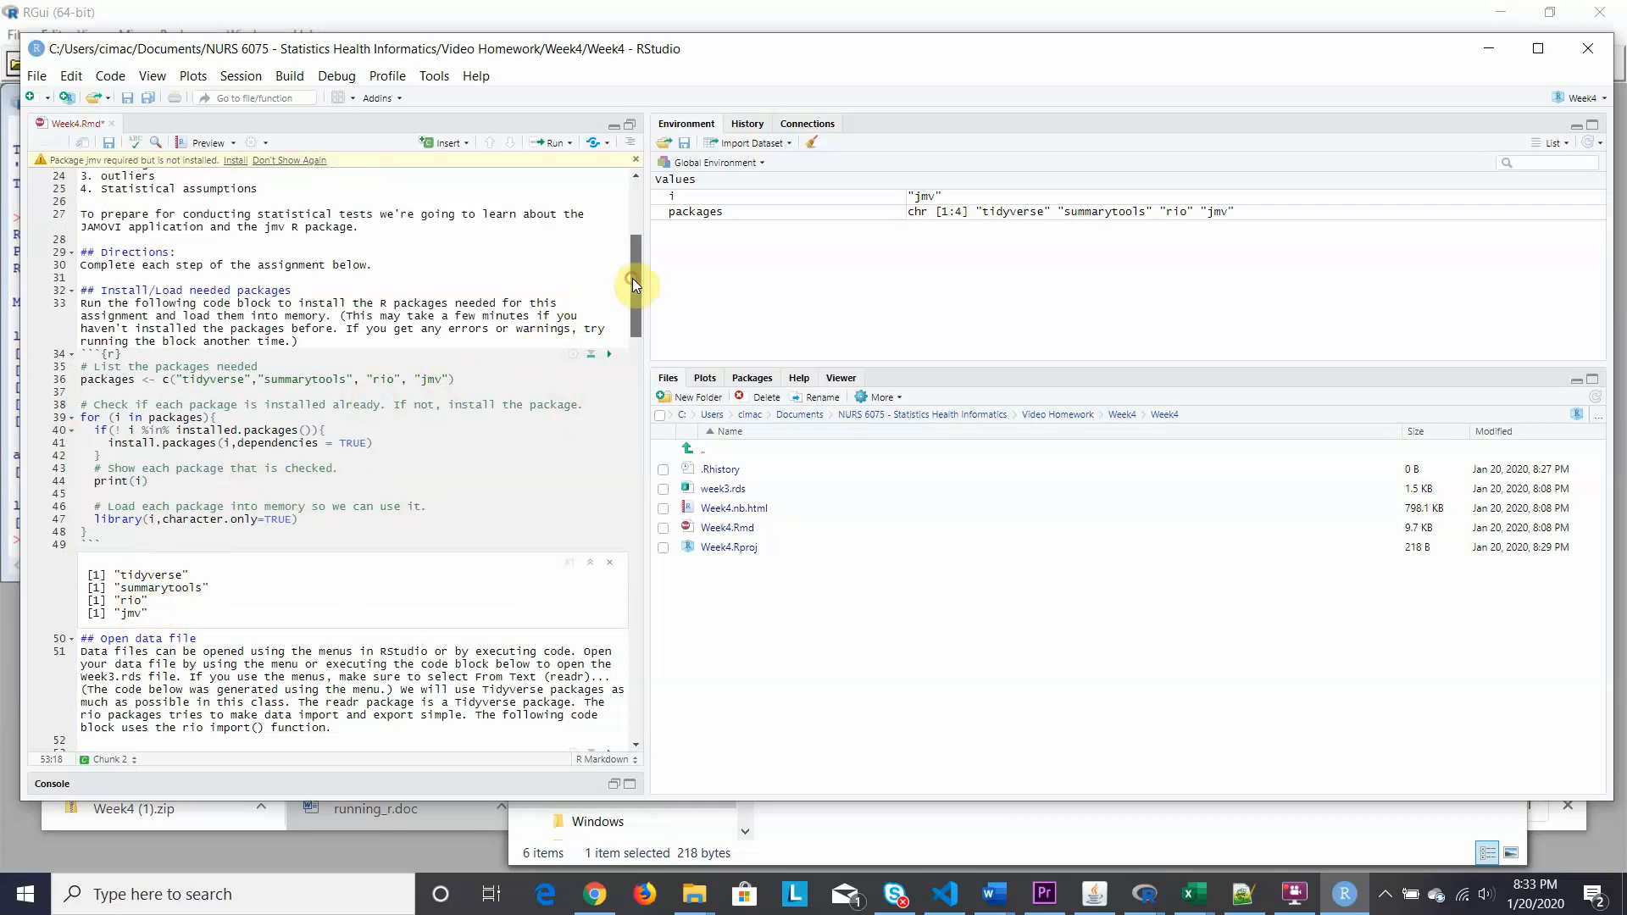
Scroll to the Open data file section and return to the week3.rds load prompt.
{"action": "left_click_drag", "start_coordinate": [632, 278], "coordinate": [631, 344]}
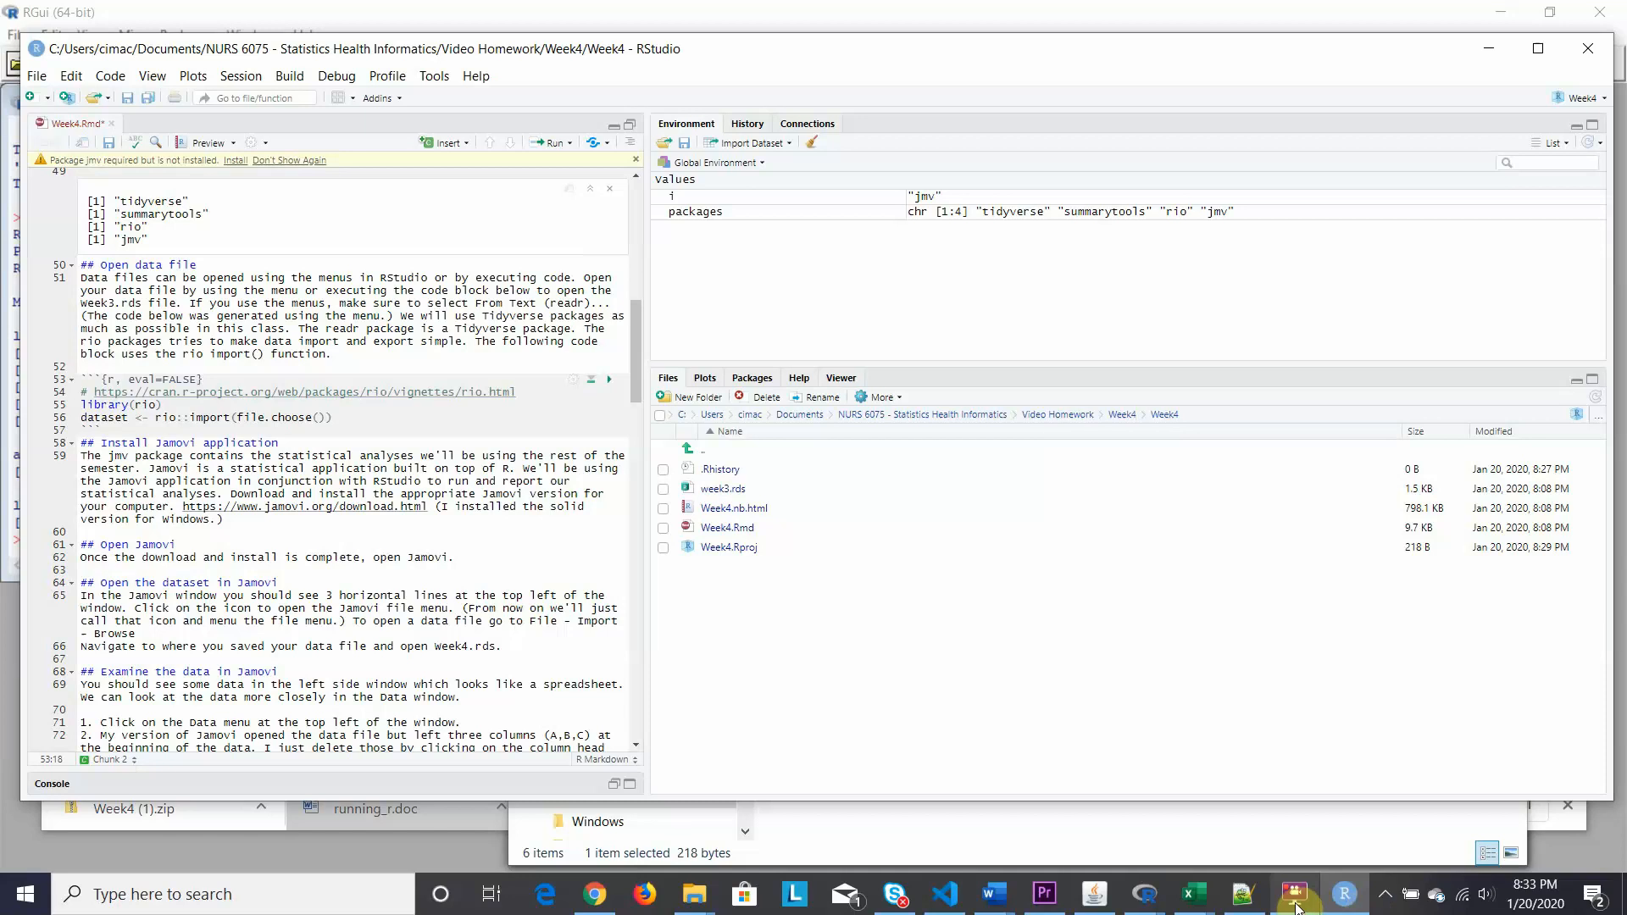
{"action": "mouse_move", "coordinate": [1294, 892]}
{"action": "left_click", "coordinate": [1314, 847]}
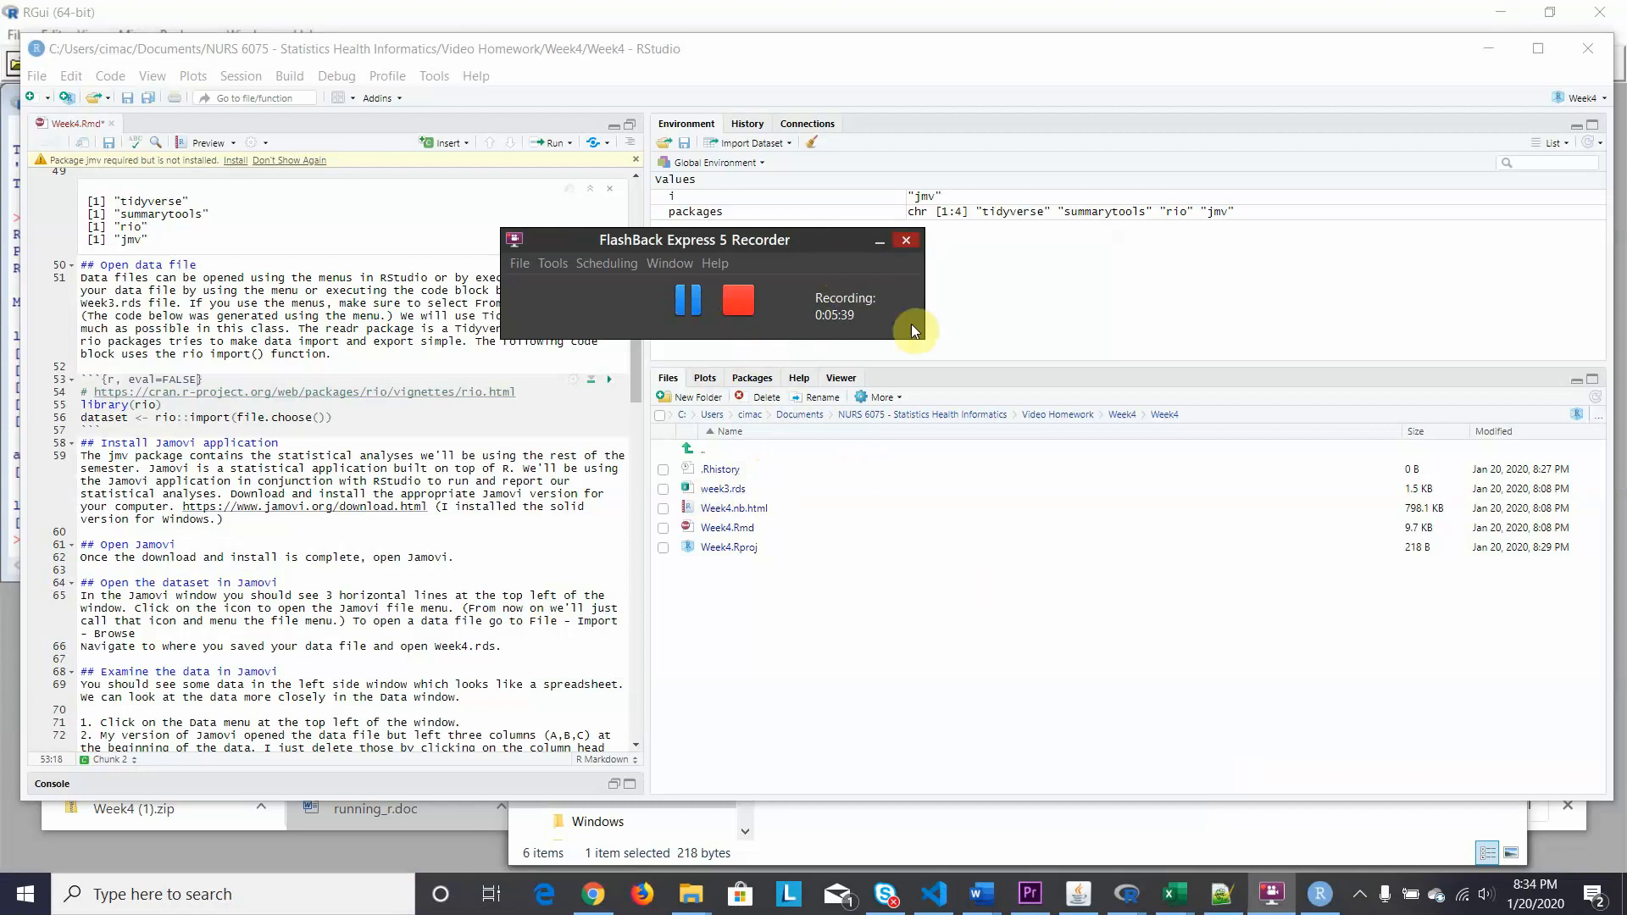
{"action": "left_click", "coordinate": [724, 489]}
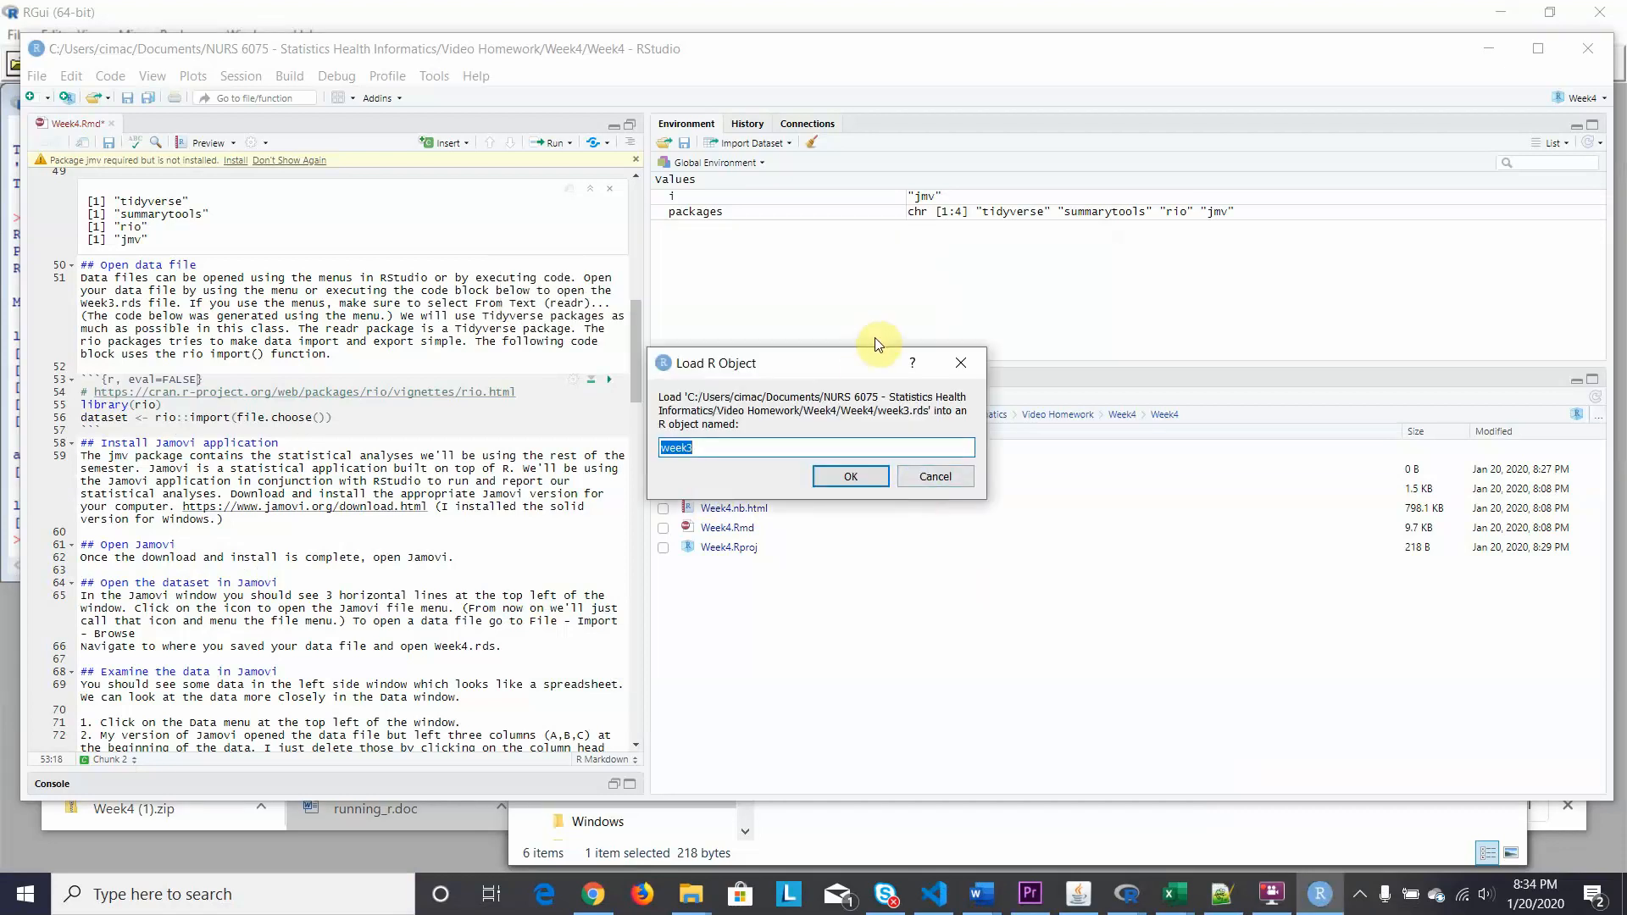
Cancel the Load R Object prompt for week3.rds.
{"action": "left_click", "coordinate": [936, 477]}
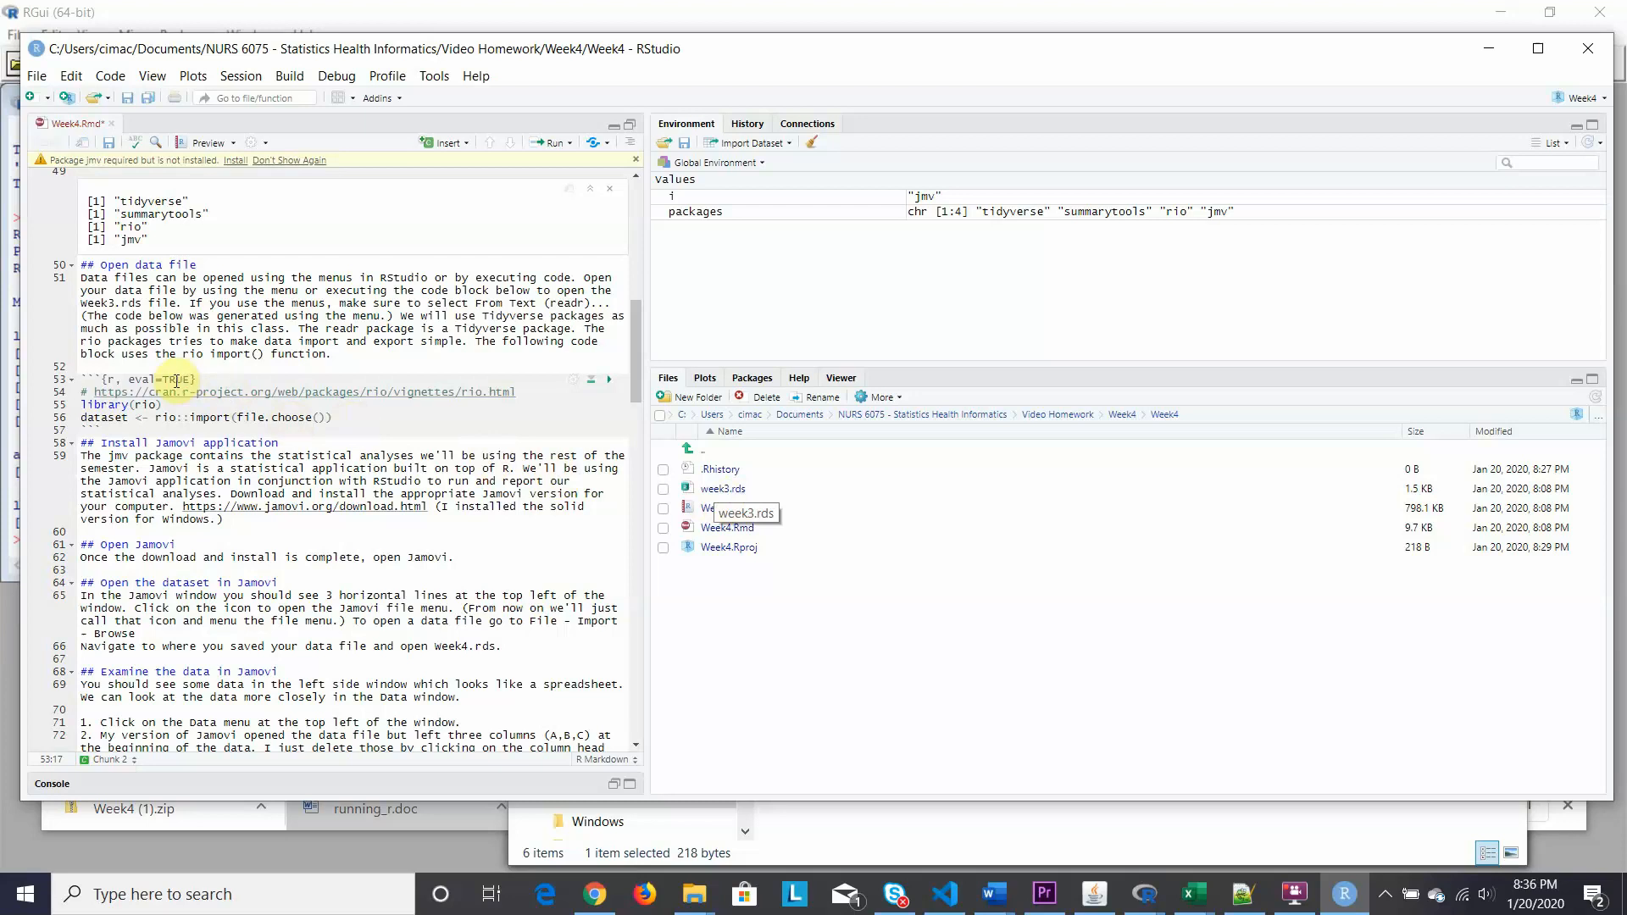
Run the line-53 rio import chunk, now eval=TRUE, to bring up the file picker.
{"action": "left_click", "coordinate": [607, 378]}
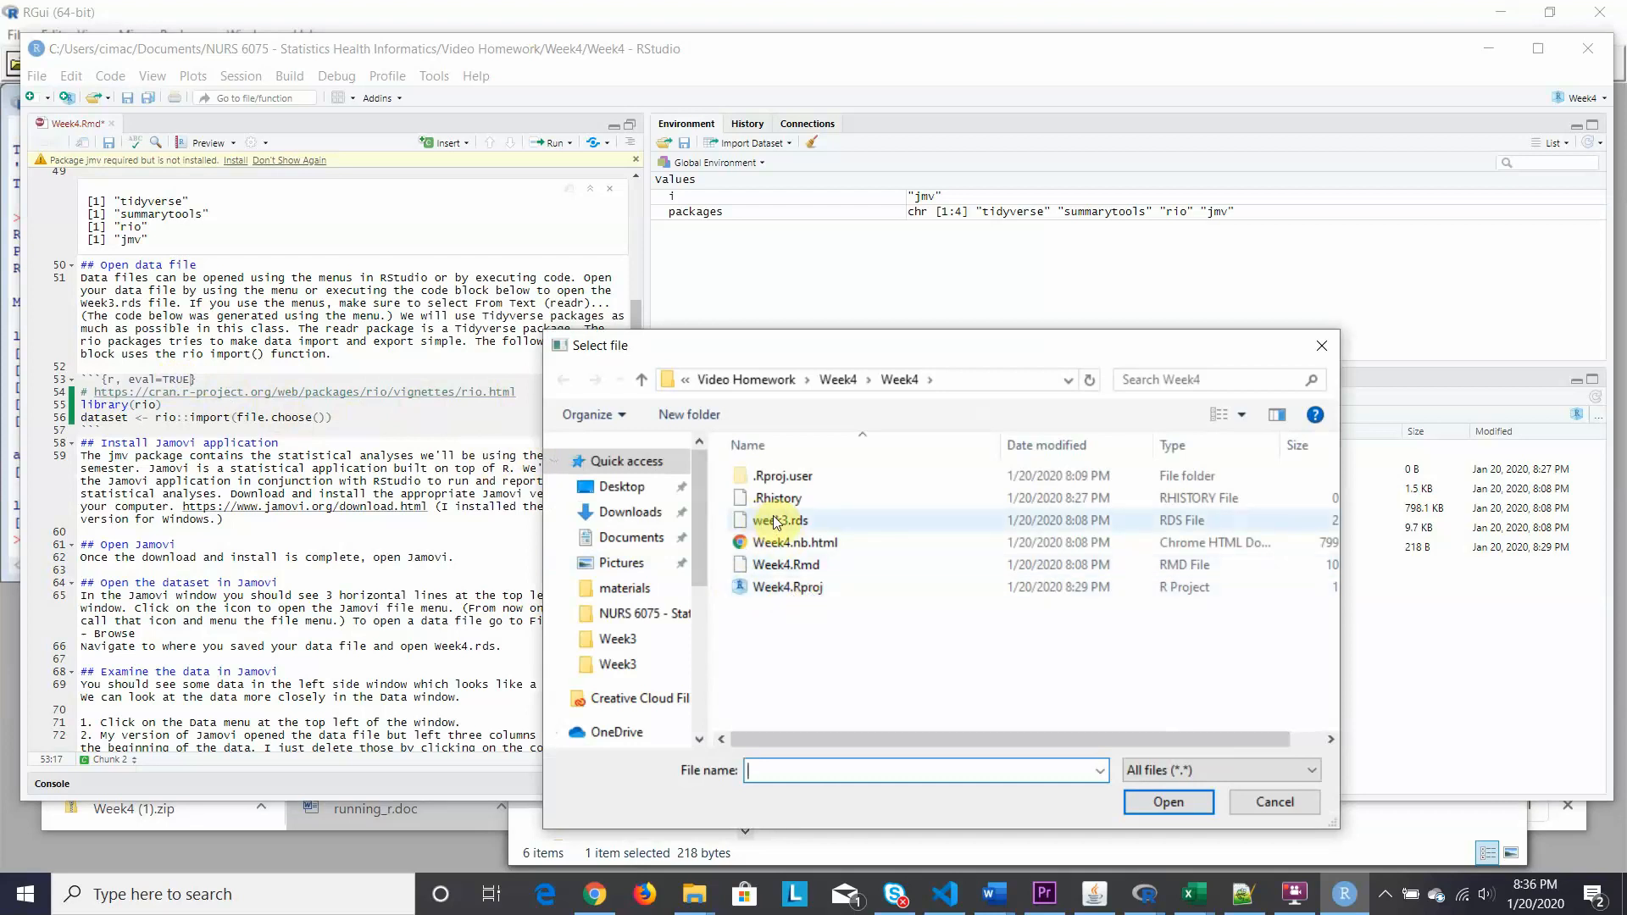
Import week3.rds as dataset, giving 100 observations of 11 variables.
{"action": "left_click", "coordinate": [776, 521]}
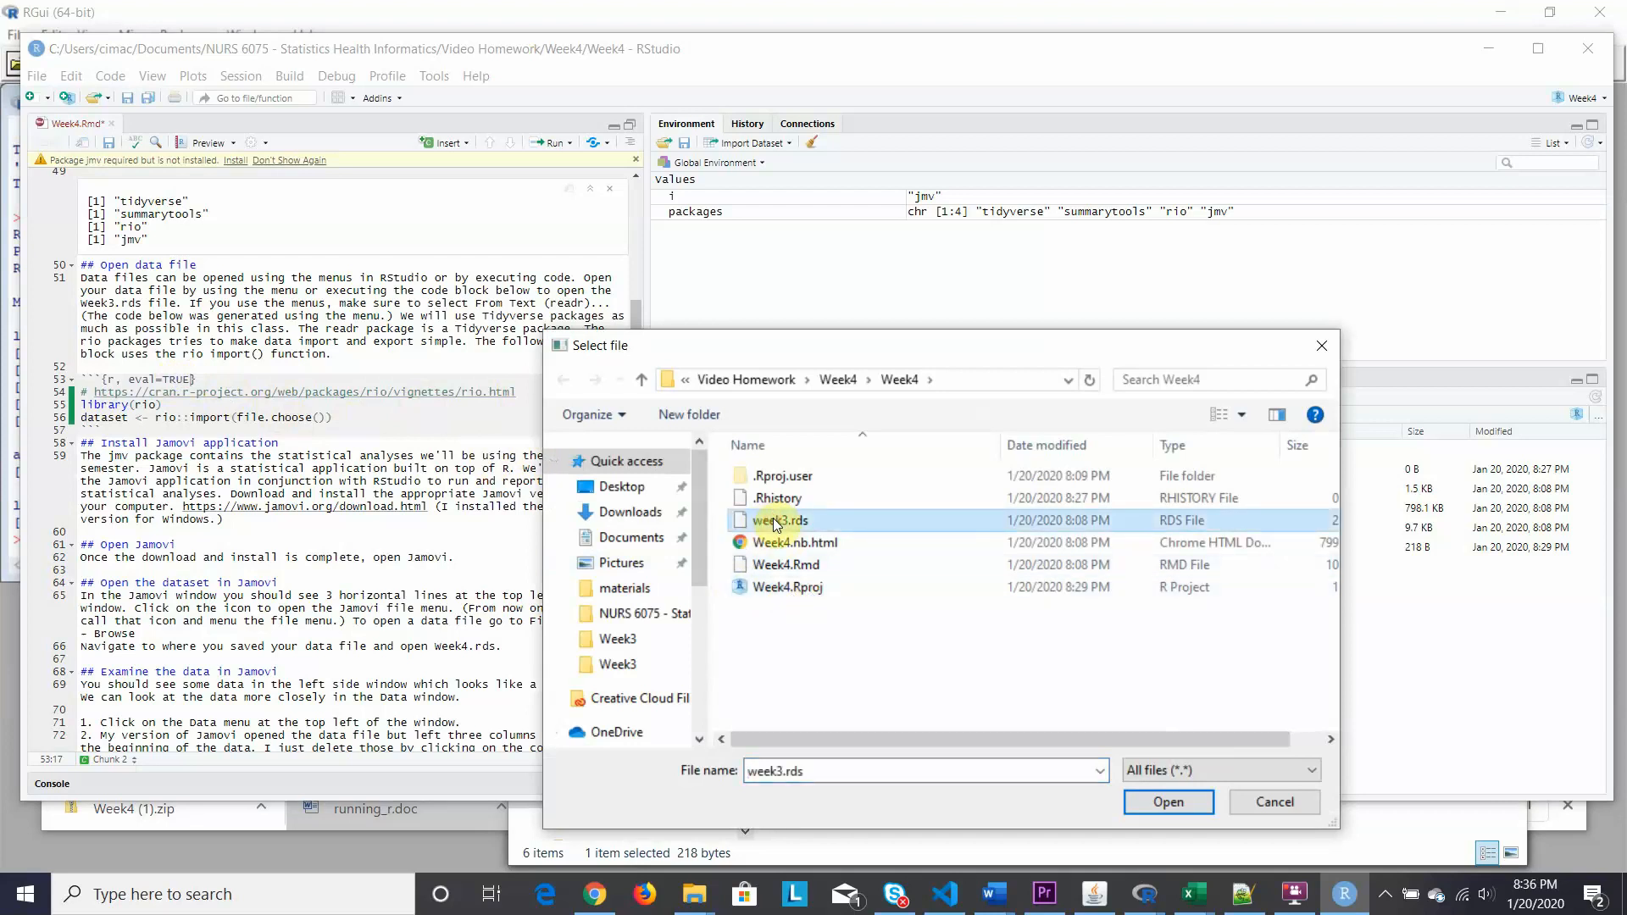
{"action": "left_click", "coordinate": [1167, 801]}
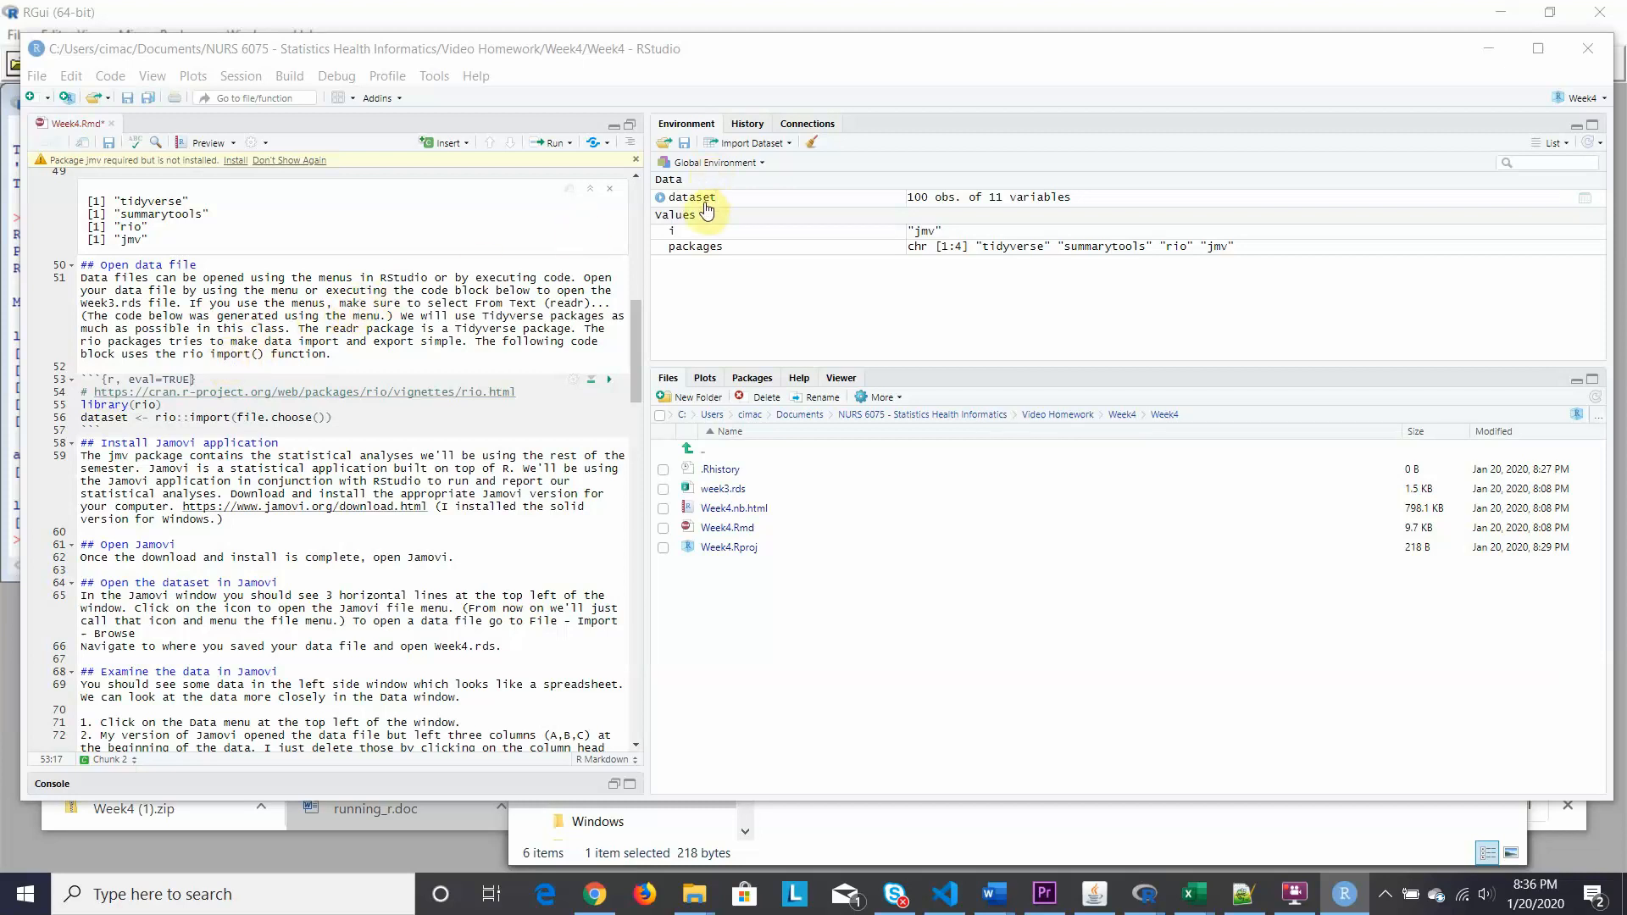
Expand dataset's variables, browse its 11 columns in the viewer, then go back to Week4.Rmd.
{"action": "left_click", "coordinate": [661, 202]}
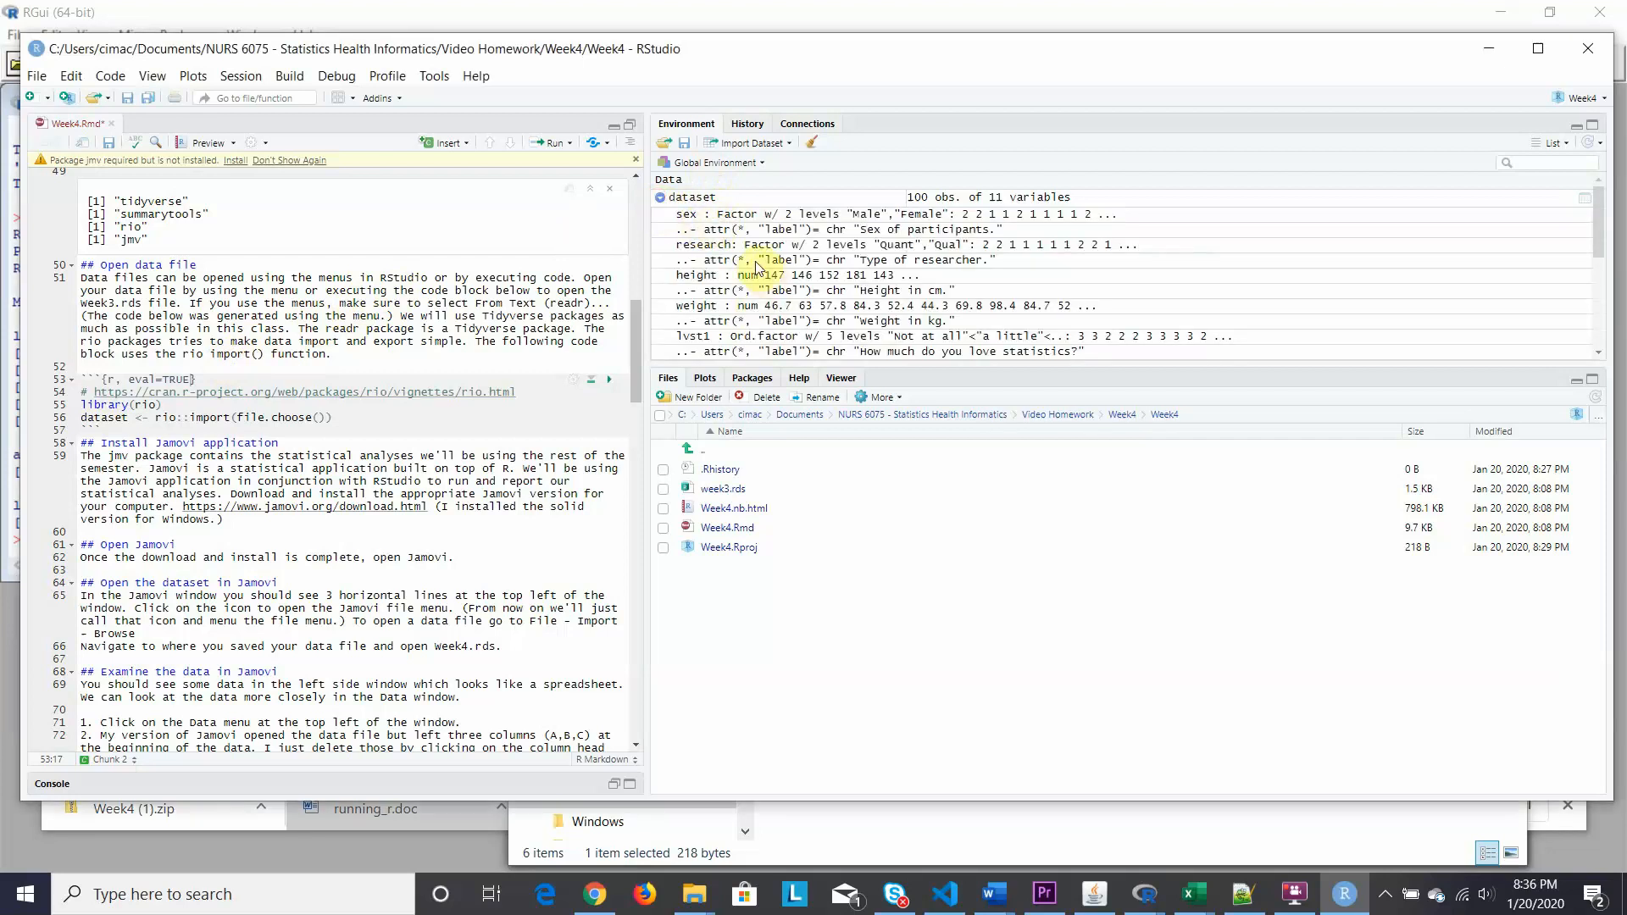
{"action": "left_click", "coordinate": [693, 199]}
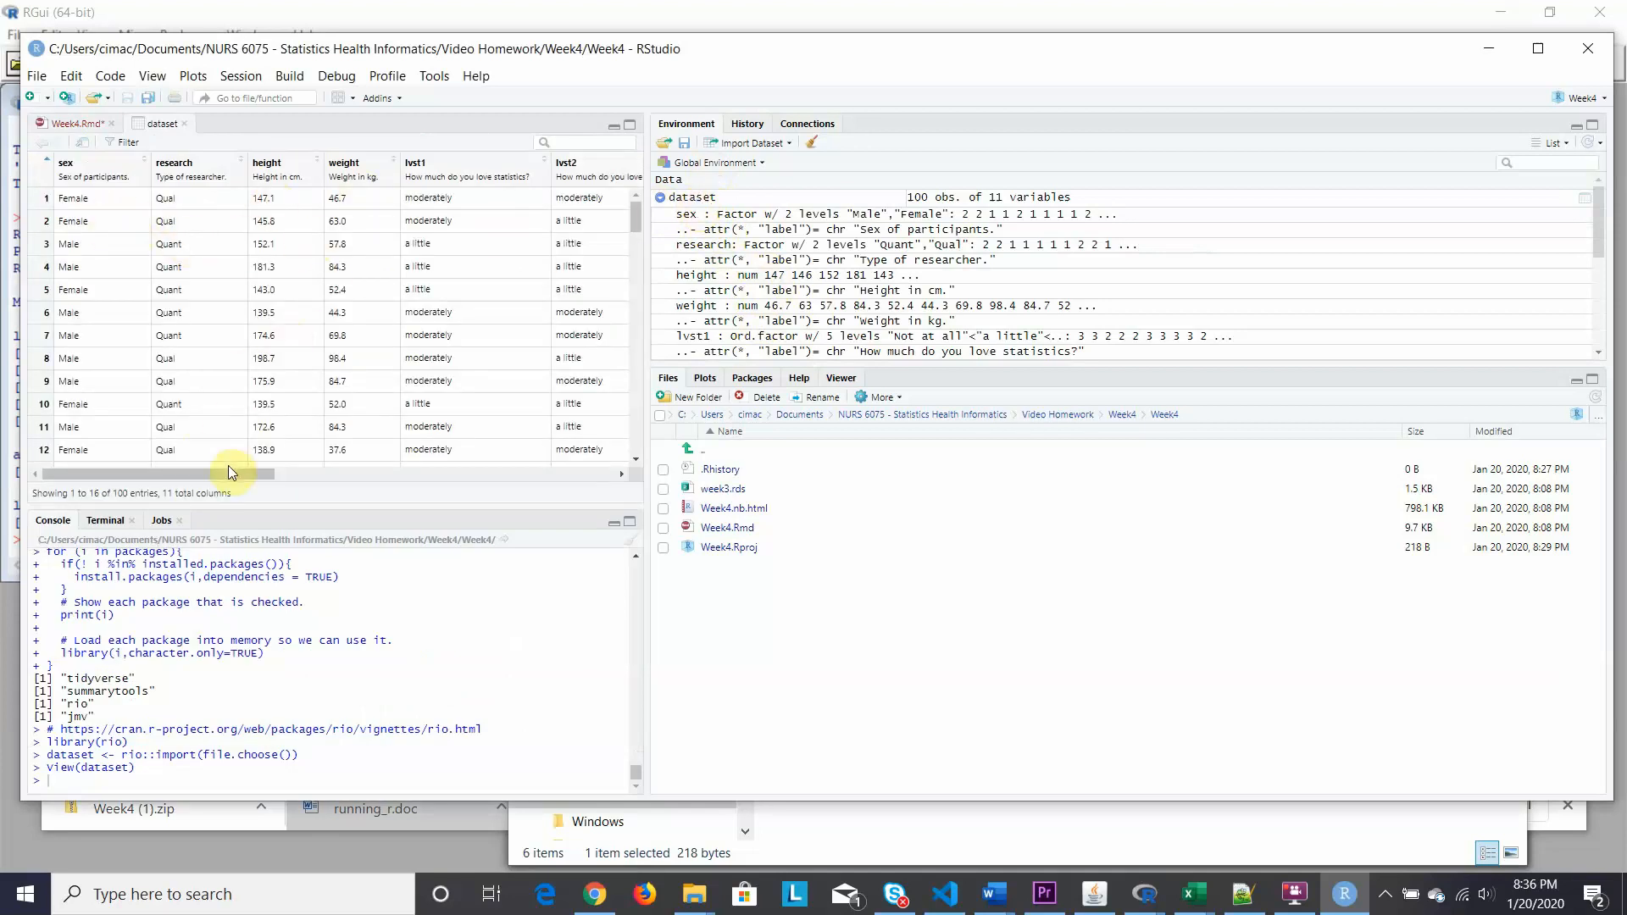
{"action": "left_click_drag", "start_coordinate": [229, 472], "coordinate": [181, 485]}
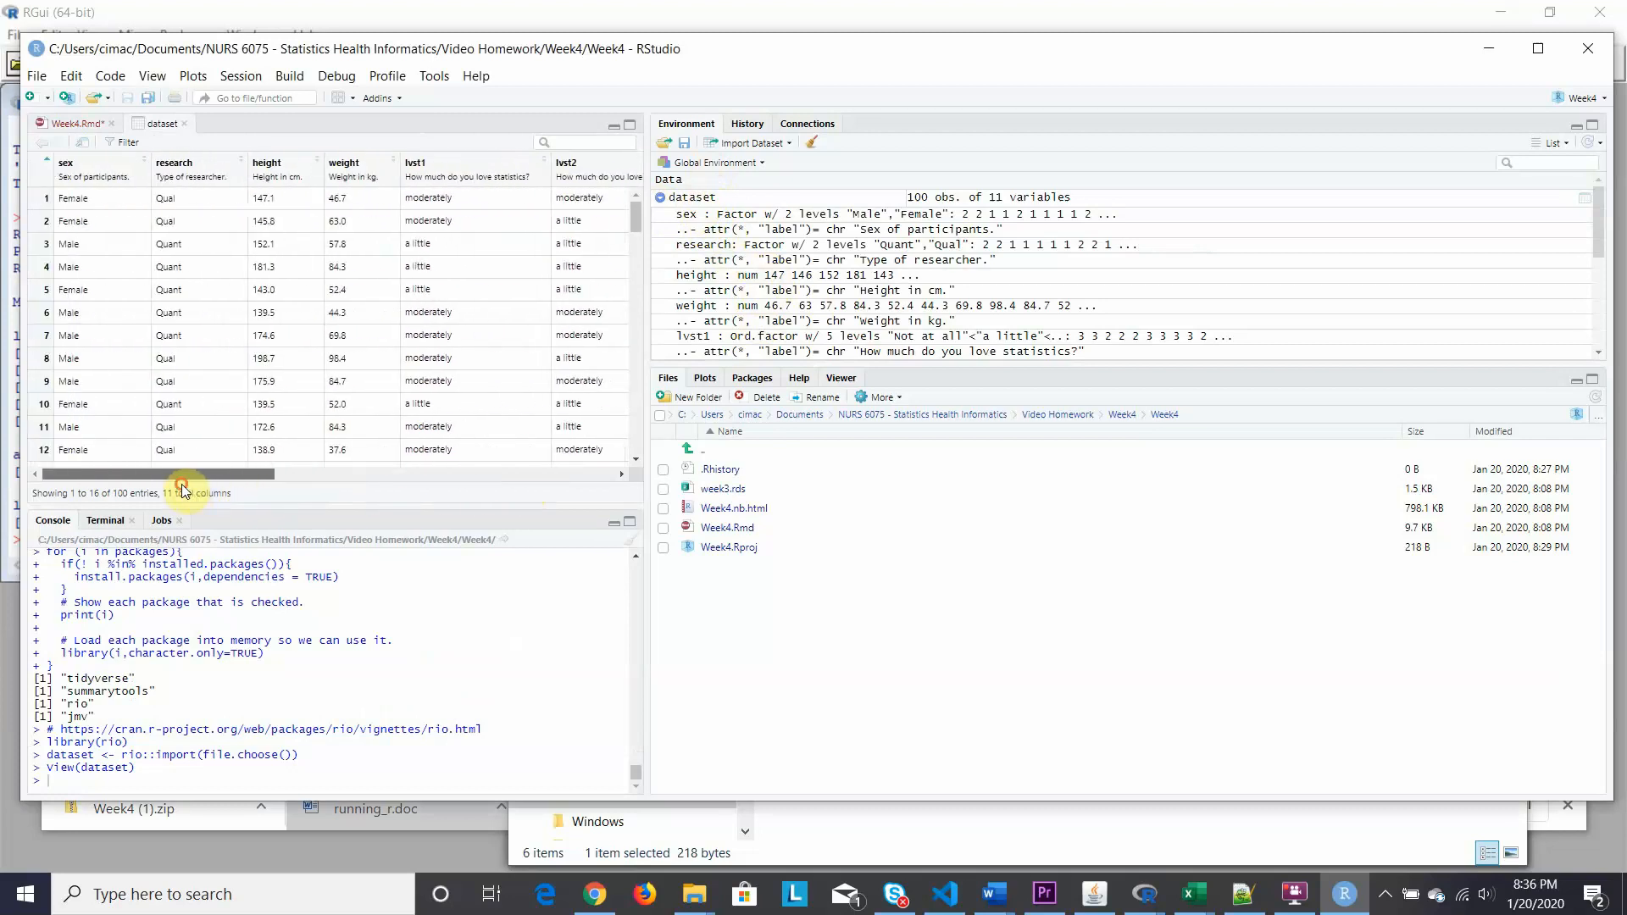
{"action": "left_click", "coordinate": [83, 124]}
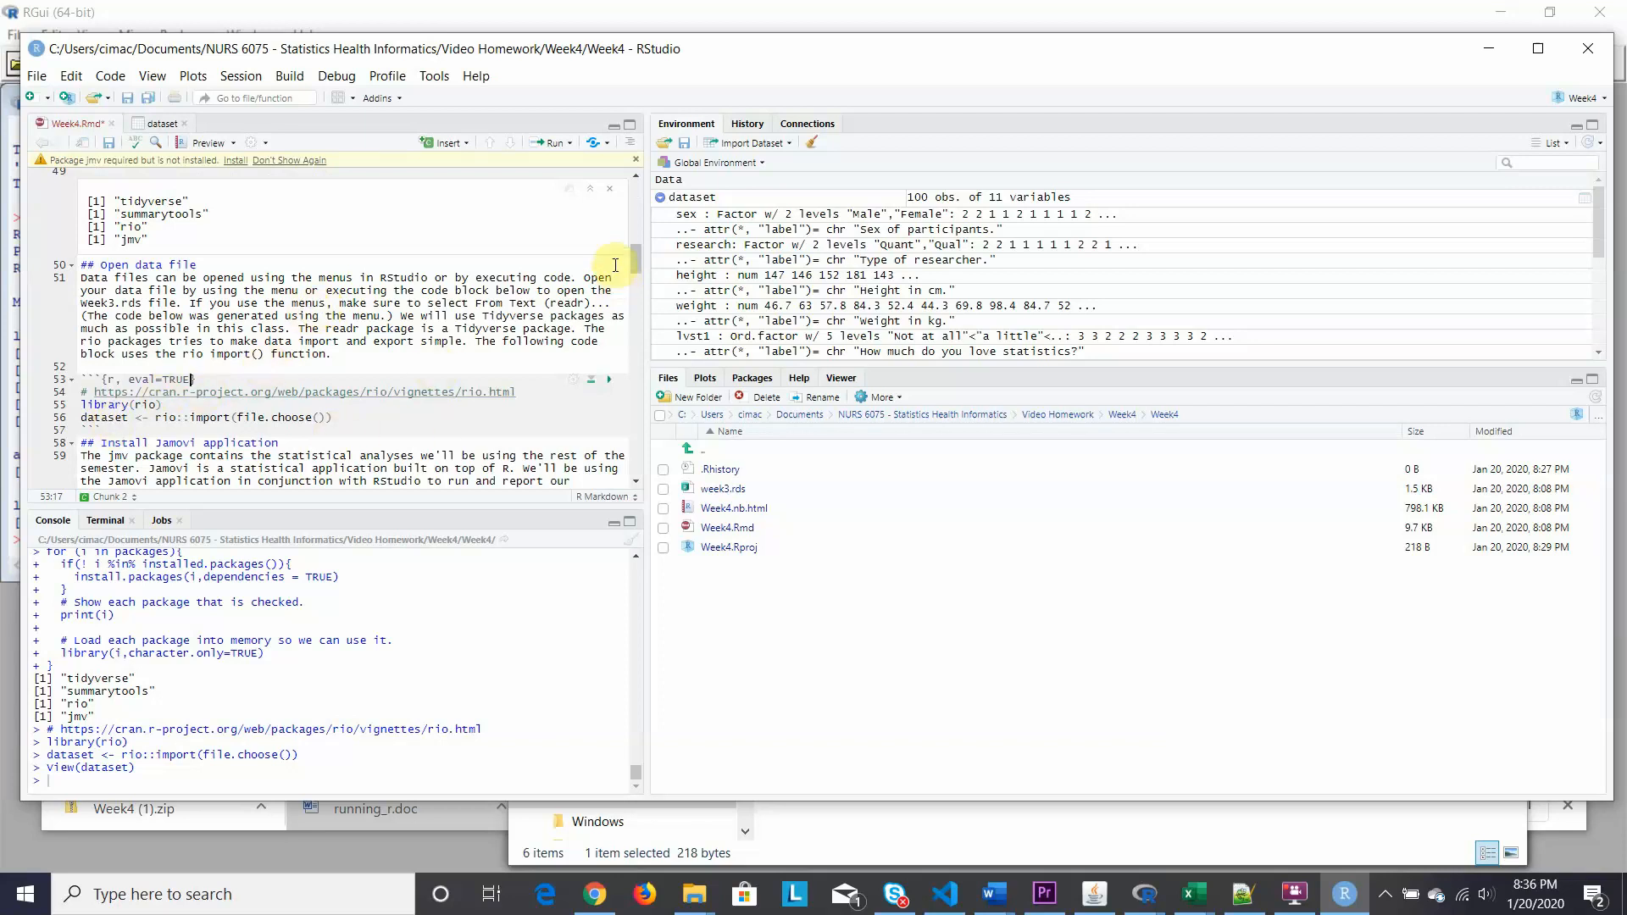
Select the jamovi.org download URL on line 59 and bring up Chrome.
{"action": "left_click_drag", "start_coordinate": [634, 258], "coordinate": [632, 279]}
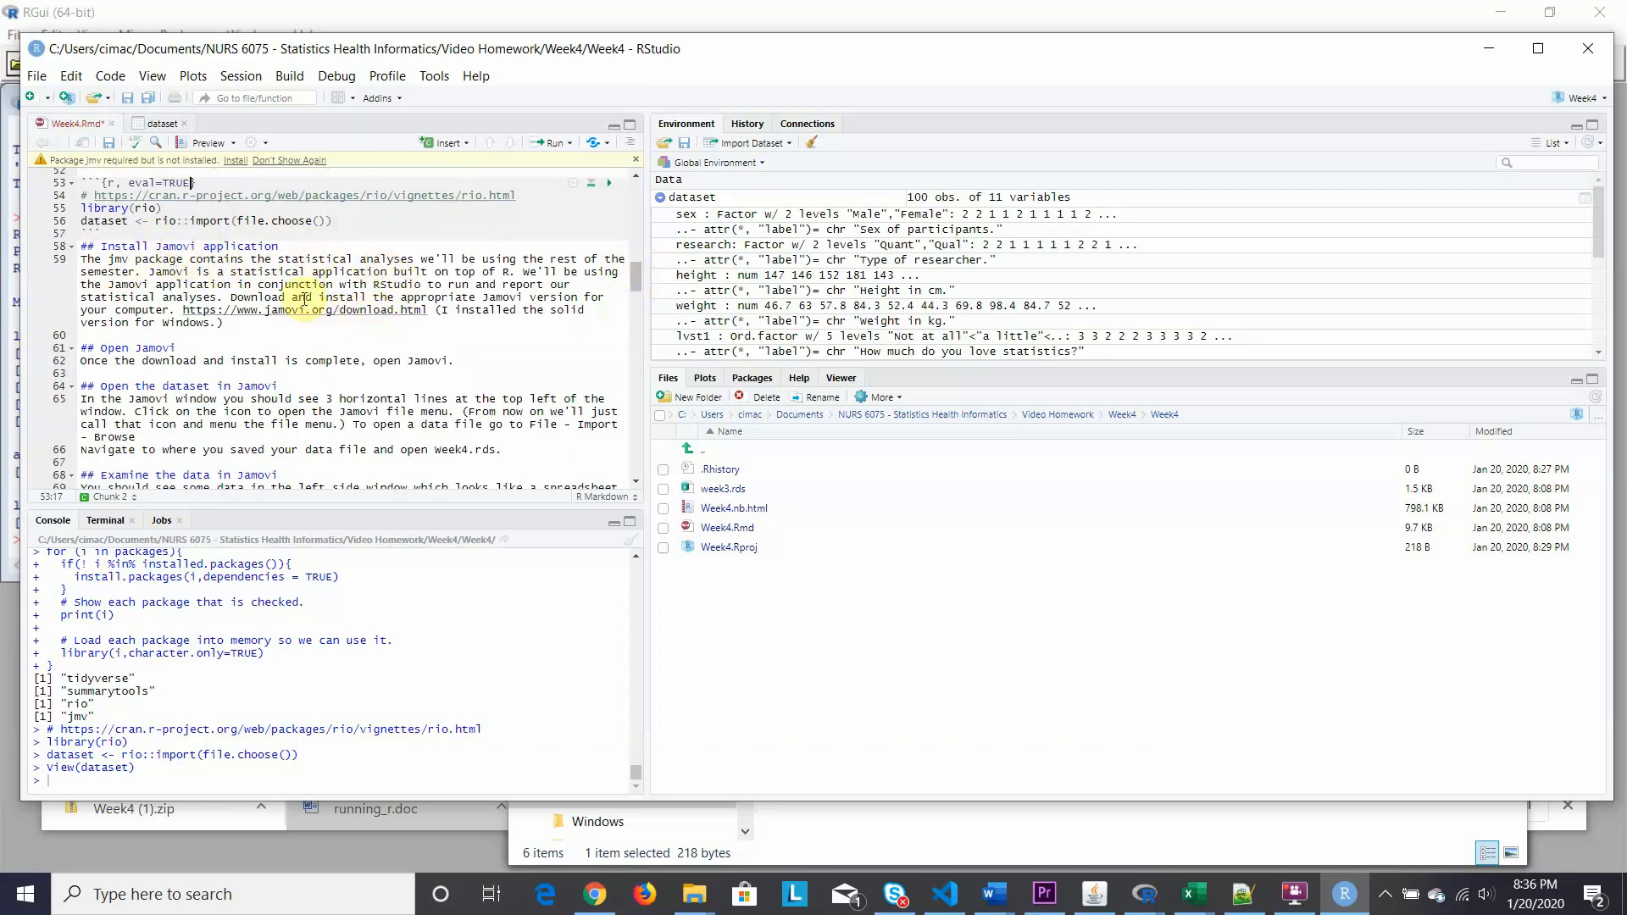
{"action": "left_click_drag", "start_coordinate": [185, 309], "coordinate": [429, 309]}
{"action": "key", "text": "ctrl+c"}
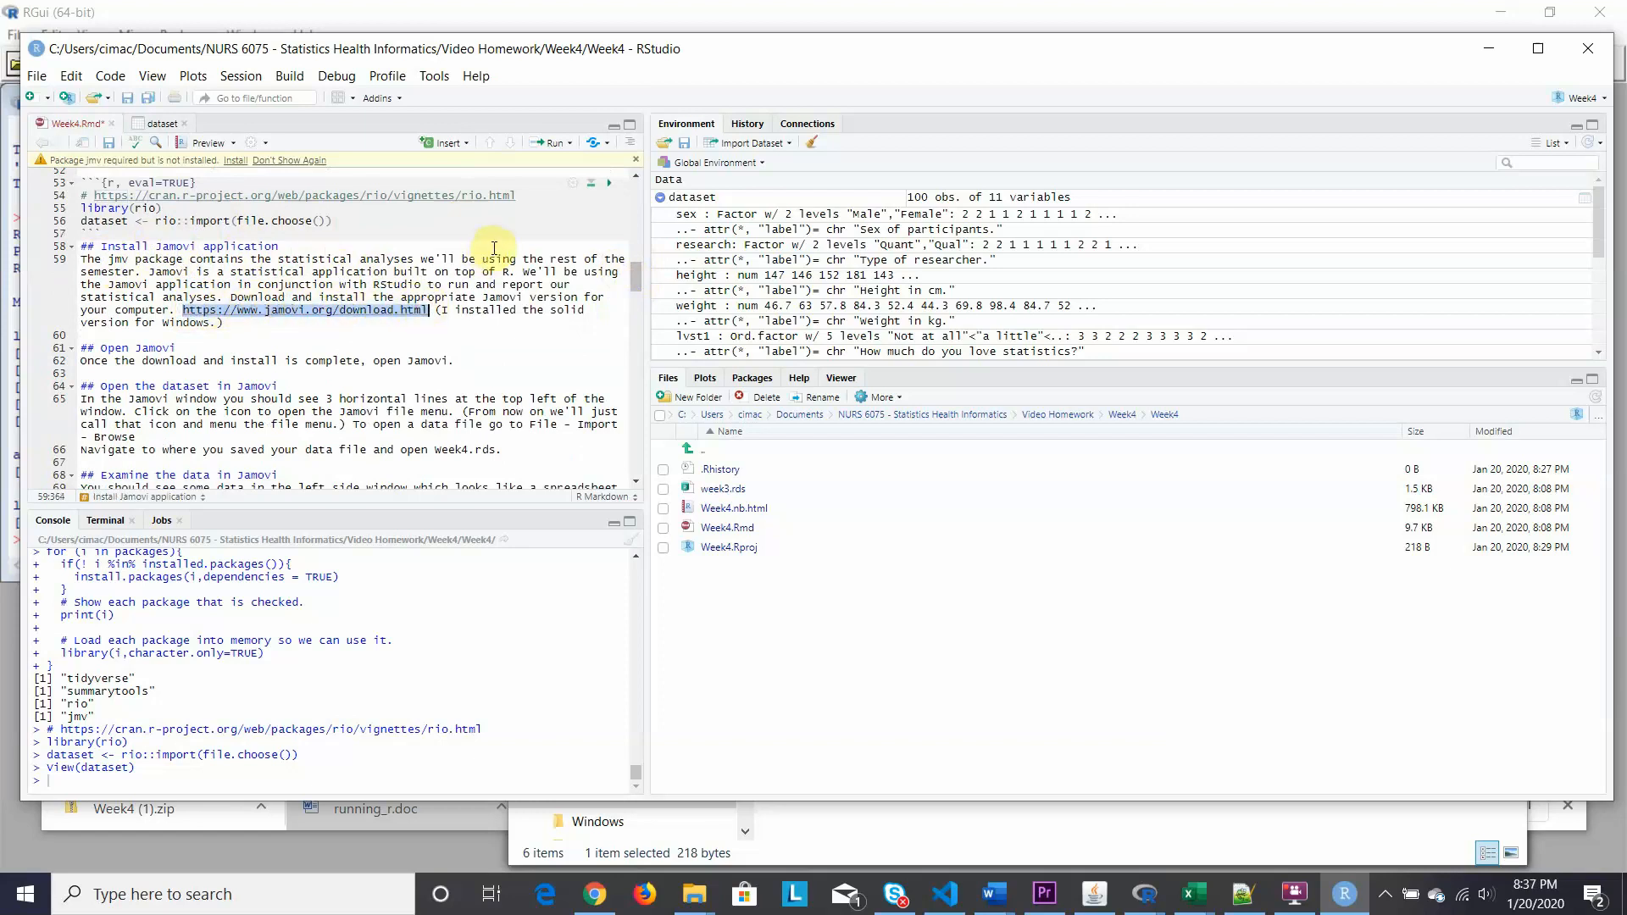
{"action": "left_click", "coordinate": [597, 898]}
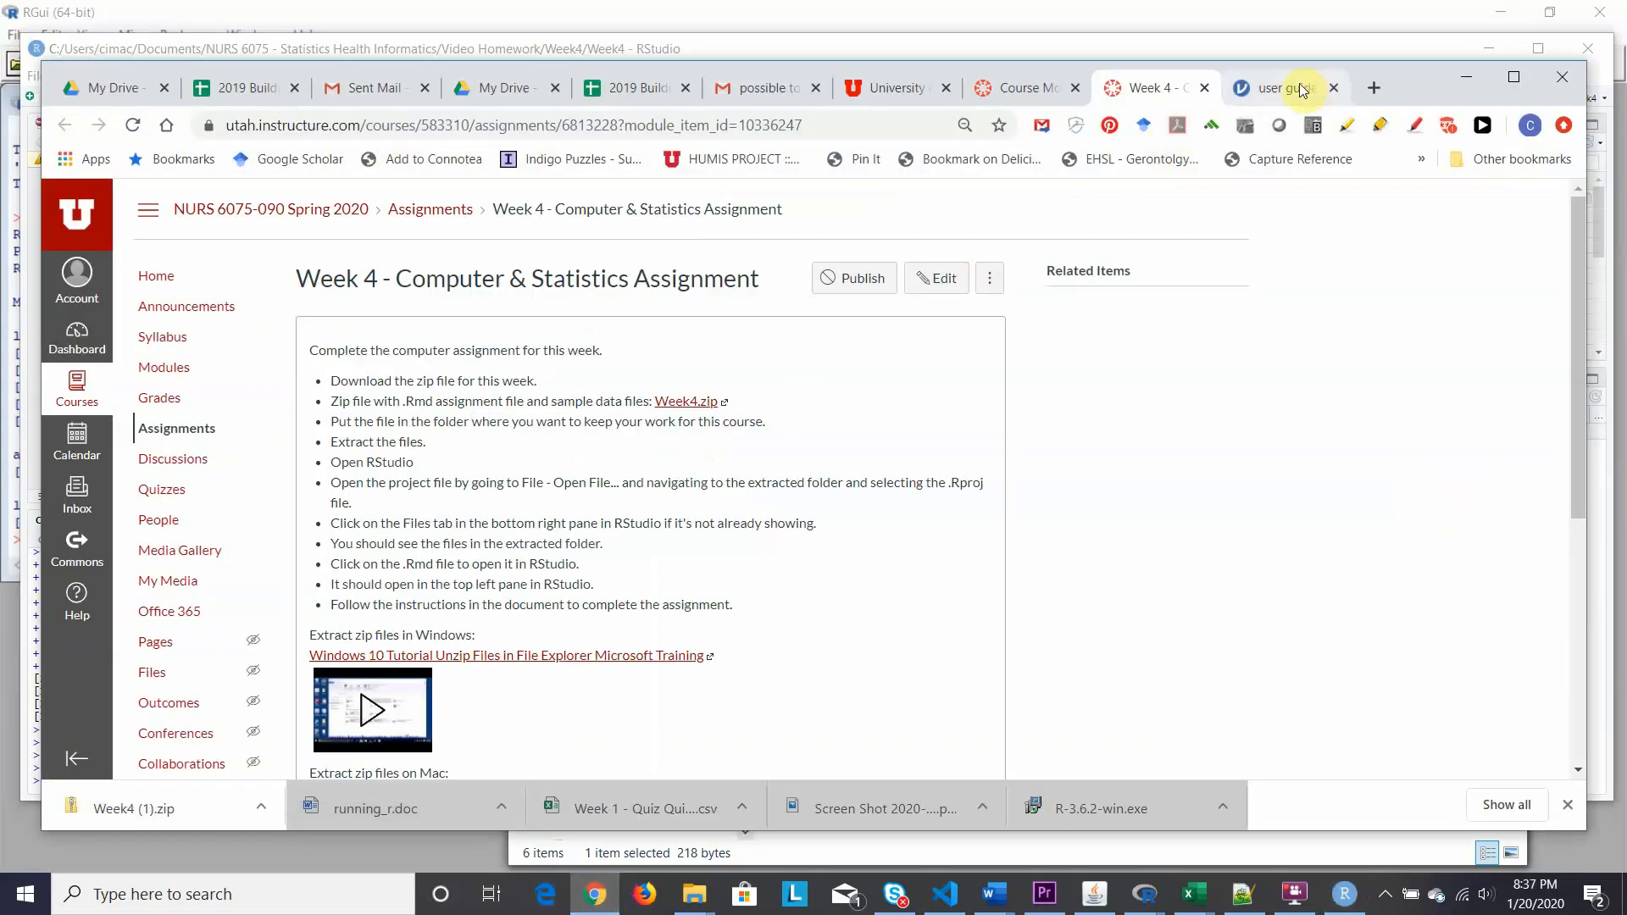
Load the pasted jamovi download URL and scroll to the All Releases table.
{"action": "left_click", "coordinate": [1301, 89]}
{"action": "left_click", "coordinate": [416, 127]}
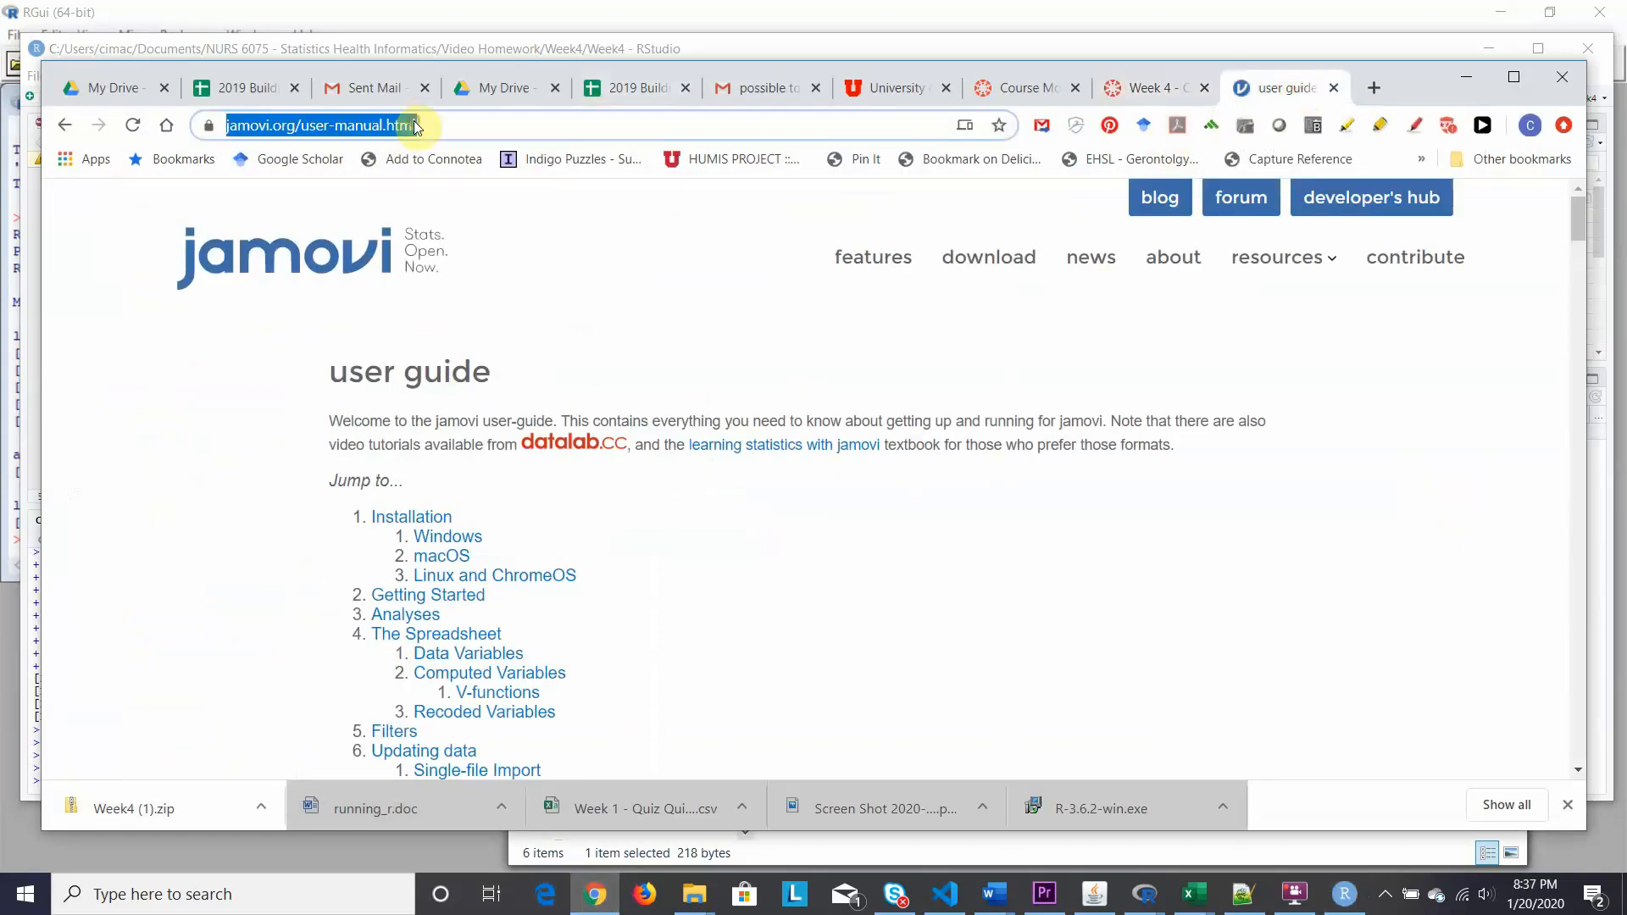
{"action": "key", "text": "ctrl+v"}
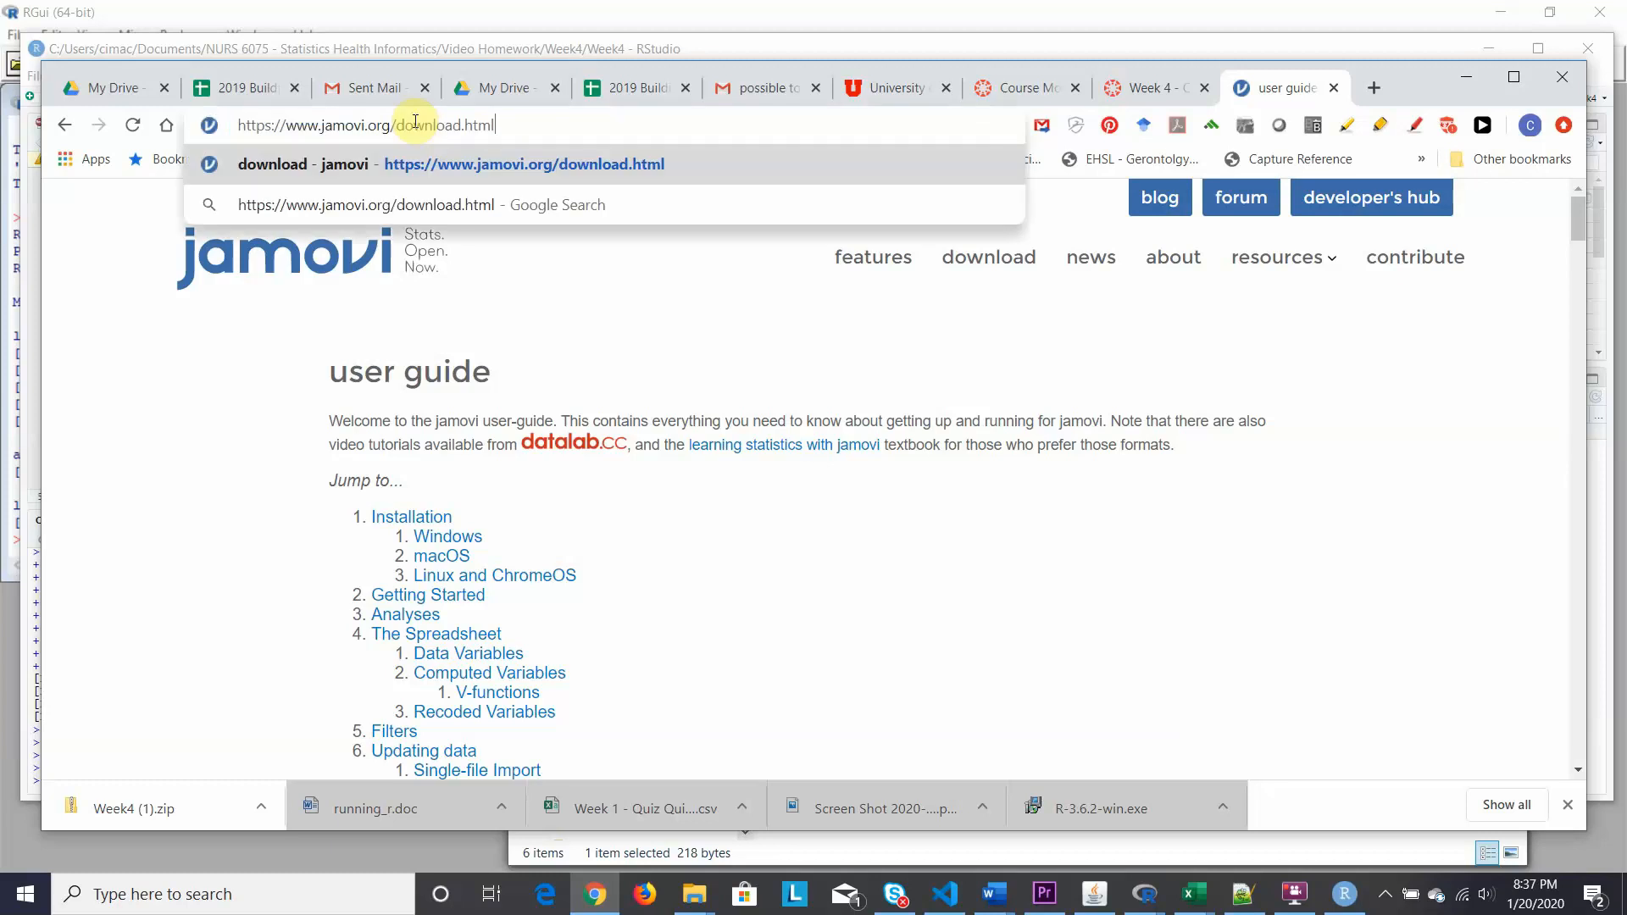
{"action": "key", "text": "Return"}
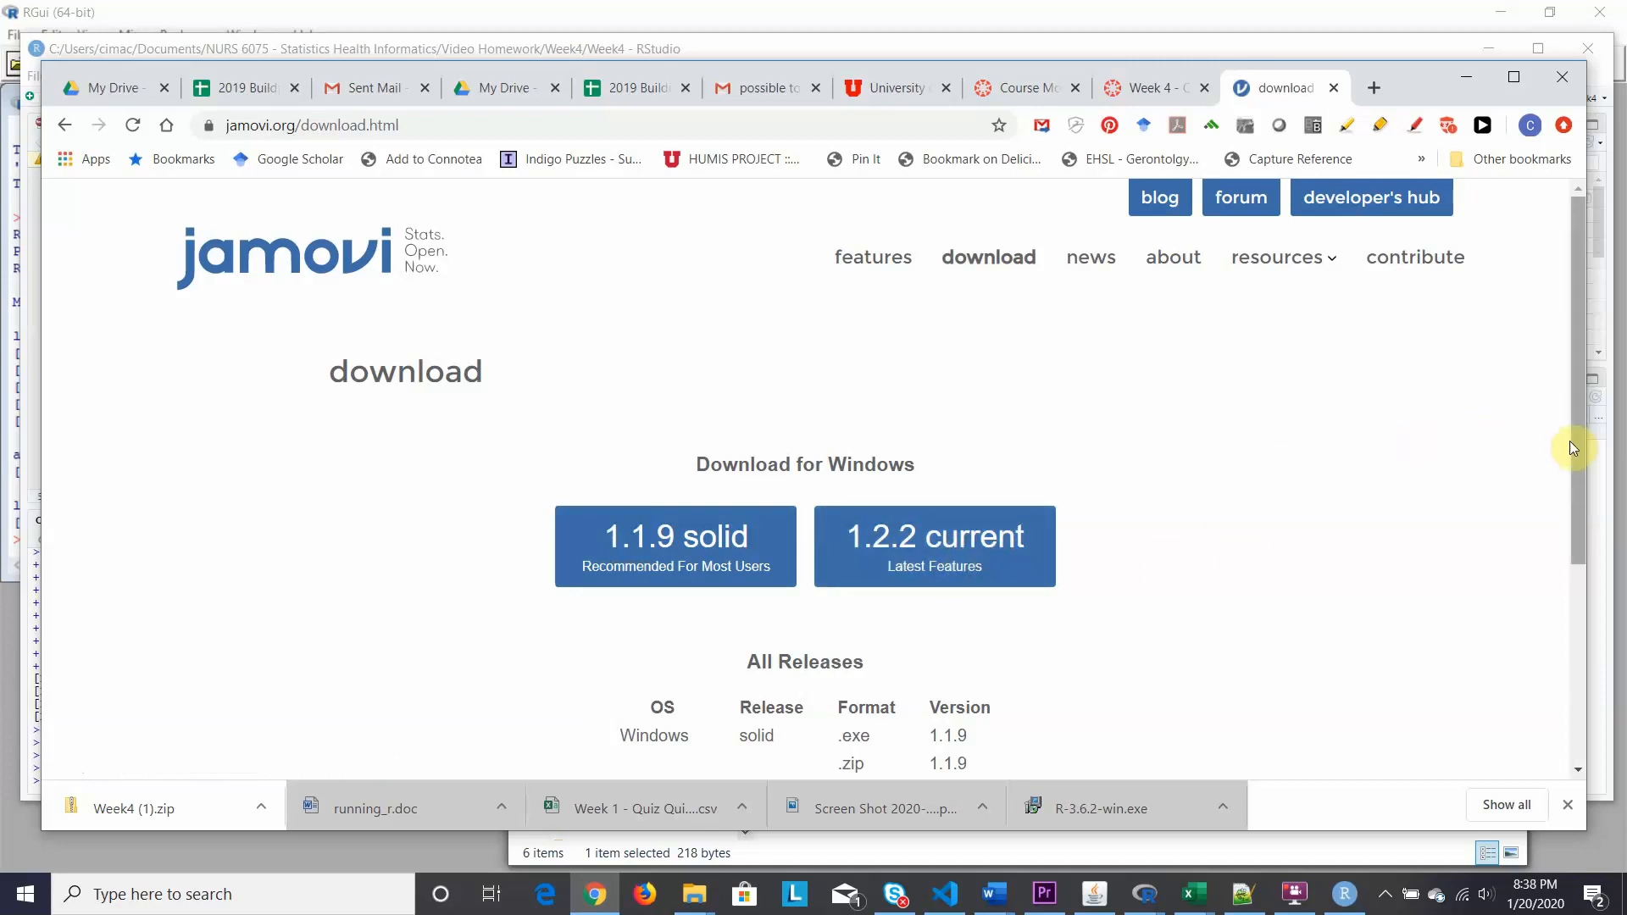
{"action": "left_click_drag", "start_coordinate": [1573, 440], "coordinate": [1566, 473]}
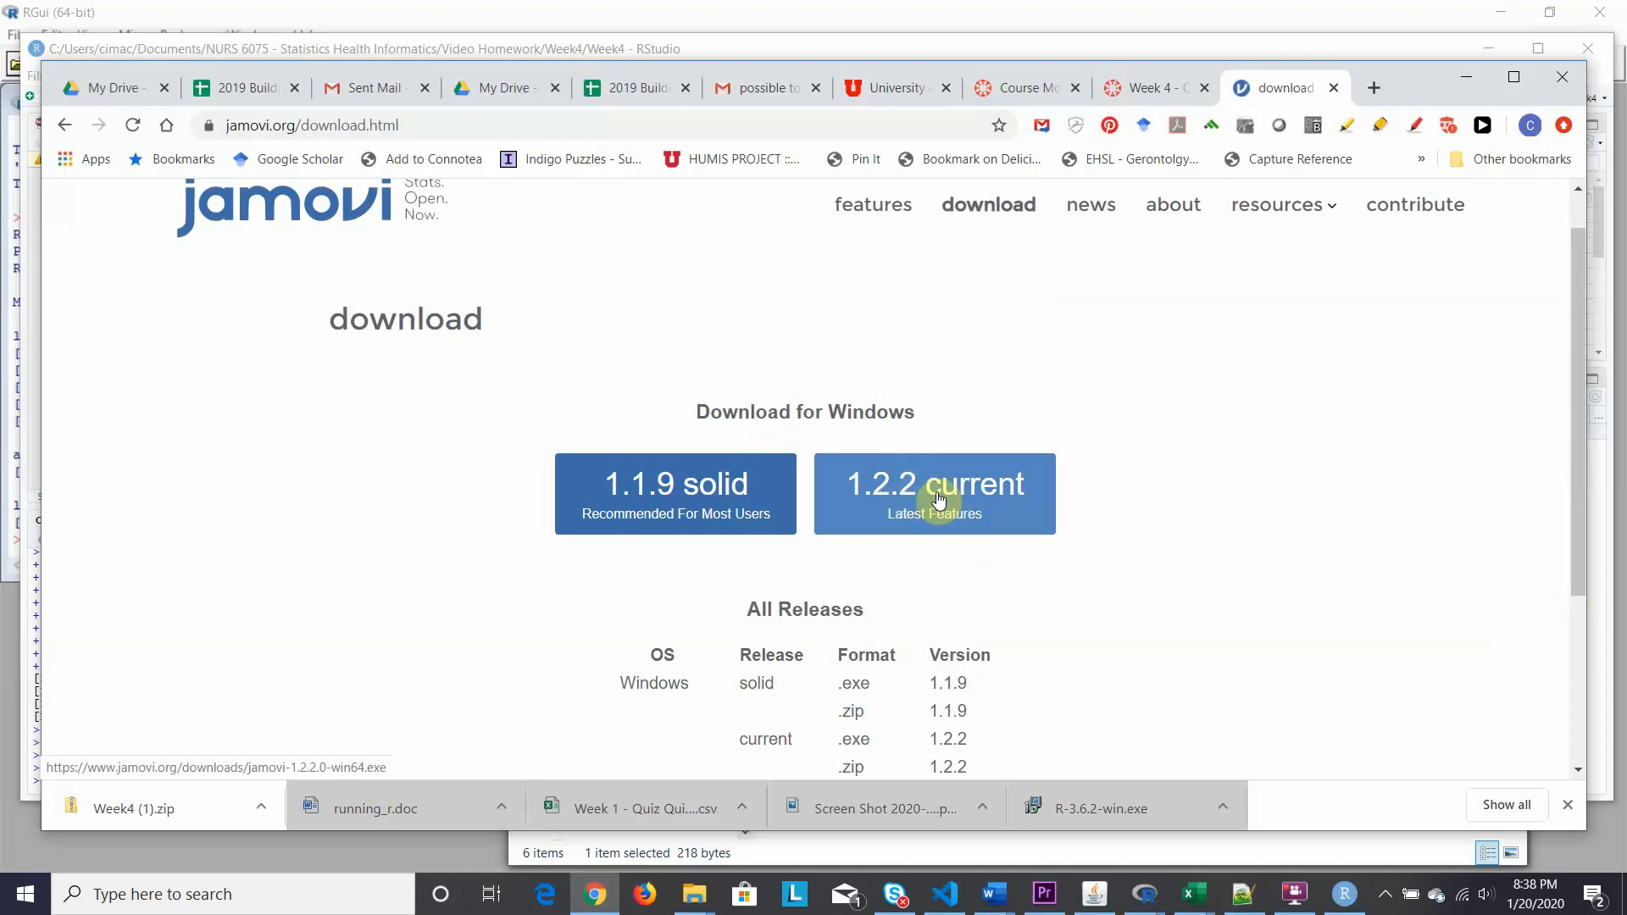
Bring the RStudio notes forward, then launch jamovi 1.2.2 from the Start menu's jamovi folder.
{"action": "left_click", "coordinate": [1341, 896]}
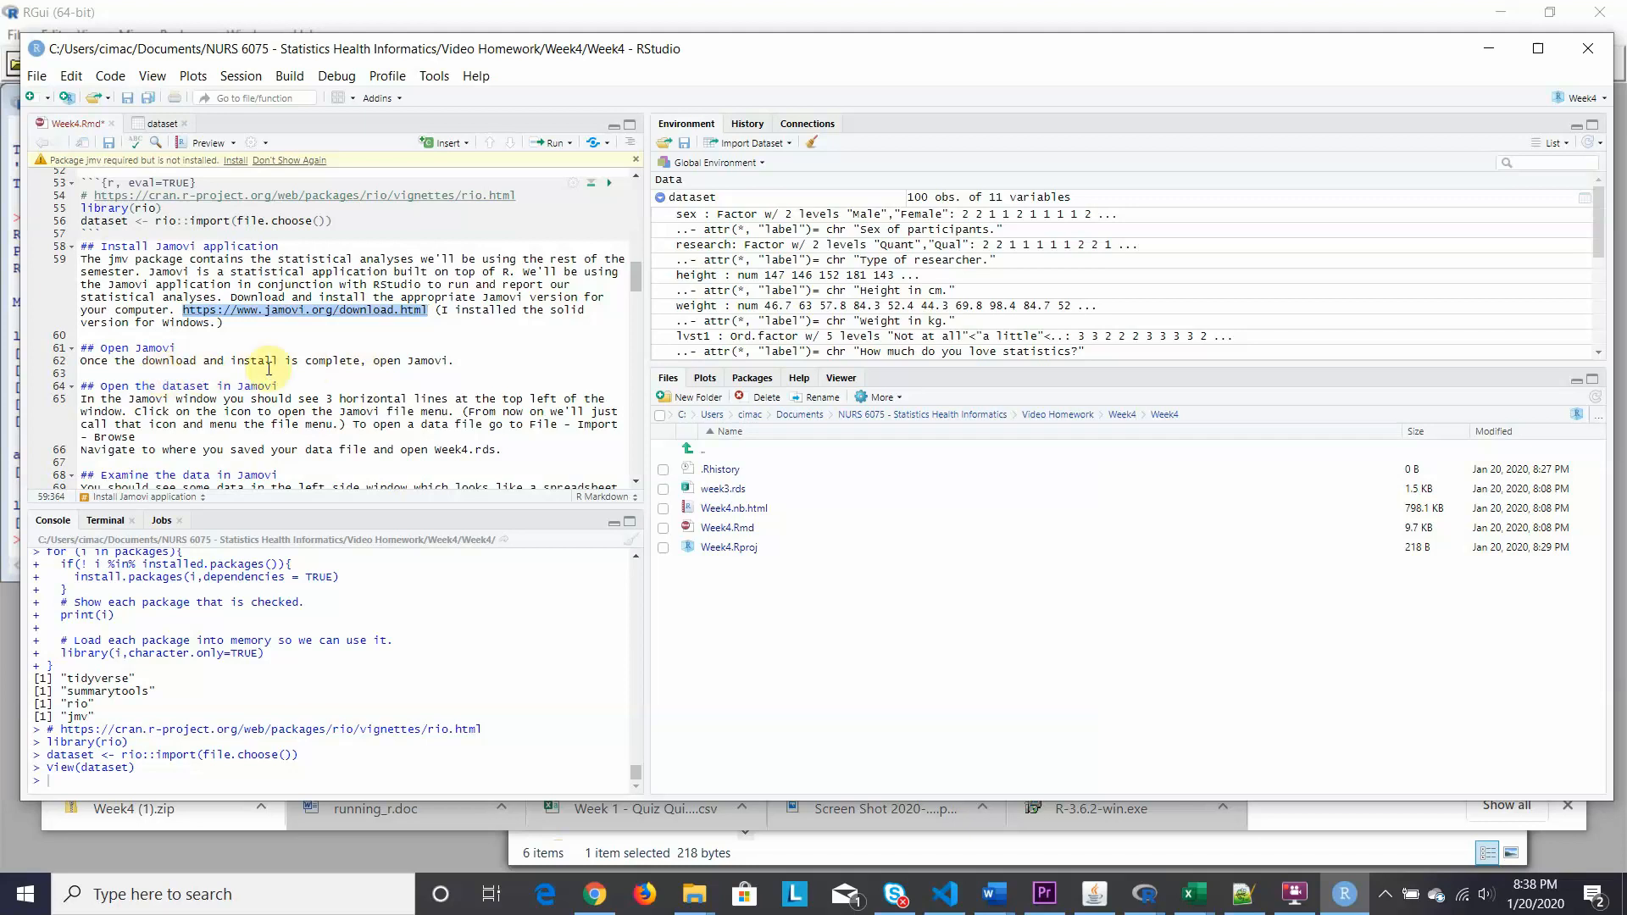
{"action": "left_click", "coordinate": [23, 896]}
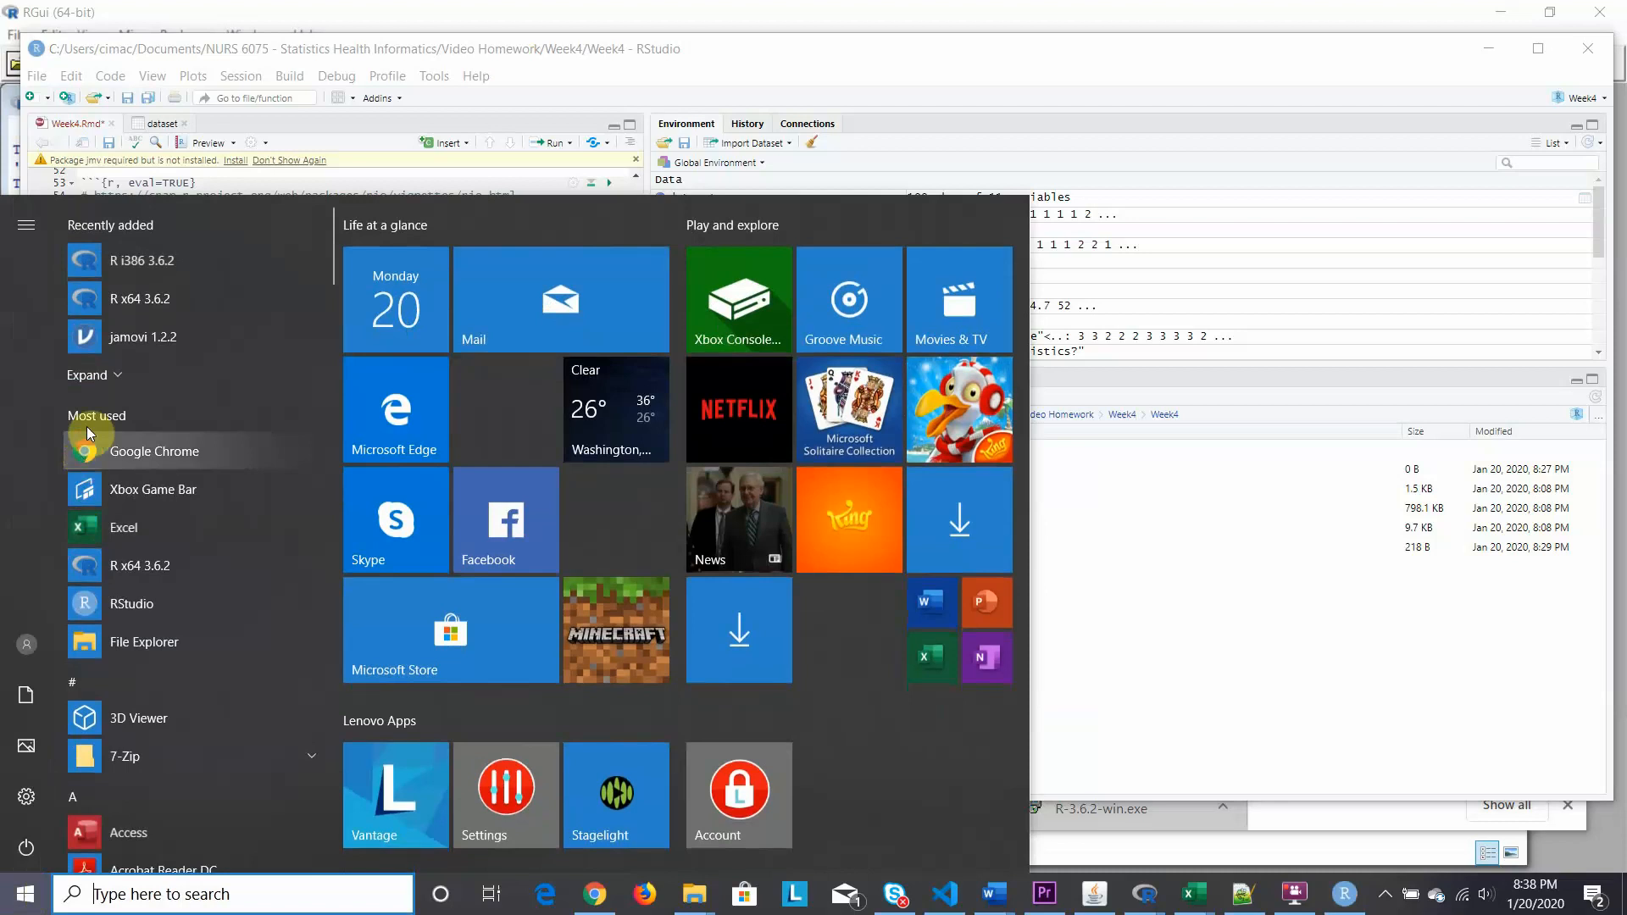
{"action": "left_click_drag", "start_coordinate": [332, 237], "coordinate": [335, 474]}
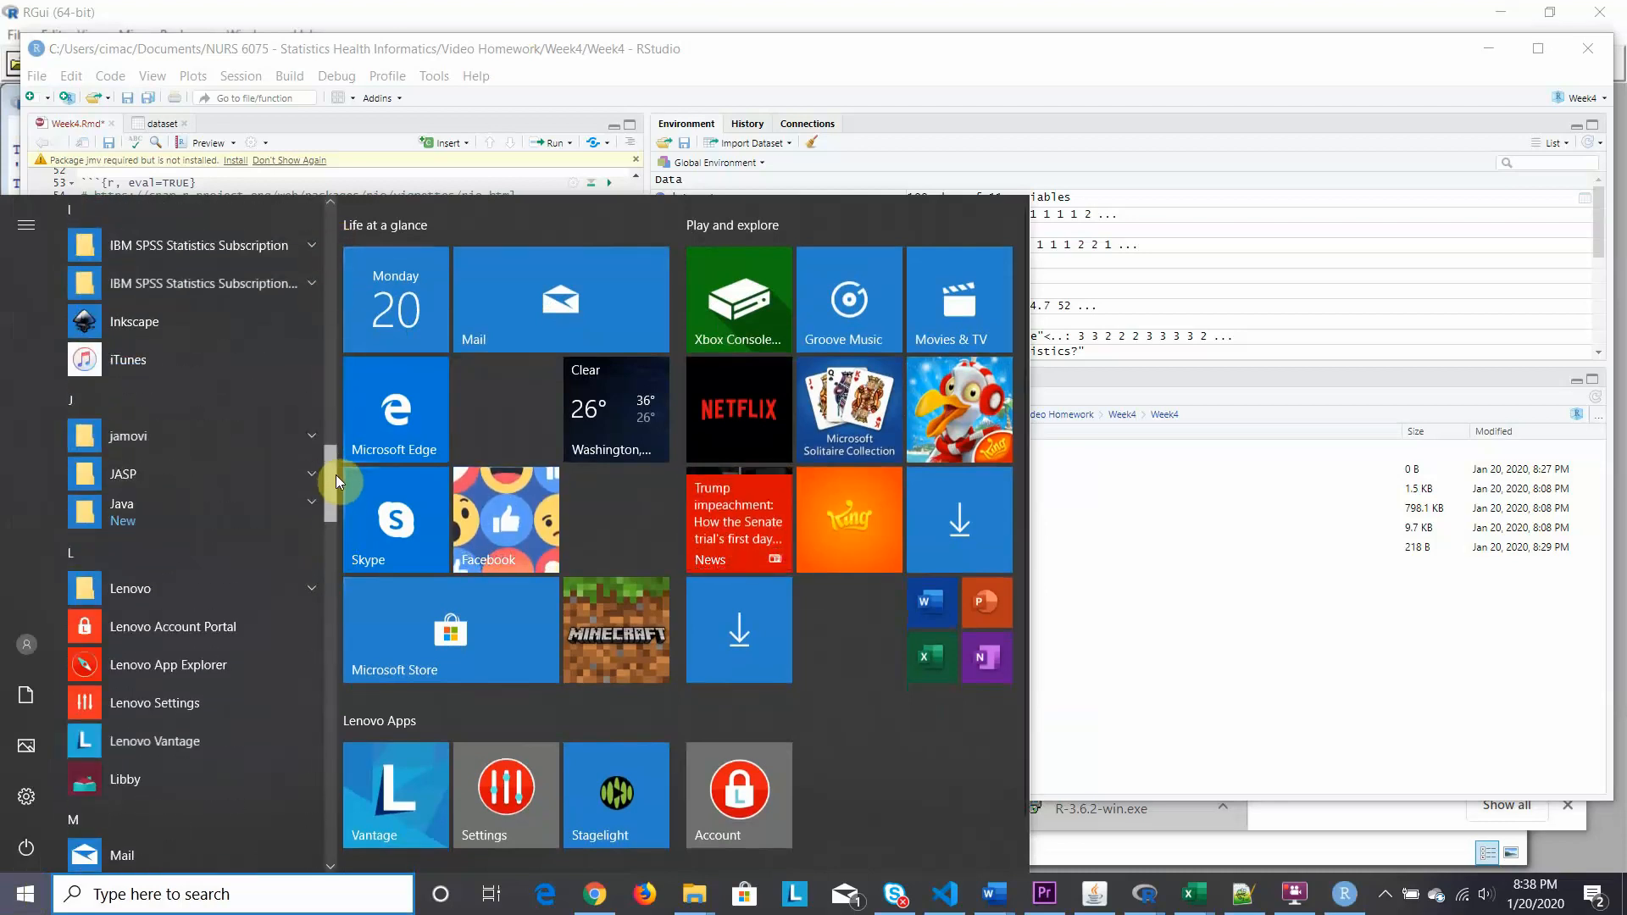
{"action": "left_click", "coordinate": [191, 445]}
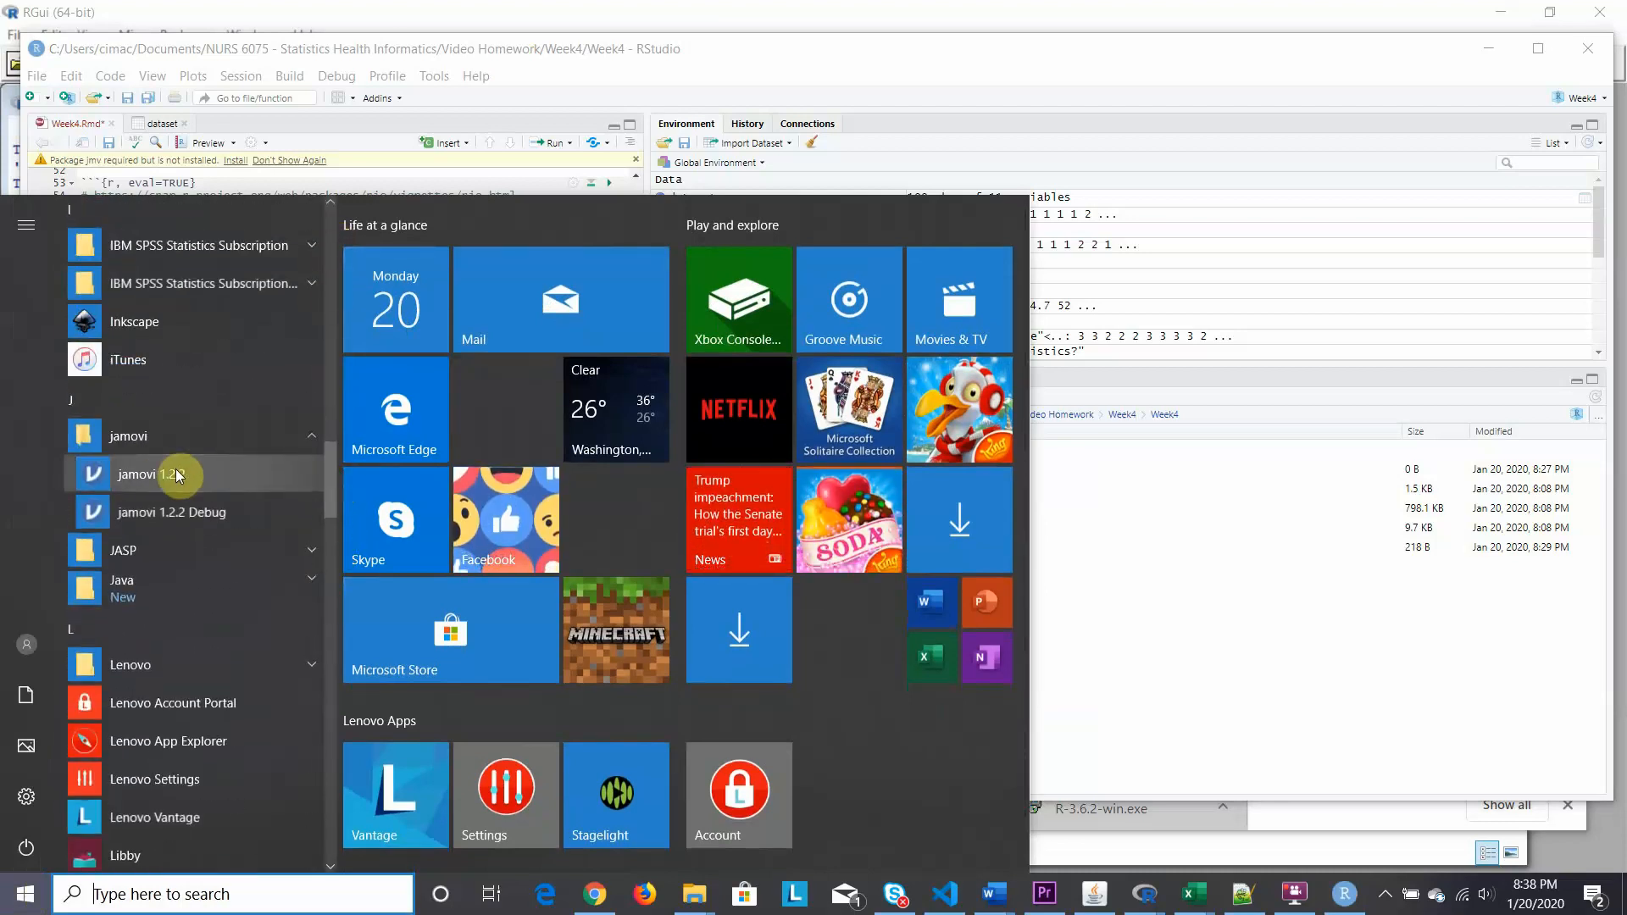
{"action": "left_click", "coordinate": [175, 469]}
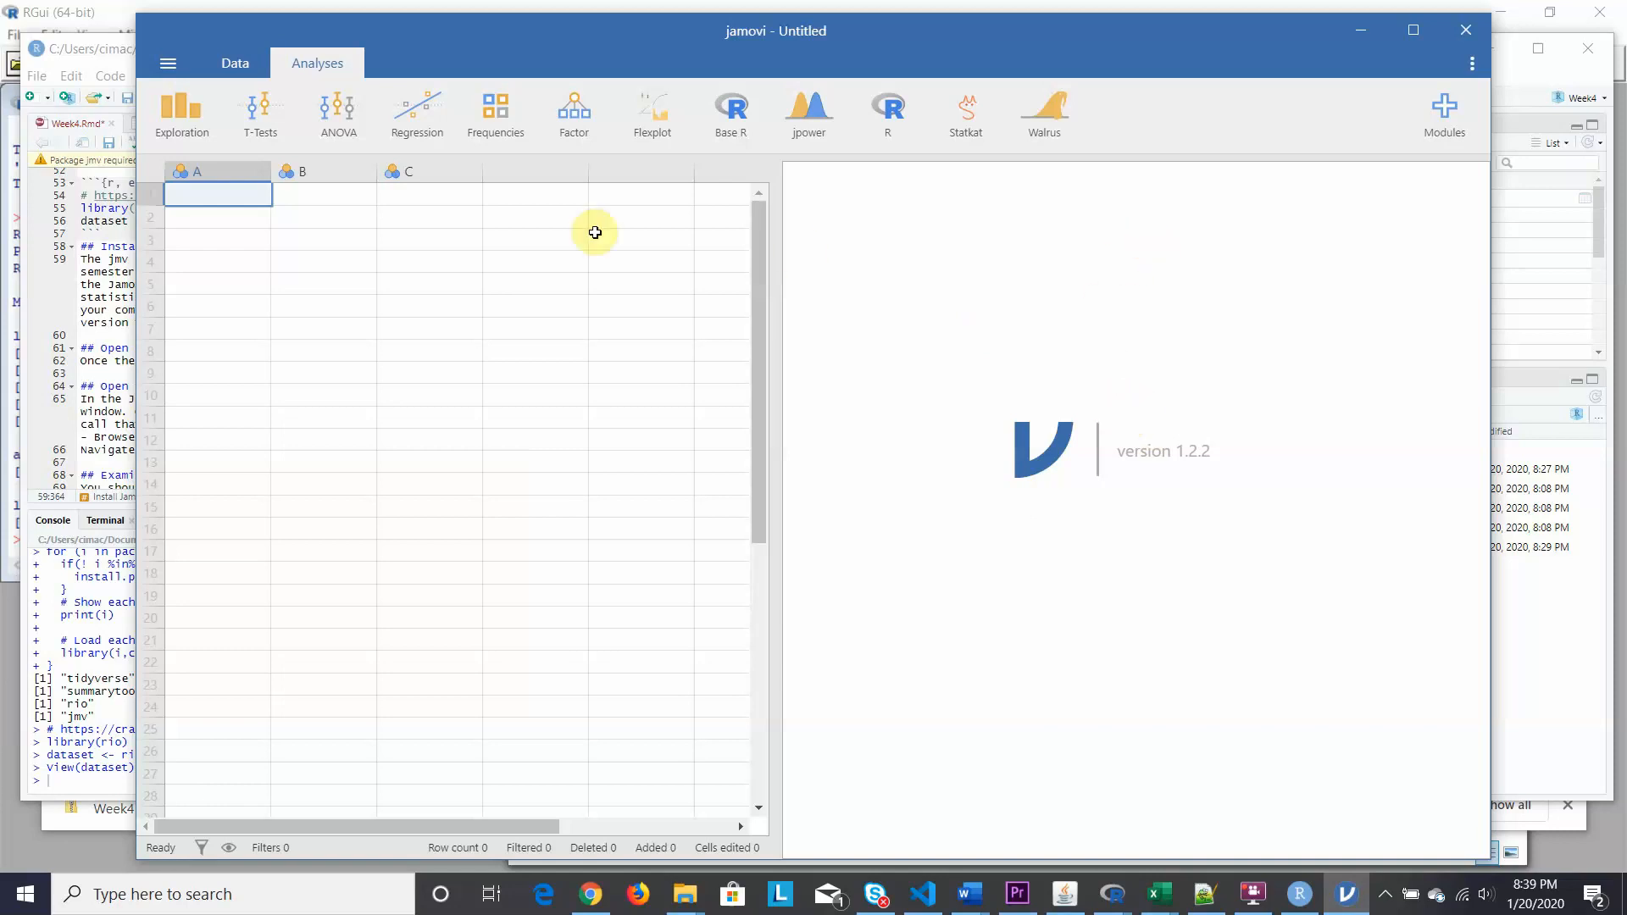
Look through jamovi's file menu and the Data and Analyses tabs, ending on Analyses.
{"action": "left_click", "coordinate": [166, 64]}
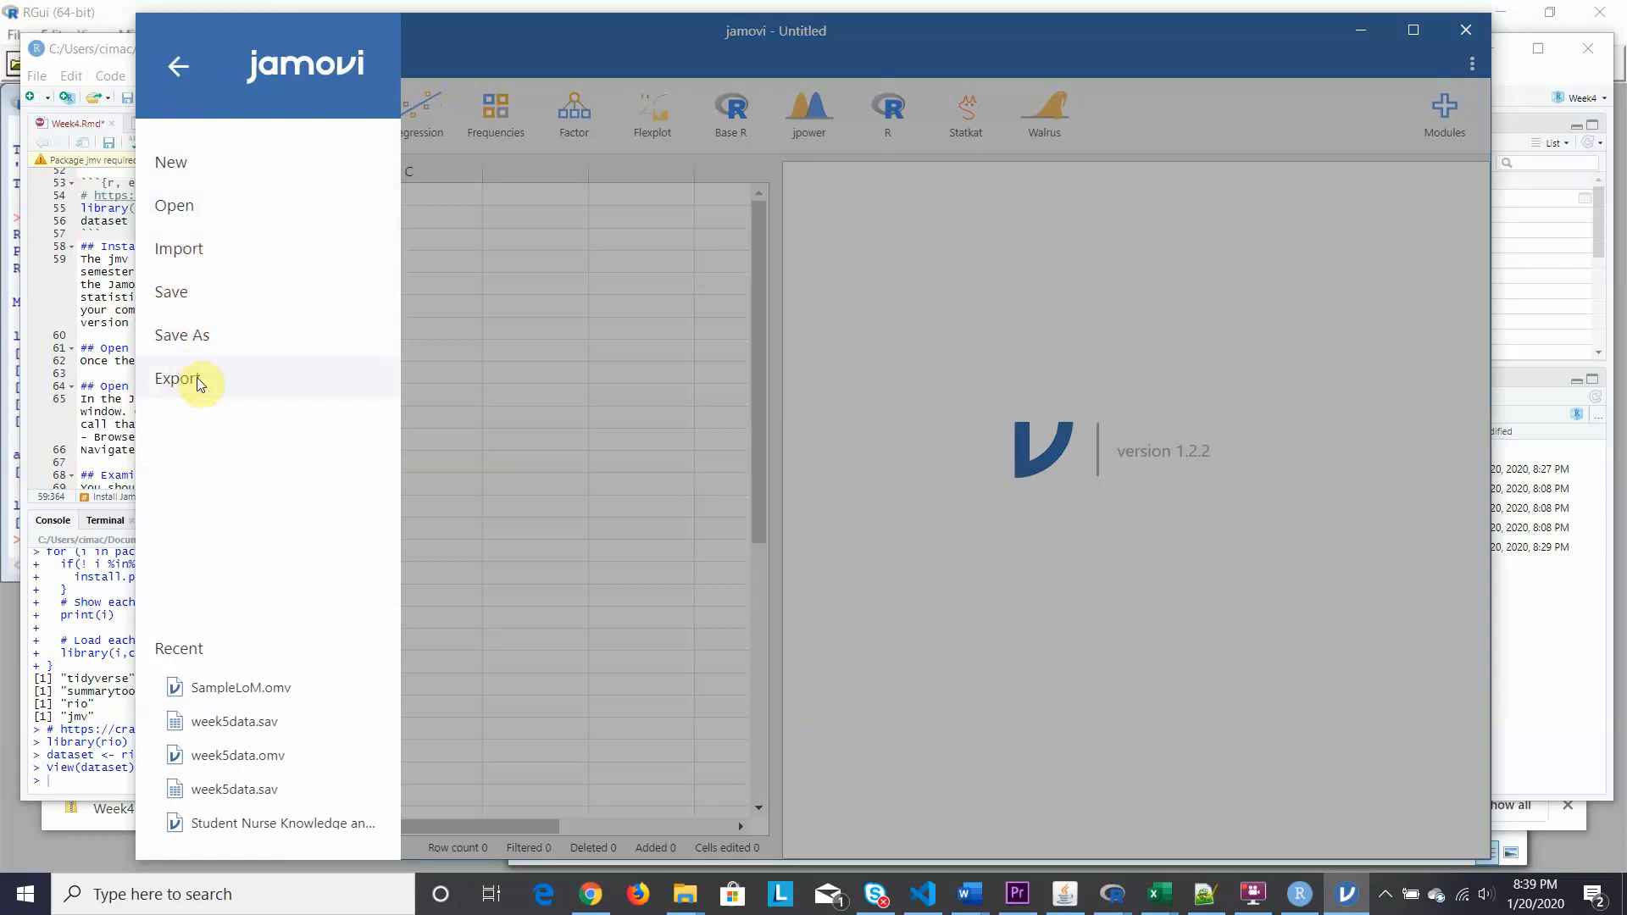
{"action": "left_click", "coordinate": [176, 66]}
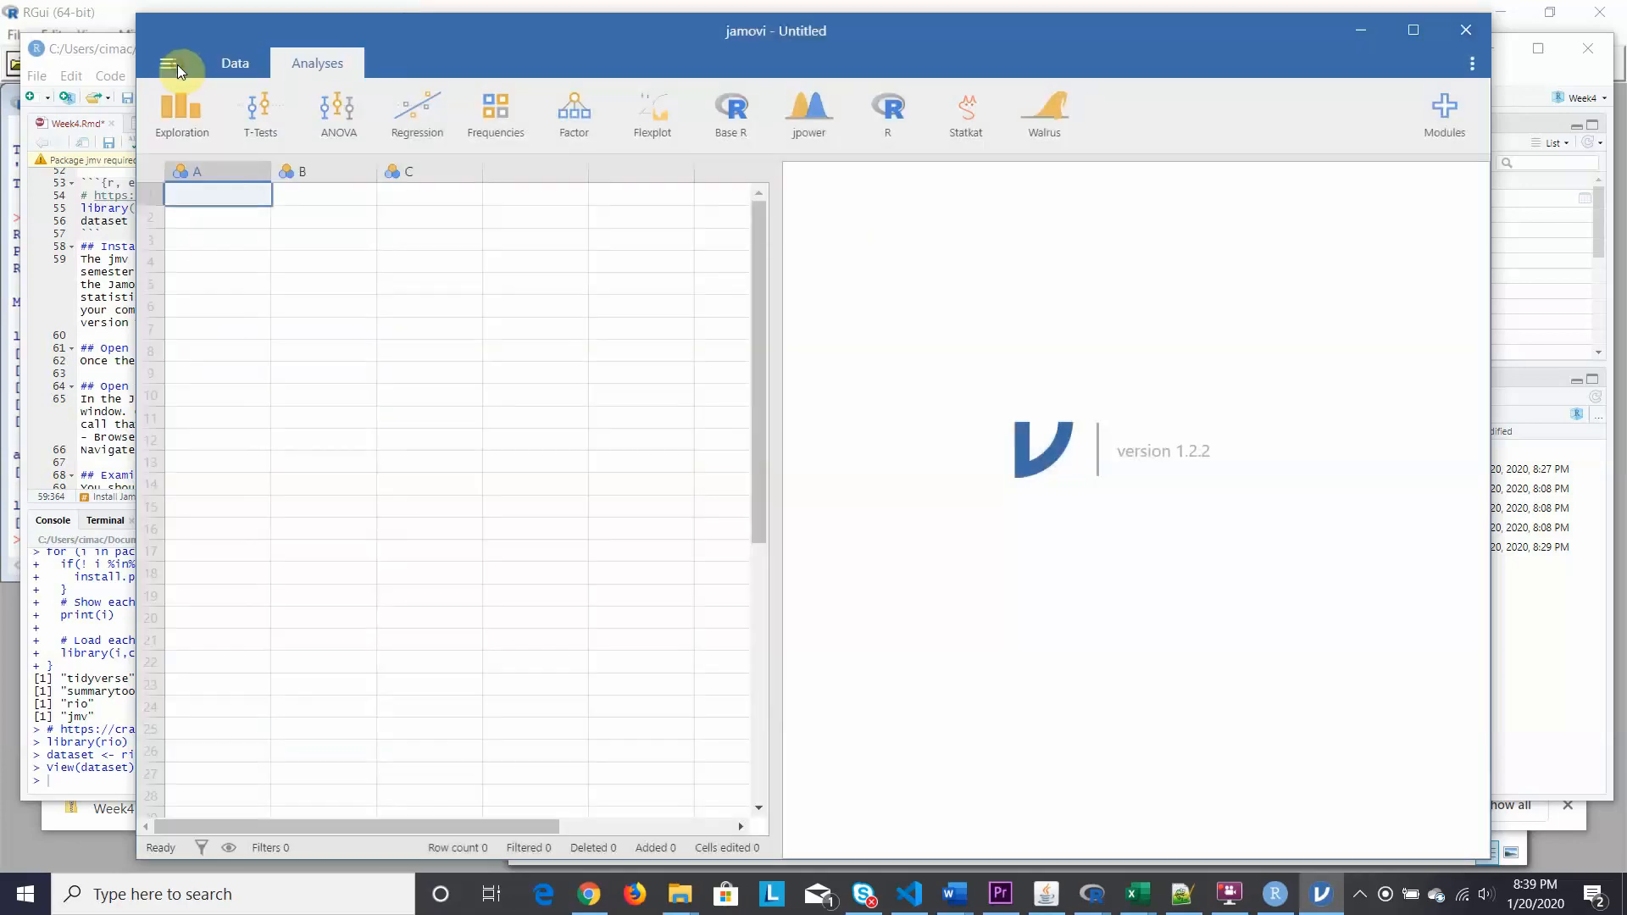
{"action": "left_click", "coordinate": [231, 62]}
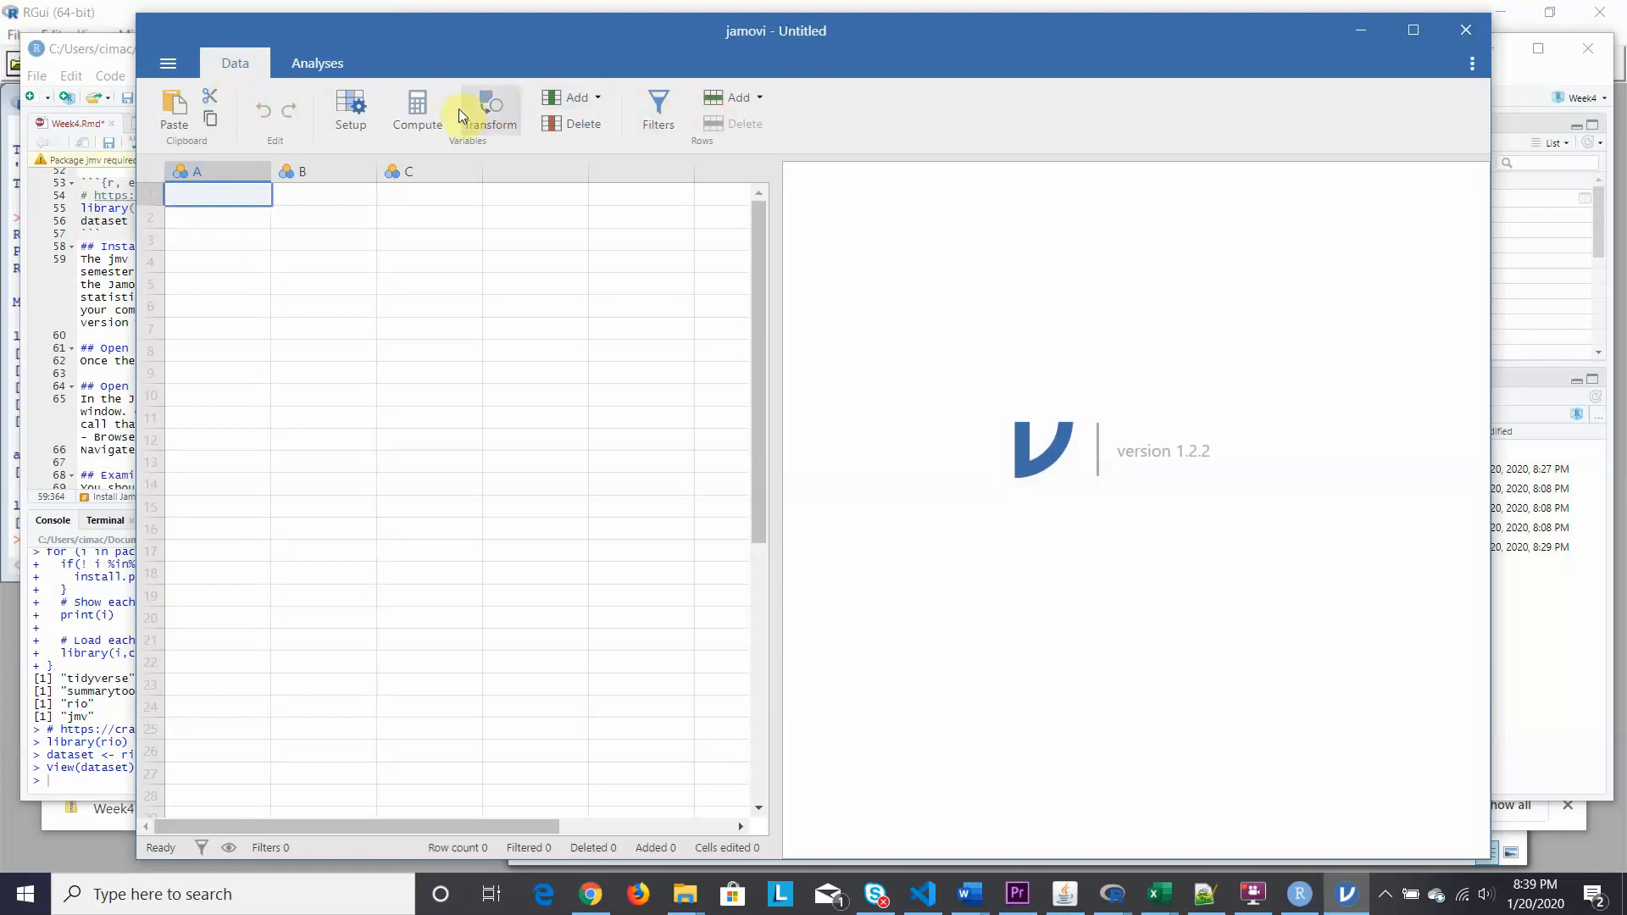
{"action": "left_click", "coordinate": [319, 63]}
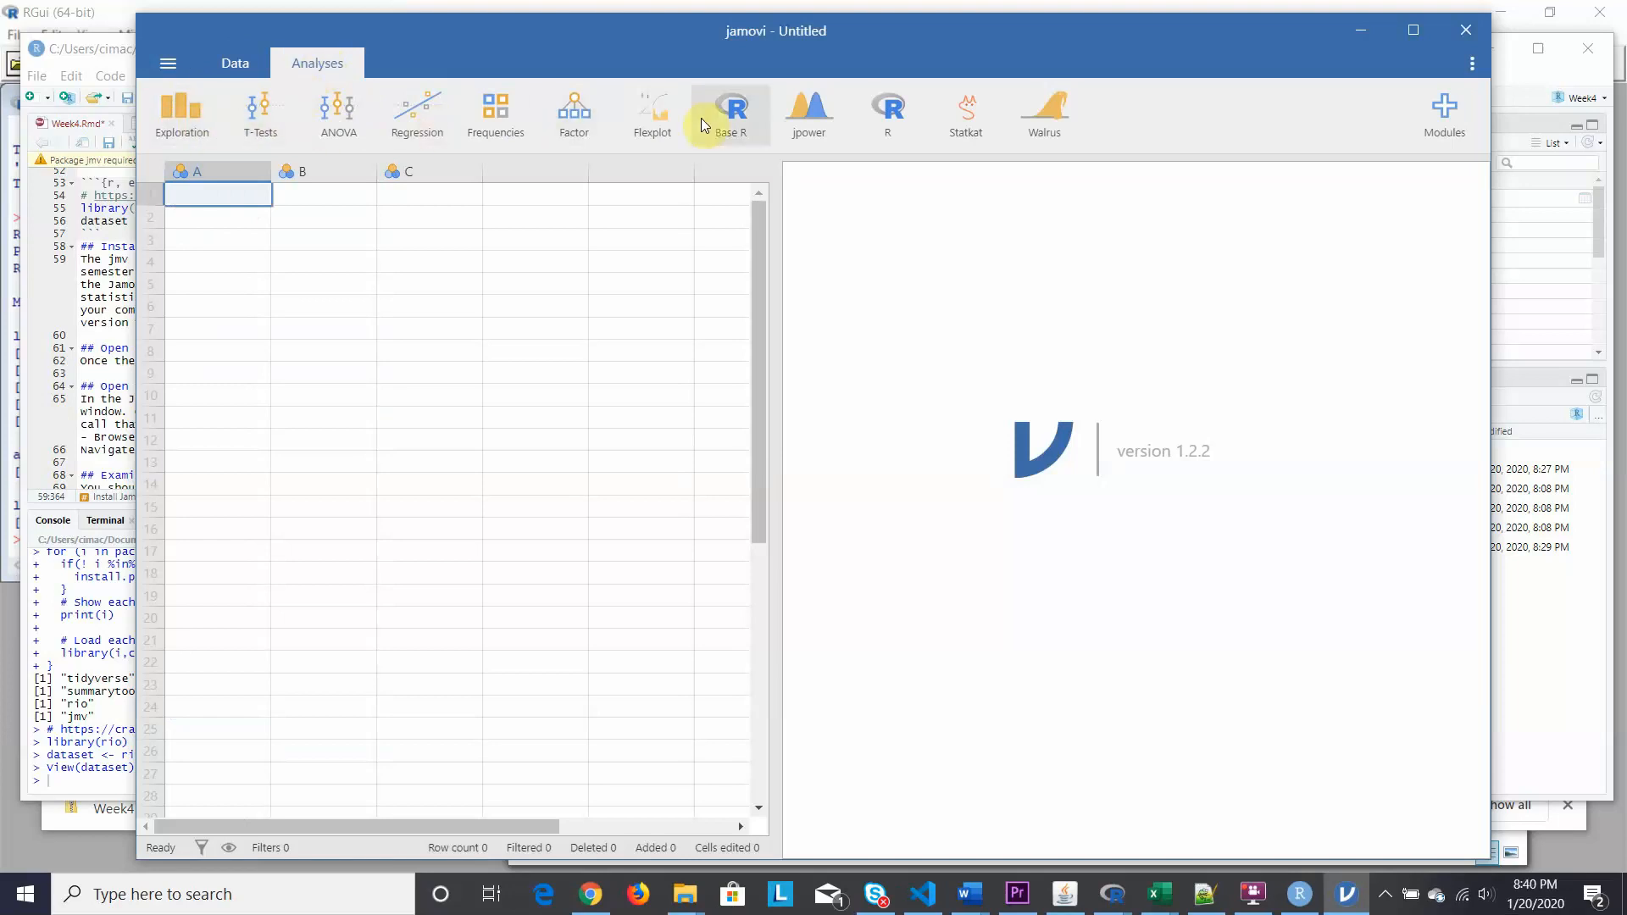
{"action": "left_click", "coordinate": [230, 62]}
{"action": "left_click", "coordinate": [297, 62]}
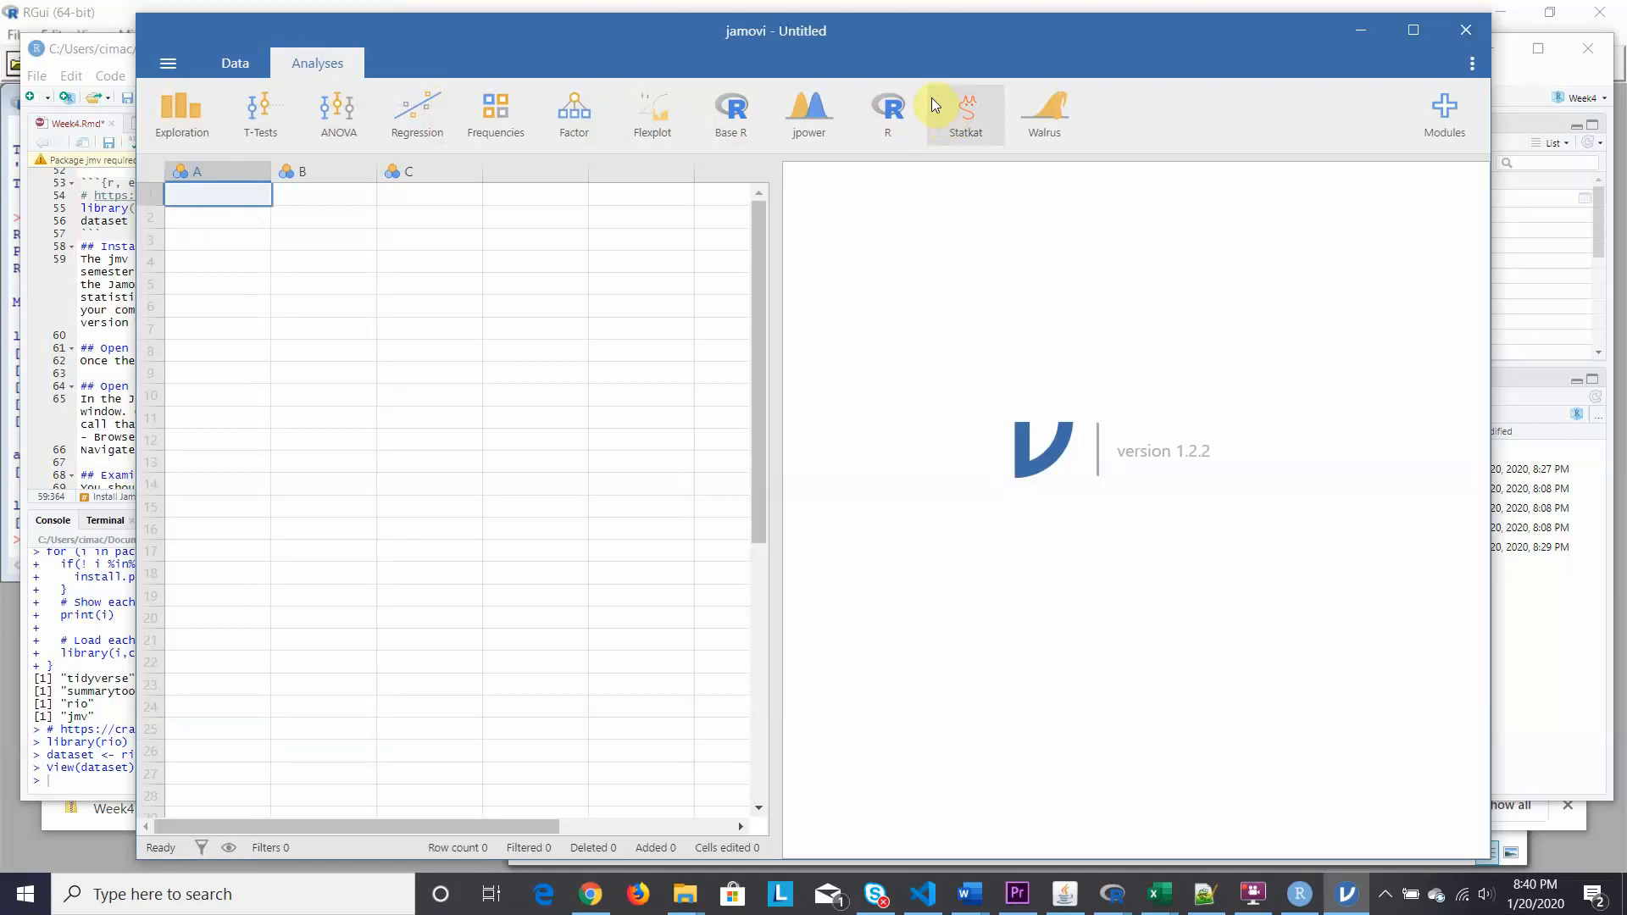
{"action": "left_click", "coordinate": [1473, 63]}
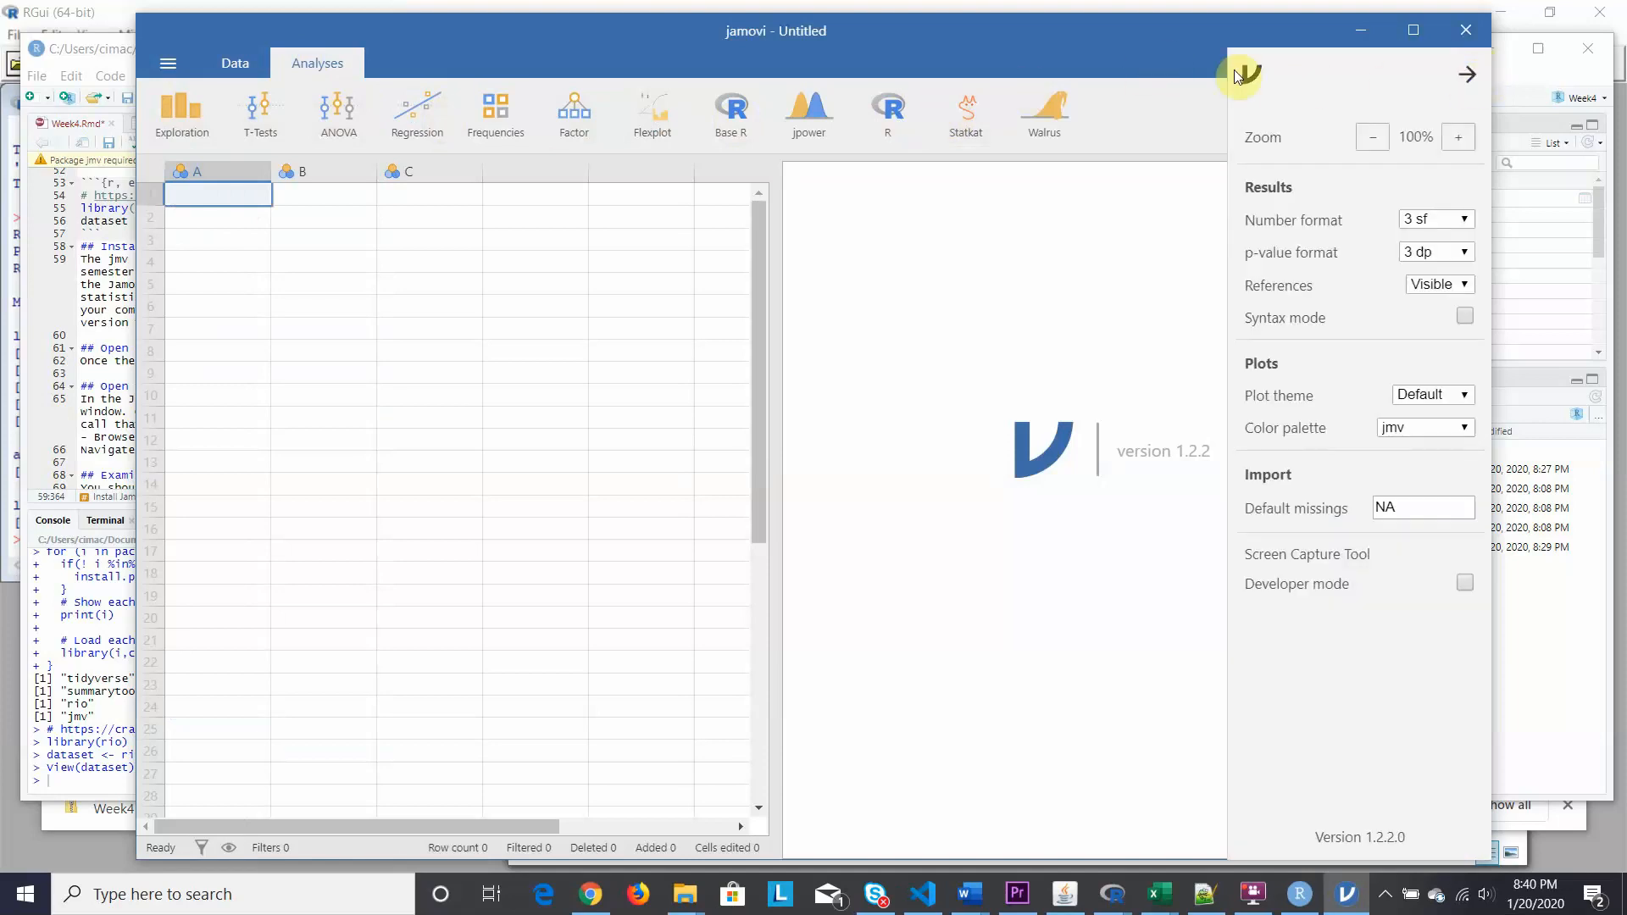
{"action": "left_click", "coordinate": [1467, 75]}
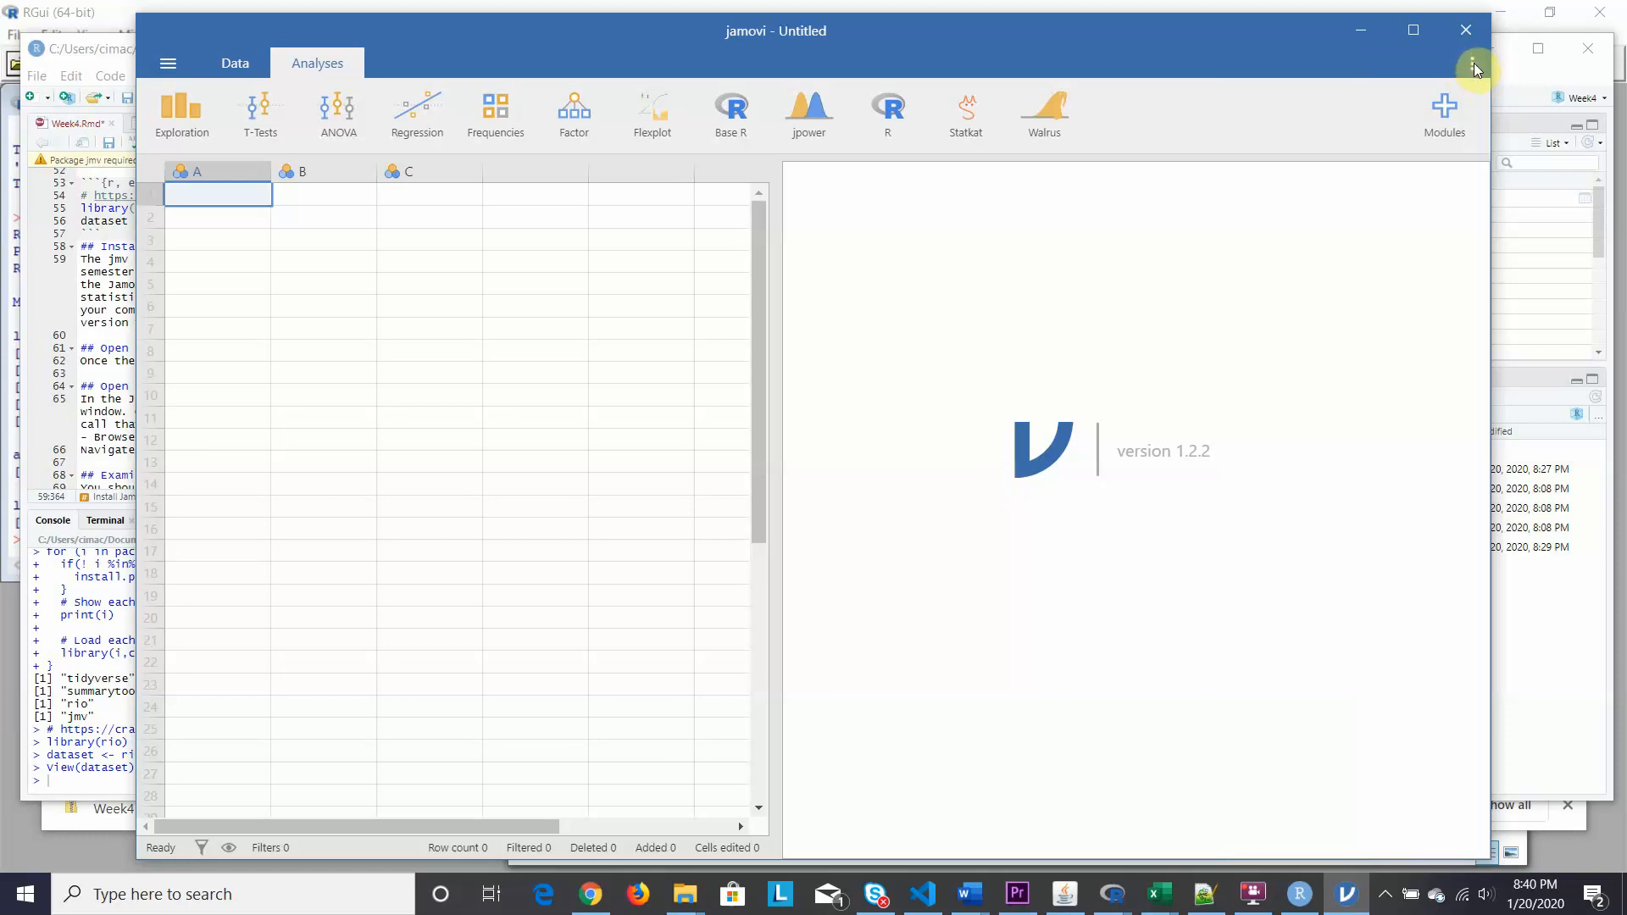
{"action": "left_click", "coordinate": [1473, 63]}
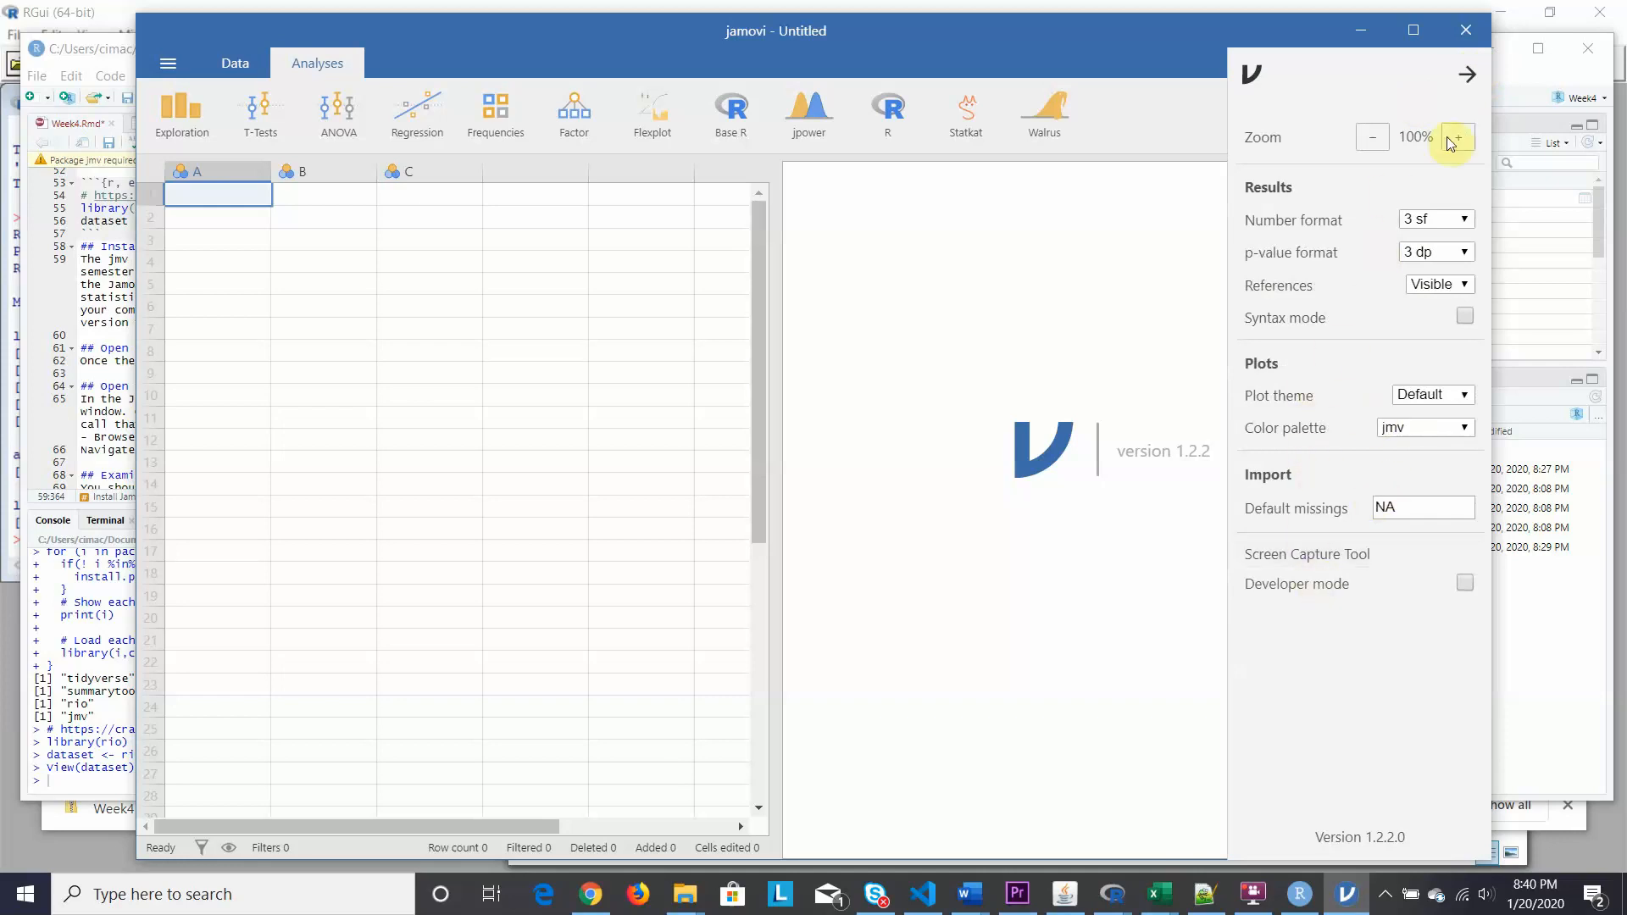
{"action": "left_click", "coordinate": [1464, 75]}
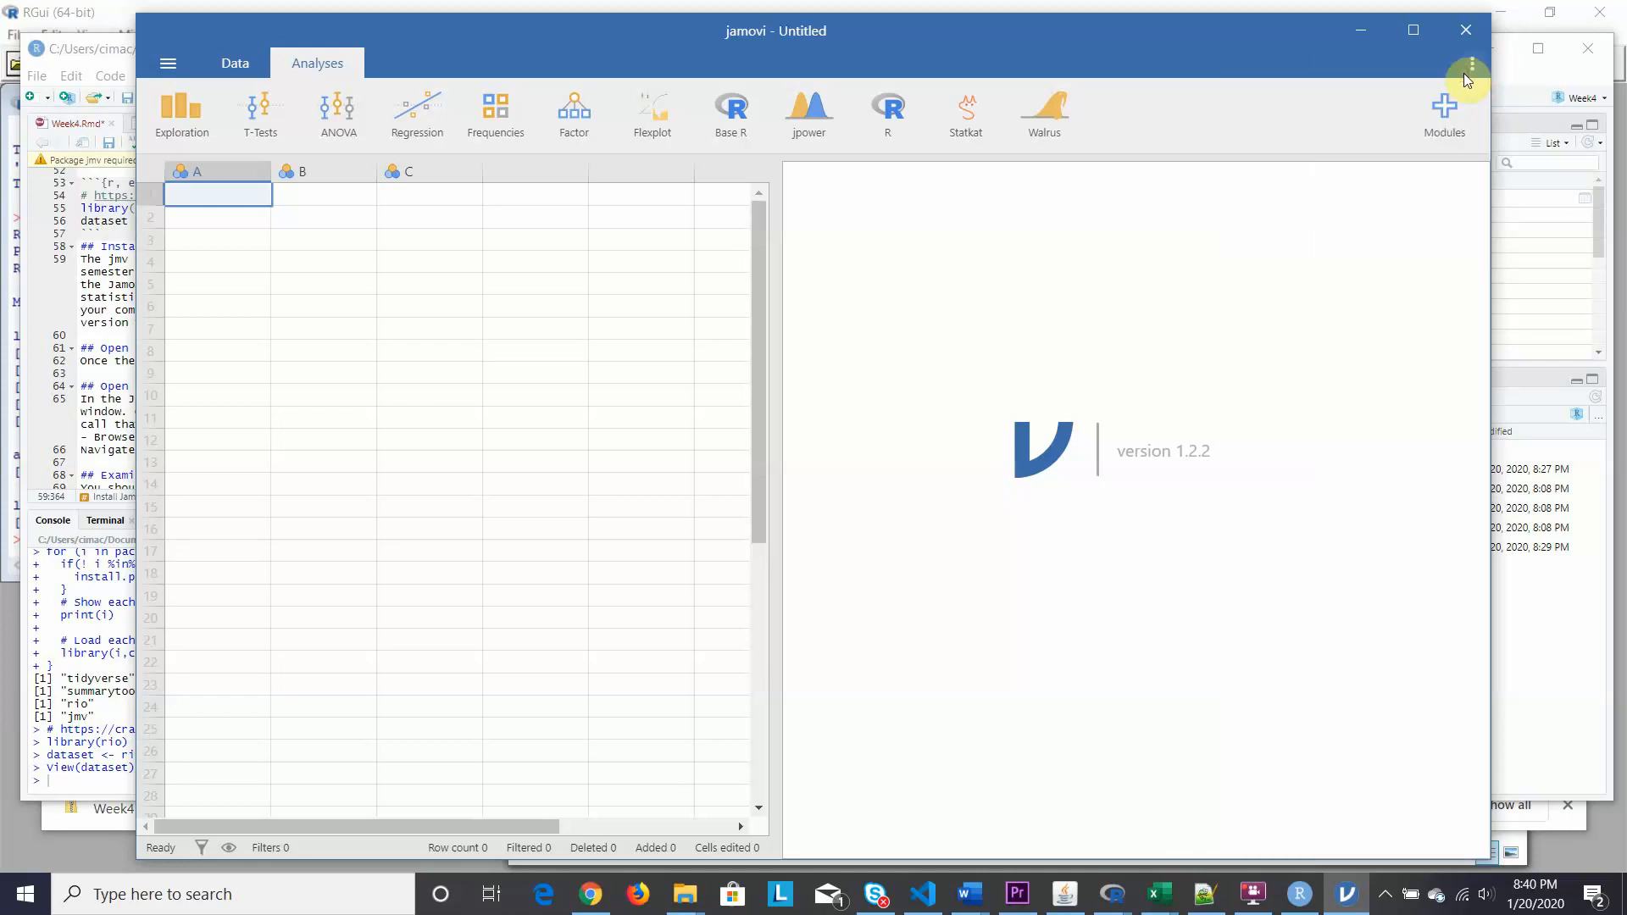
{"action": "left_click", "coordinate": [1471, 65]}
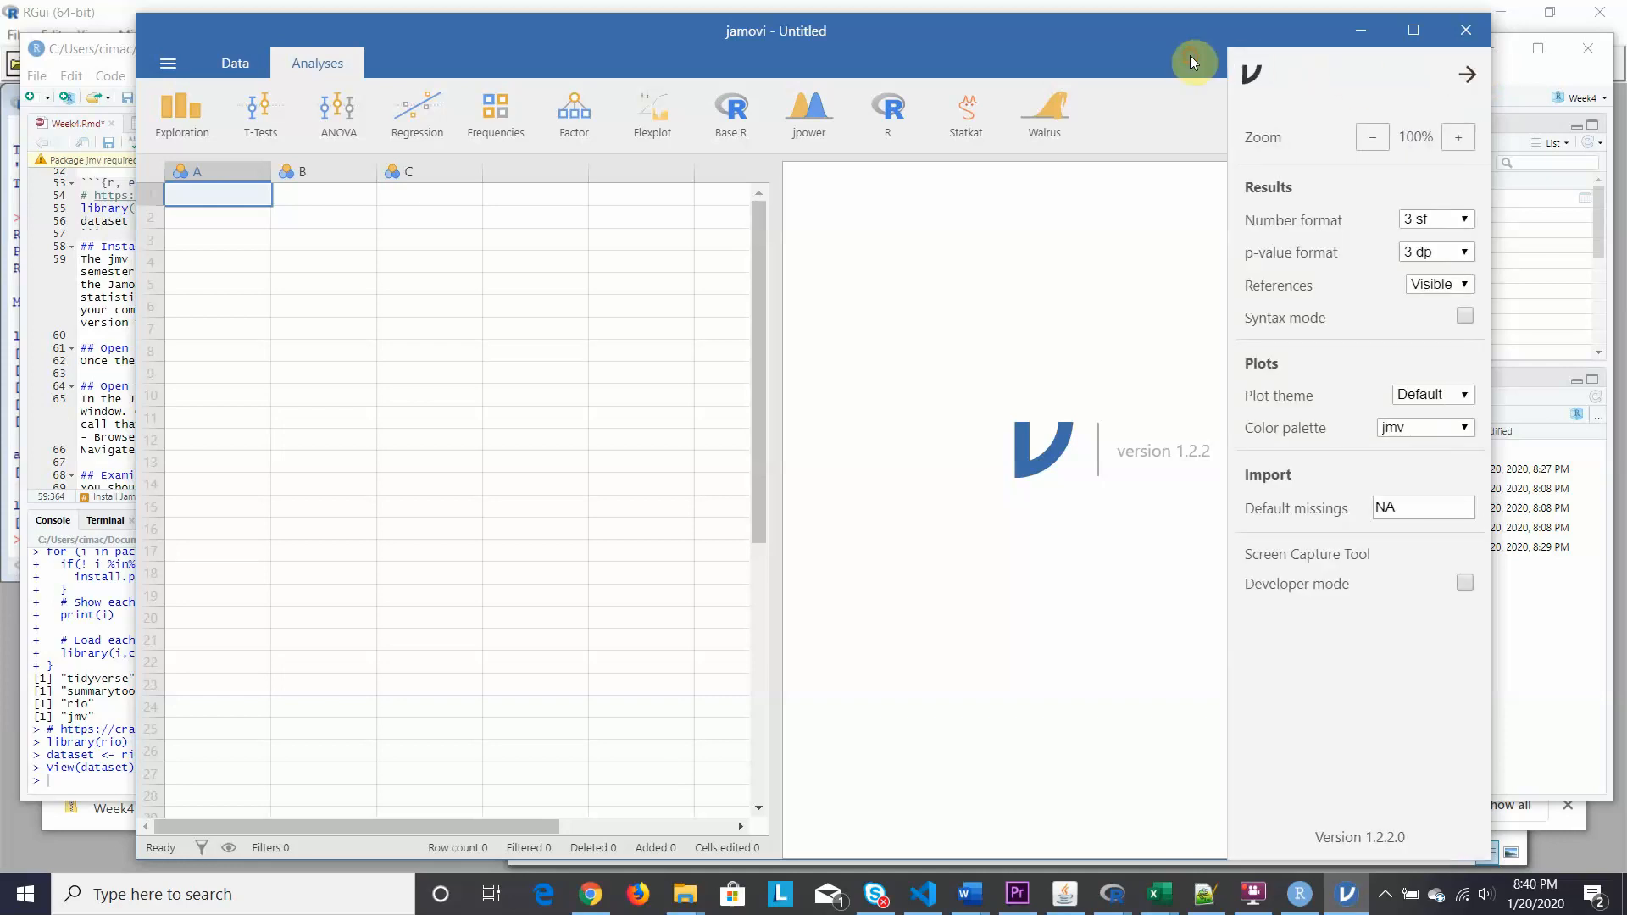
{"action": "left_click", "coordinate": [1467, 71]}
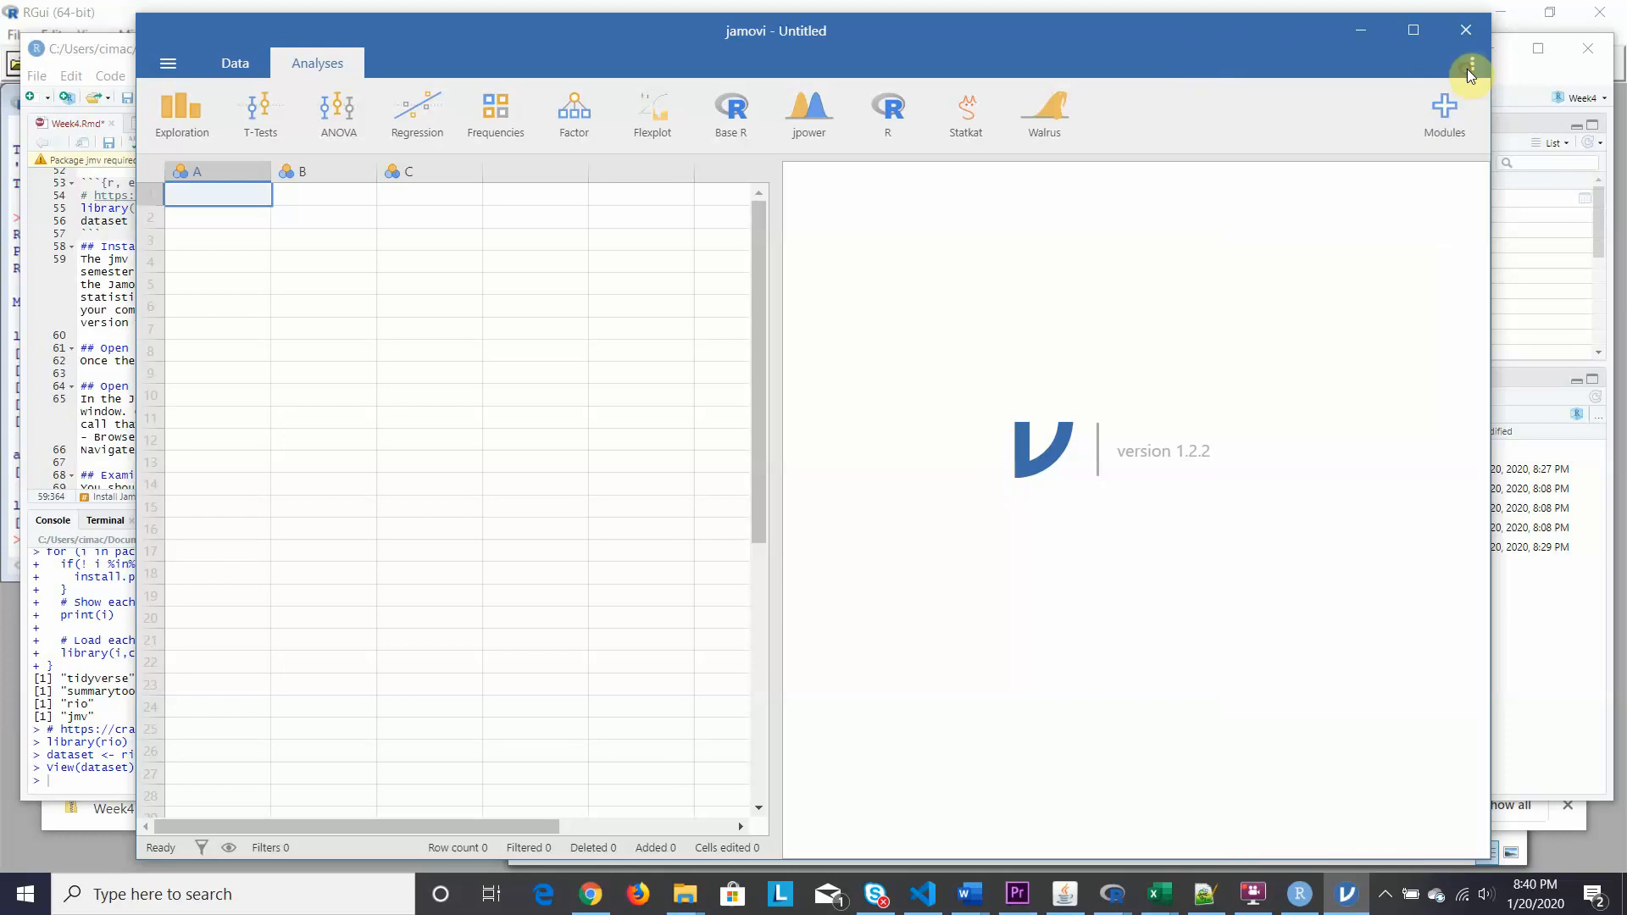
{"action": "left_click", "coordinate": [1440, 108]}
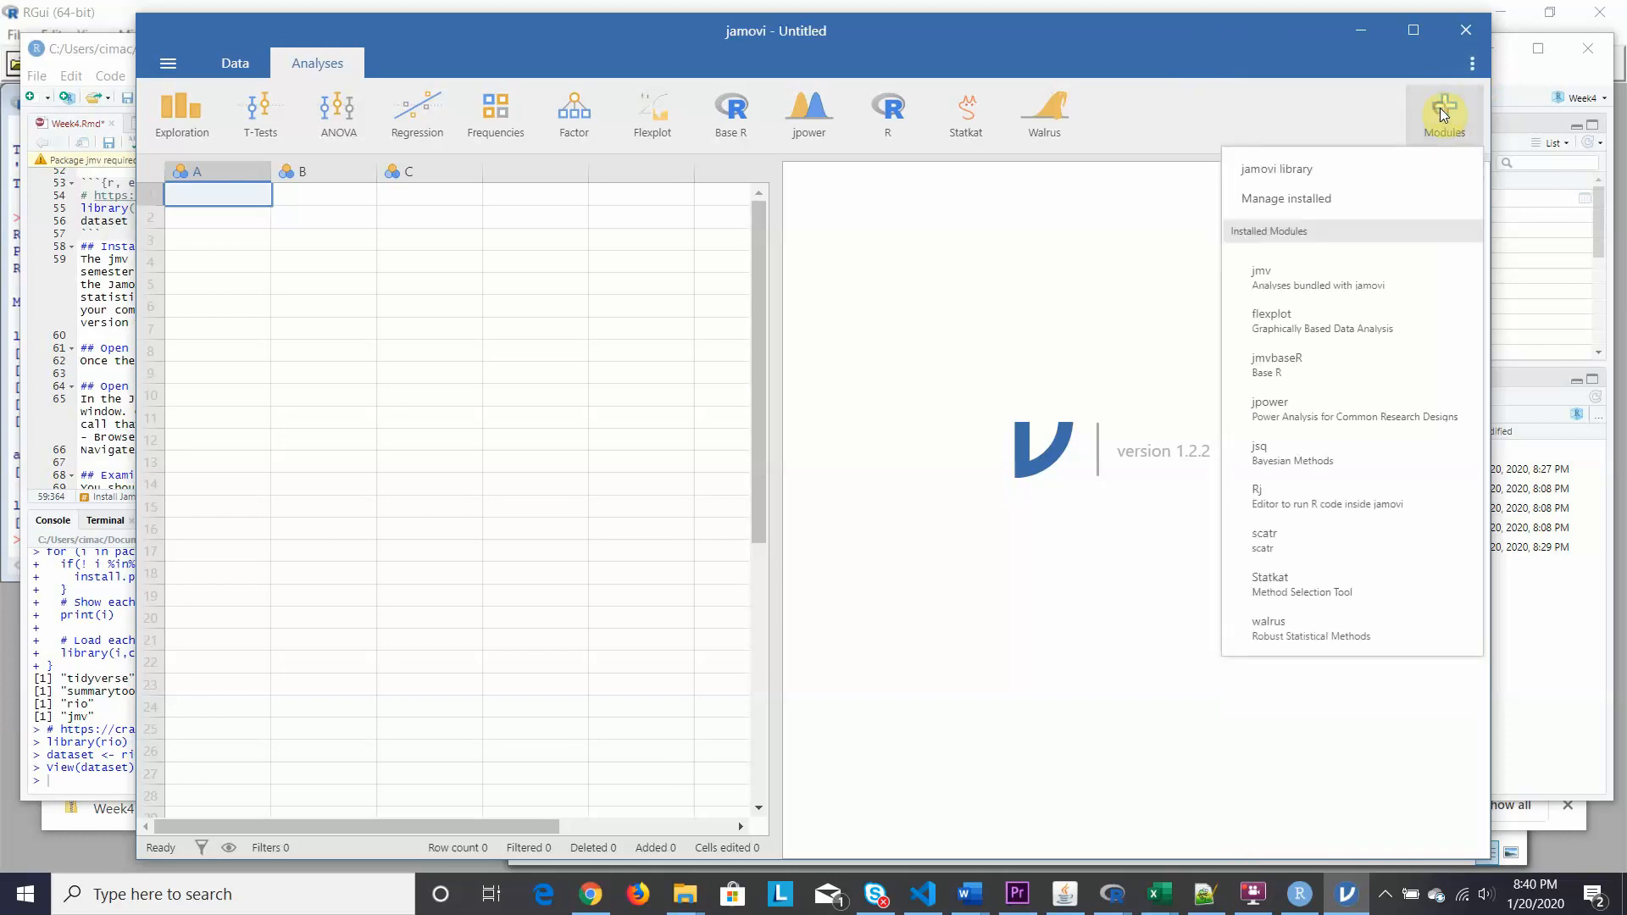
{"action": "left_click", "coordinate": [1296, 169]}
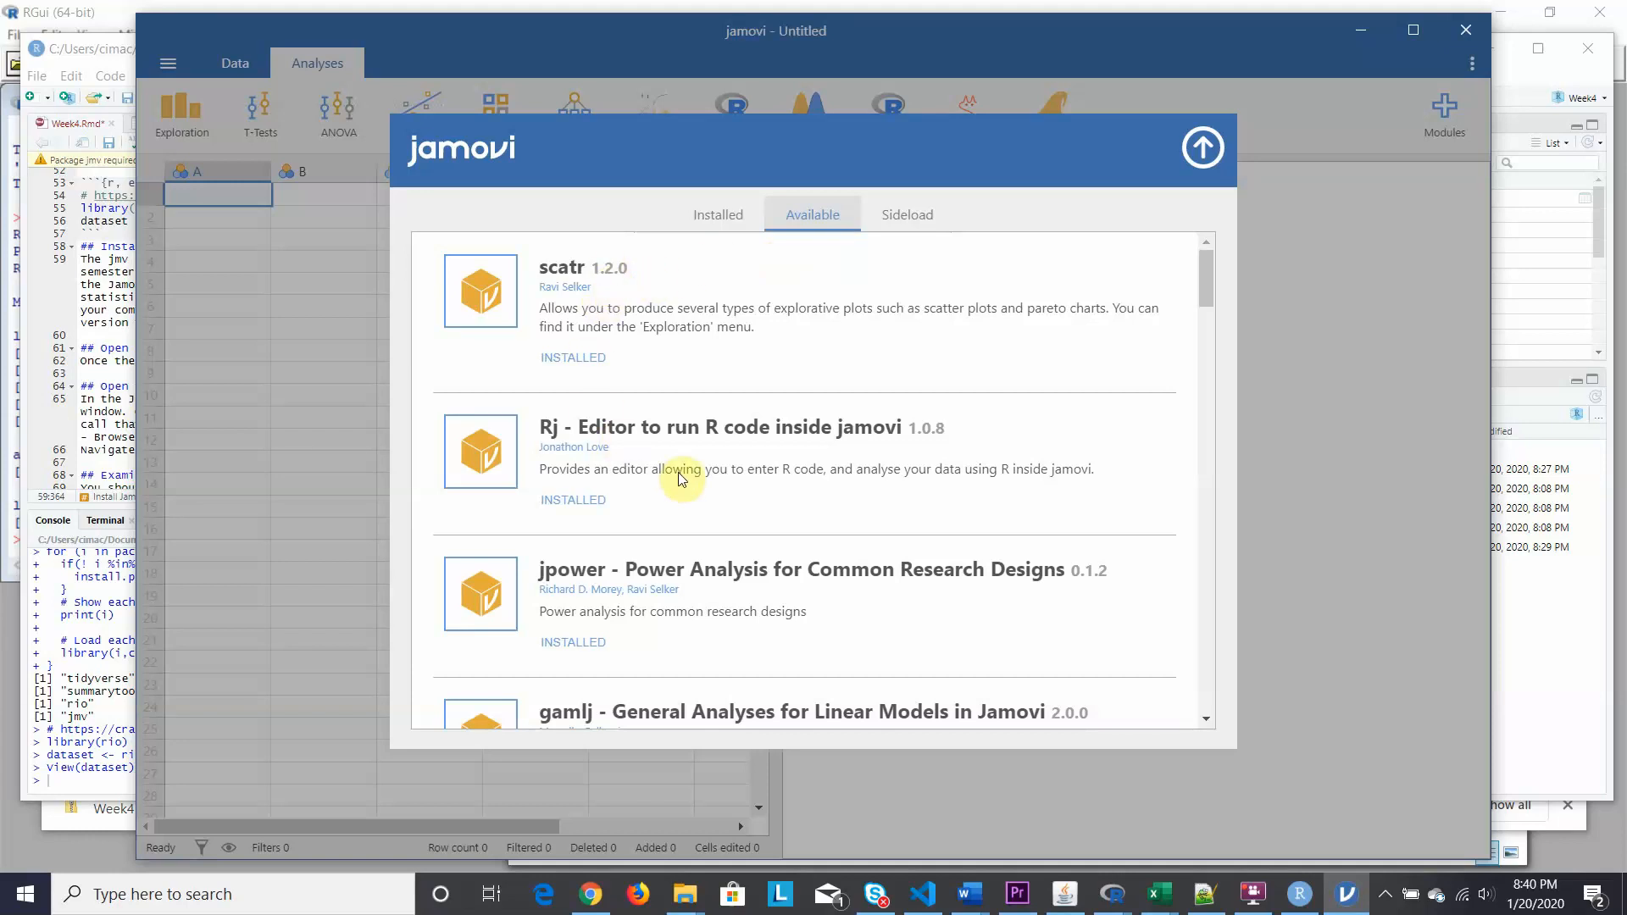
{"action": "scroll", "coordinate": [683, 481], "scroll_direction": "down", "scroll_amount": 1}
{"action": "scroll", "coordinate": [683, 481], "scroll_direction": "down", "scroll_amount": 10}
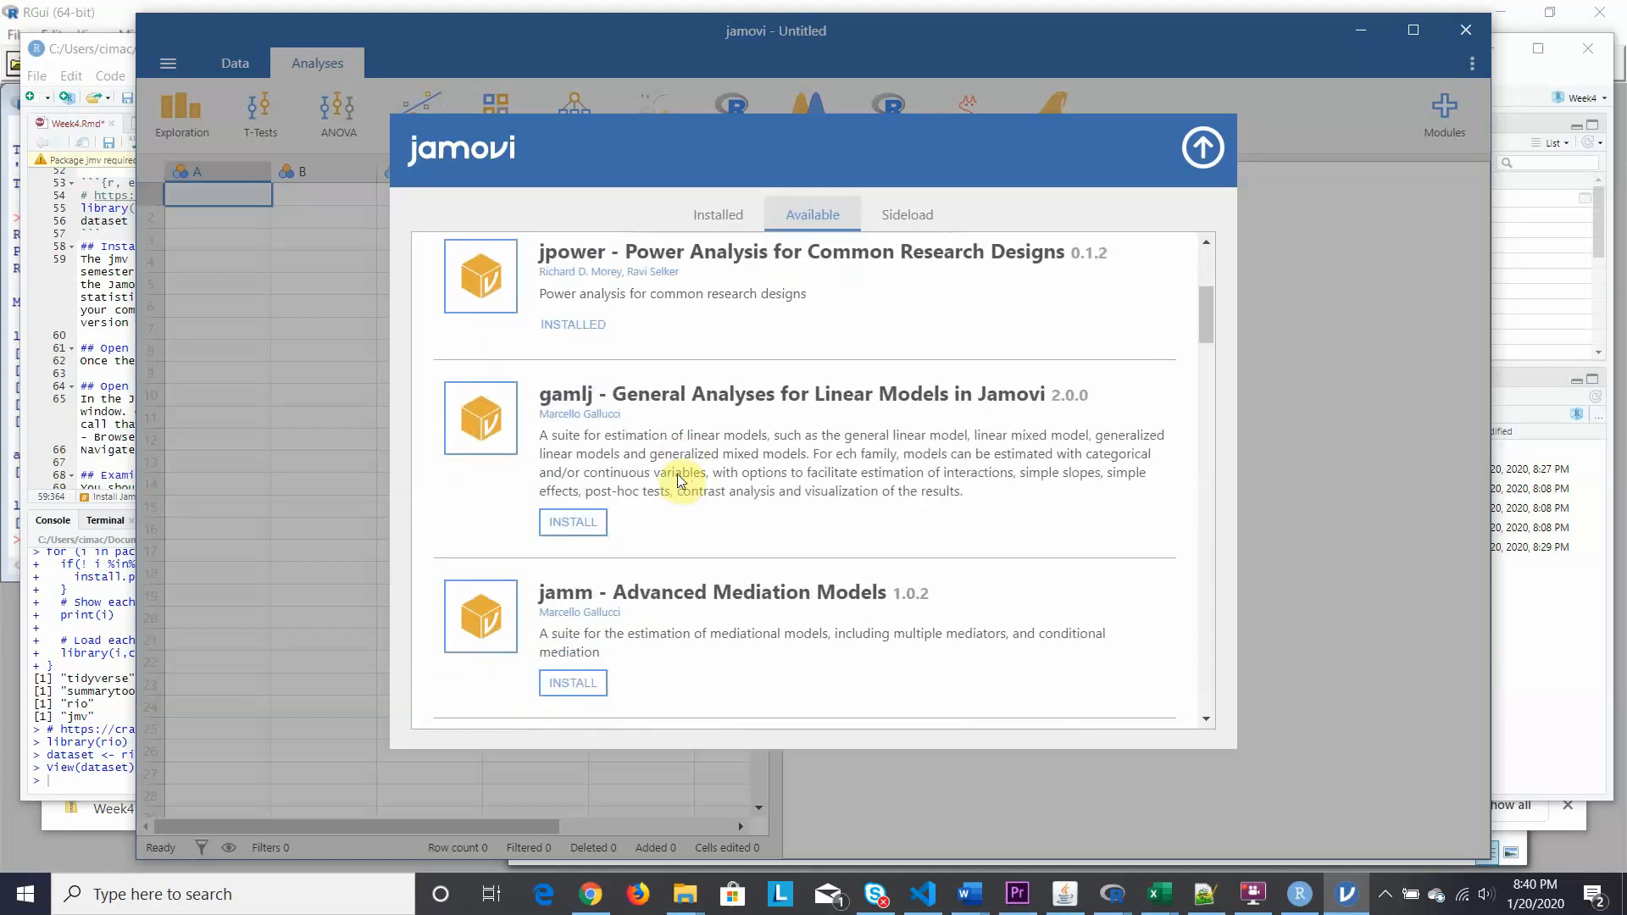
{"action": "scroll", "coordinate": [683, 481], "scroll_direction": "down", "scroll_amount": 5}
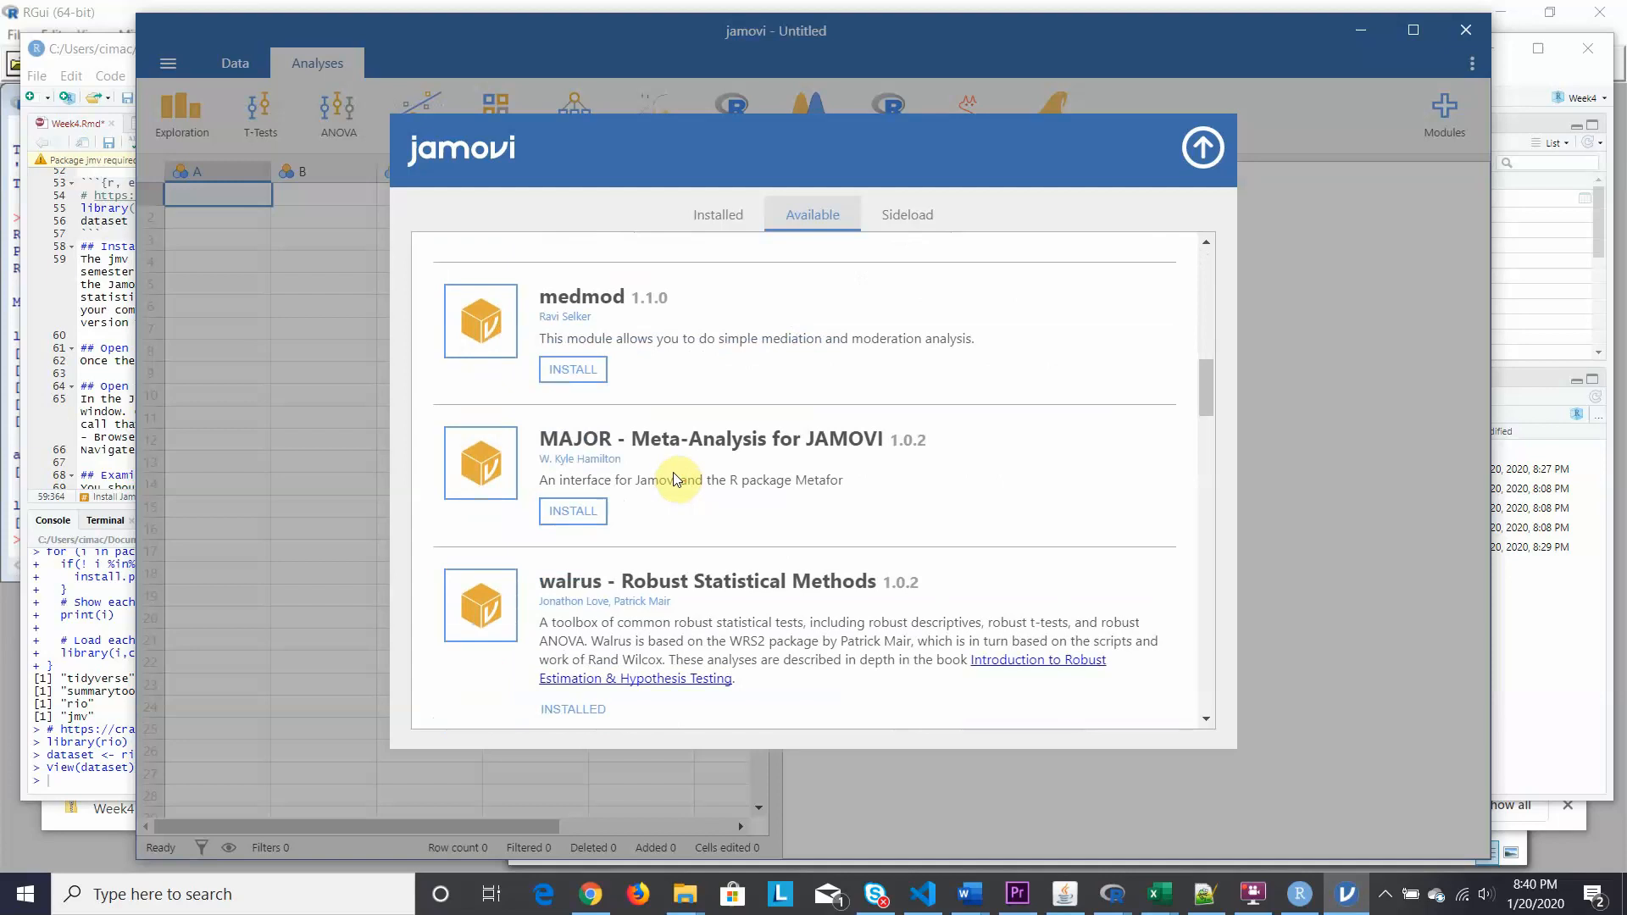
{"action": "scroll", "coordinate": [675, 479], "scroll_direction": "up", "scroll_amount": 8}
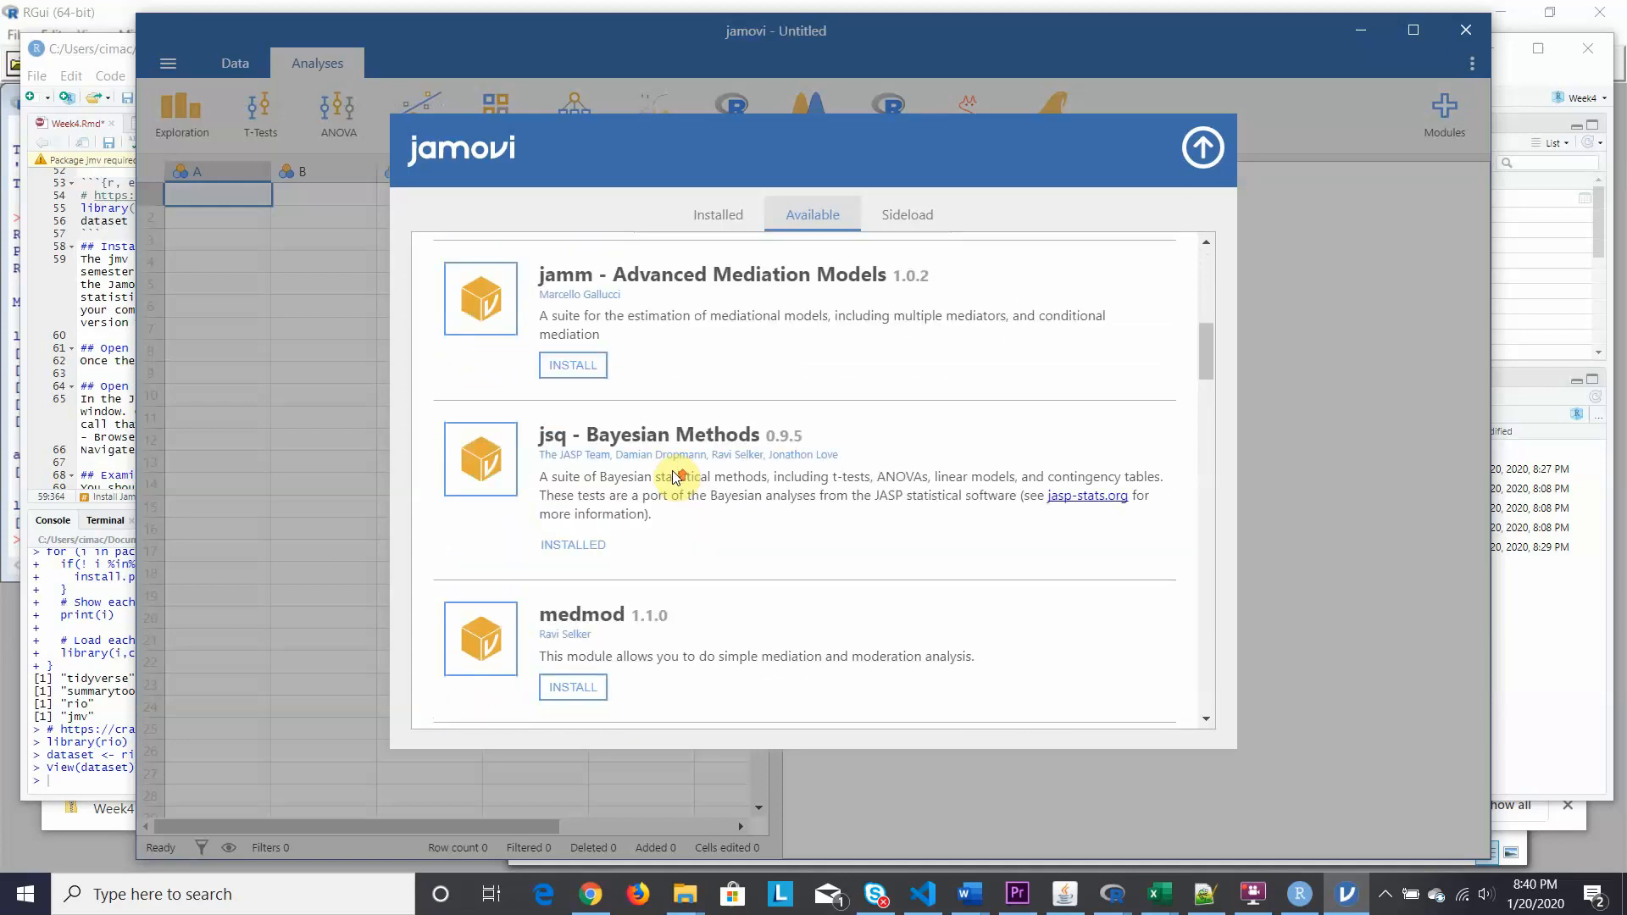
{"action": "scroll", "coordinate": [675, 477], "scroll_direction": "up", "scroll_amount": 1}
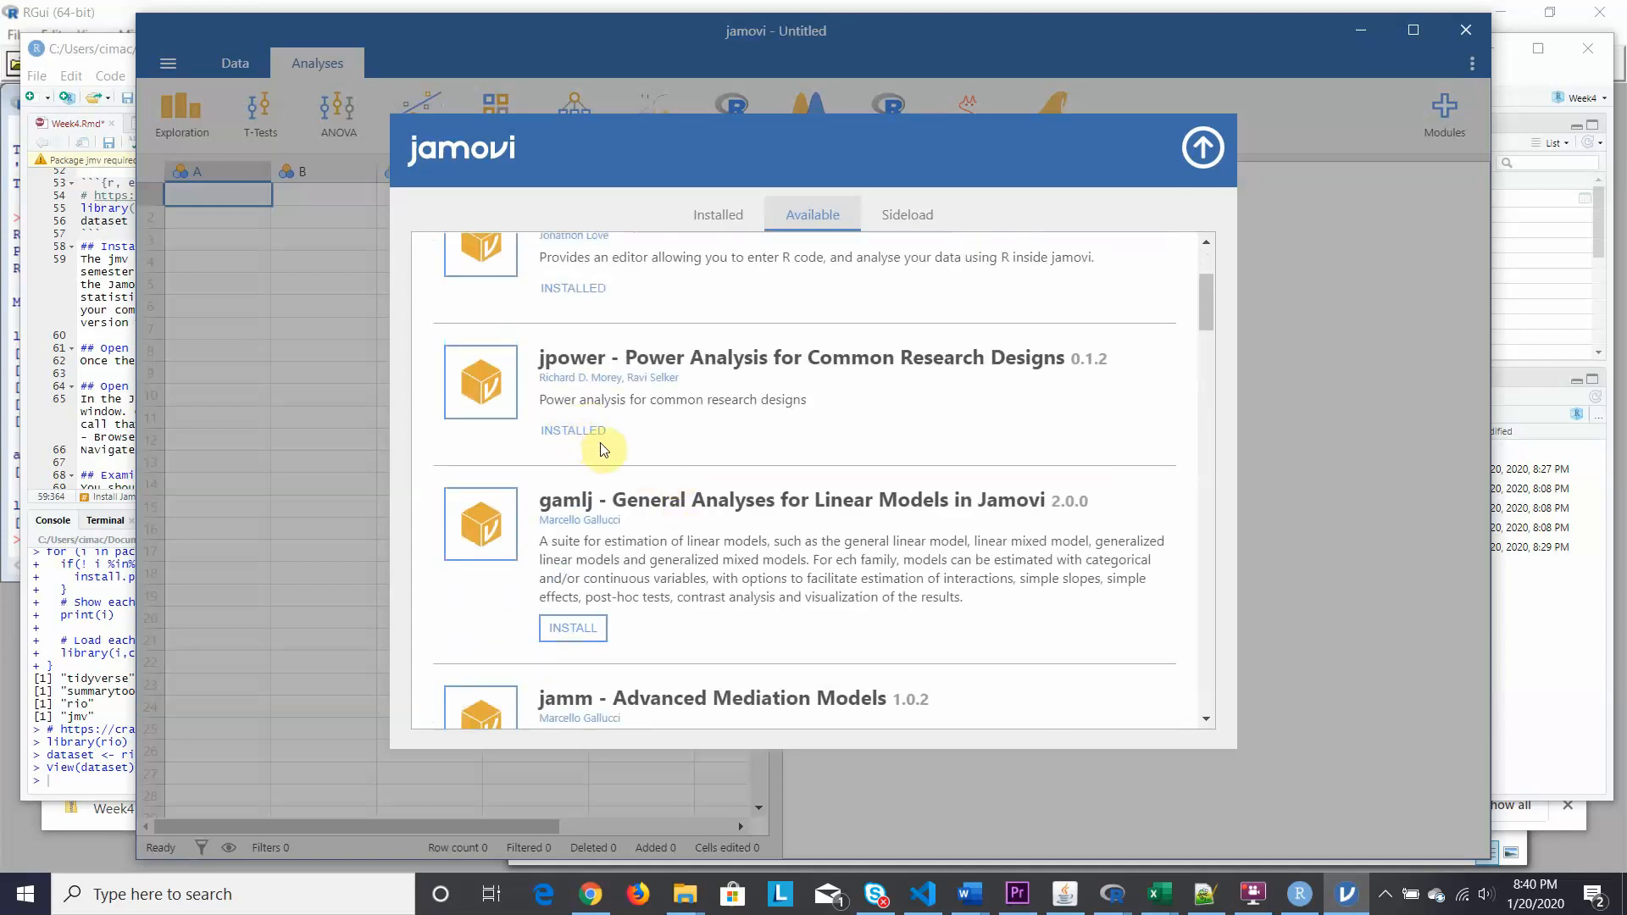
{"action": "scroll", "coordinate": [629, 454], "scroll_direction": "down", "scroll_amount": 2}
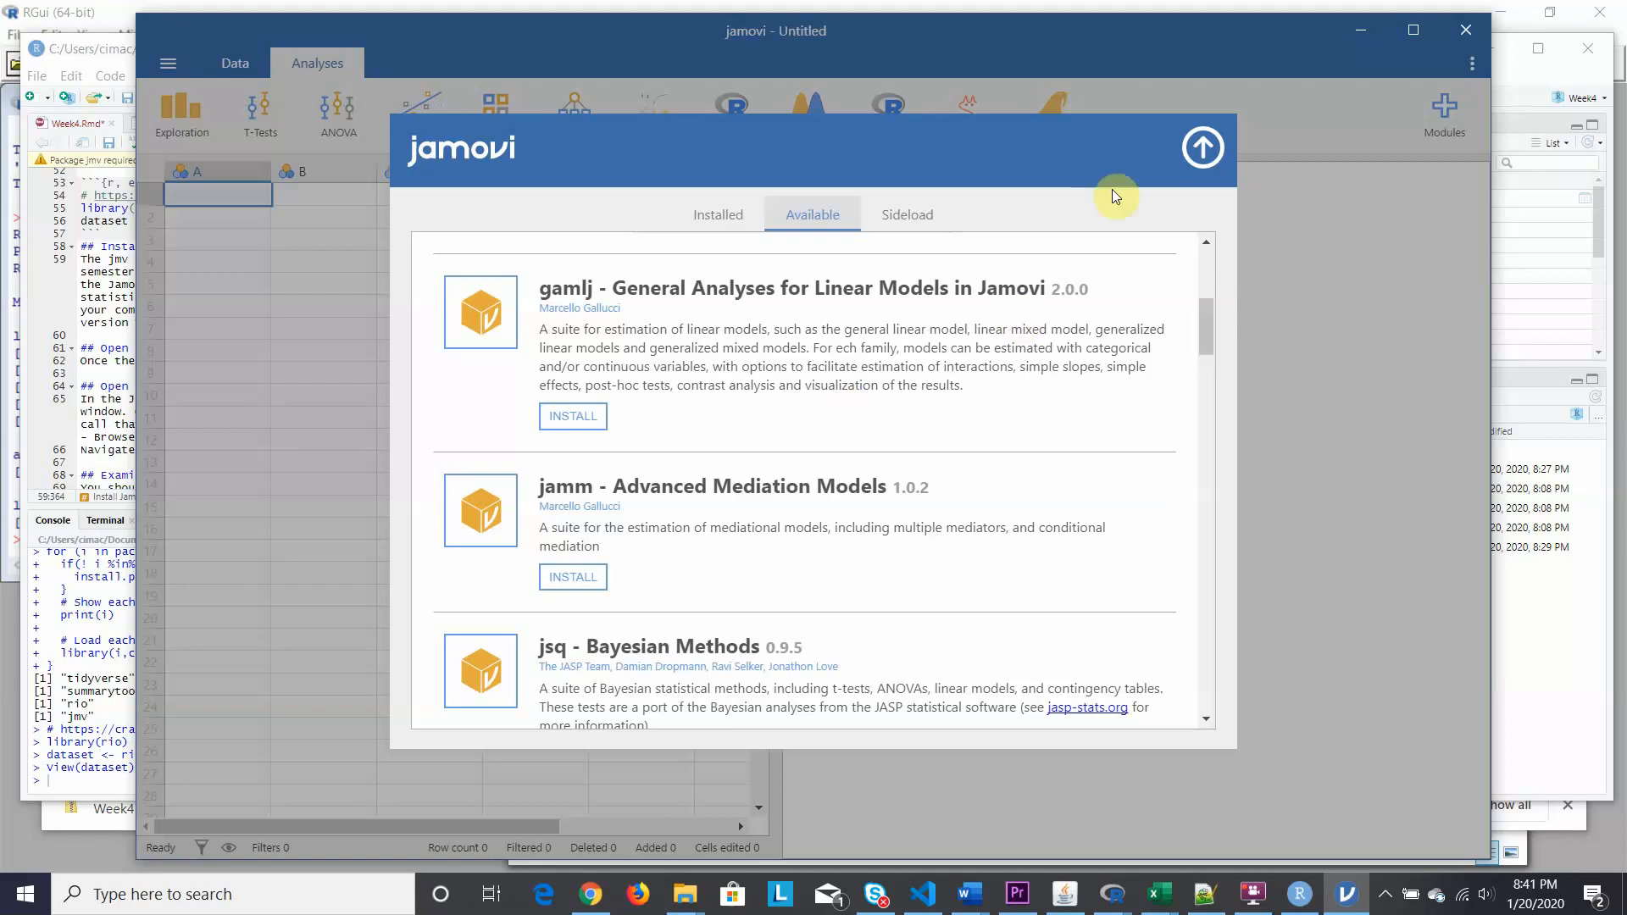
{"action": "left_click", "coordinate": [1204, 149]}
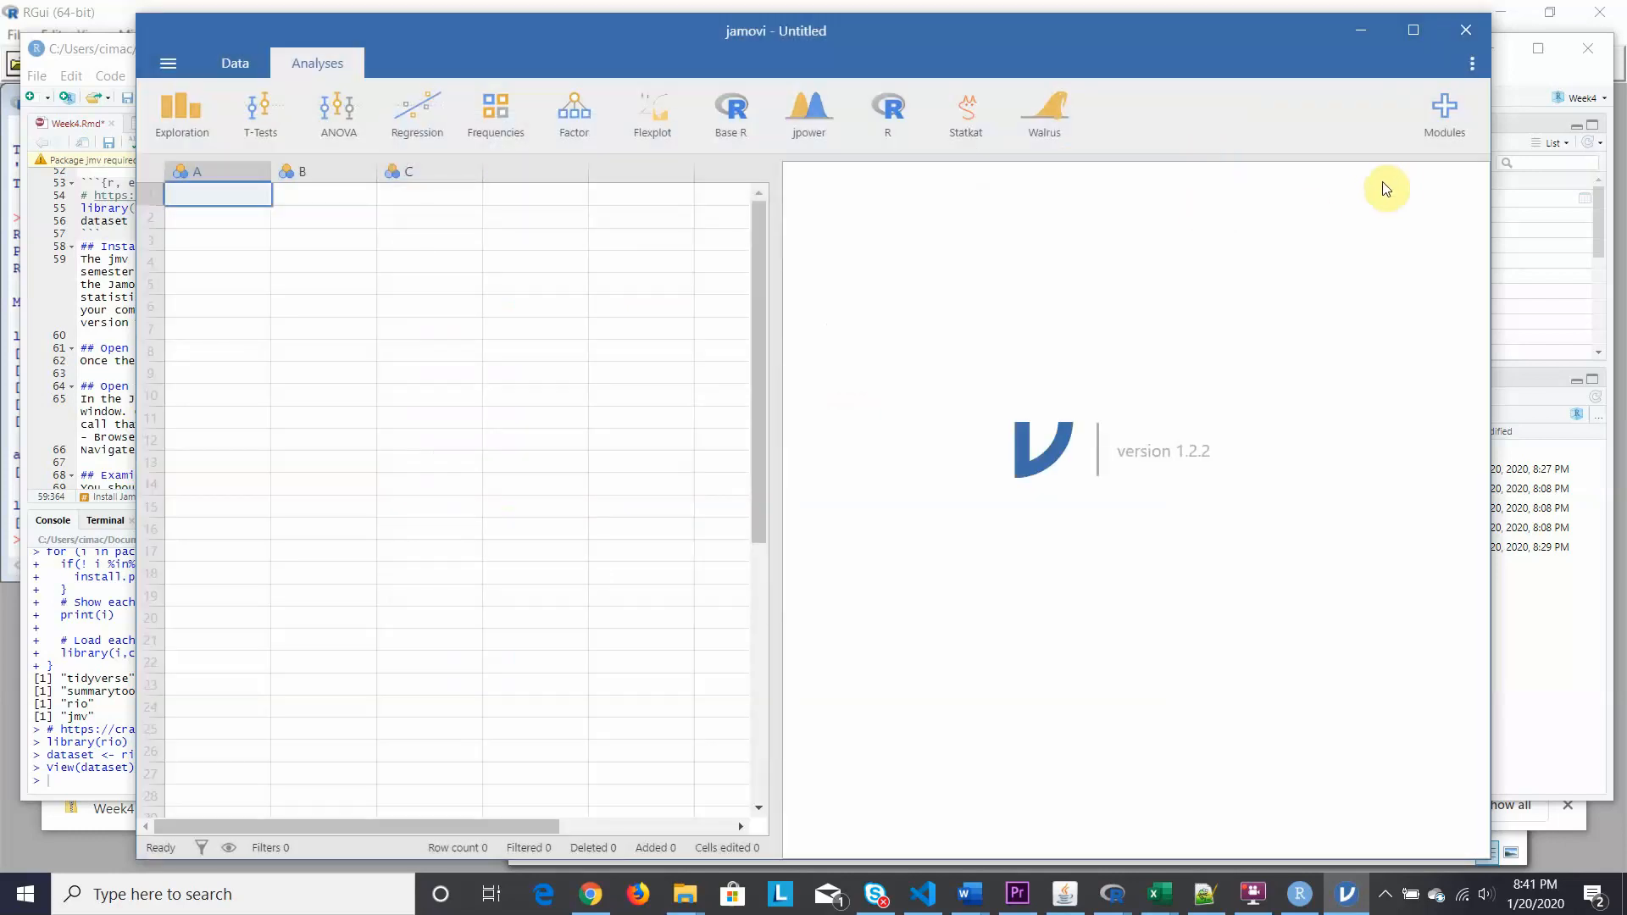
Open the Modules list of installed modules, from jmv and flexplot to Statkat and walrus.
{"action": "left_click", "coordinate": [1450, 108]}
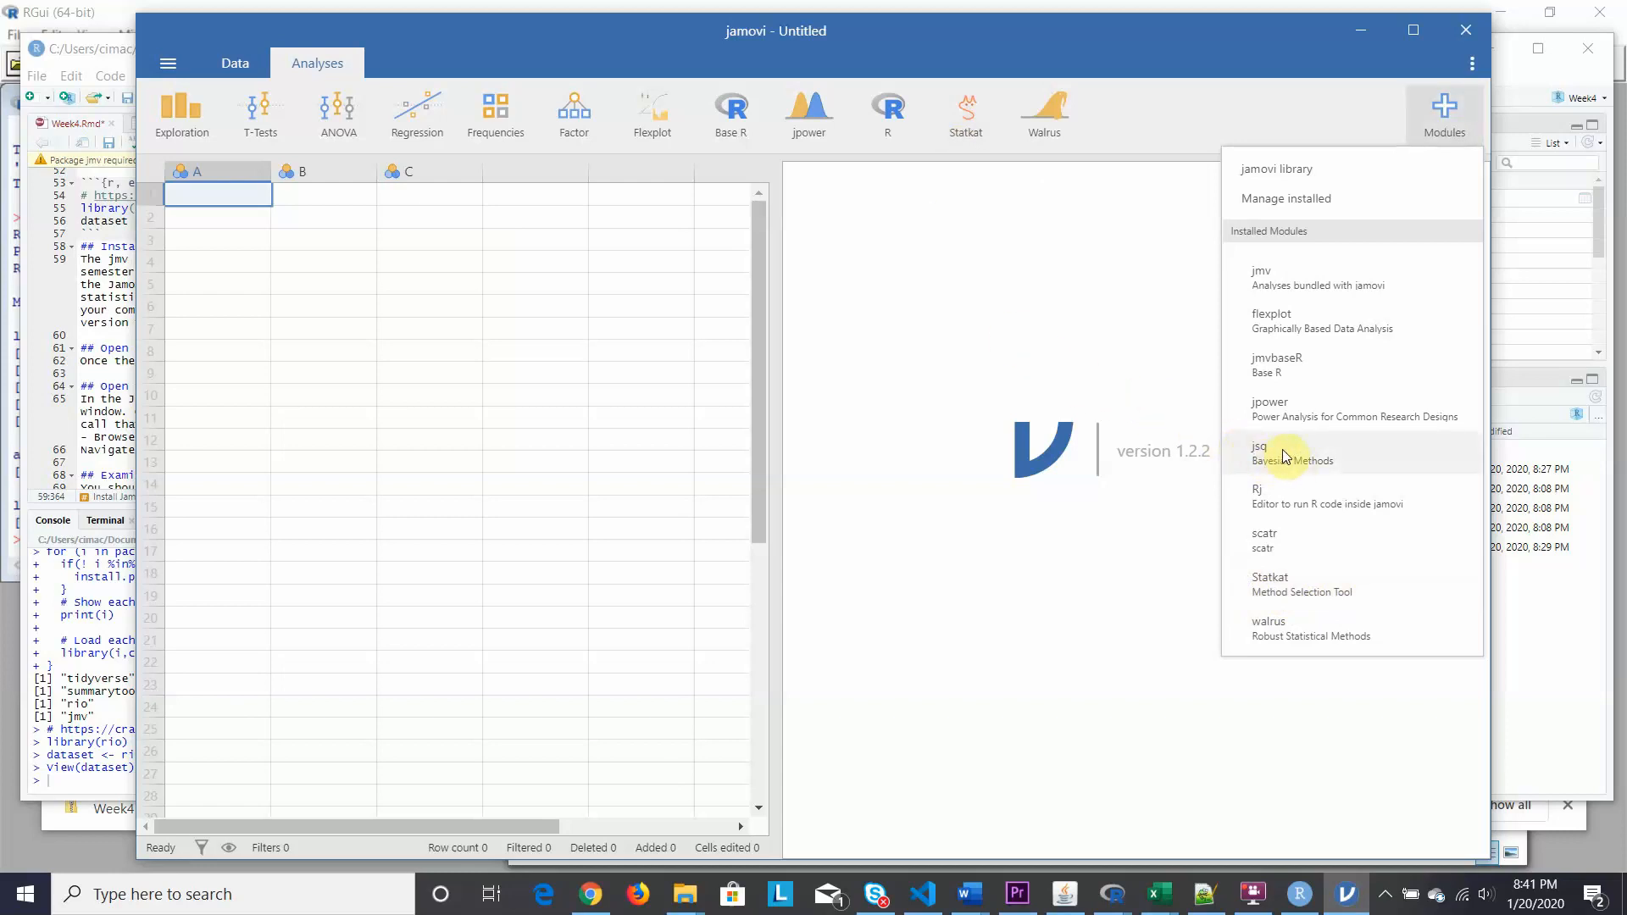
Toggle 'Show in main menu' off and back on for the jsq and Statkat modules.
{"action": "left_click", "coordinate": [1283, 450]}
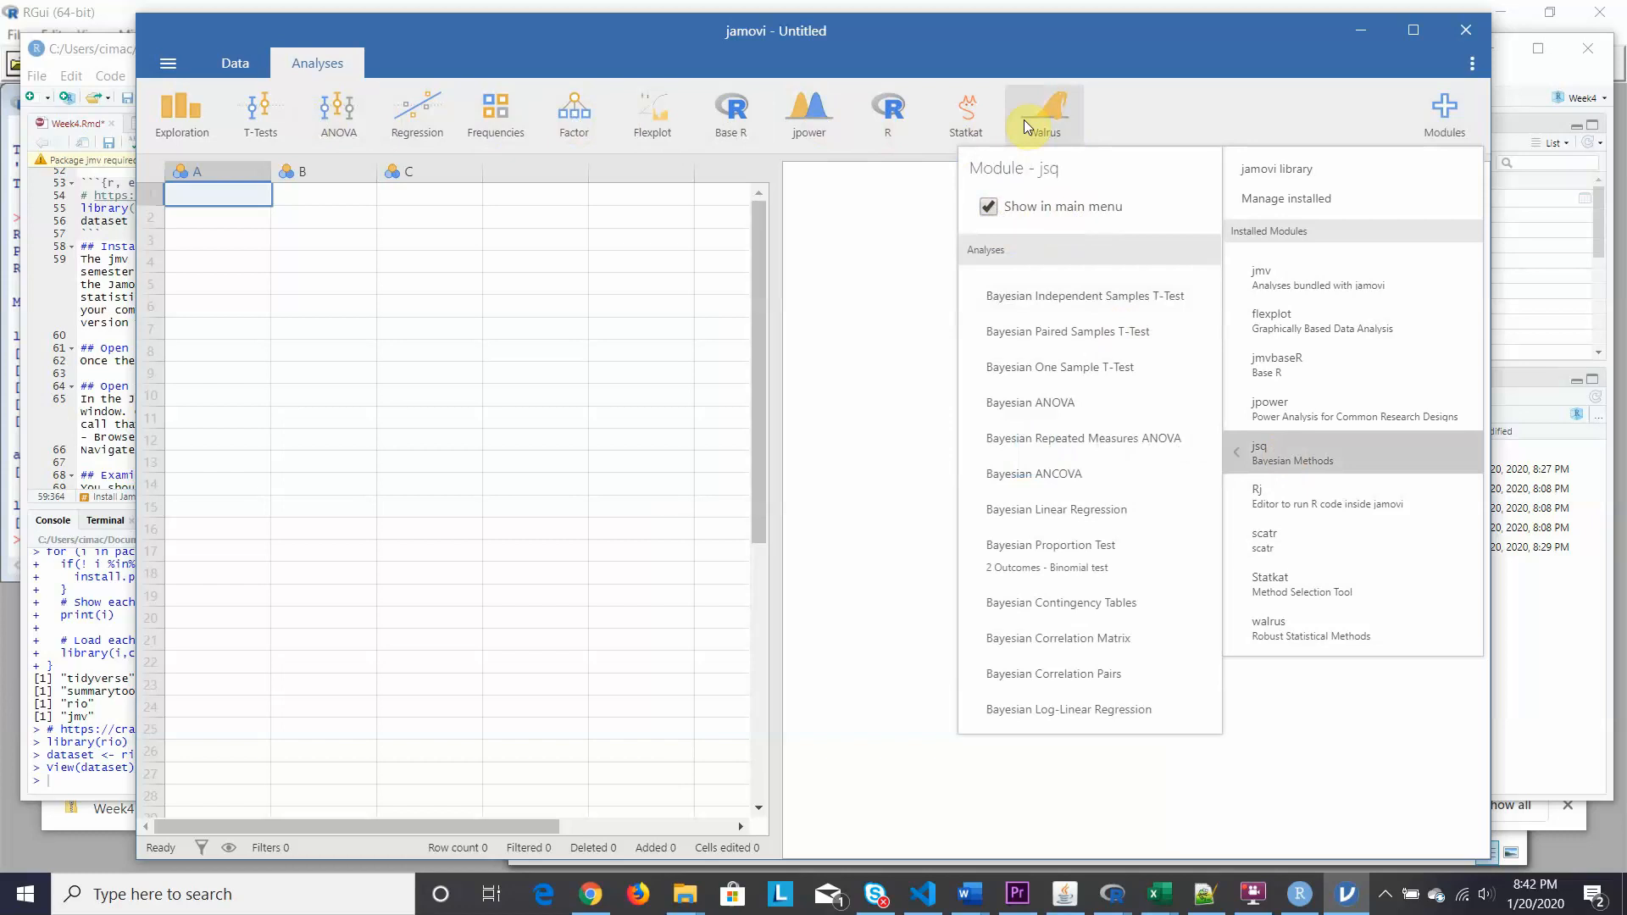
{"action": "left_click", "coordinate": [988, 208]}
{"action": "left_click", "coordinate": [990, 210]}
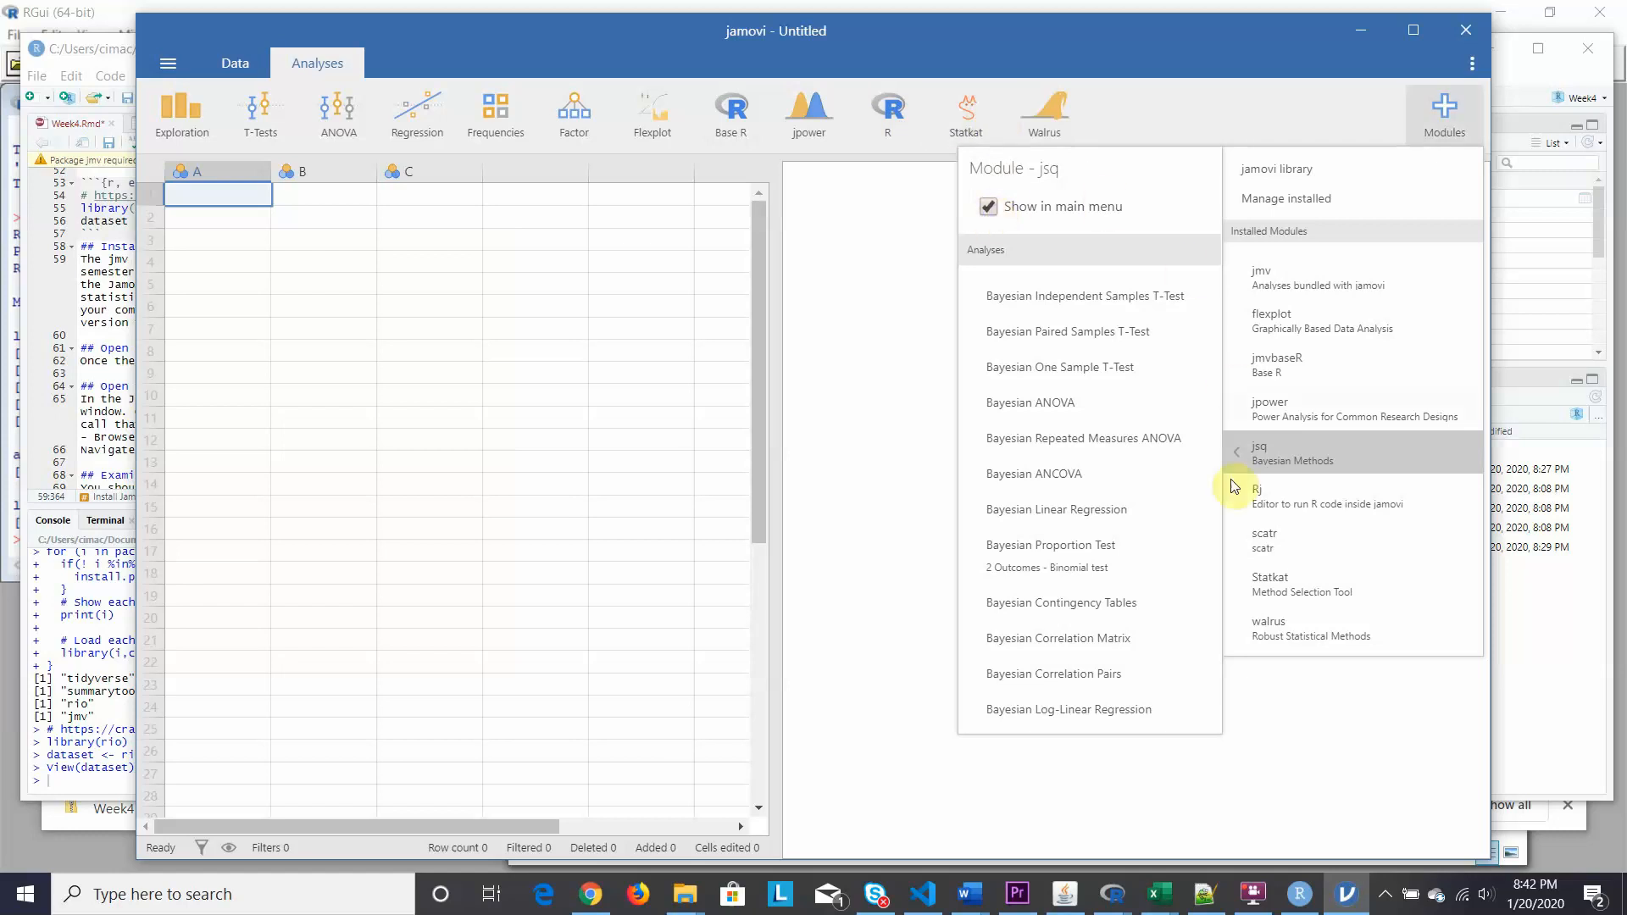
{"action": "left_click", "coordinate": [1261, 589]}
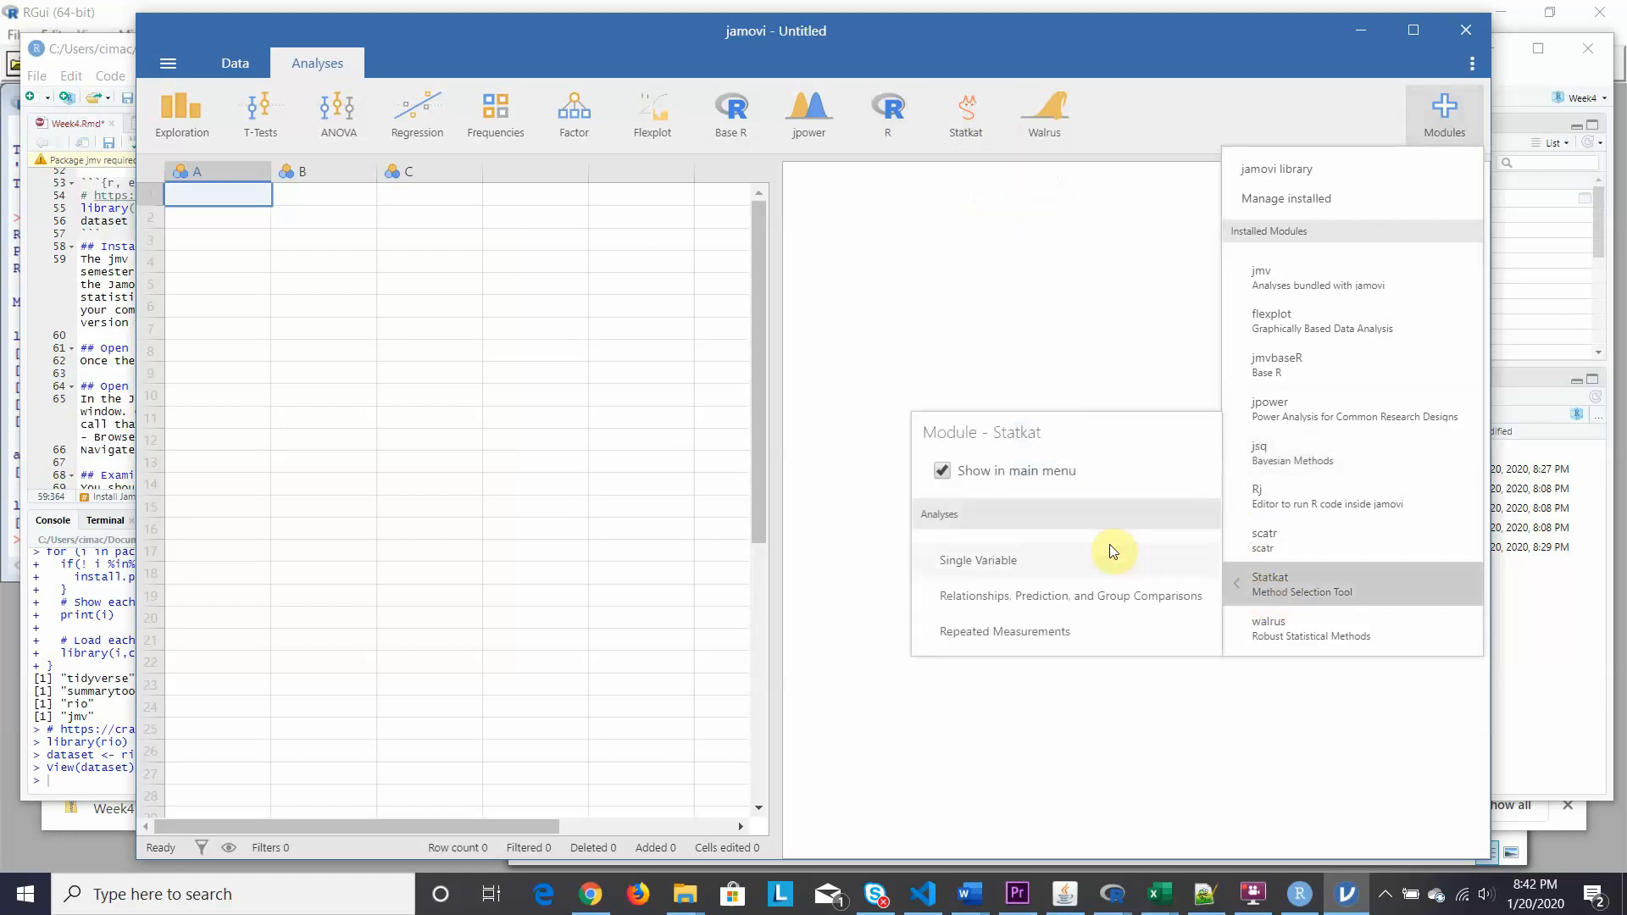
{"action": "left_click", "coordinate": [941, 472]}
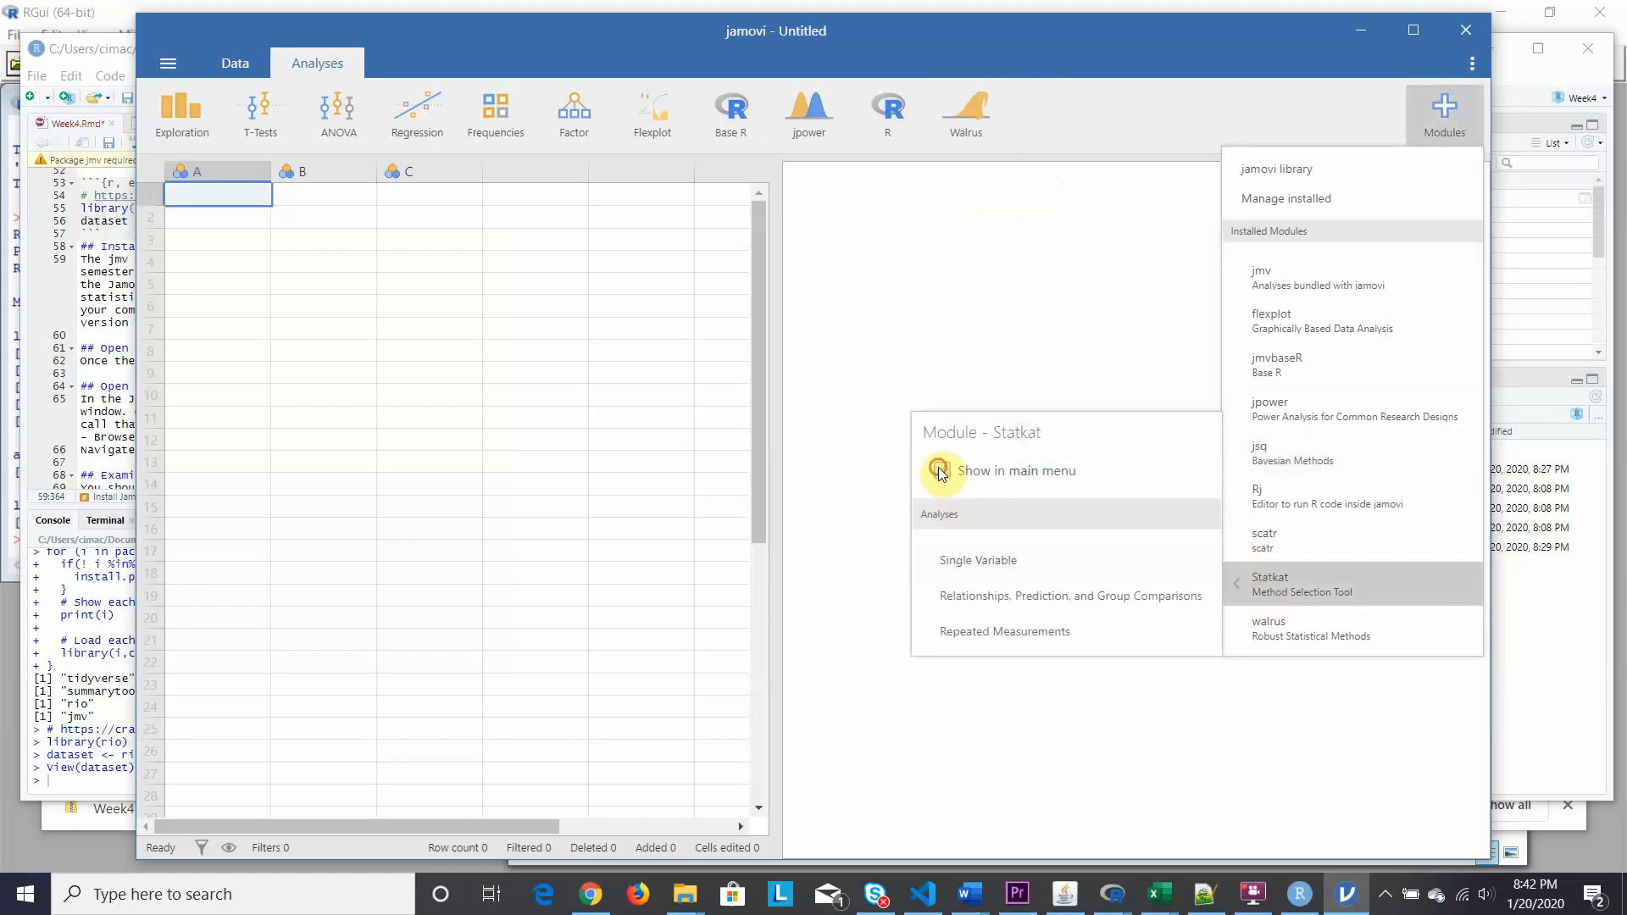
{"action": "left_click", "coordinate": [941, 472]}
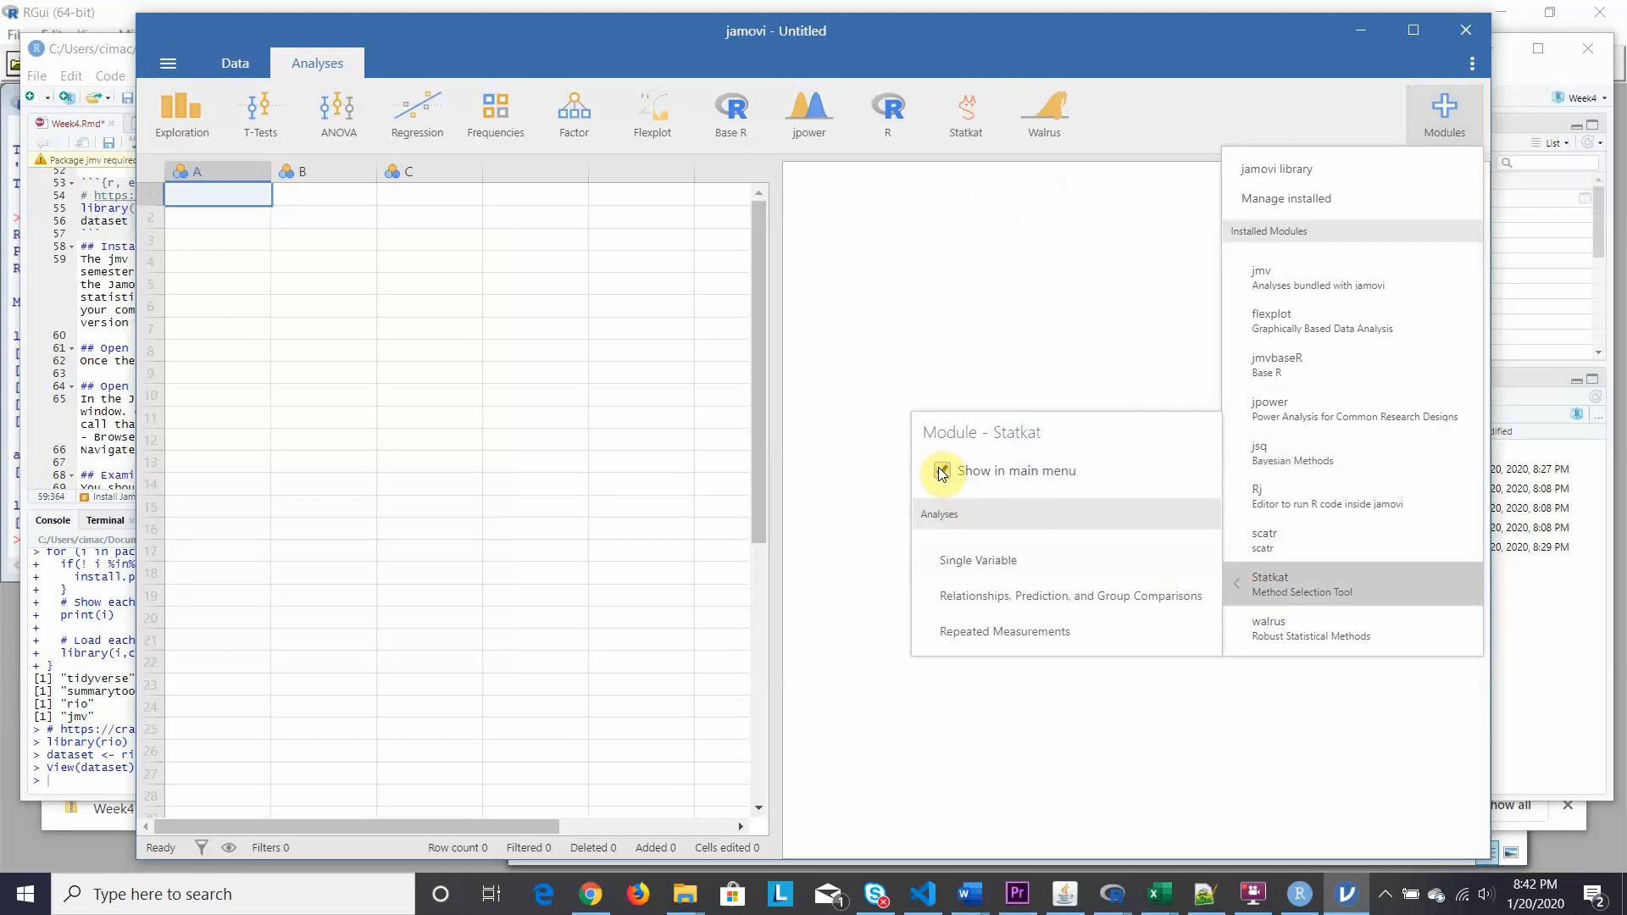
Review jsq's Bayesian analyses again, close the modules list, and return to RStudio.
{"action": "left_click", "coordinate": [1263, 453]}
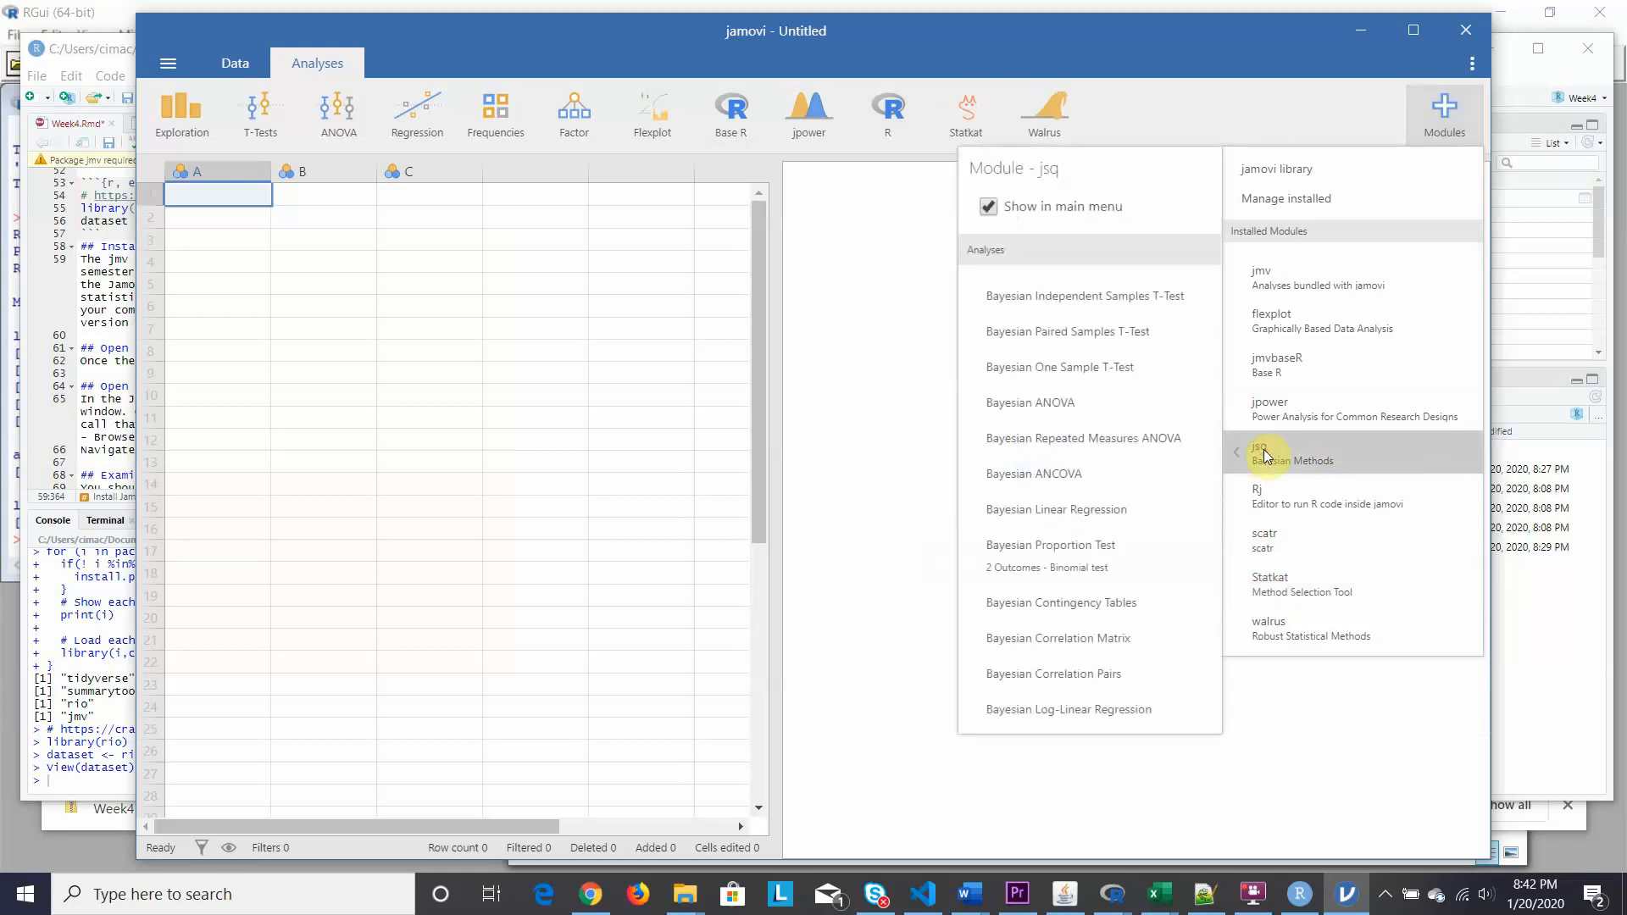
{"action": "left_click", "coordinate": [1442, 90]}
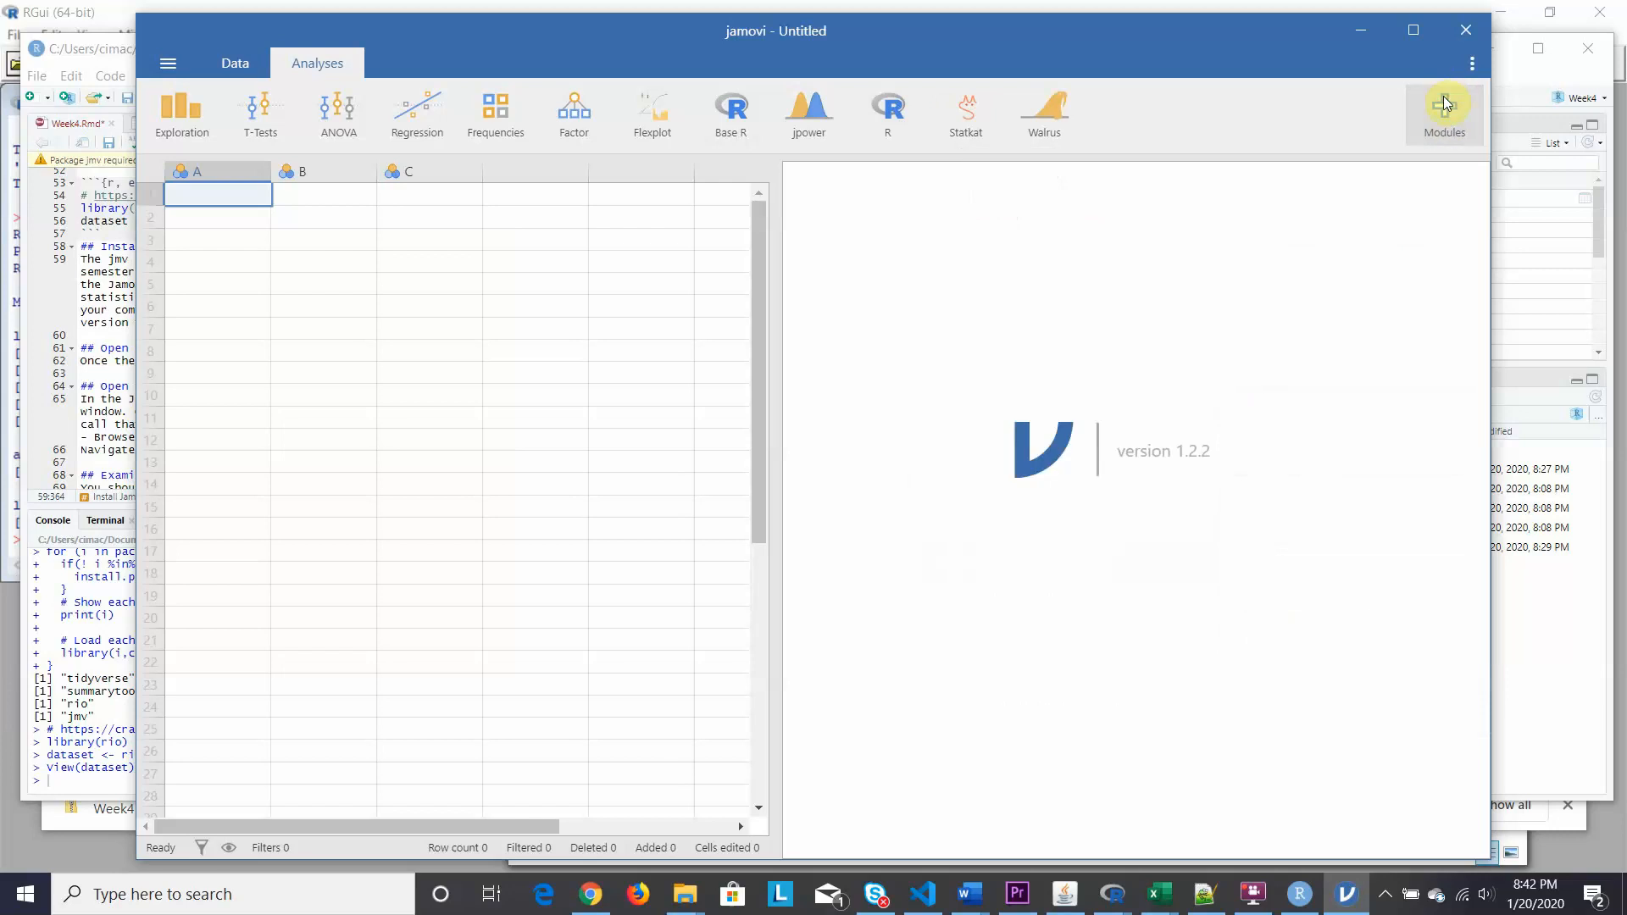
{"action": "left_click", "coordinate": [1448, 109]}
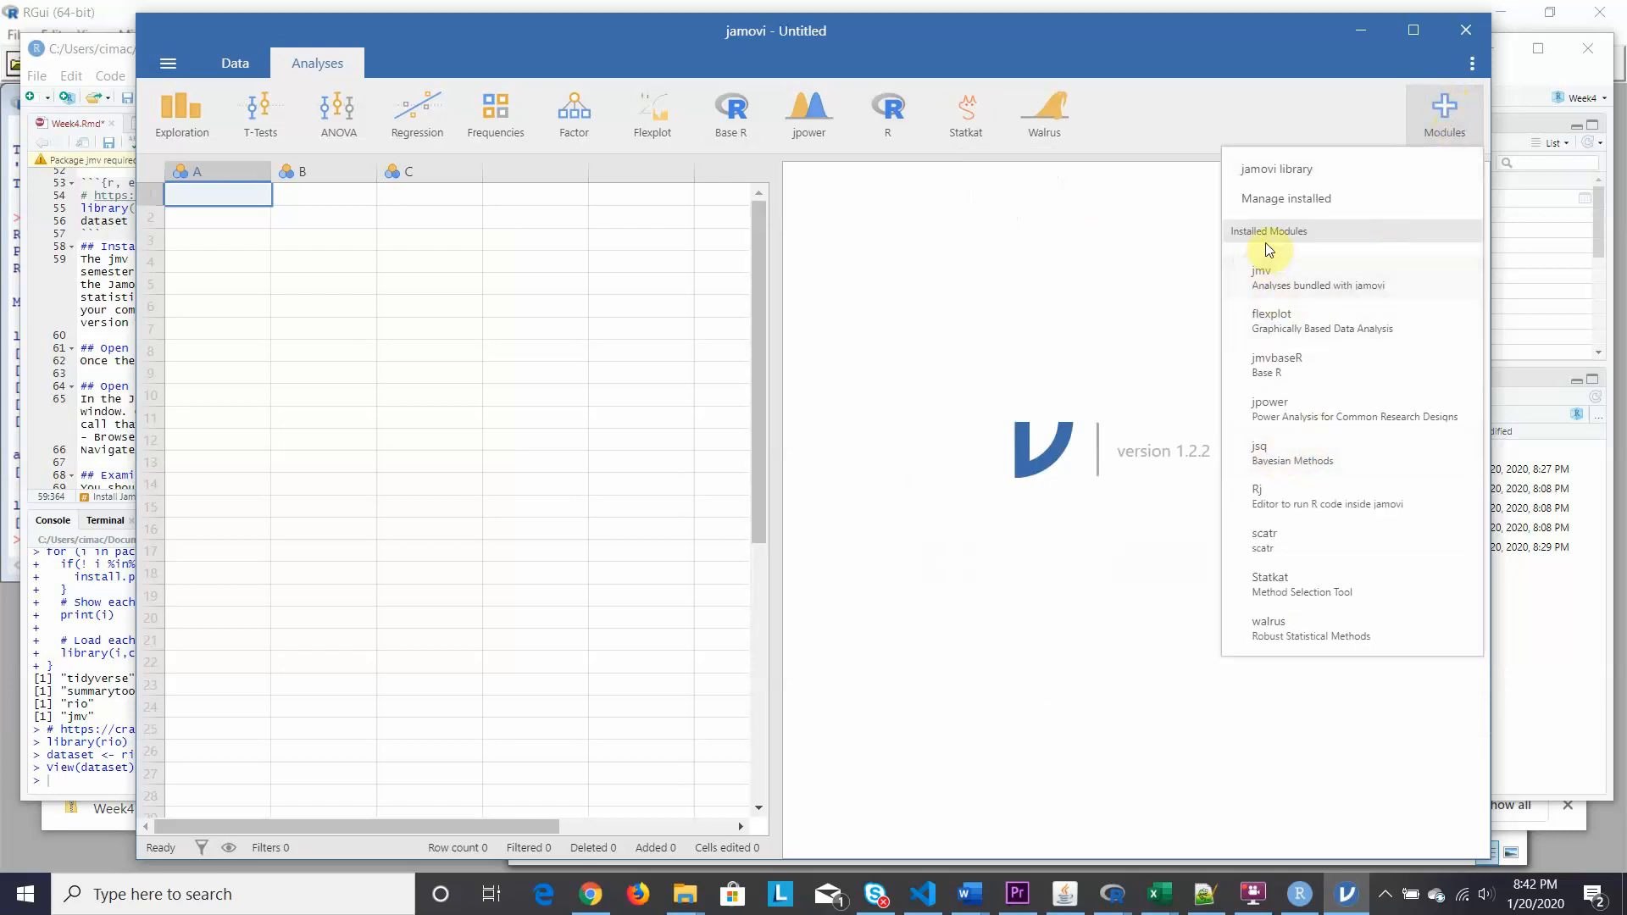
{"action": "left_click", "coordinate": [1263, 456]}
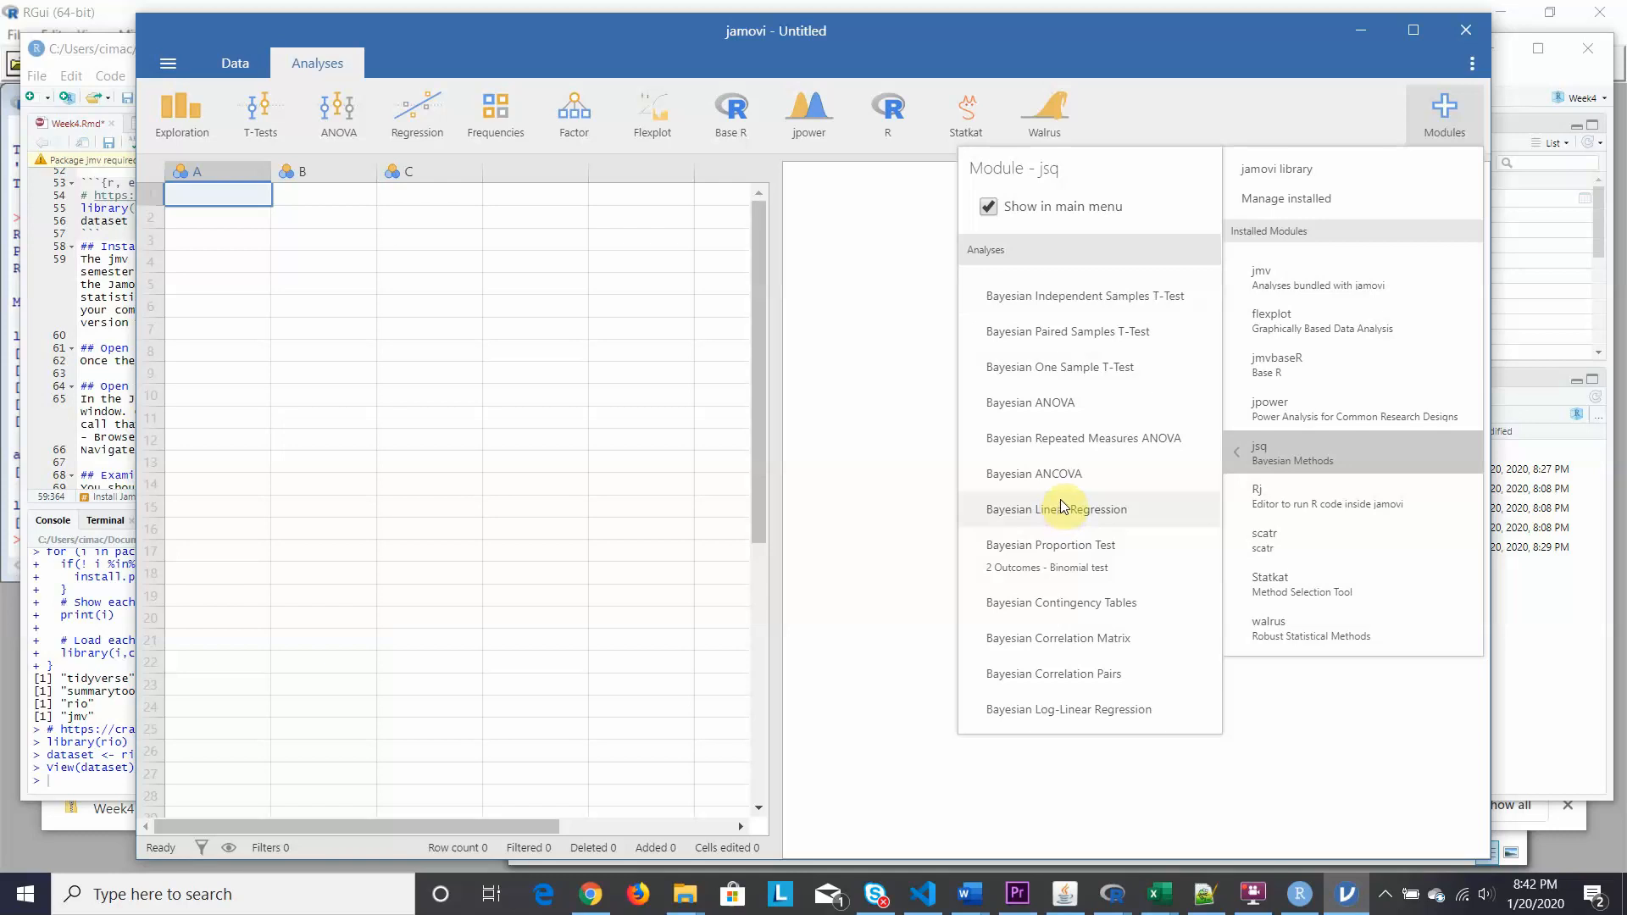
{"action": "left_click", "coordinate": [1445, 108]}
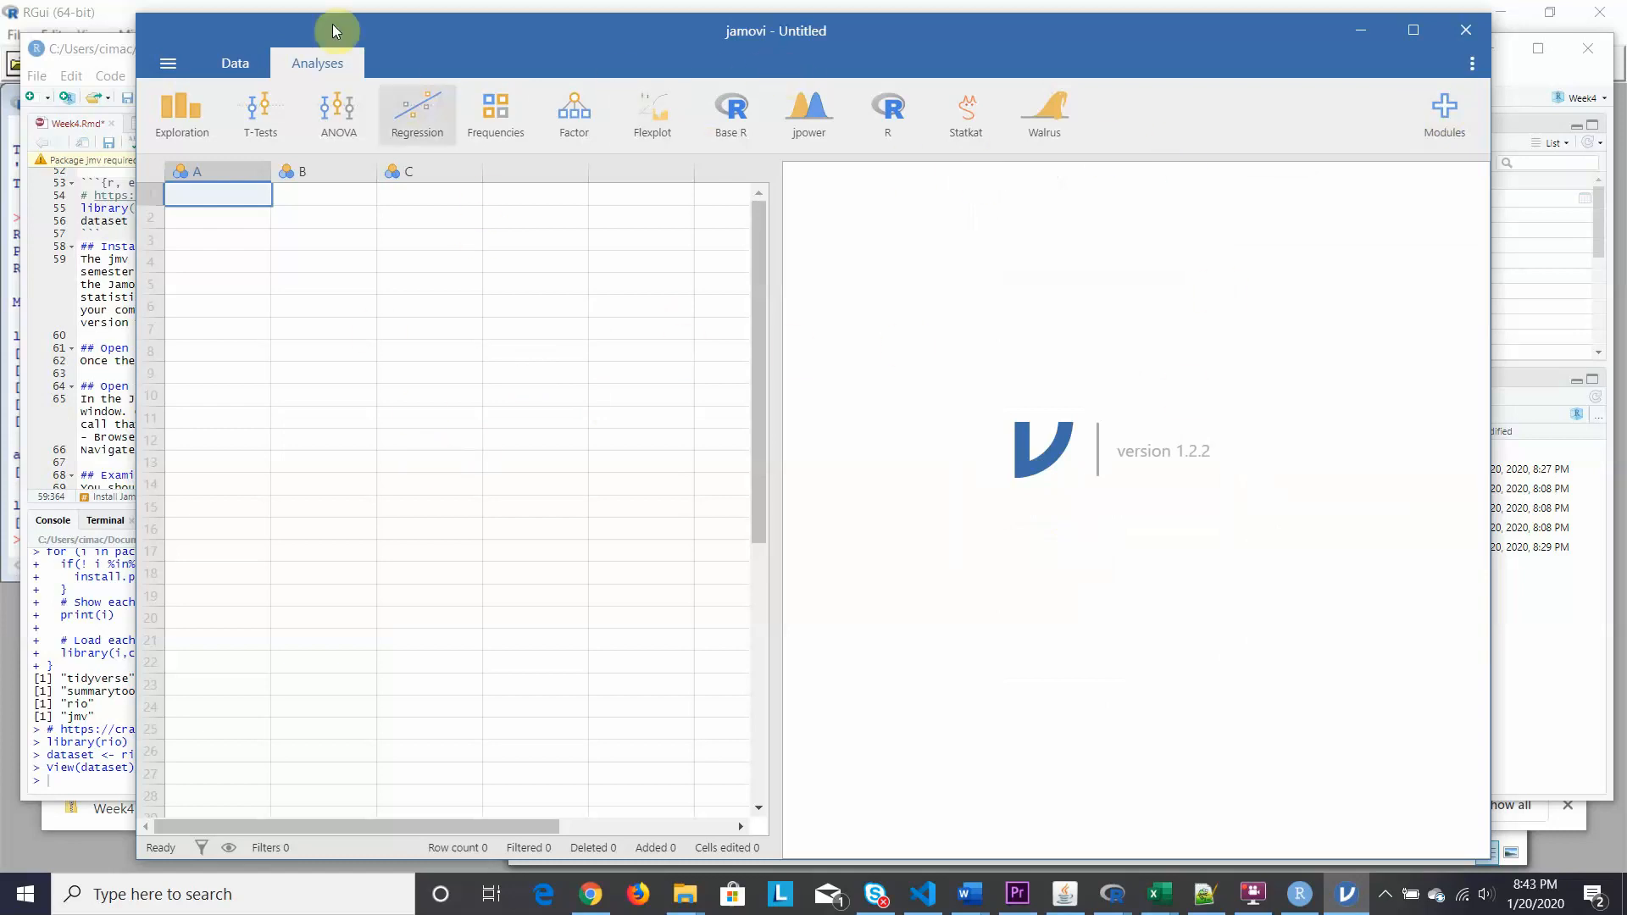
{"action": "left_click", "coordinate": [112, 44]}
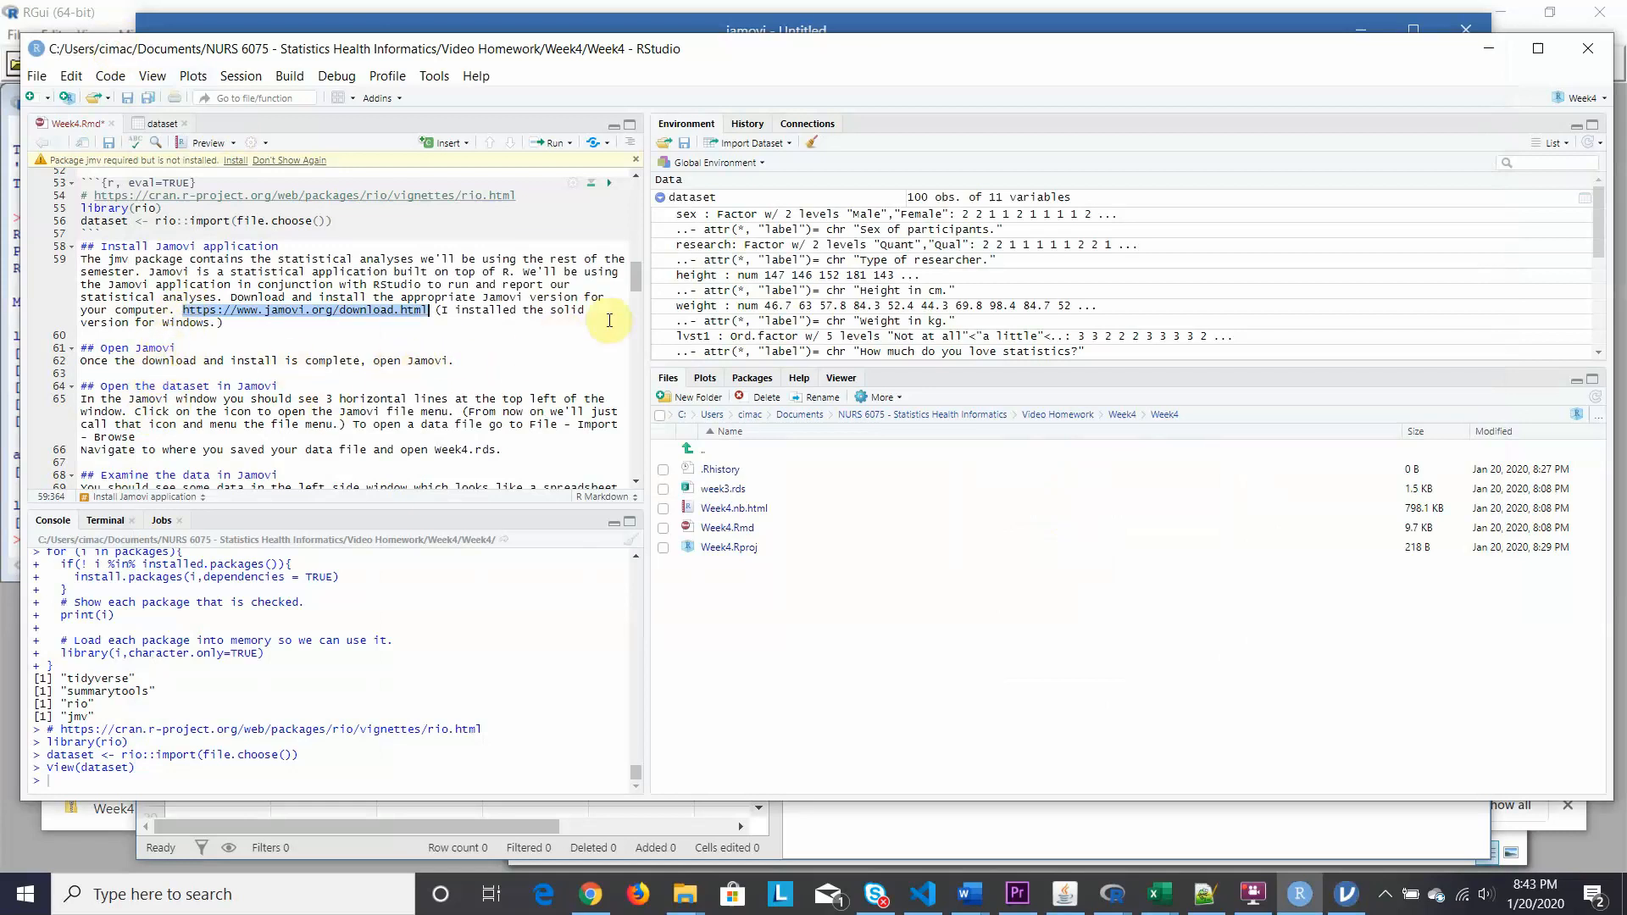
Scroll Week4.Rmd to 'Open the dataset in Jamovi', then return to jamovi.
{"action": "left_click_drag", "start_coordinate": [632, 282], "coordinate": [633, 288]}
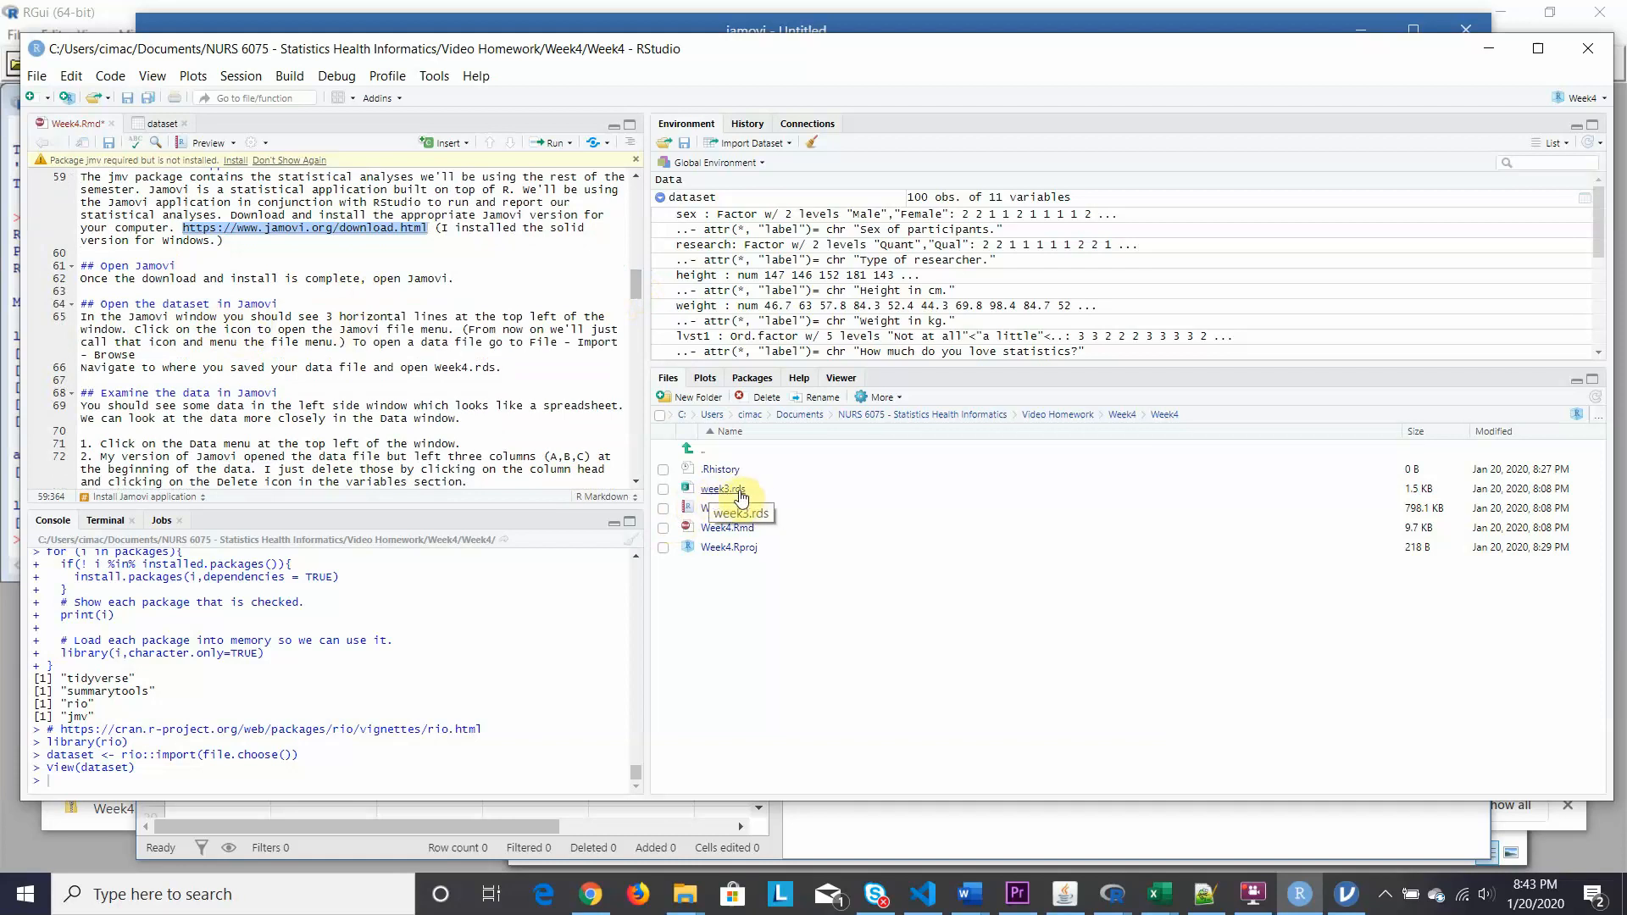
{"action": "left_click", "coordinate": [1347, 894]}
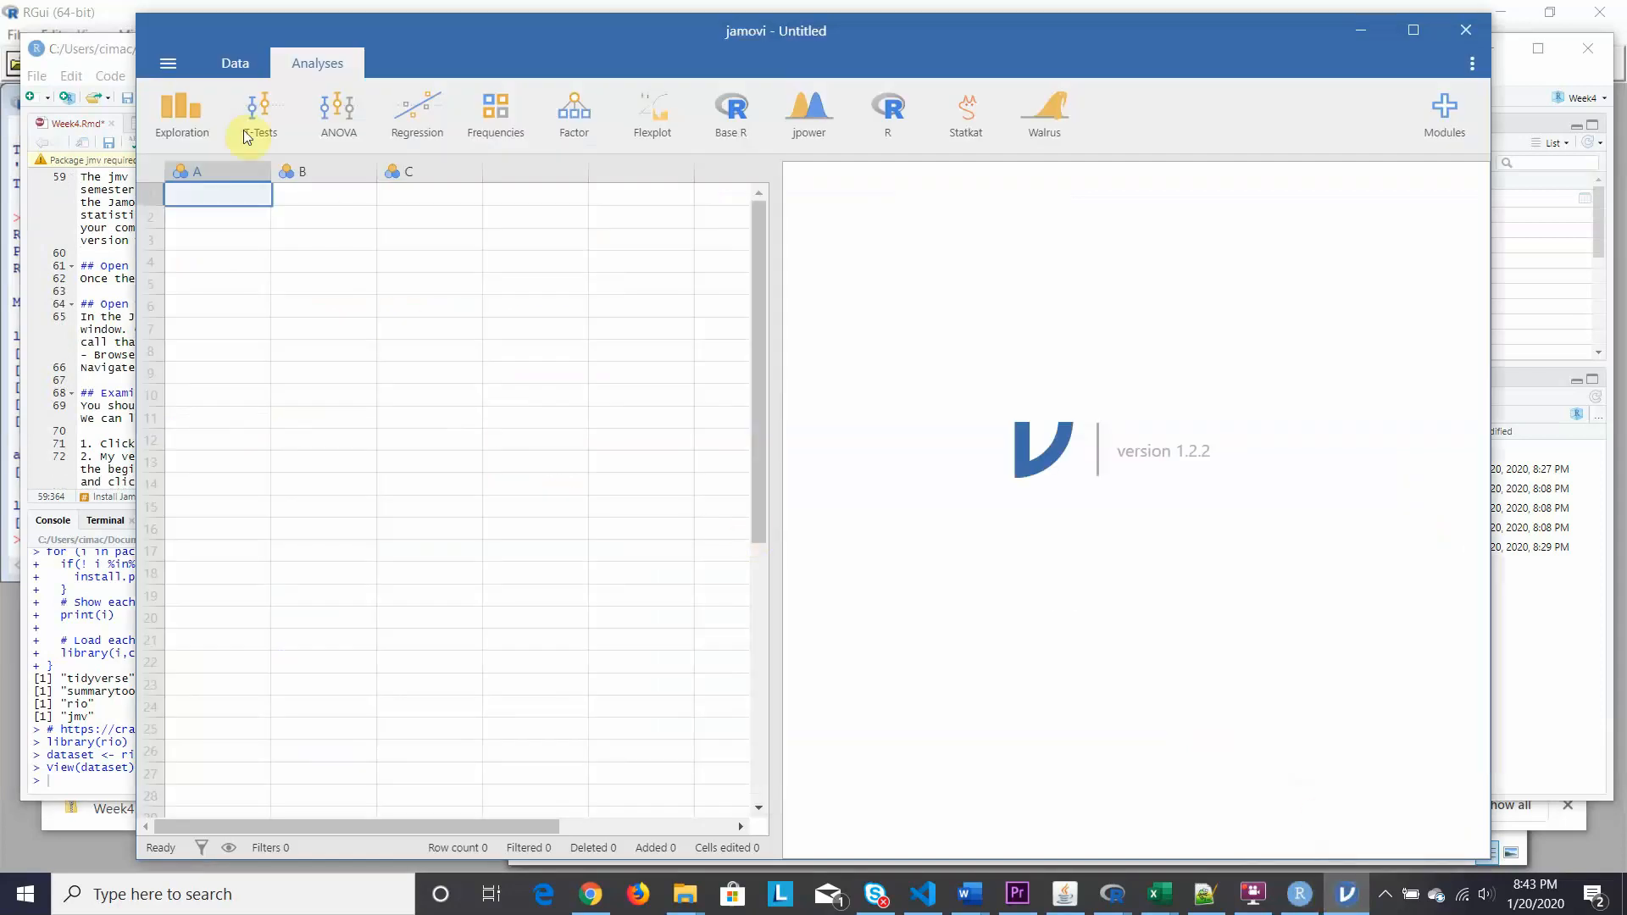
Use jamovi's file menu Open > This PC > Browse to reach the Downloads folder.
{"action": "left_click", "coordinate": [160, 60]}
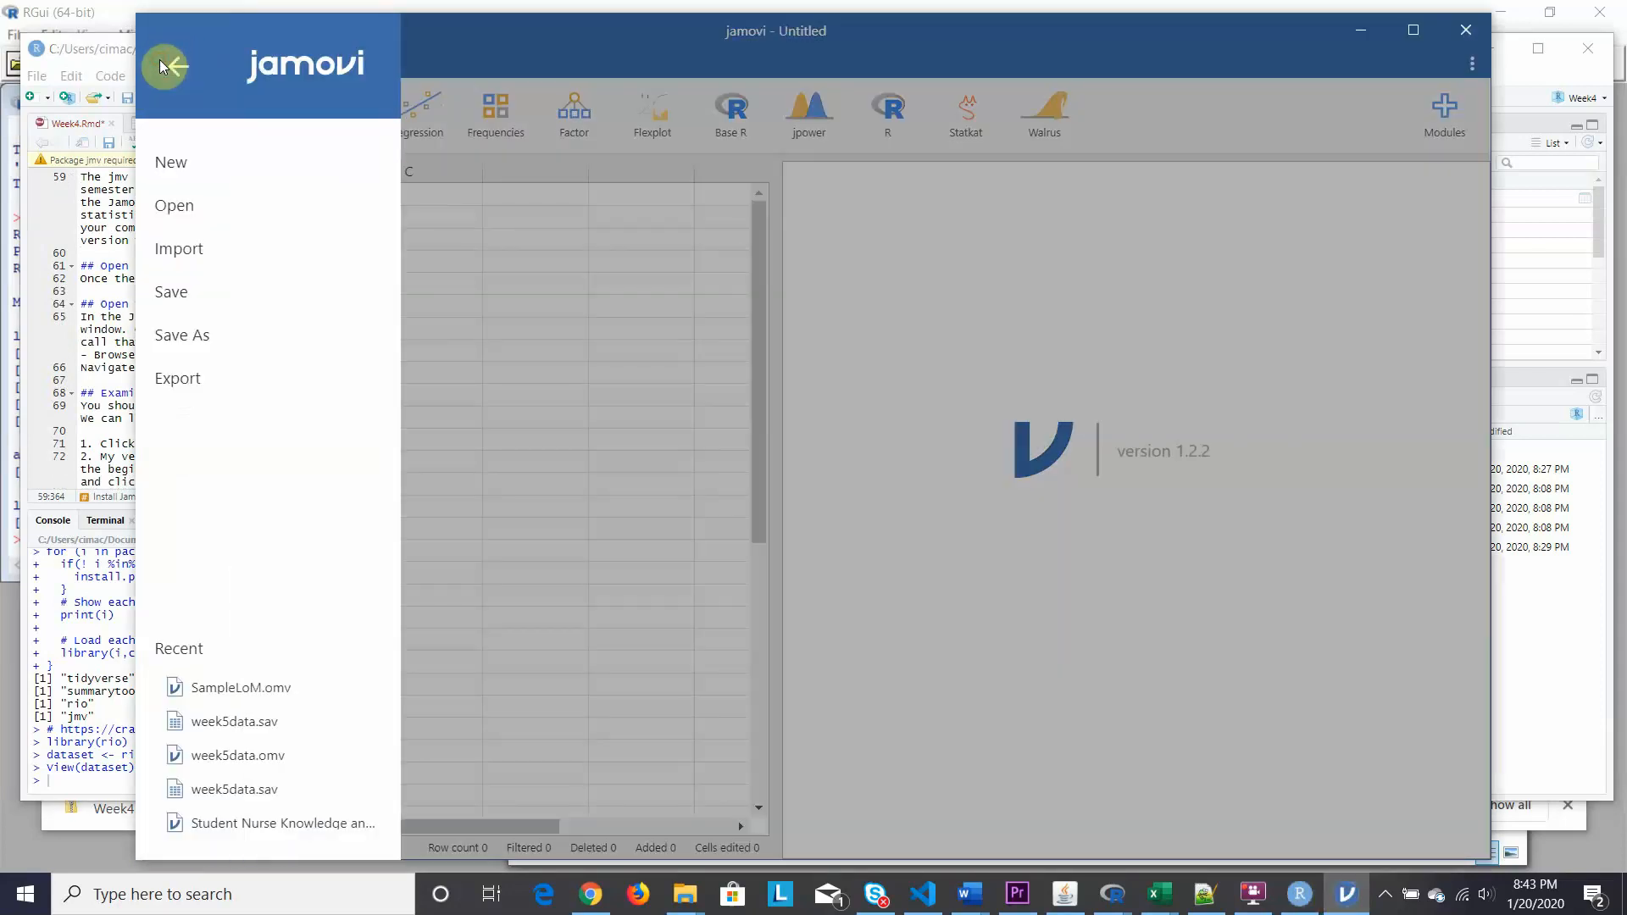
{"action": "left_click", "coordinate": [466, 46]}
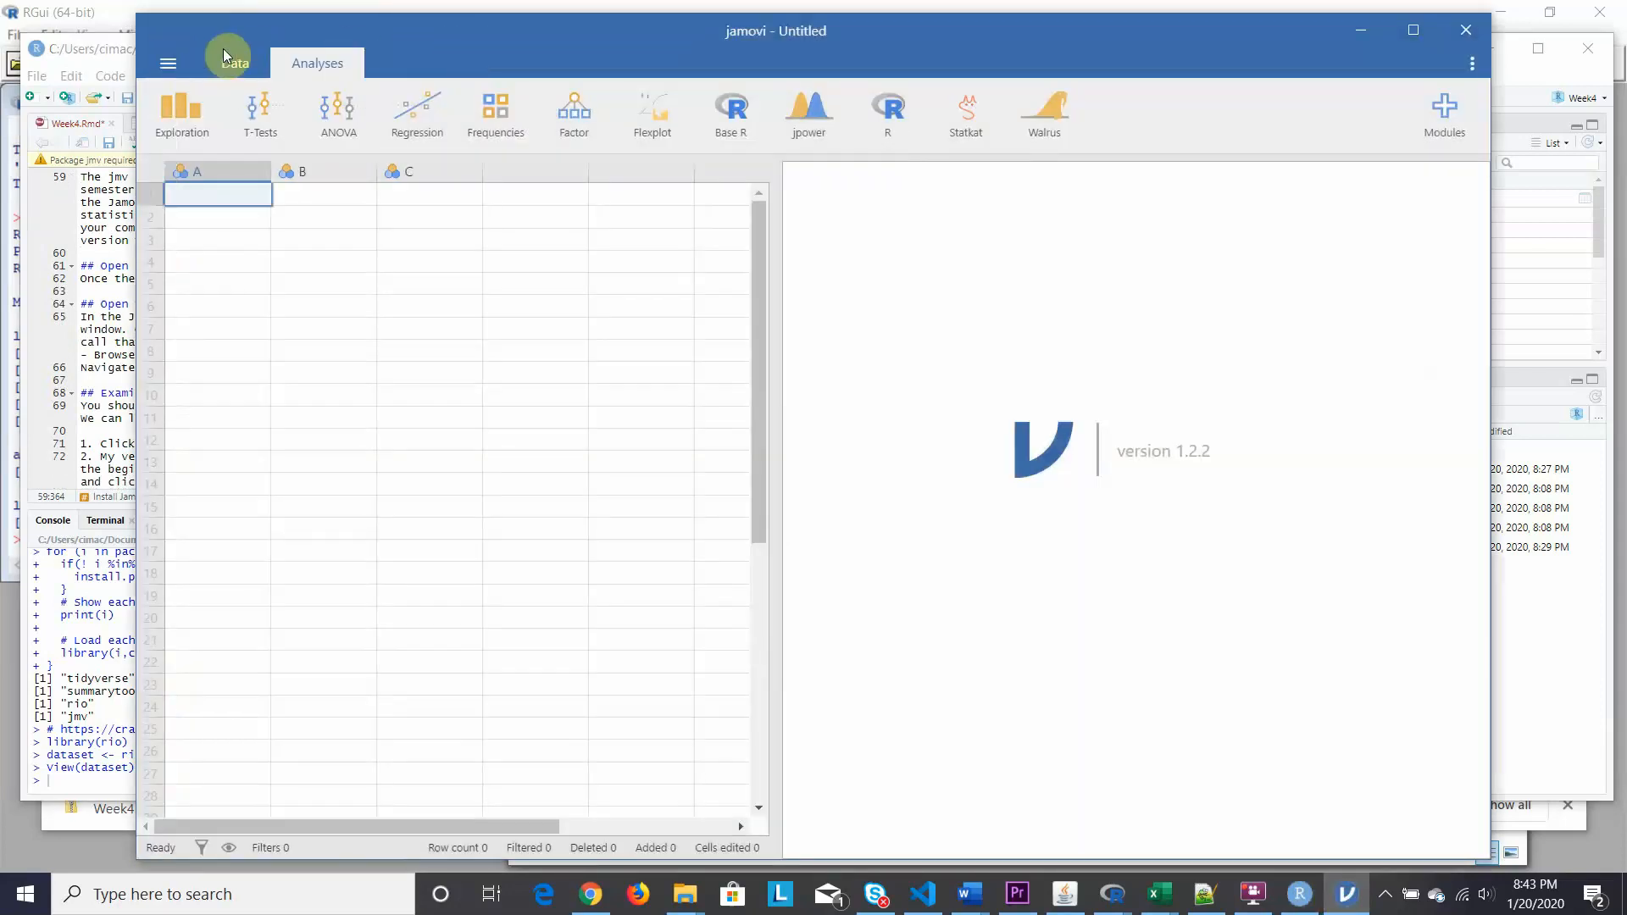
{"action": "left_click", "coordinate": [166, 65]}
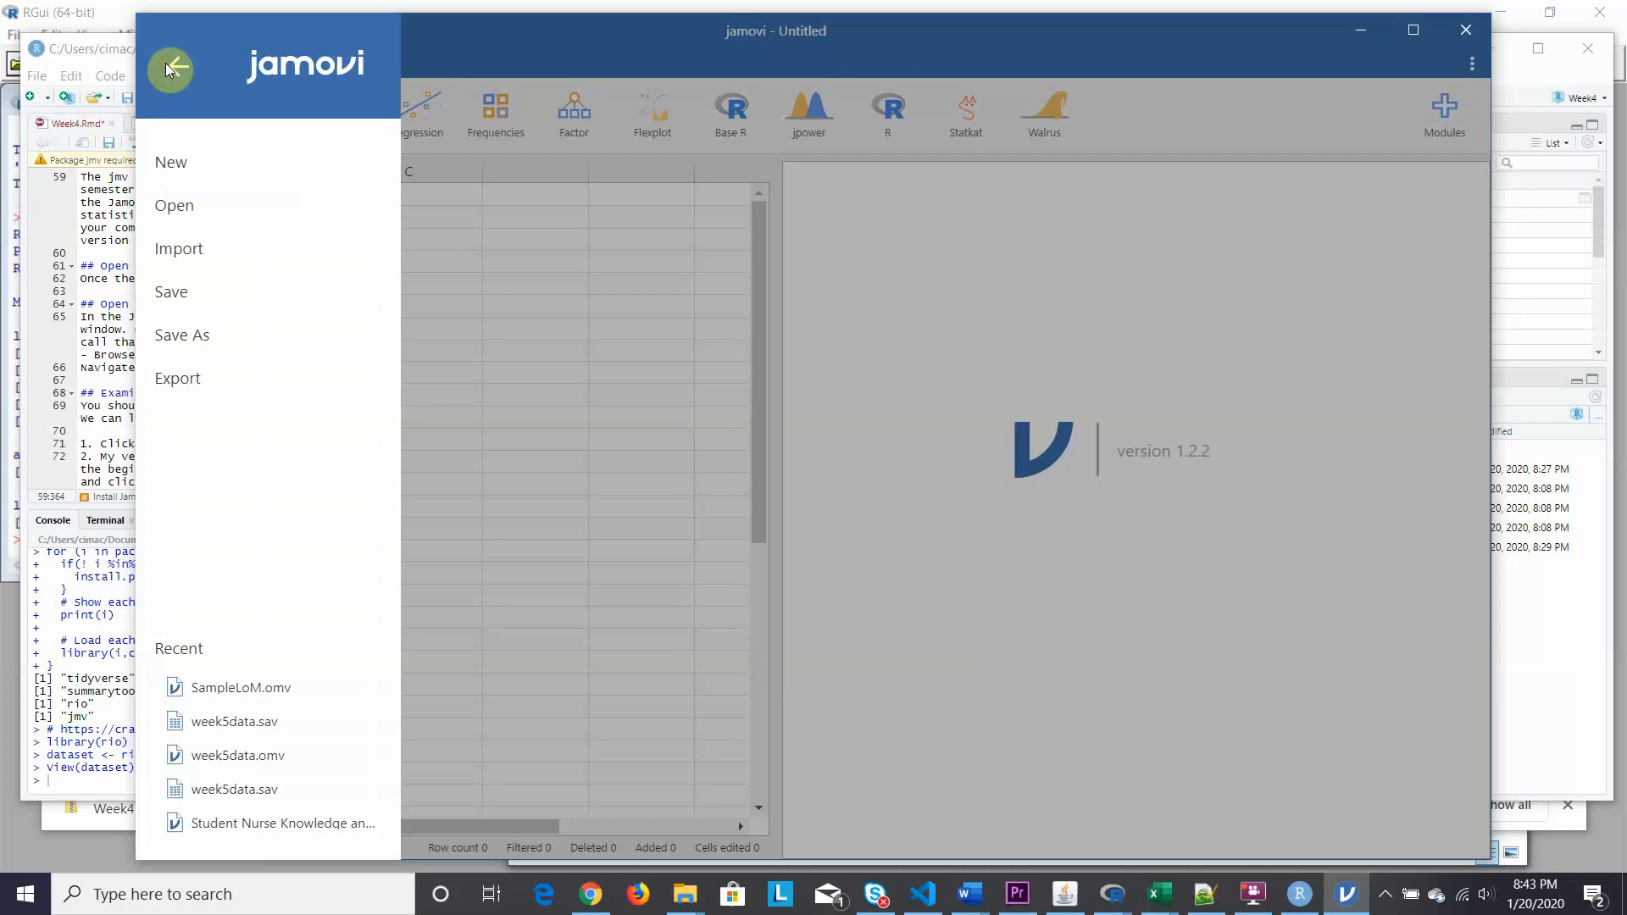
{"action": "left_click", "coordinate": [180, 208]}
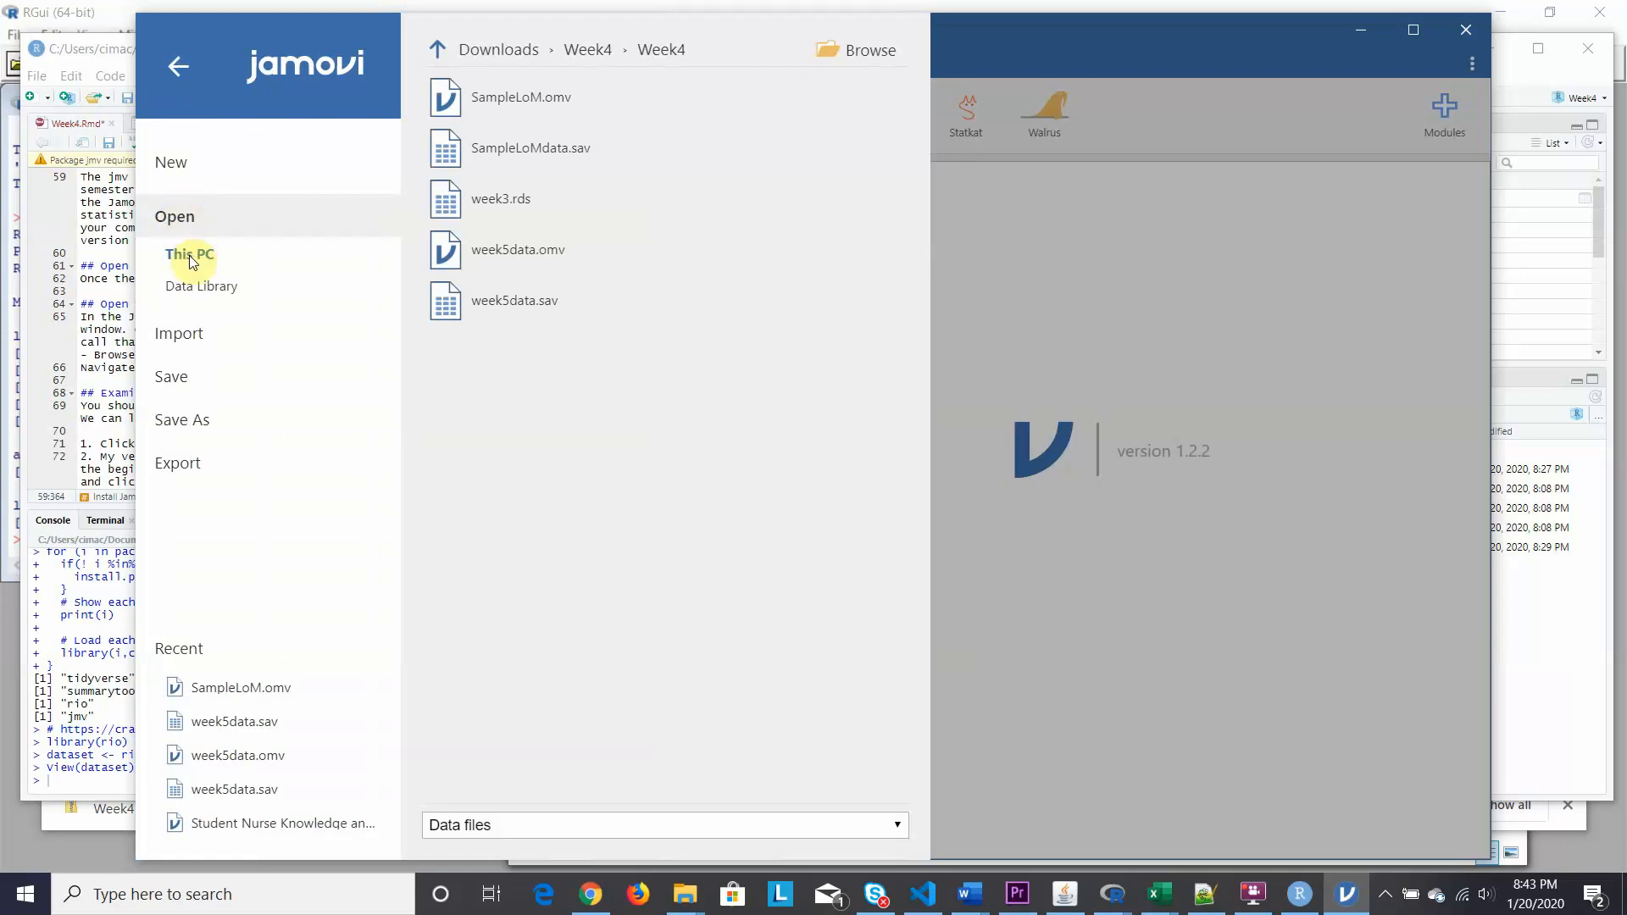
{"action": "left_click", "coordinate": [867, 51]}
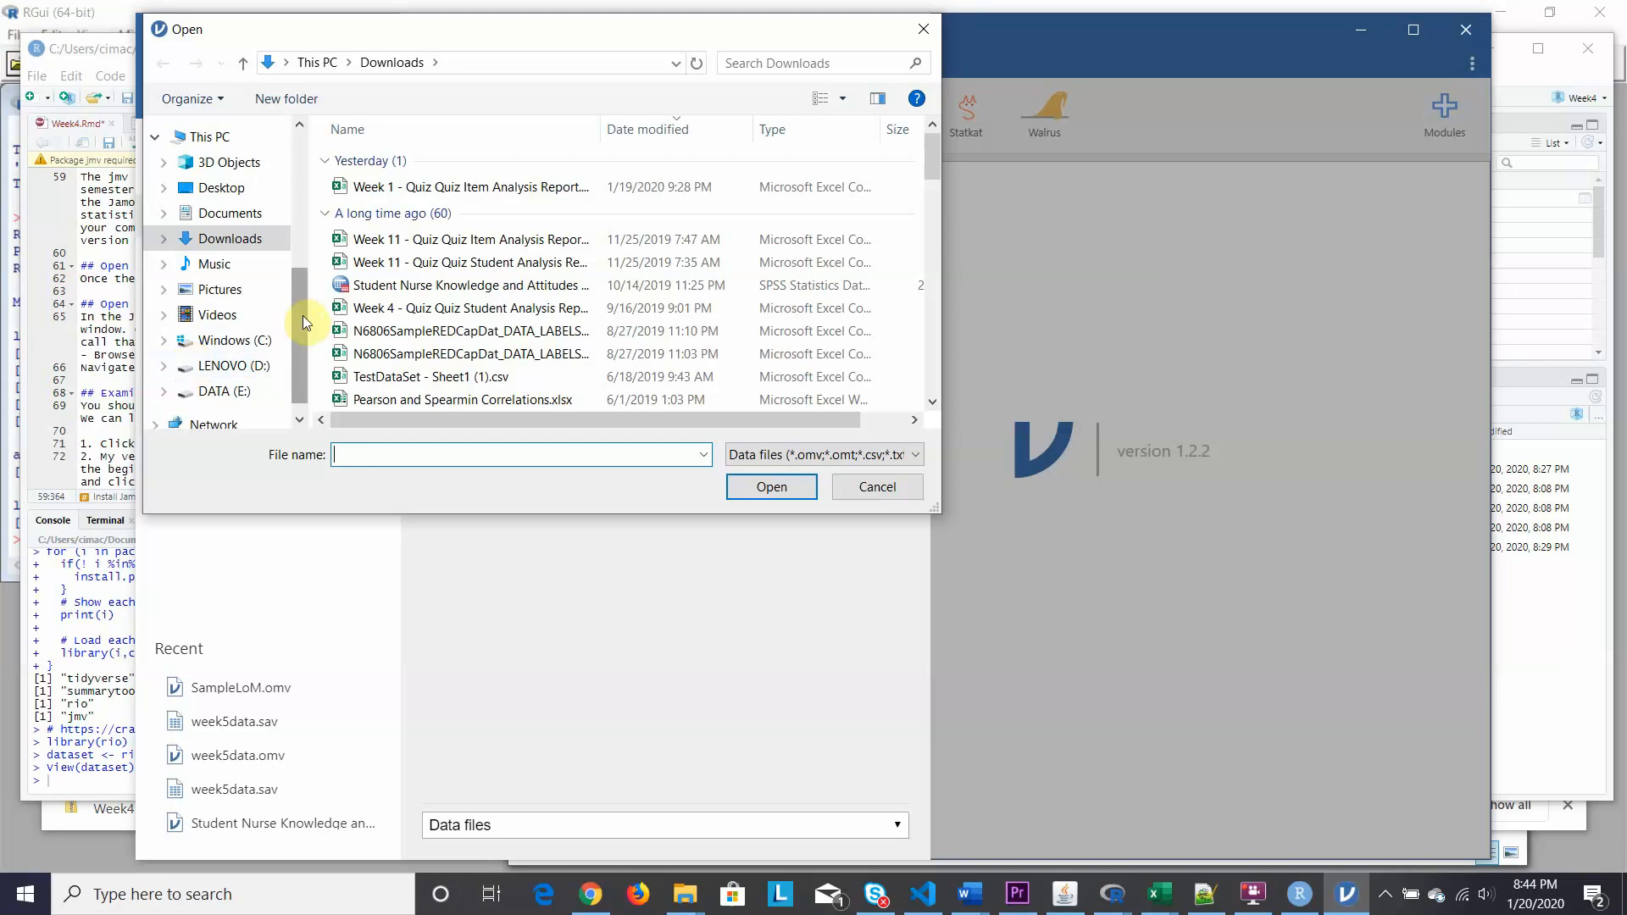
Browse from the C: drive through Users and the home folder into Documents.
{"action": "left_click", "coordinate": [165, 341]}
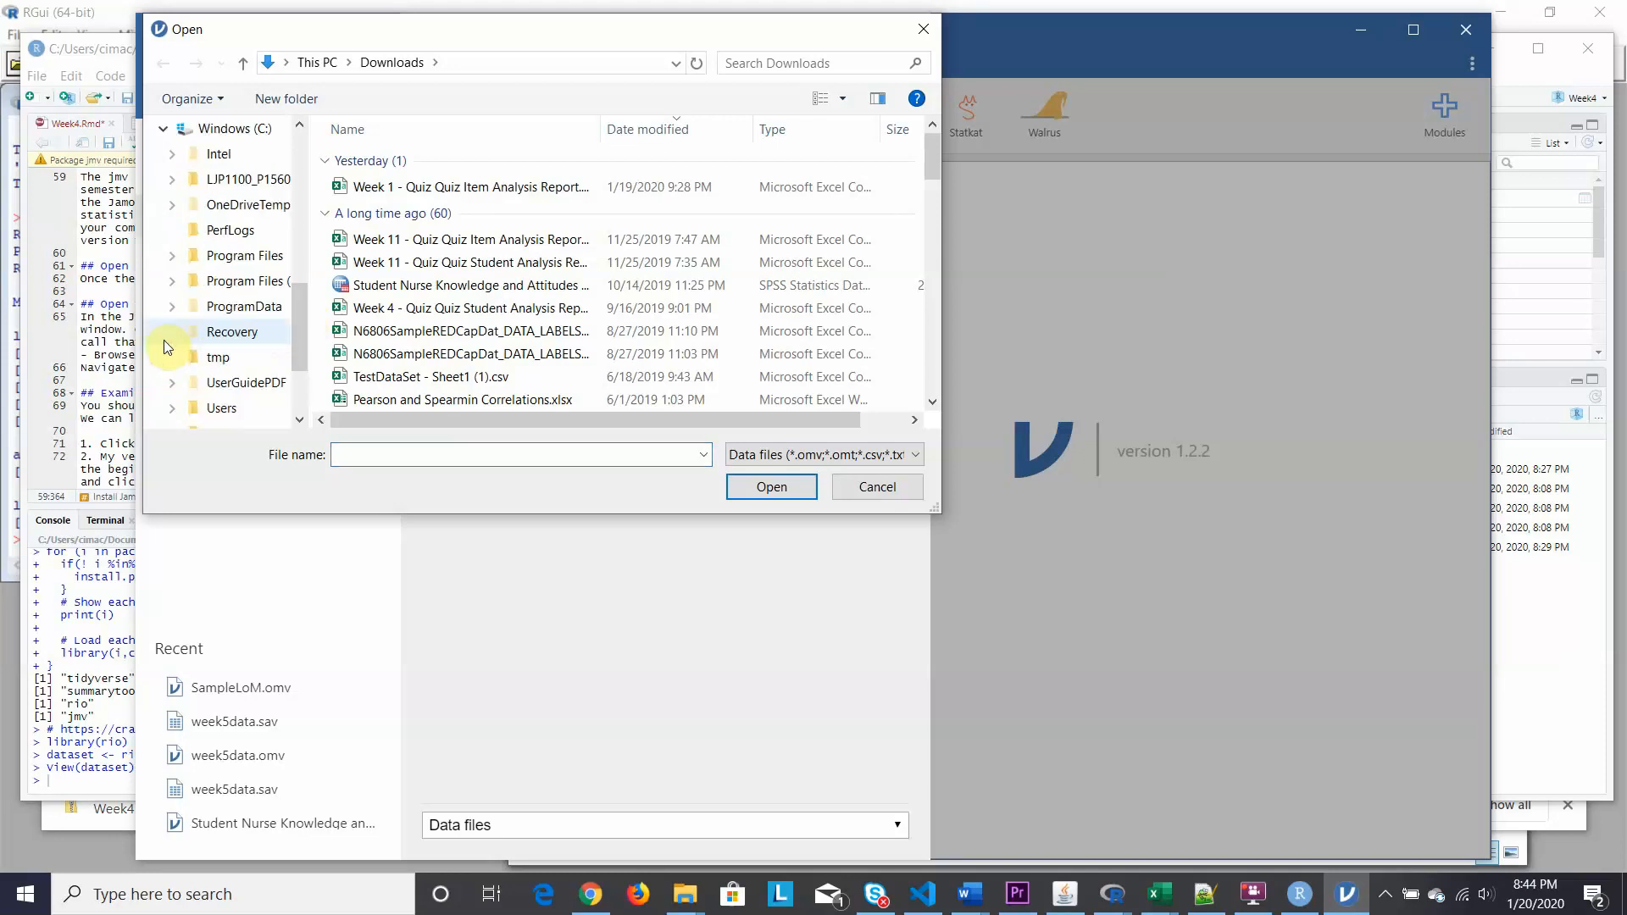
{"action": "left_click", "coordinate": [172, 410]}
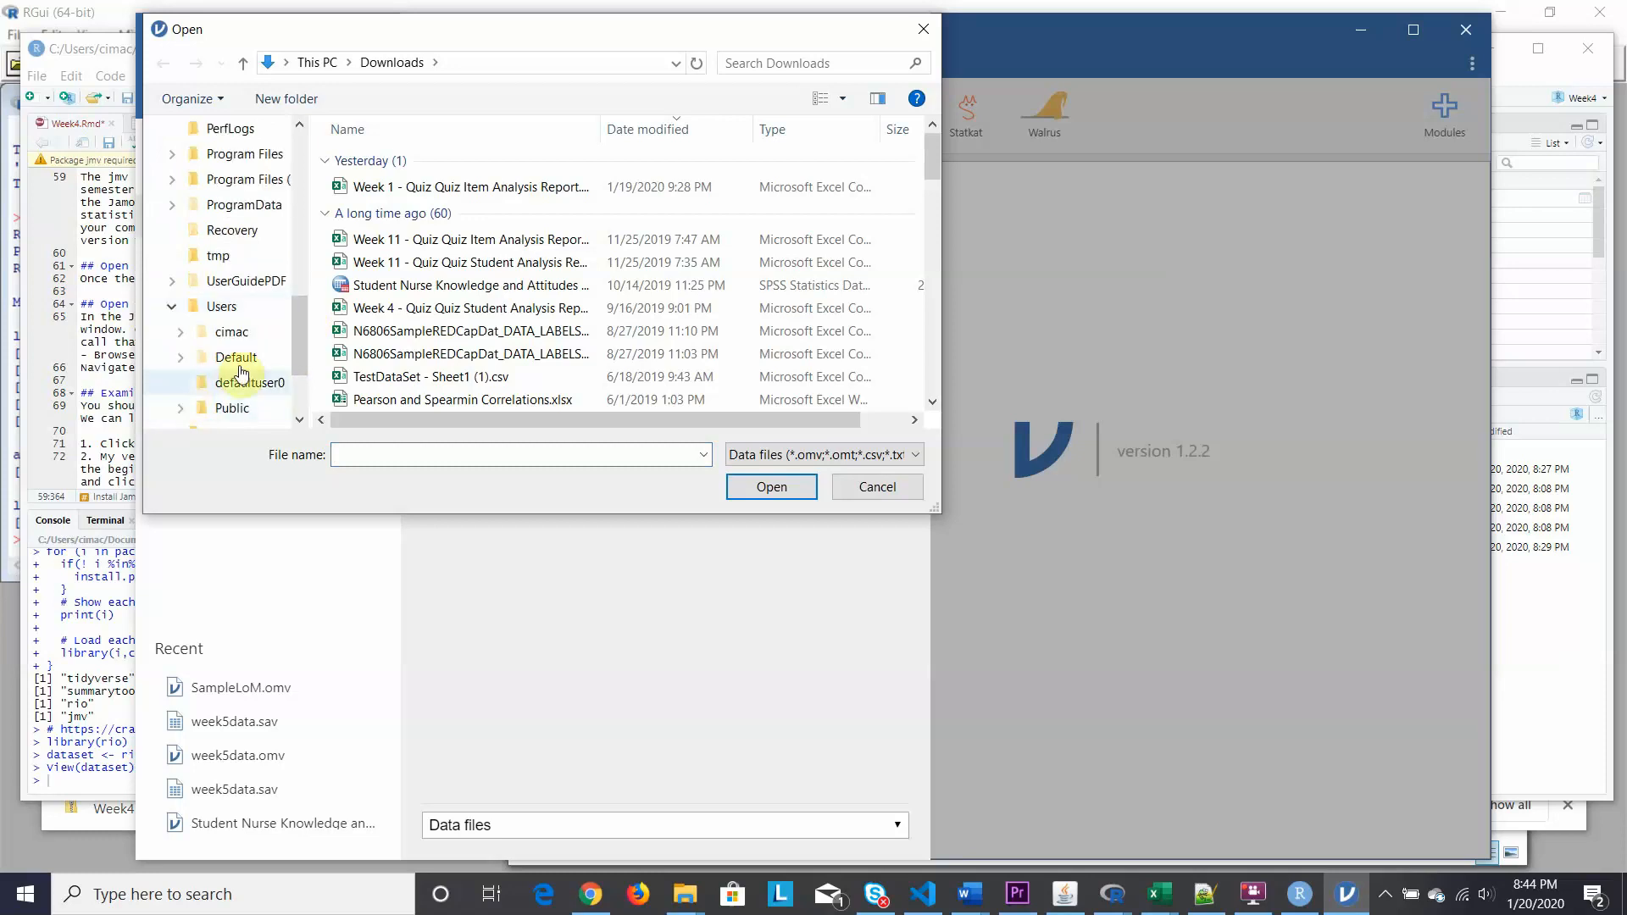
{"action": "left_click", "coordinate": [181, 338]}
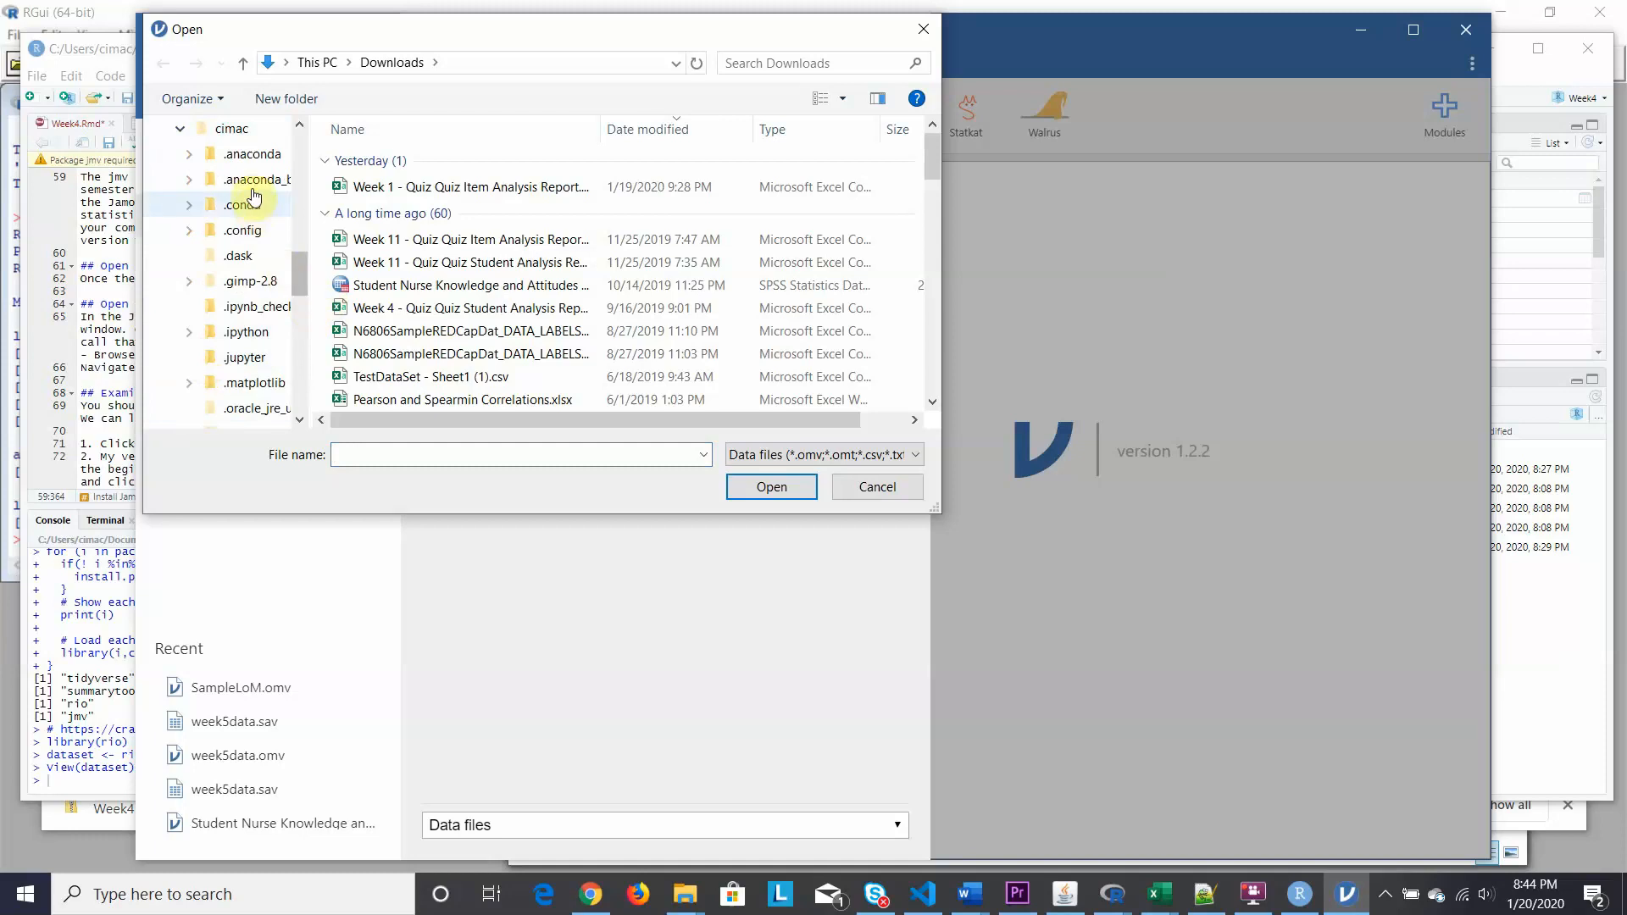
{"action": "left_click", "coordinate": [229, 129]}
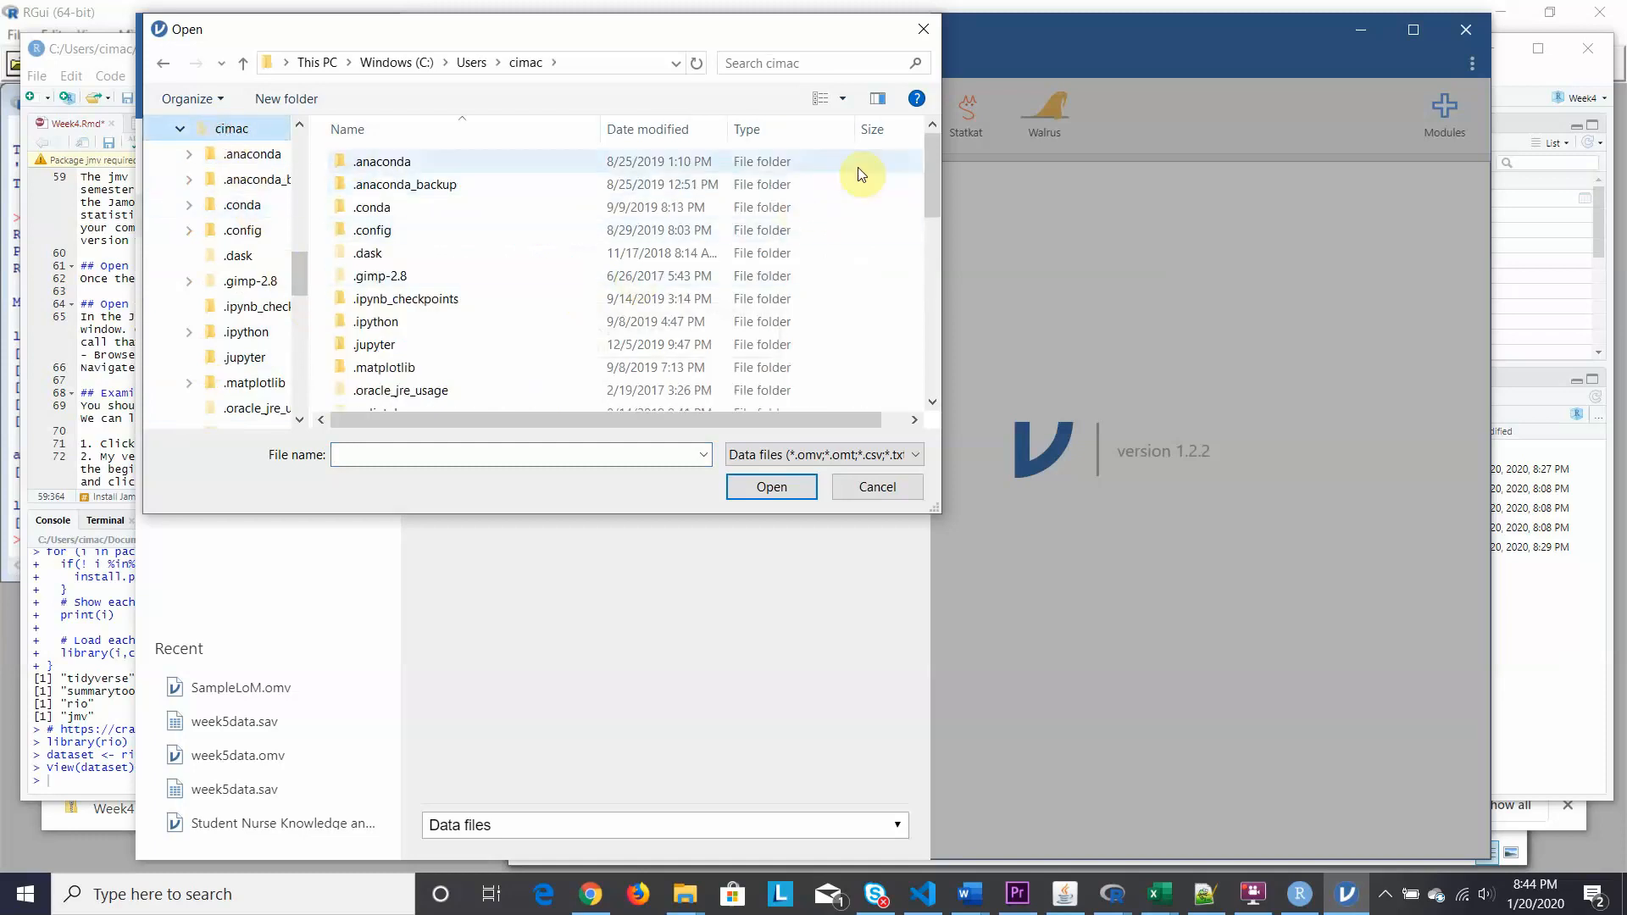
{"action": "left_click_drag", "start_coordinate": [933, 164], "coordinate": [943, 283]}
{"action": "left_click", "coordinate": [400, 312]}
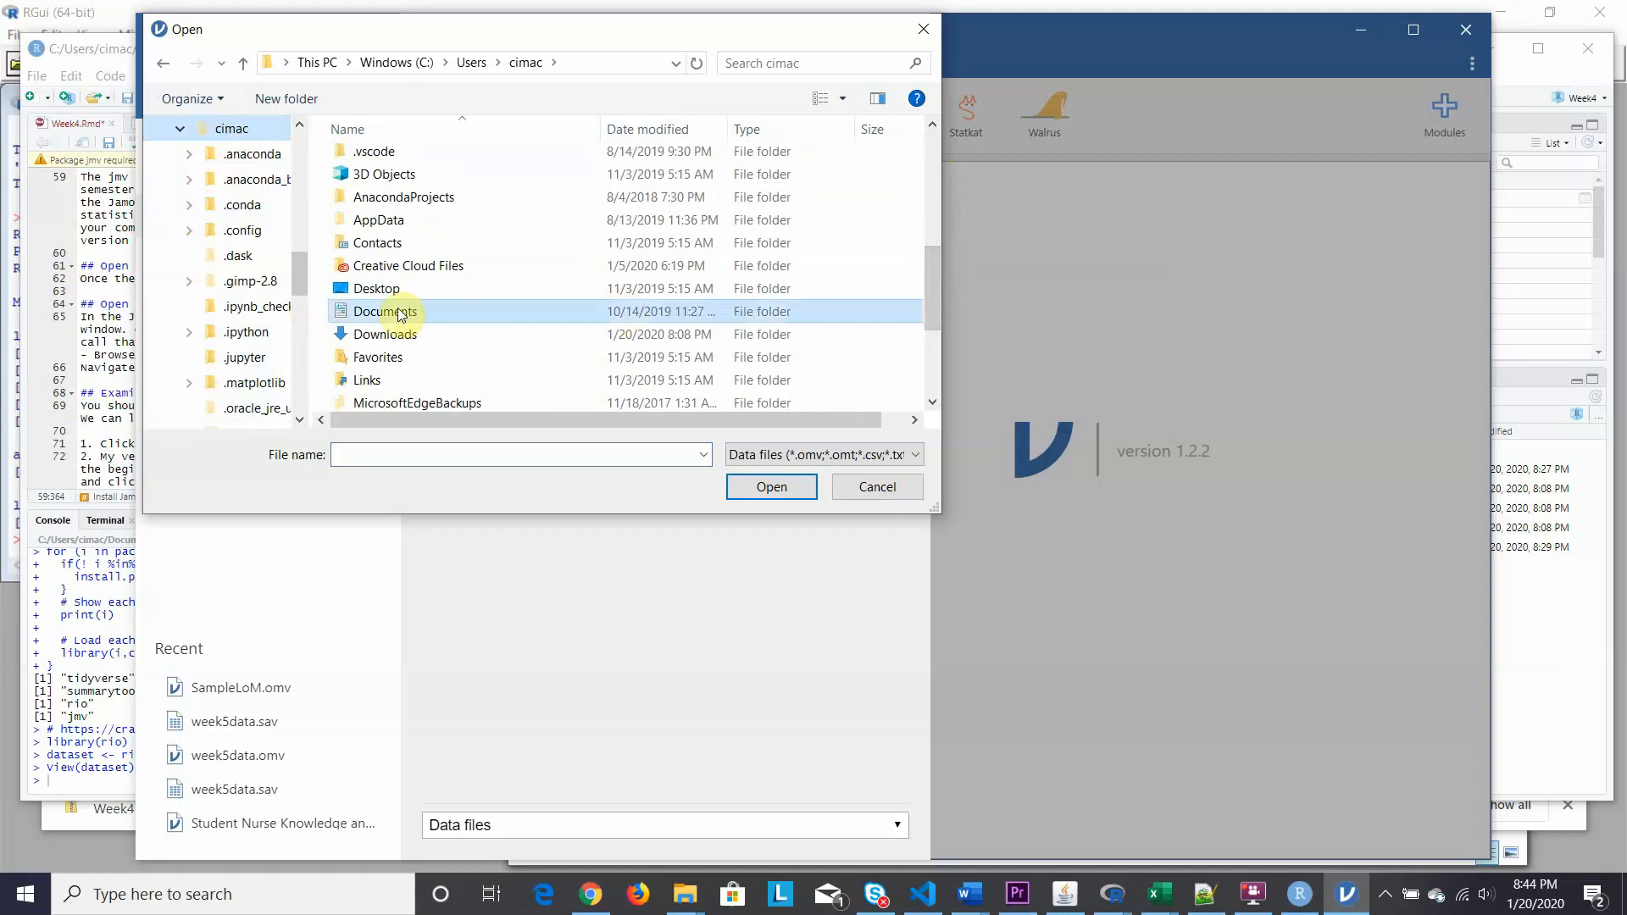
{"action": "double_click", "coordinate": [400, 312]}
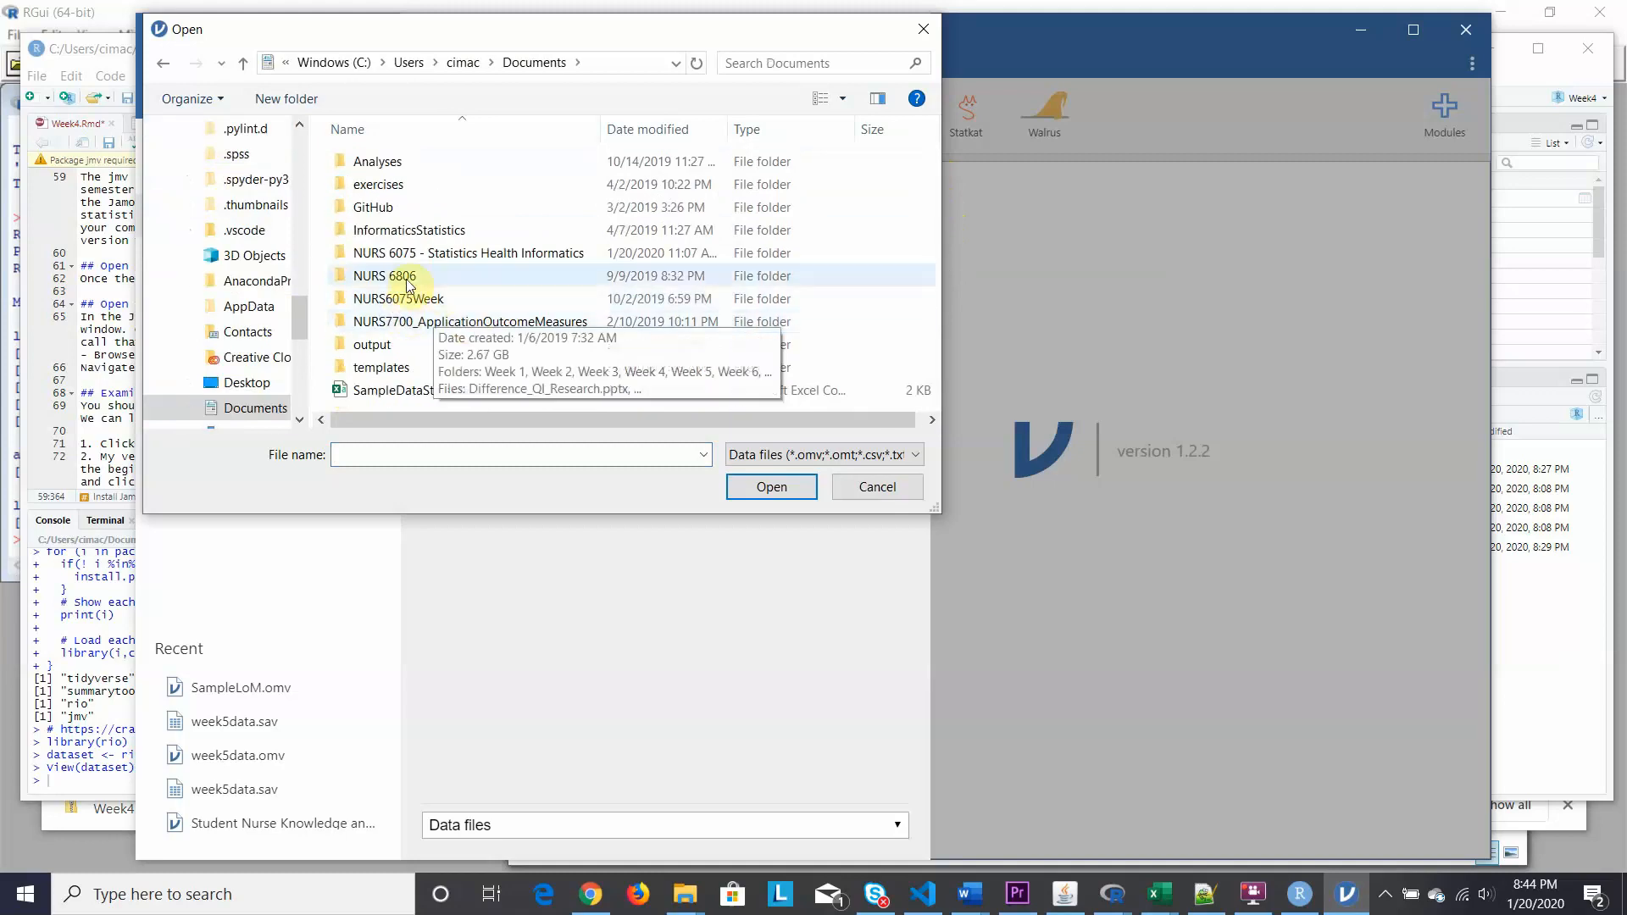
Open week3.rds from NURS 6075 > Video Homework > Week4 > Week4.
{"action": "left_click", "coordinate": [378, 261]}
{"action": "double_click", "coordinate": [379, 261]}
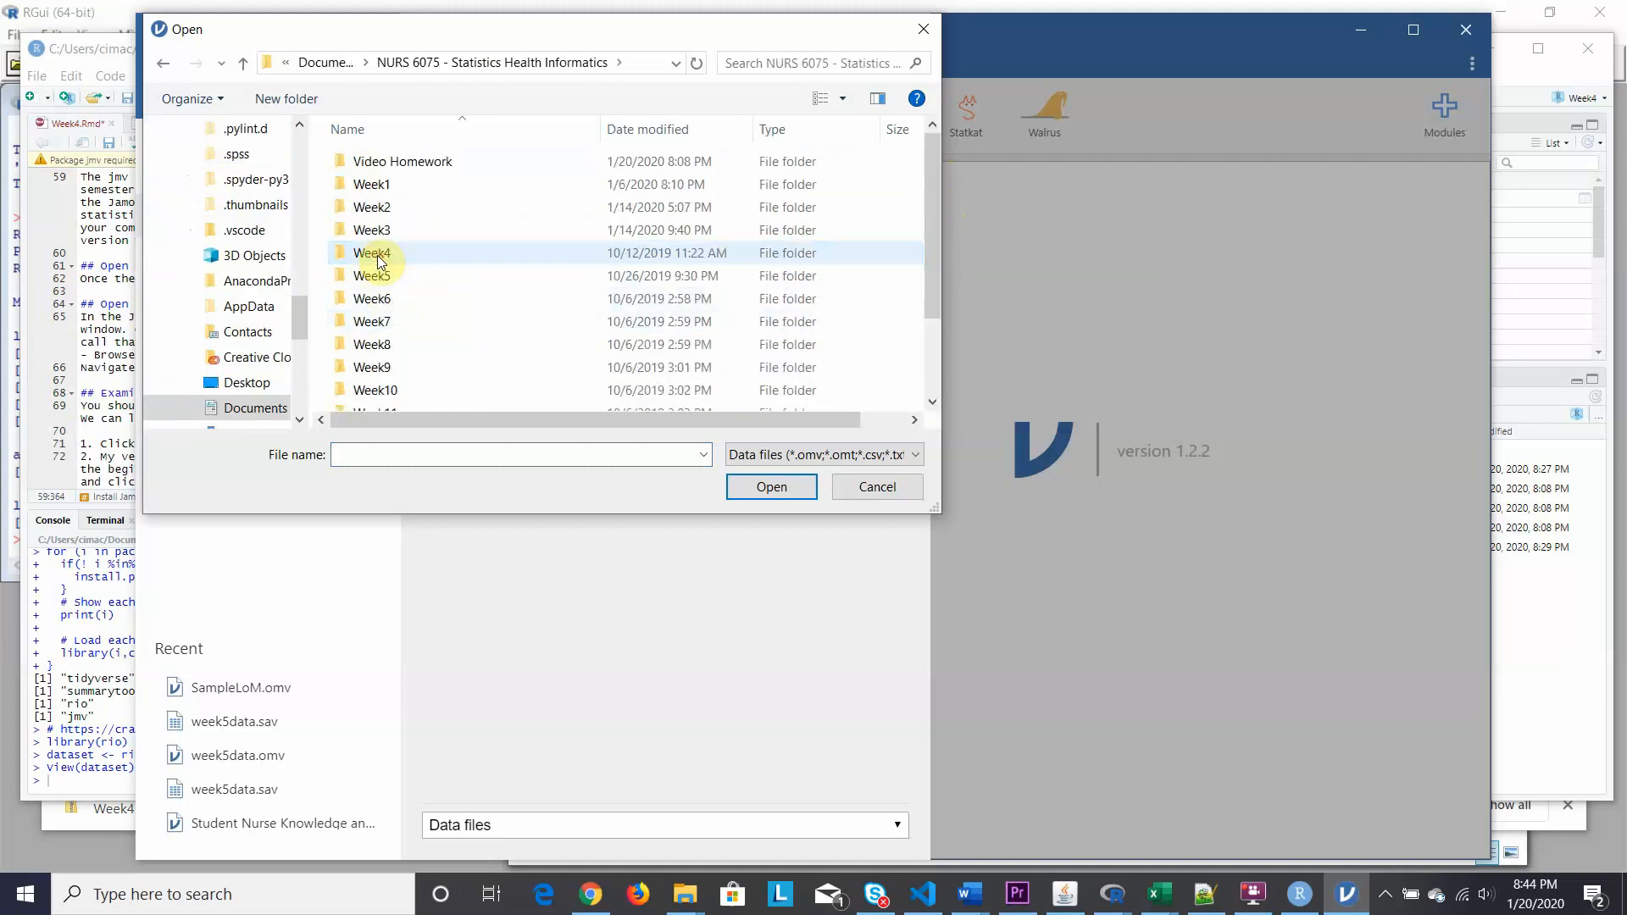
{"action": "double_click", "coordinate": [347, 166]}
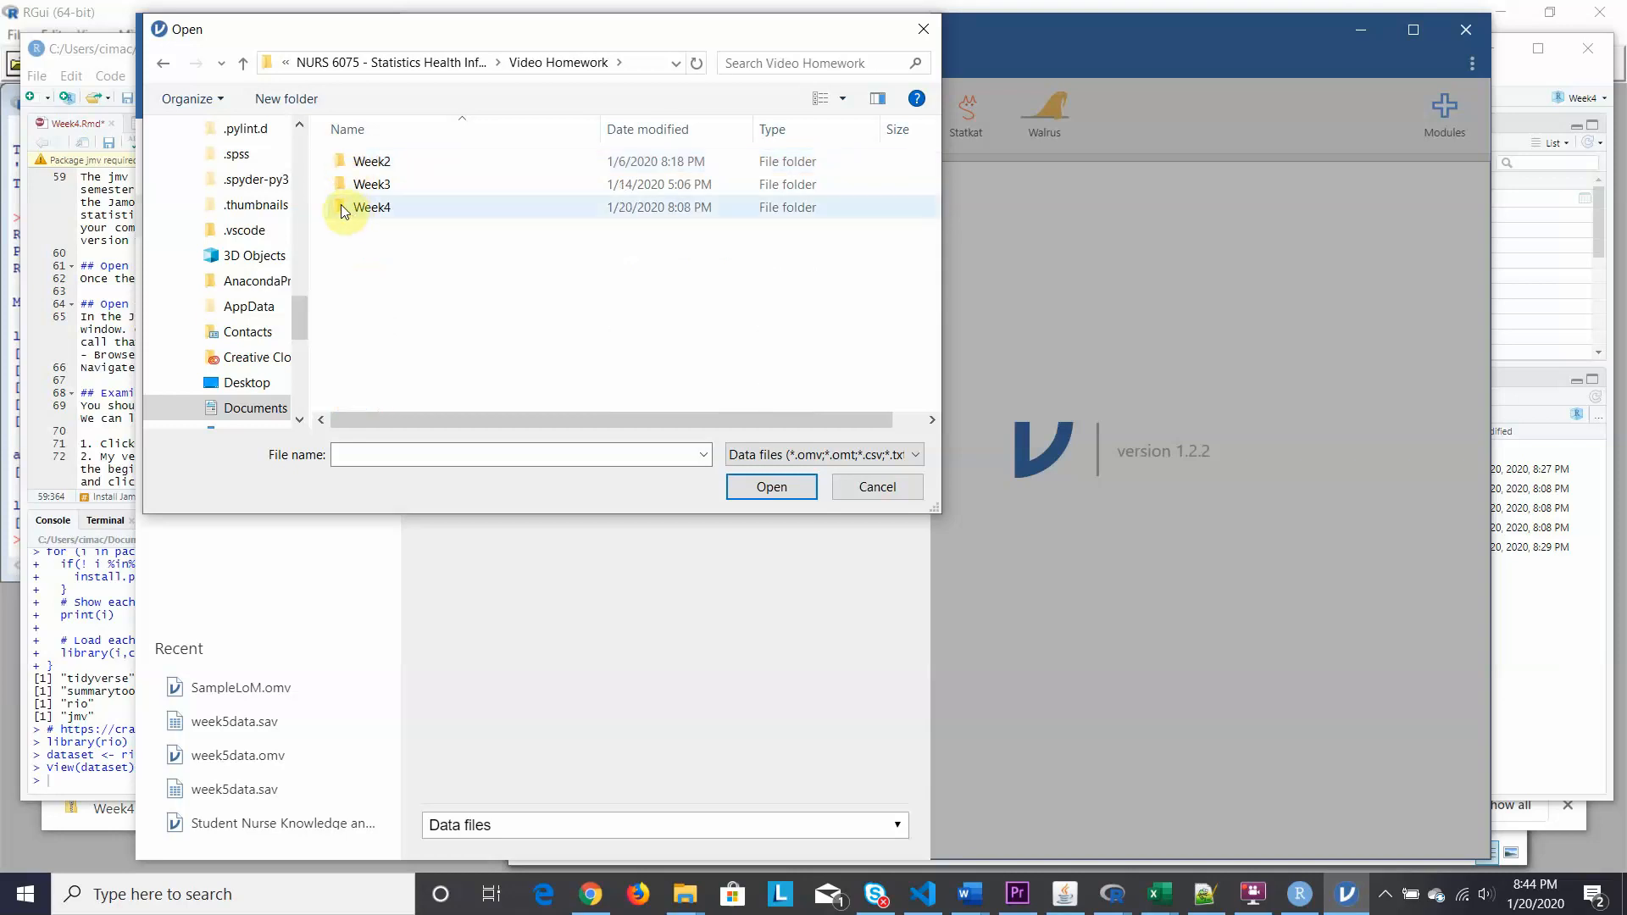
{"action": "double_click", "coordinate": [342, 209]}
{"action": "double_click", "coordinate": [338, 159]}
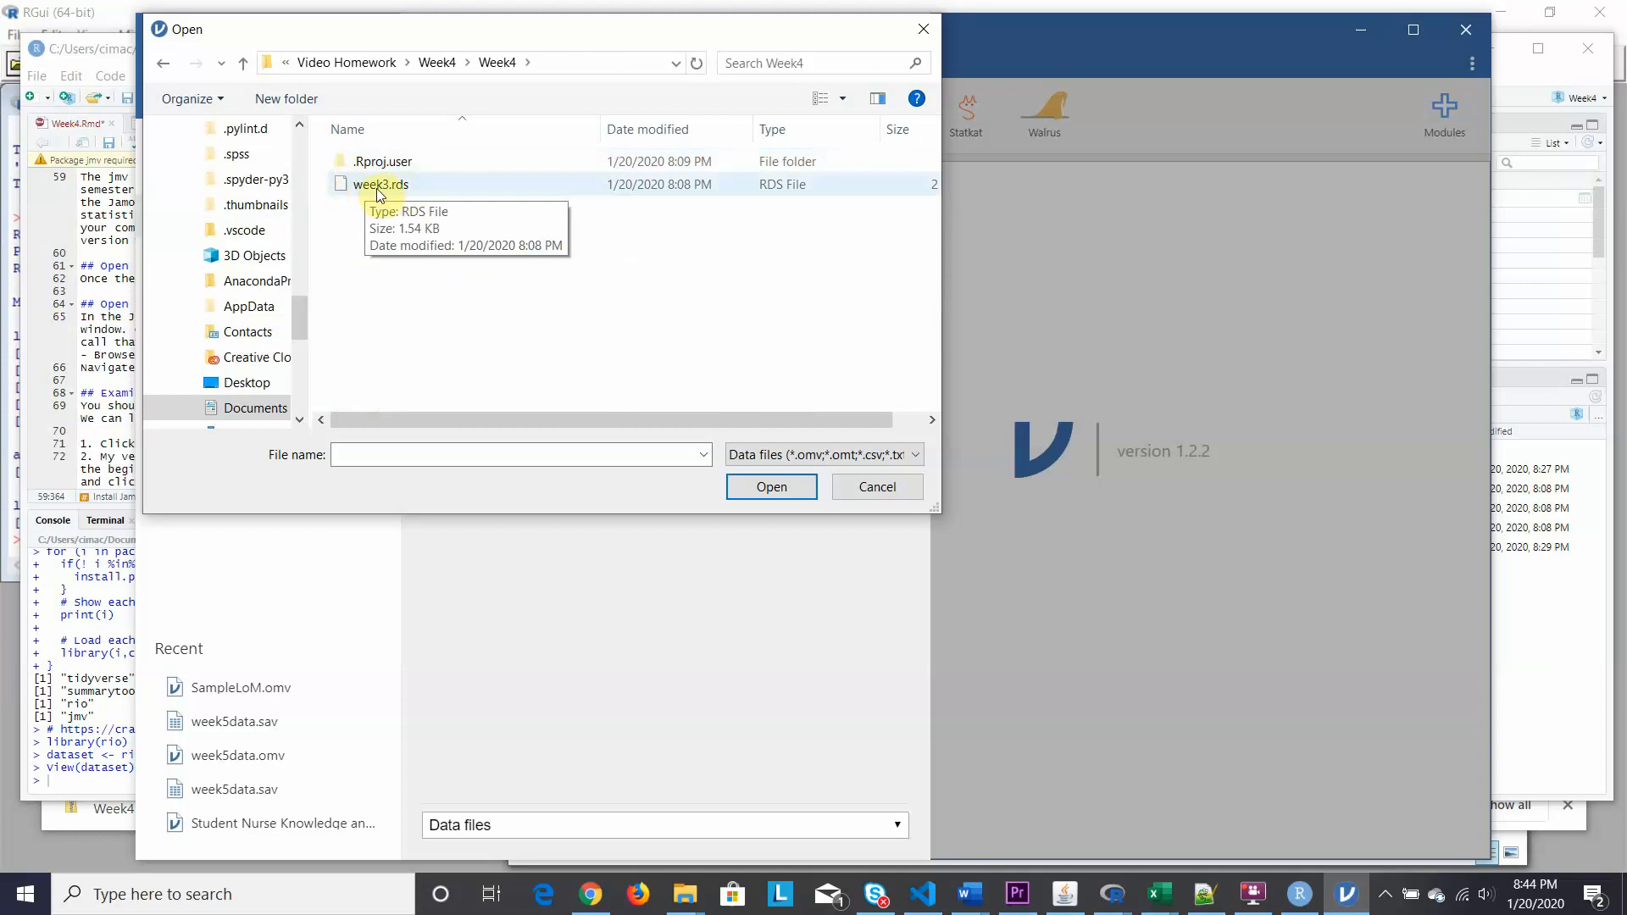
{"action": "left_click", "coordinate": [379, 187]}
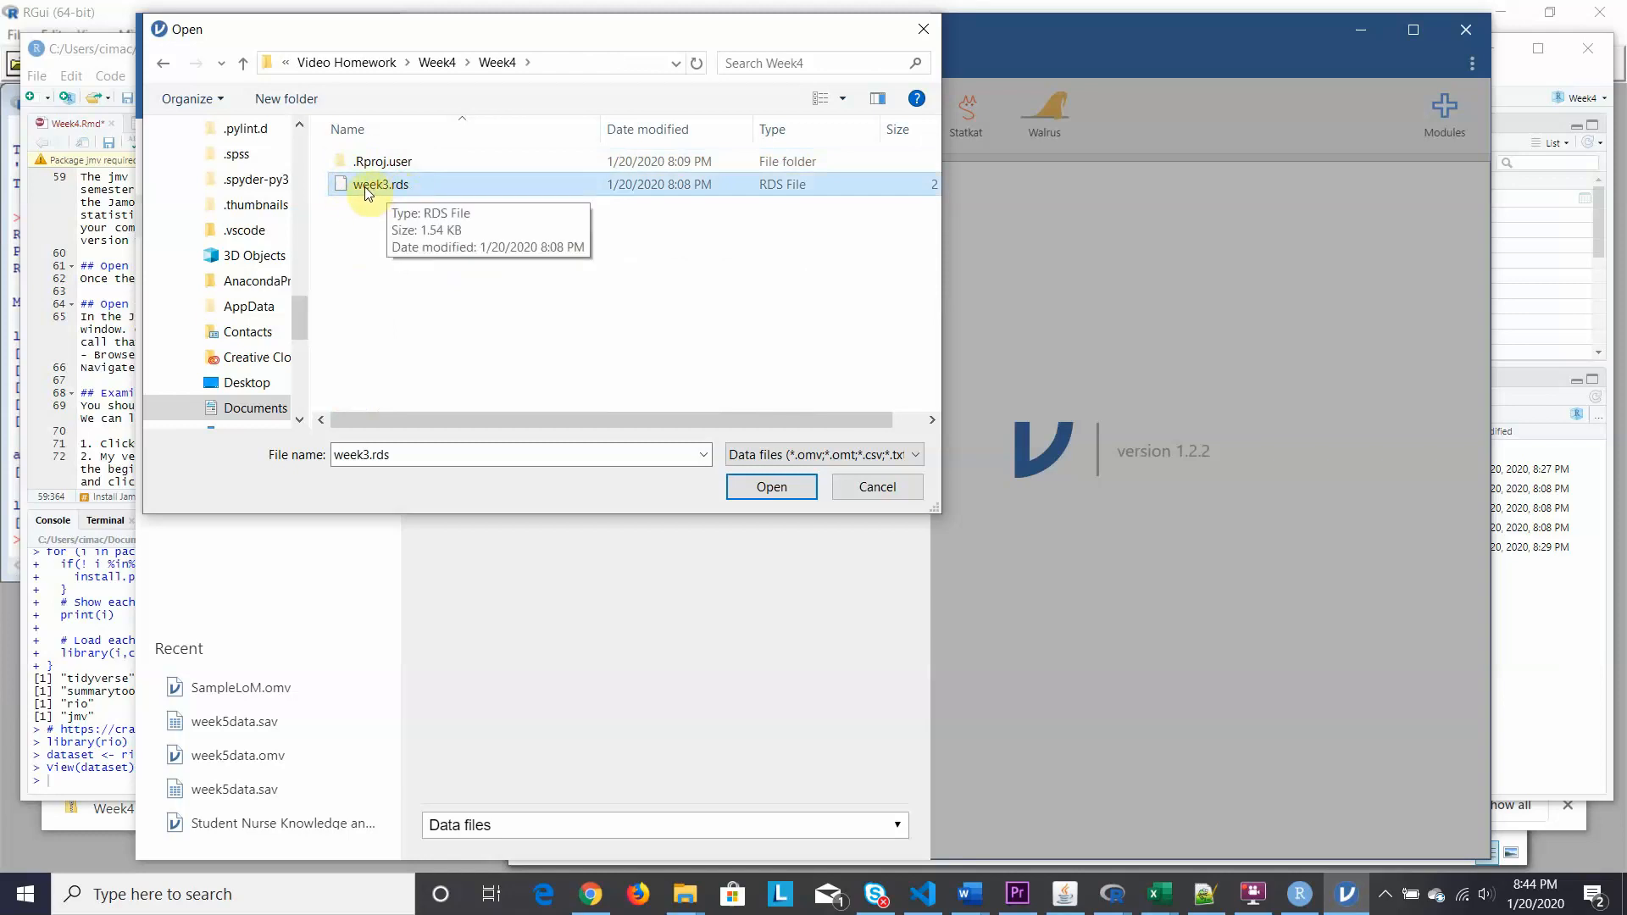
{"action": "left_click", "coordinate": [770, 487]}
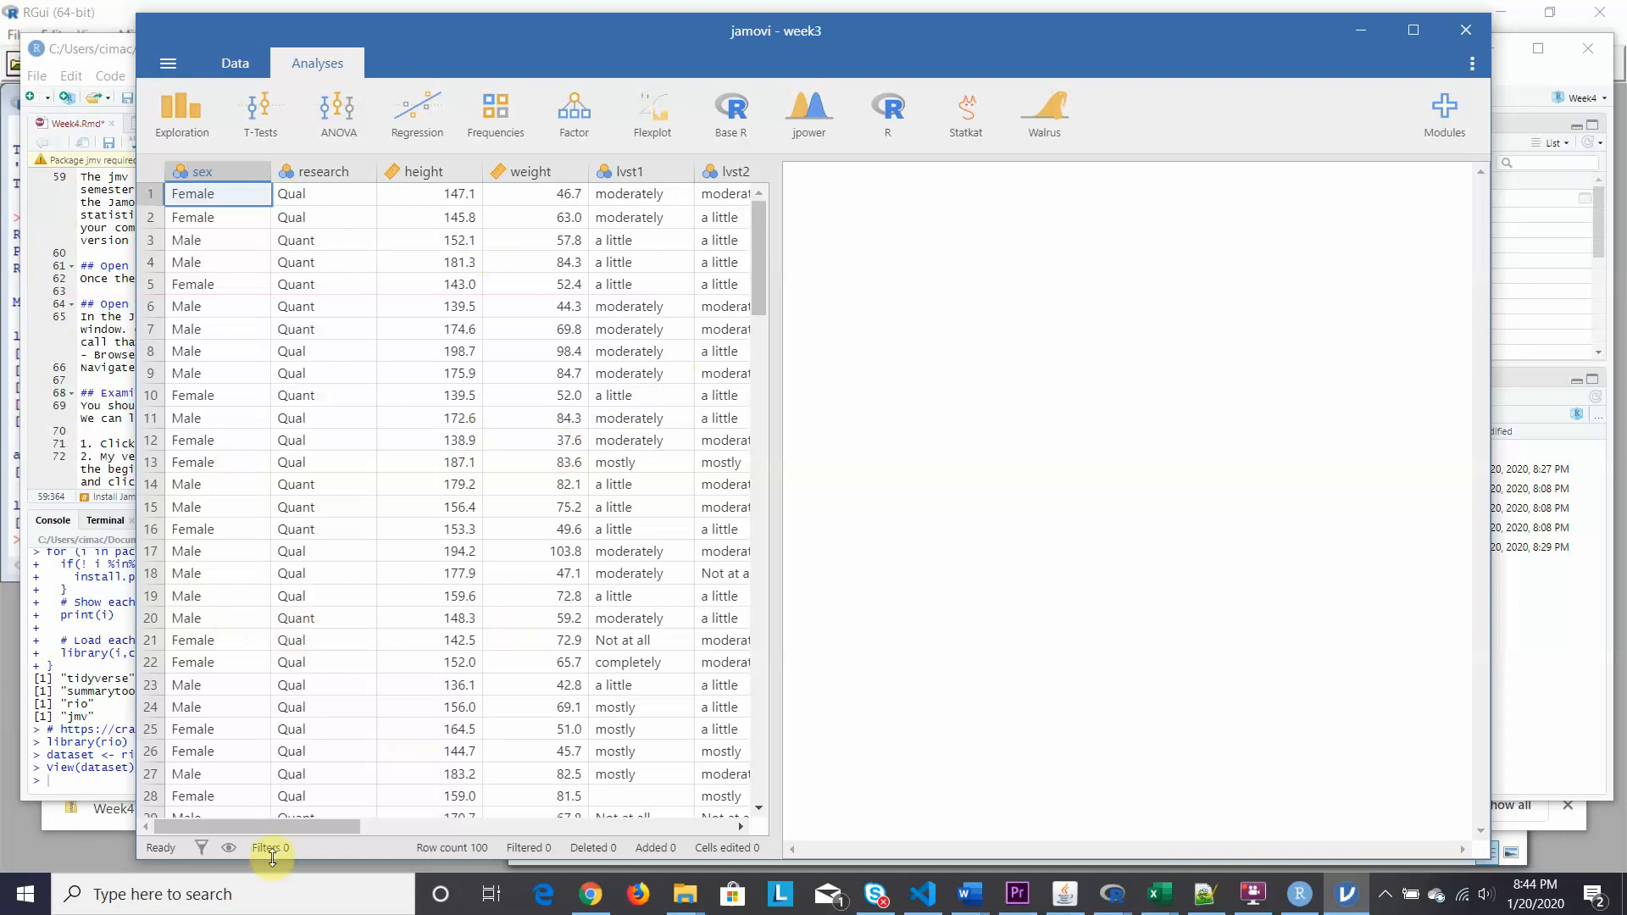
Scroll across and down the week3 grid to review its 100 rows, then back to the top.
{"action": "left_click_drag", "start_coordinate": [276, 823], "coordinate": [232, 826]}
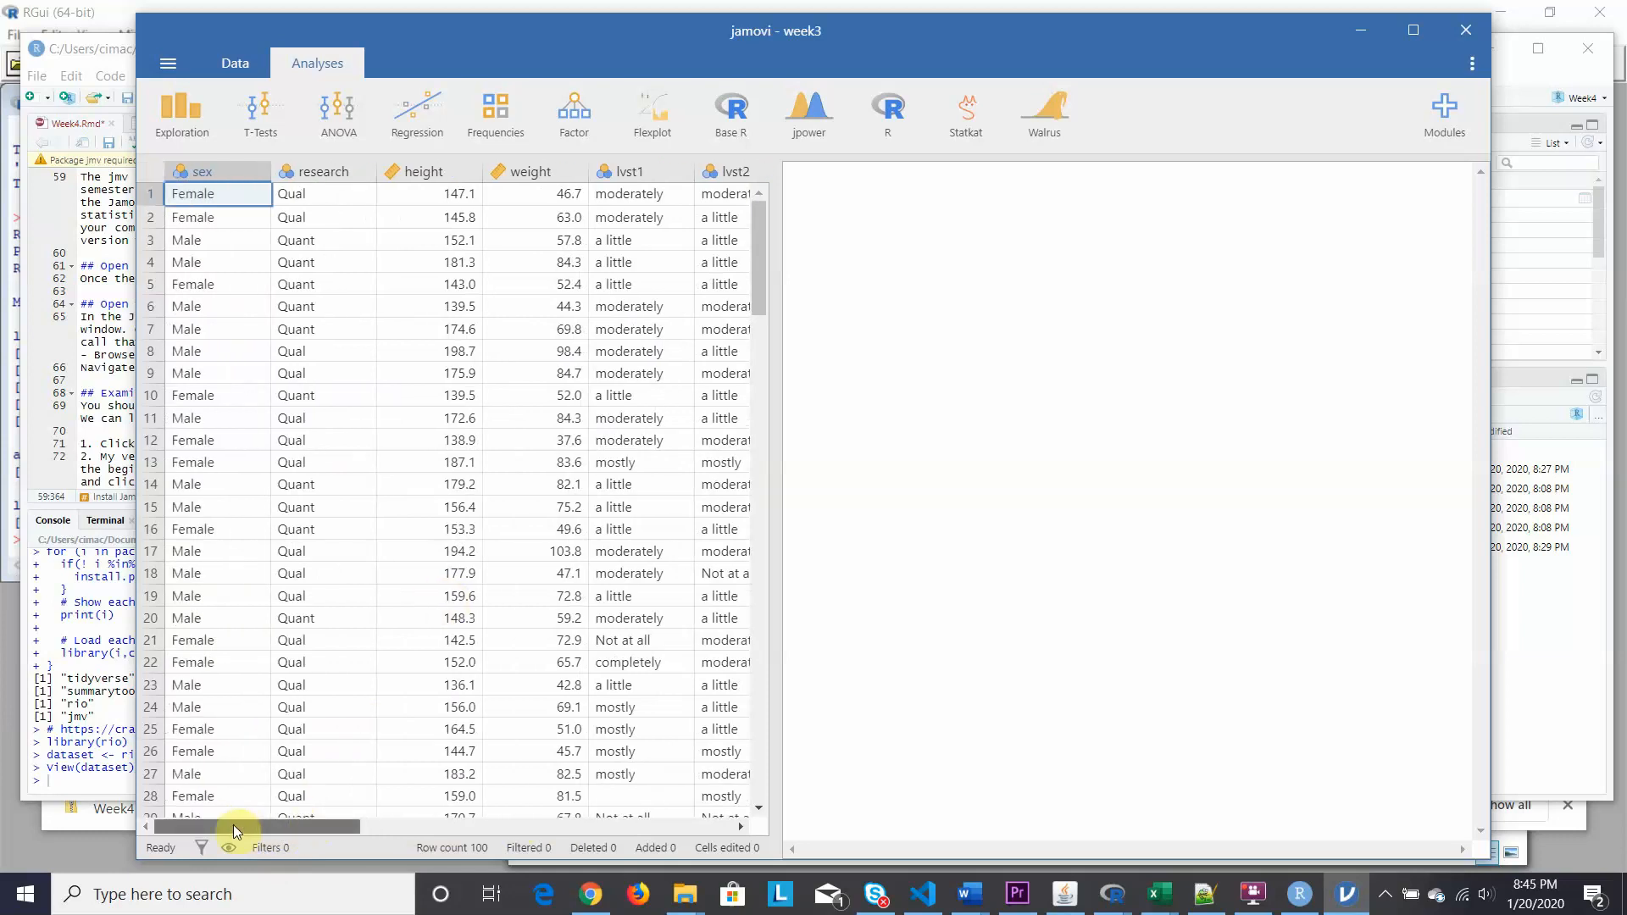
{"action": "left_click_drag", "start_coordinate": [758, 247], "coordinate": [768, 418]}
{"action": "left_click_drag", "start_coordinate": [788, 287], "coordinate": [790, 203]}
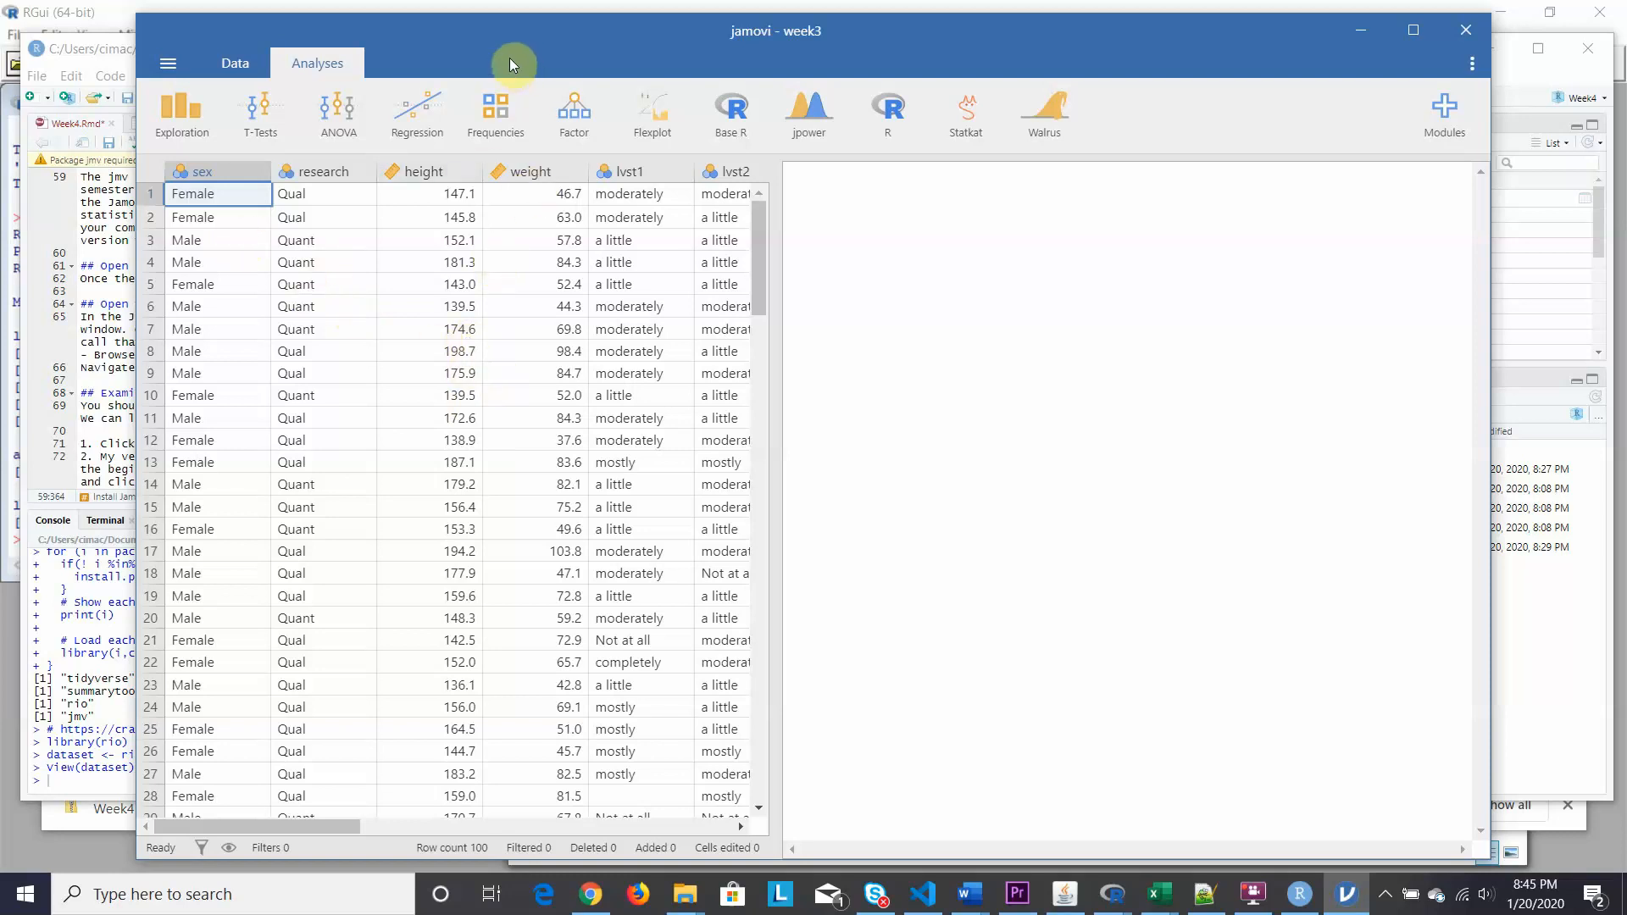
Bring RStudio forward and scroll Week4.Rmd to the notes on variable setup around line 70.
{"action": "left_click", "coordinate": [1526, 73]}
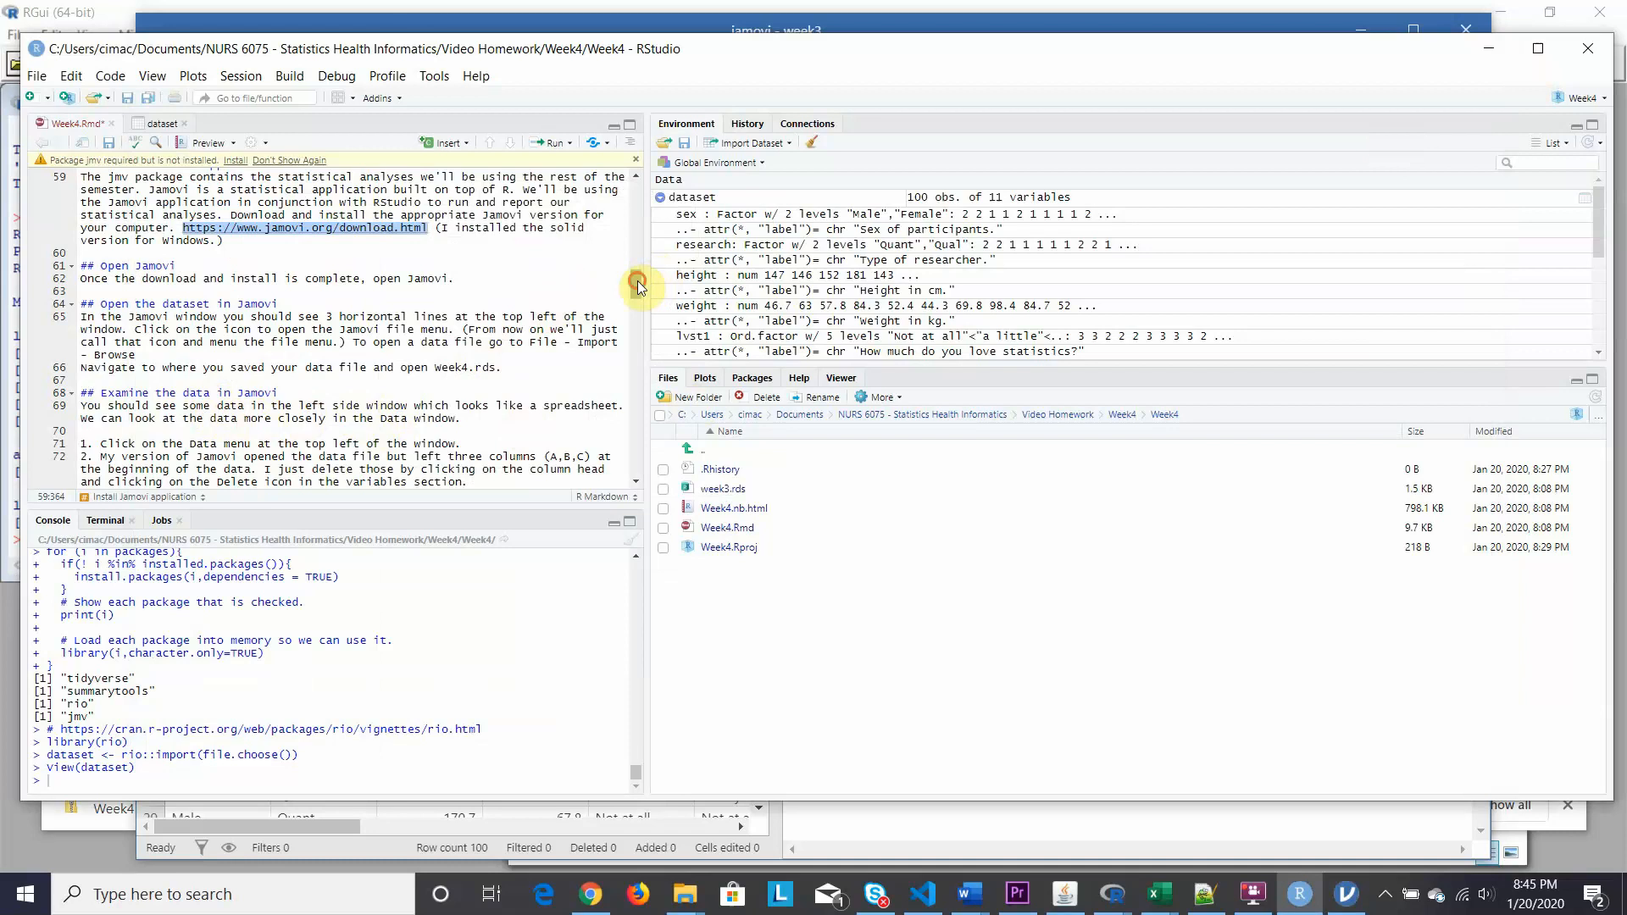
{"action": "left_click_drag", "start_coordinate": [637, 281], "coordinate": [637, 291]}
{"action": "left_click_drag", "start_coordinate": [639, 298], "coordinate": [639, 303]}
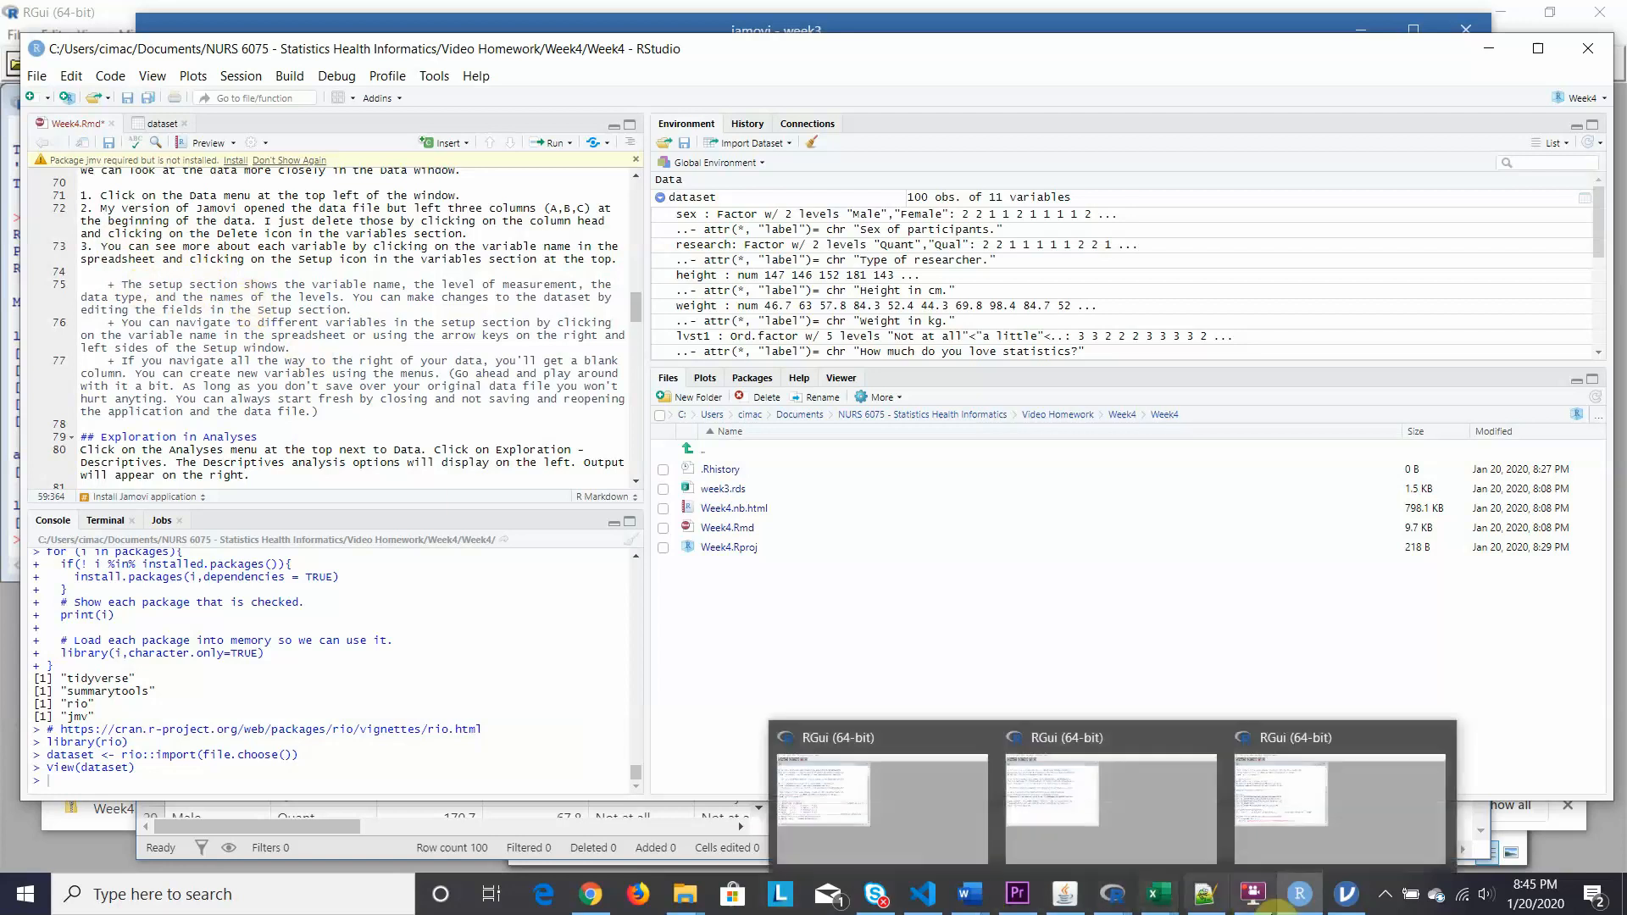
In jamovi's Data tab, open the Setup panel for the sex variable.
{"action": "left_click", "coordinate": [1347, 900]}
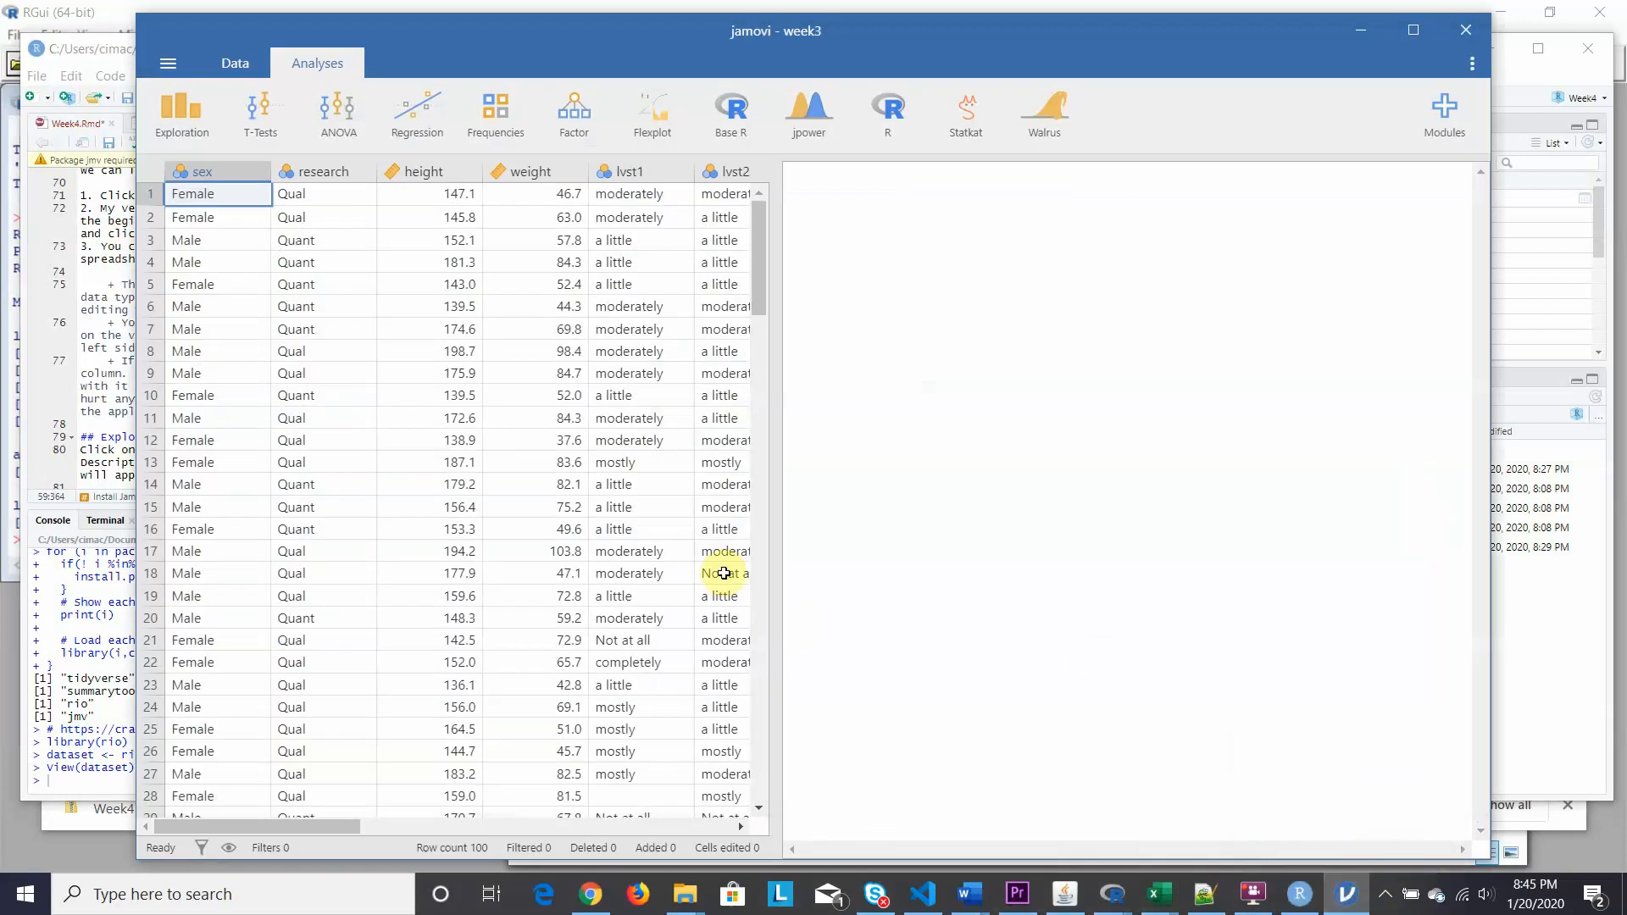
{"action": "left_click", "coordinate": [239, 65]}
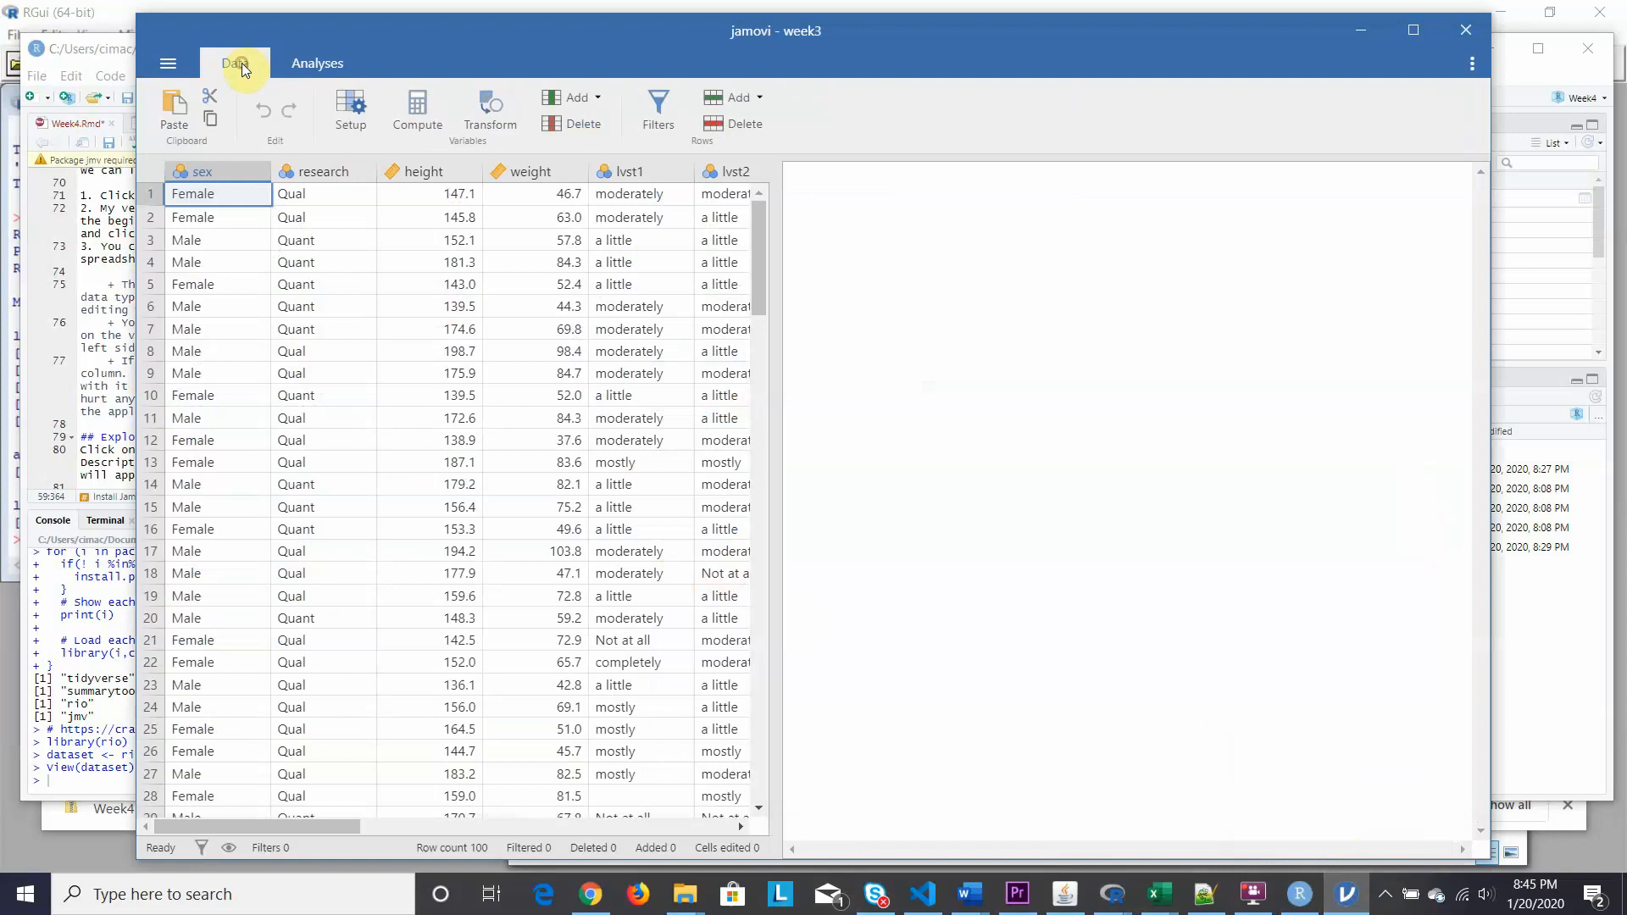
{"action": "left_click", "coordinate": [203, 172]}
{"action": "double_click", "coordinate": [200, 169]}
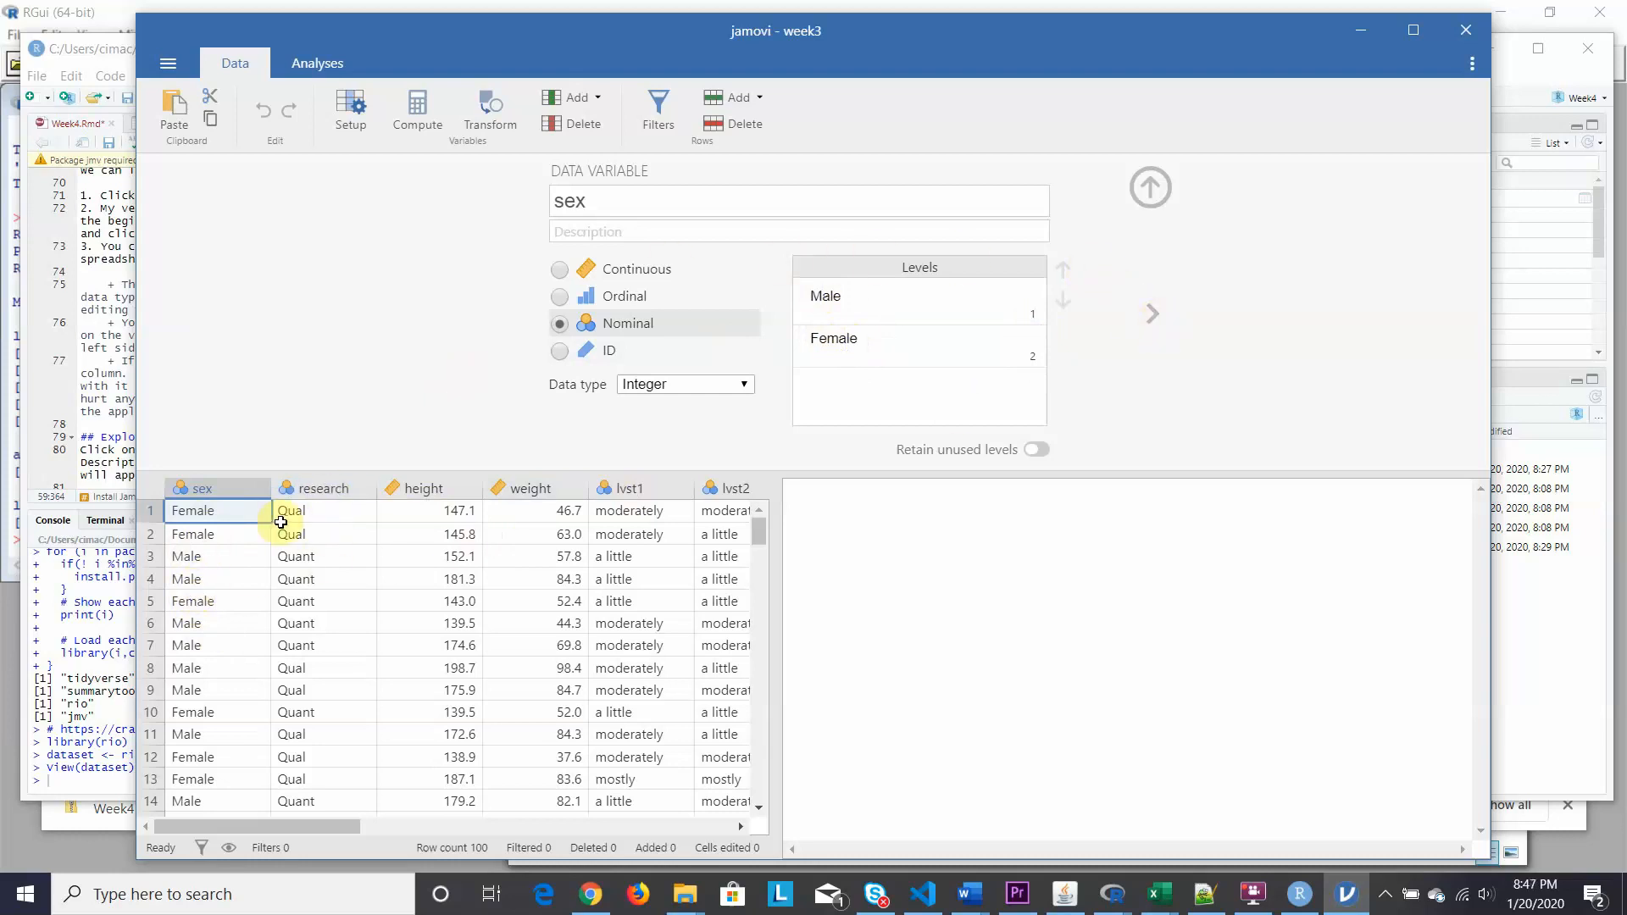
Browse the setup to research (Nominal, levels Quant and Qual), then return to RStudio.
{"action": "left_click", "coordinate": [327, 488]}
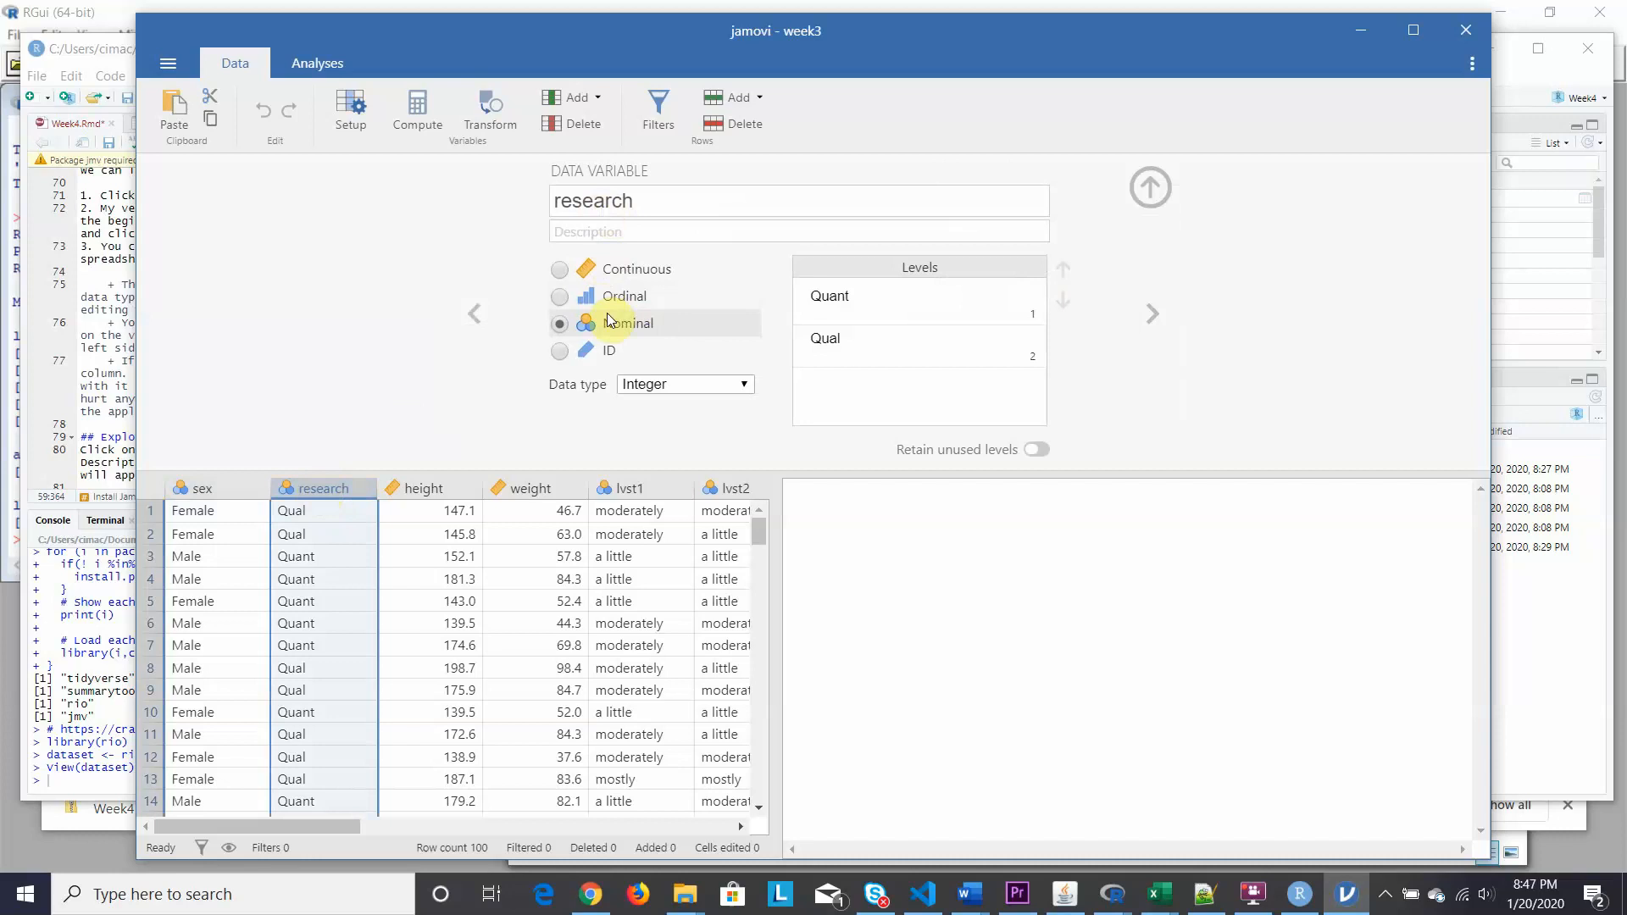
{"action": "left_click", "coordinate": [472, 316]}
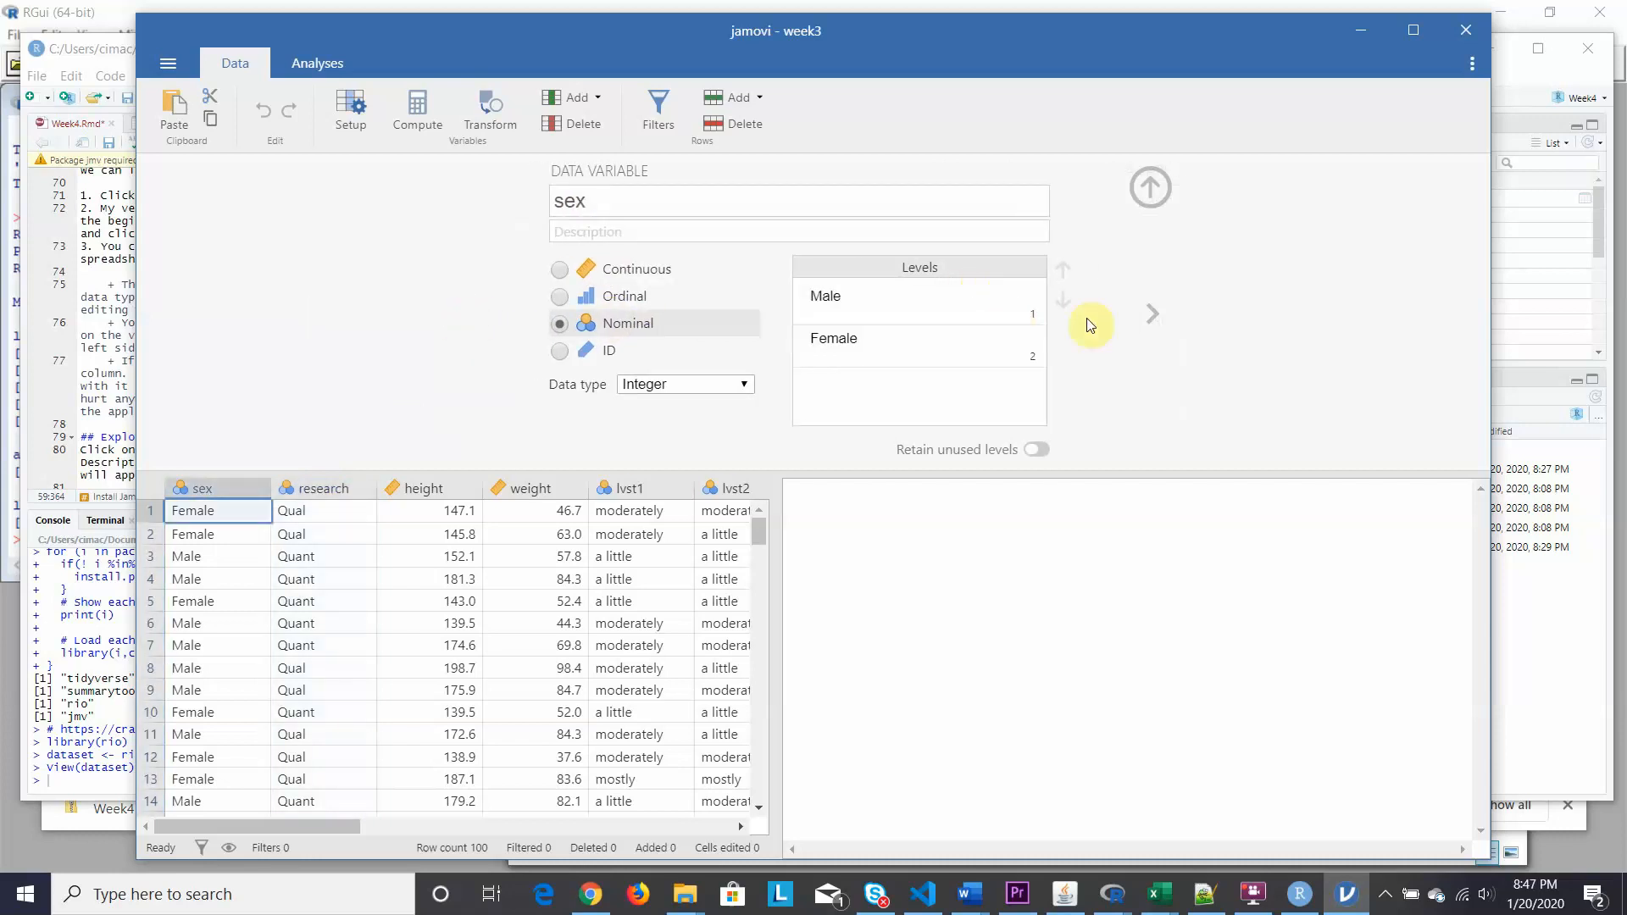
{"action": "left_click", "coordinate": [1155, 317]}
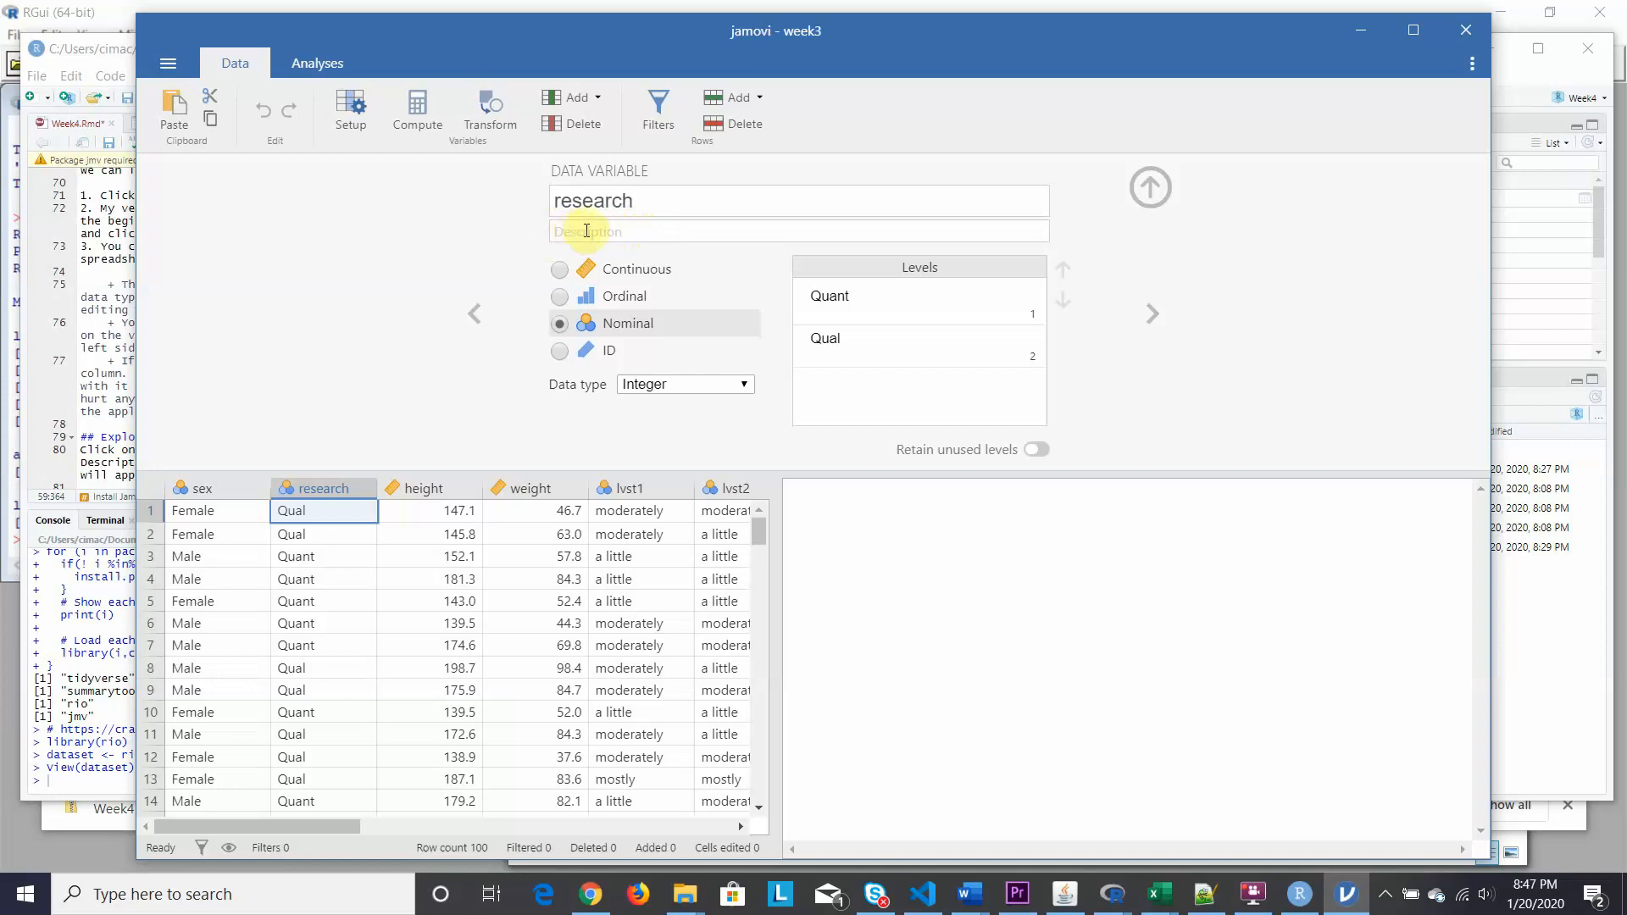
{"action": "left_click", "coordinate": [34, 291]}
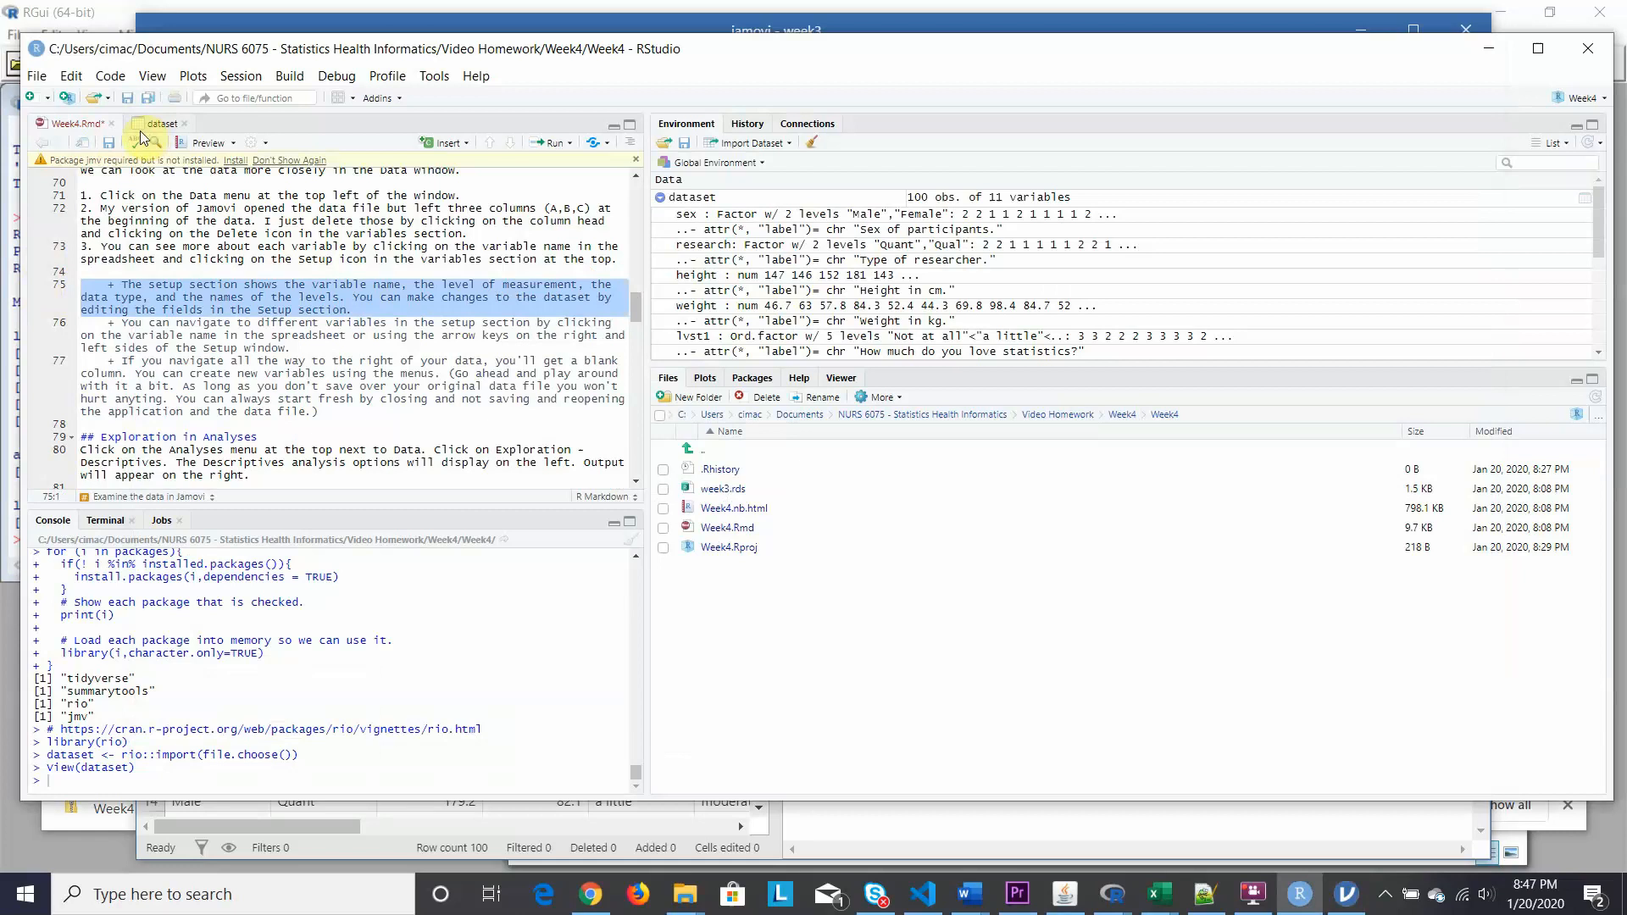
View the dataset table in RStudio, then bring jamovi back to the front.
{"action": "left_click", "coordinate": [161, 127]}
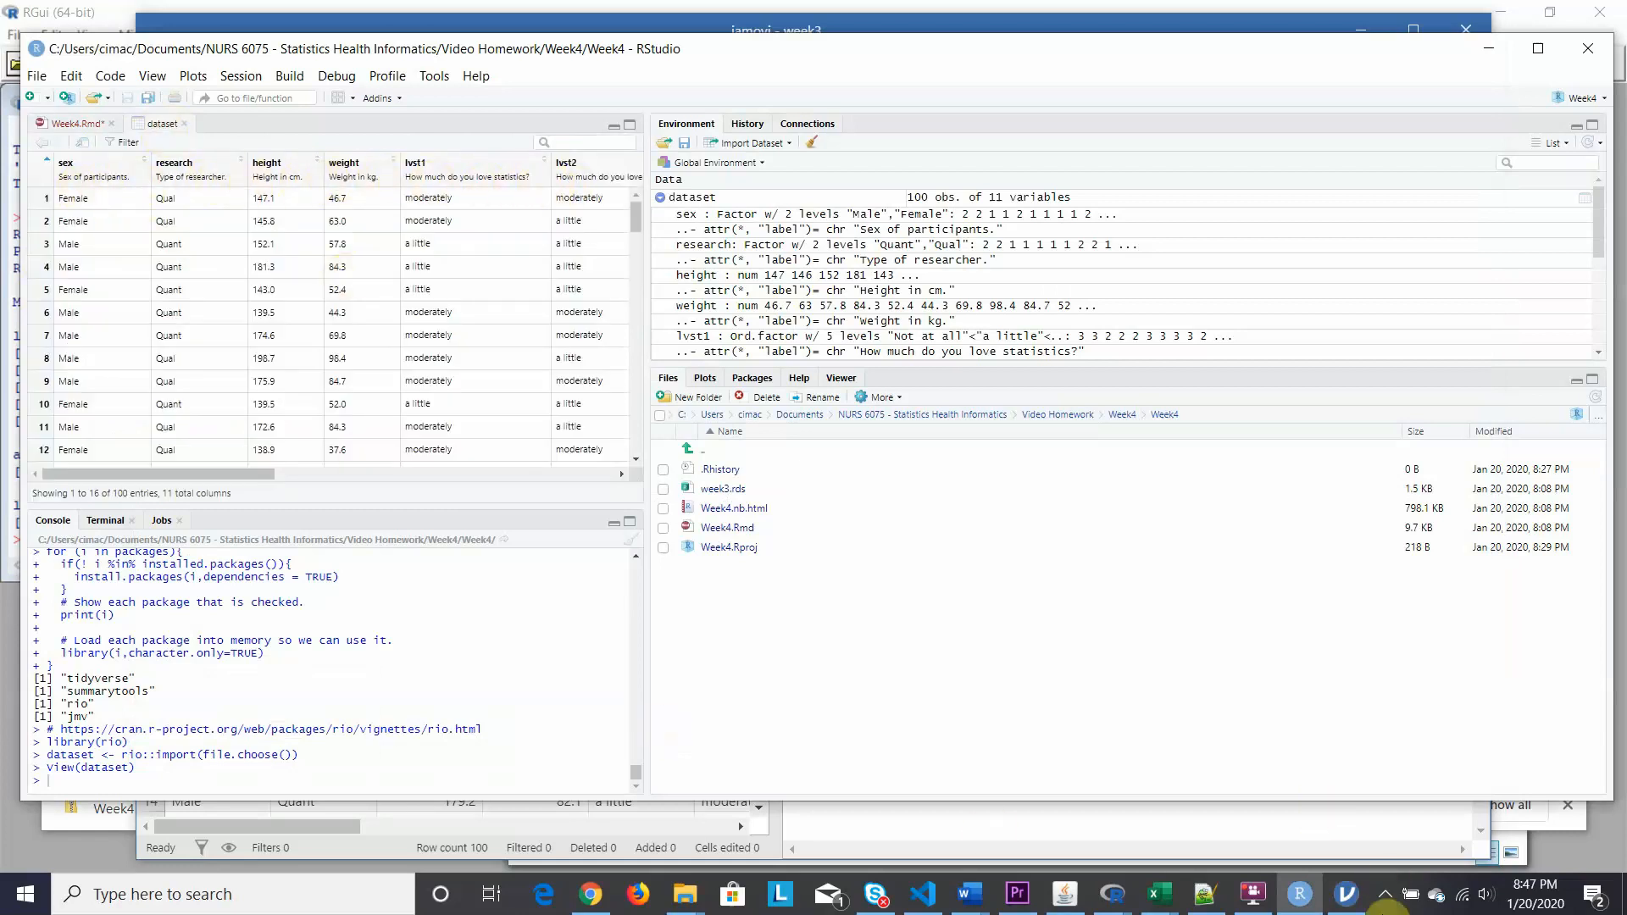
{"action": "left_click", "coordinate": [1344, 900]}
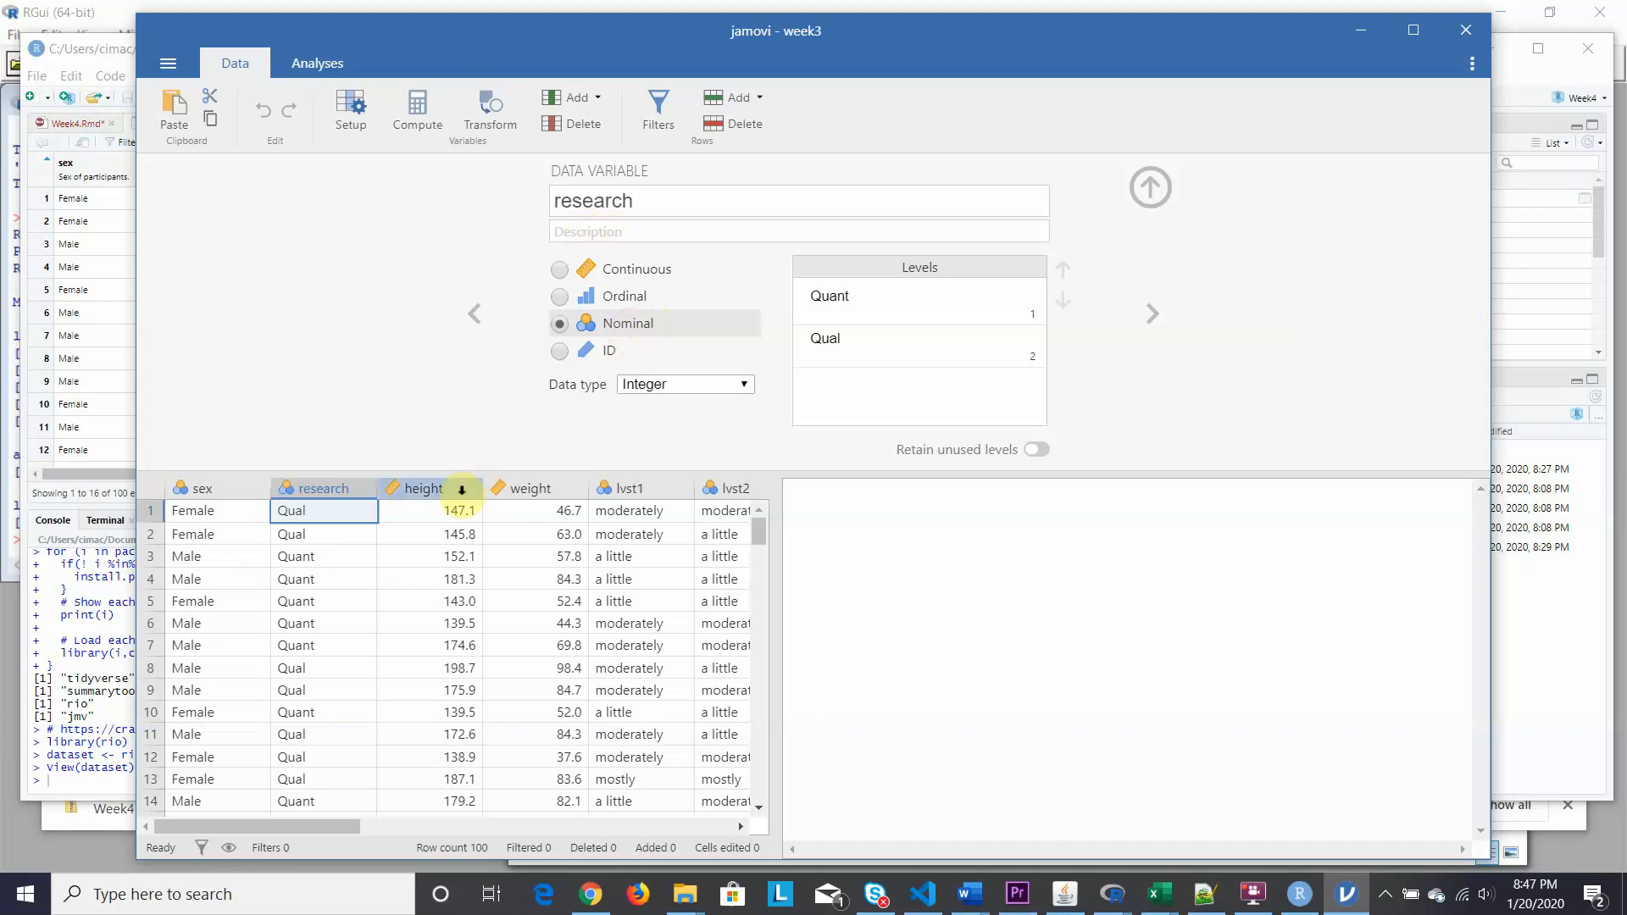
Inspect the setup of height, including its data type choices, then weight and lvst1.
{"action": "left_click", "coordinate": [462, 490]}
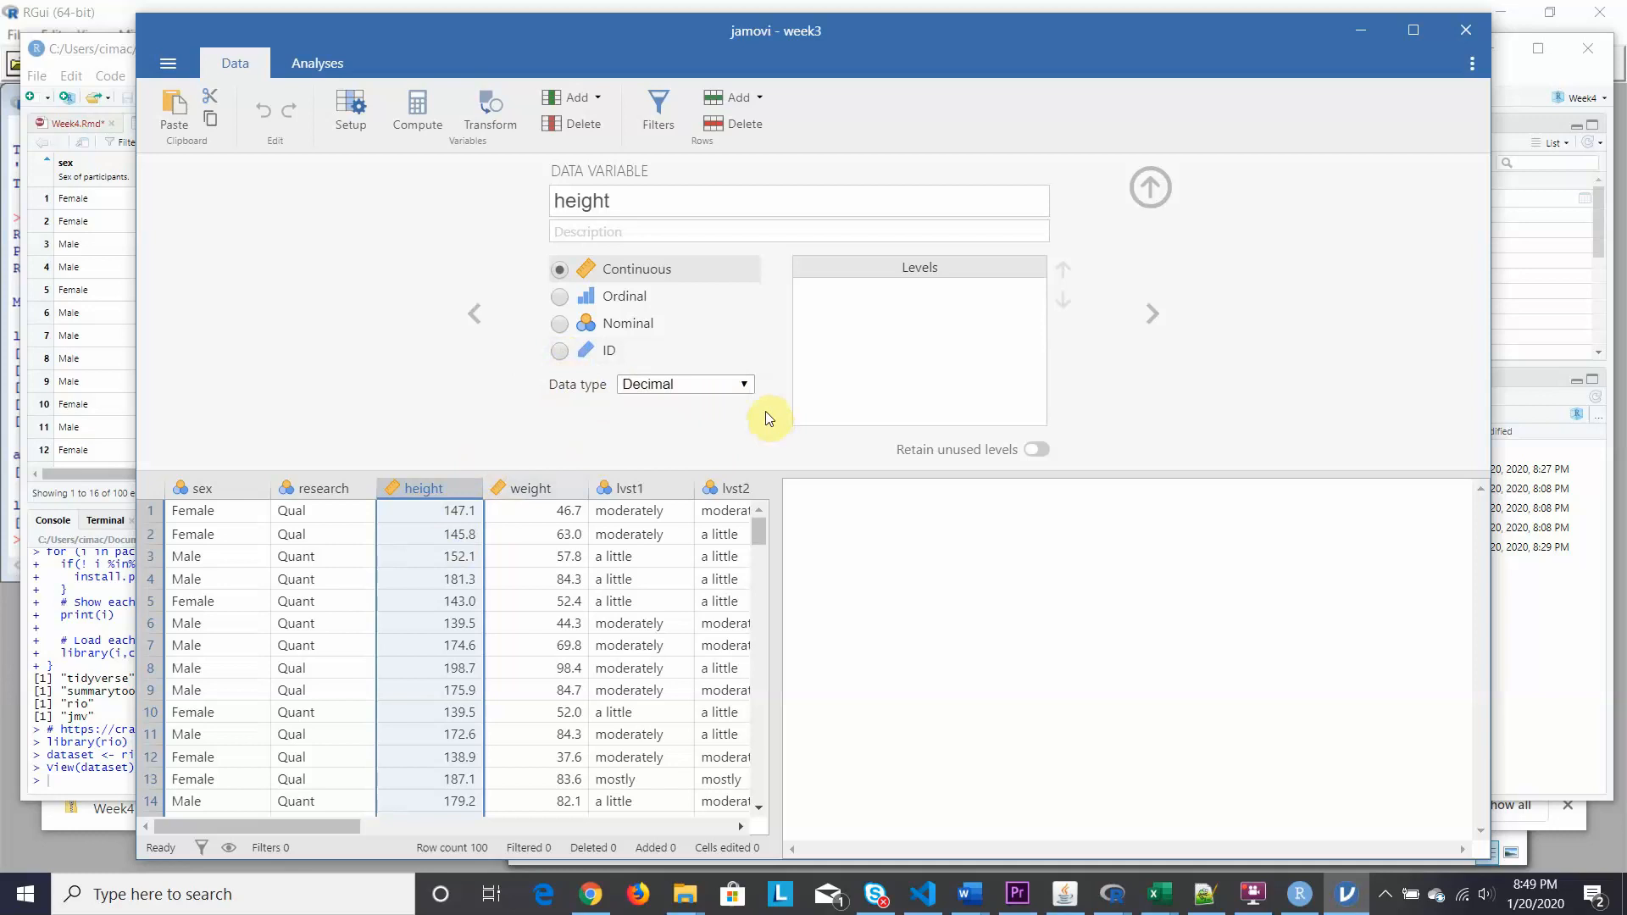
{"action": "left_click", "coordinate": [744, 386]}
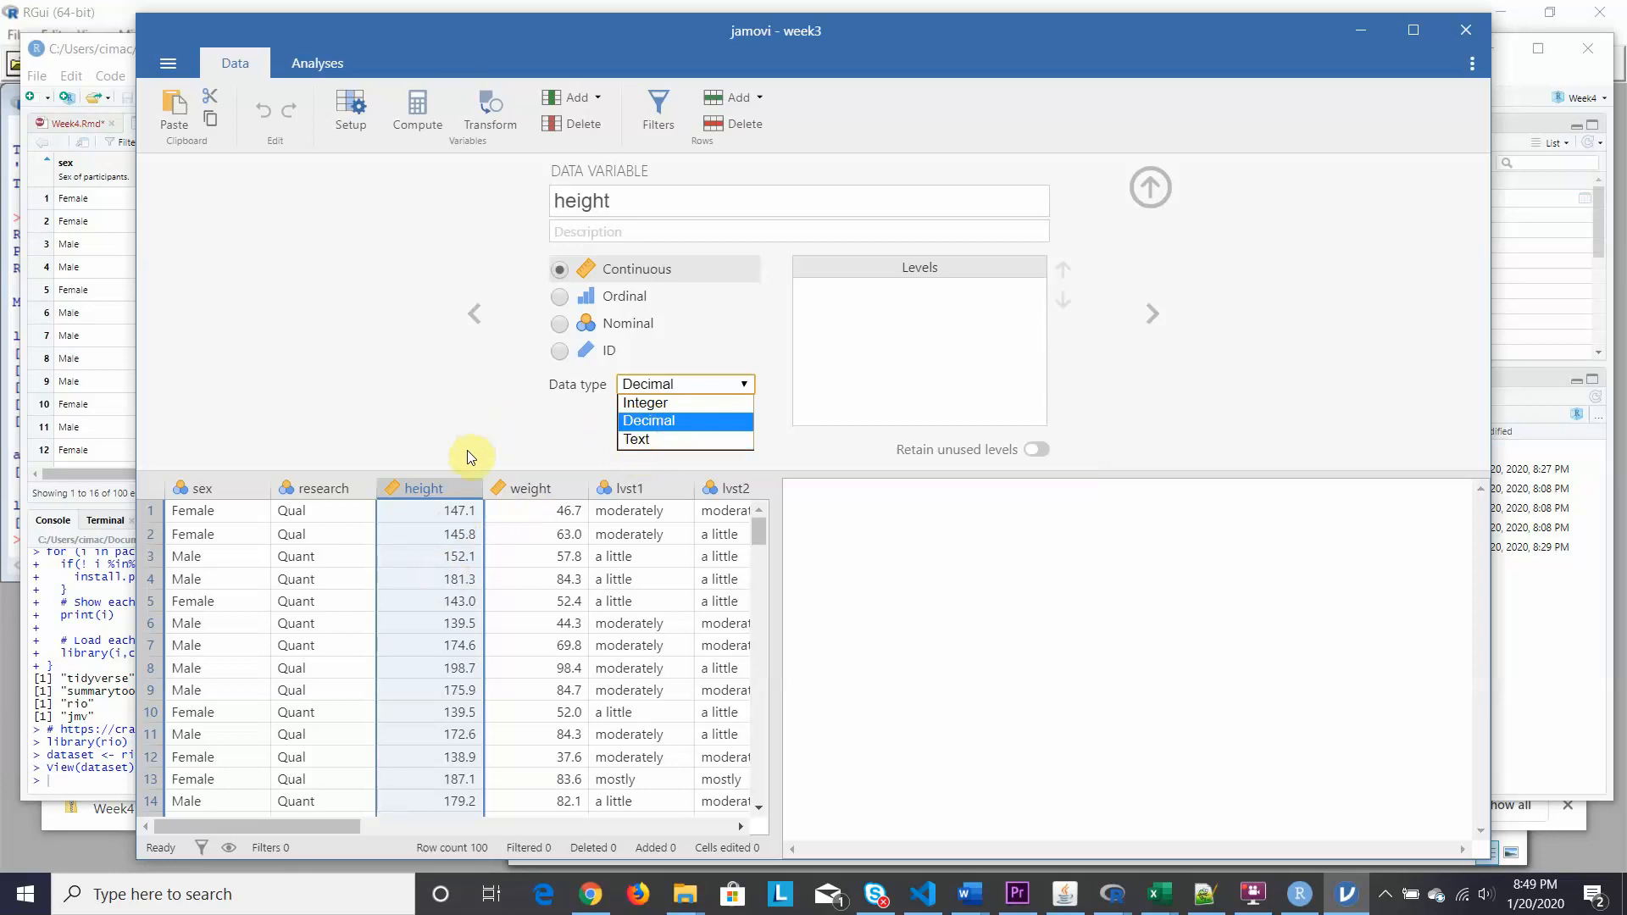
{"action": "left_click", "coordinate": [534, 490]}
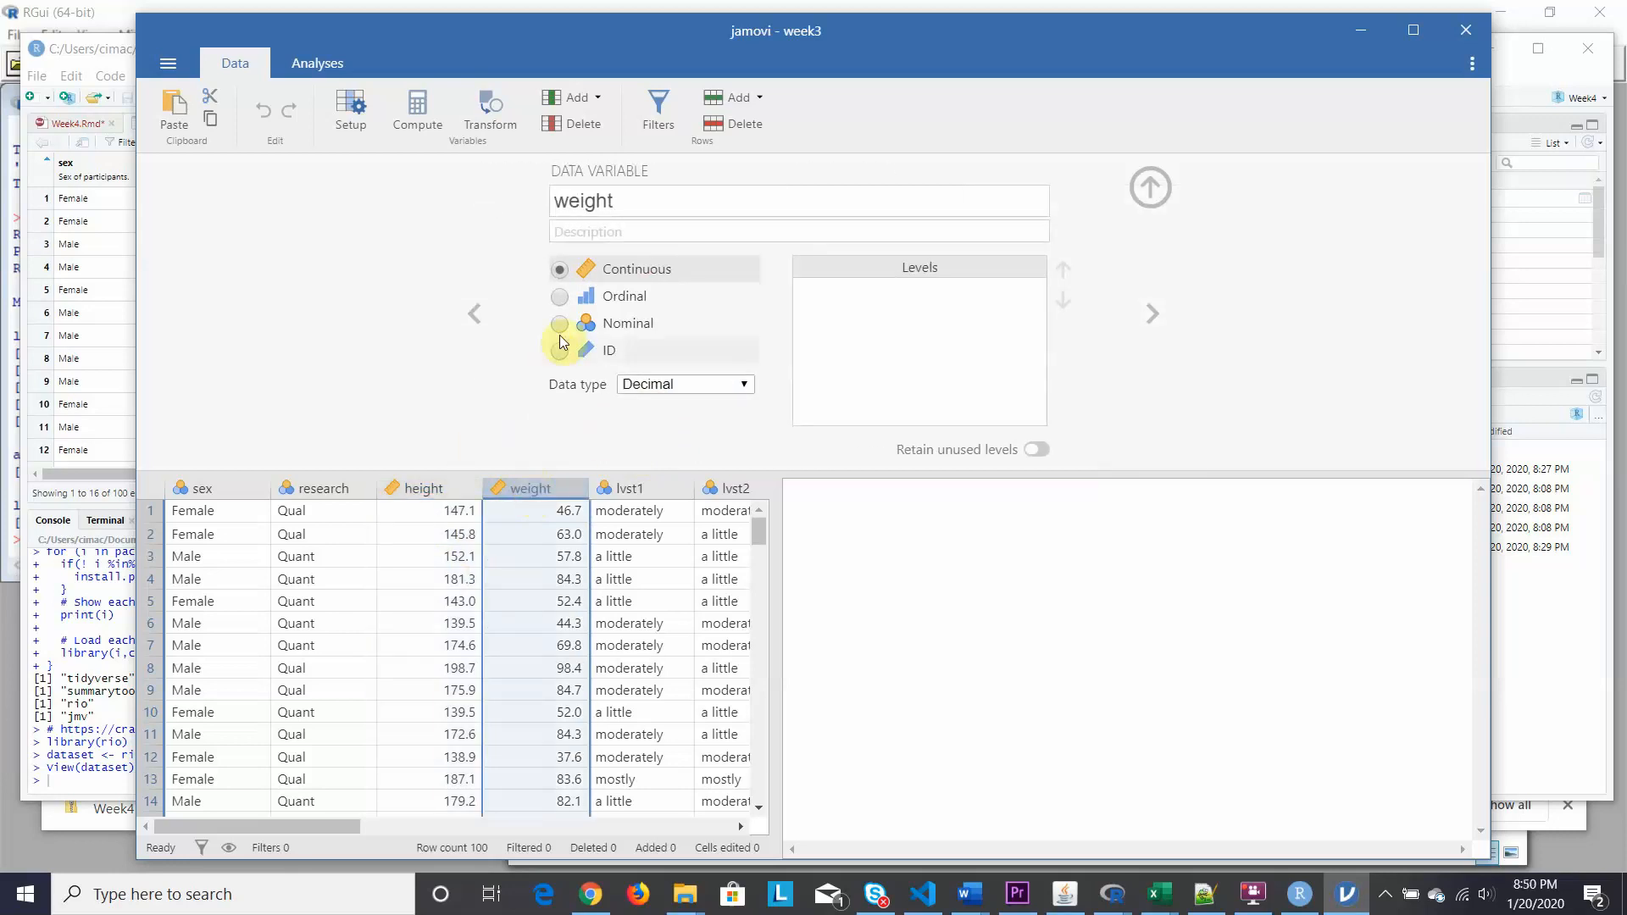
{"action": "left_click", "coordinate": [632, 490]}
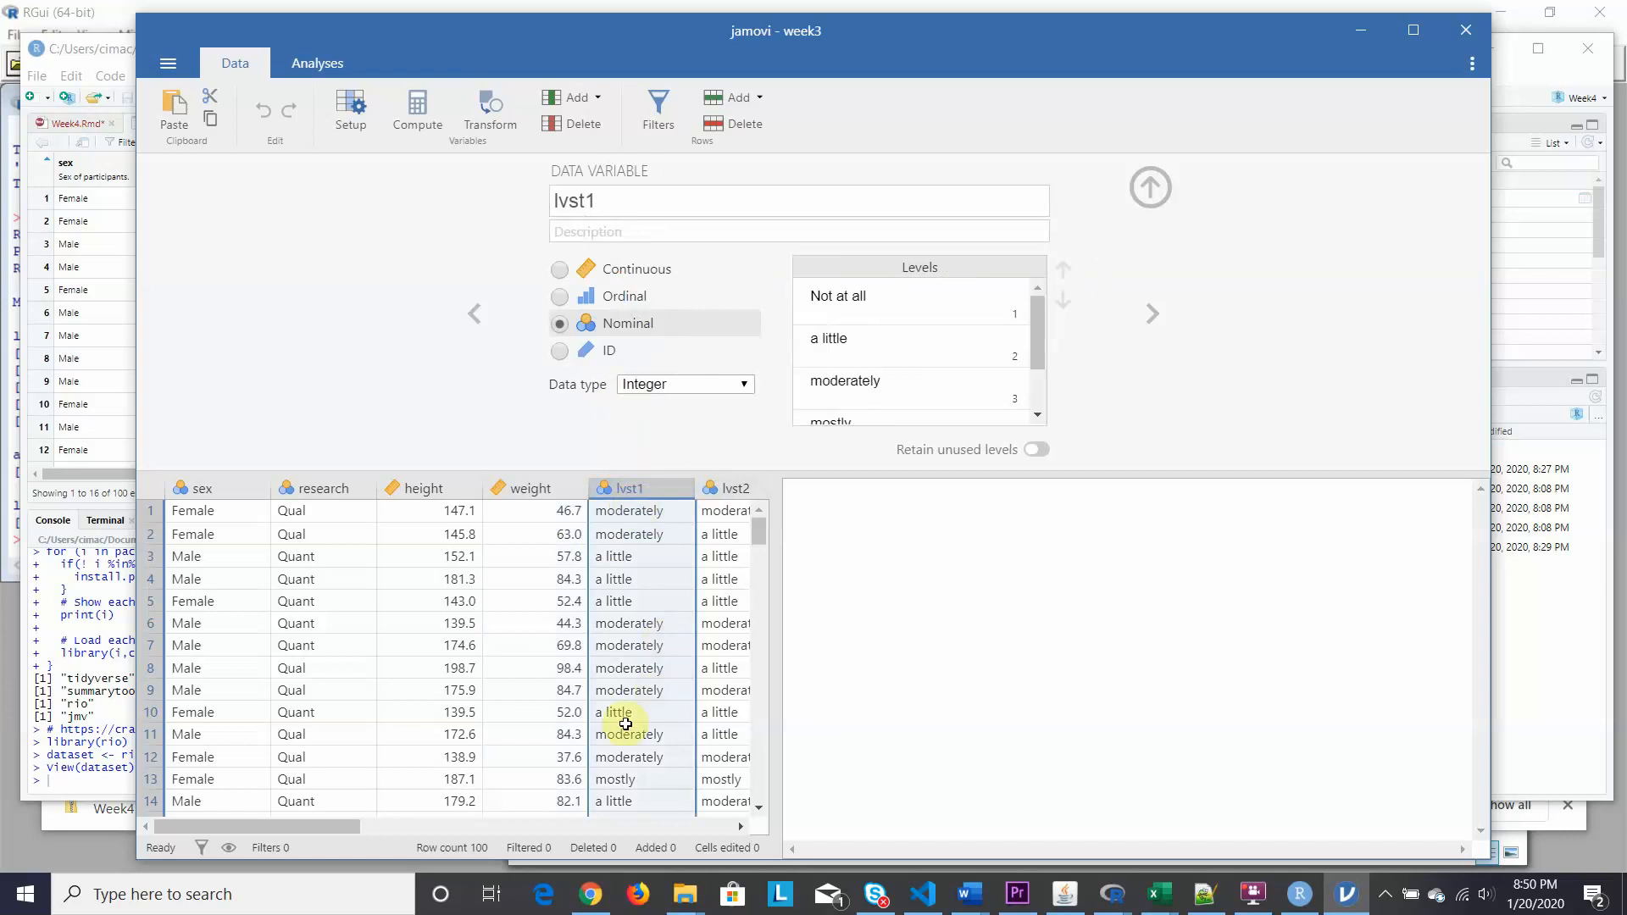
Change lvst1, lvst2, lvst3 and lvst4 from Nominal to Ordinal.
{"action": "left_click_drag", "start_coordinate": [350, 828], "coordinate": [445, 822]}
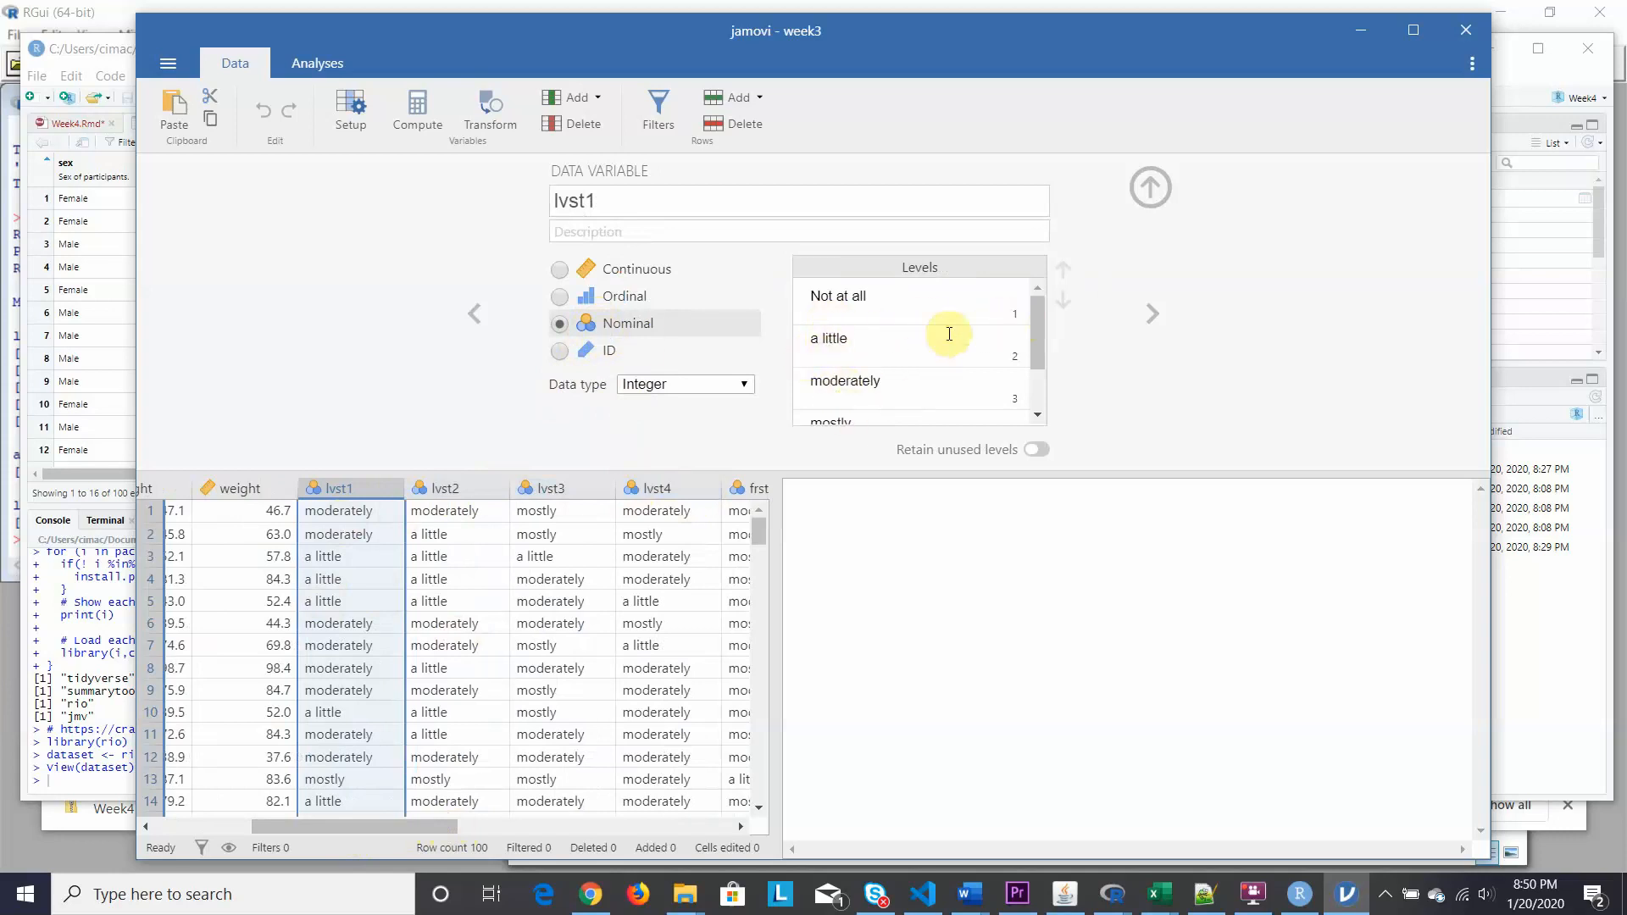
{"action": "left_click", "coordinate": [559, 298]}
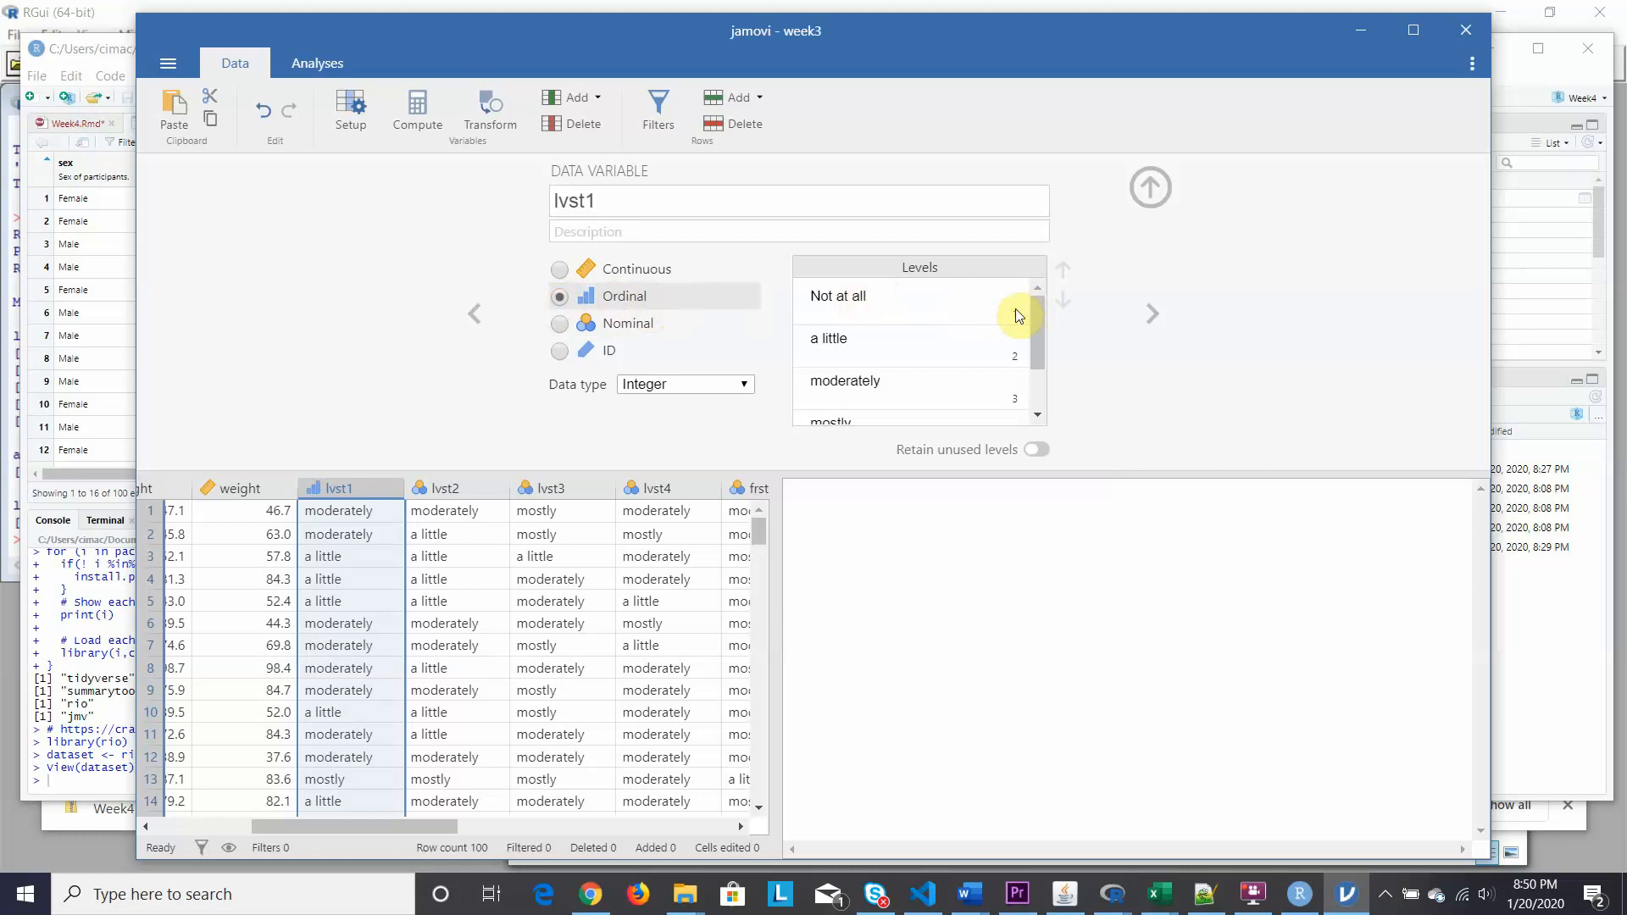
{"action": "left_click_drag", "start_coordinate": [1034, 346], "coordinate": [1033, 313]}
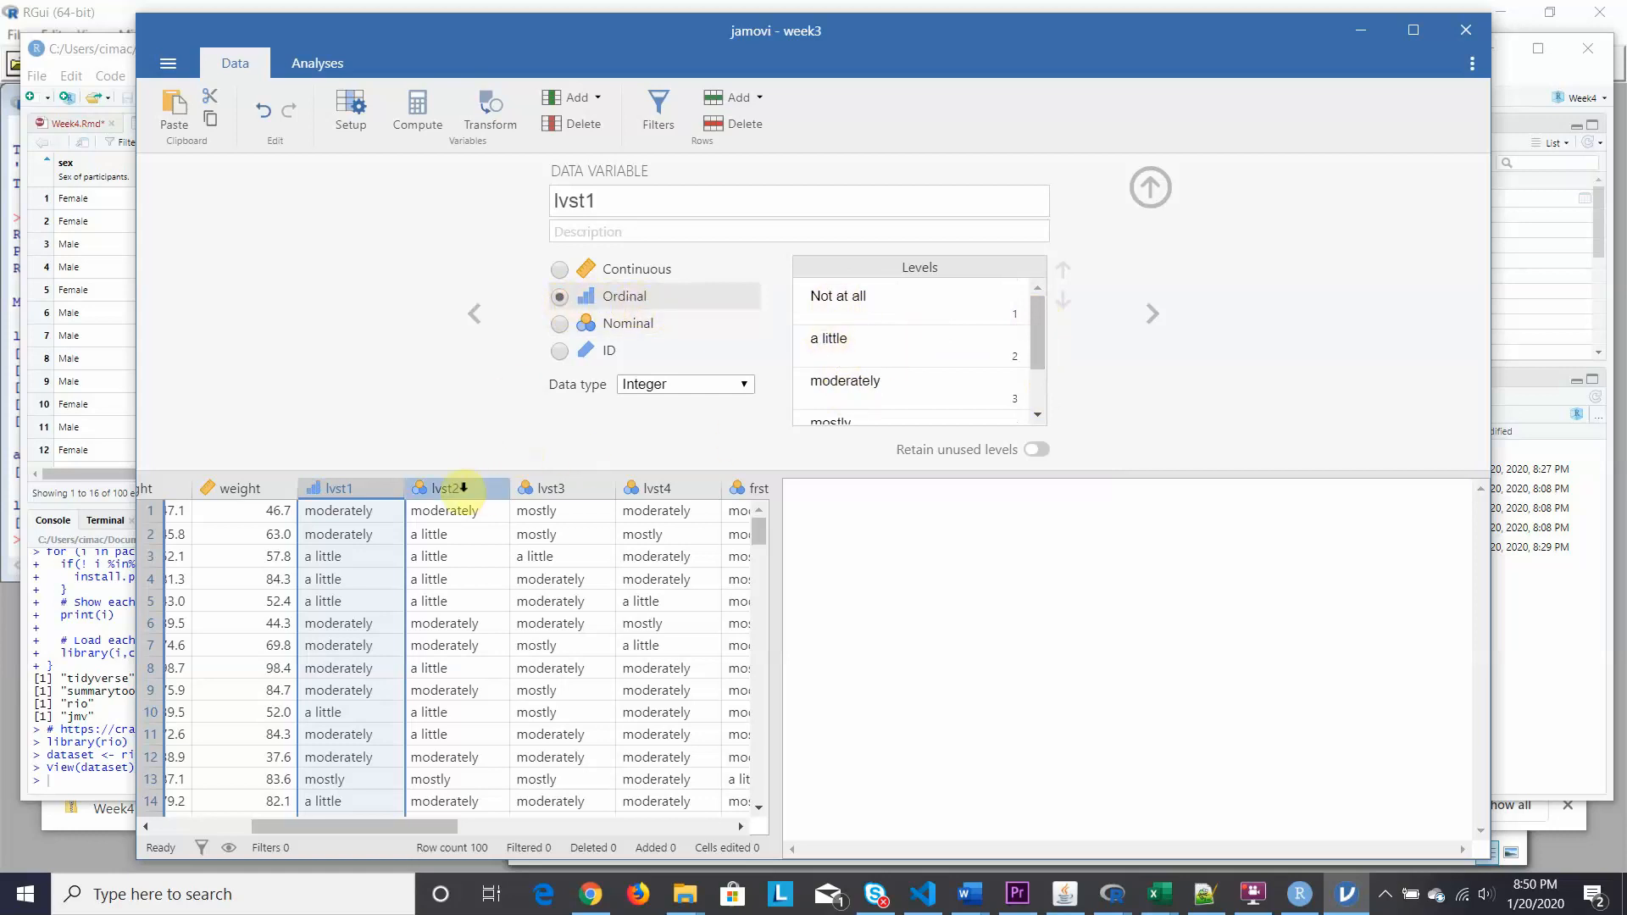
{"action": "left_click", "coordinate": [458, 487]}
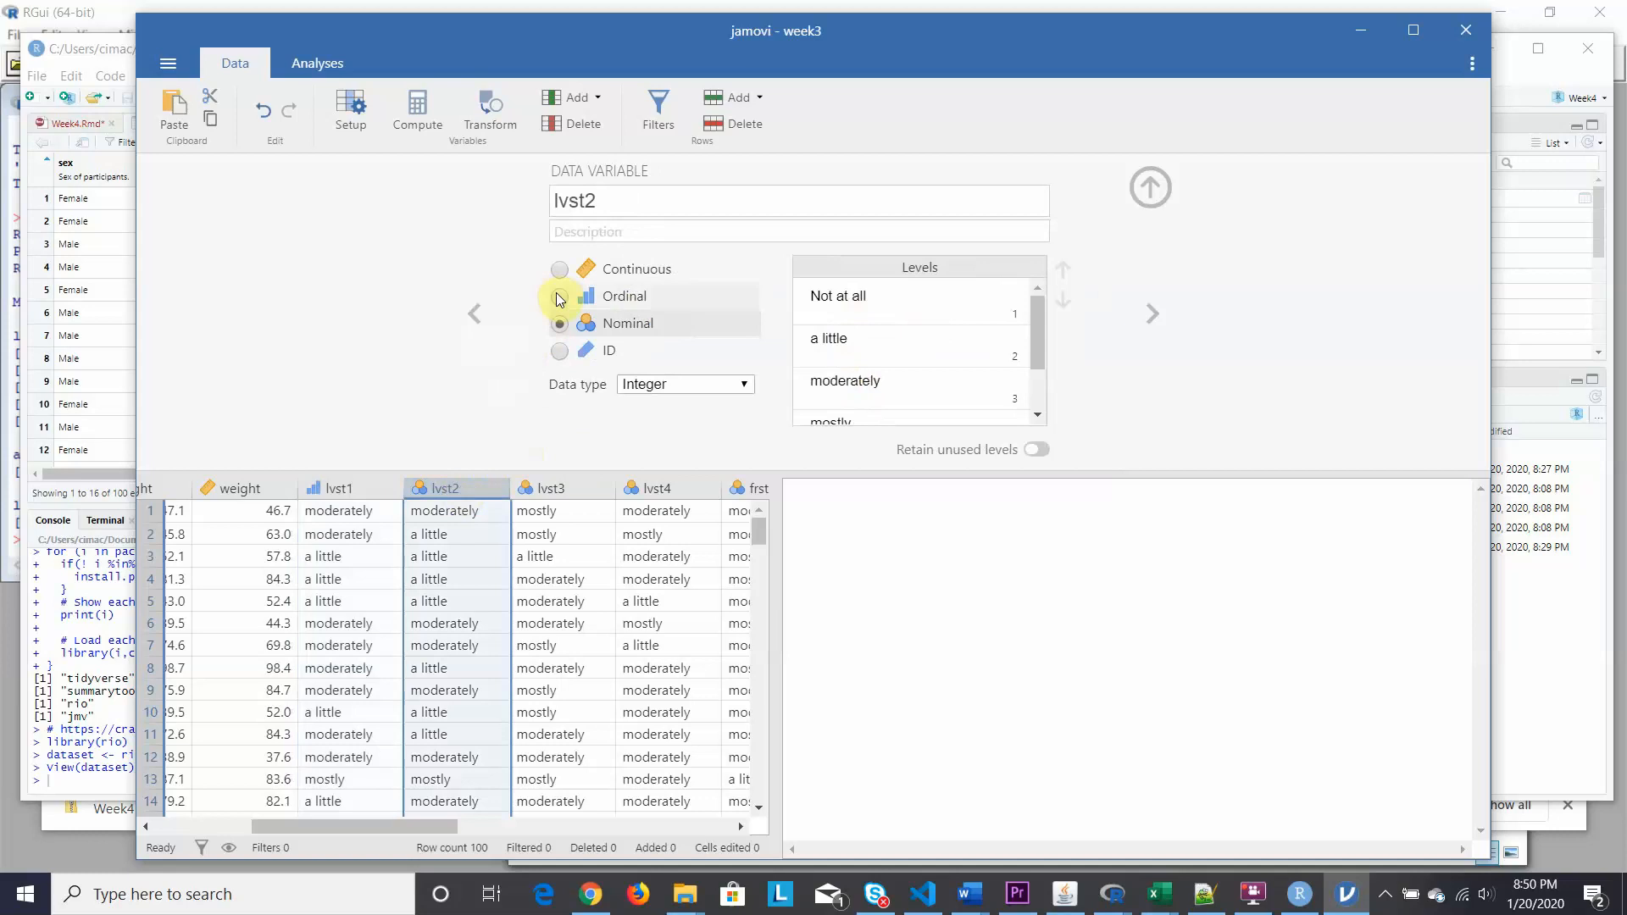
{"action": "left_click", "coordinate": [559, 297]}
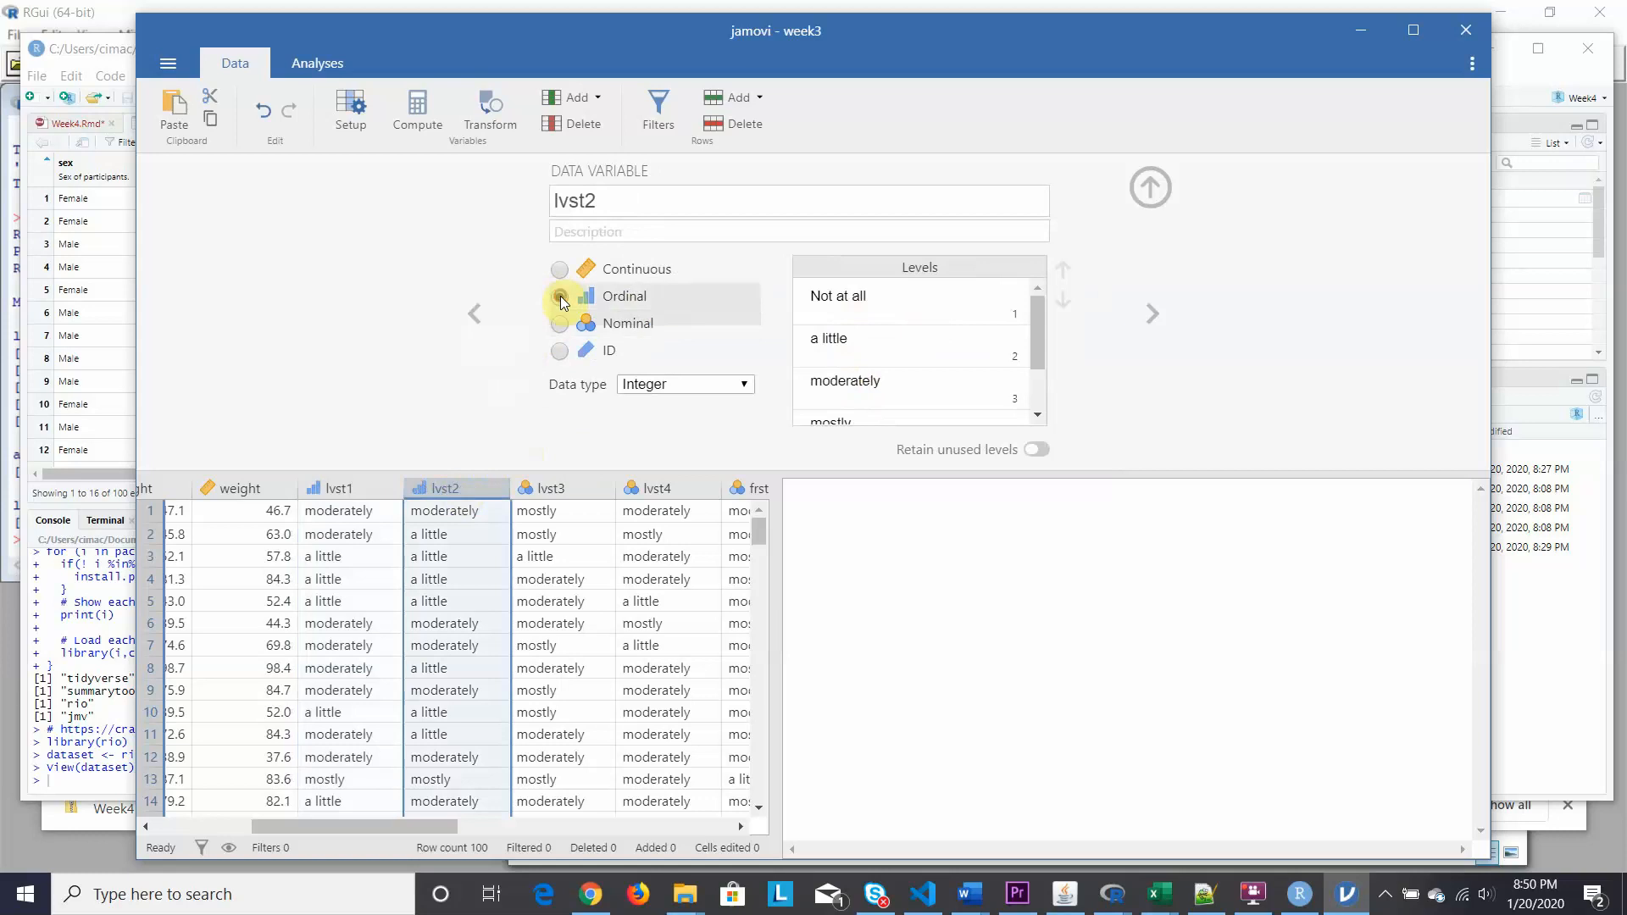
{"action": "left_click", "coordinate": [551, 488]}
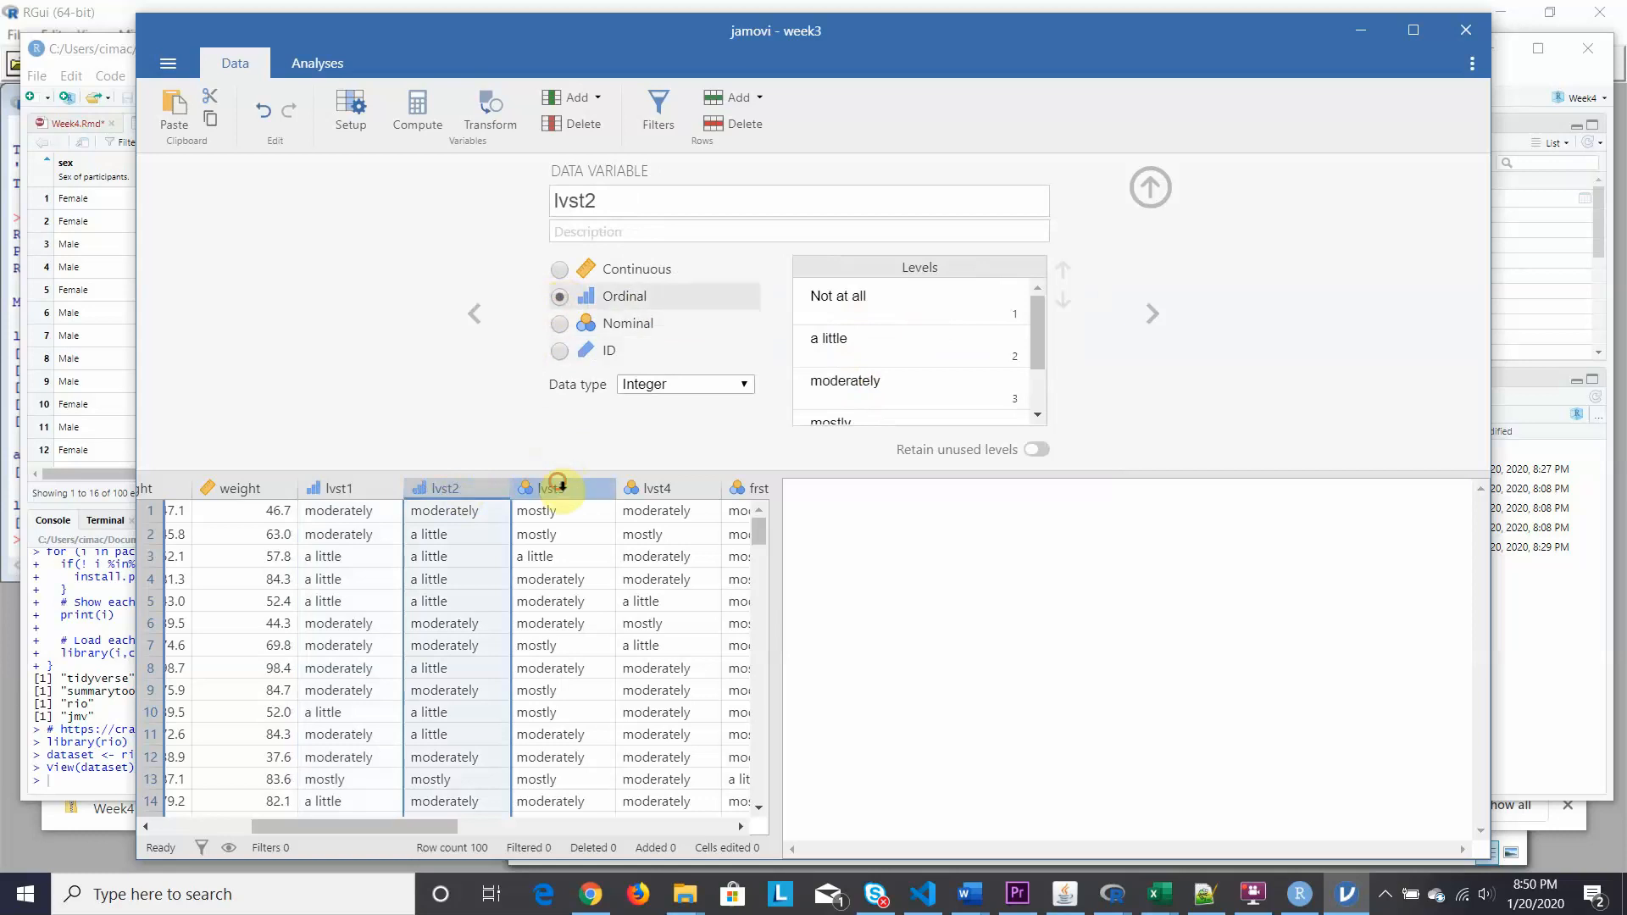
{"action": "left_click", "coordinate": [559, 299]}
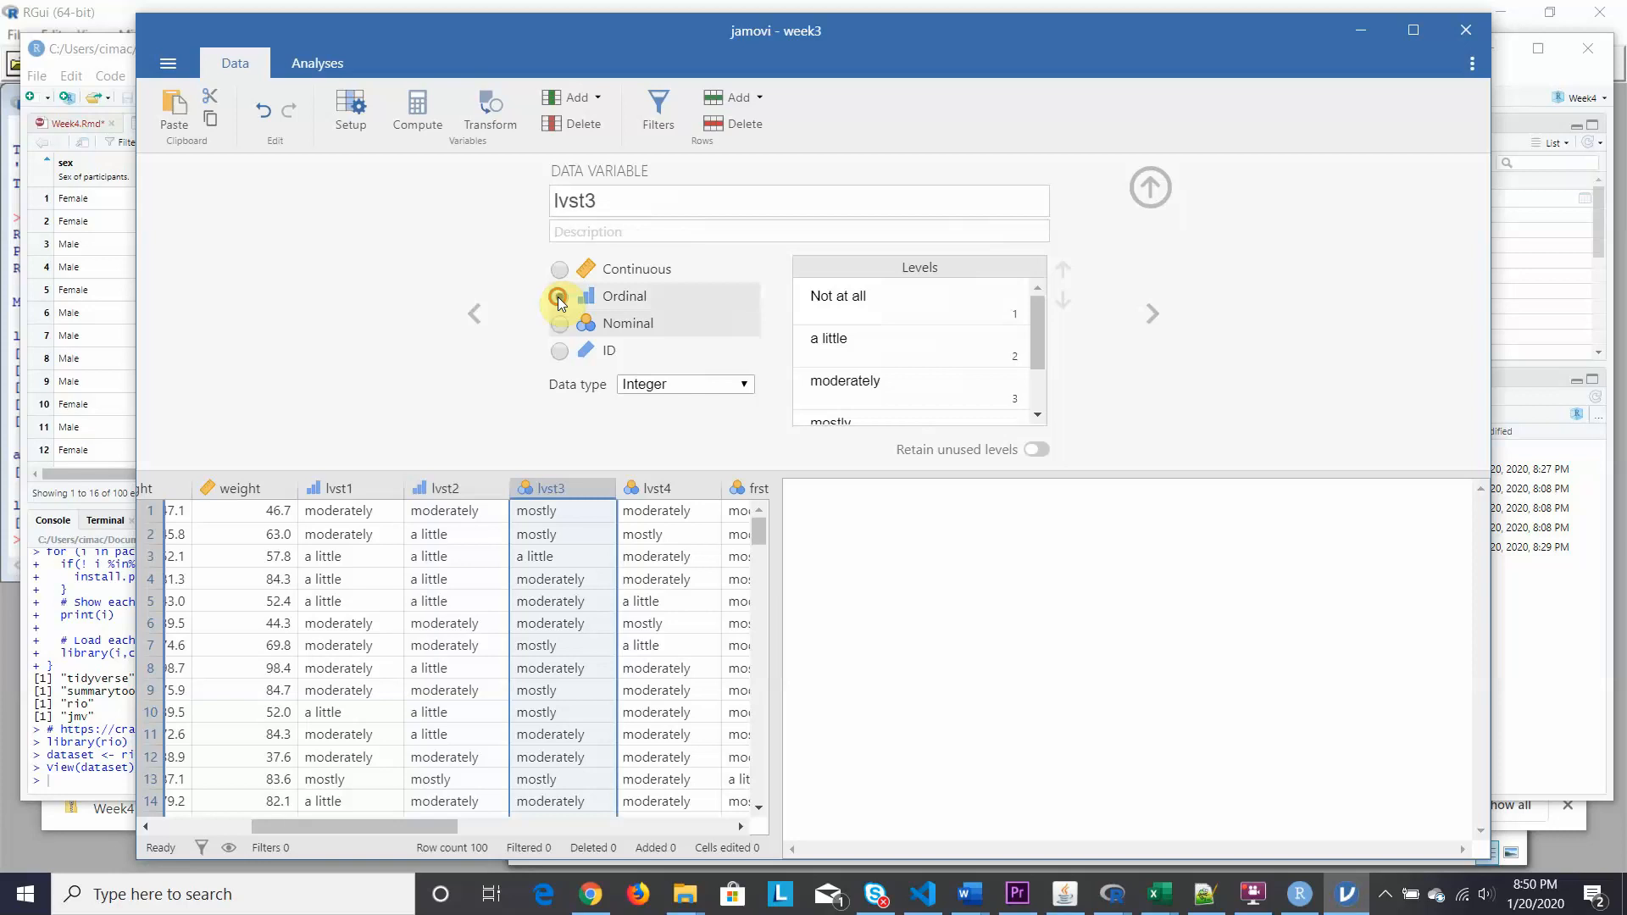
{"action": "left_click", "coordinate": [660, 486]}
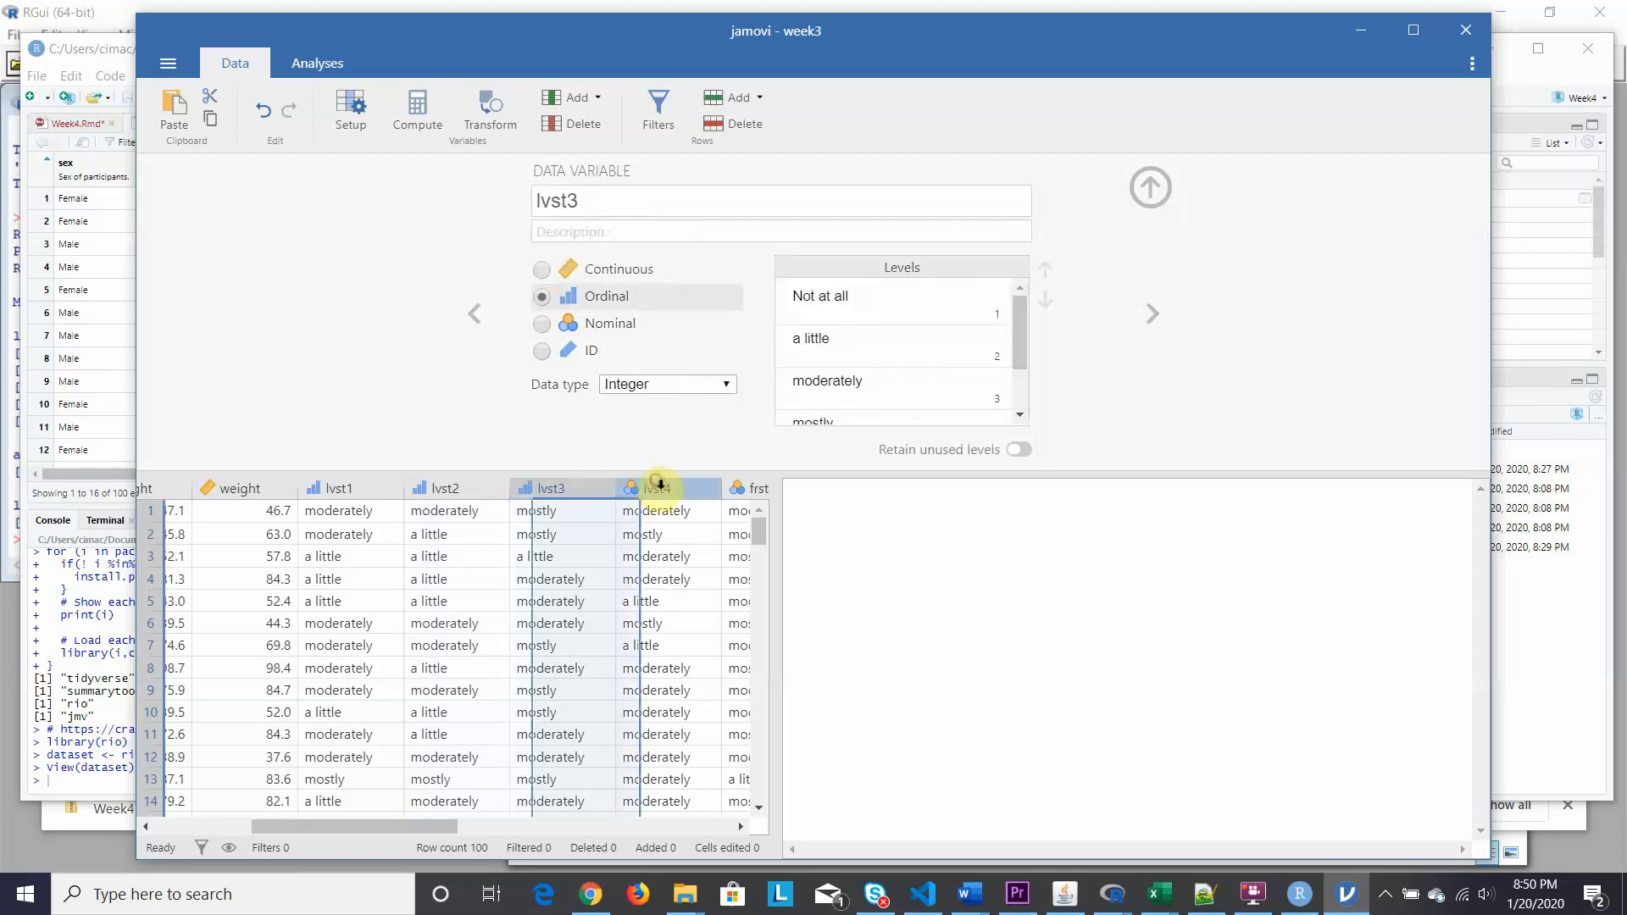
{"action": "left_click", "coordinate": [559, 296]}
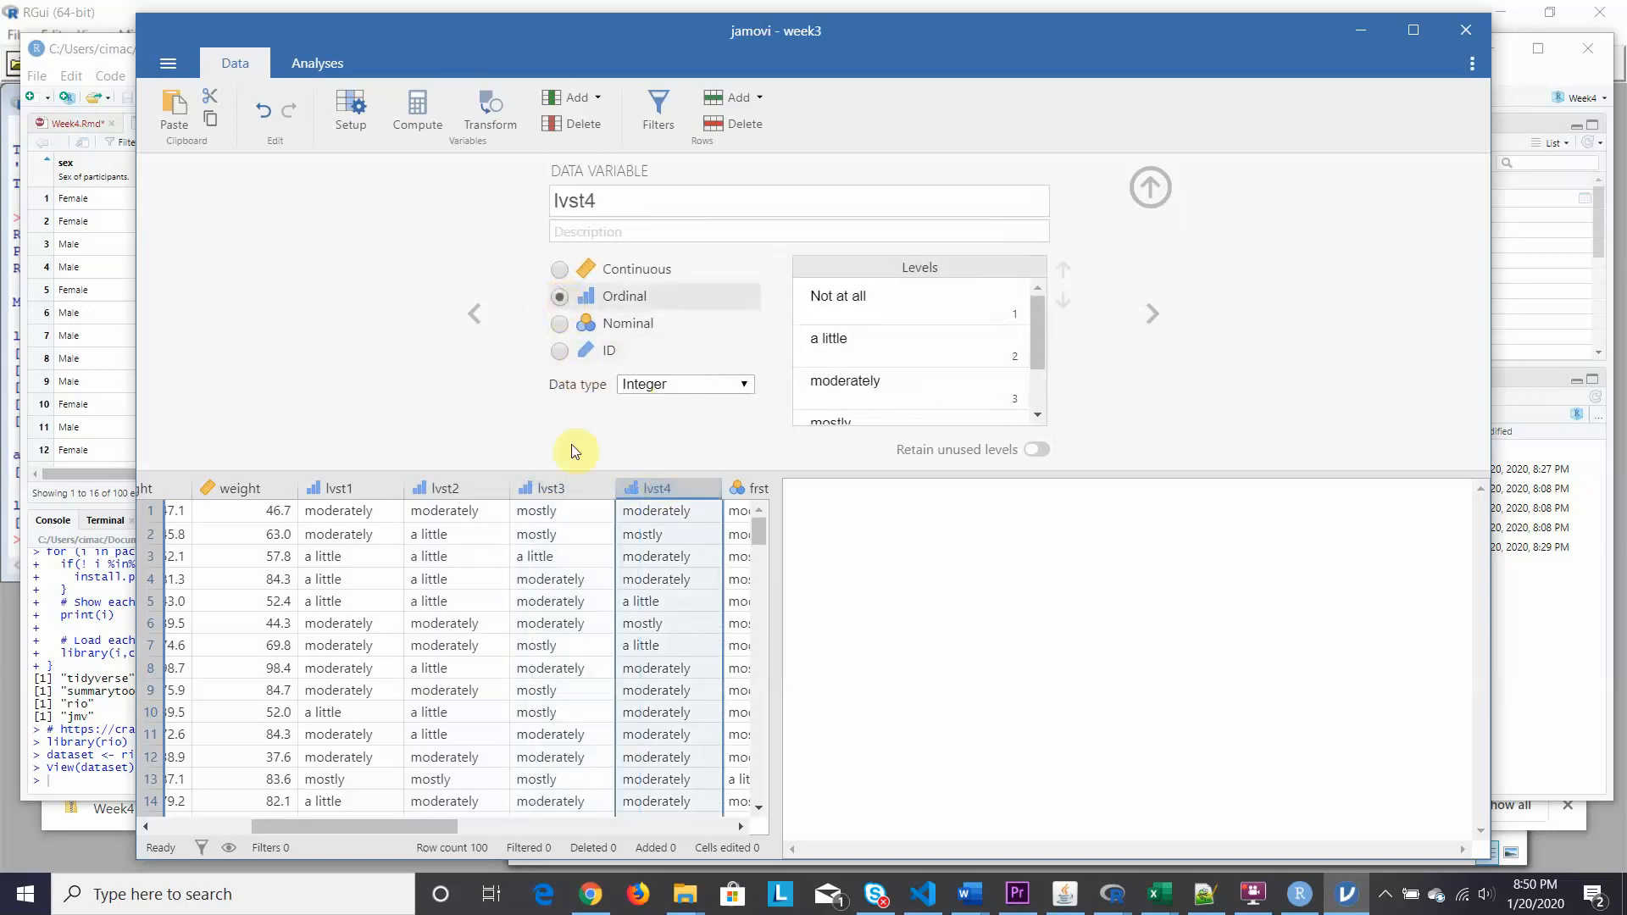
Make frst1, frst2 and frst3 Ordinal as well.
{"action": "left_click_drag", "start_coordinate": [412, 828], "coordinate": [556, 828]}
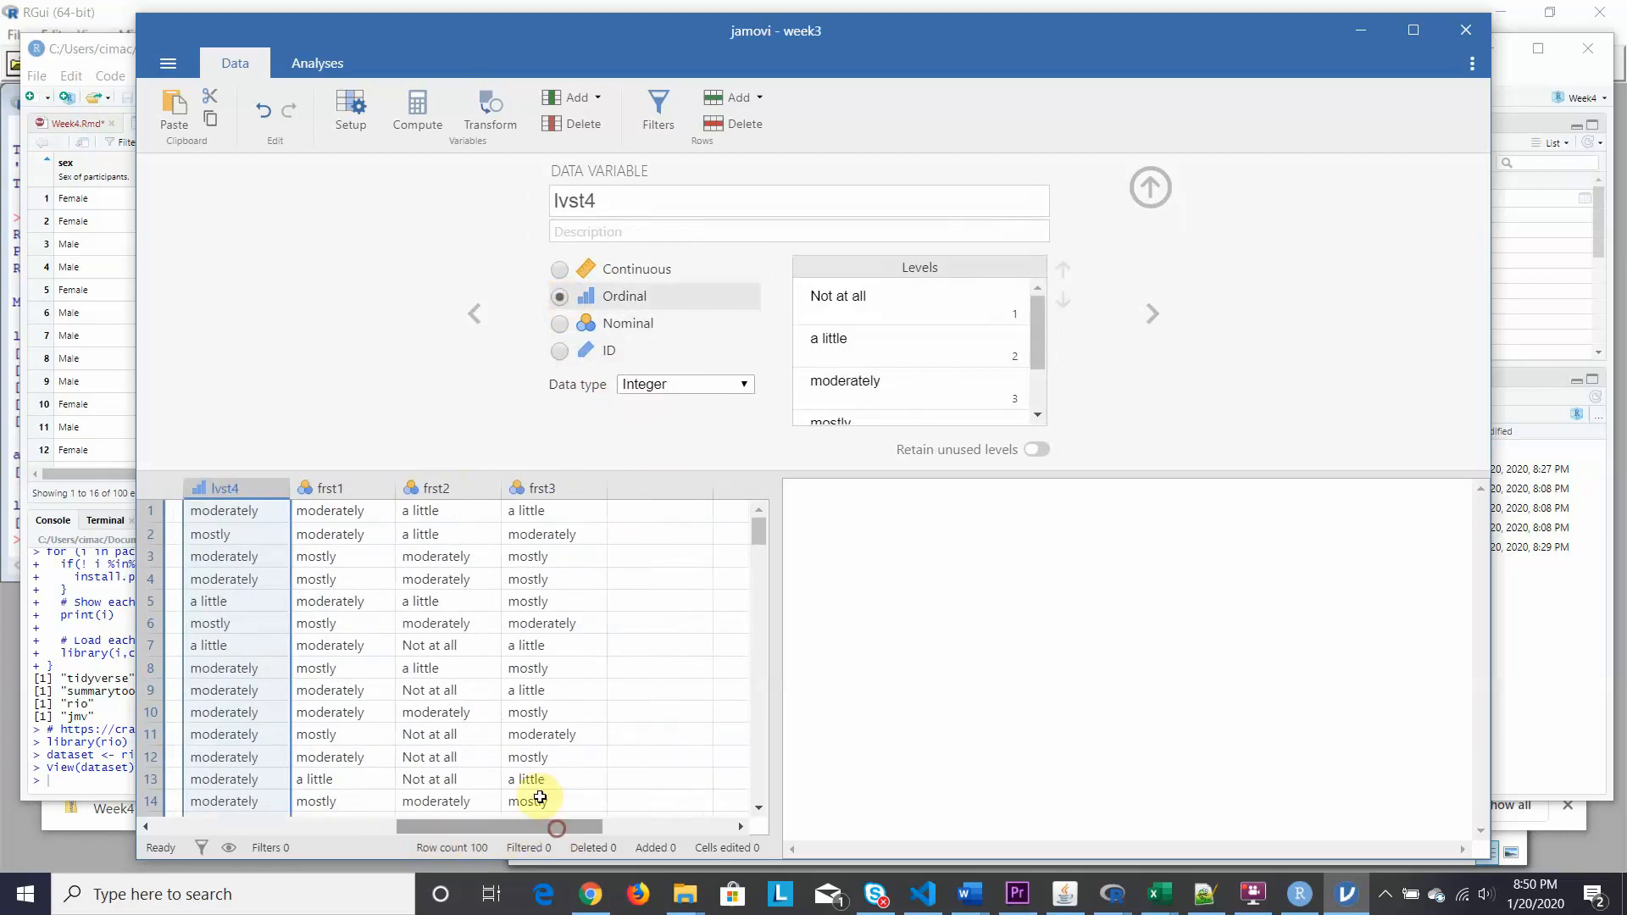
{"action": "left_click", "coordinate": [343, 489]}
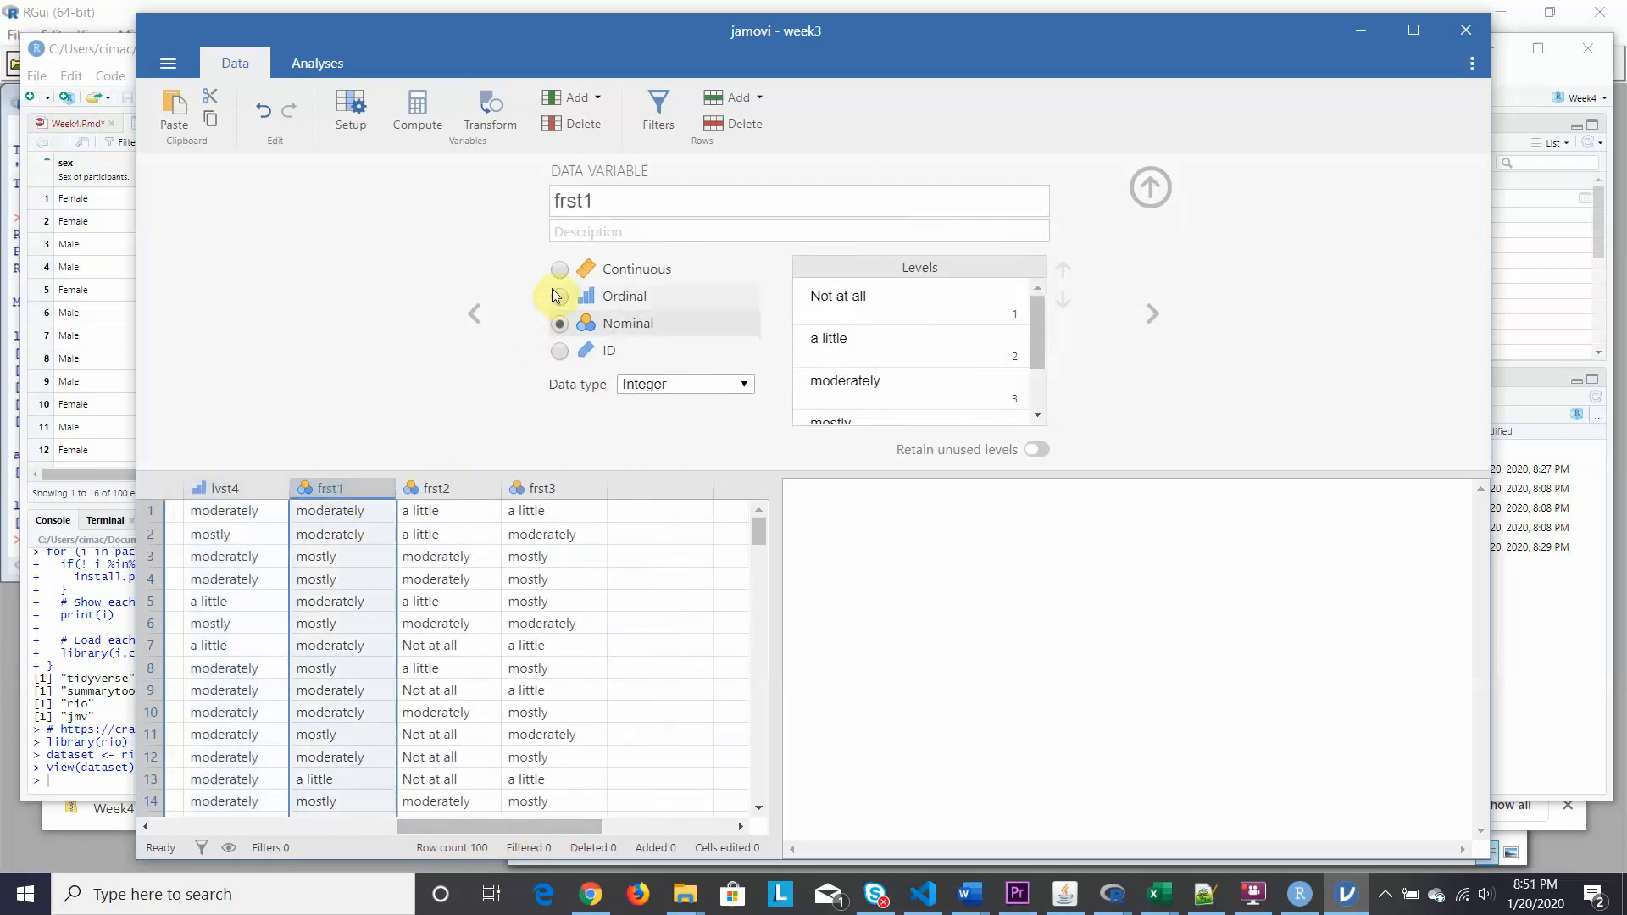
{"action": "left_click", "coordinate": [560, 297]}
{"action": "left_click", "coordinate": [435, 488]}
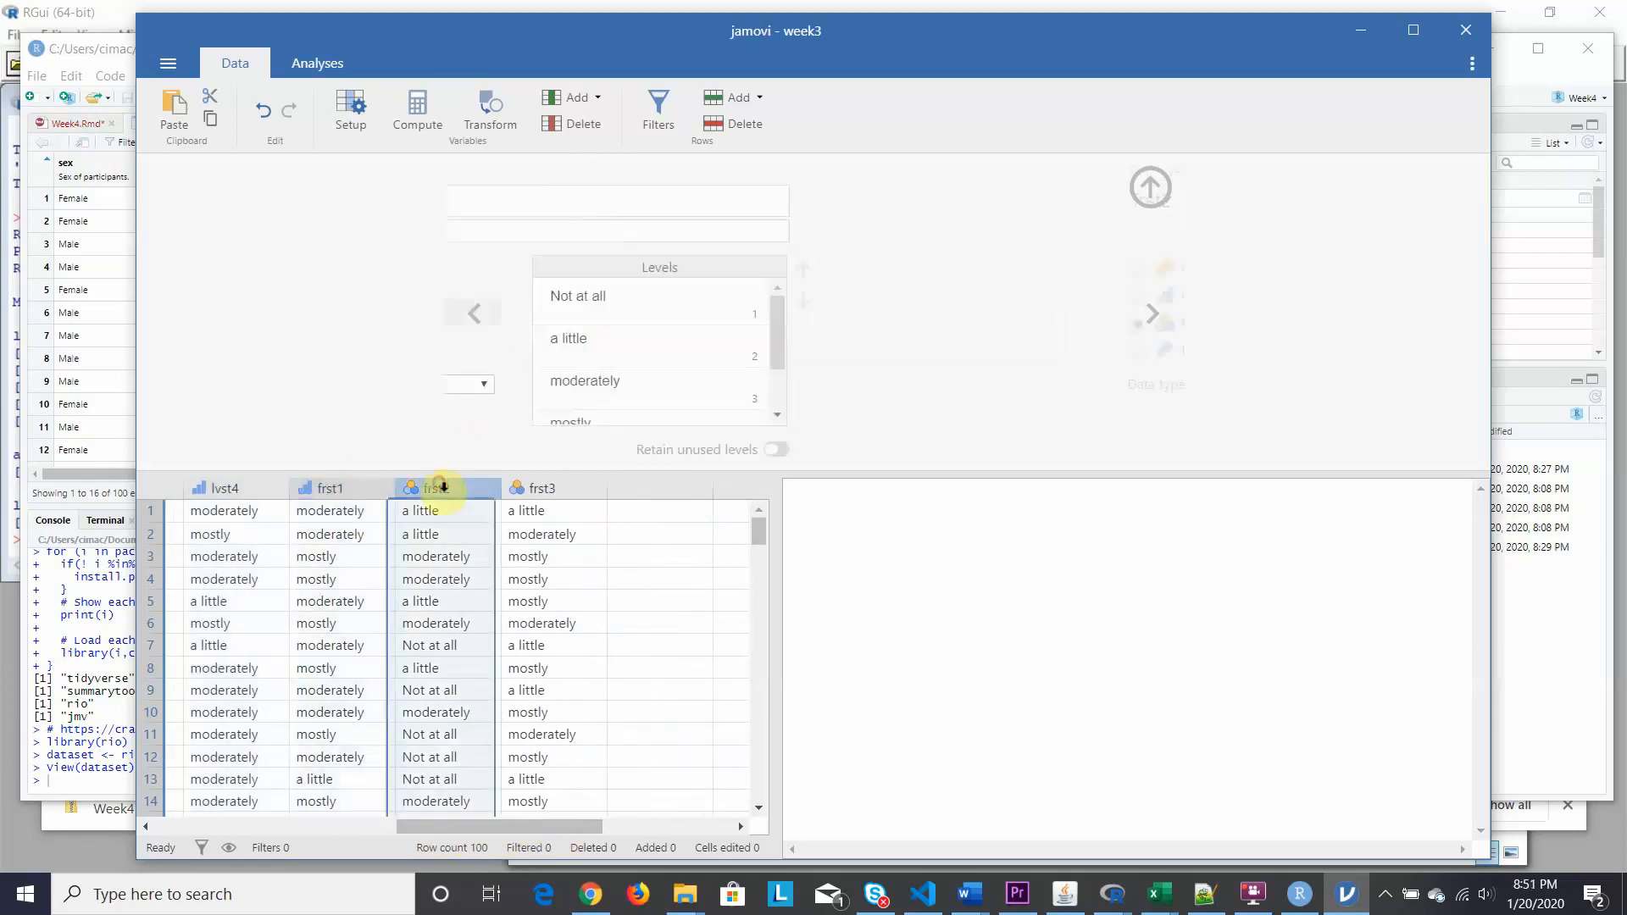
{"action": "left_click", "coordinate": [560, 297]}
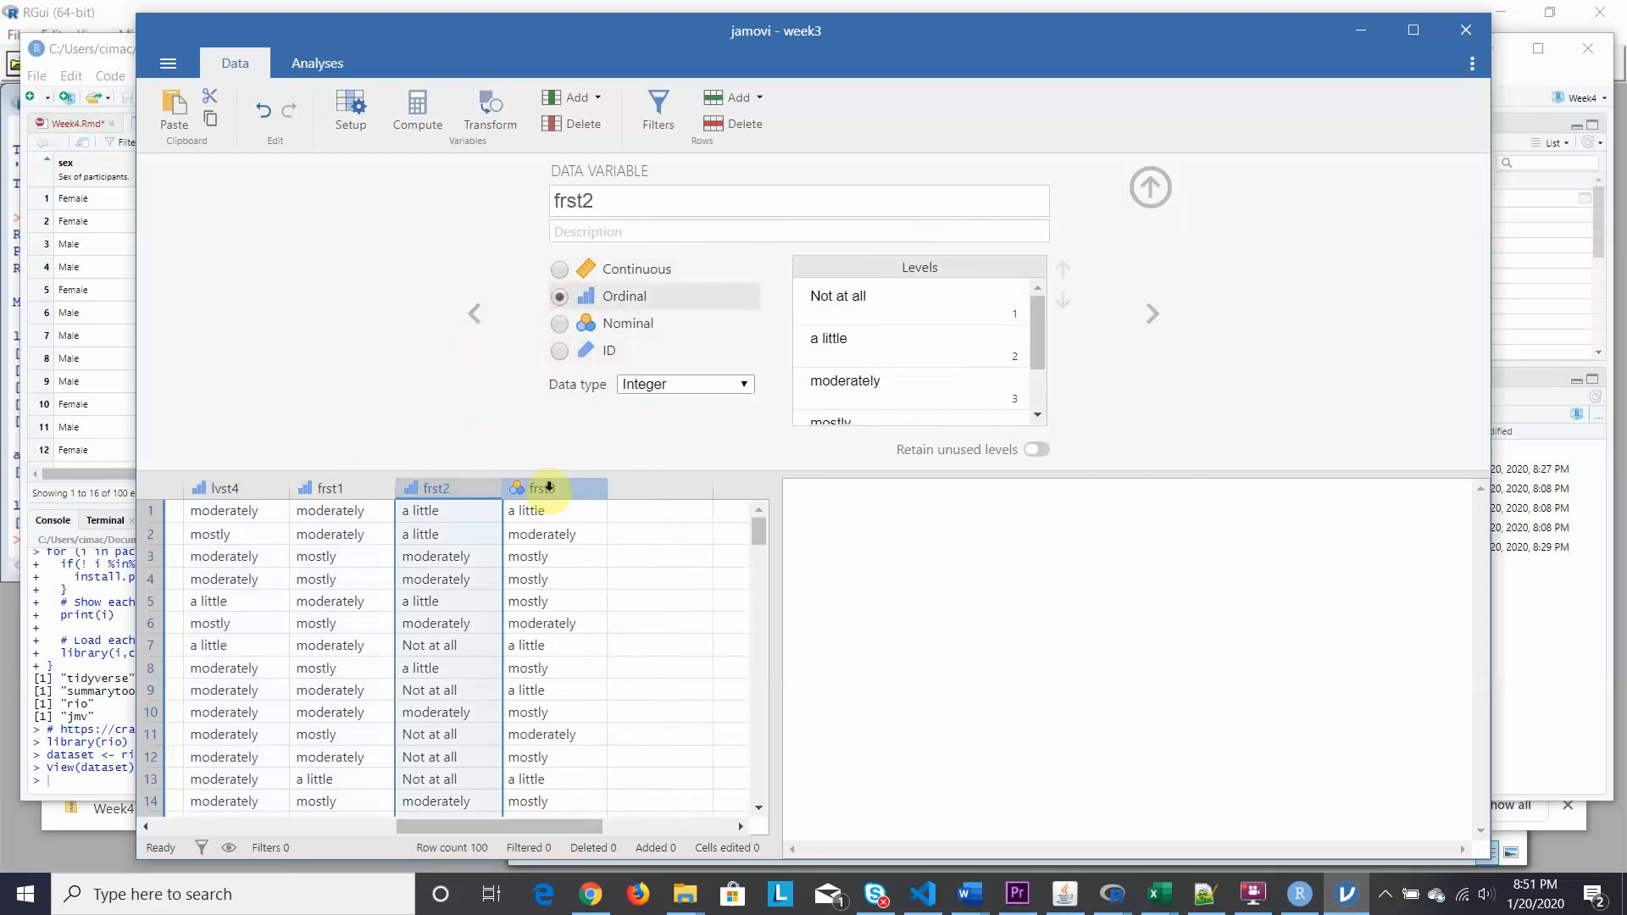
{"action": "left_click", "coordinate": [548, 489]}
{"action": "left_click", "coordinate": [559, 297]}
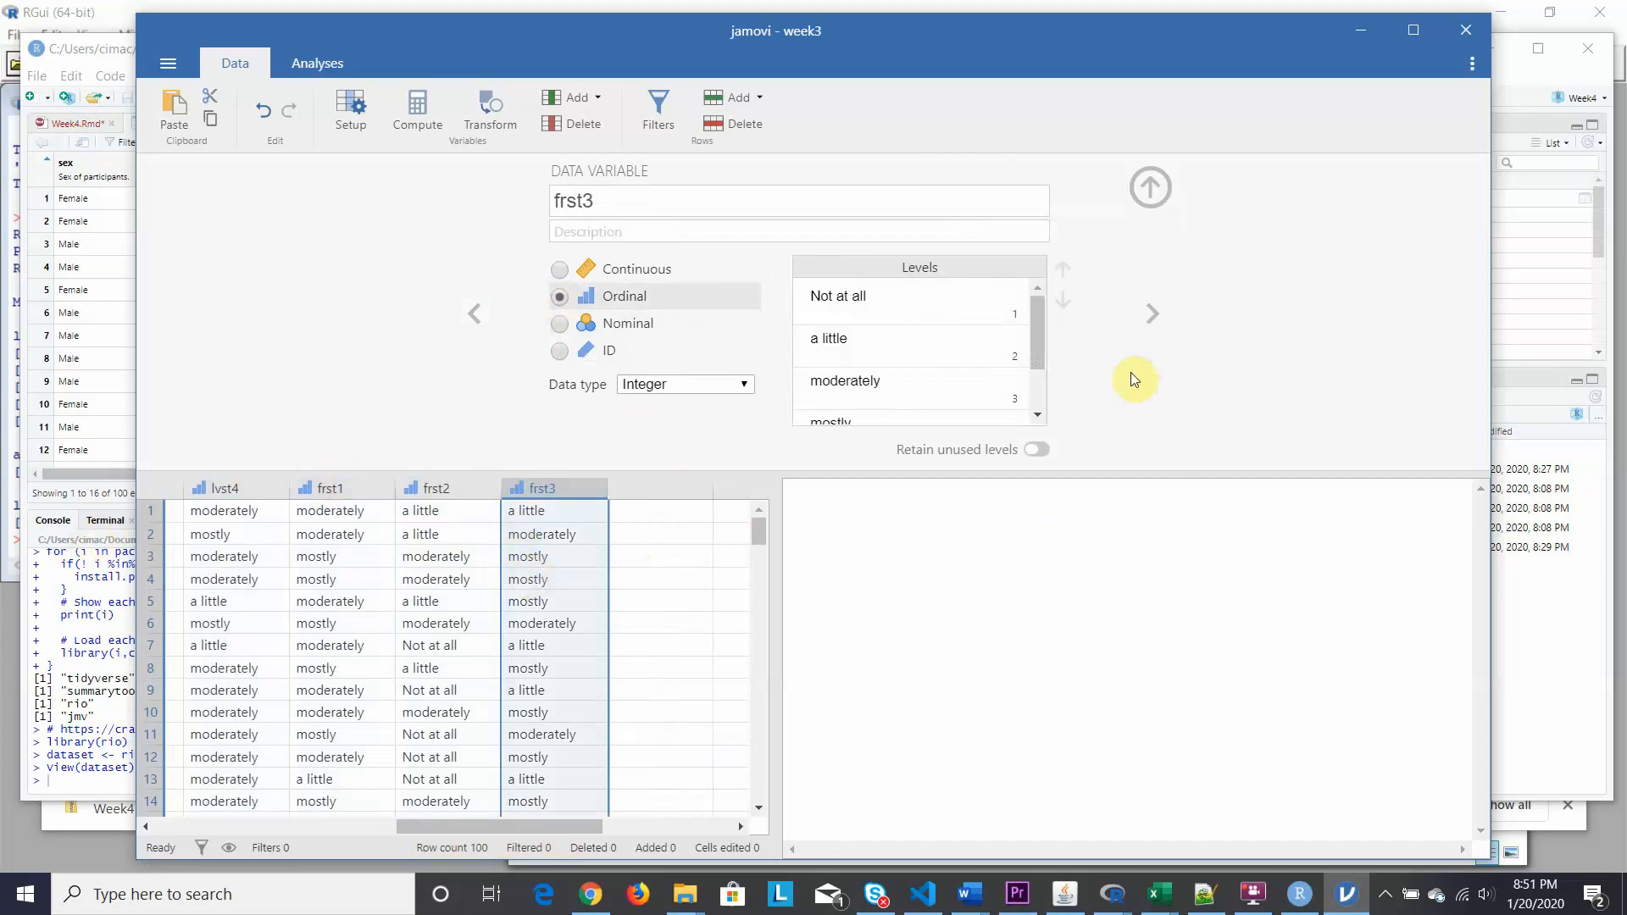
{"action": "left_click", "coordinate": [663, 486]}
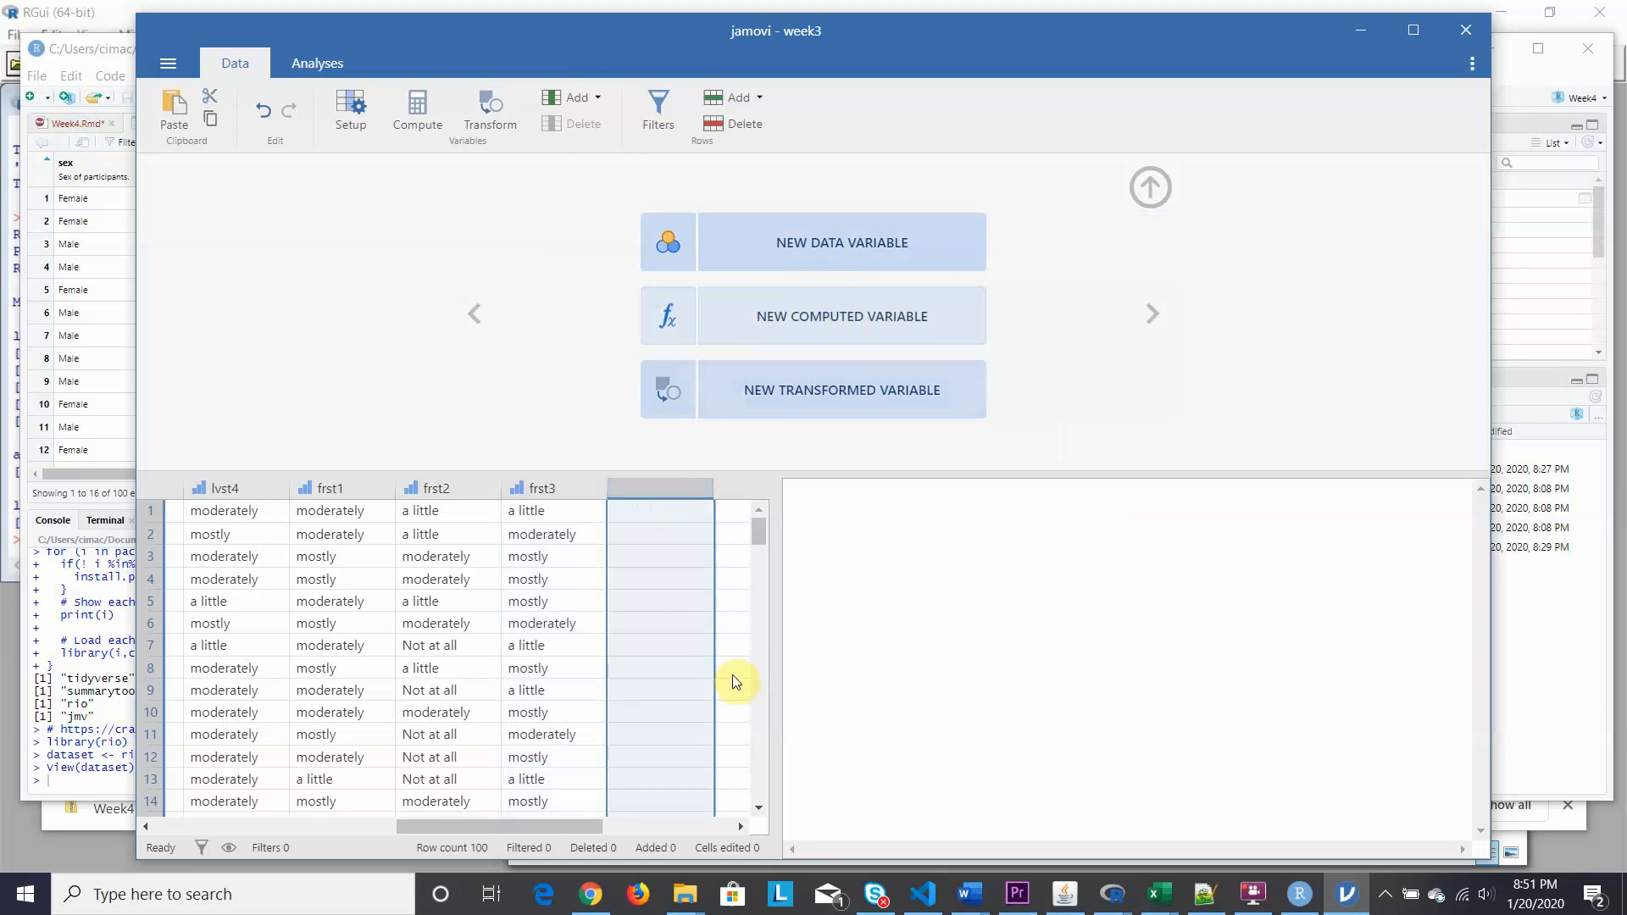
{"action": "left_click", "coordinate": [552, 827]}
{"action": "left_click_drag", "start_coordinate": [551, 824], "coordinate": [338, 815]}
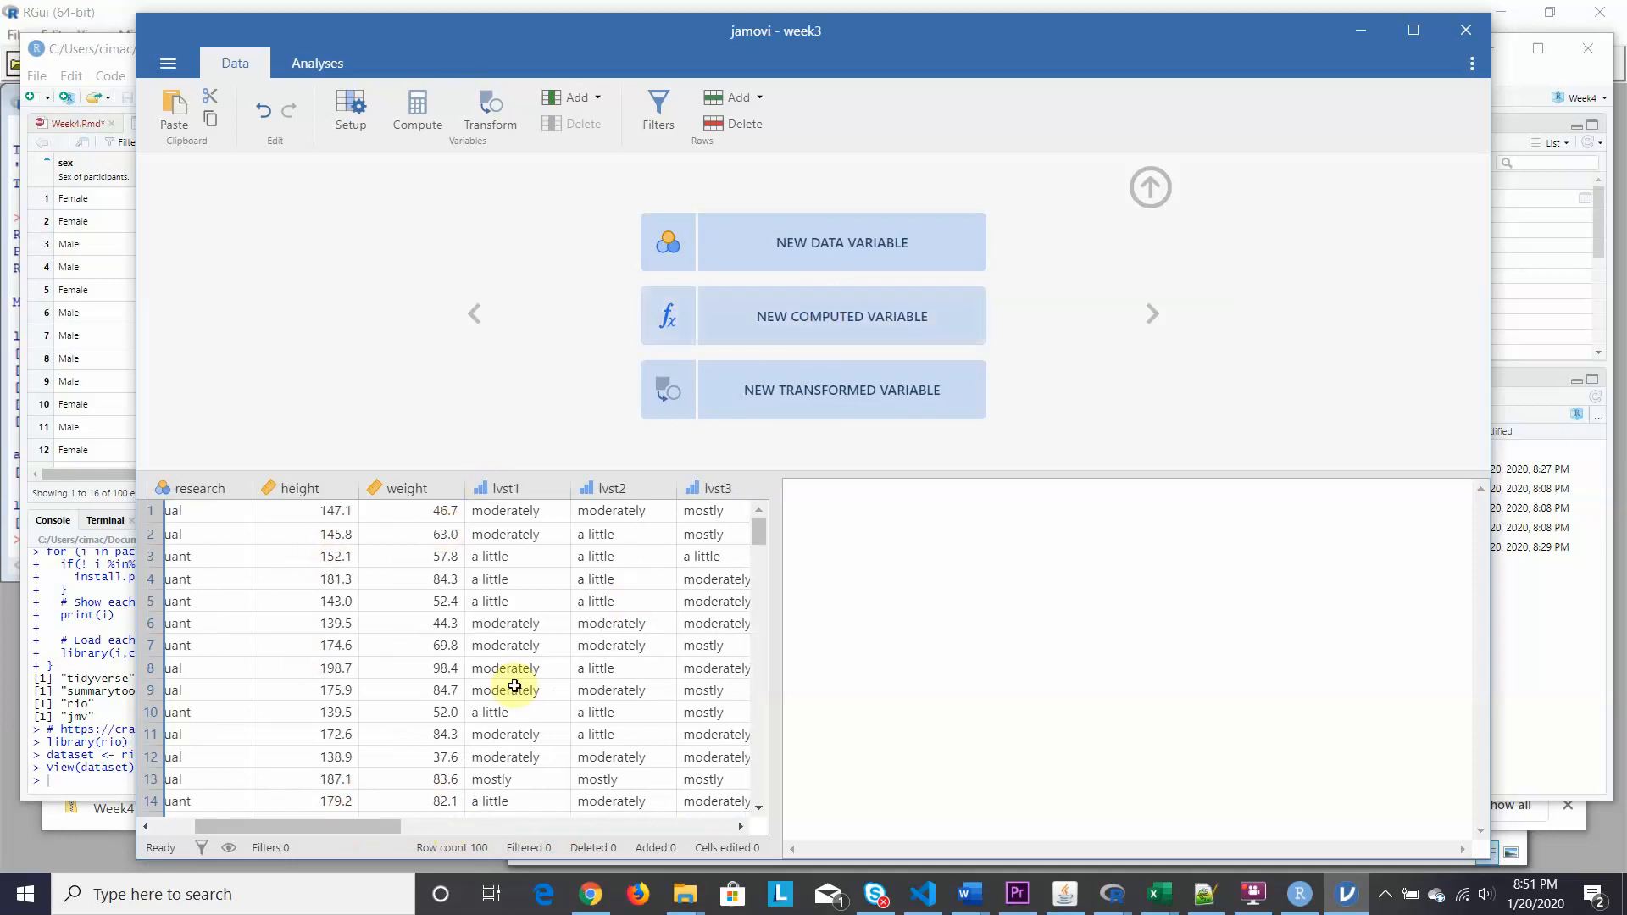
{"action": "left_click_drag", "start_coordinate": [373, 827], "coordinate": [649, 821]}
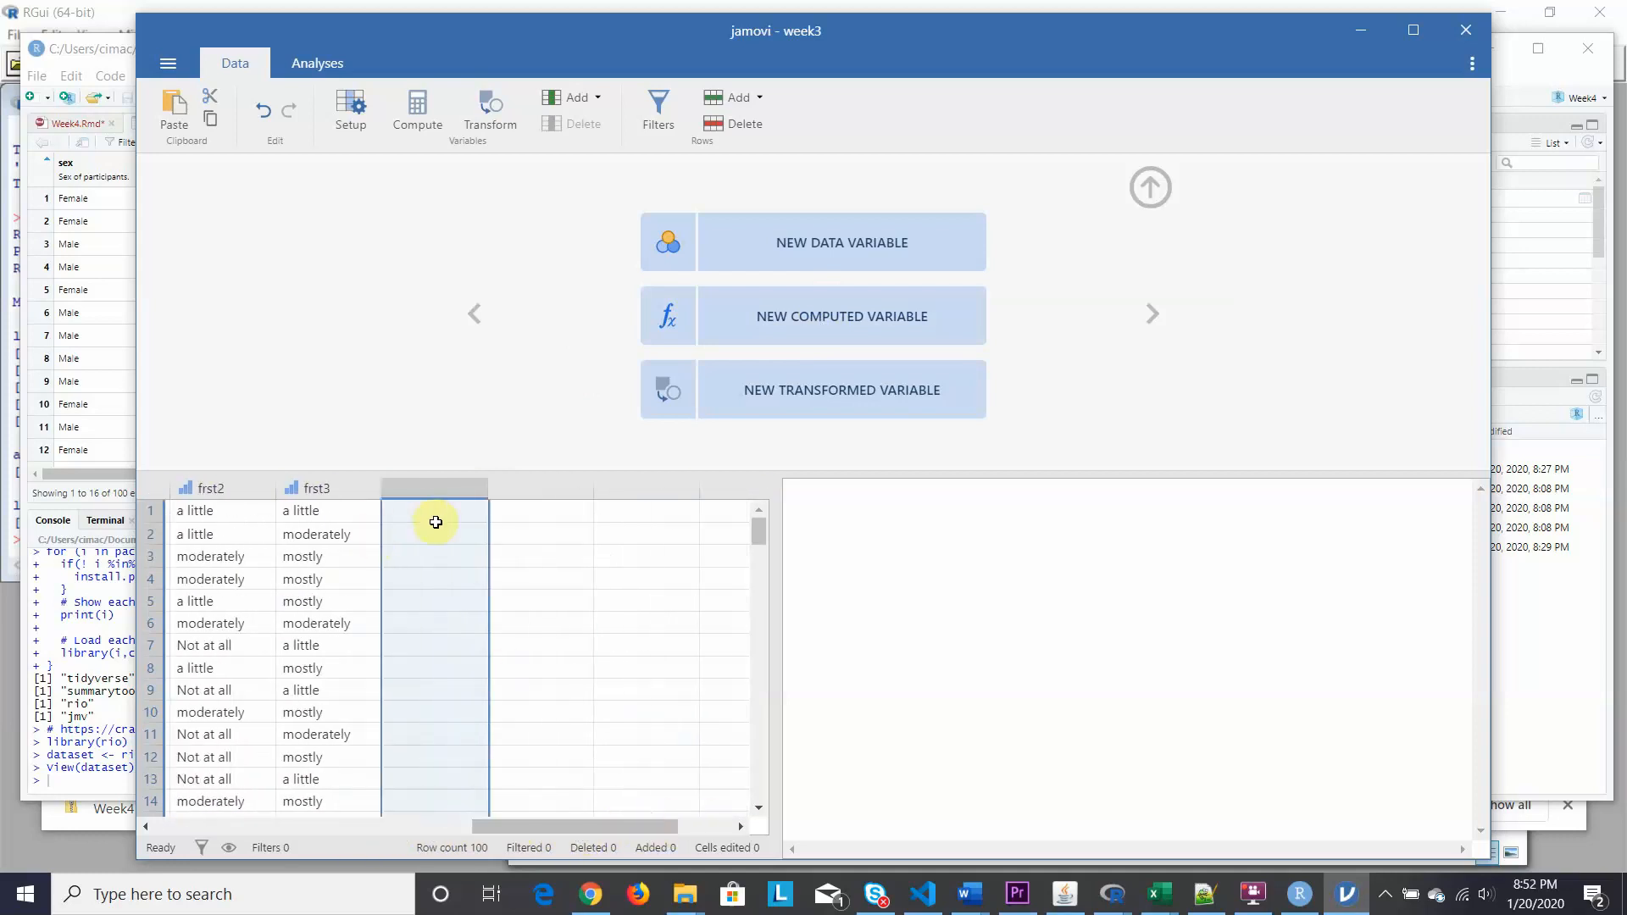
Create a new data variable after frst3 and name it NewTestVar.
{"action": "left_click", "coordinate": [794, 245]}
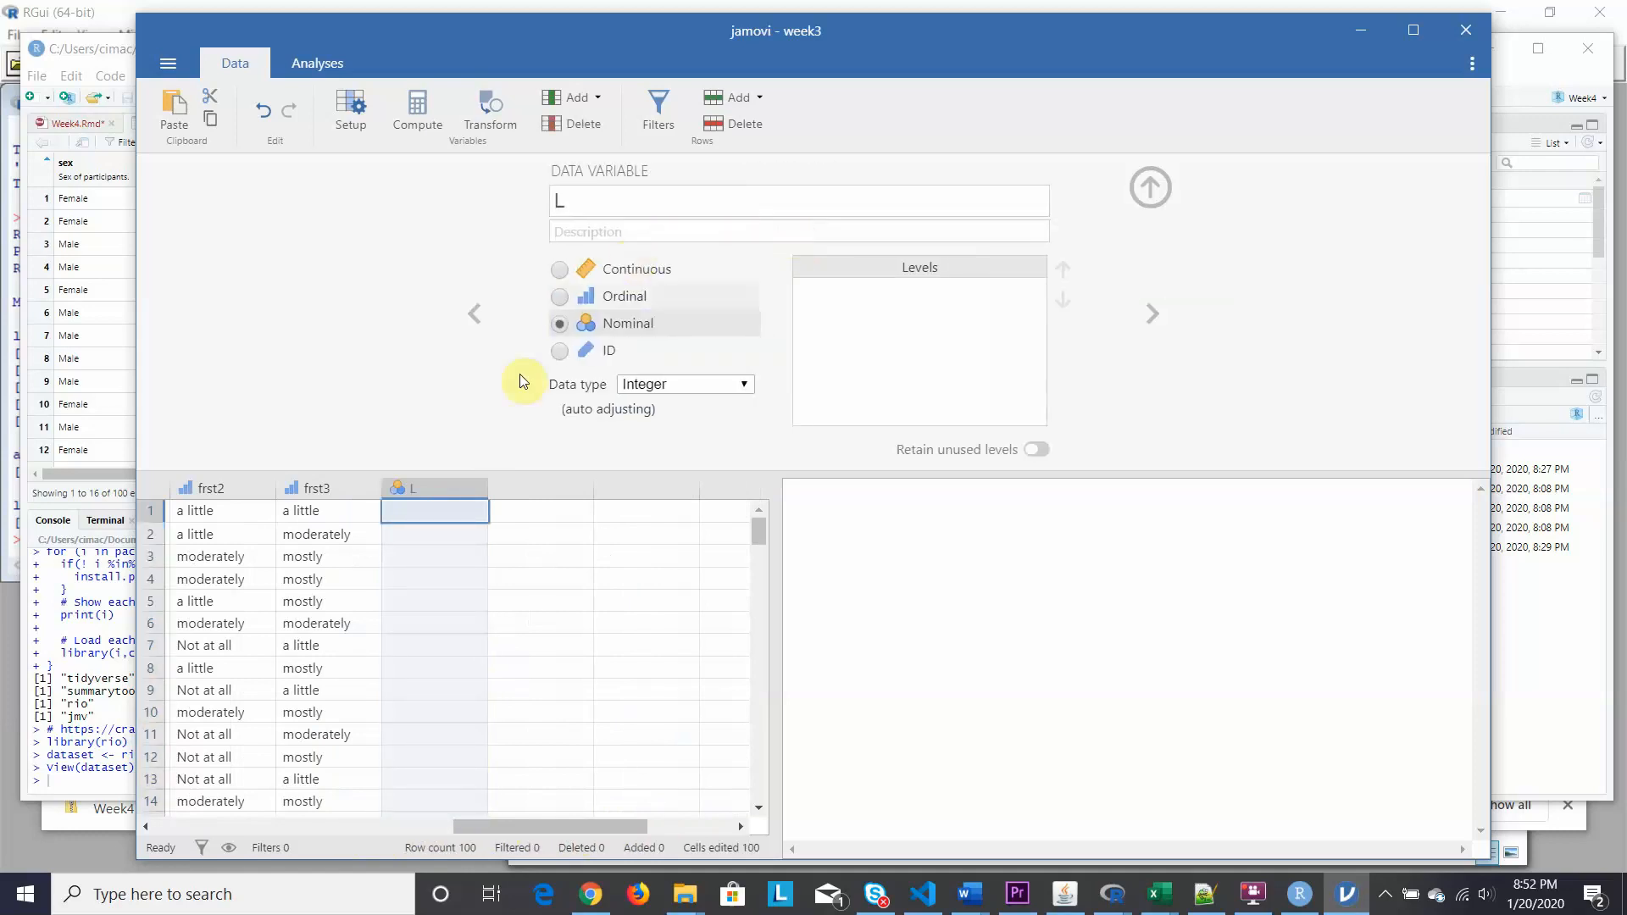
{"action": "left_click", "coordinate": [579, 201]}
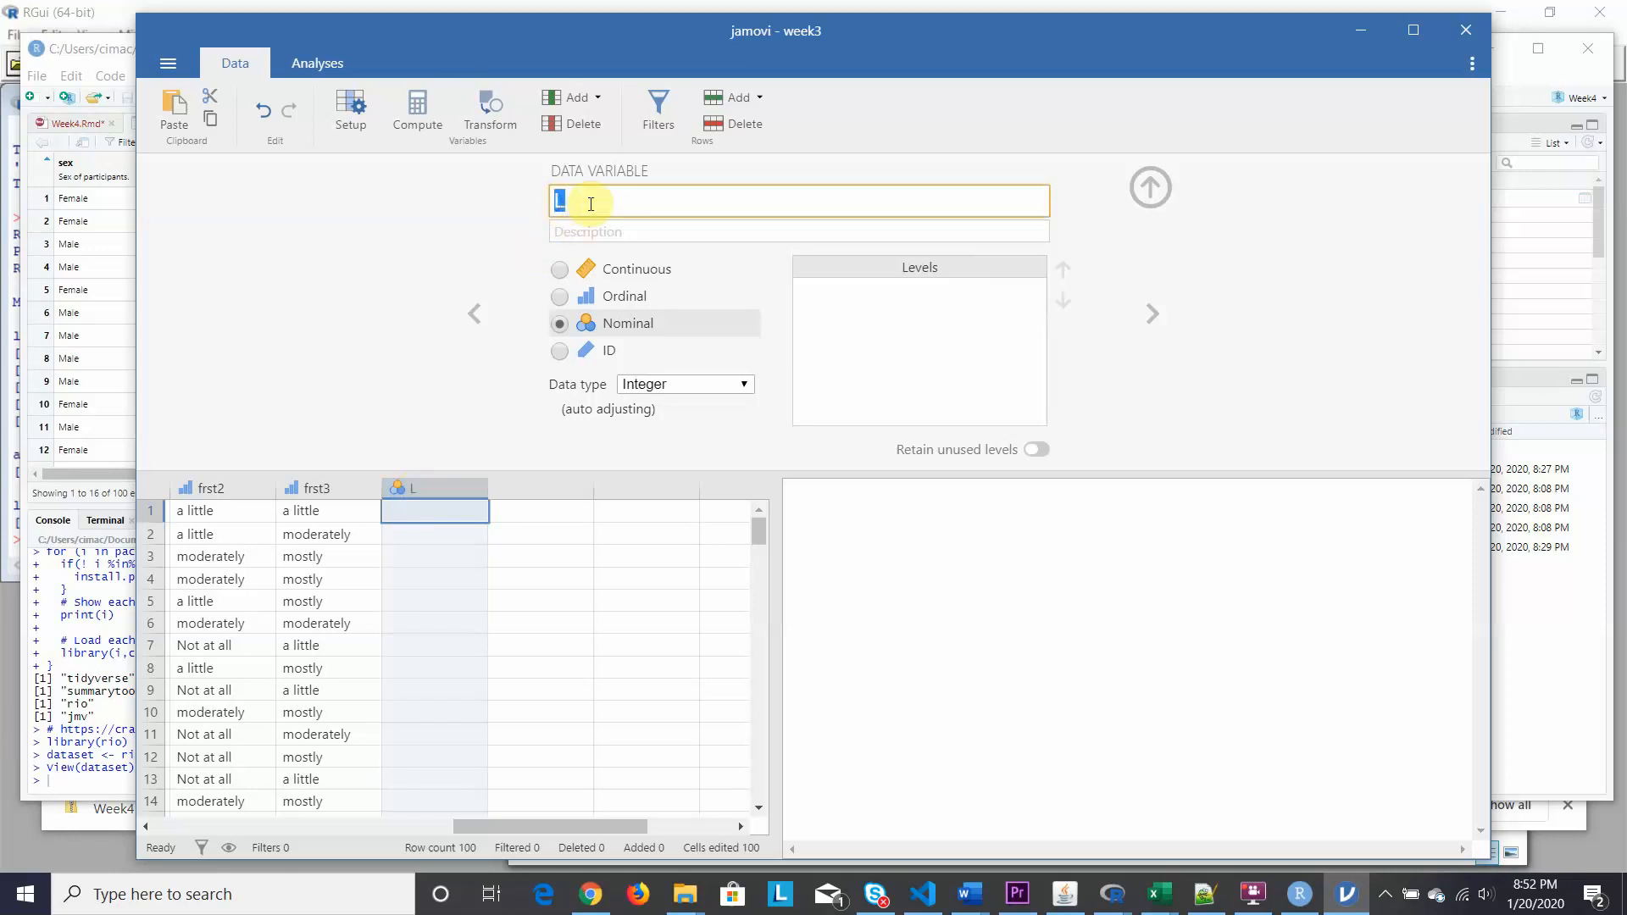
{"action": "type", "text": "T"}
{"action": "key", "text": "BackSpace"}
{"action": "type", "text": "NewTestVa"}
{"action": "key", "text": "BackSpace"}
{"action": "type", "text": "ar"}
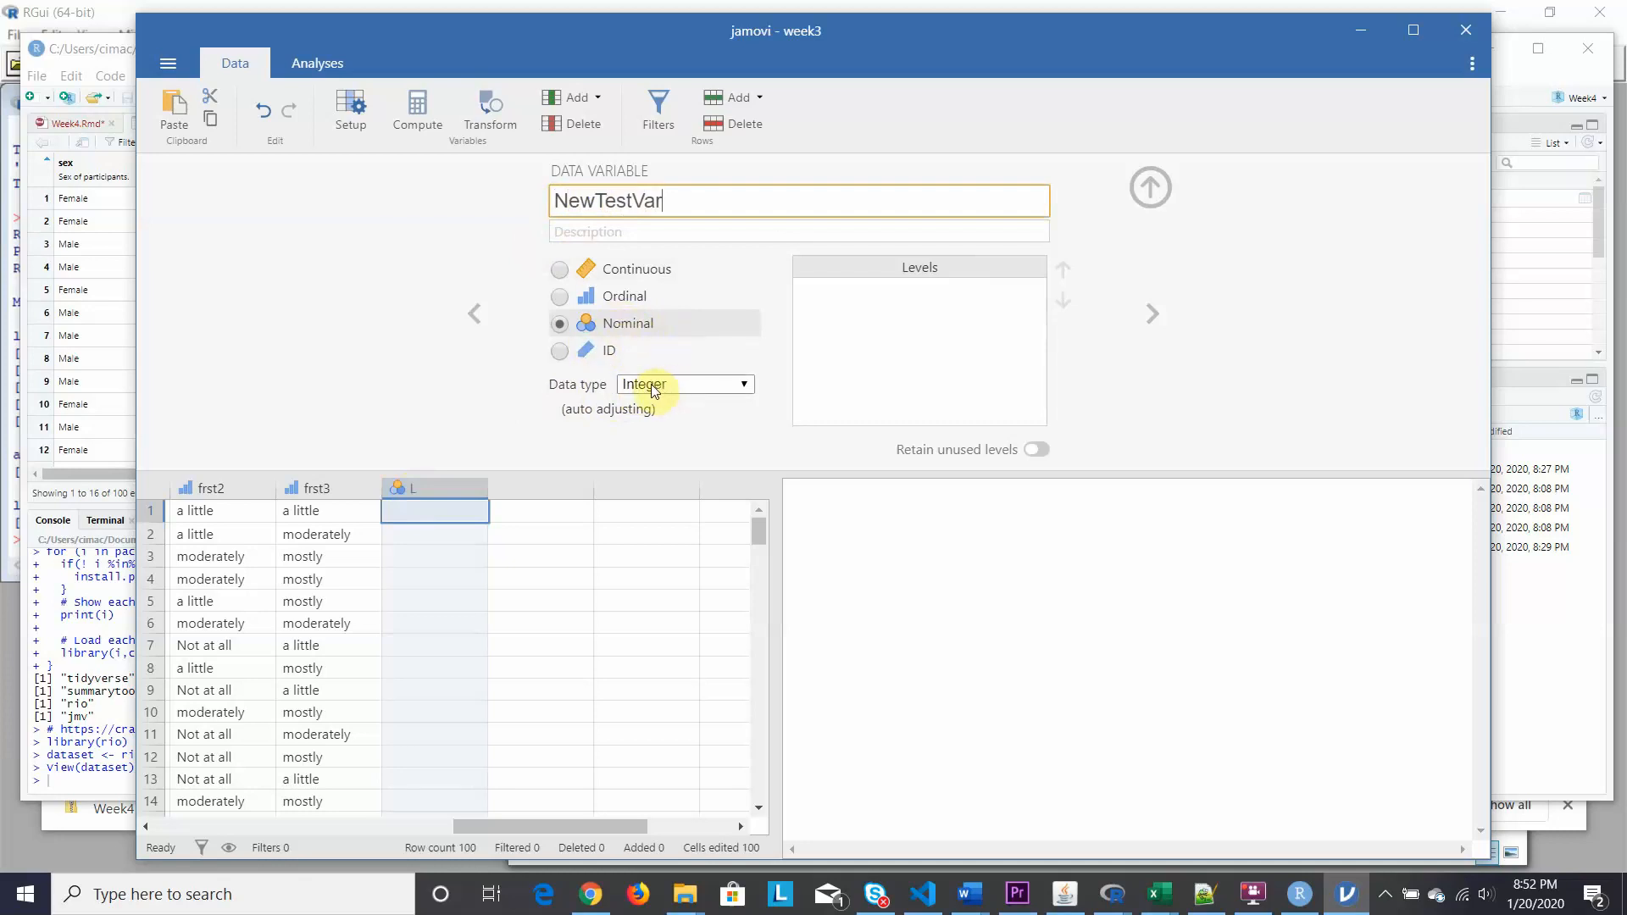
{"action": "left_click", "coordinate": [408, 511]}
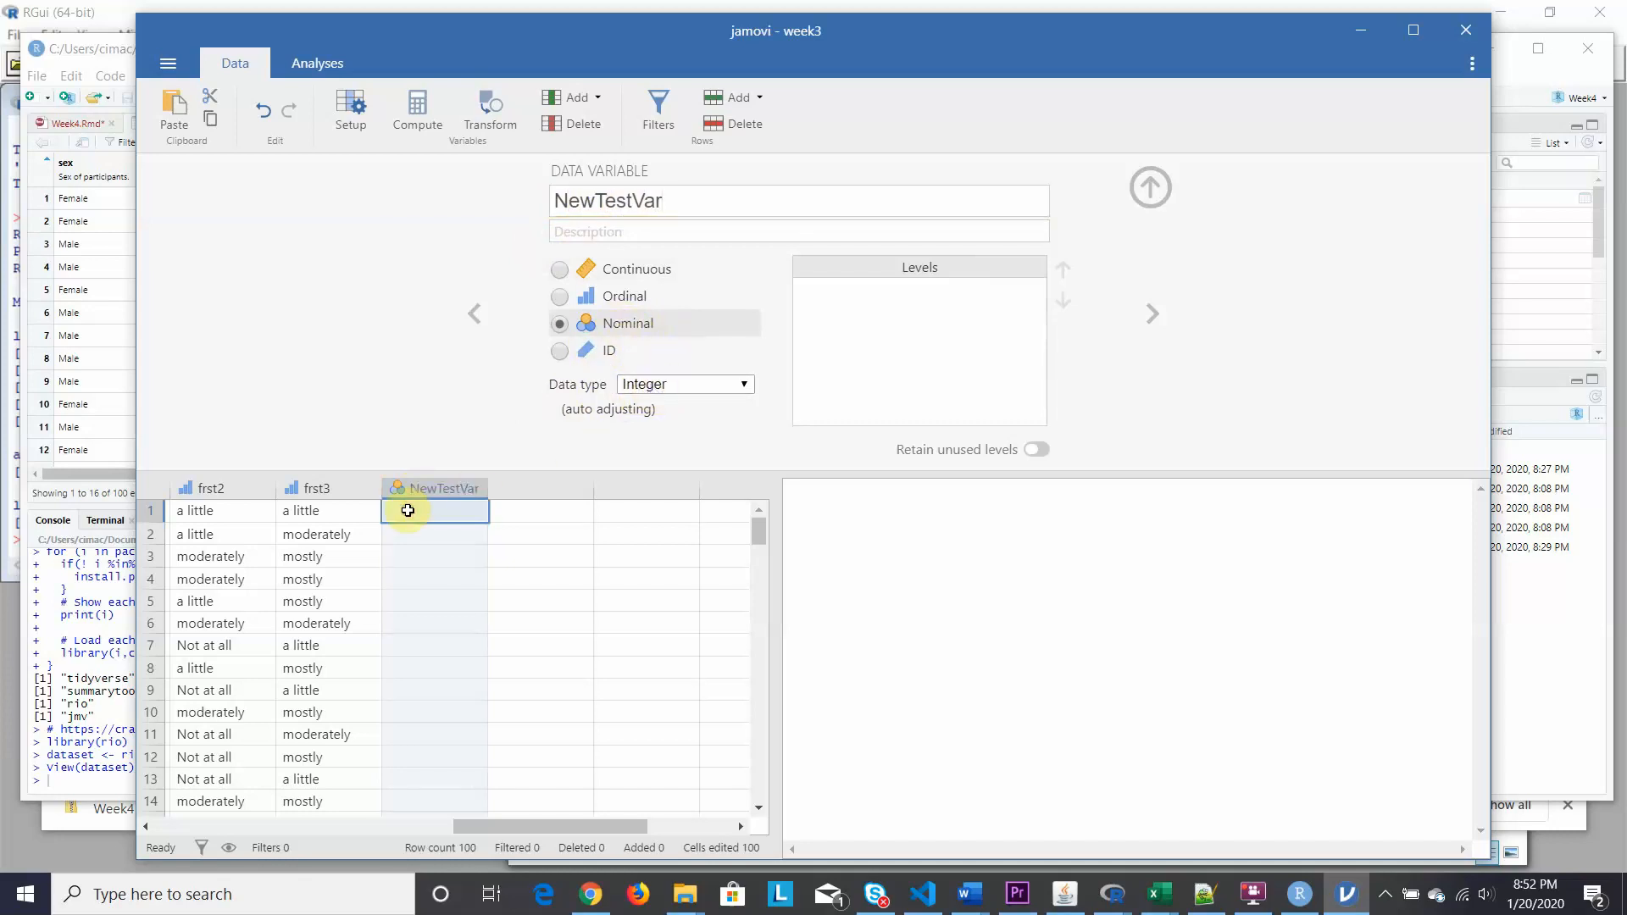
Enter the values 1, 2, 3, 1, 2, 3 into rows 1–6 of NewTestVar.
{"action": "type", "text": "1"}
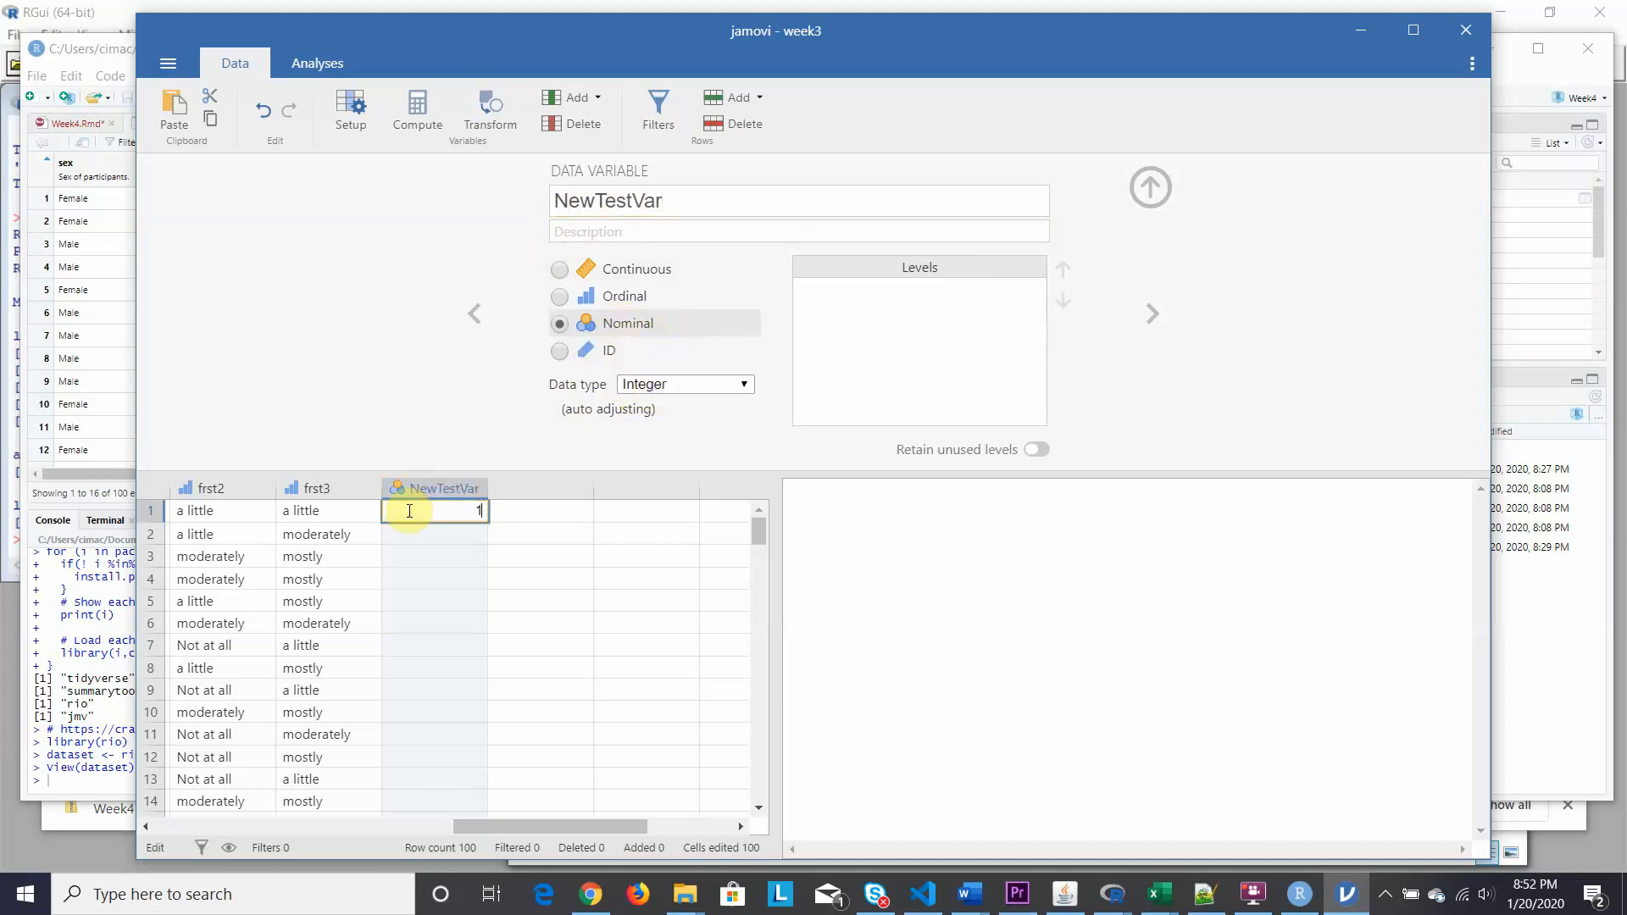
{"action": "key", "text": "Return"}
{"action": "type", "text": "2"}
{"action": "key", "text": "Return"}
{"action": "type", "text": "3"}
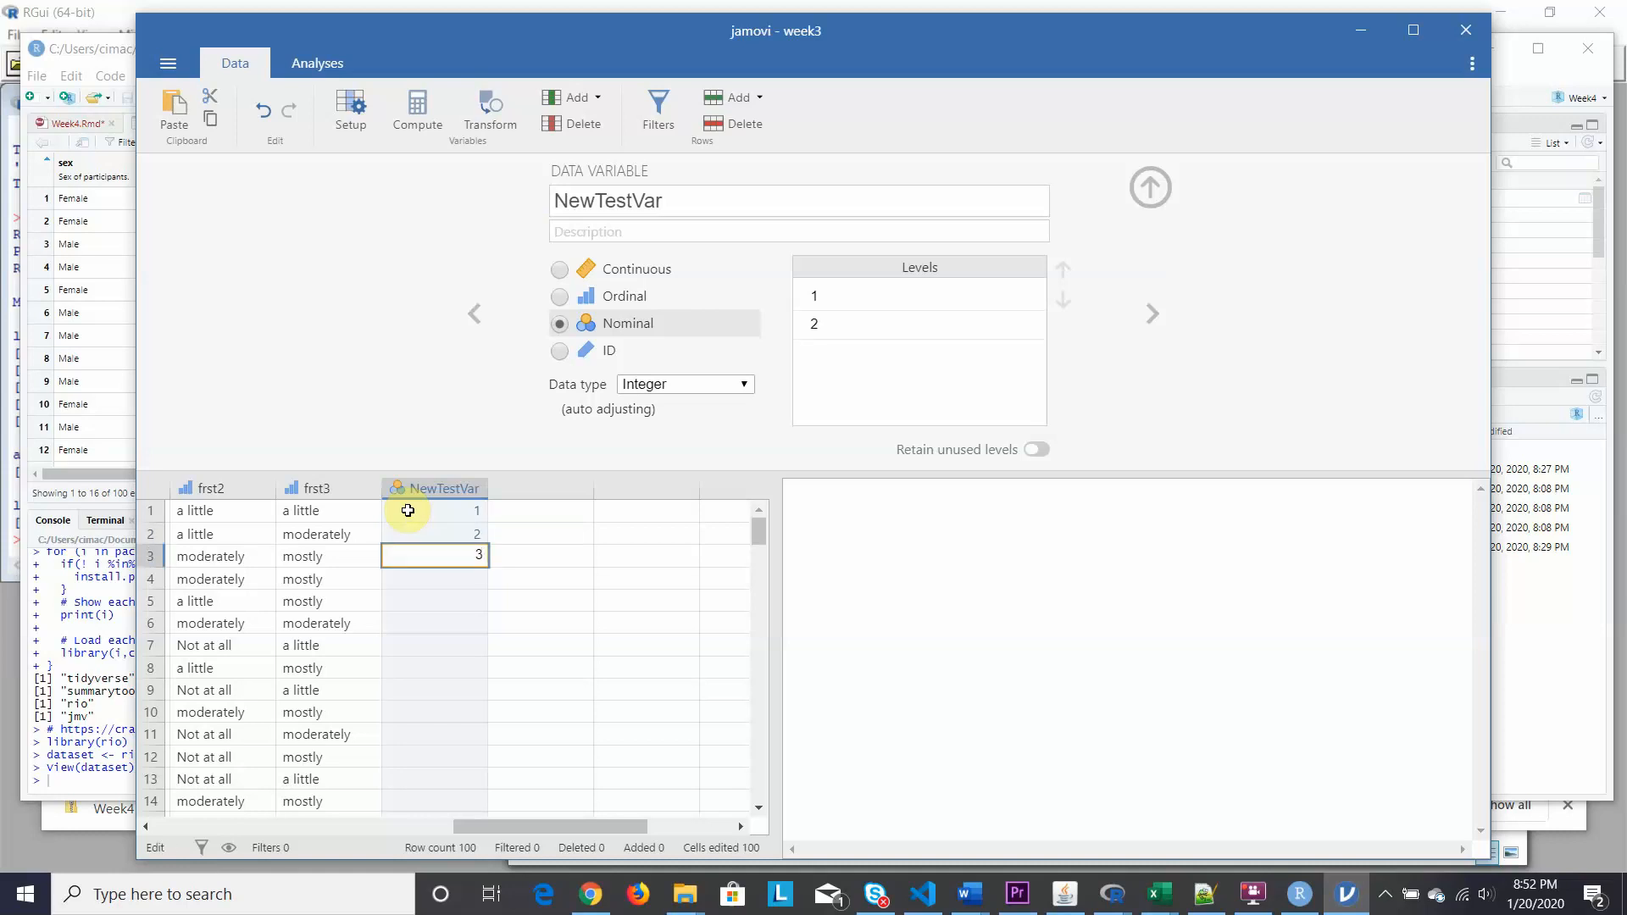
{"action": "key", "text": "Return"}
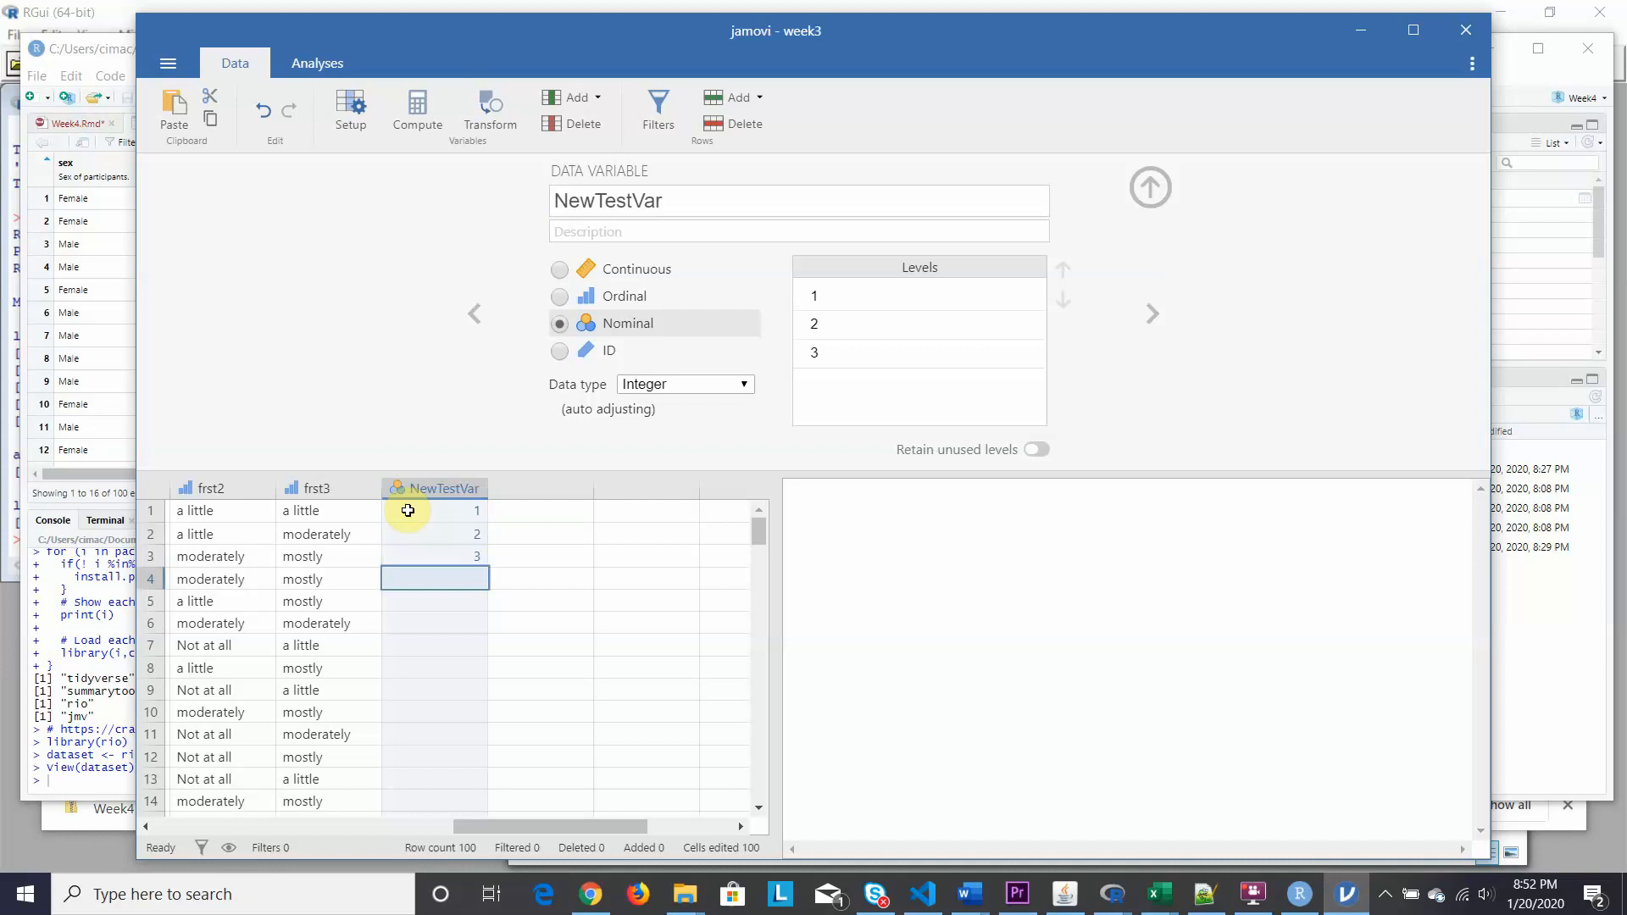
{"action": "type", "text": "1"}
{"action": "key", "text": "Return"}
{"action": "type", "text": "2"}
{"action": "key", "text": "Return"}
{"action": "type", "text": "3"}
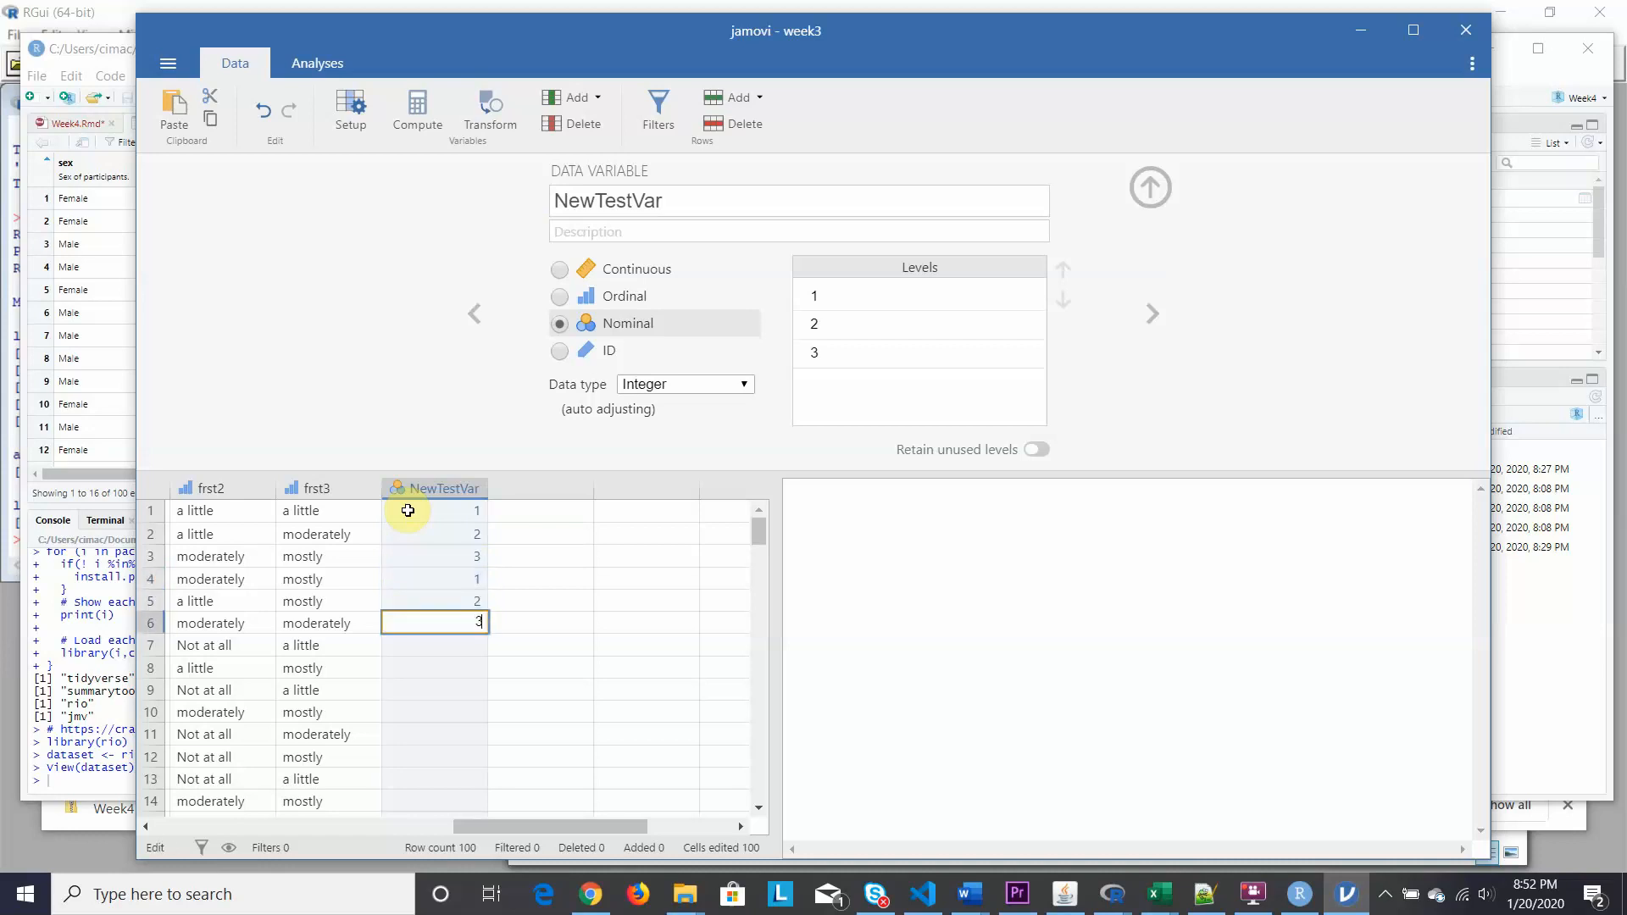
{"action": "key", "text": "Return"}
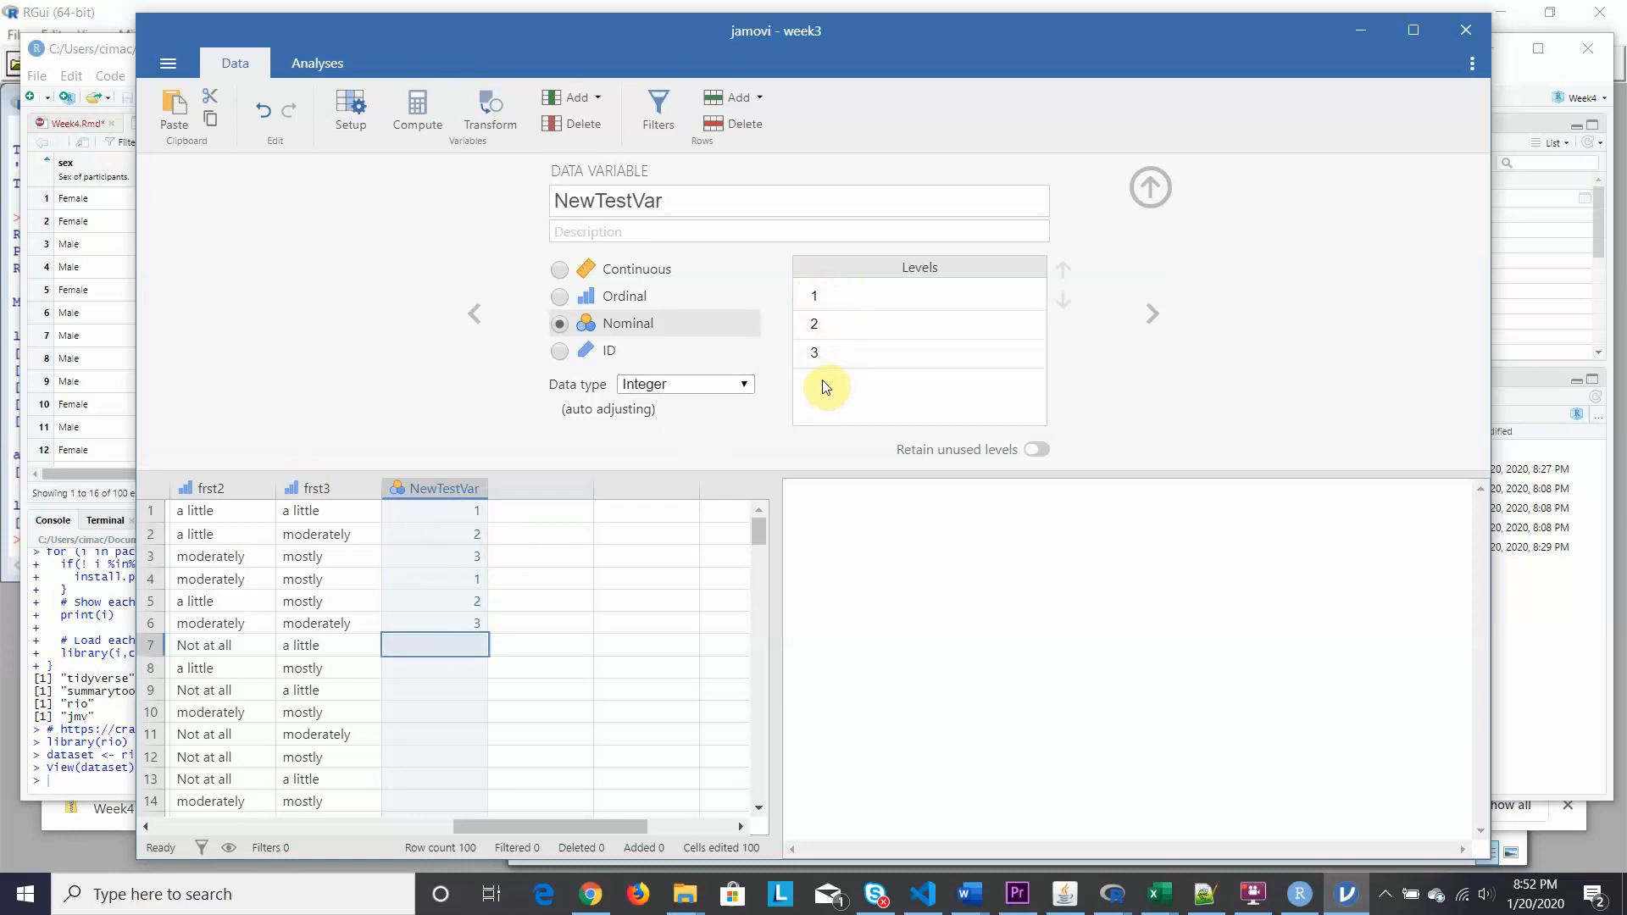
Label NewTestVar's levels 1, 2 and 3 as One, Two and Three.
{"action": "left_click", "coordinate": [830, 296]}
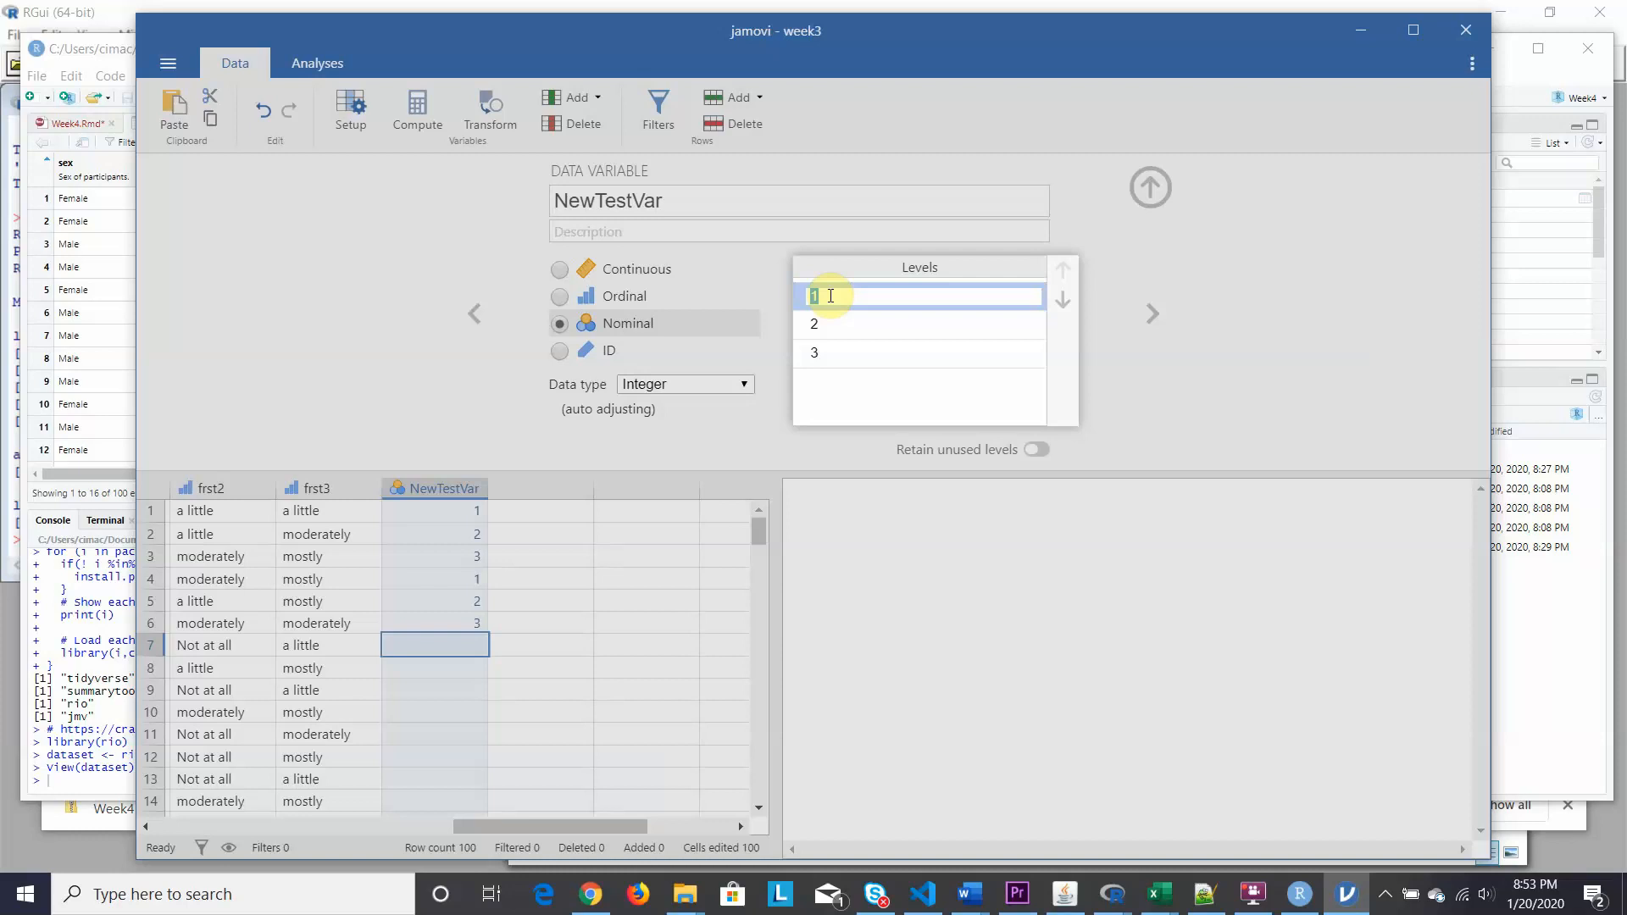
{"action": "type", "text": "One"}
{"action": "key", "text": "Return"}
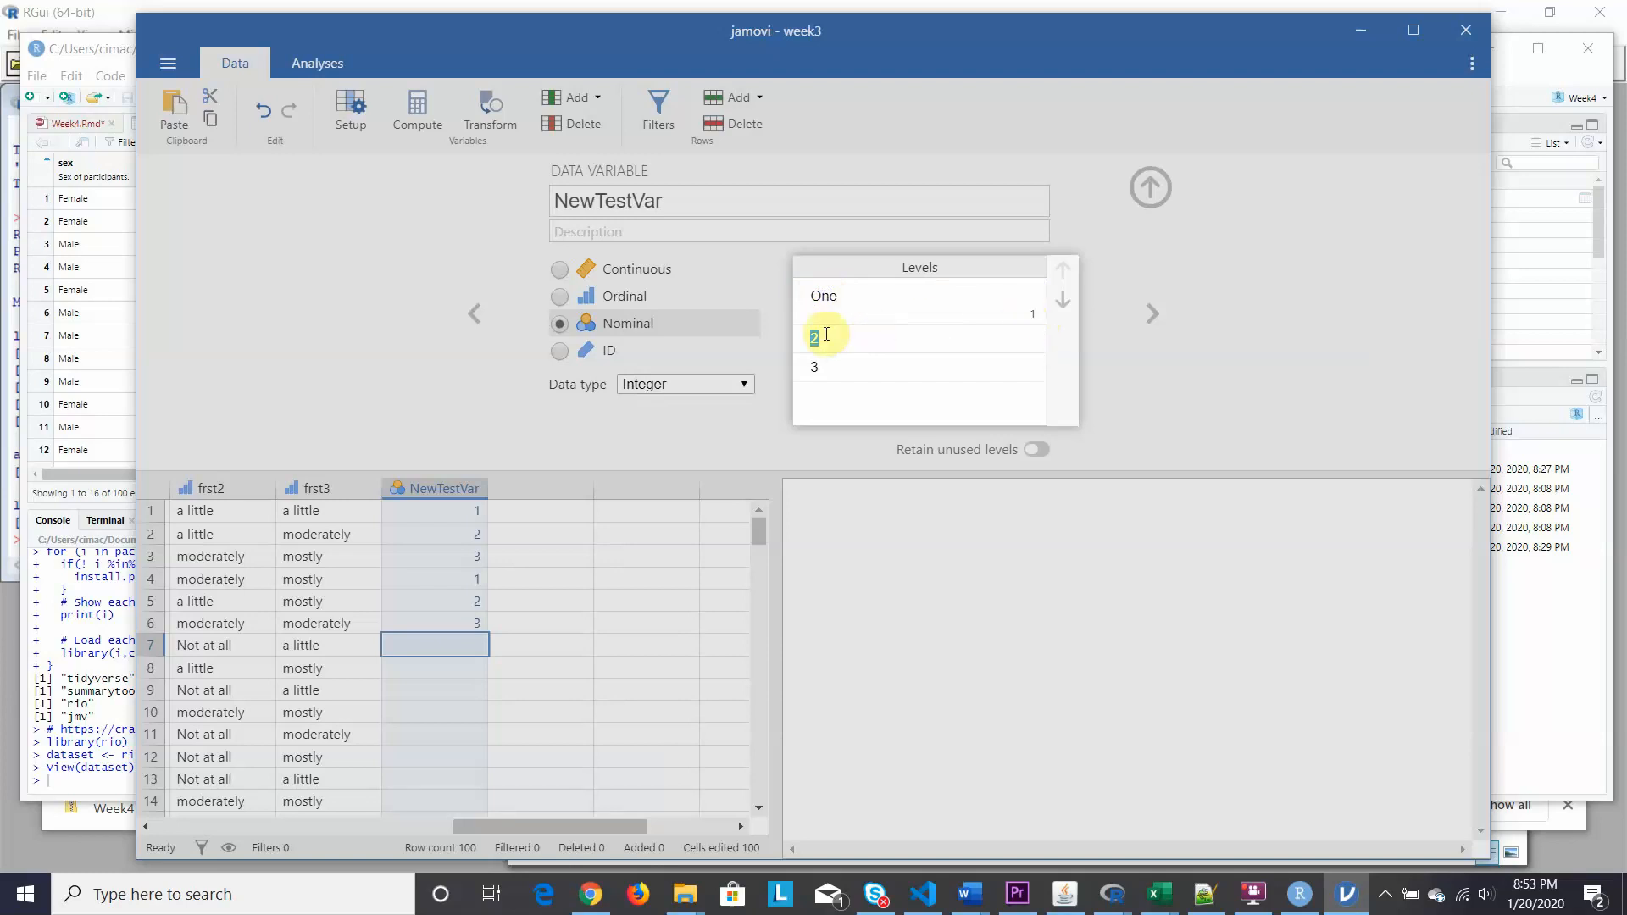
{"action": "type", "text": "Two"}
{"action": "left_click", "coordinate": [812, 376]}
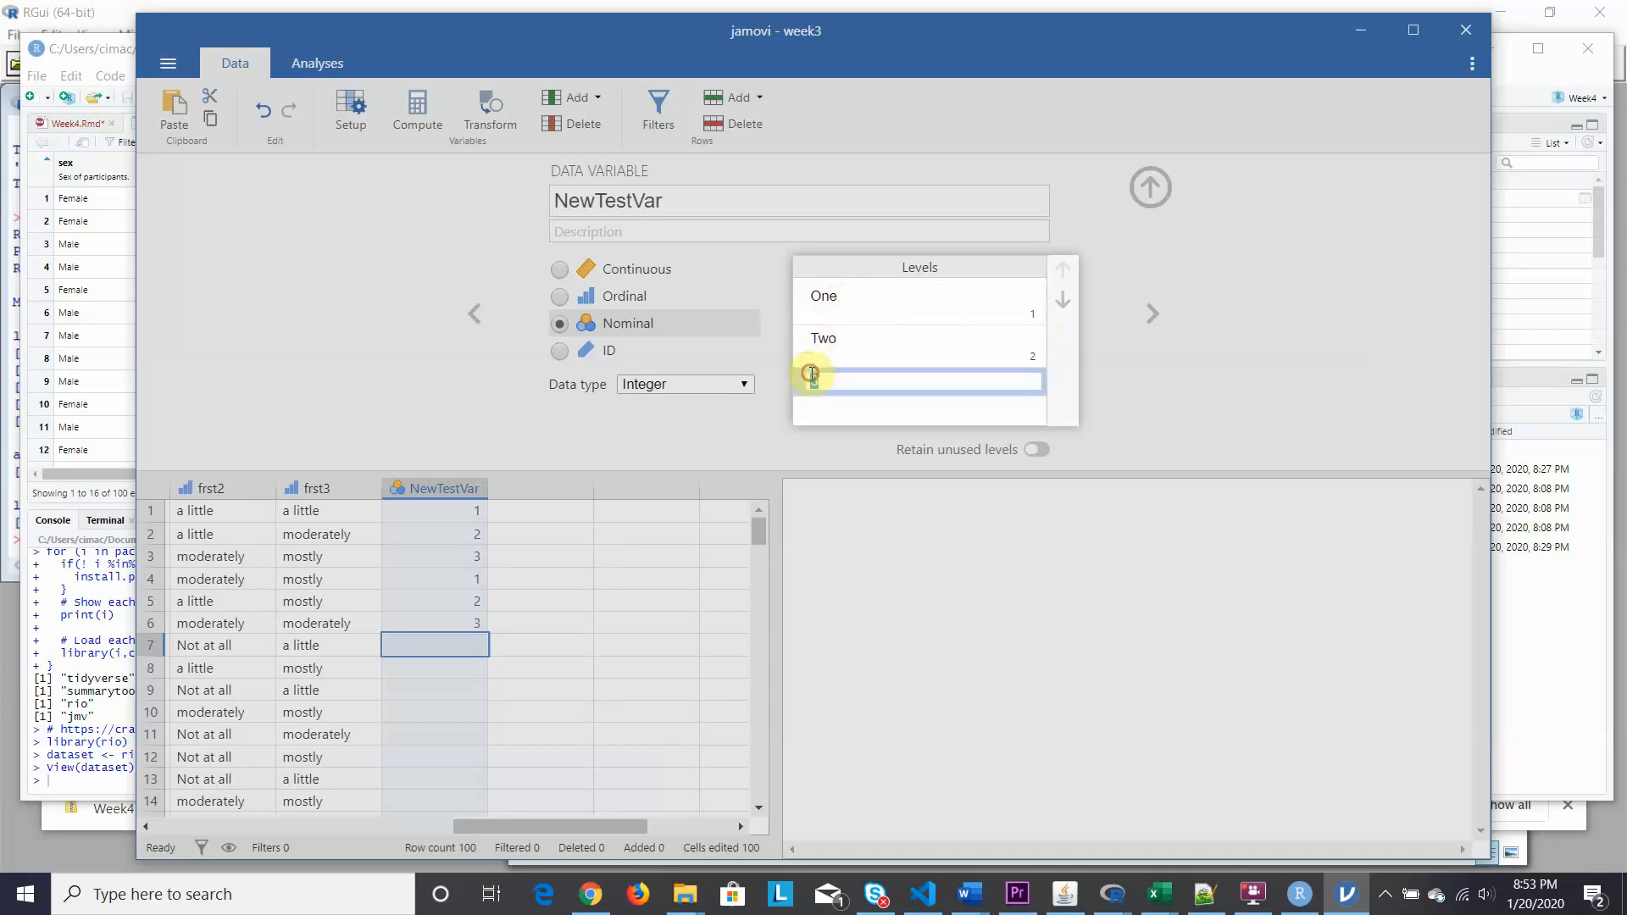
{"action": "type", "text": "Thr"}
{"action": "type", "text": "ee"}
{"action": "key", "text": "Return"}
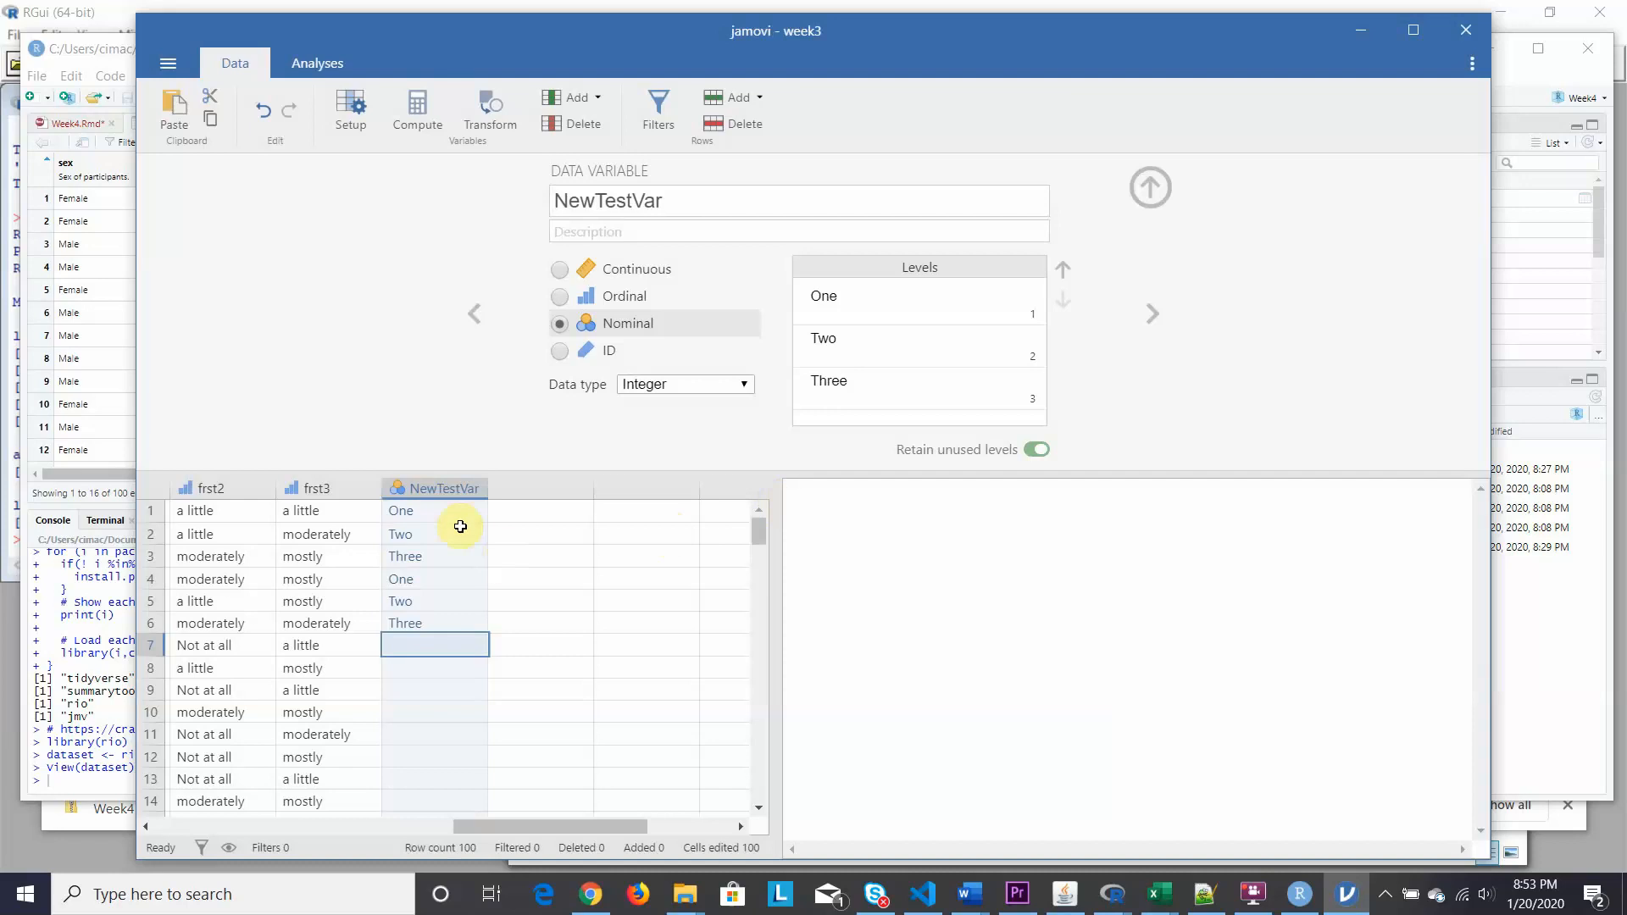
Enter 4 in row 7 of NewTestVar and label the new level Four.
{"action": "double_click", "coordinate": [413, 646]}
{"action": "type", "text": "4"}
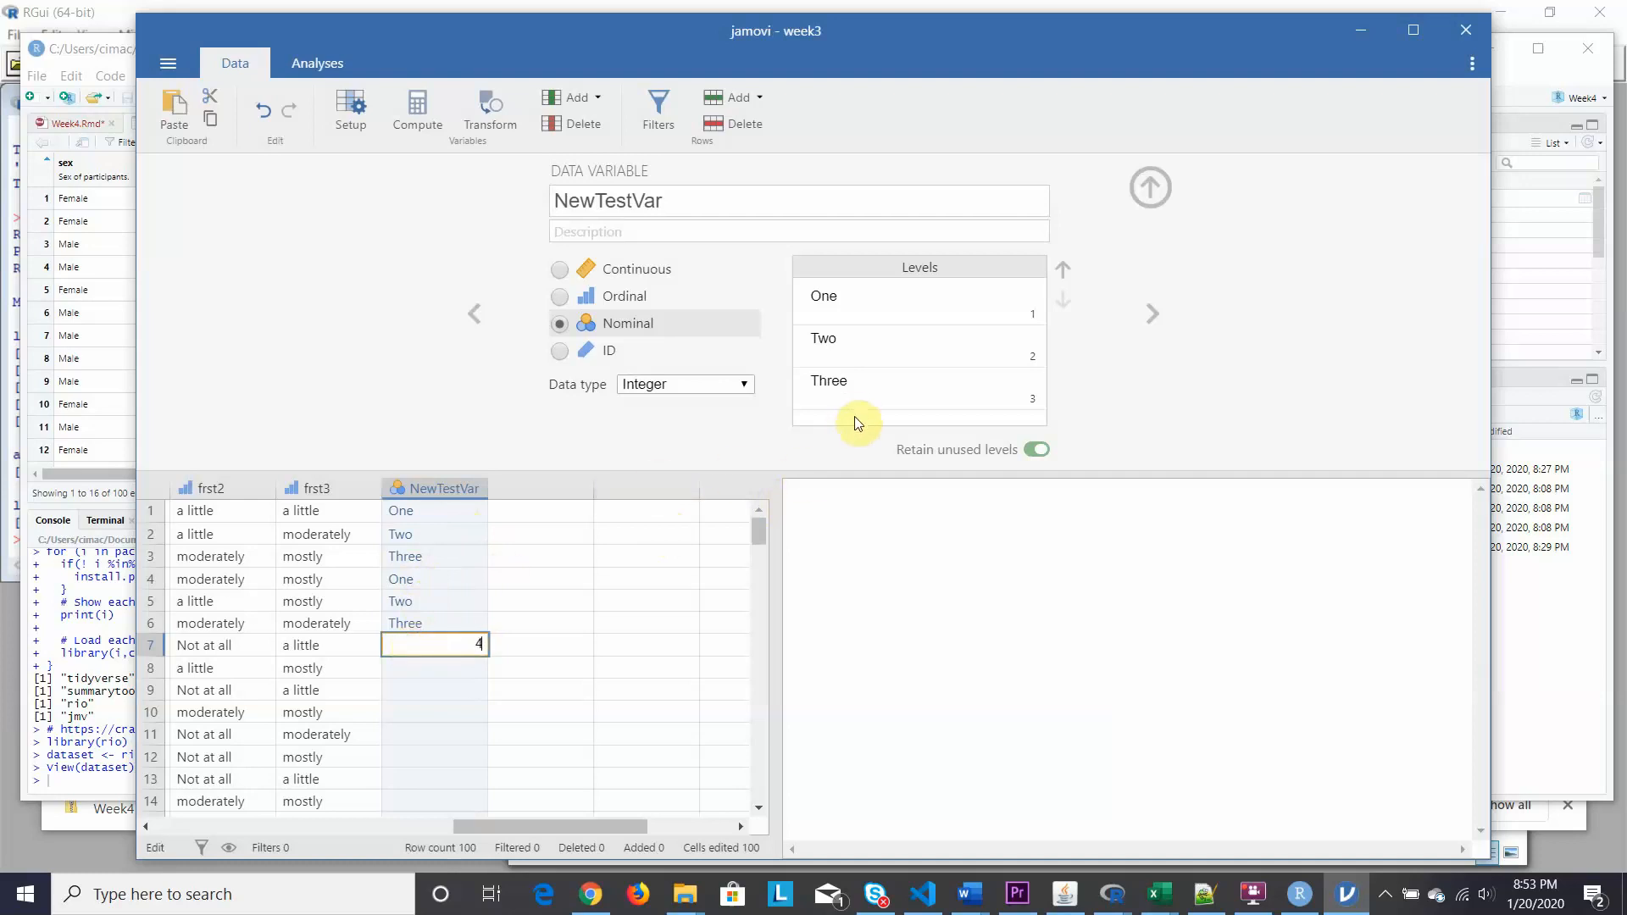
{"action": "key", "text": "Tab"}
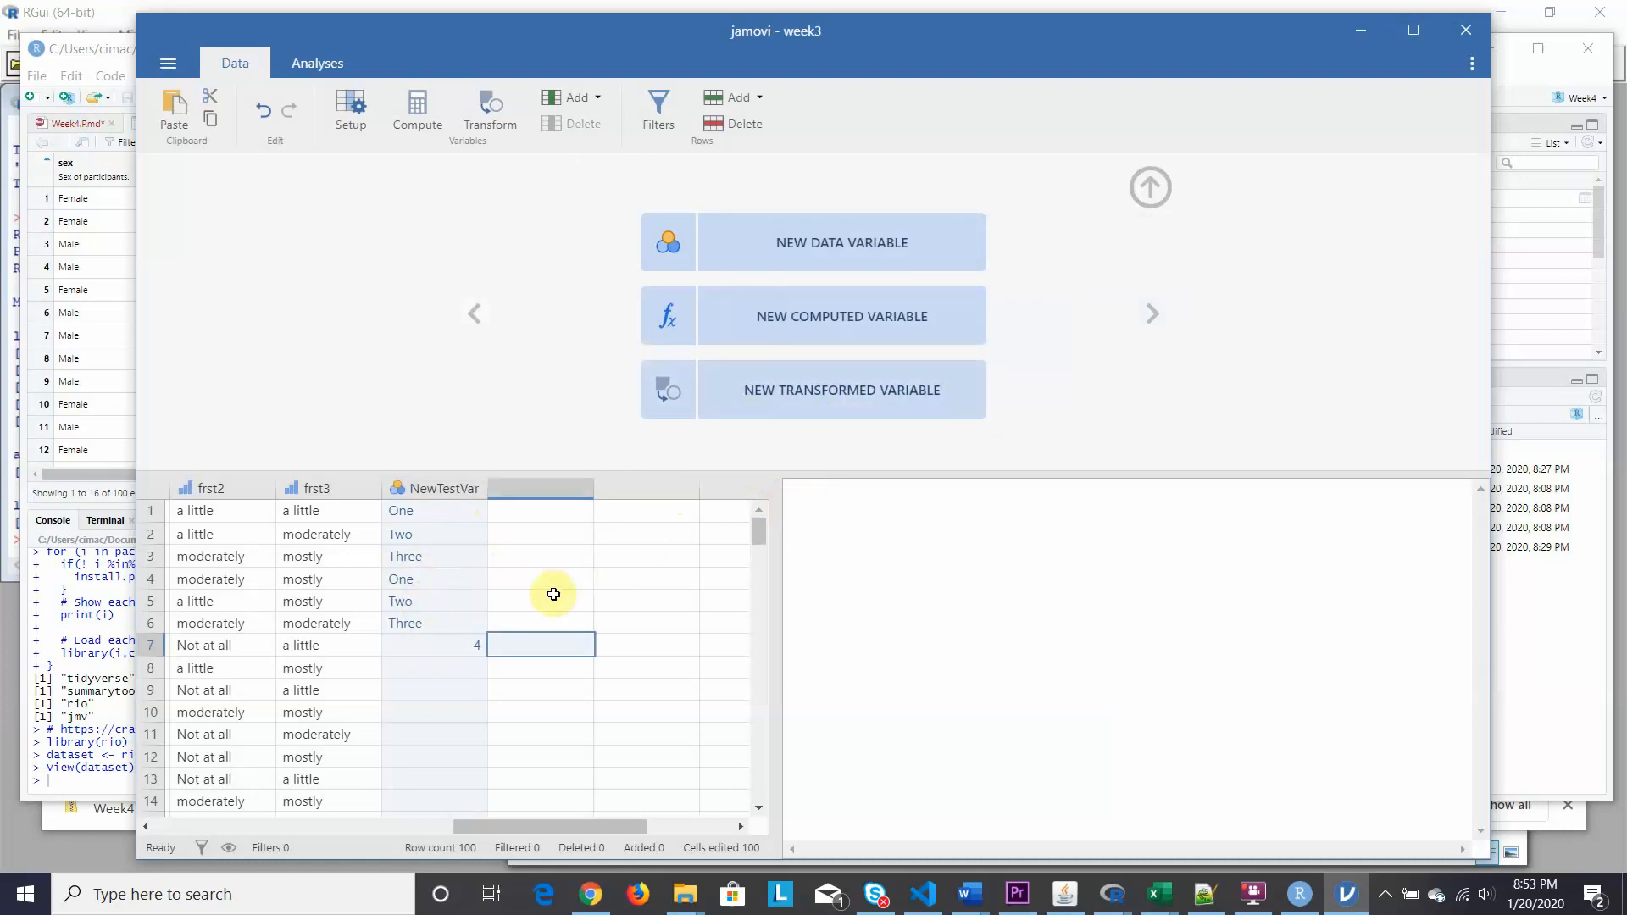
{"action": "double_click", "coordinate": [441, 500]}
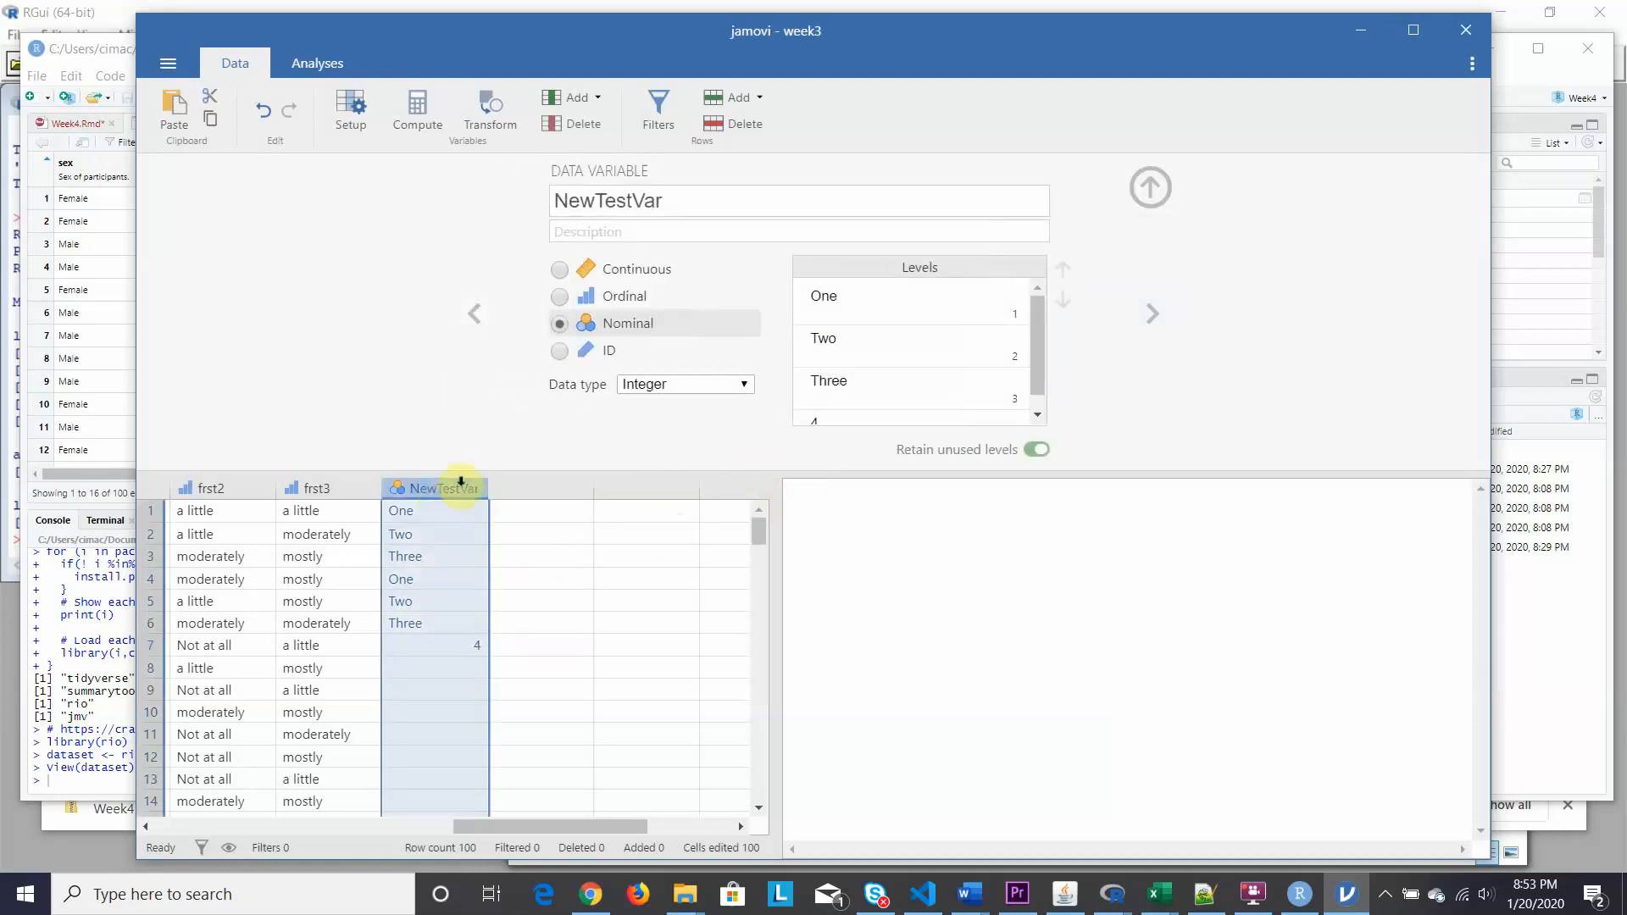
{"action": "left_click_drag", "start_coordinate": [1032, 354], "coordinate": [1035, 364]}
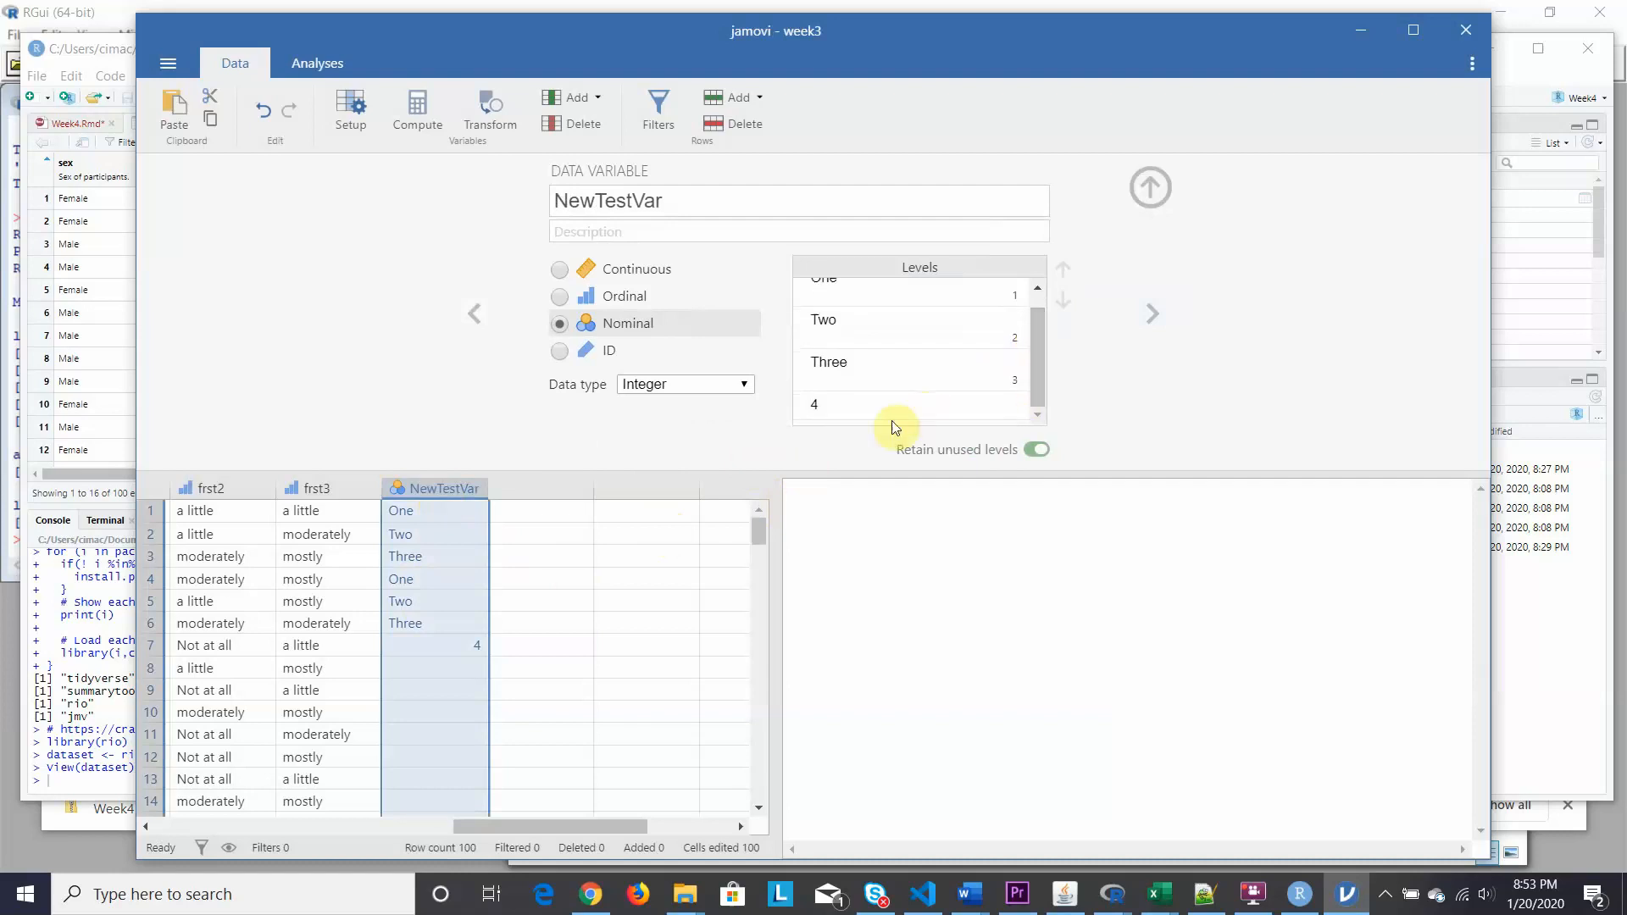
{"action": "left_click", "coordinate": [817, 400]}
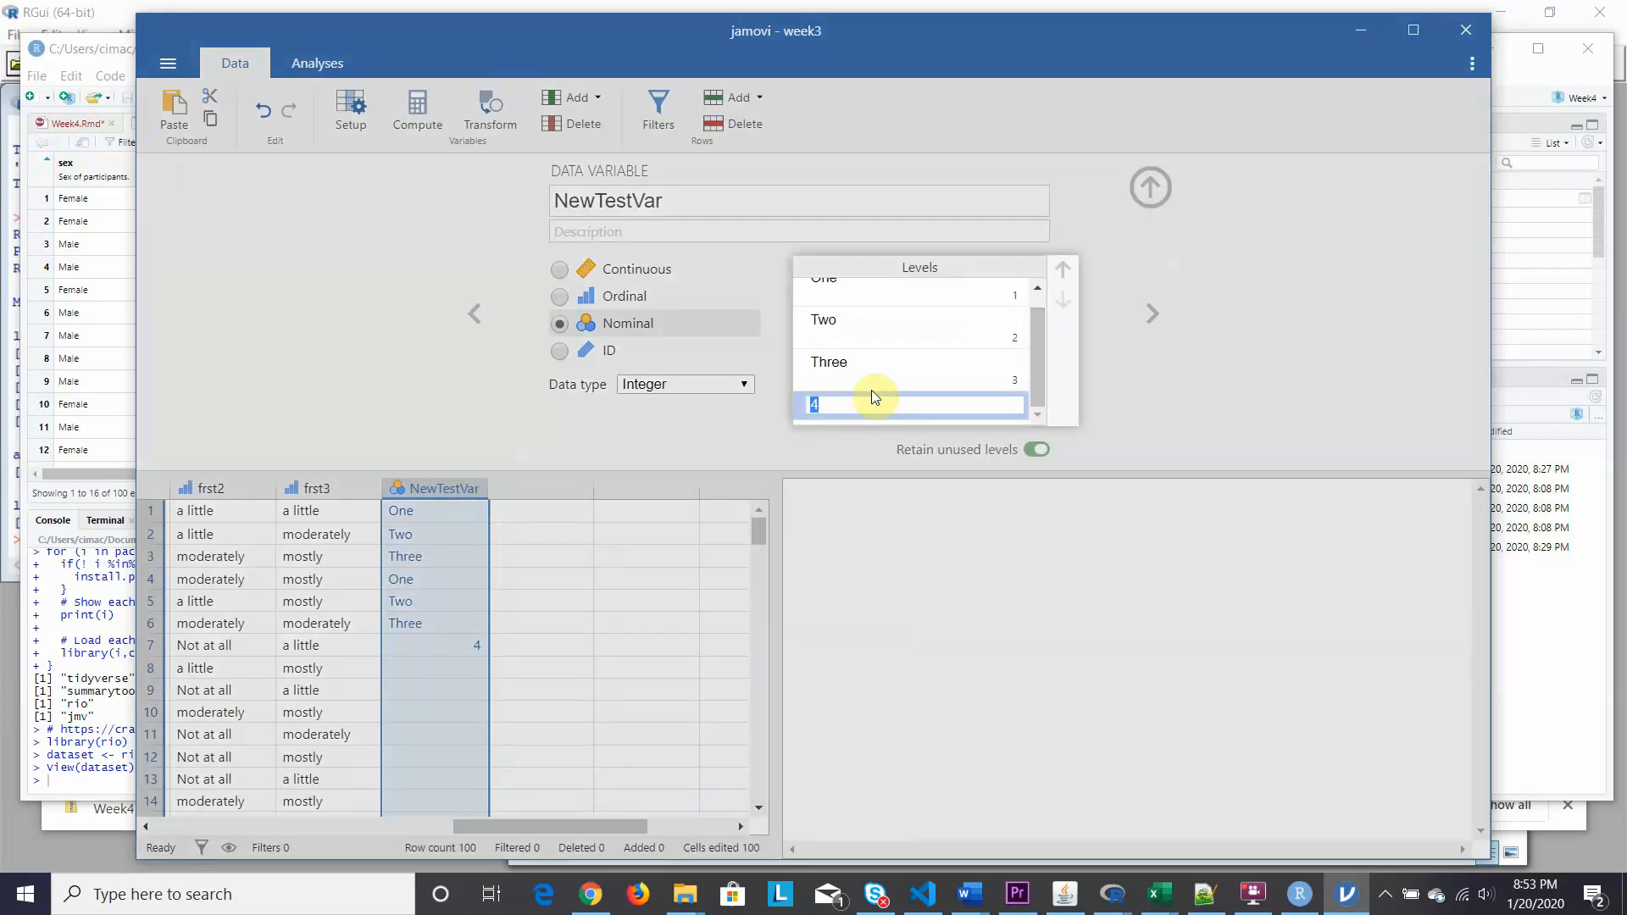
{"action": "type", "text": "Four"}
{"action": "key", "text": "Return"}
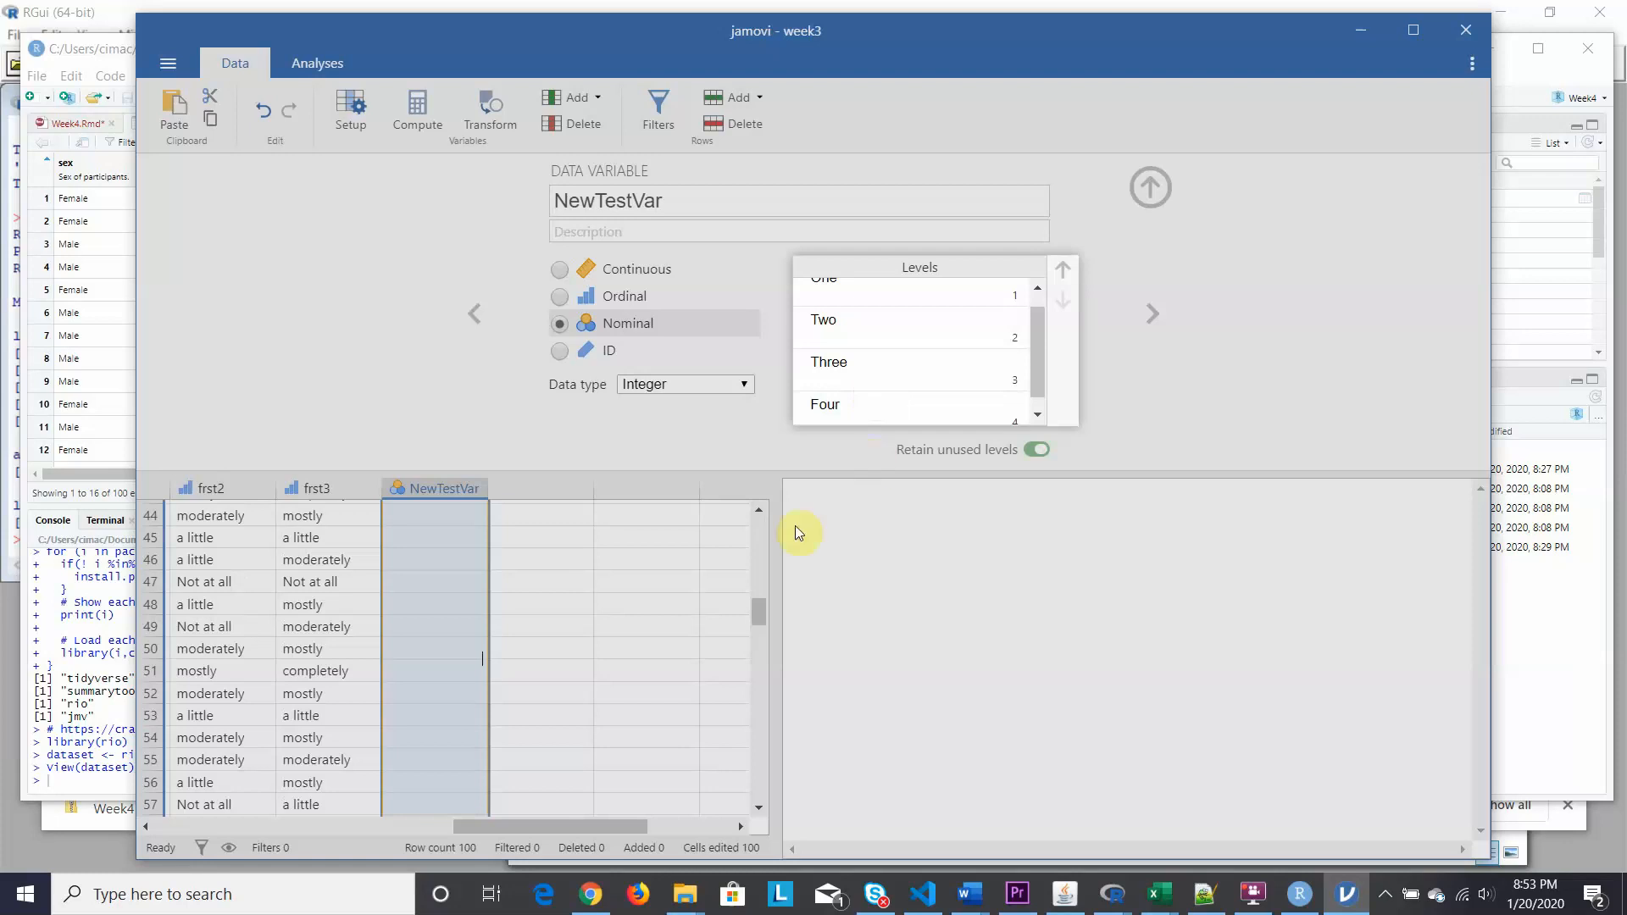
{"action": "left_click_drag", "start_coordinate": [754, 615], "coordinate": [755, 527]}
{"action": "left_click", "coordinate": [755, 548]}
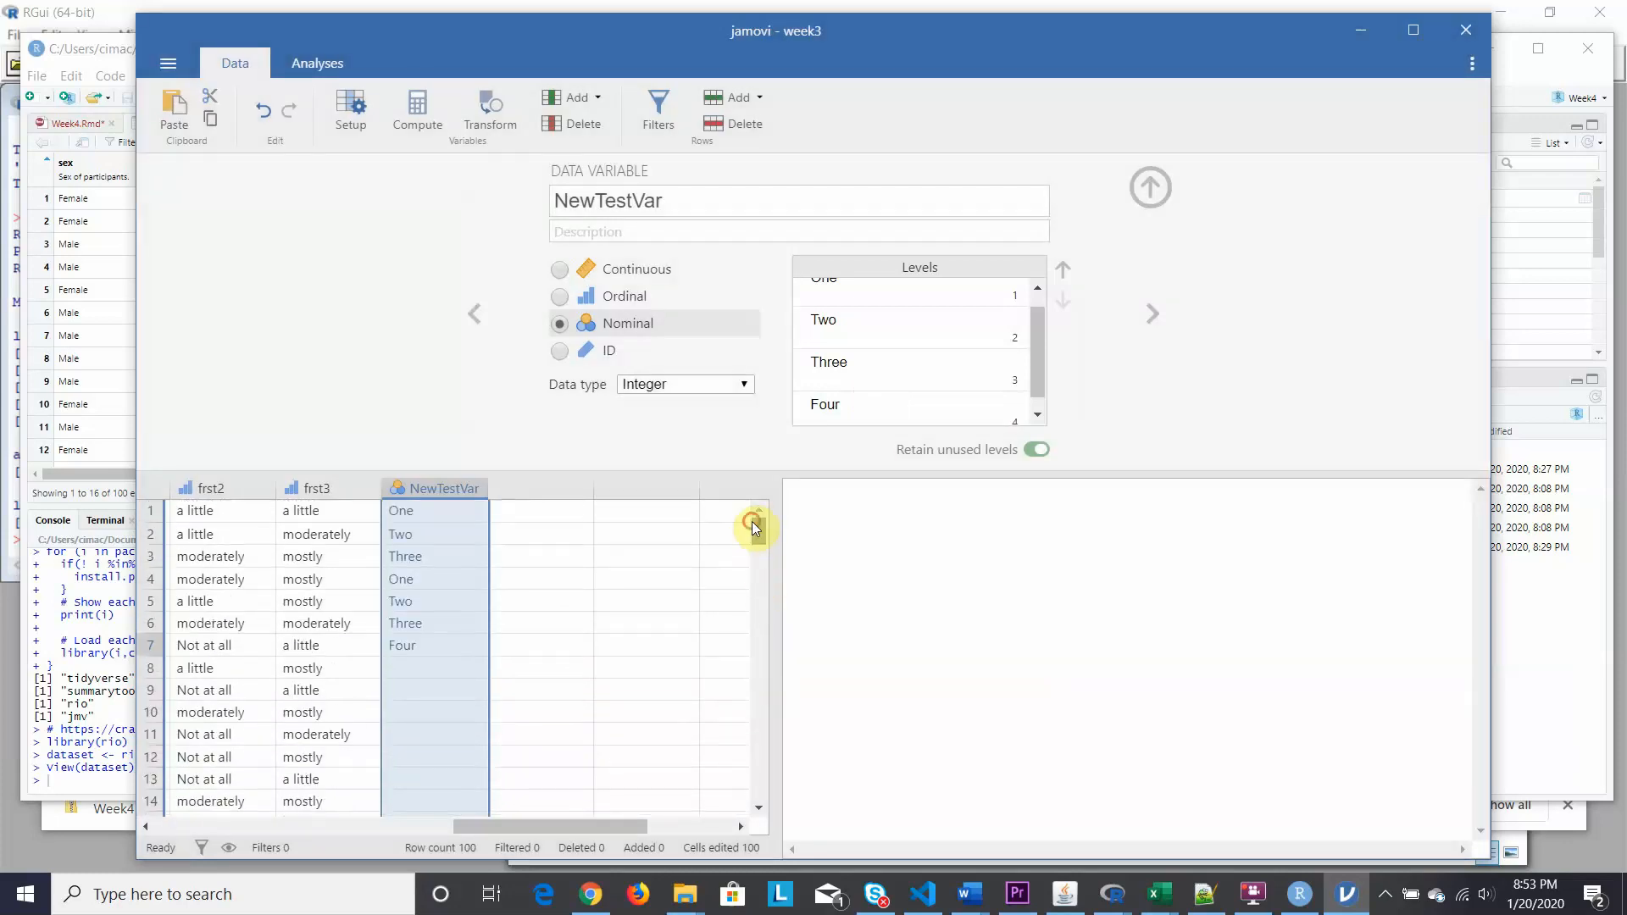
Clear the Four value from row 7 of NewTestVar.
{"action": "left_click", "coordinate": [425, 646]}
{"action": "key", "text": "Delete"}
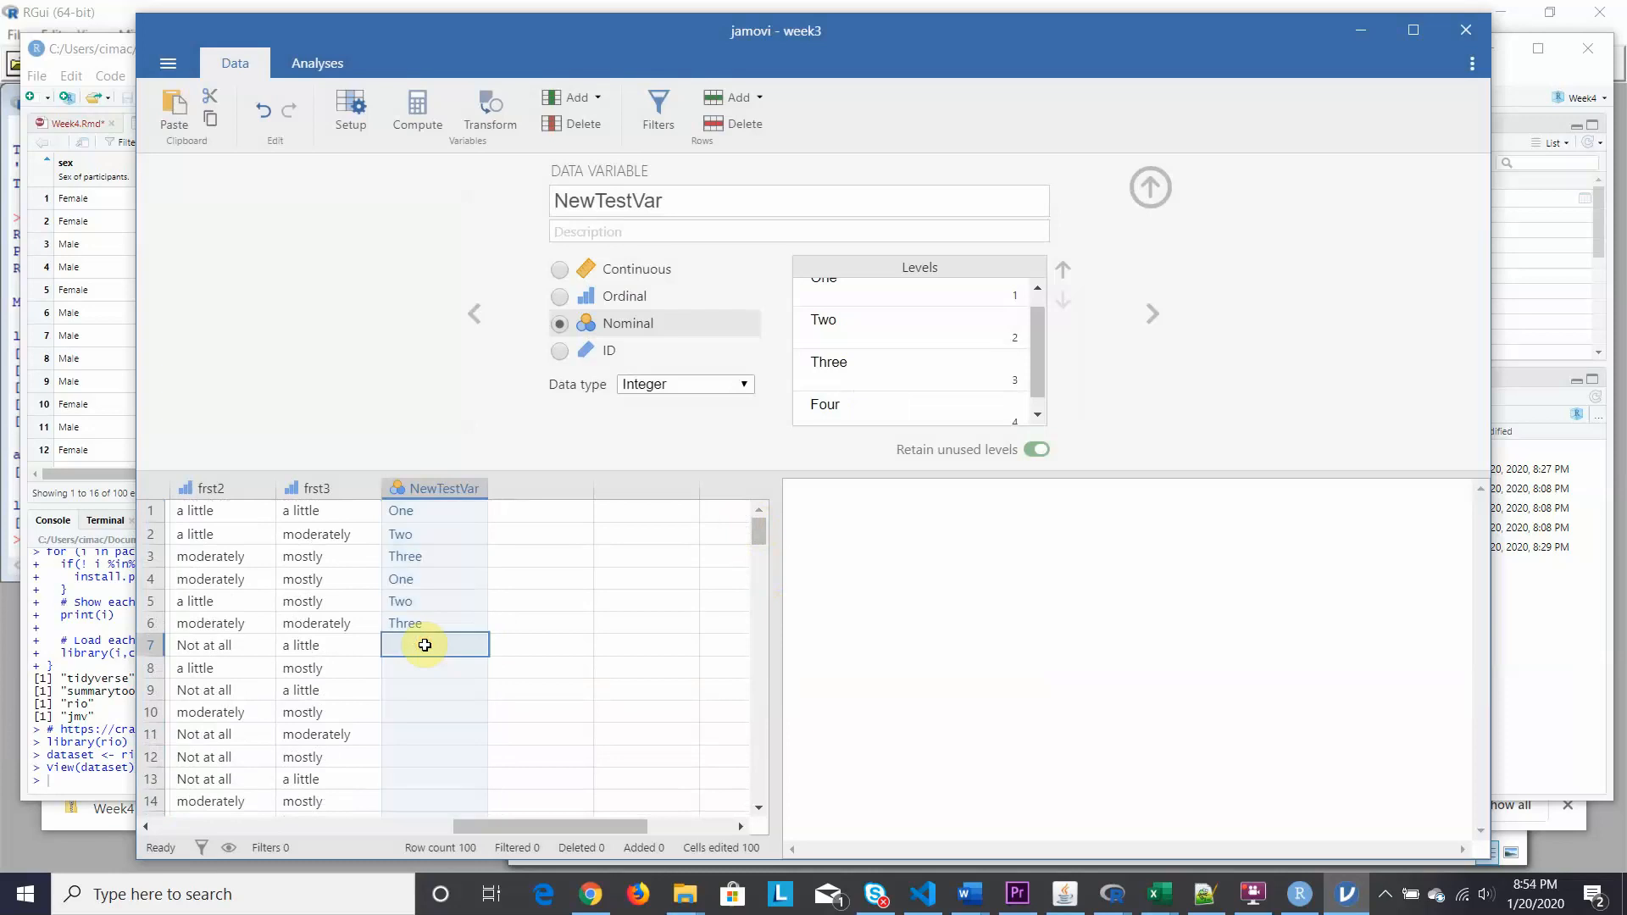
{"action": "key", "text": "Down"}
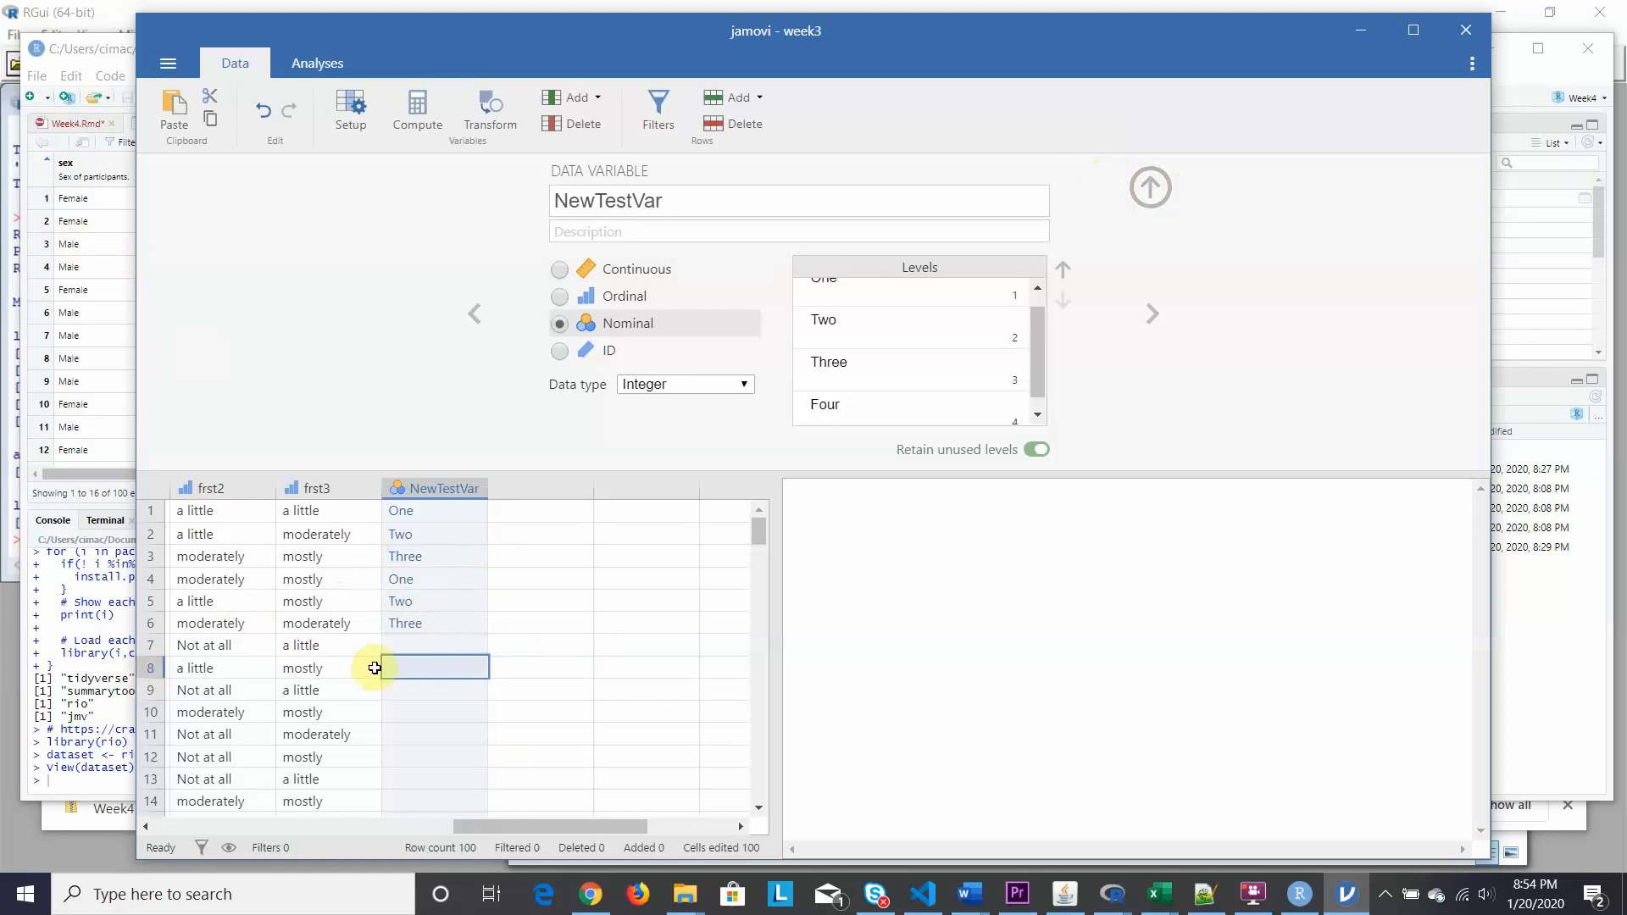
Scroll back to the first columns and show the sex variable's setup with levels Male and Female.
{"action": "left_click_drag", "start_coordinate": [487, 822], "coordinate": [210, 825]}
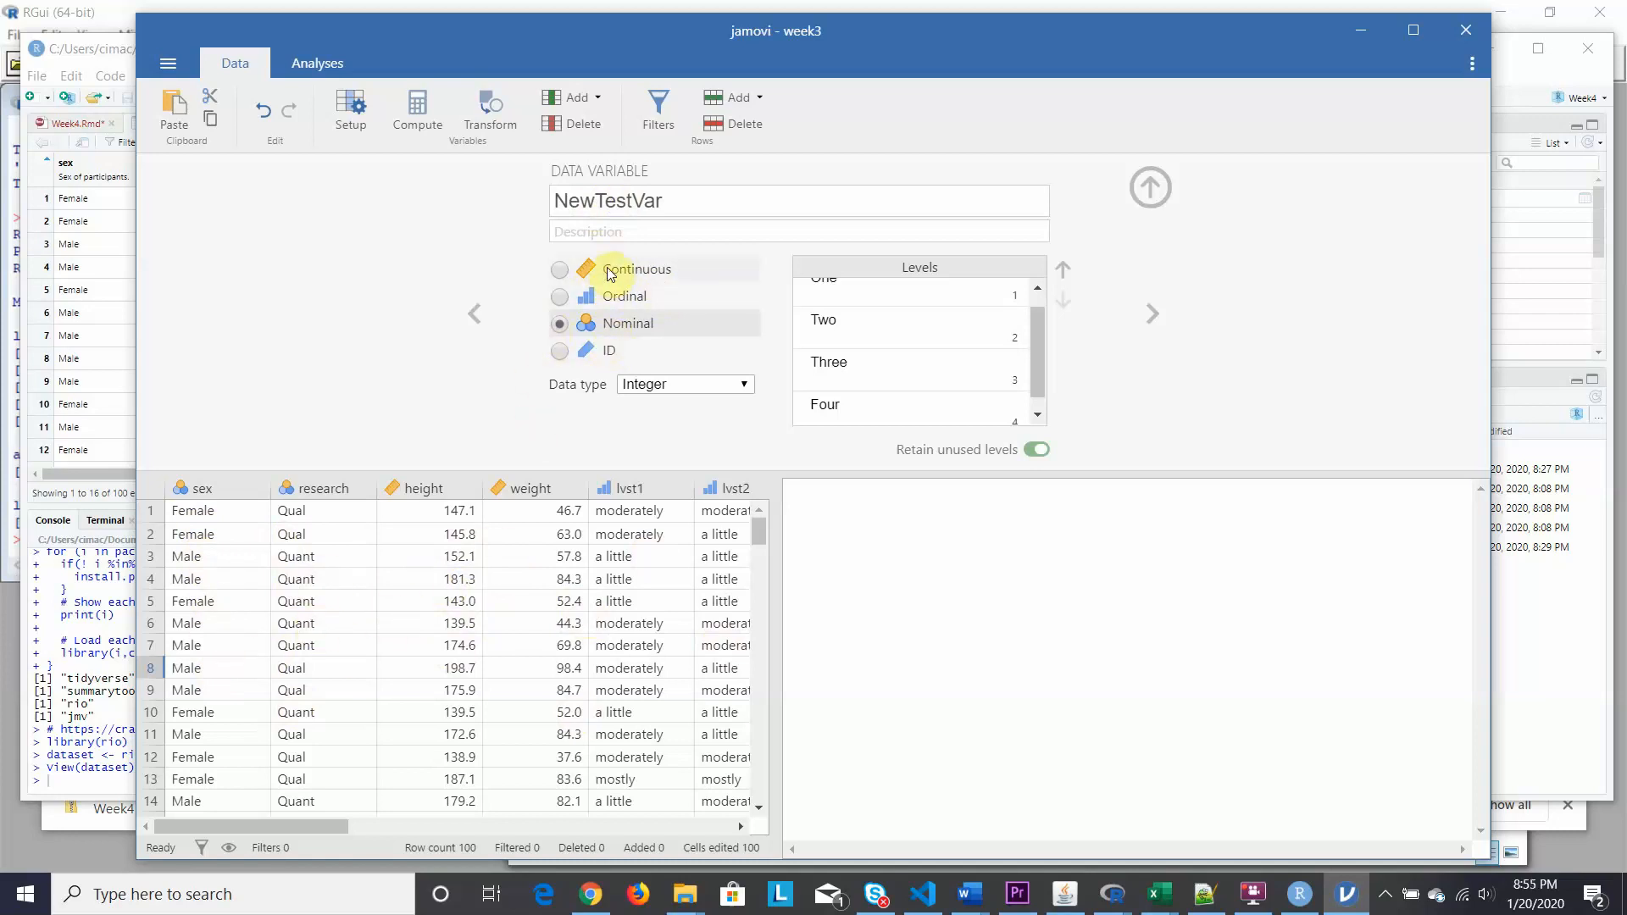
{"action": "left_click", "coordinate": [226, 492]}
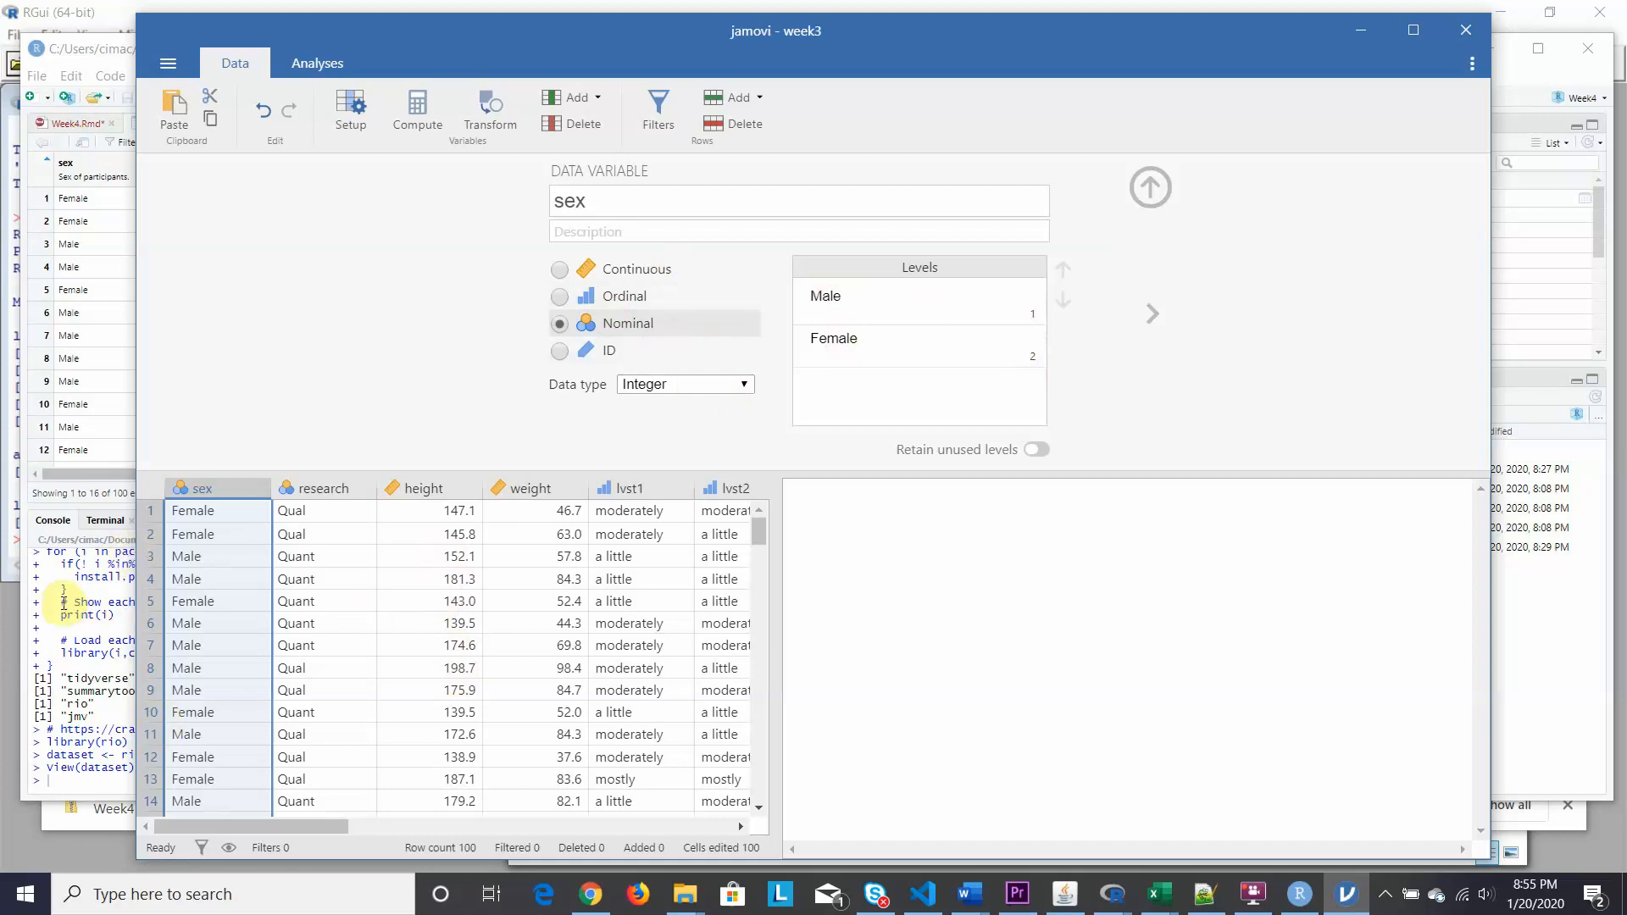
{"action": "left_click", "coordinate": [98, 253]}
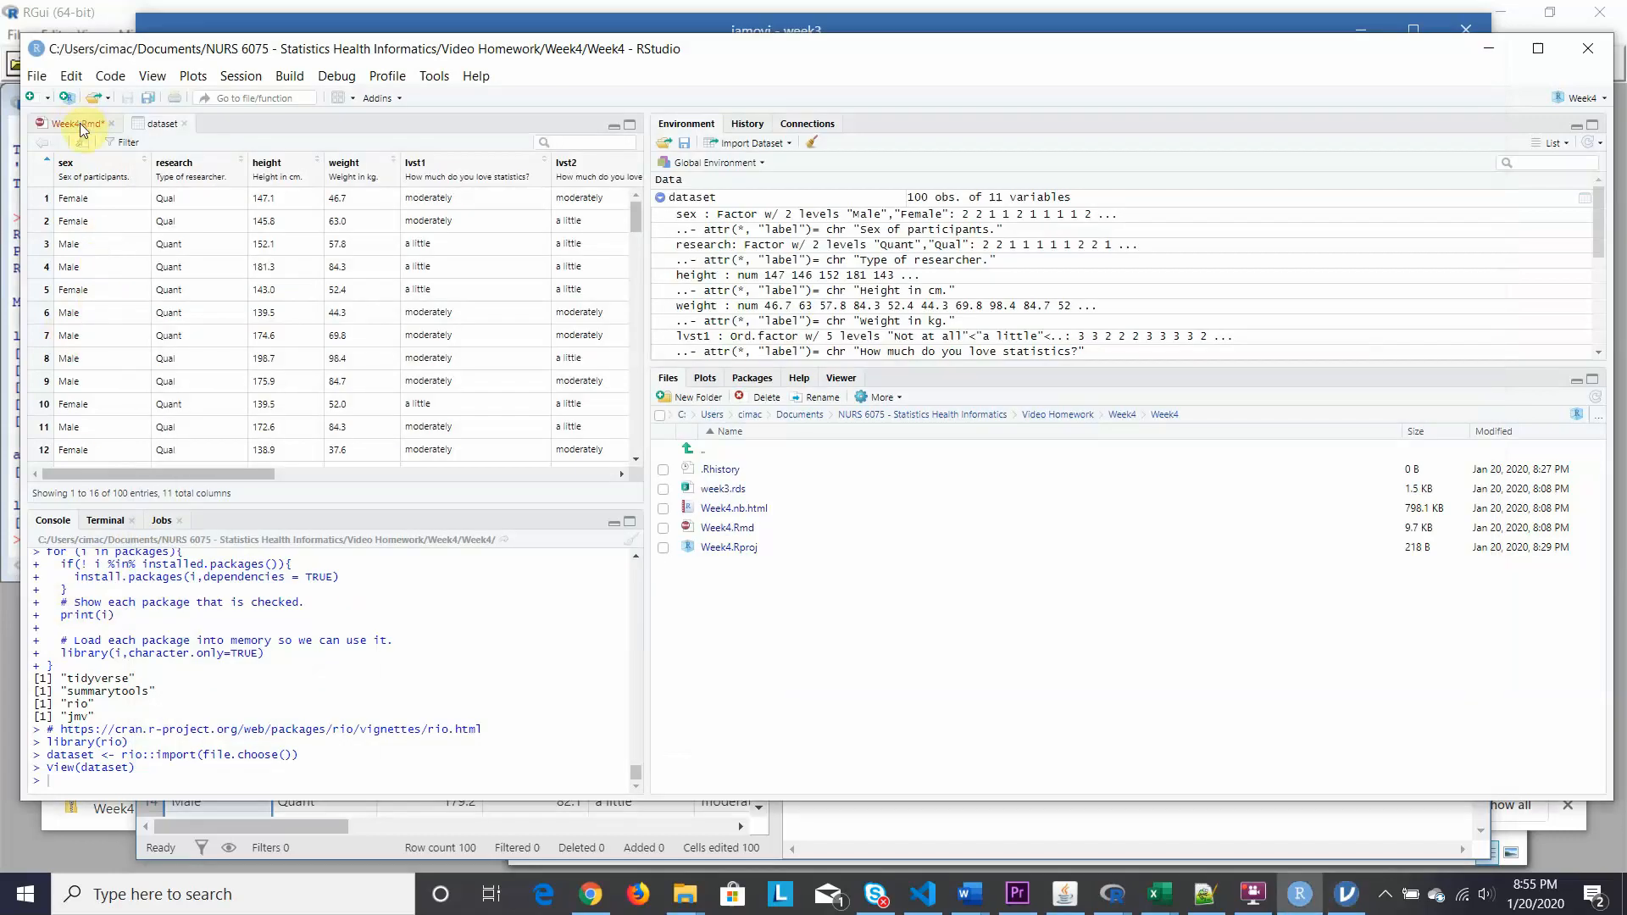
{"action": "left_click", "coordinate": [81, 123]}
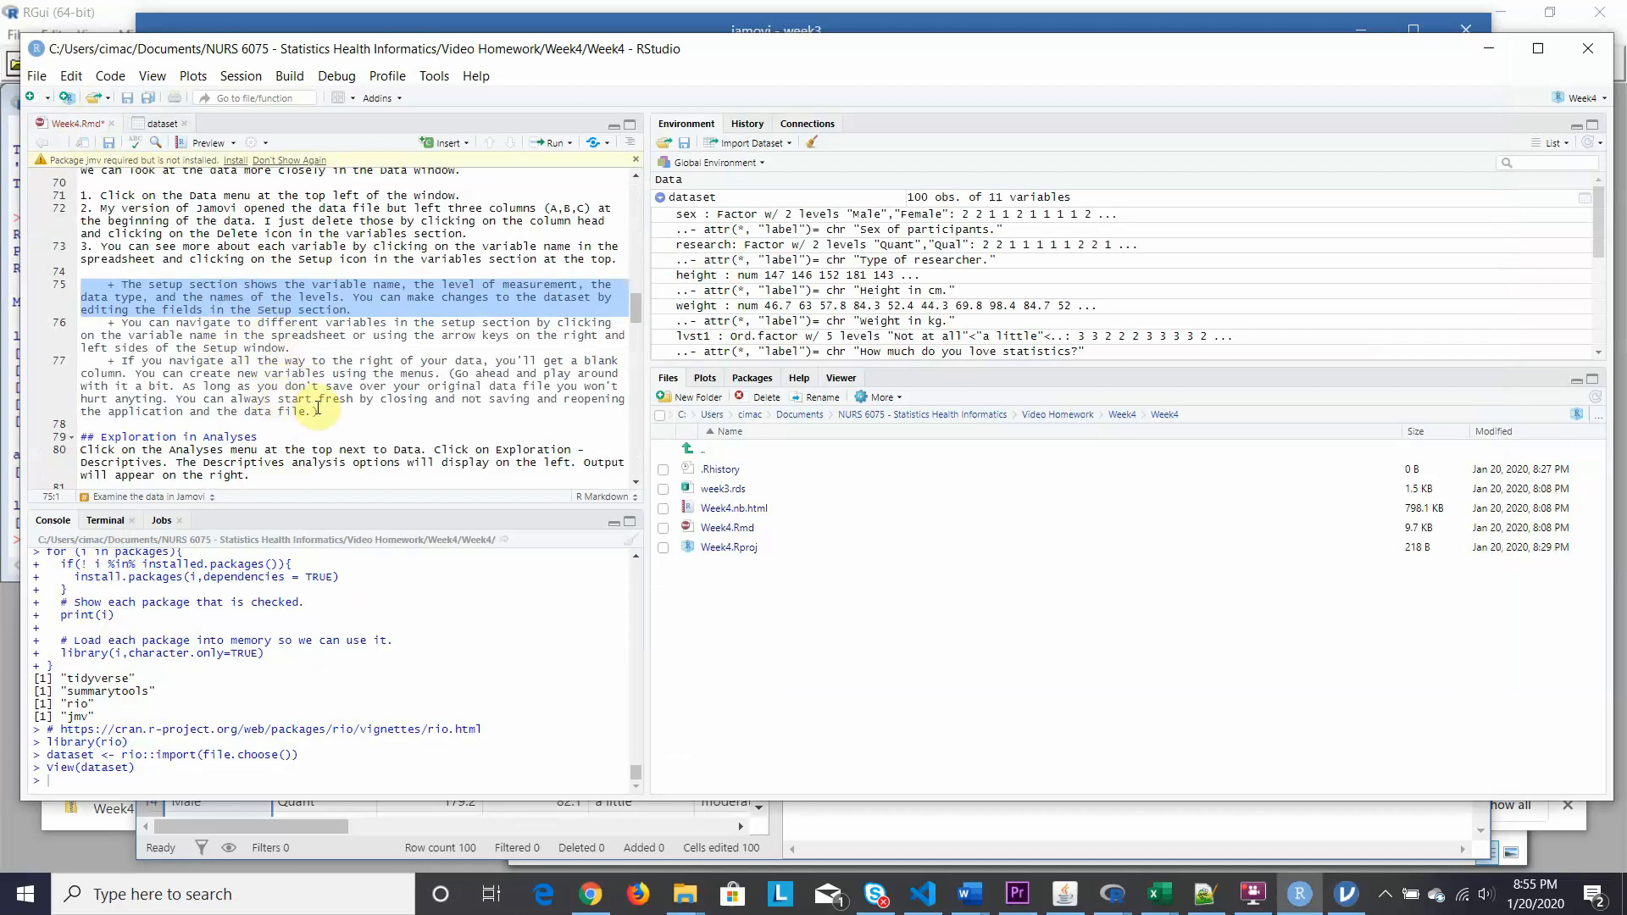
{"action": "scroll", "coordinate": [320, 408], "scroll_direction": "down", "scroll_amount": 3}
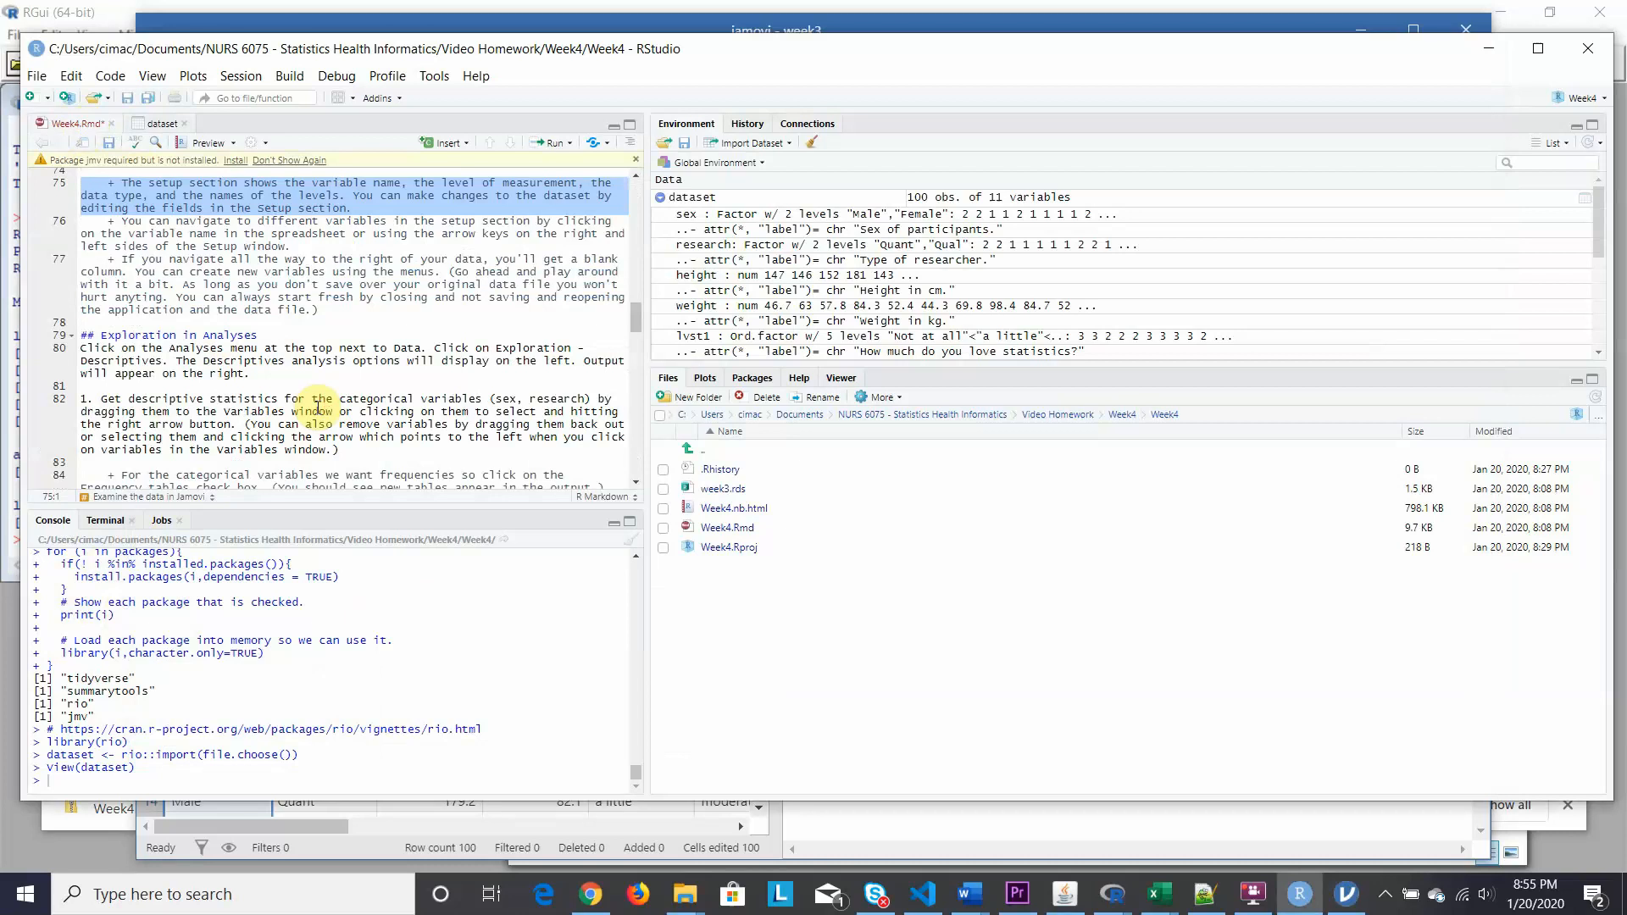
{"action": "scroll", "coordinate": [320, 408], "scroll_direction": "down", "scroll_amount": 2}
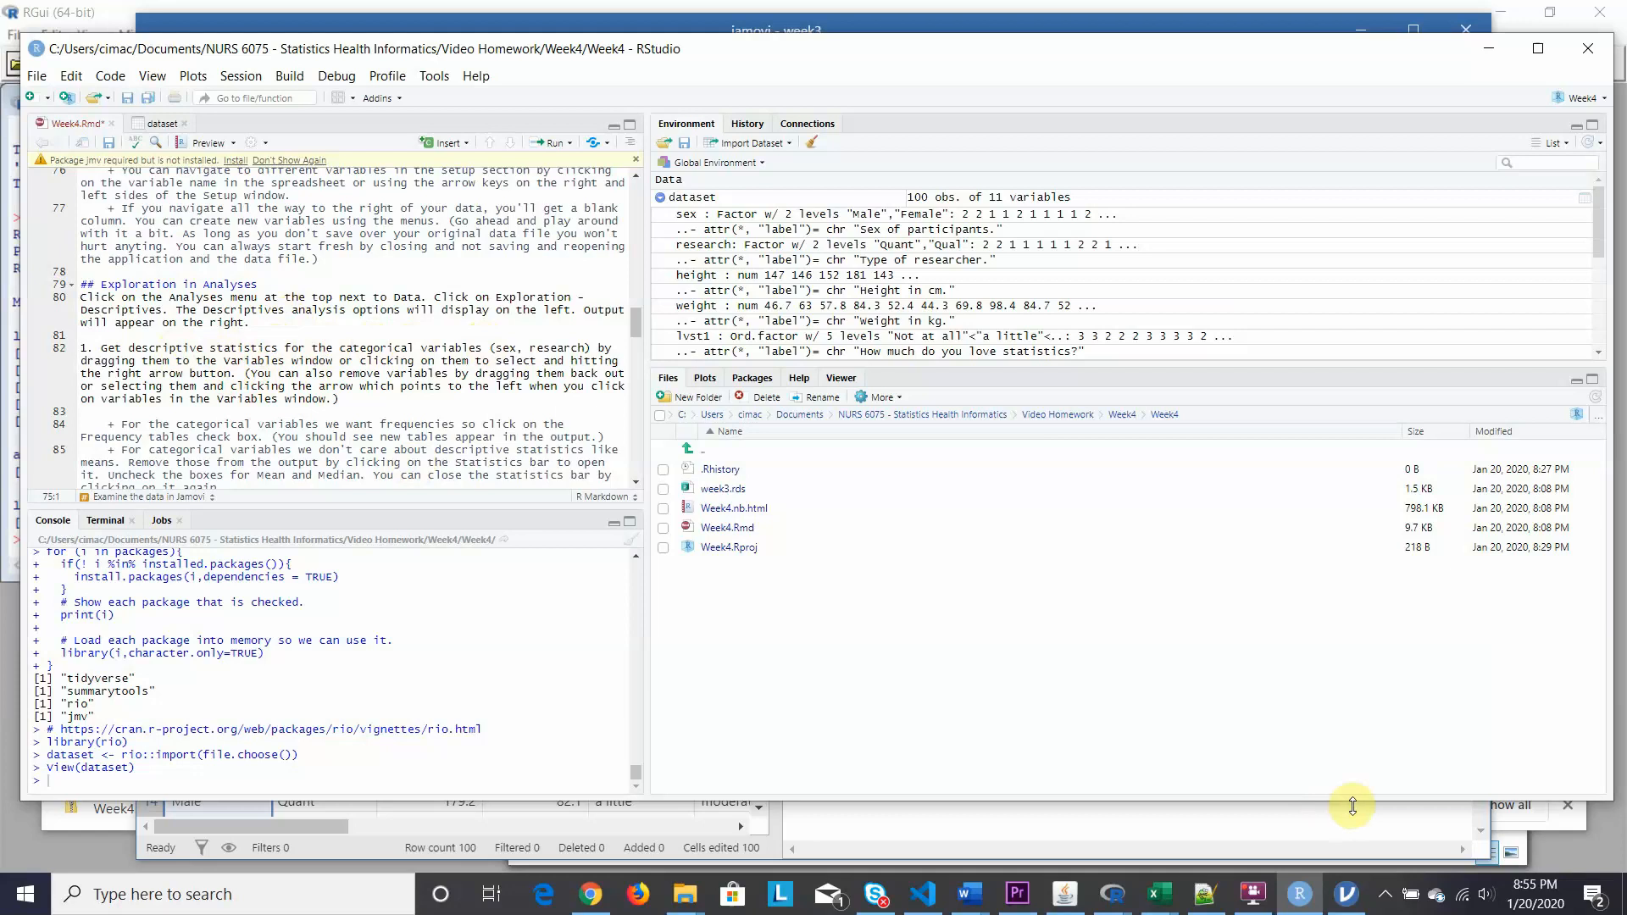
{"action": "left_click", "coordinate": [1347, 894]}
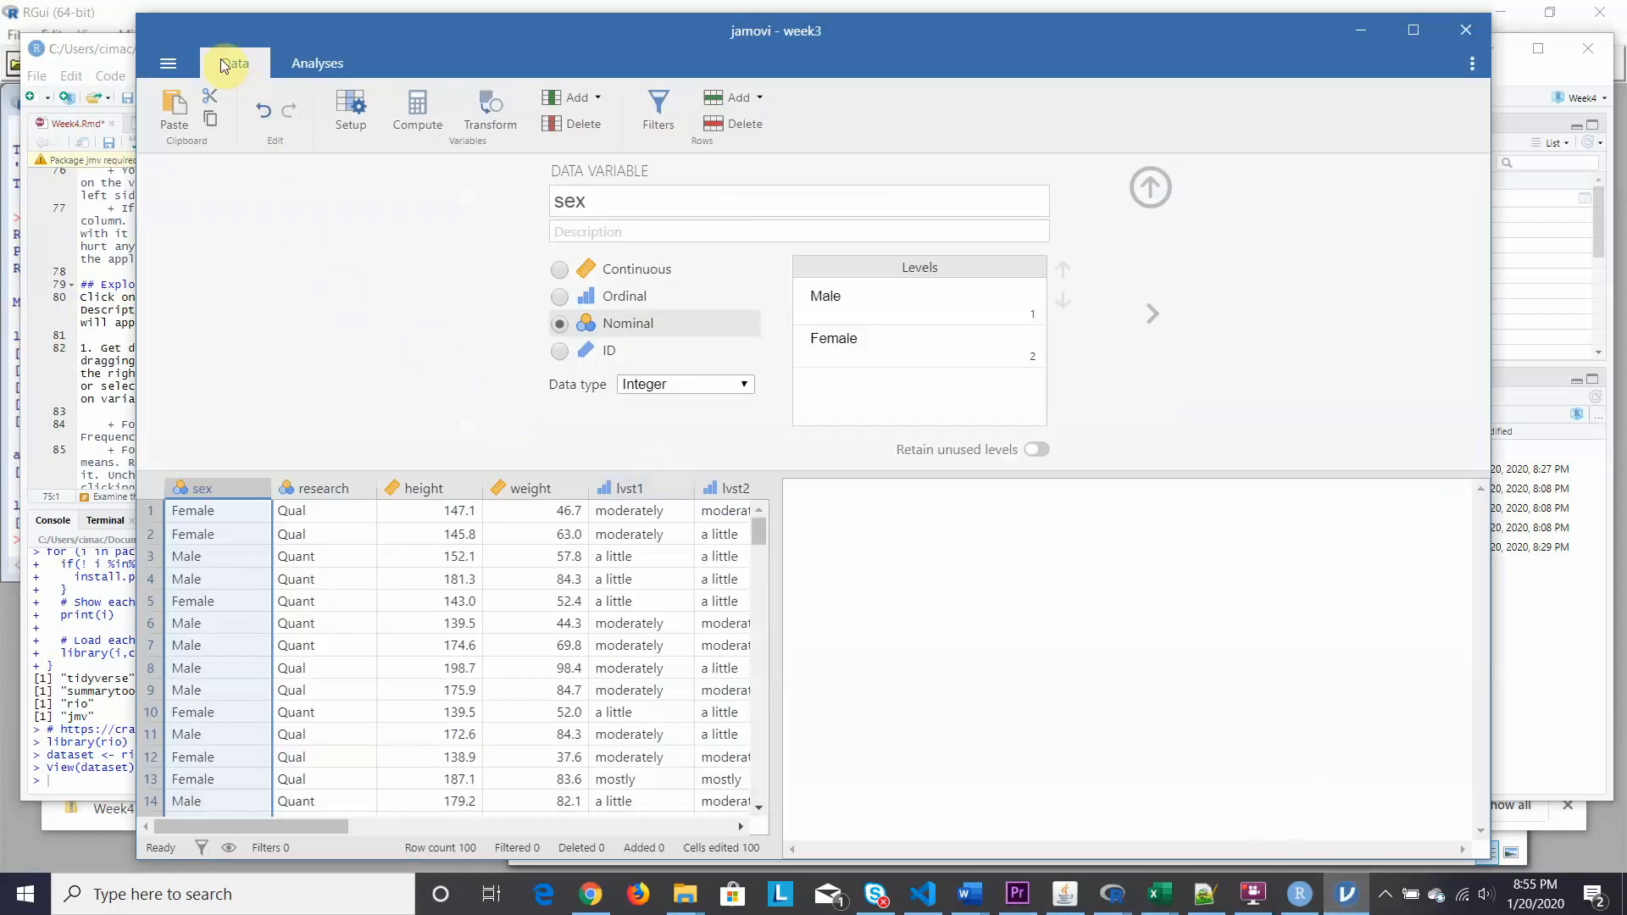
Start a new Descriptives analysis from the Exploration menu.
{"action": "left_click", "coordinate": [315, 64]}
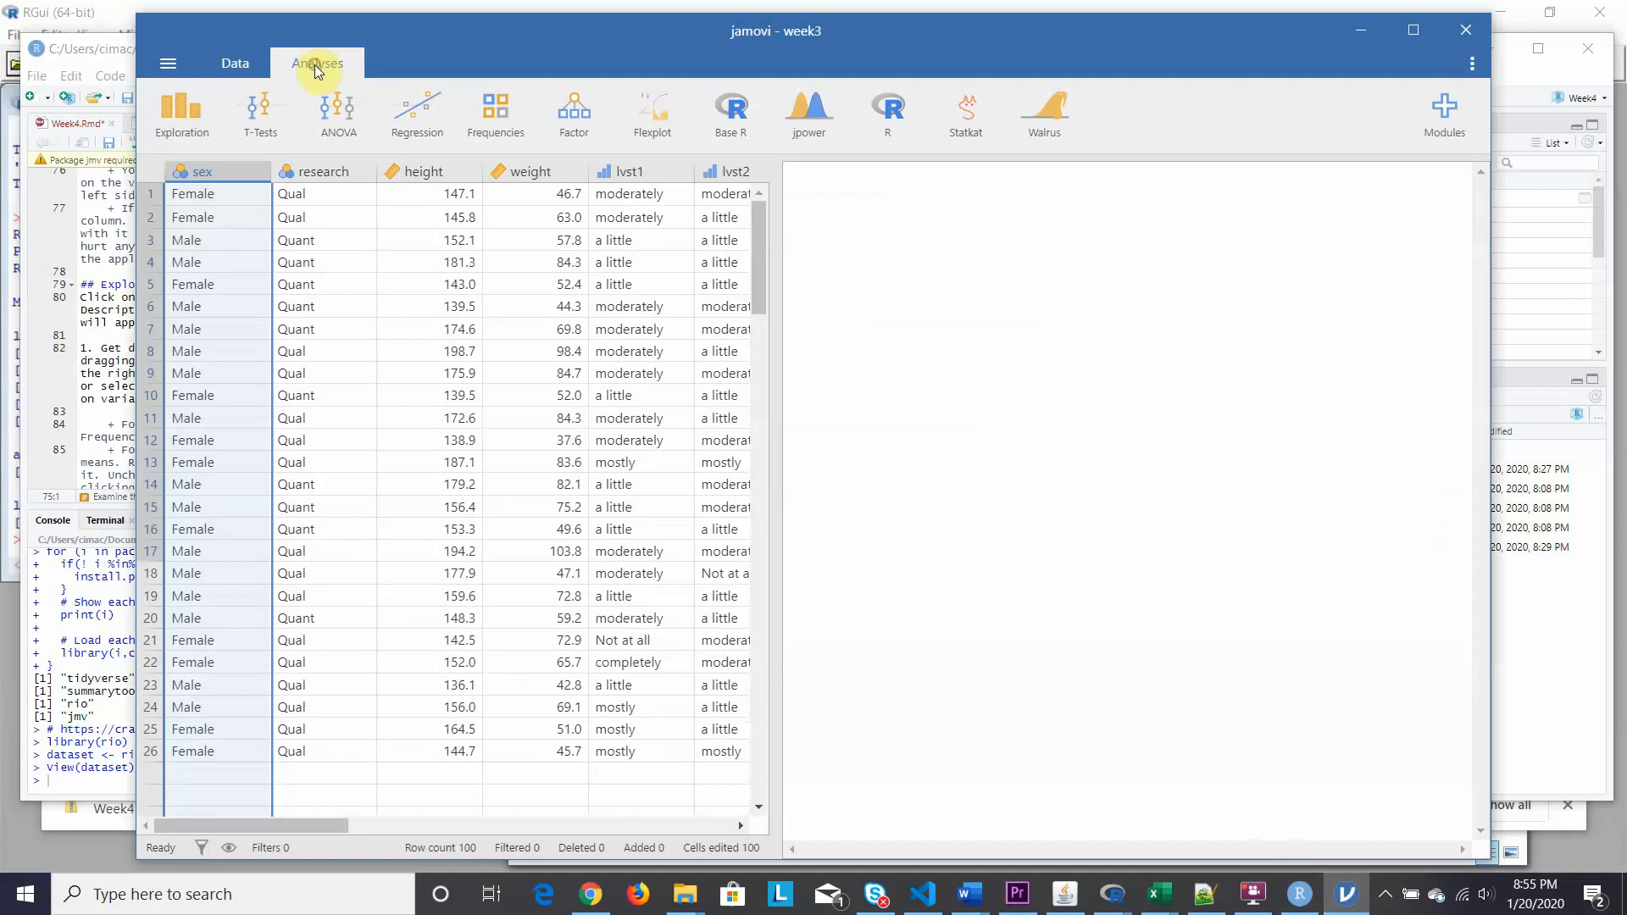
{"action": "left_click", "coordinate": [180, 114]}
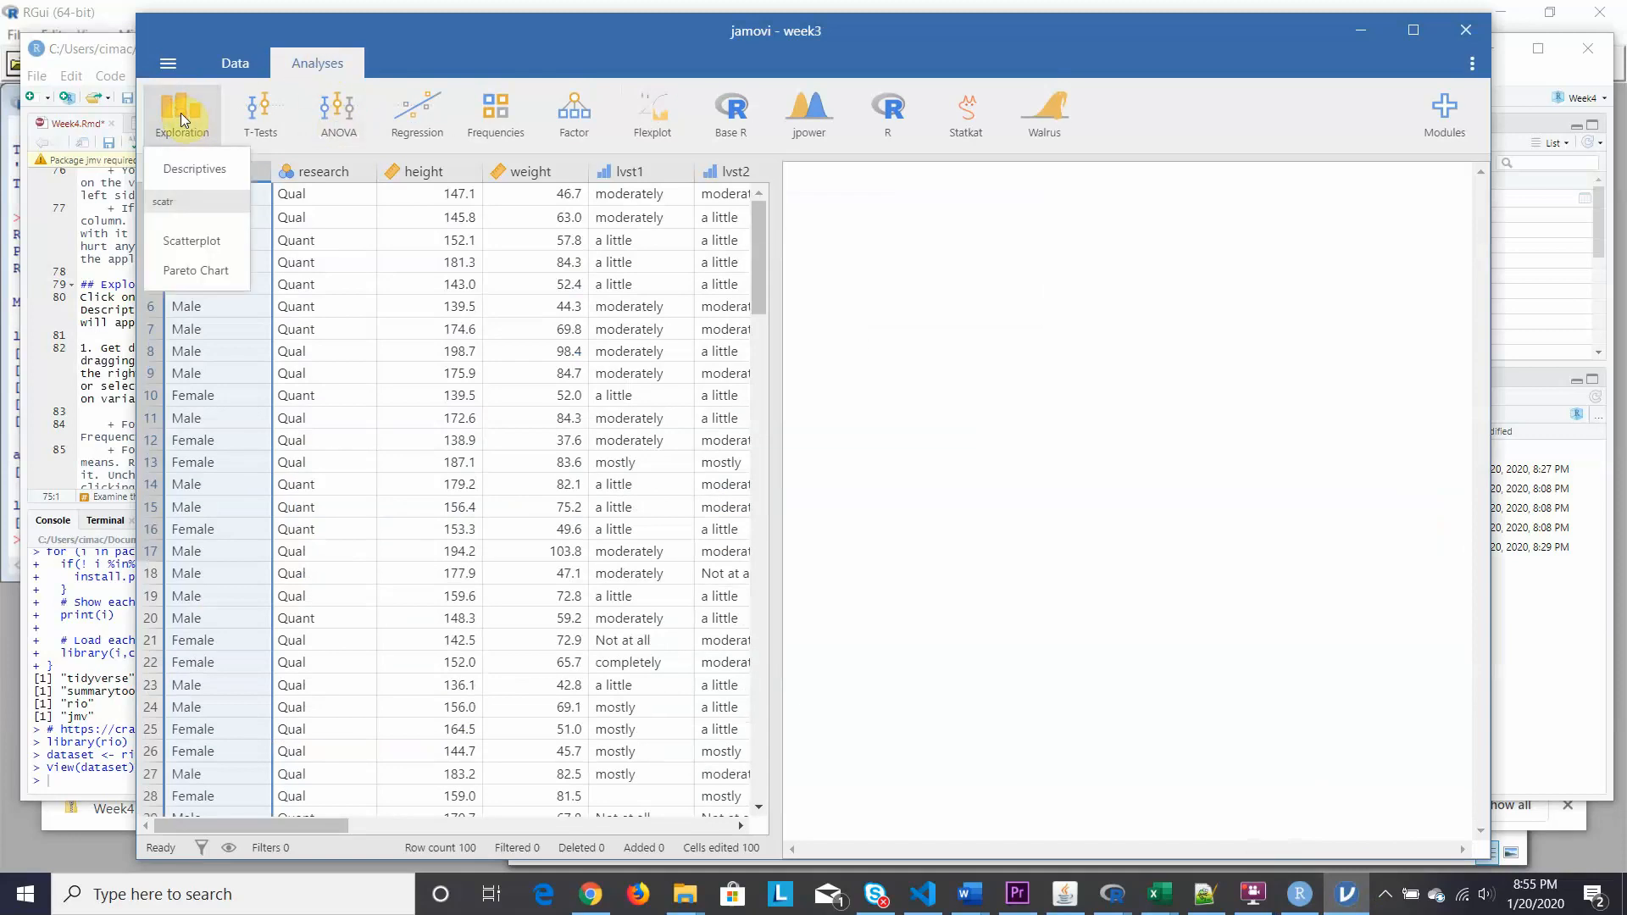
{"action": "left_click", "coordinate": [193, 171]}
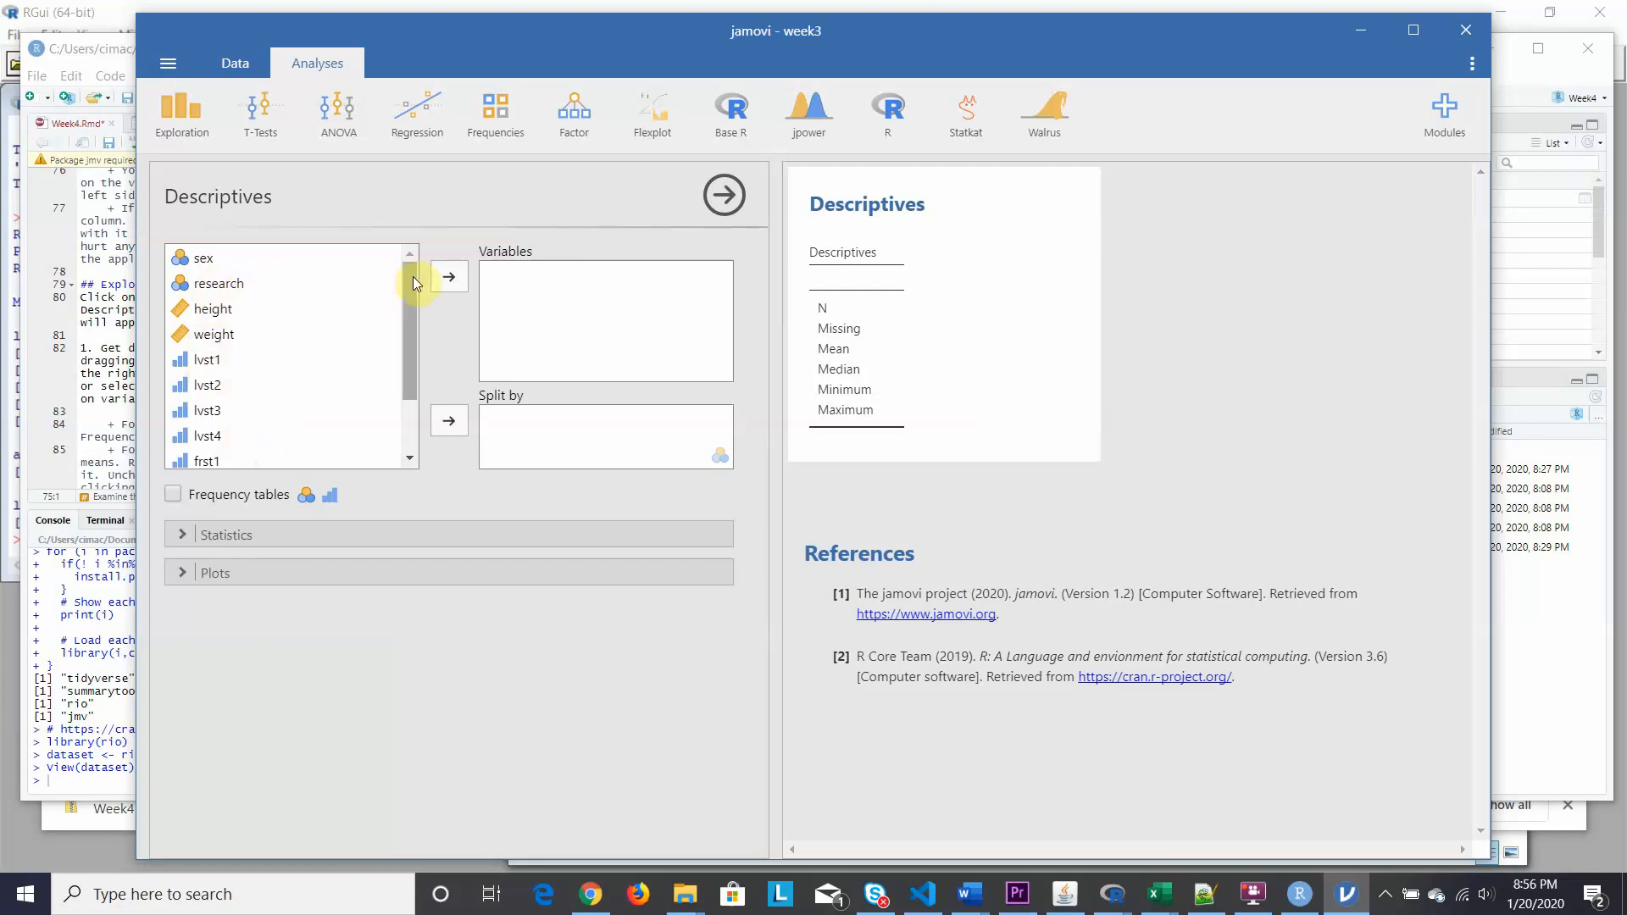
Put sex and research into the Descriptives Variables box, giving N 100 each.
{"action": "mouse_move", "coordinate": [414, 277]}
{"action": "left_mouse_down"}
{"action": "mouse_move", "coordinate": [418, 345]}
{"action": "mouse_move", "coordinate": [419, 254]}
{"action": "mouse_move", "coordinate": [410, 390]}
{"action": "mouse_move", "coordinate": [402, 283]}
{"action": "left_mouse_up"}
{"action": "left_click", "coordinate": [405, 359]}
{"action": "left_click", "coordinate": [203, 261]}
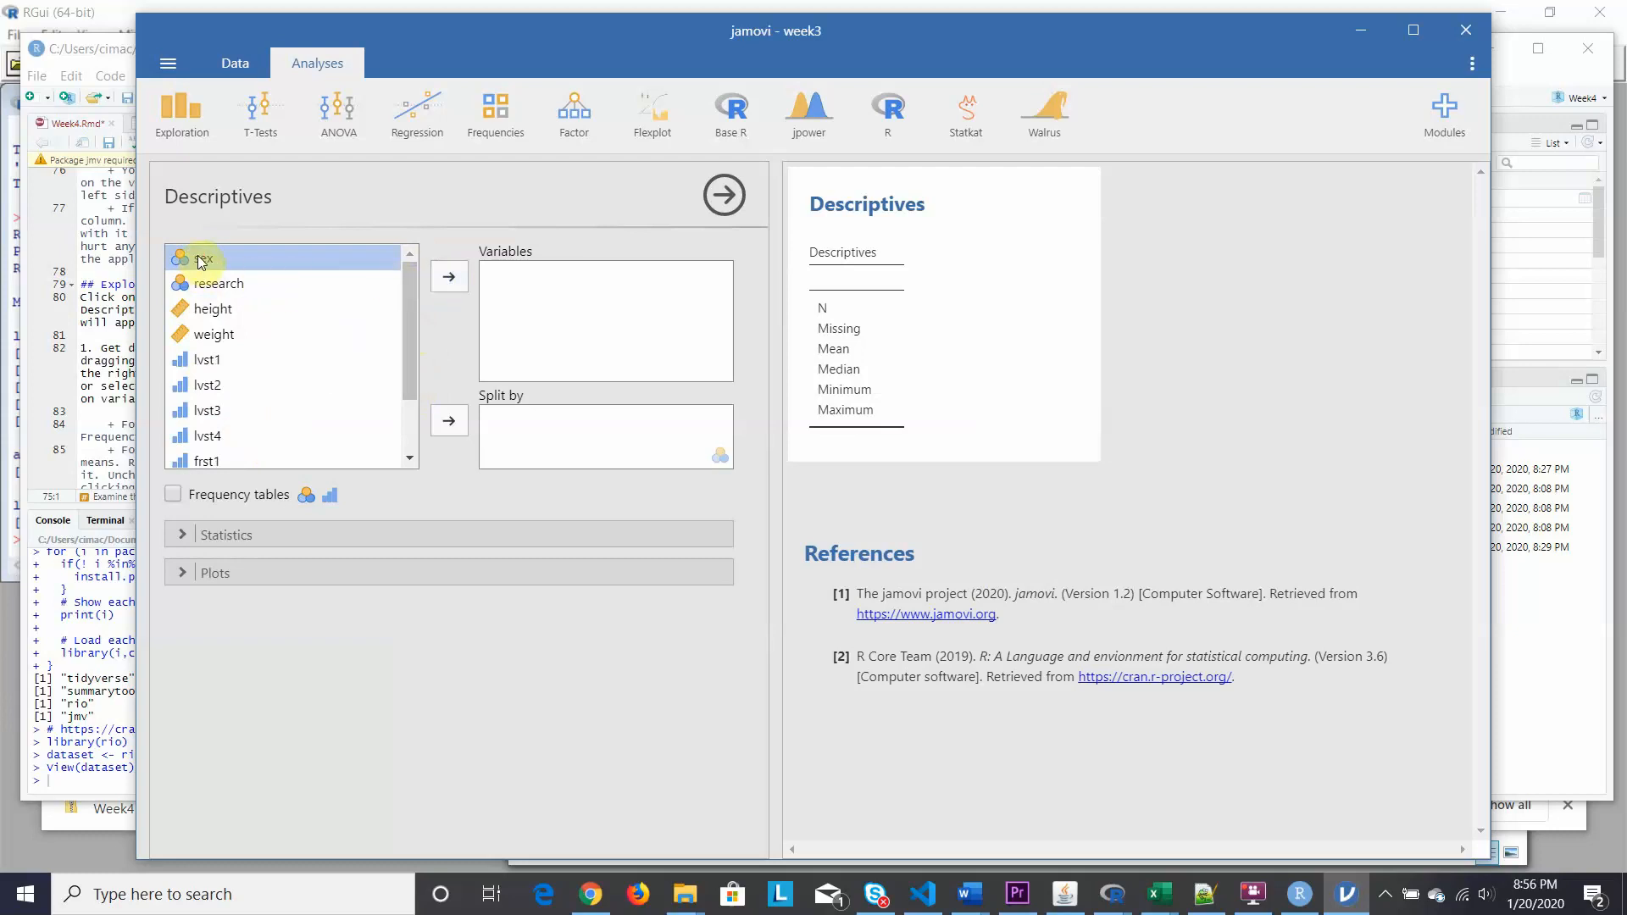
{"action": "left_click", "coordinate": [449, 278]}
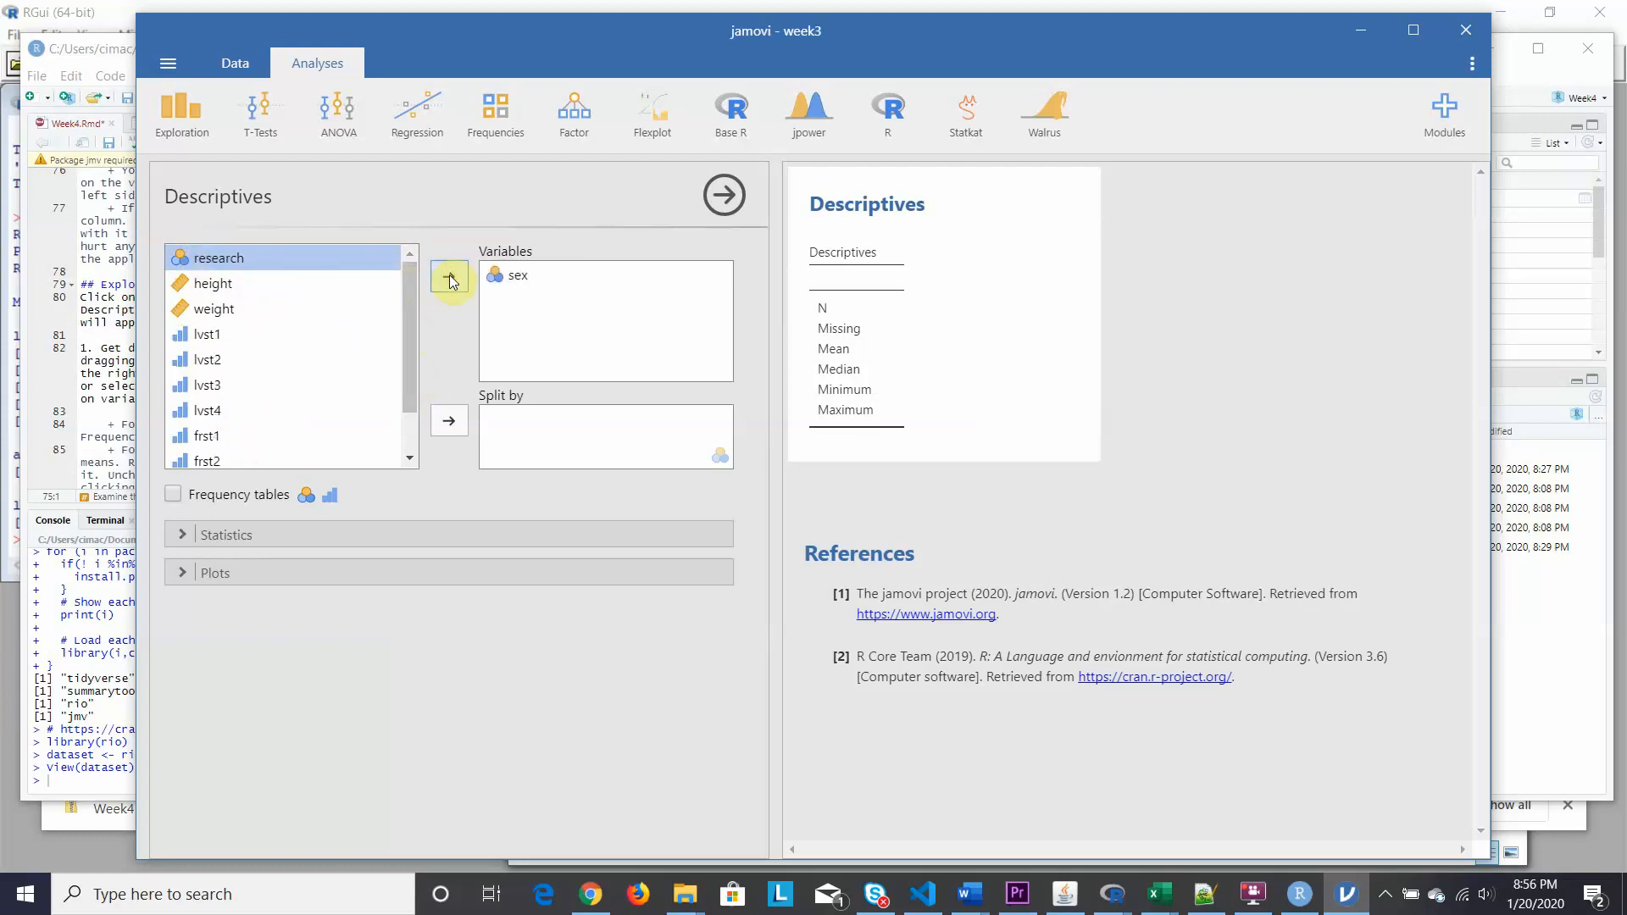
{"action": "left_click", "coordinate": [522, 275]}
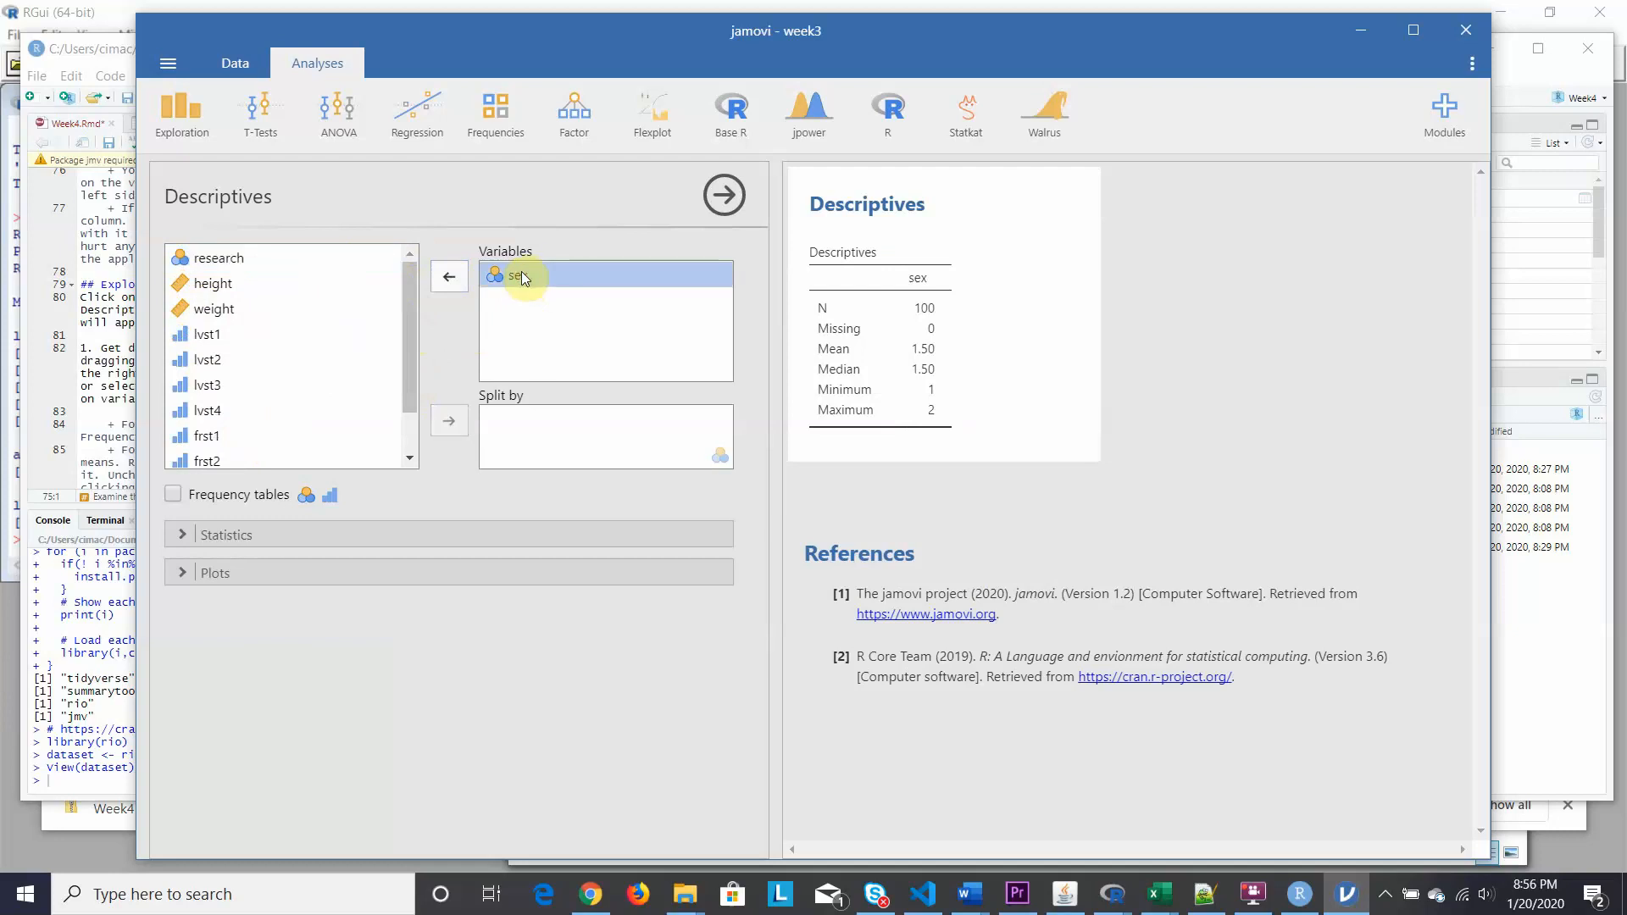
{"action": "left_click", "coordinate": [447, 282]}
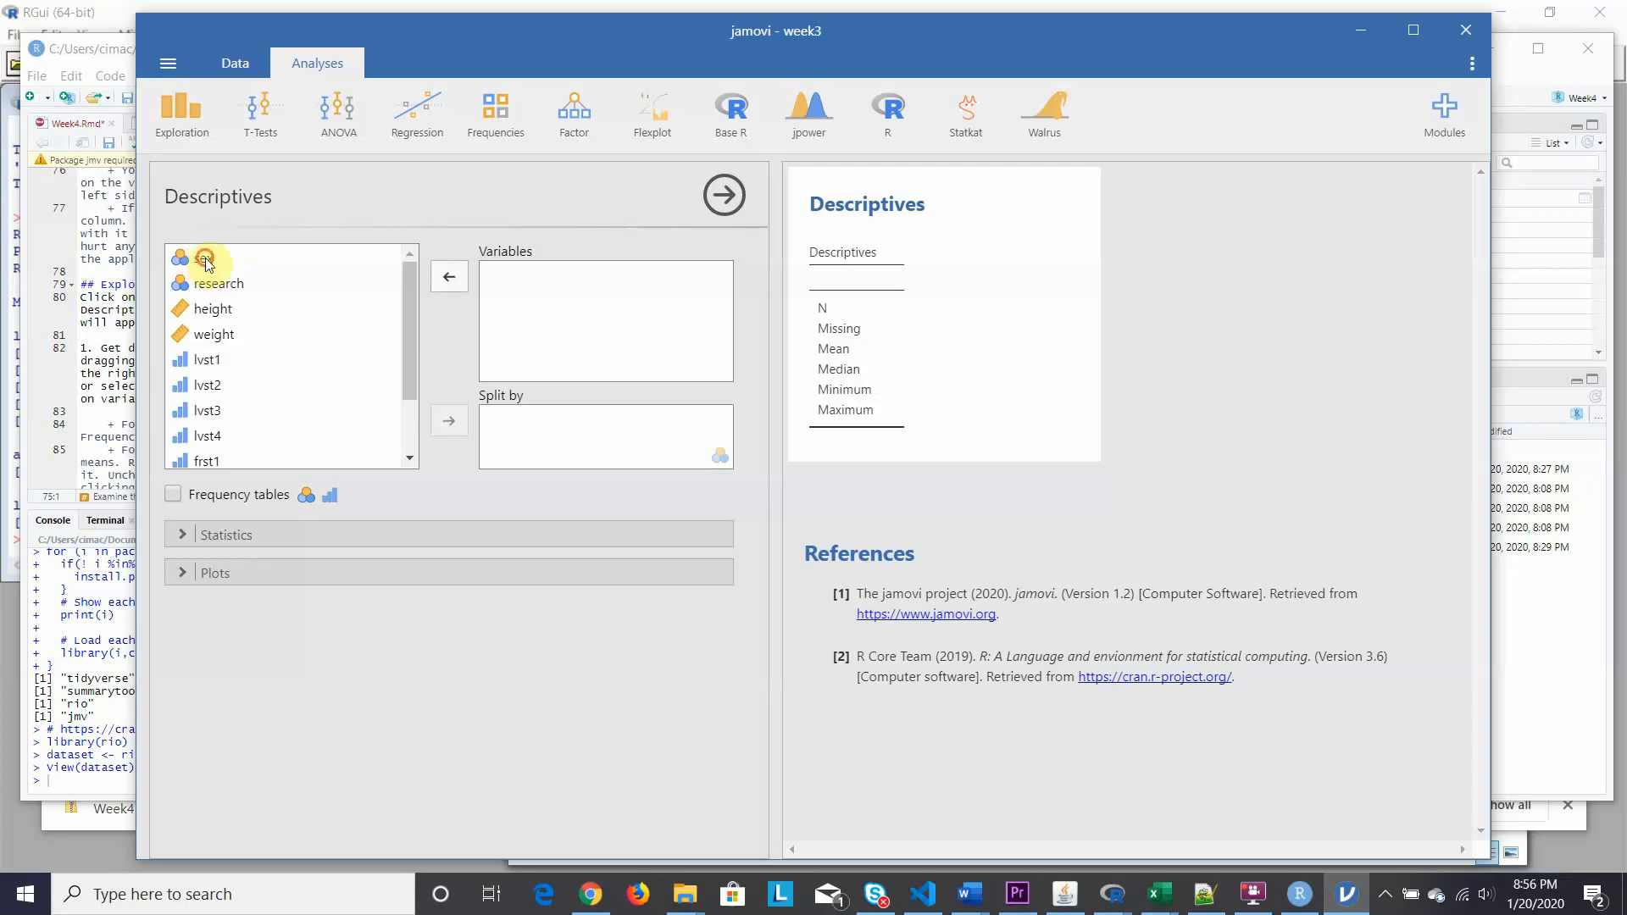
{"action": "left_click", "coordinate": [206, 261]}
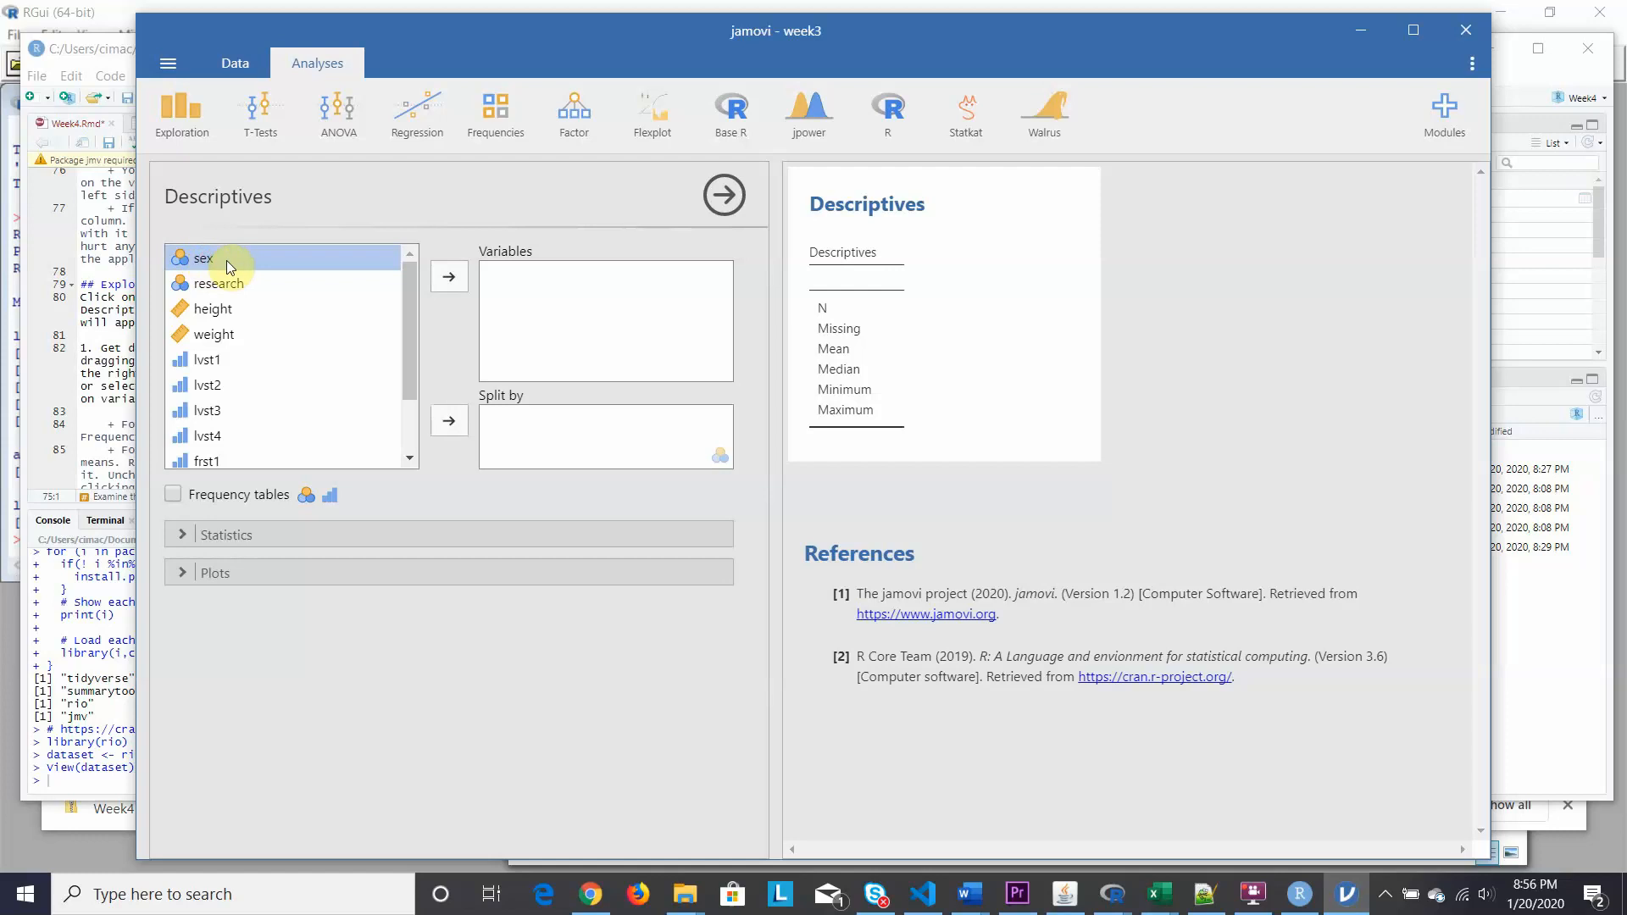
{"action": "left_click", "coordinate": [223, 284], "text": "shift"}
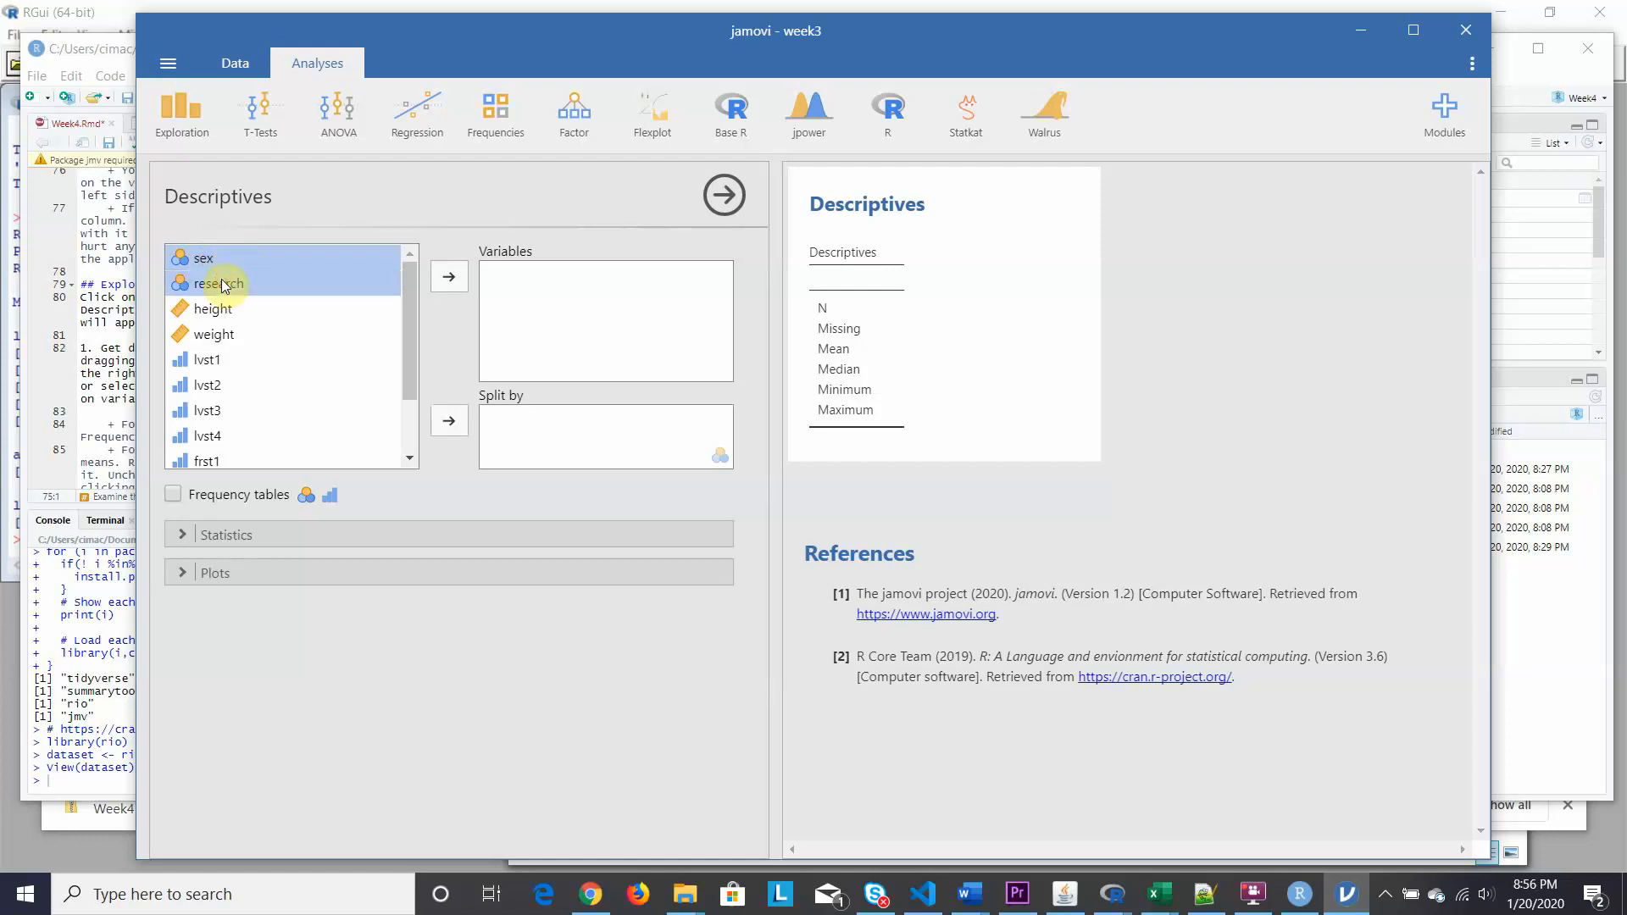
{"action": "left_click_drag", "start_coordinate": [232, 281], "coordinate": [561, 293]}
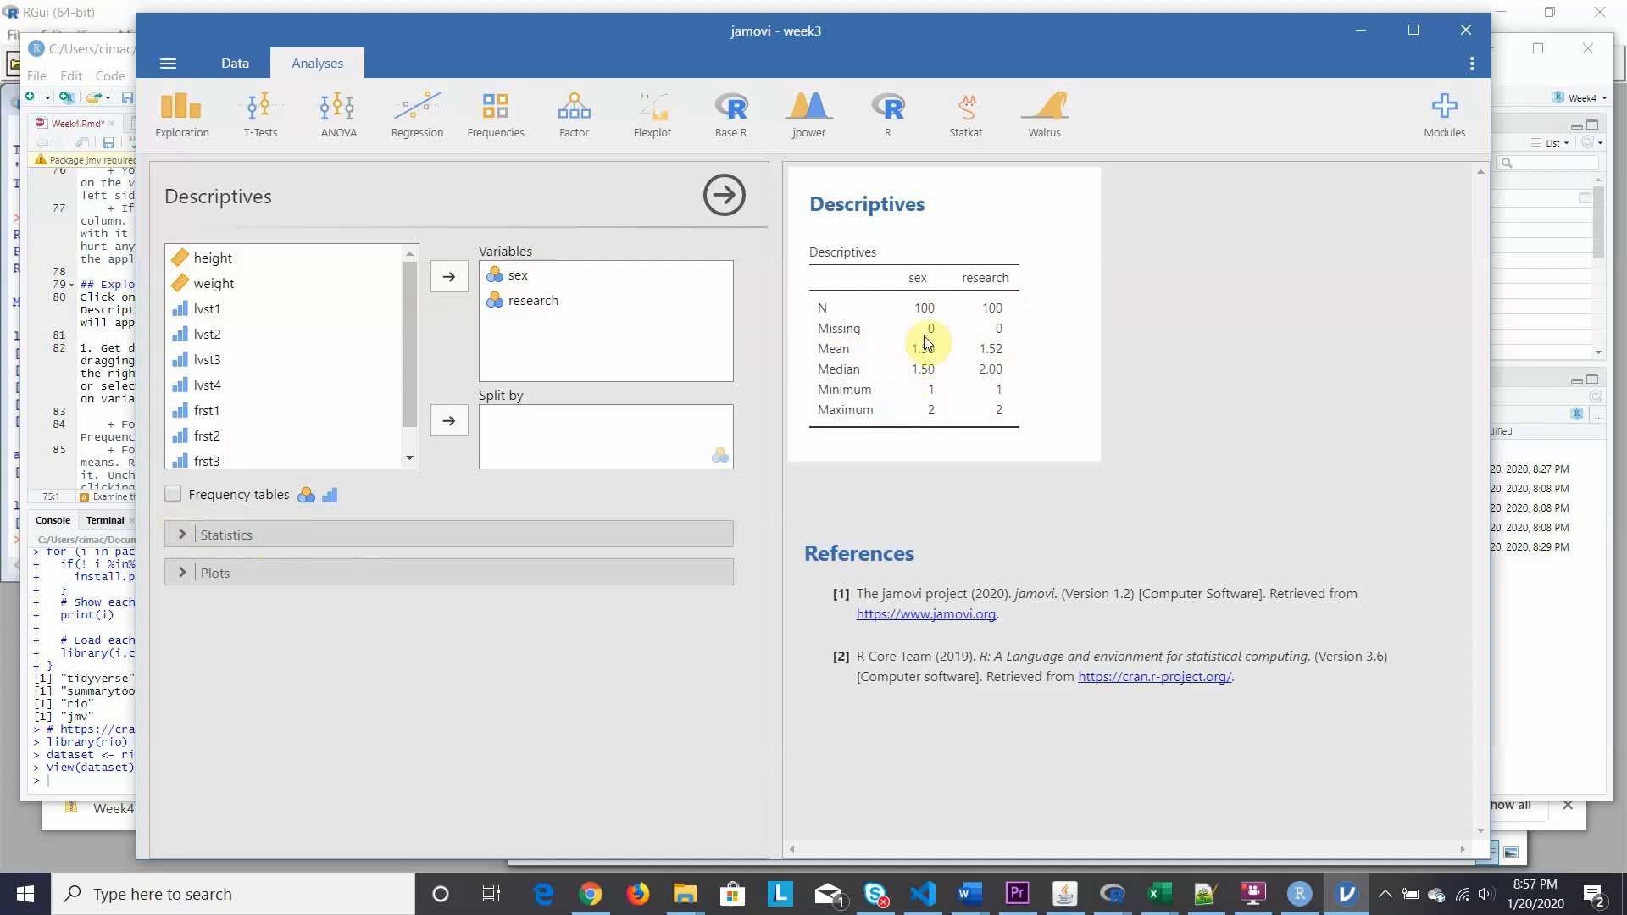
Turn on frequency tables for sex and research, then expand Statistics.
{"action": "left_click", "coordinate": [172, 495]}
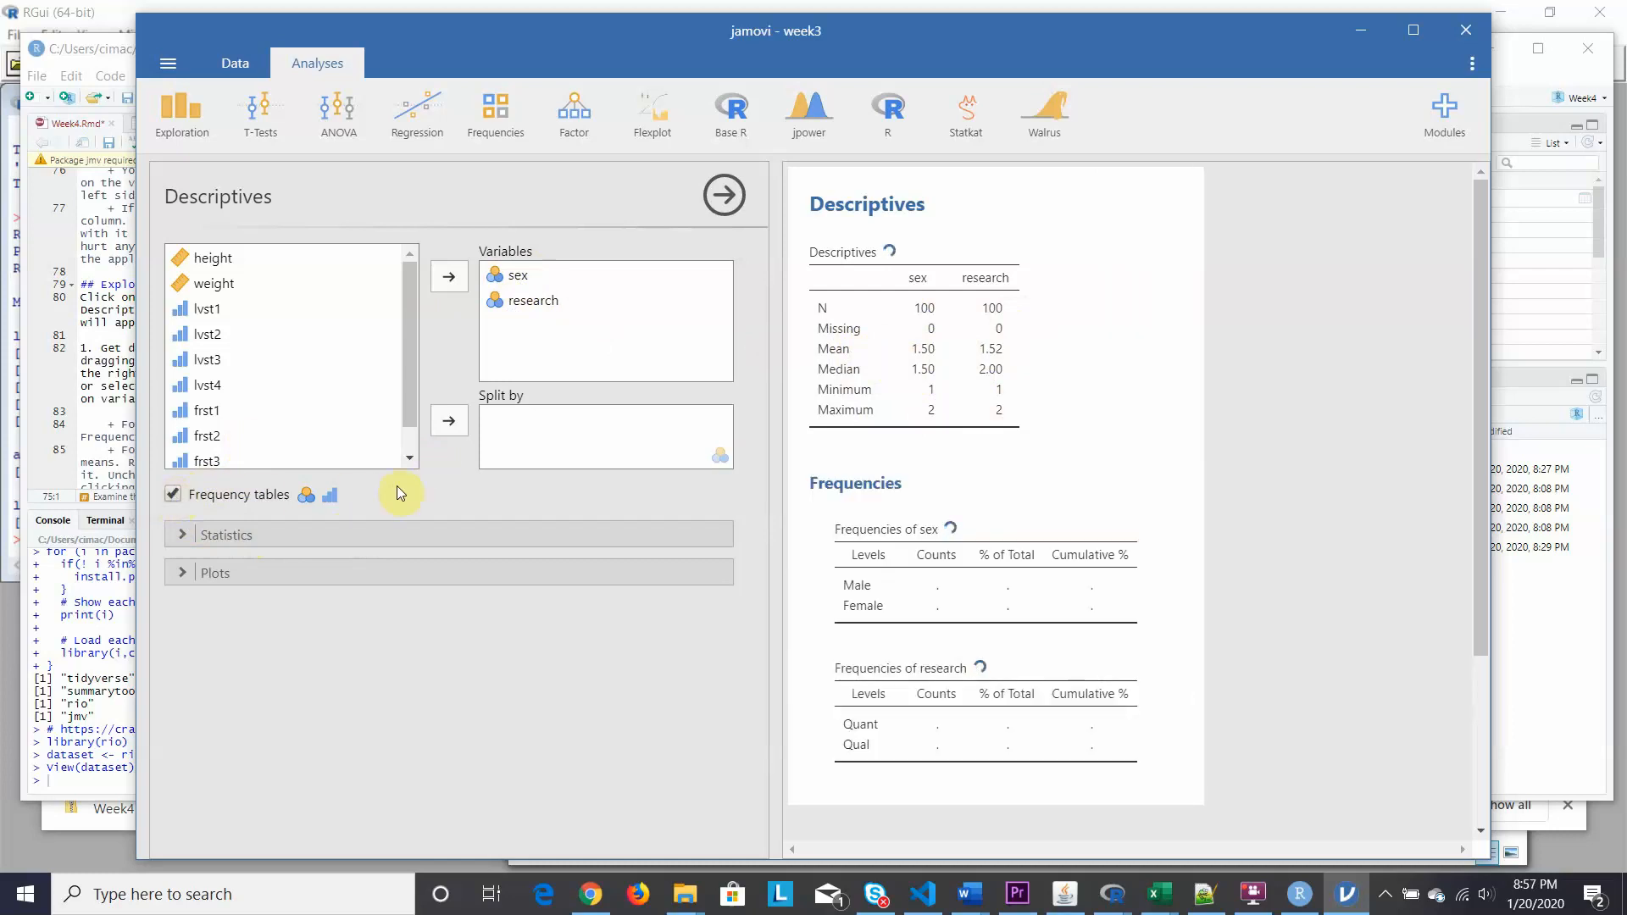
{"action": "left_click", "coordinate": [177, 533]}
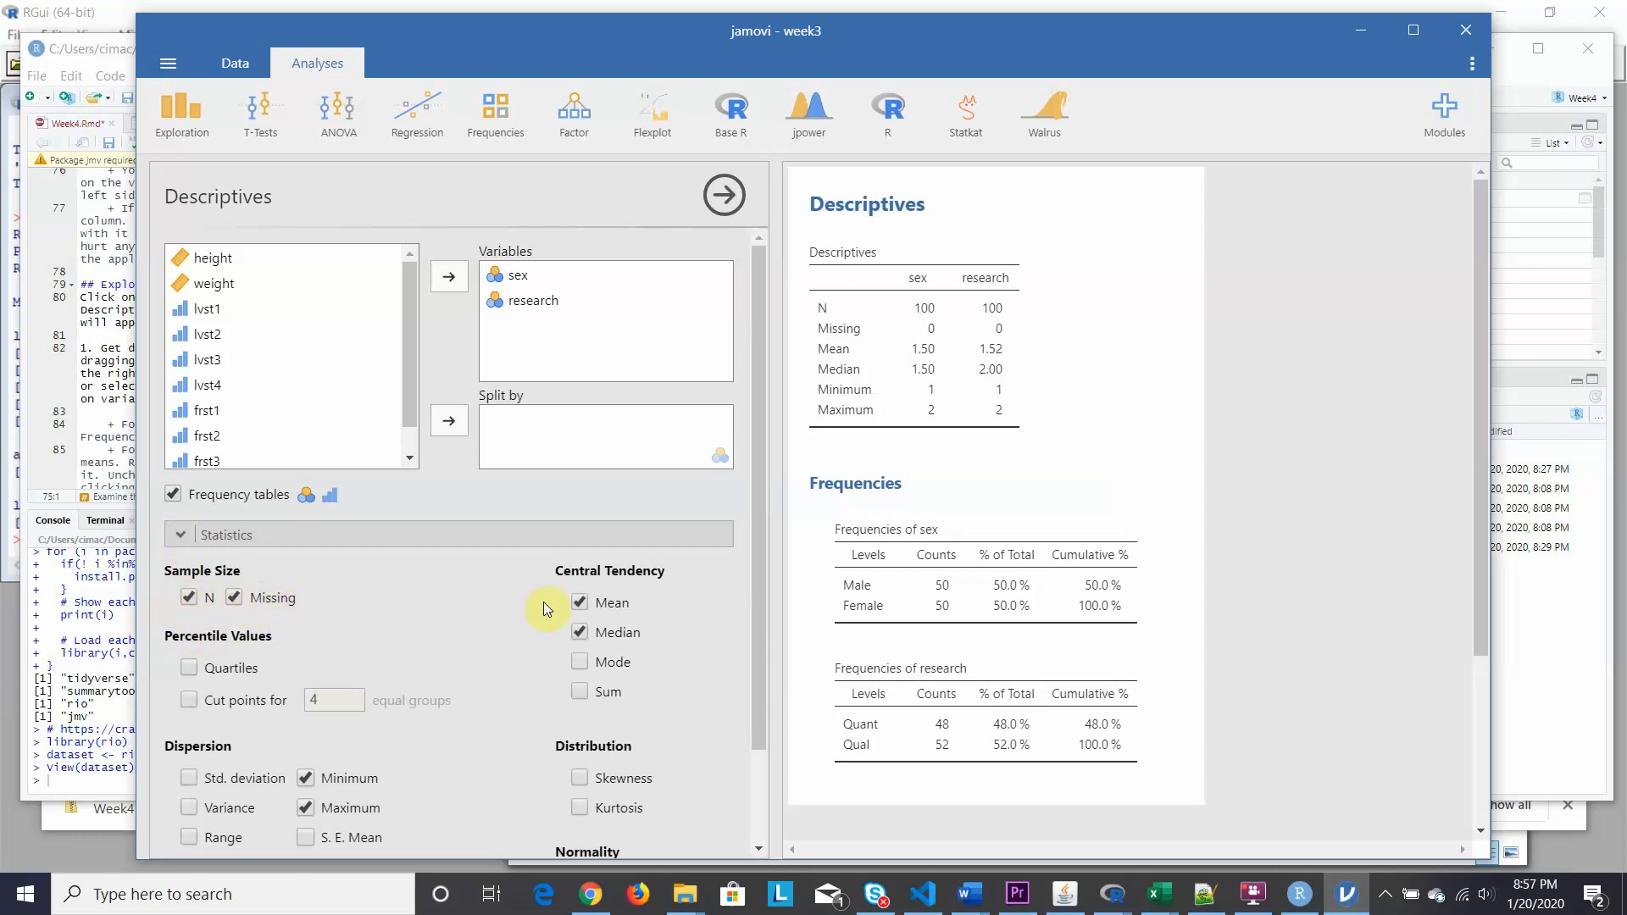
Turn off Mean, Median, Minimum and Maximum so the Descriptives table shows only N and Missing.
{"action": "left_click", "coordinate": [580, 602]}
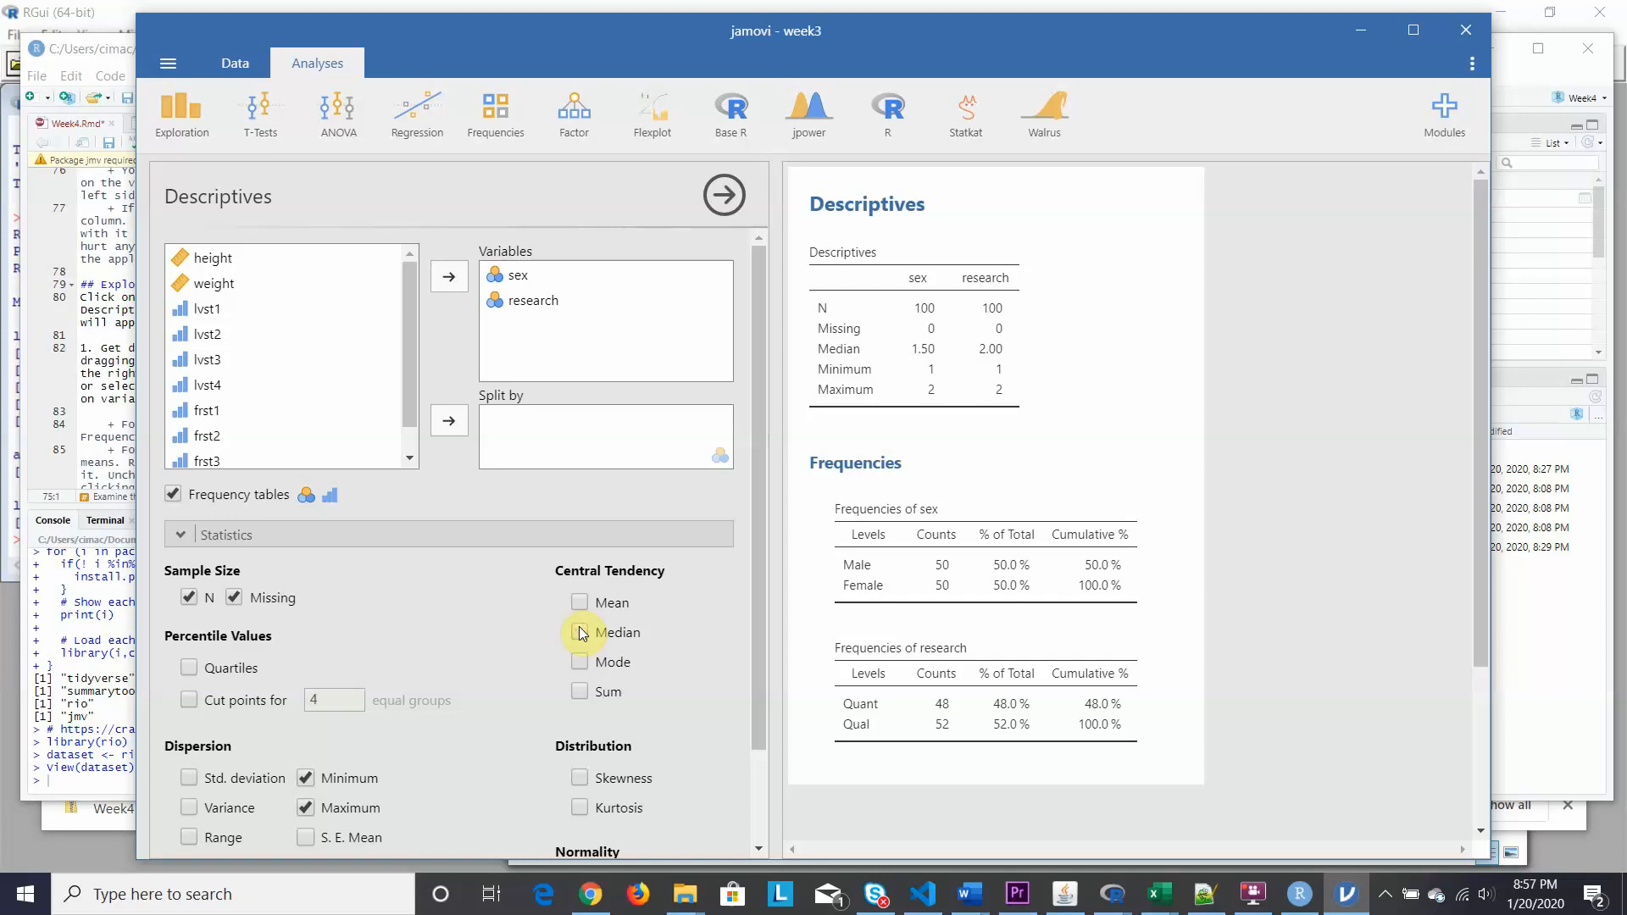
{"action": "left_click", "coordinate": [580, 631]}
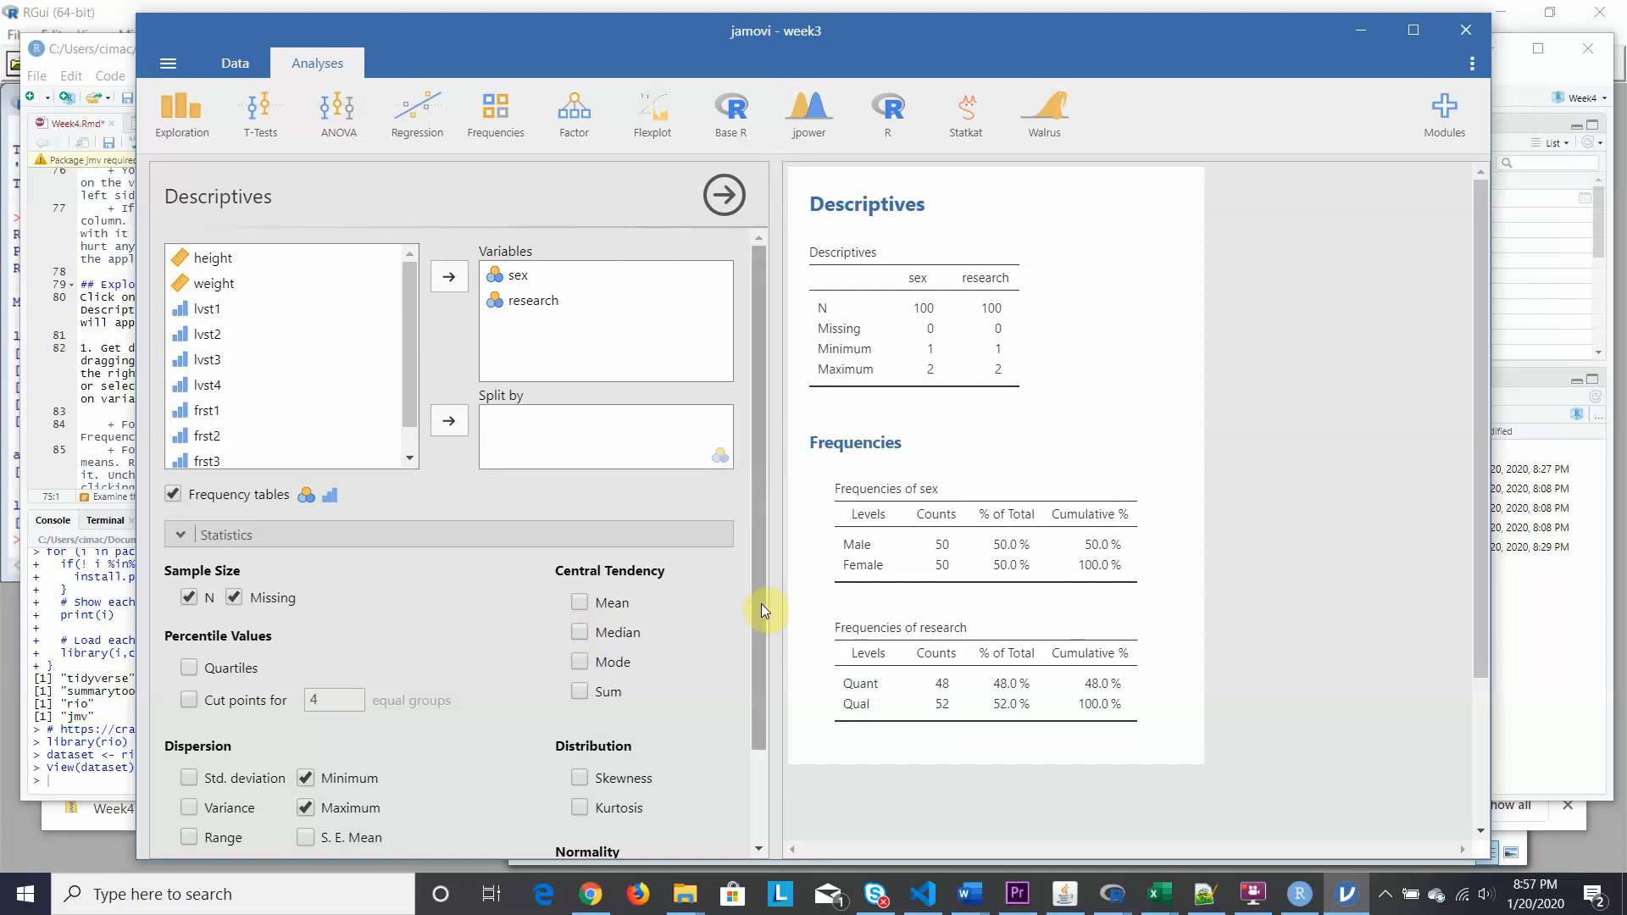
{"action": "left_click_drag", "start_coordinate": [761, 604], "coordinate": [759, 715]}
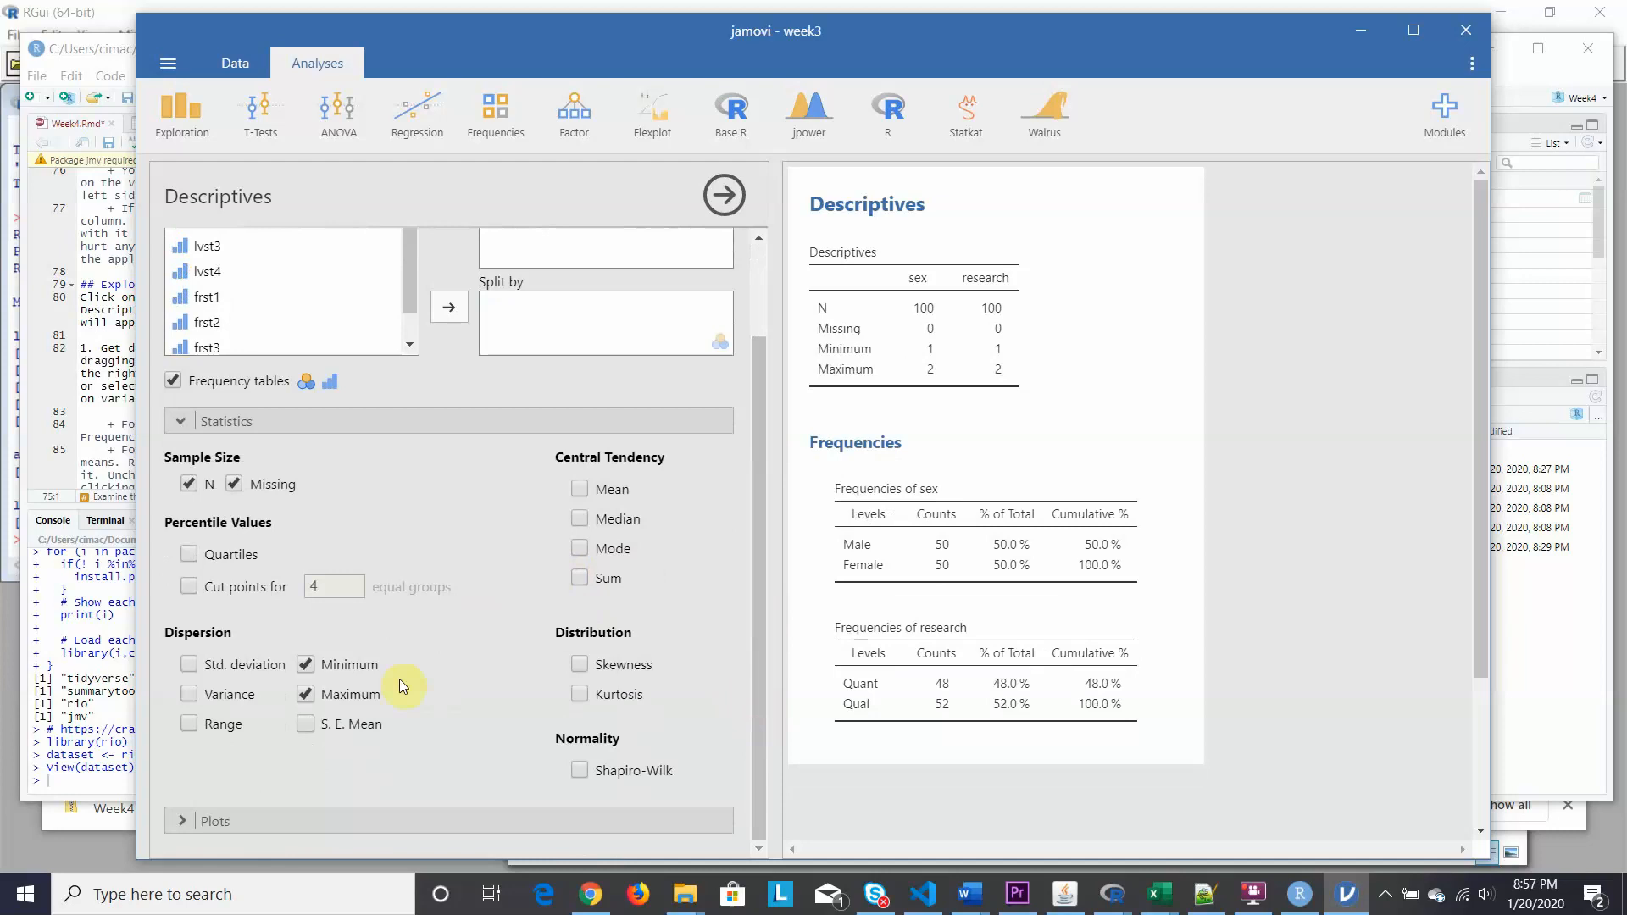
{"action": "left_click", "coordinate": [305, 664]}
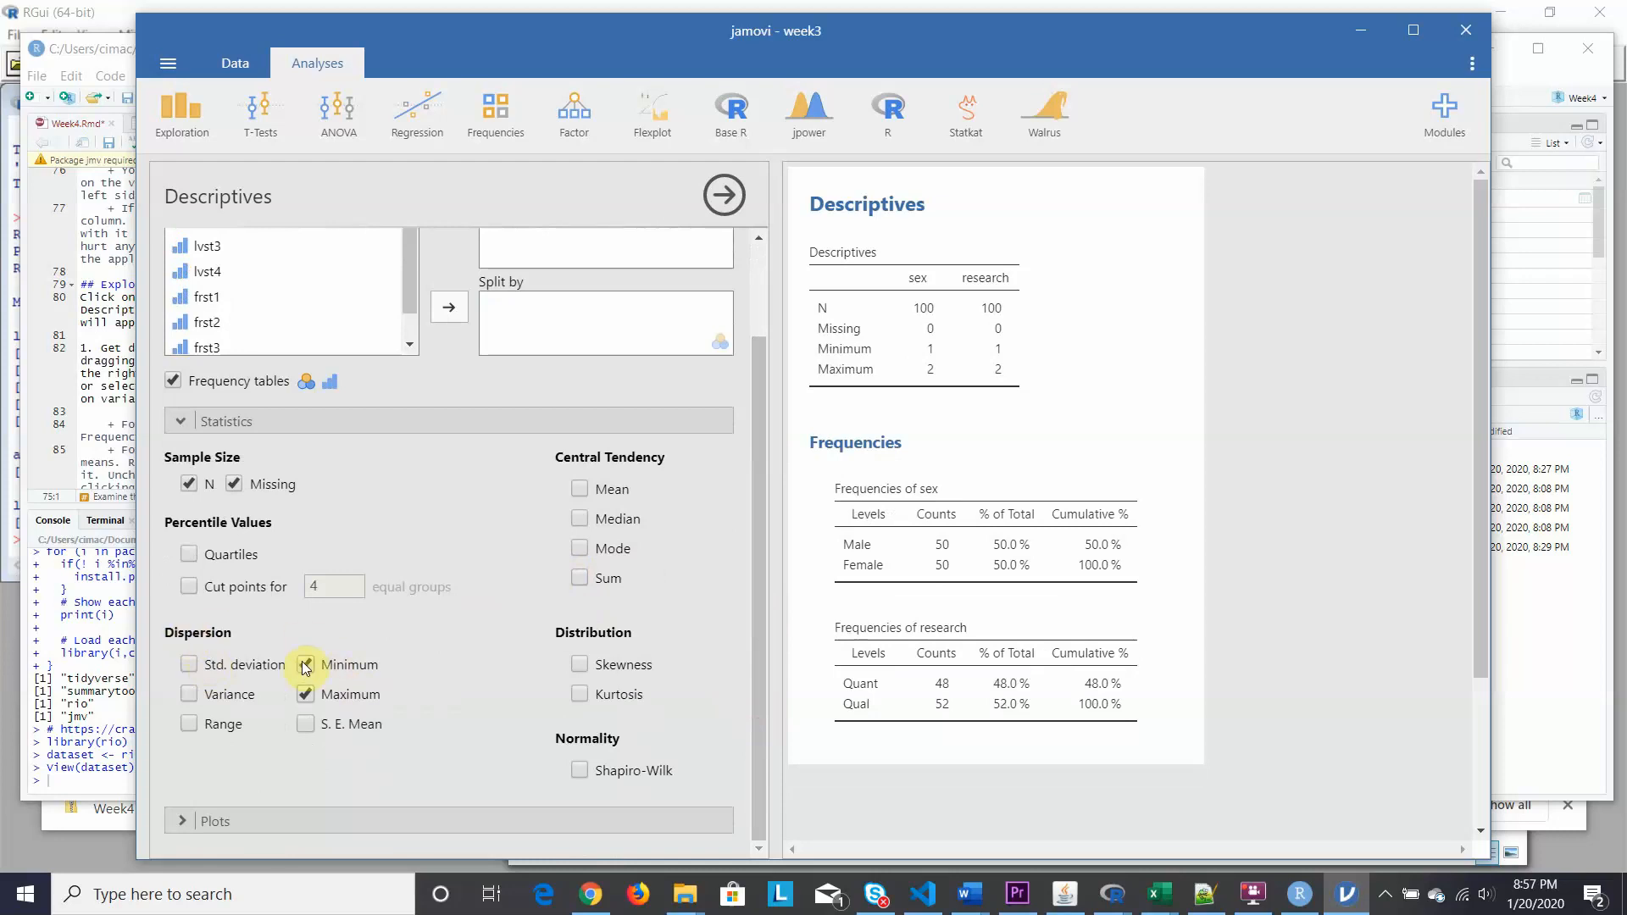
{"action": "left_click", "coordinate": [305, 694]}
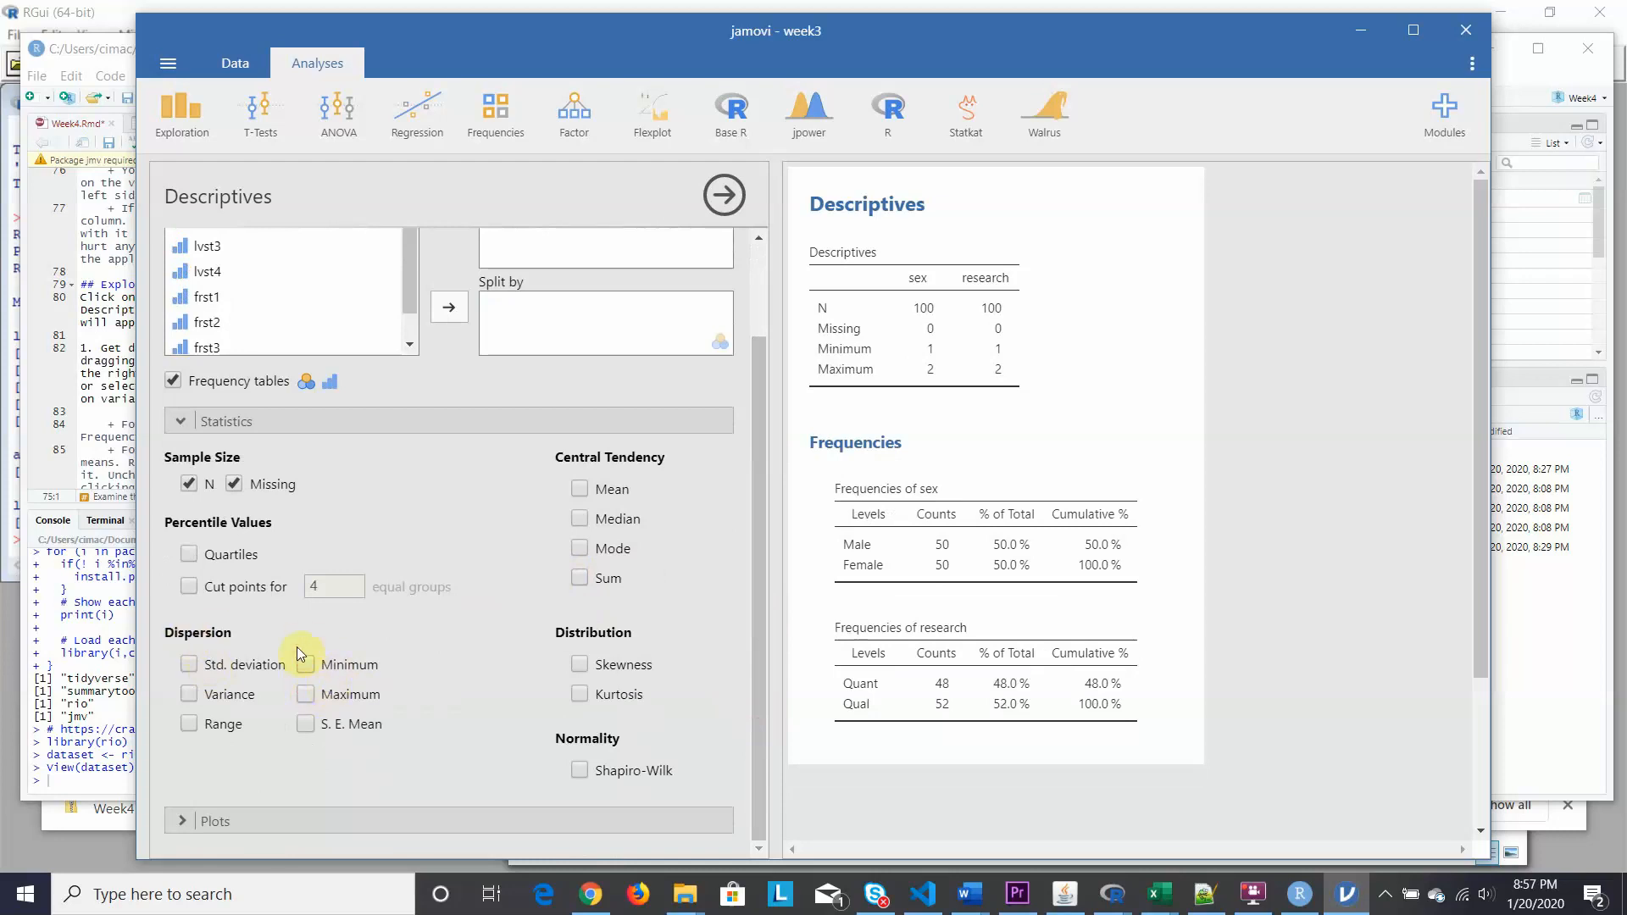
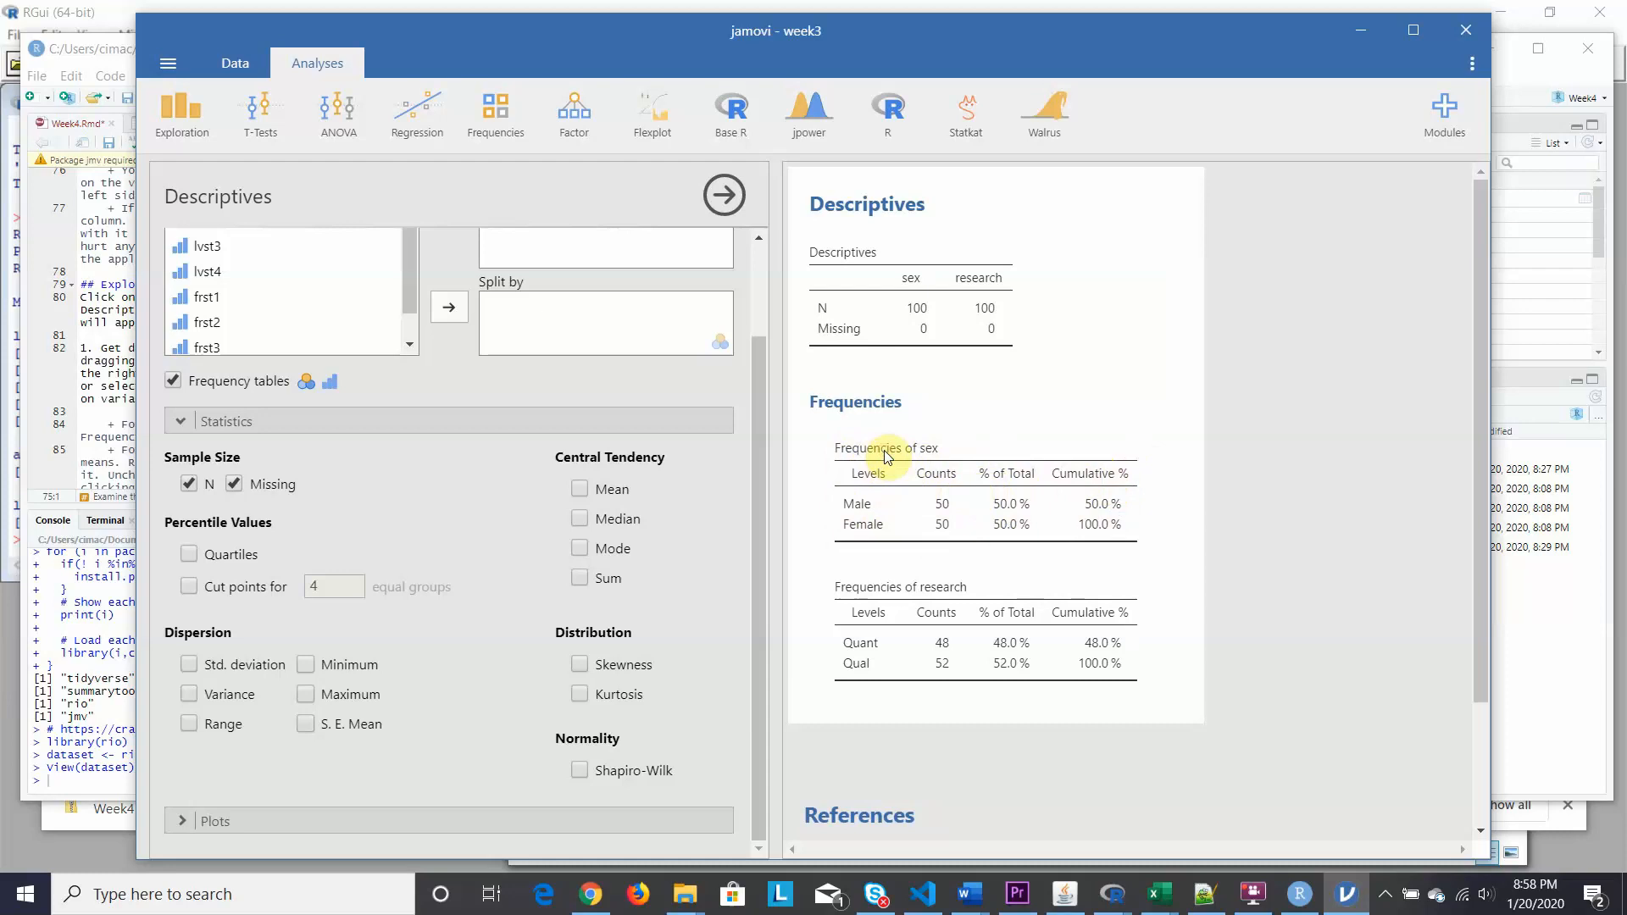
Dismiss the sex table's copy options, check the next instruction in RStudio, and return to jamovi.
{"action": "right_click", "coordinate": [884, 450]}
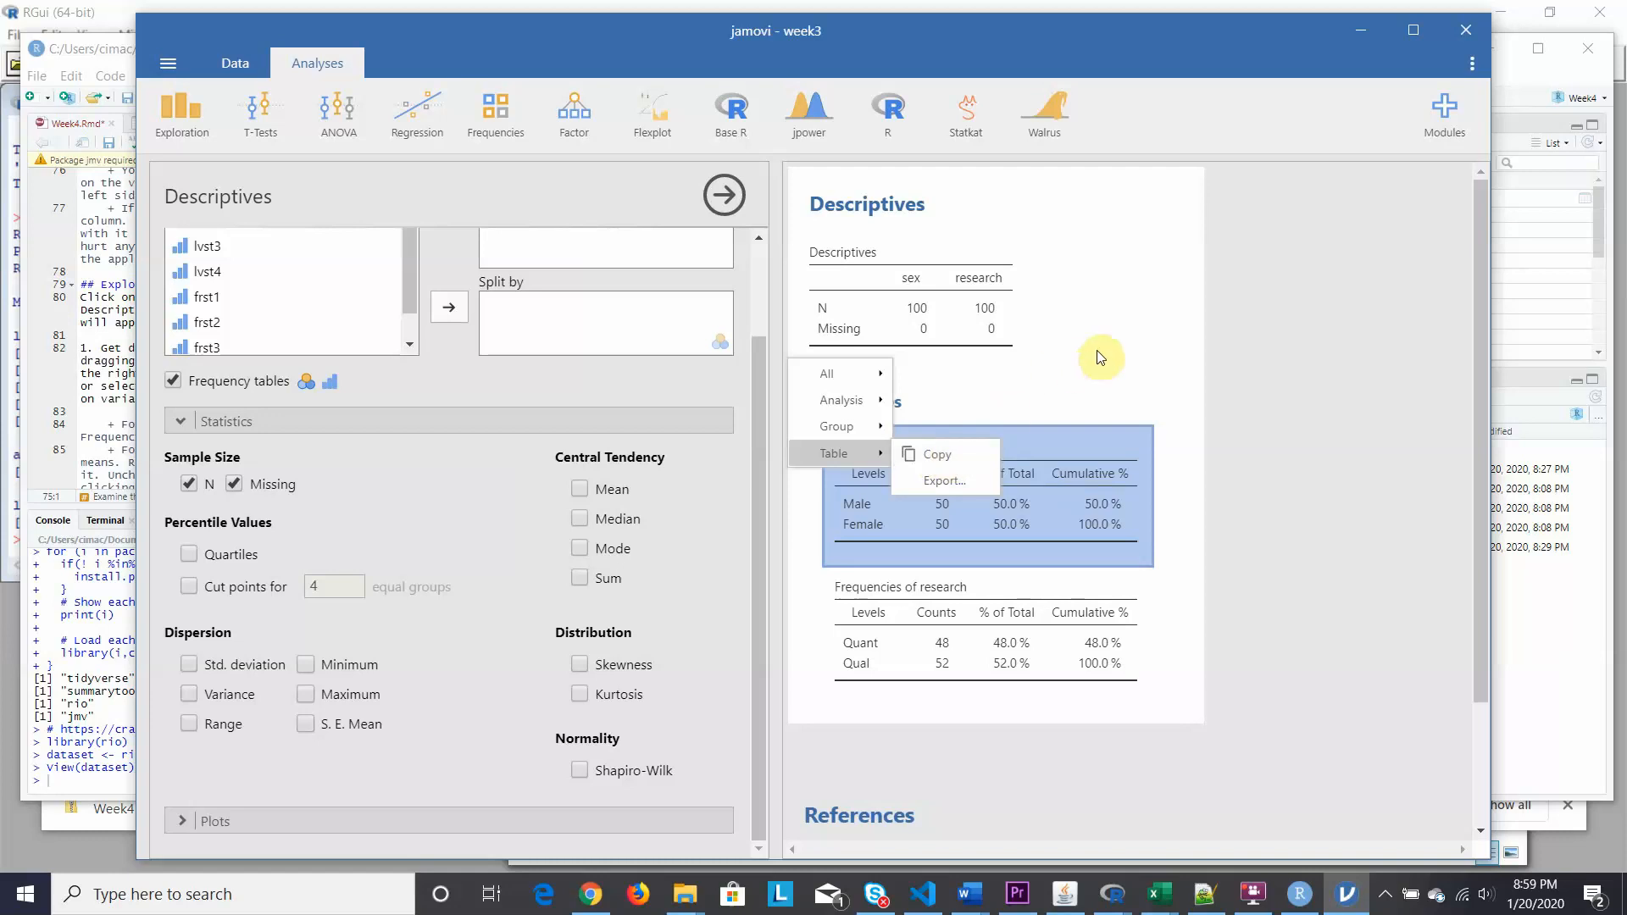
{"action": "left_click", "coordinate": [1233, 353]}
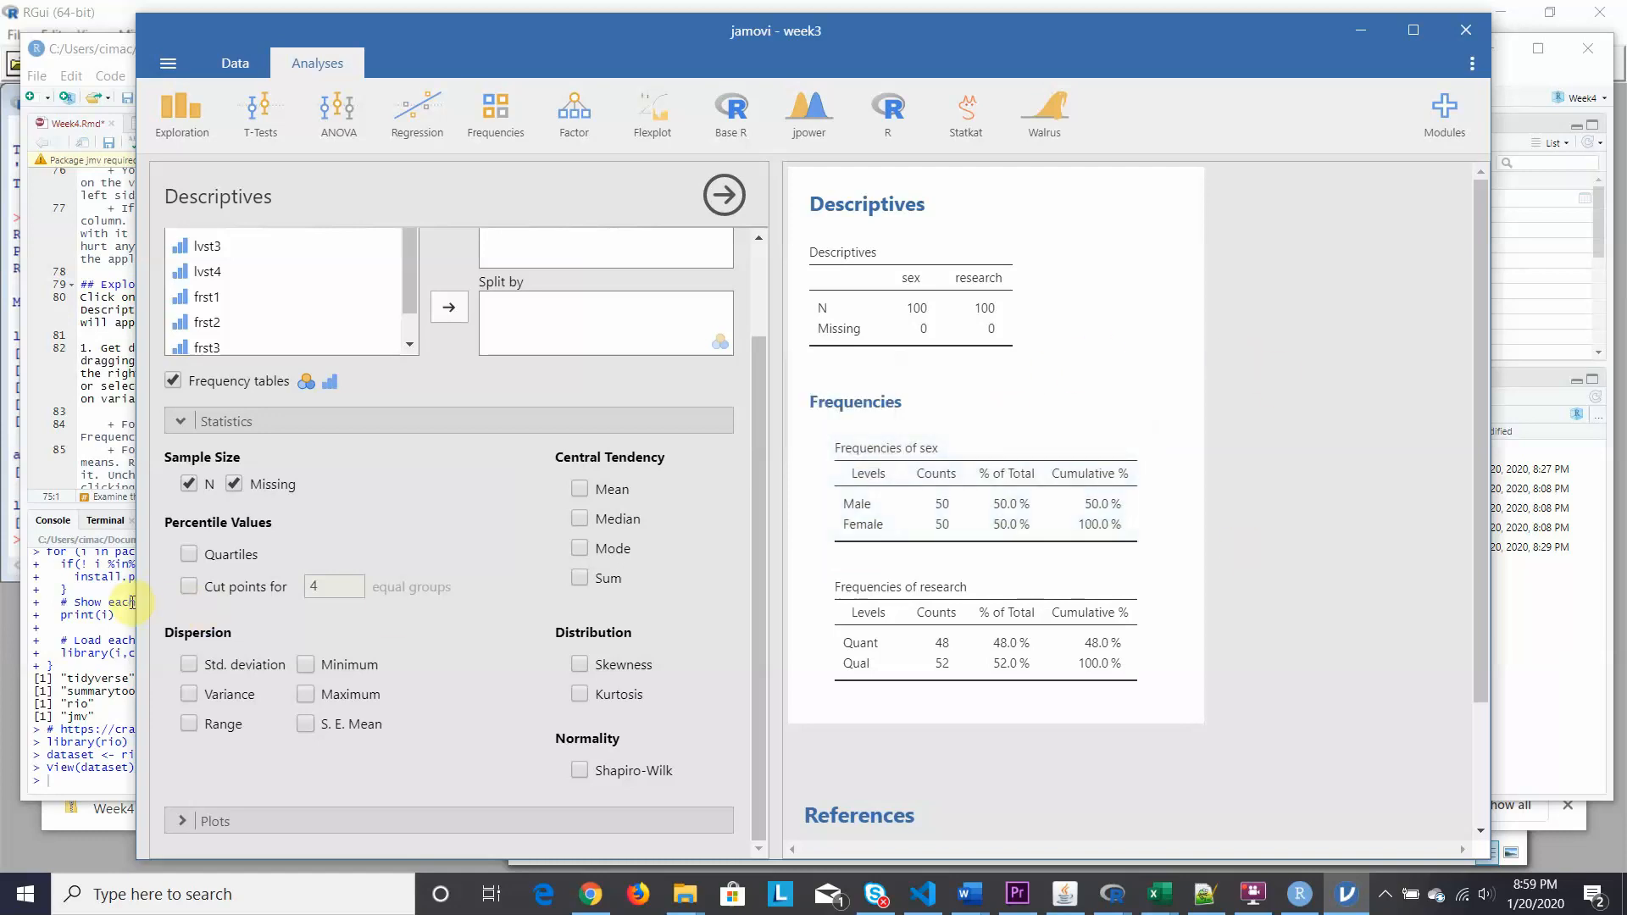
{"action": "left_click", "coordinate": [119, 51]}
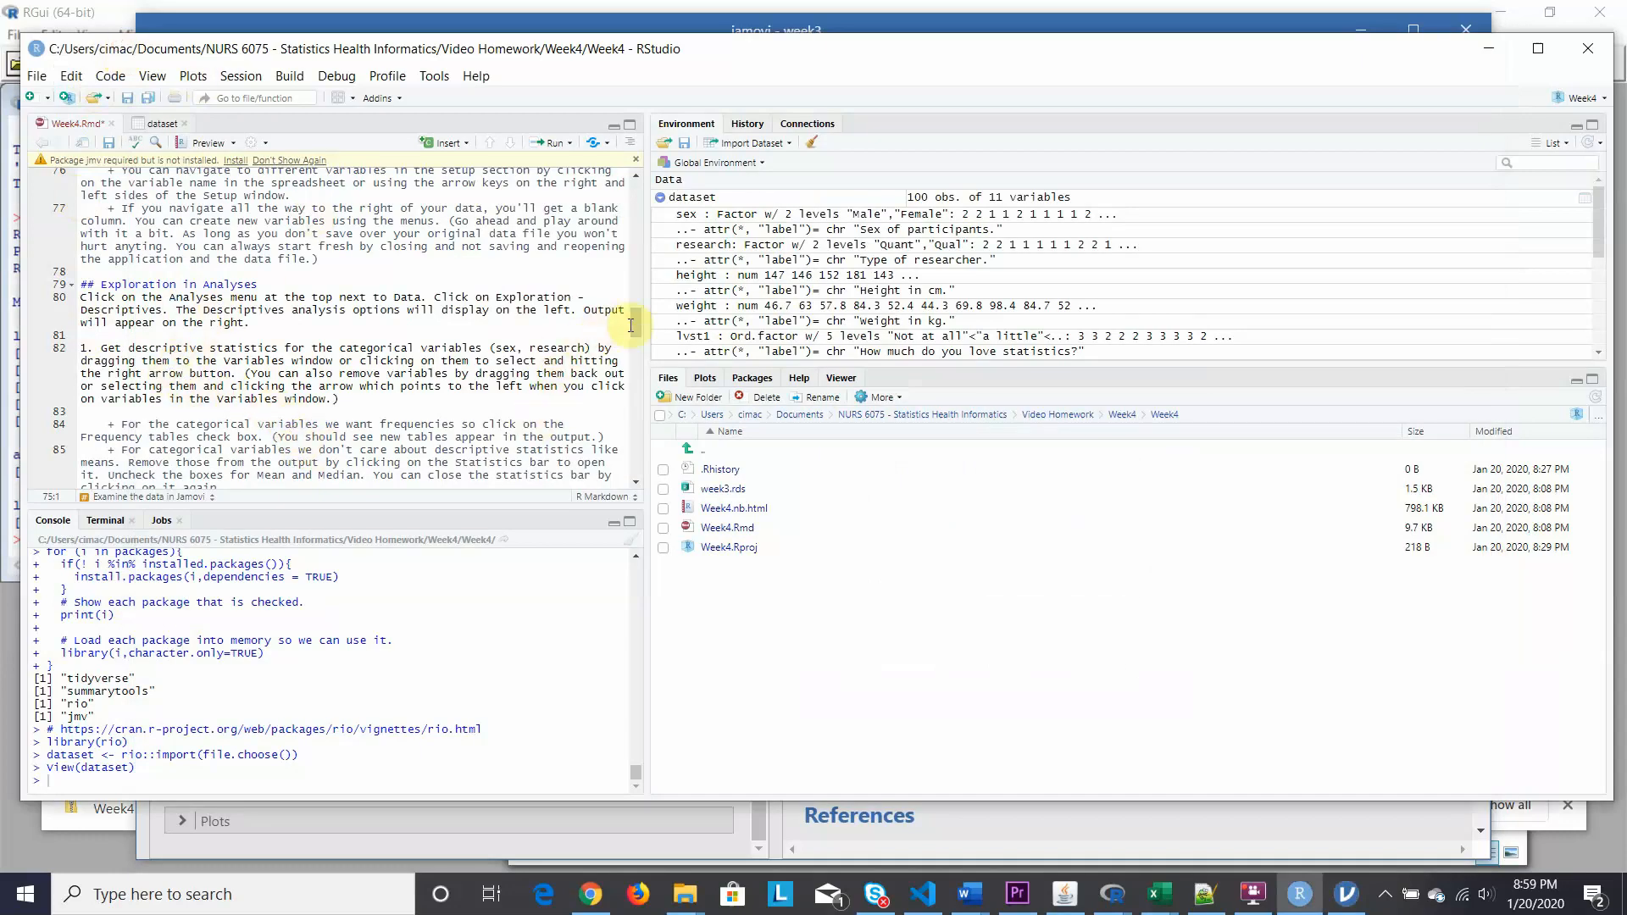
{"action": "left_click_drag", "start_coordinate": [633, 327], "coordinate": [633, 341]}
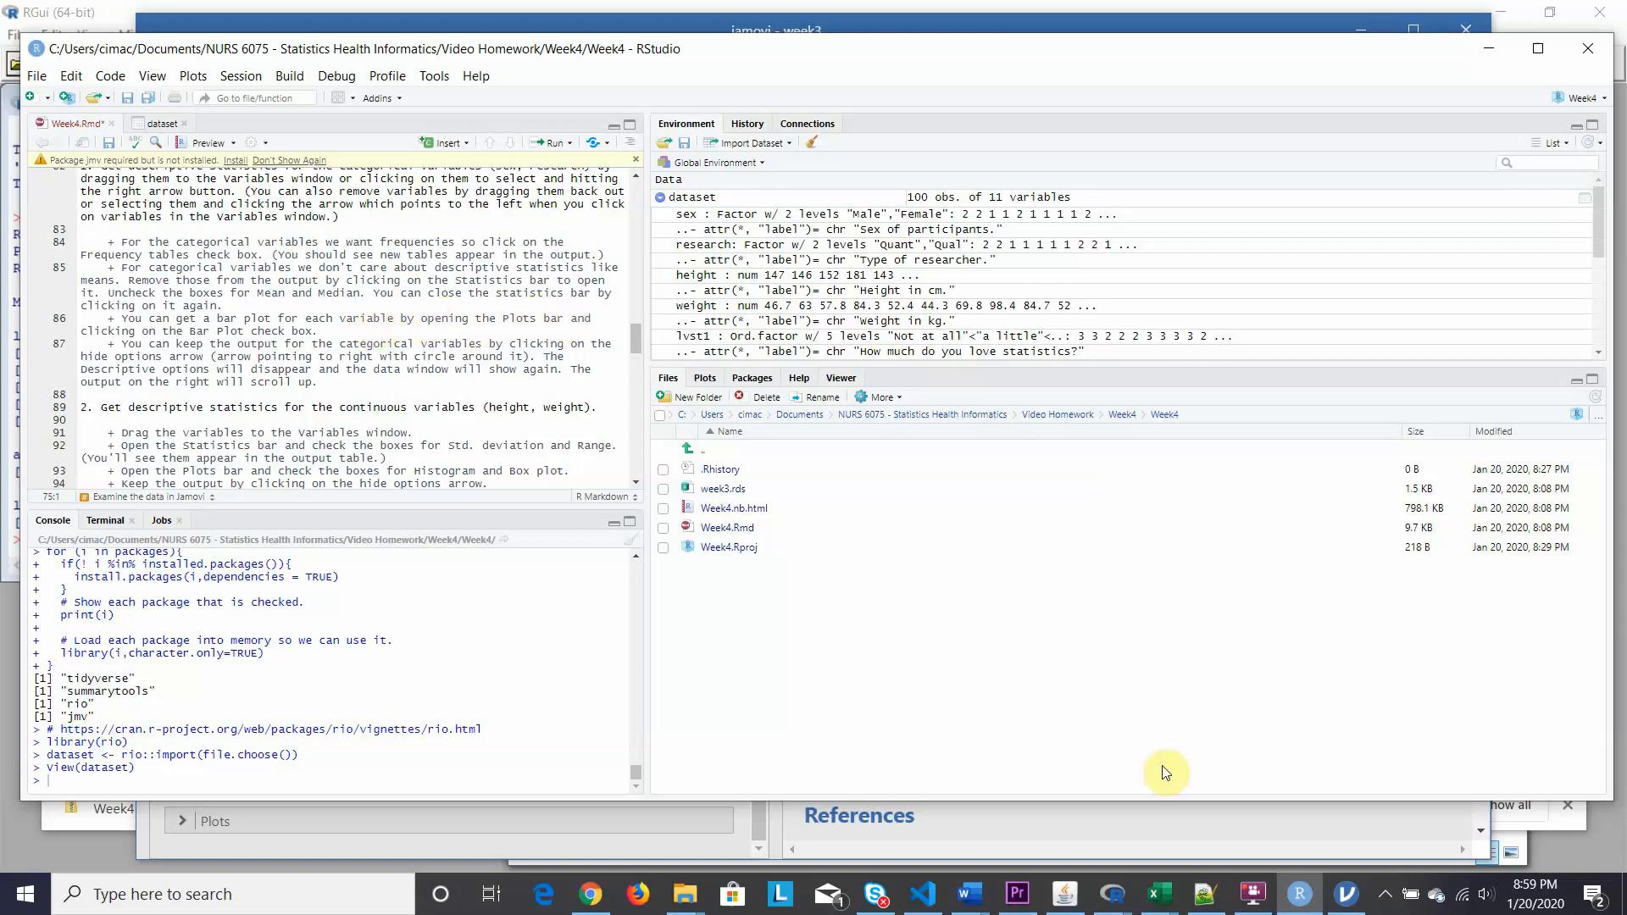
{"action": "mouse_move", "coordinate": [1351, 901]}
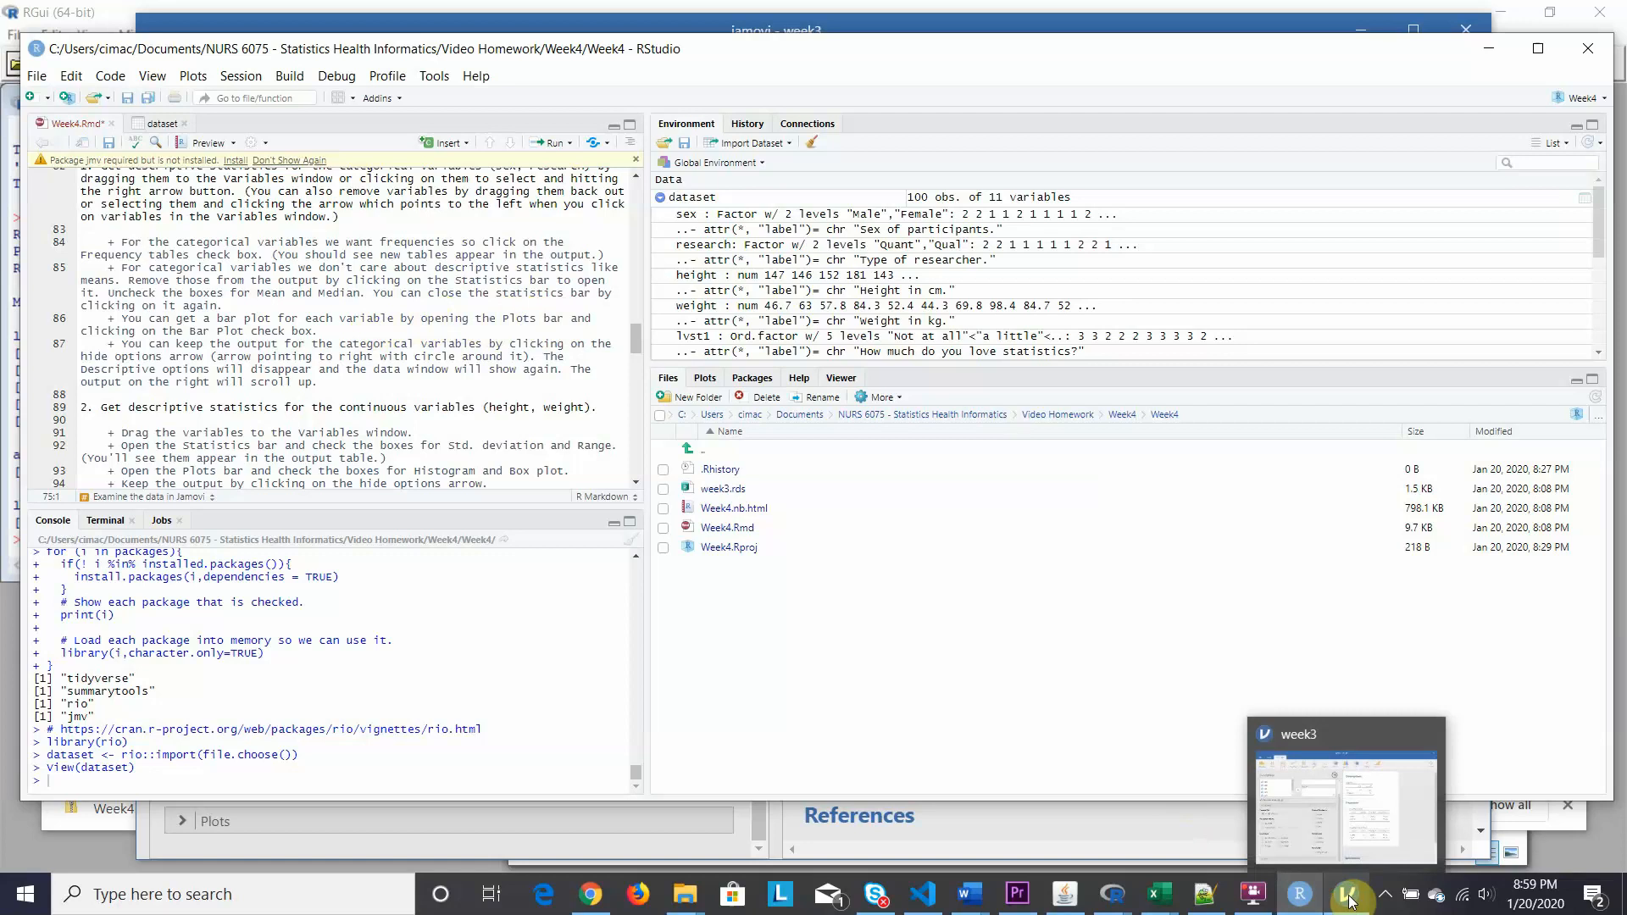
{"action": "left_click", "coordinate": [1351, 901]}
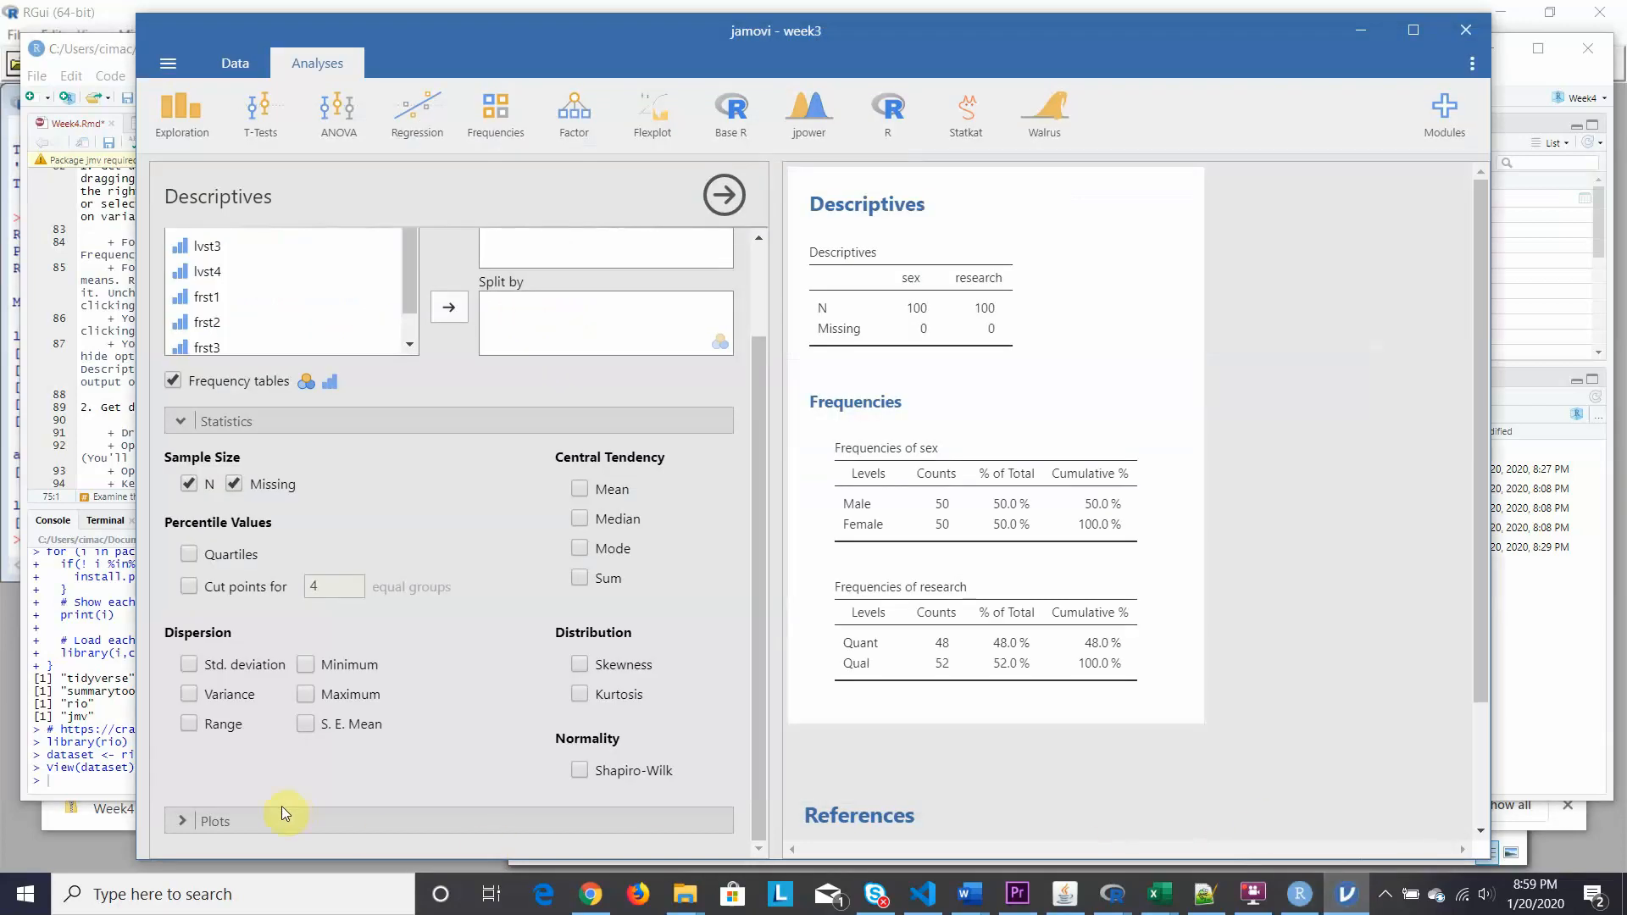
Add bar plots of counts for sex and research and scroll through them.
{"action": "left_click", "coordinate": [180, 819]}
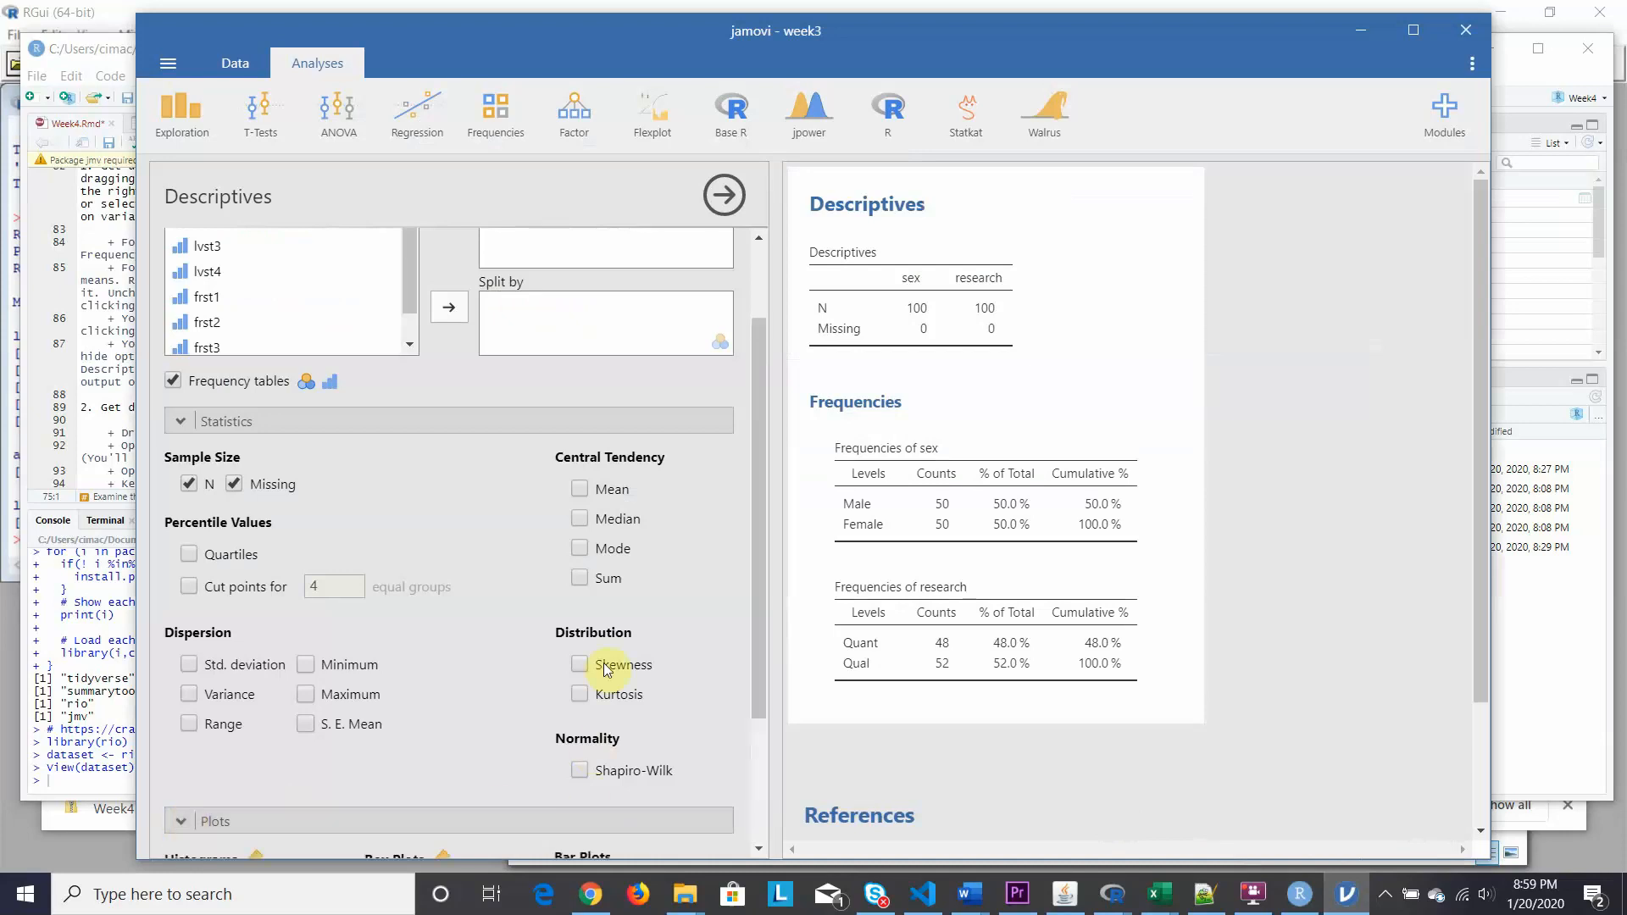
{"action": "left_click_drag", "start_coordinate": [759, 551], "coordinate": [771, 742]}
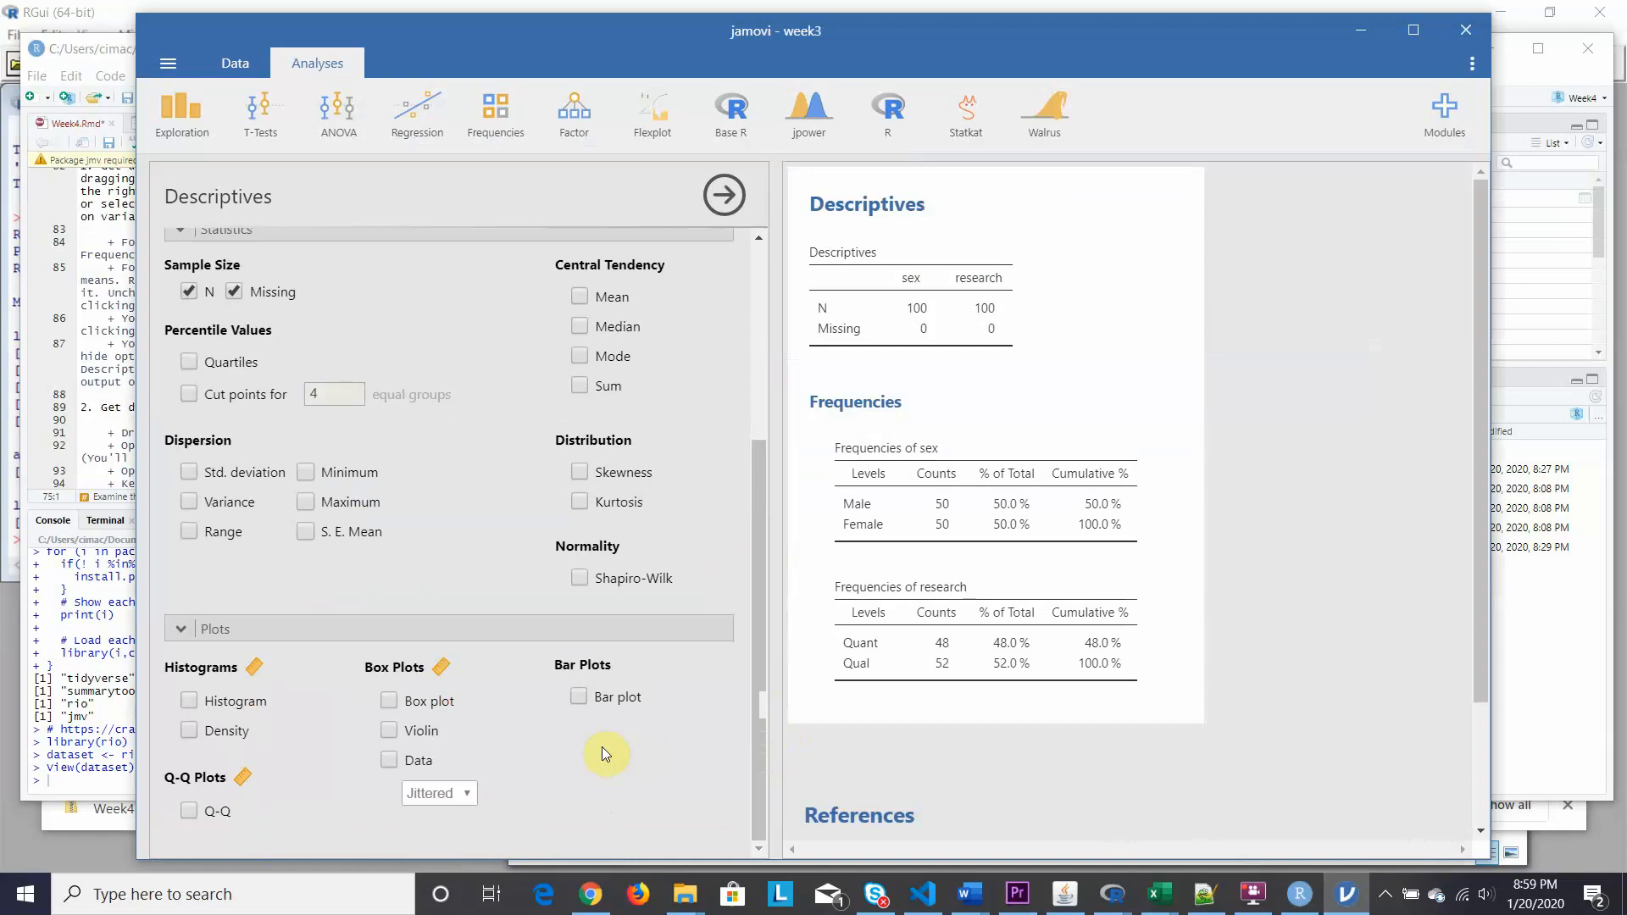
{"action": "left_click", "coordinate": [578, 696]}
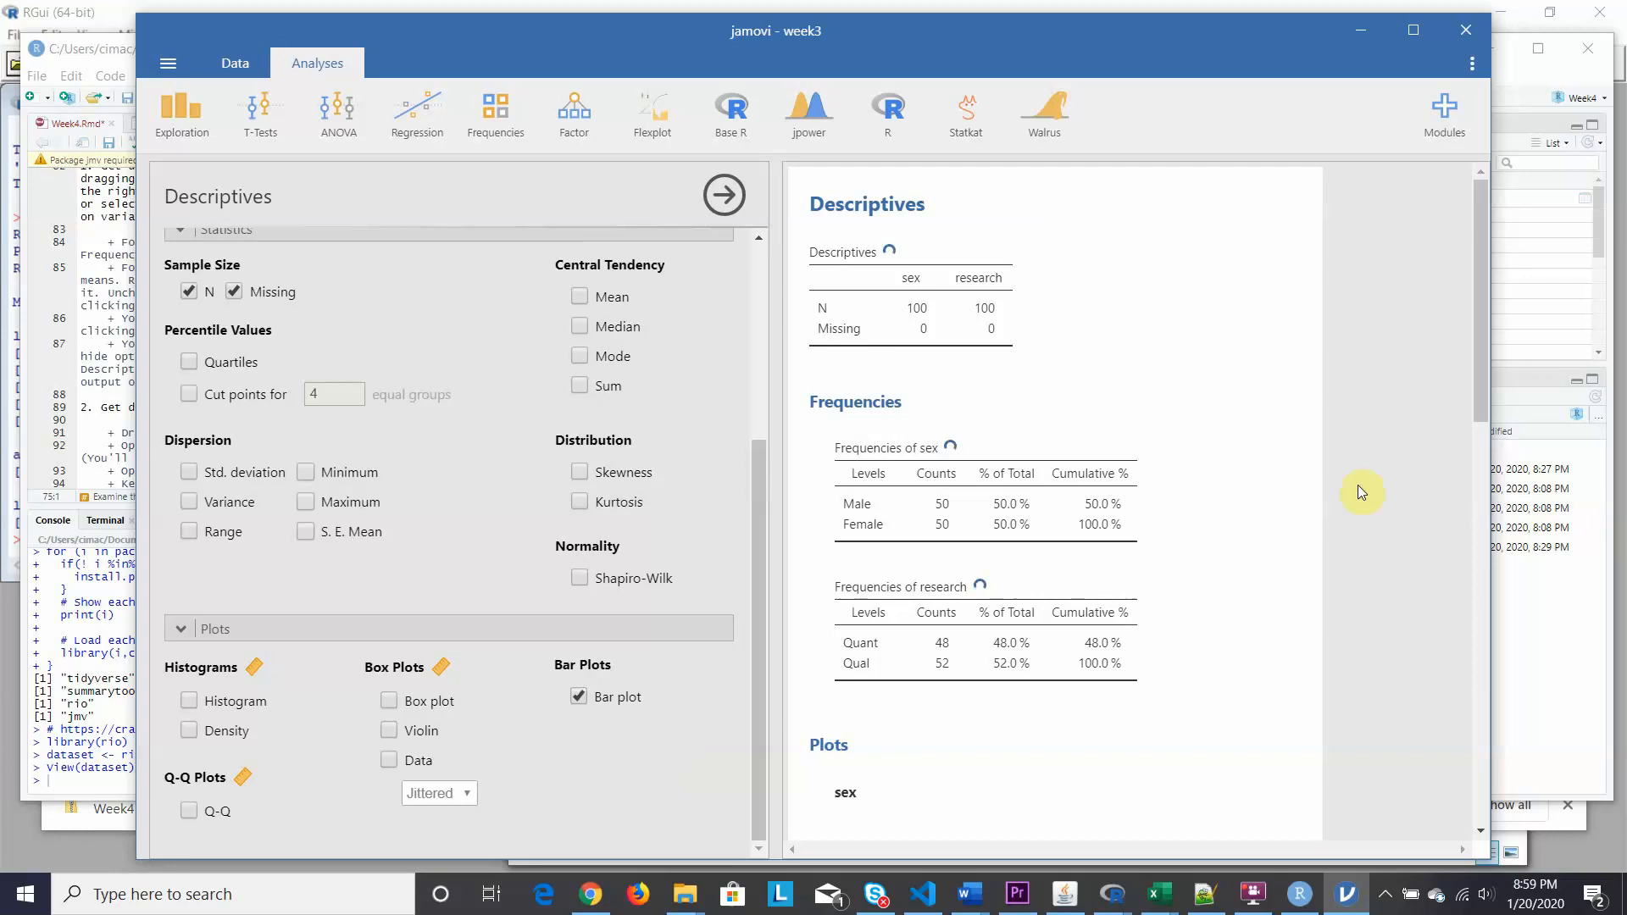
{"action": "left_click_drag", "start_coordinate": [1477, 346], "coordinate": [1500, 552]}
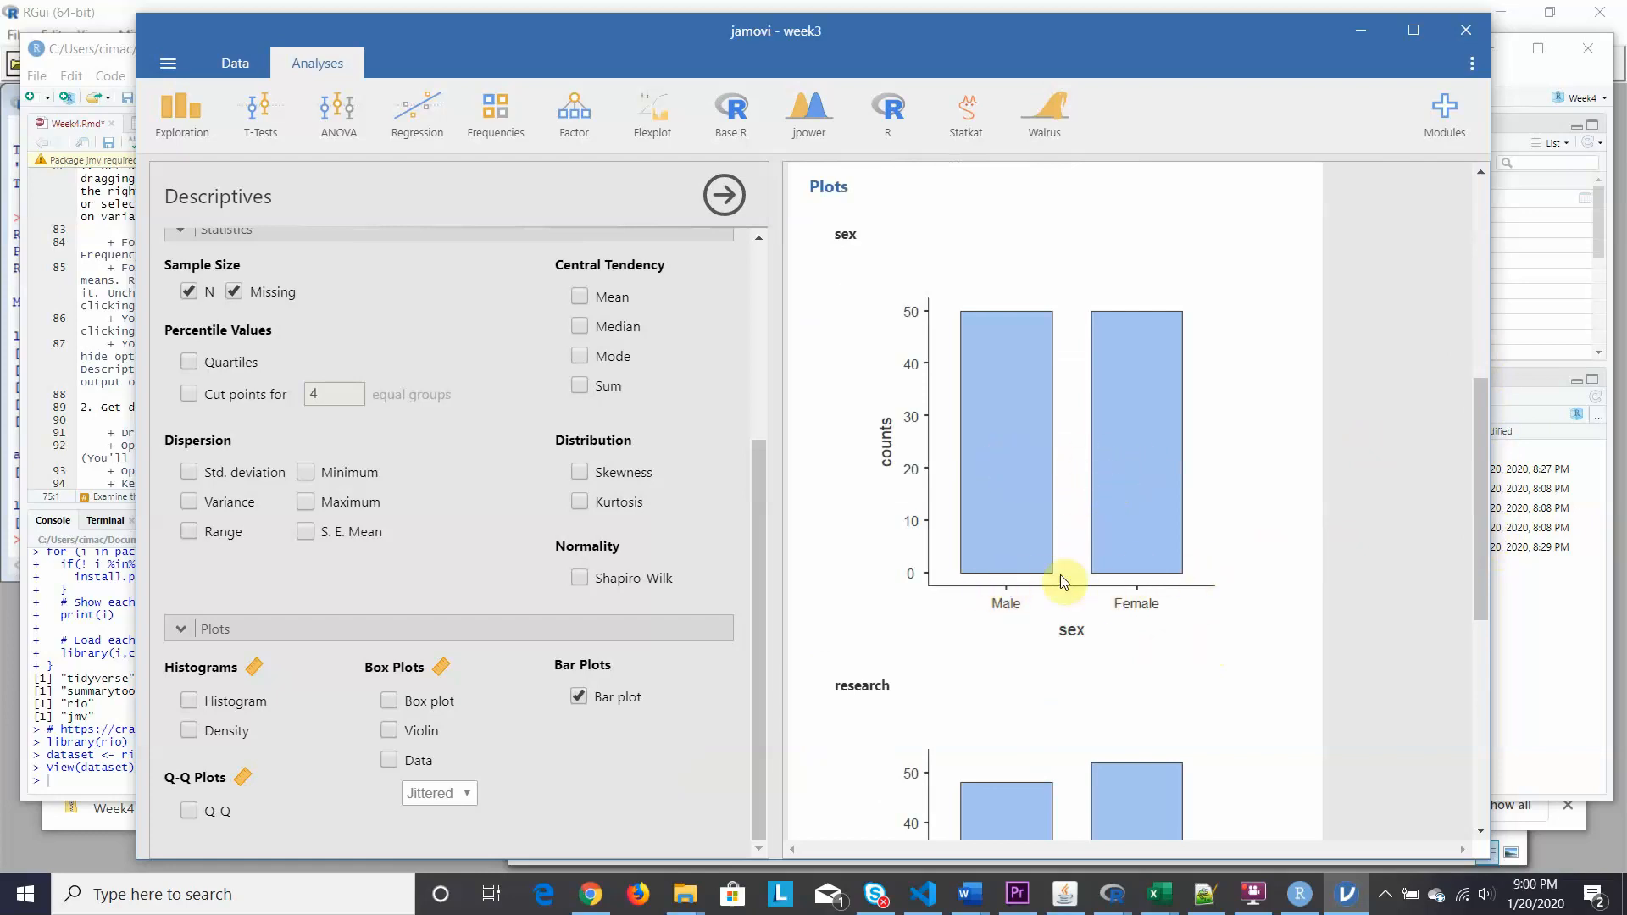
{"action": "scroll", "coordinate": [1036, 532], "scroll_direction": "down", "scroll_amount": 4}
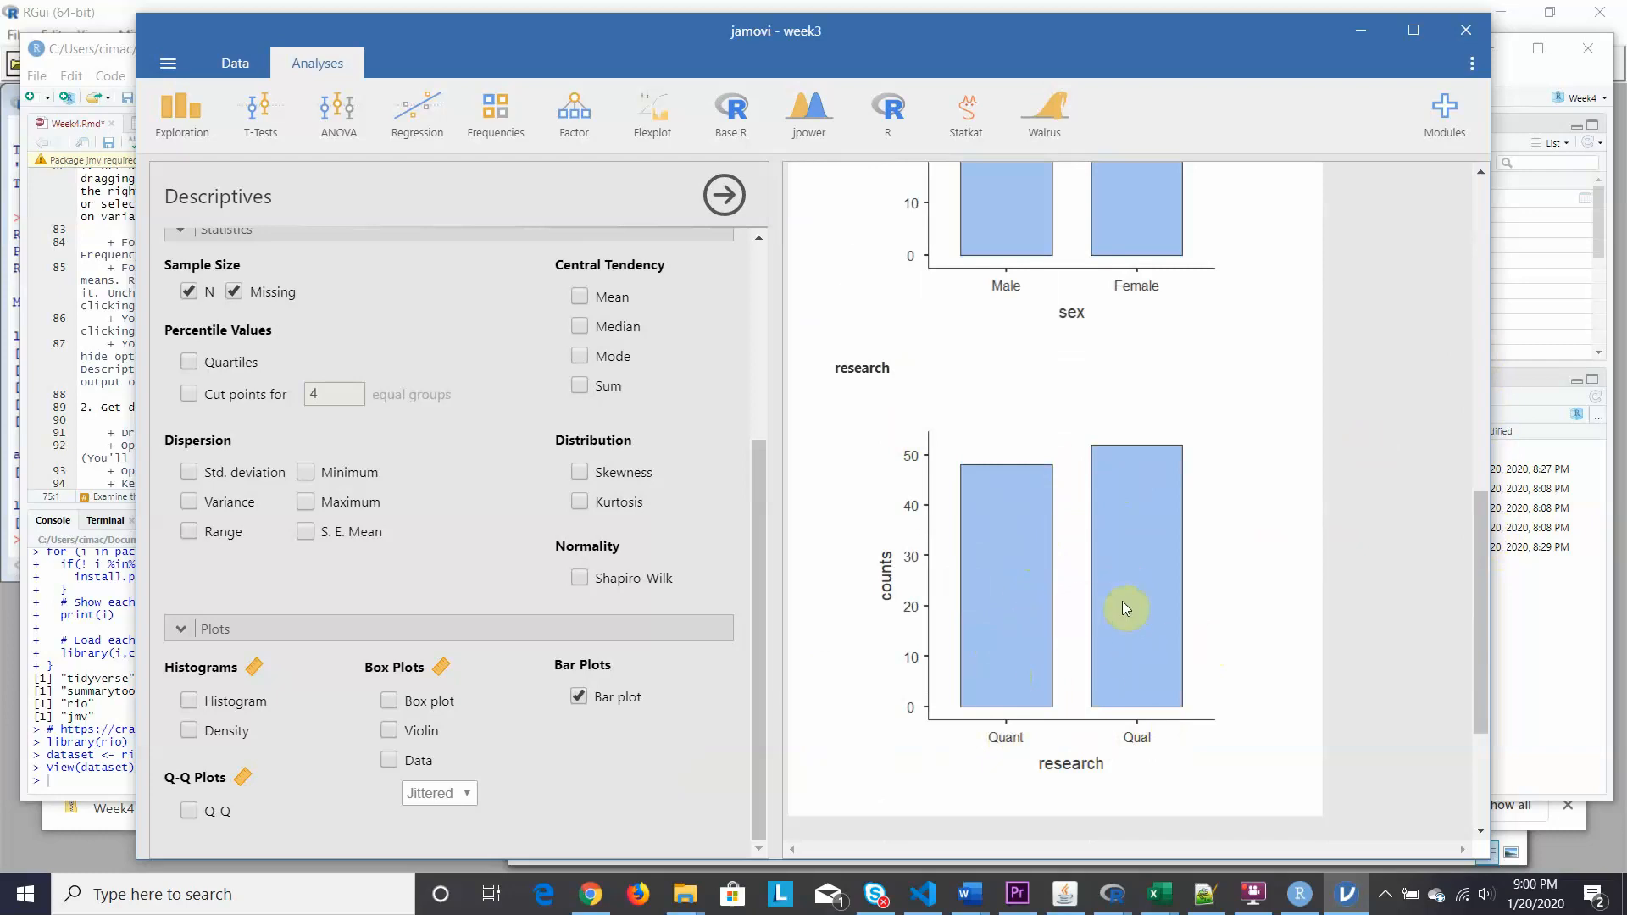
{"action": "scroll", "coordinate": [1121, 607], "scroll_direction": "up", "scroll_amount": 3}
{"action": "scroll", "coordinate": [1121, 606], "scroll_direction": "up", "scroll_amount": 3}
{"action": "scroll", "coordinate": [1117, 603], "scroll_direction": "down", "scroll_amount": 6}
Read the Week4.Rmd step on height and weight descriptive statistics, then go back to jamovi.
{"action": "left_click", "coordinate": [1517, 79]}
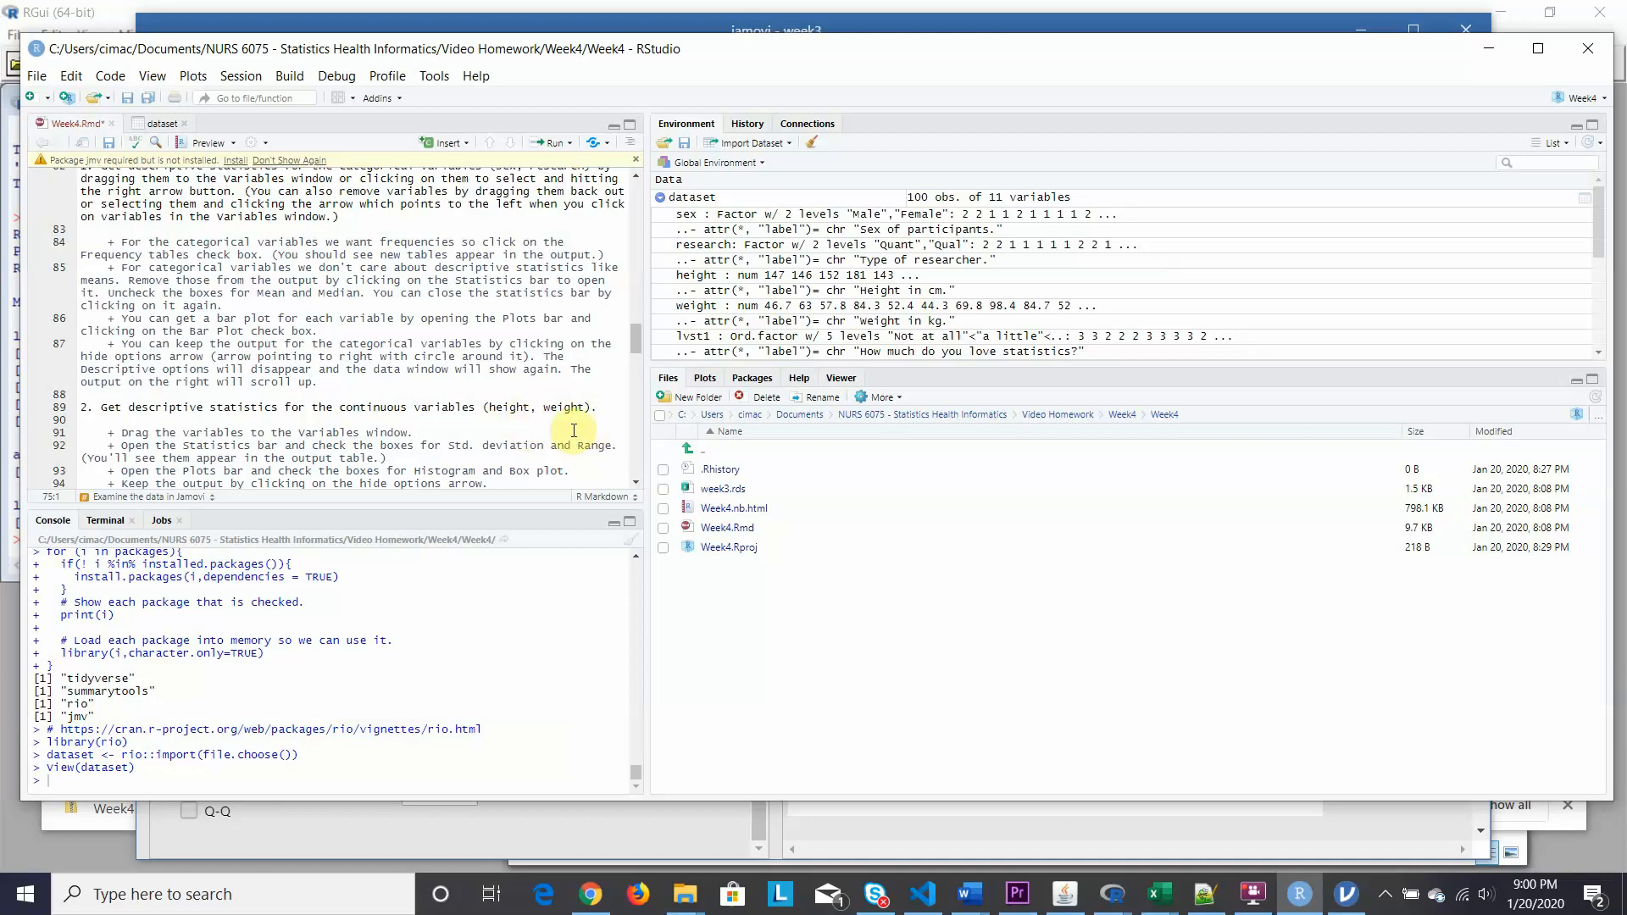
{"action": "scroll", "coordinate": [573, 431], "scroll_direction": "down", "scroll_amount": 3}
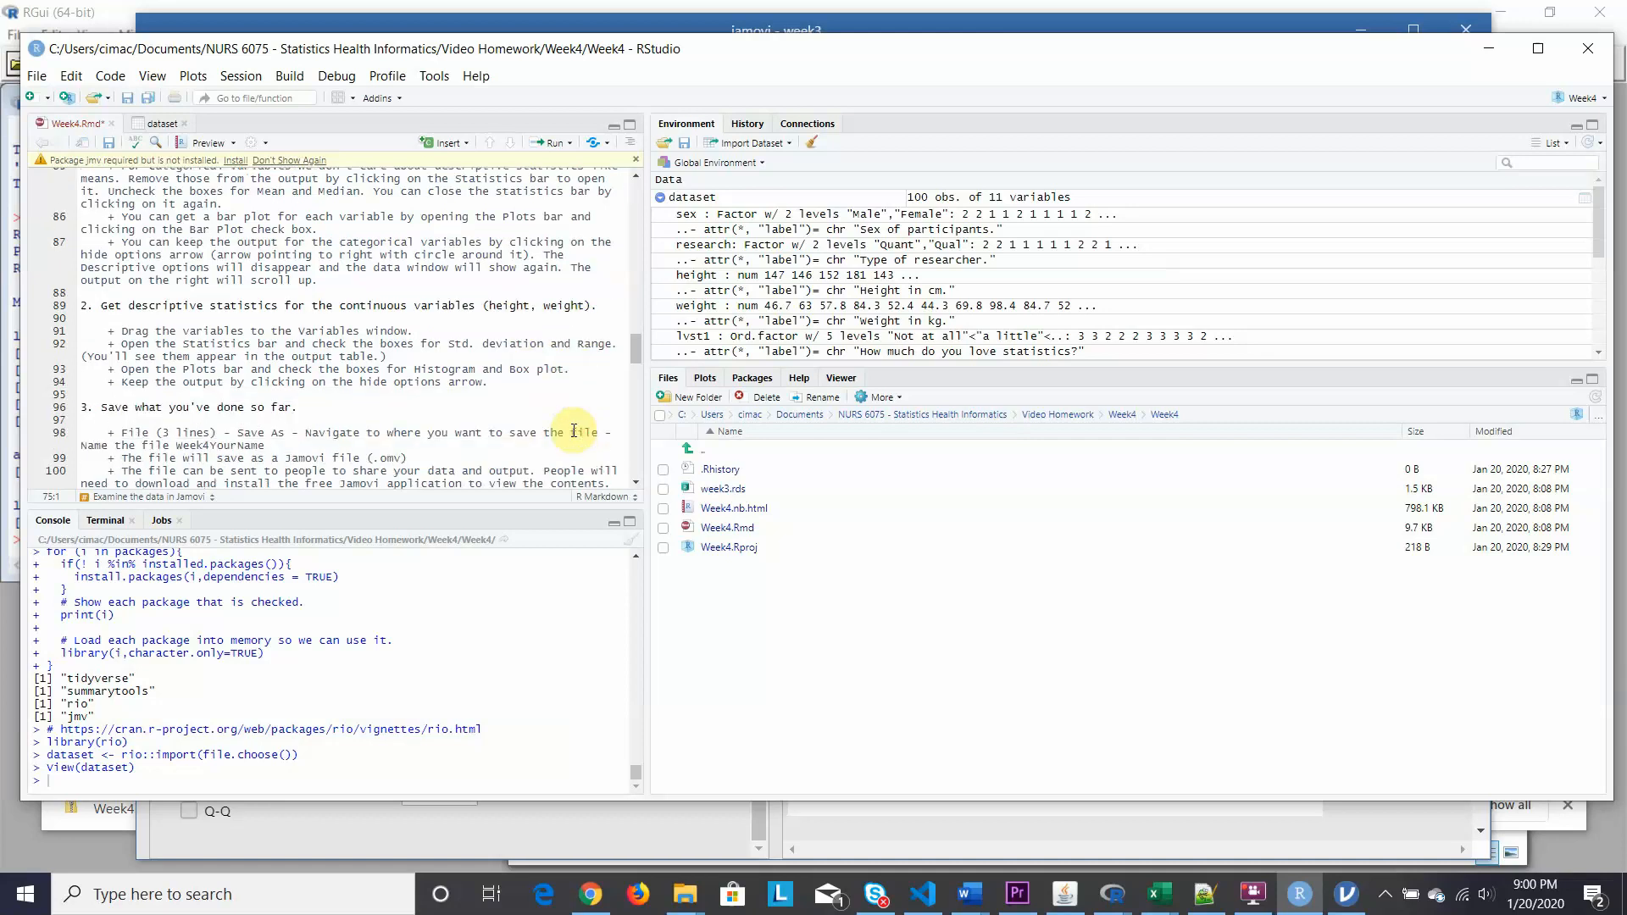
{"action": "scroll", "coordinate": [574, 431], "scroll_direction": "up", "scroll_amount": 1}
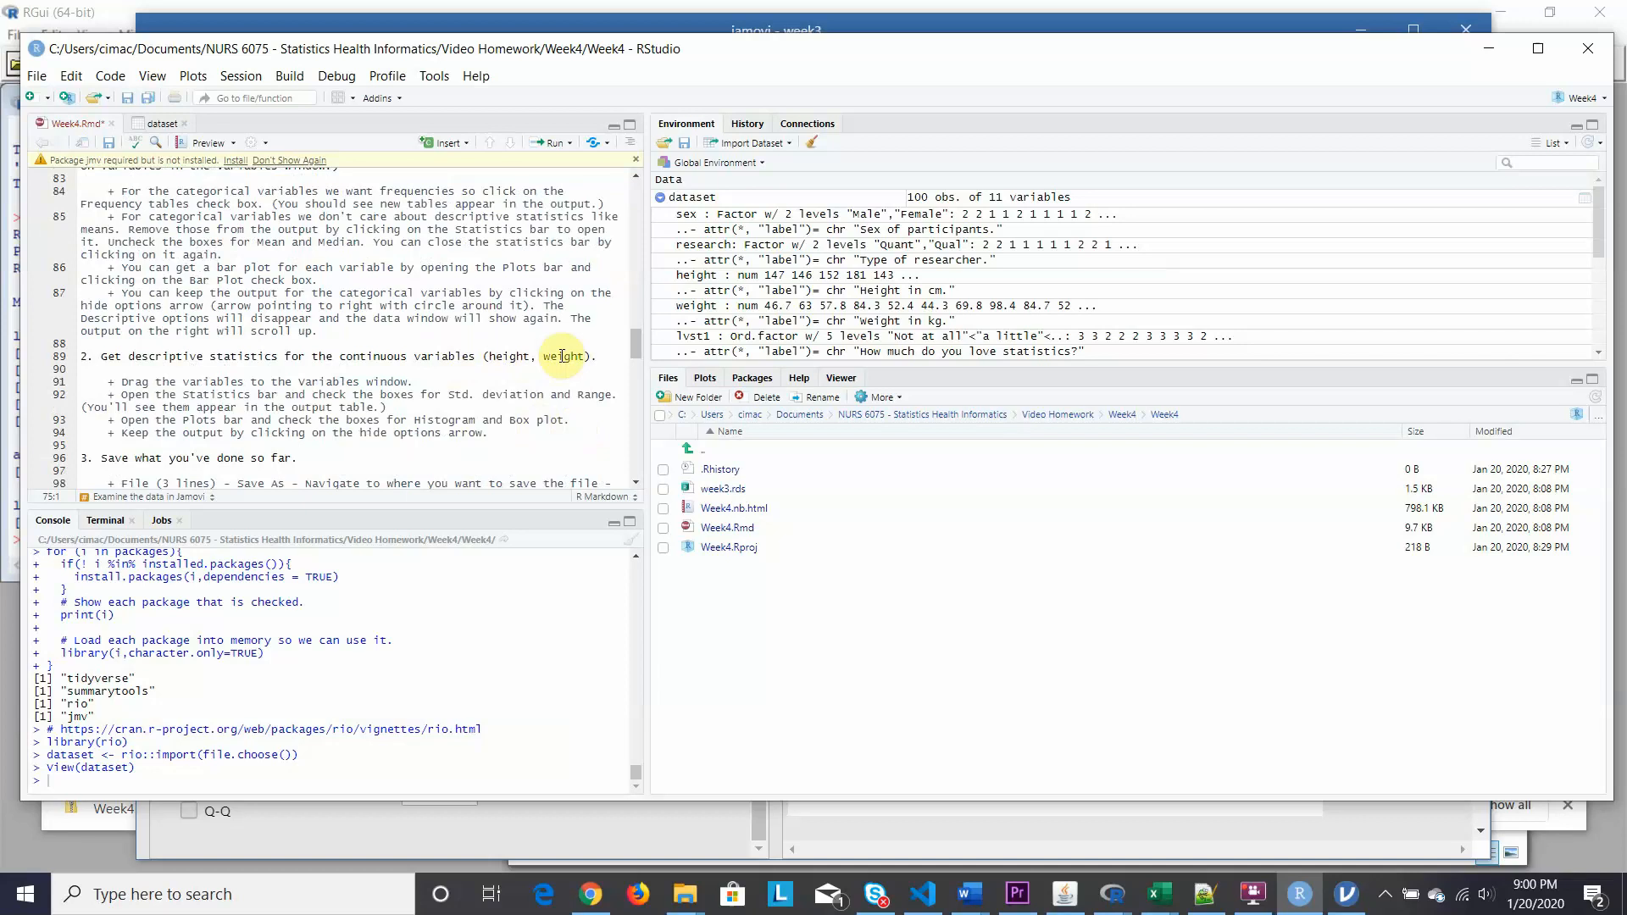
{"action": "left_click", "coordinate": [1347, 896]}
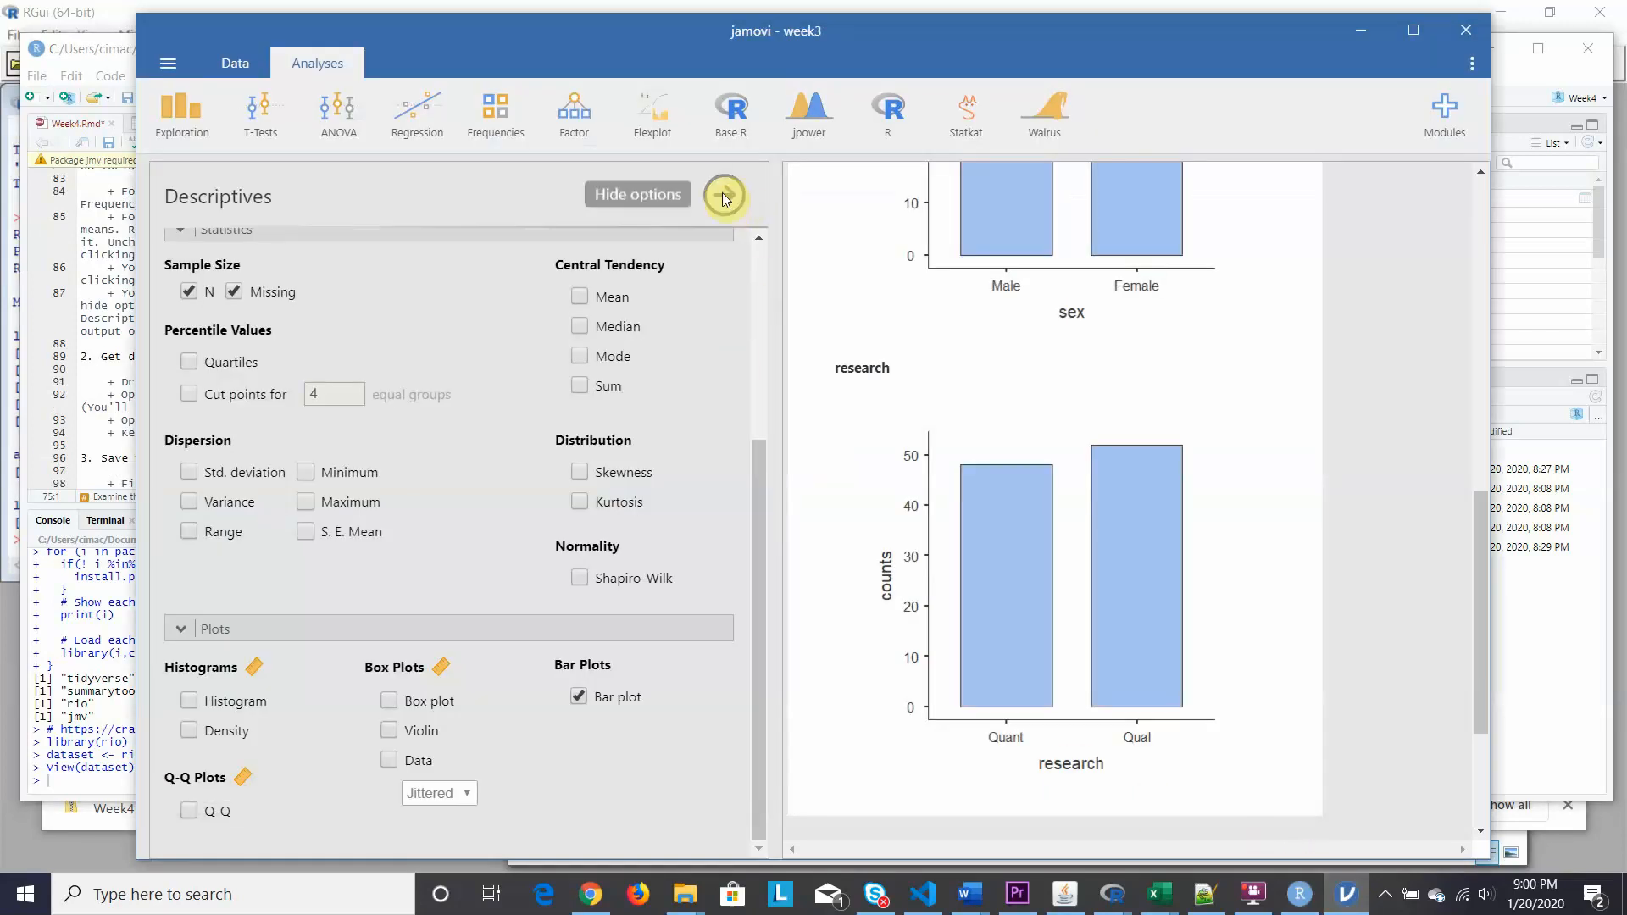
Close the Descriptives options to show the week3 spreadsheet, then open the Exploration analyses list.
{"action": "left_click_drag", "start_coordinate": [761, 461], "coordinate": [763, 517]}
{"action": "left_click", "coordinate": [723, 195]}
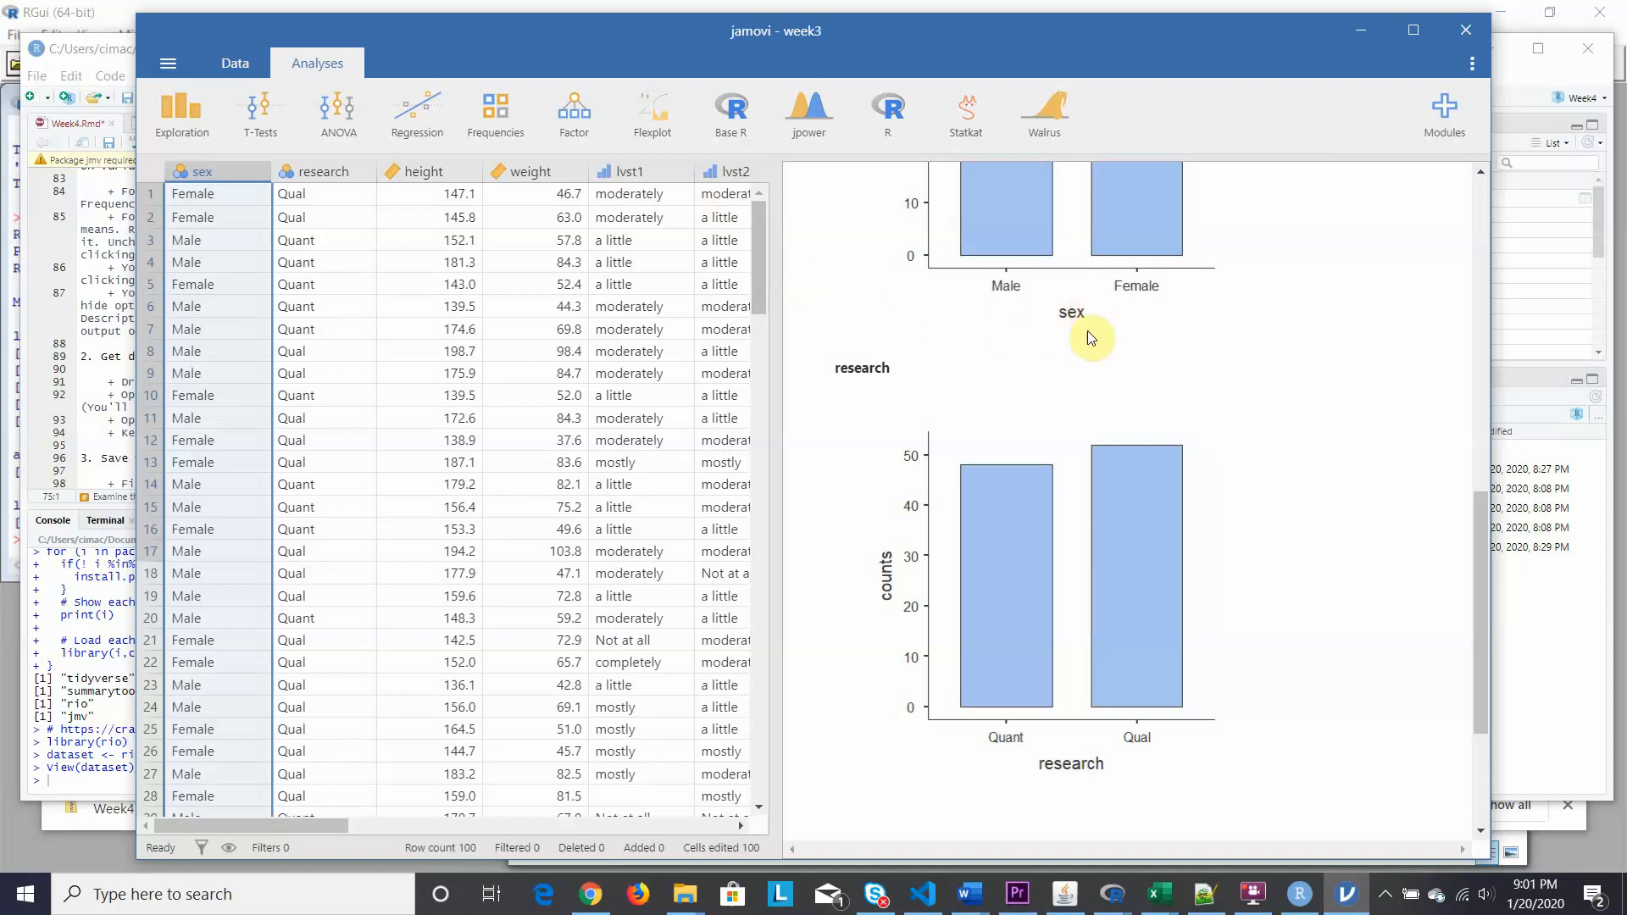
{"action": "left_click_drag", "start_coordinate": [1482, 559], "coordinate": [1483, 674]}
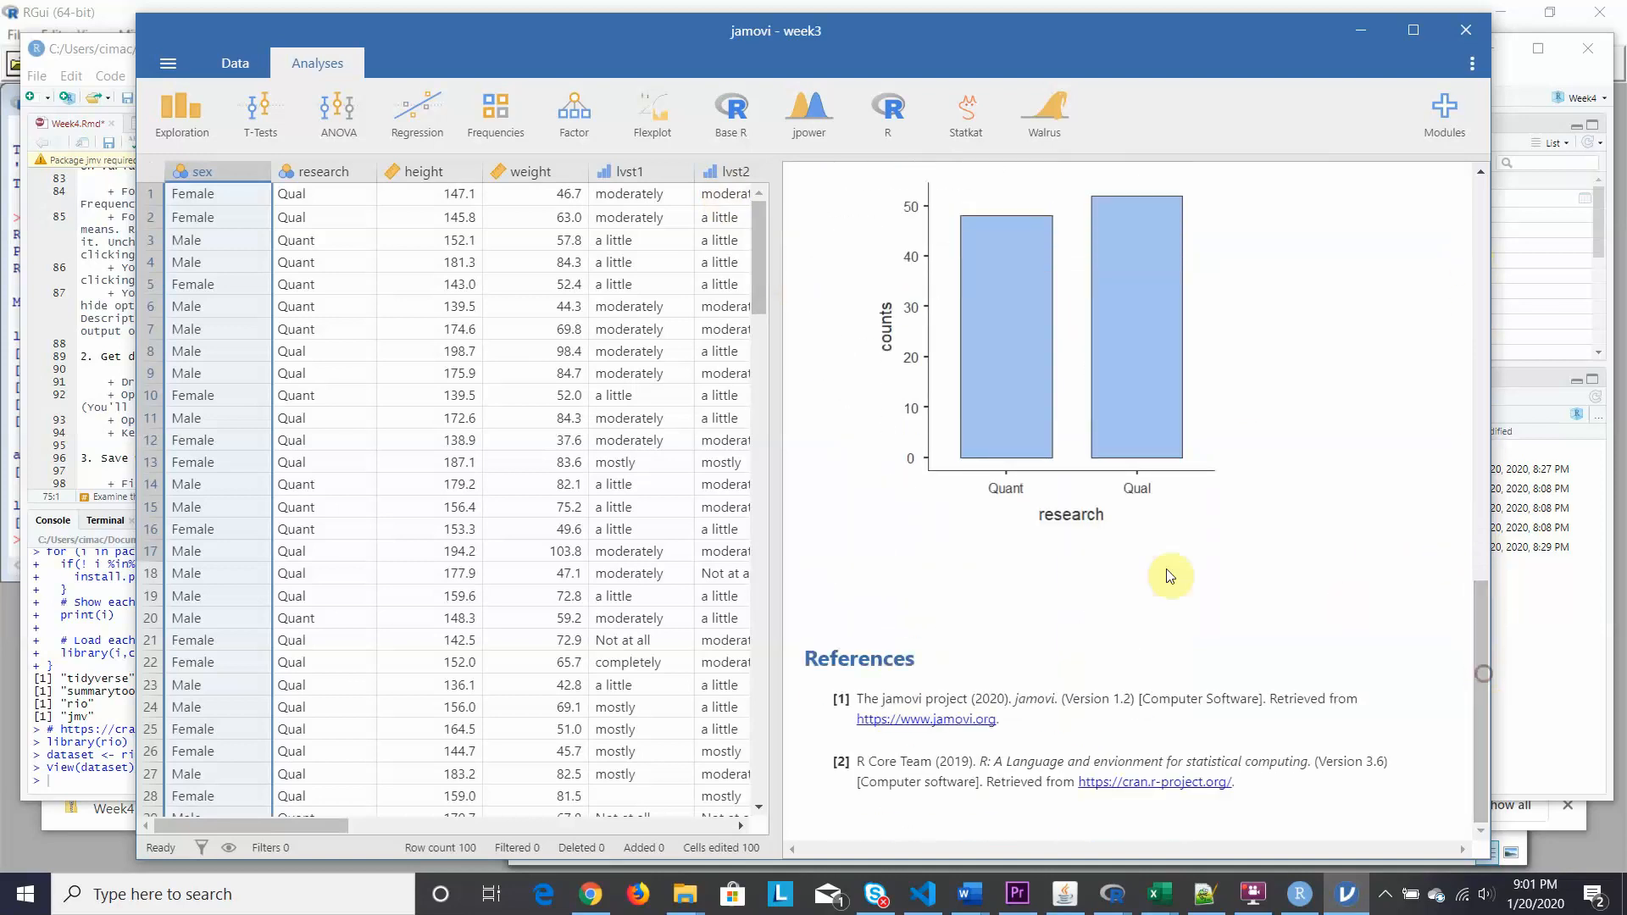
{"action": "left_click", "coordinate": [186, 118]}
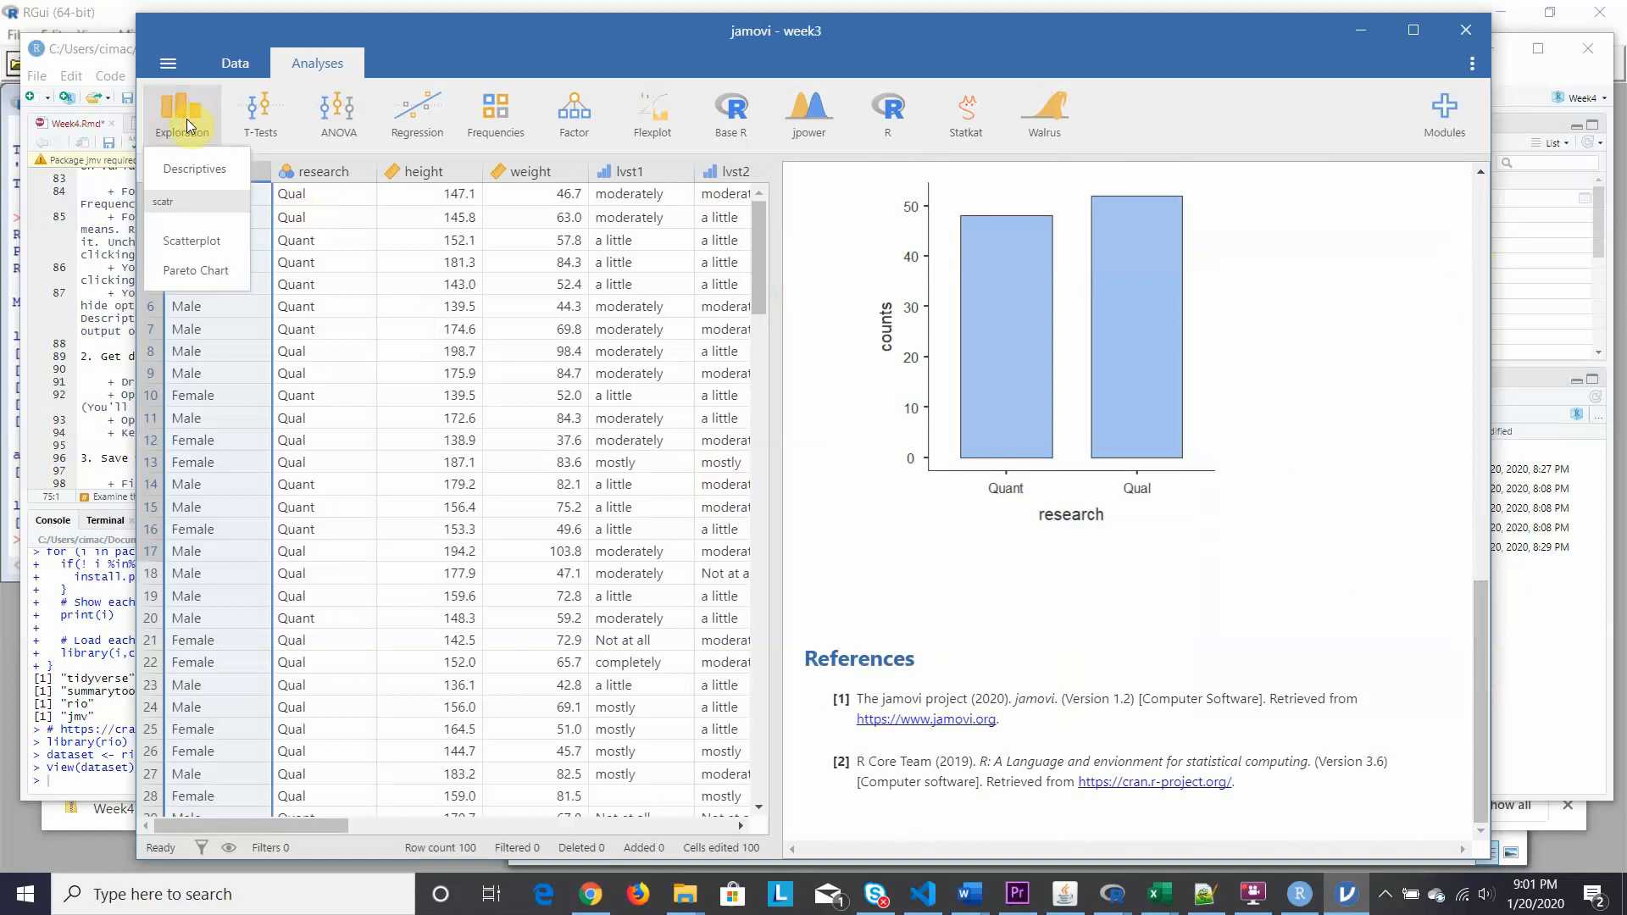
Create a new Descriptives analysis of height and weight with standard deviation added.
{"action": "left_click", "coordinate": [203, 174]}
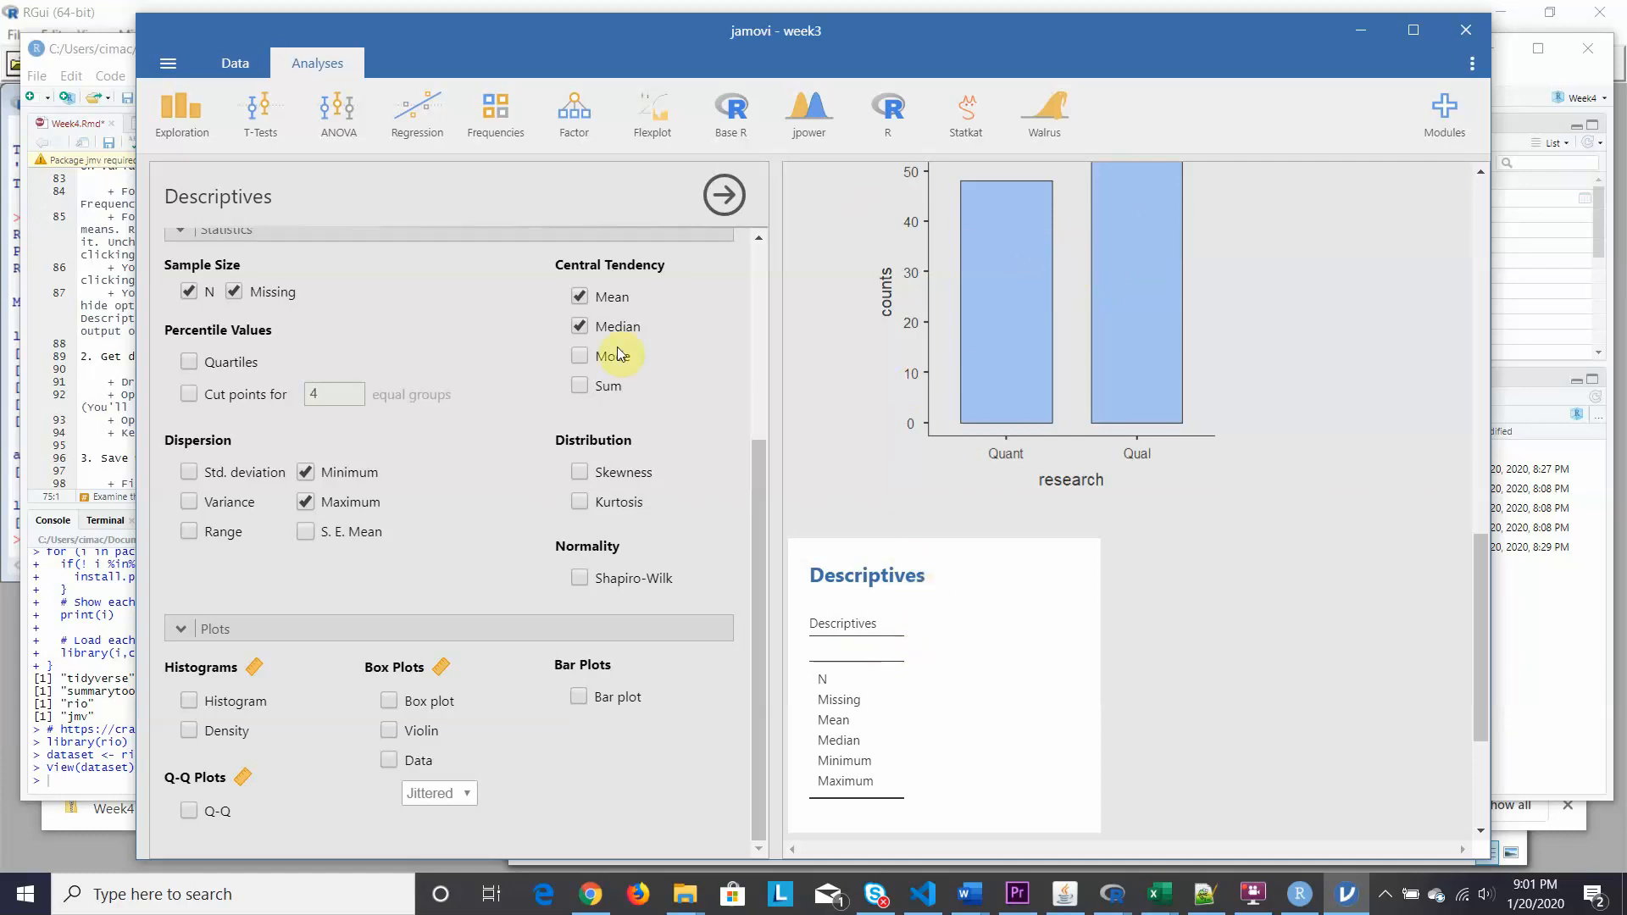
{"action": "left_click_drag", "start_coordinate": [755, 474], "coordinate": [742, 277]}
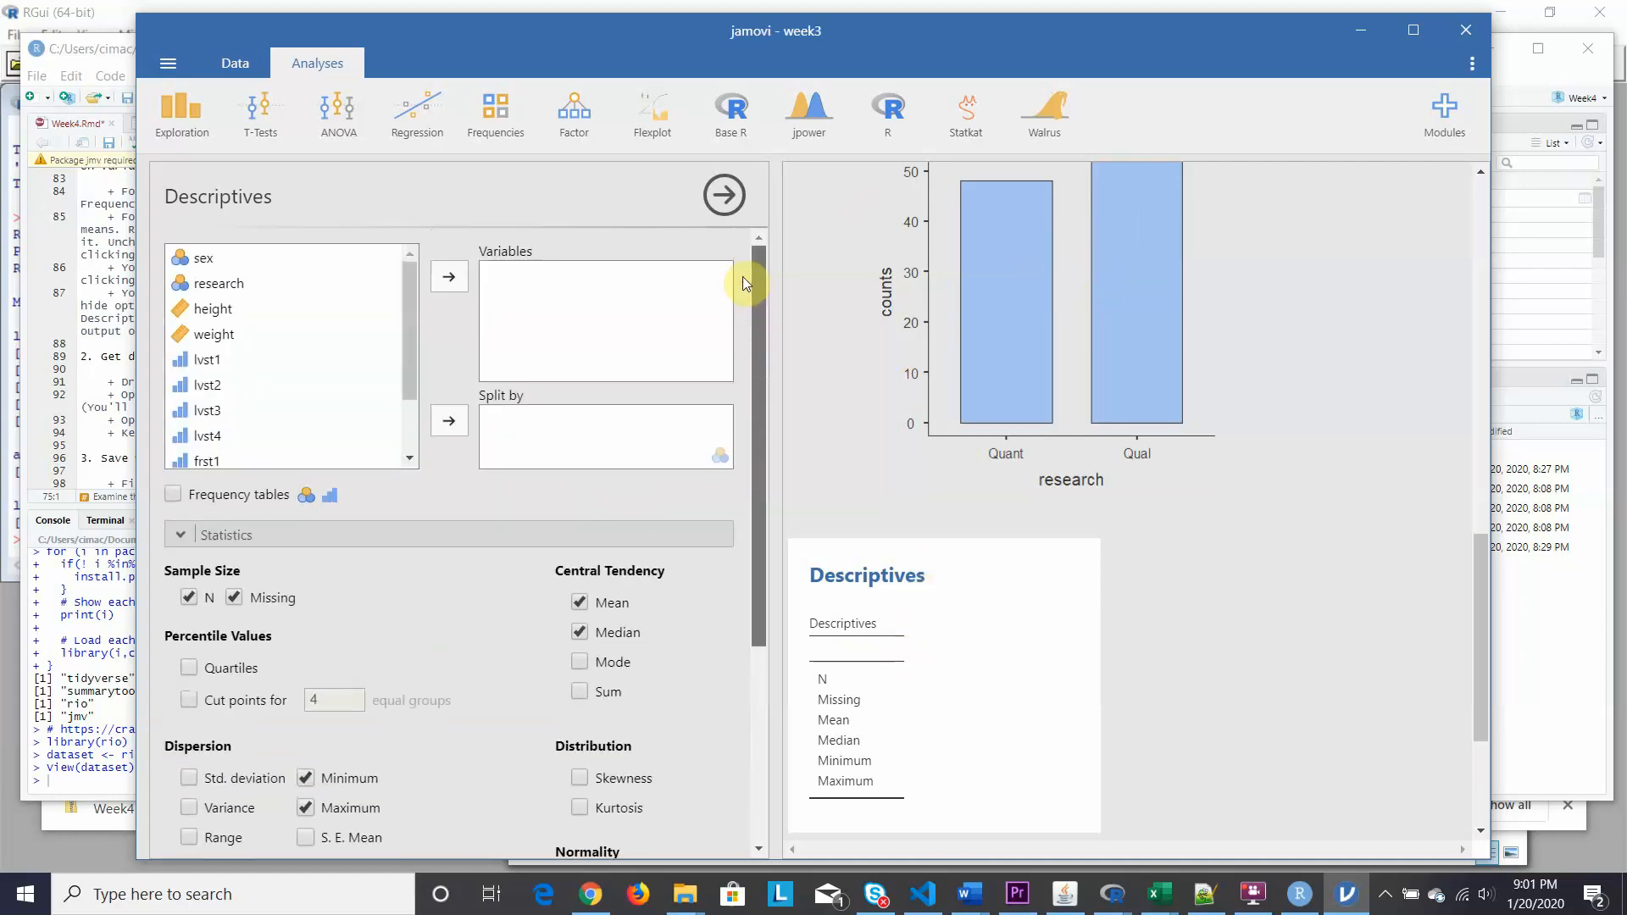
{"action": "left_click", "coordinate": [211, 308]}
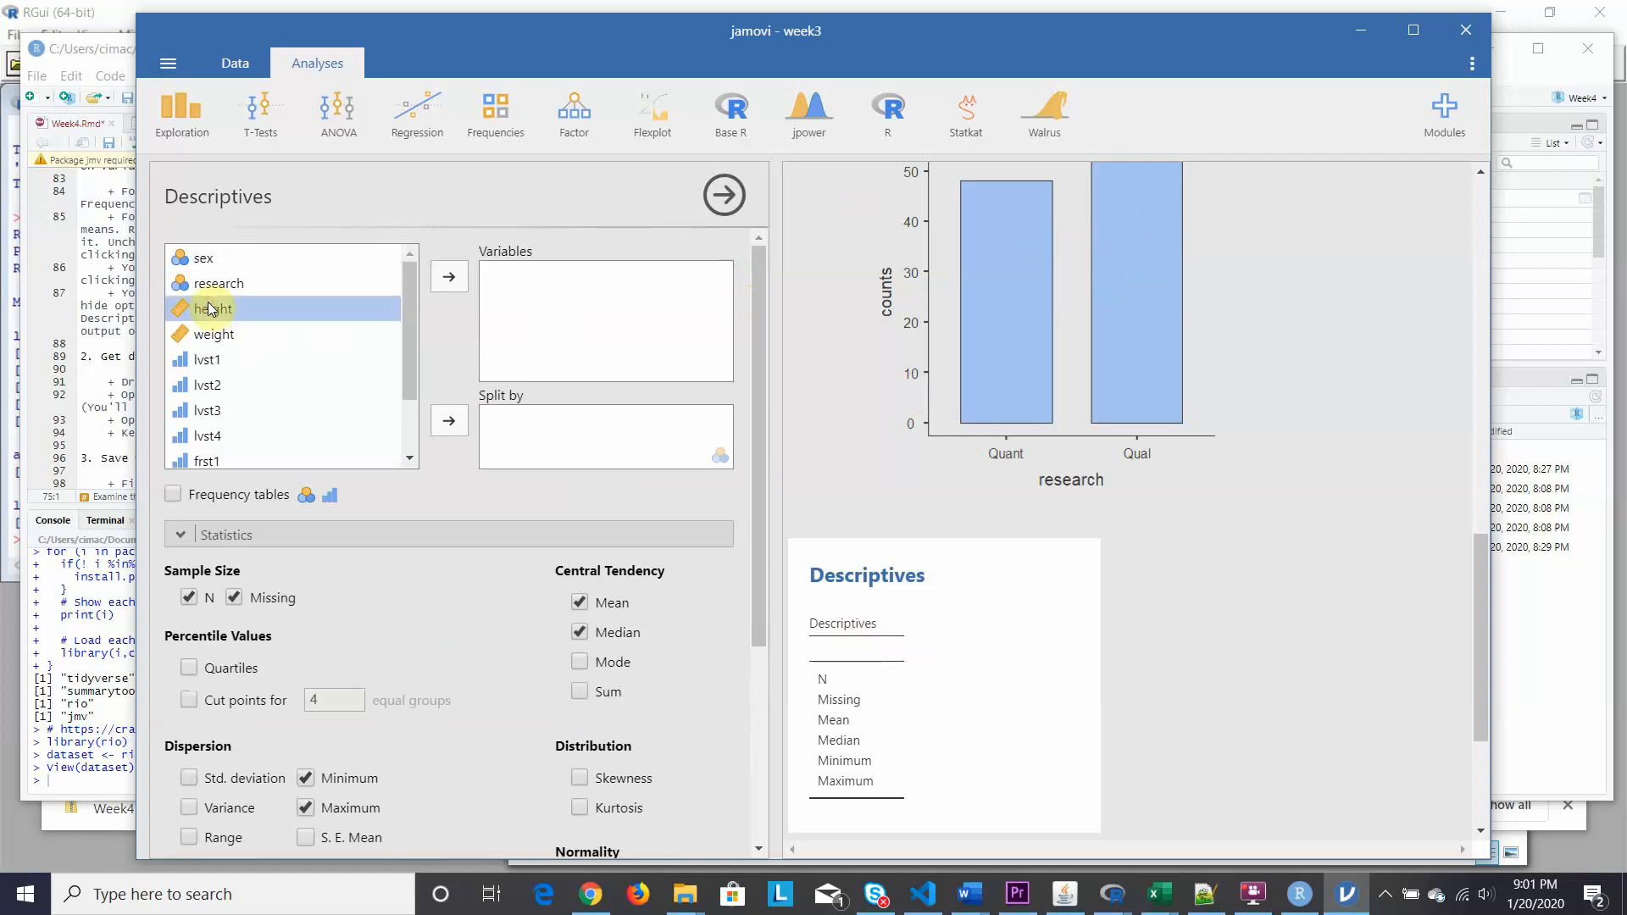
{"action": "left_click", "coordinate": [205, 332], "text": "shift"}
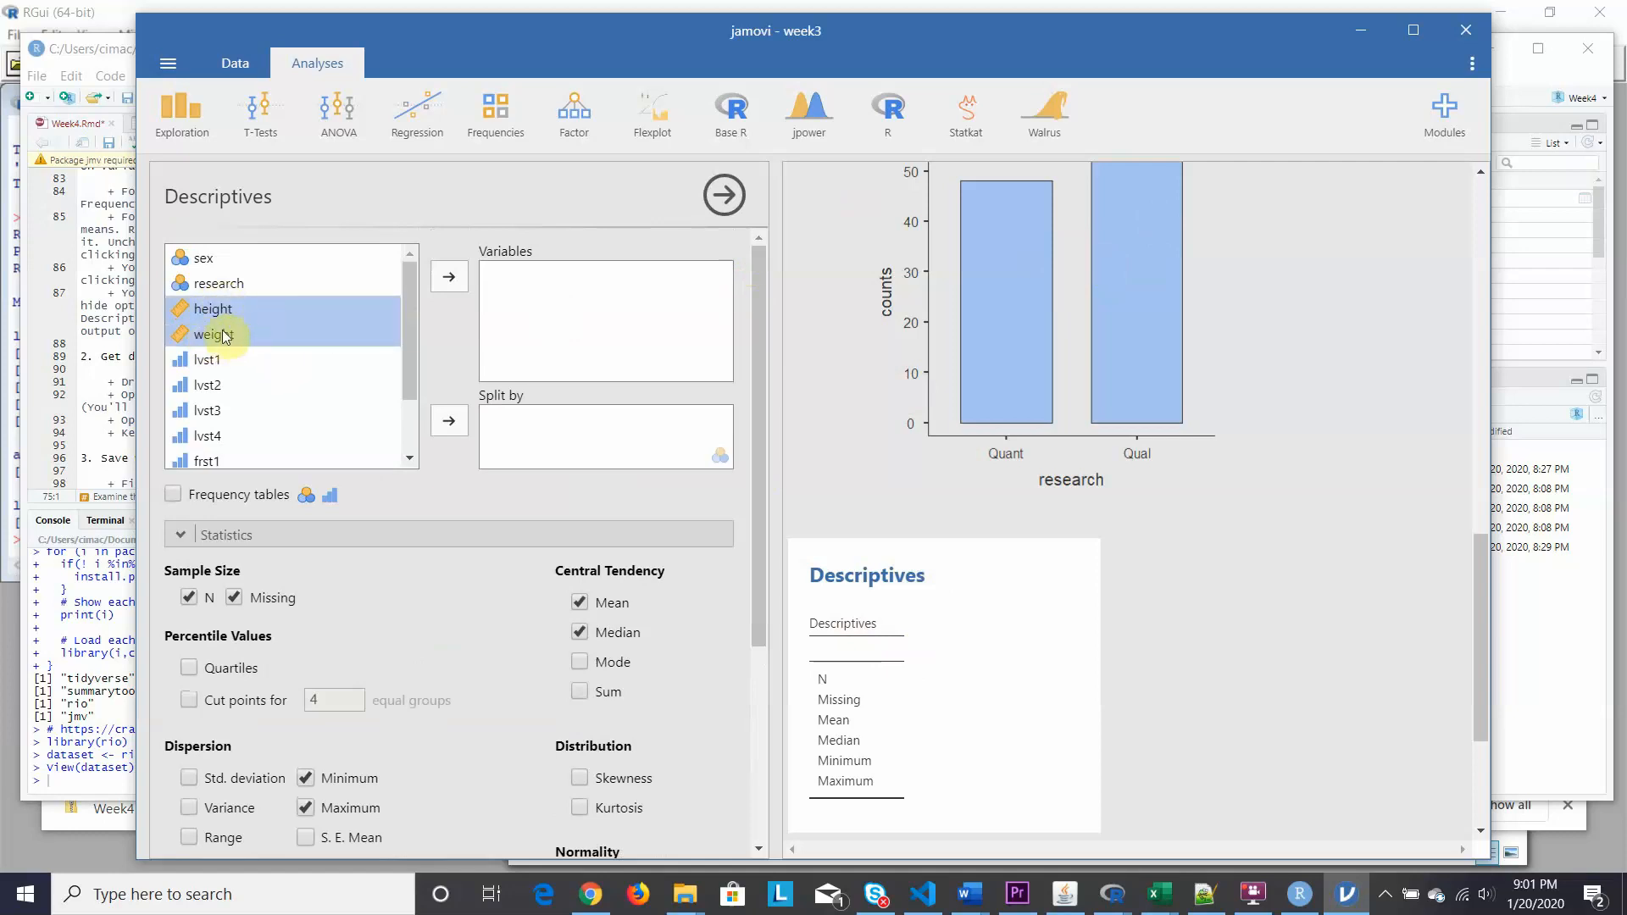
{"action": "left_click_drag", "start_coordinate": [225, 336], "coordinate": [552, 307]}
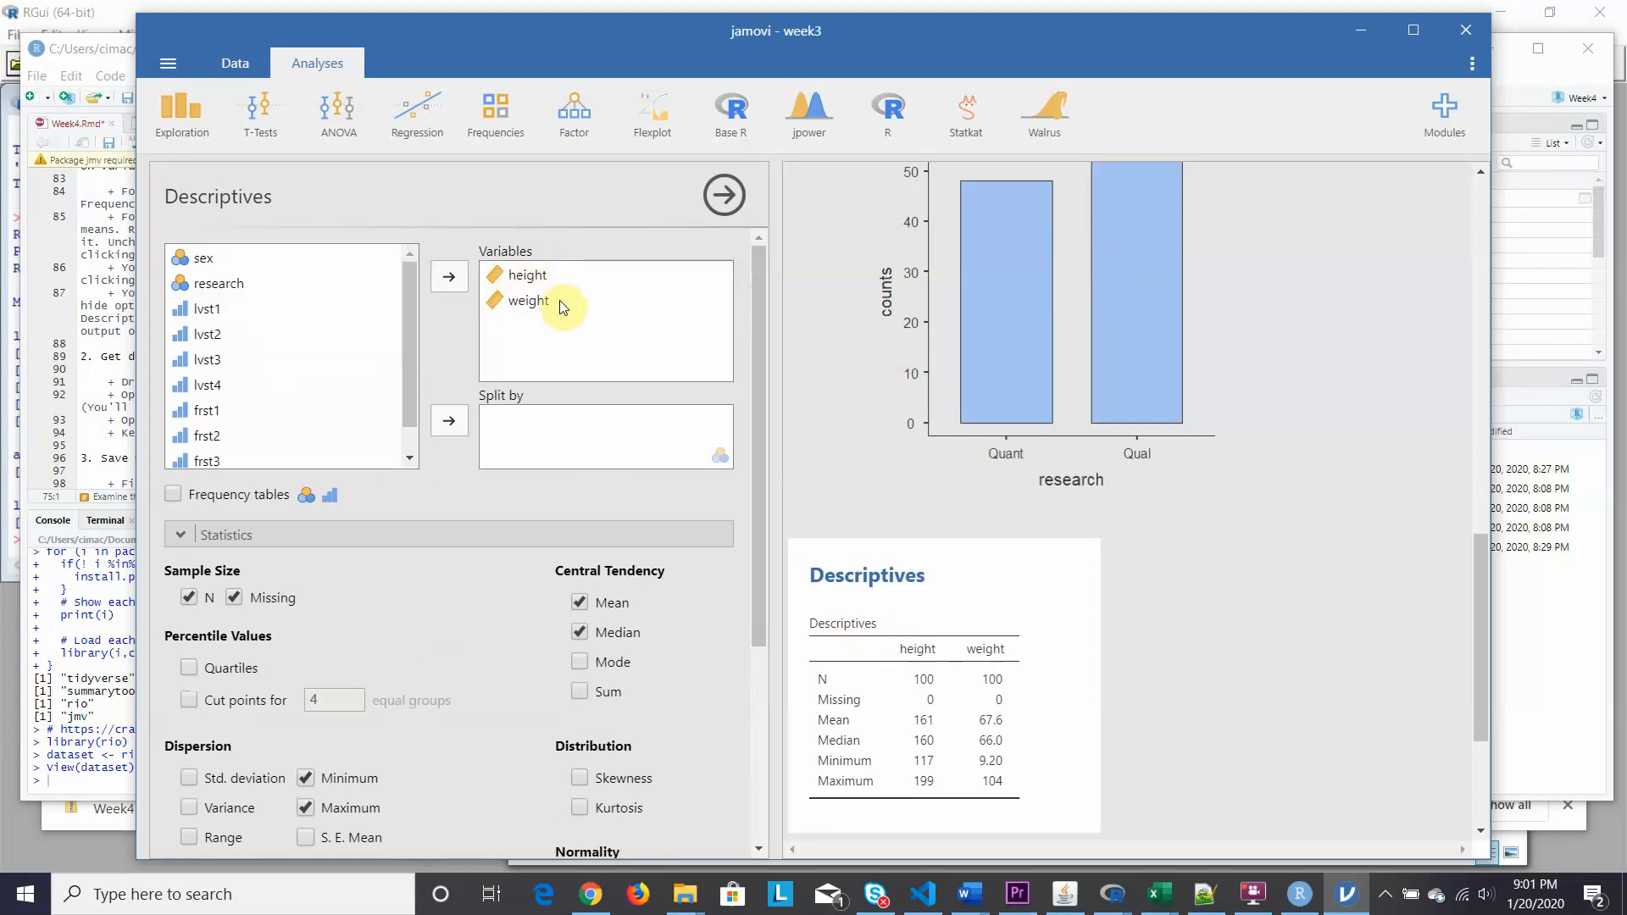
{"action": "left_click_drag", "start_coordinate": [756, 299], "coordinate": [757, 405]}
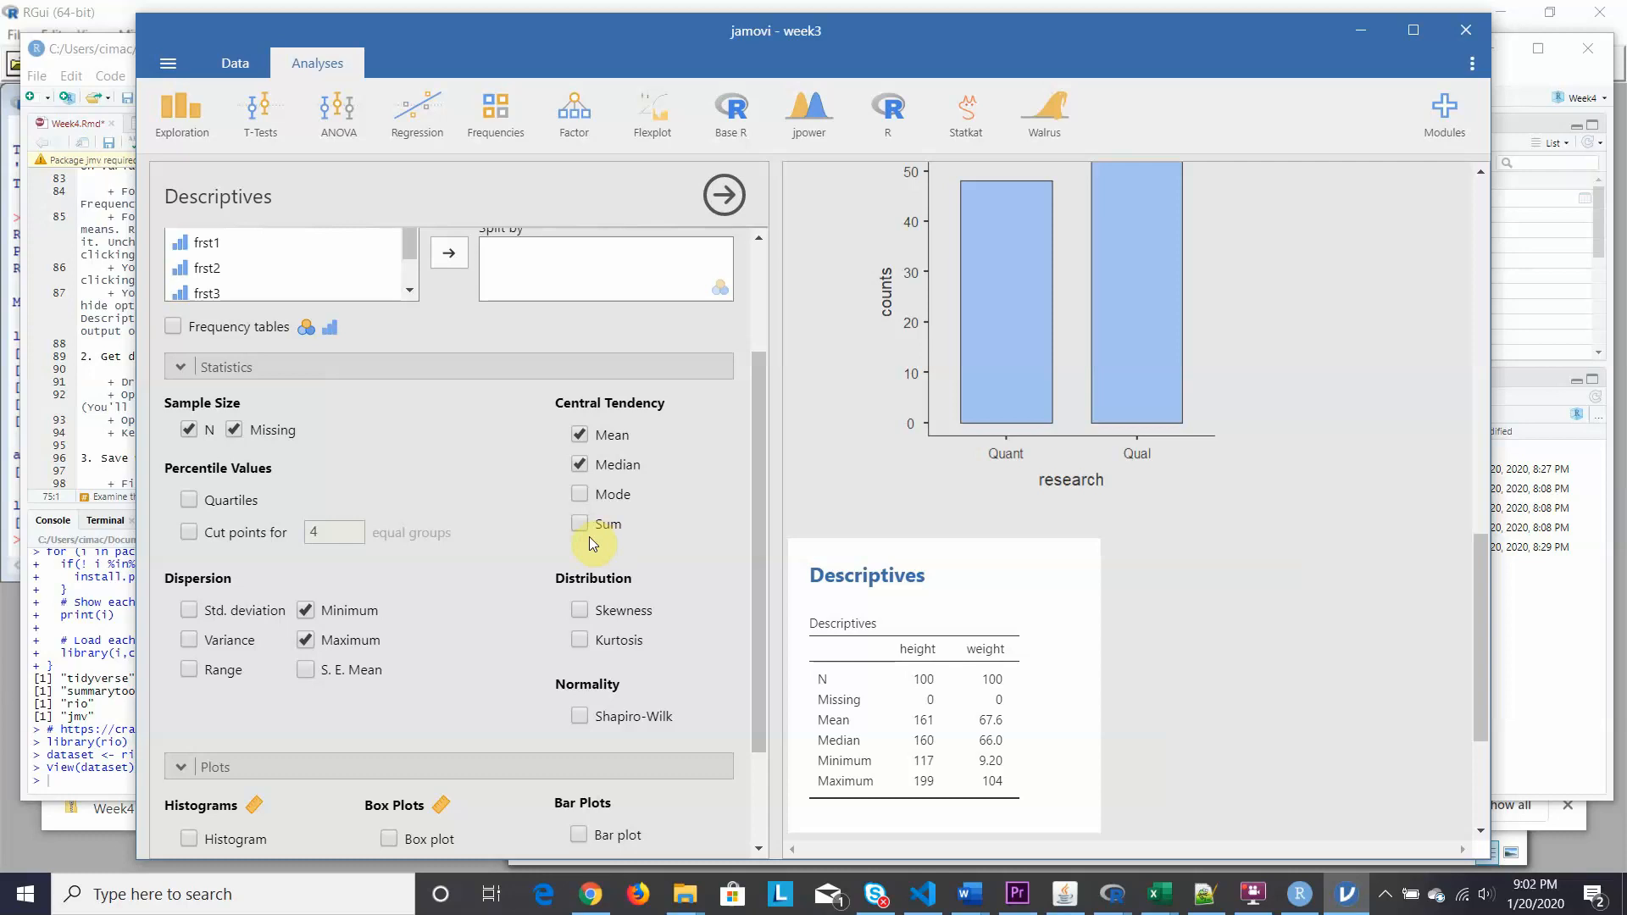
{"action": "left_click", "coordinate": [188, 612]}
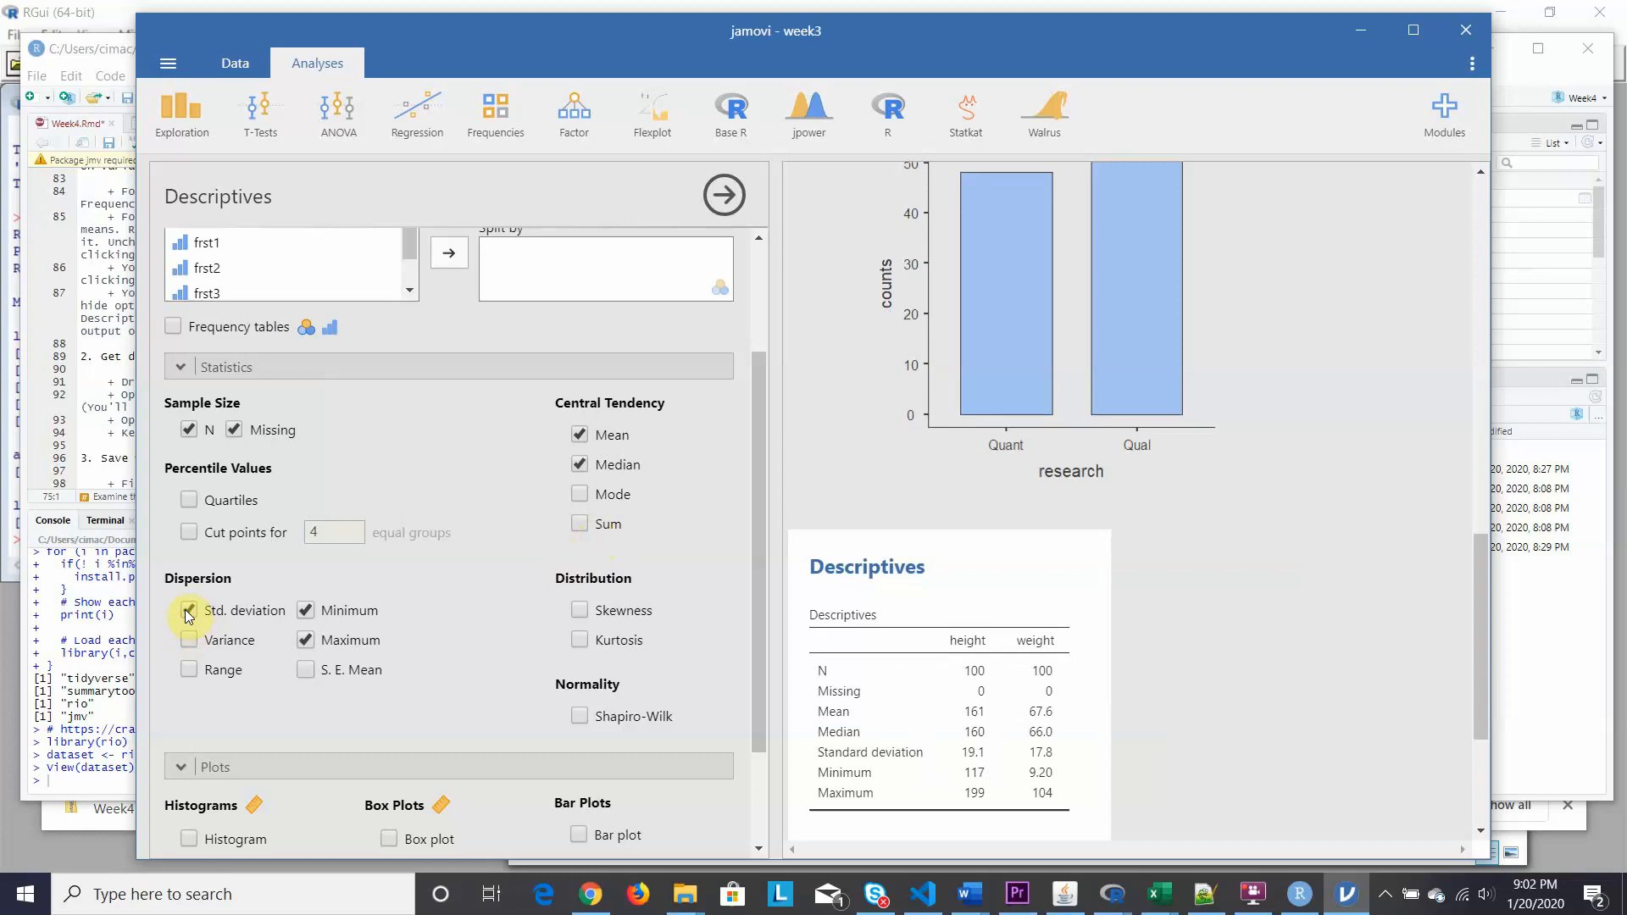
{"action": "left_click", "coordinate": [115, 48]}
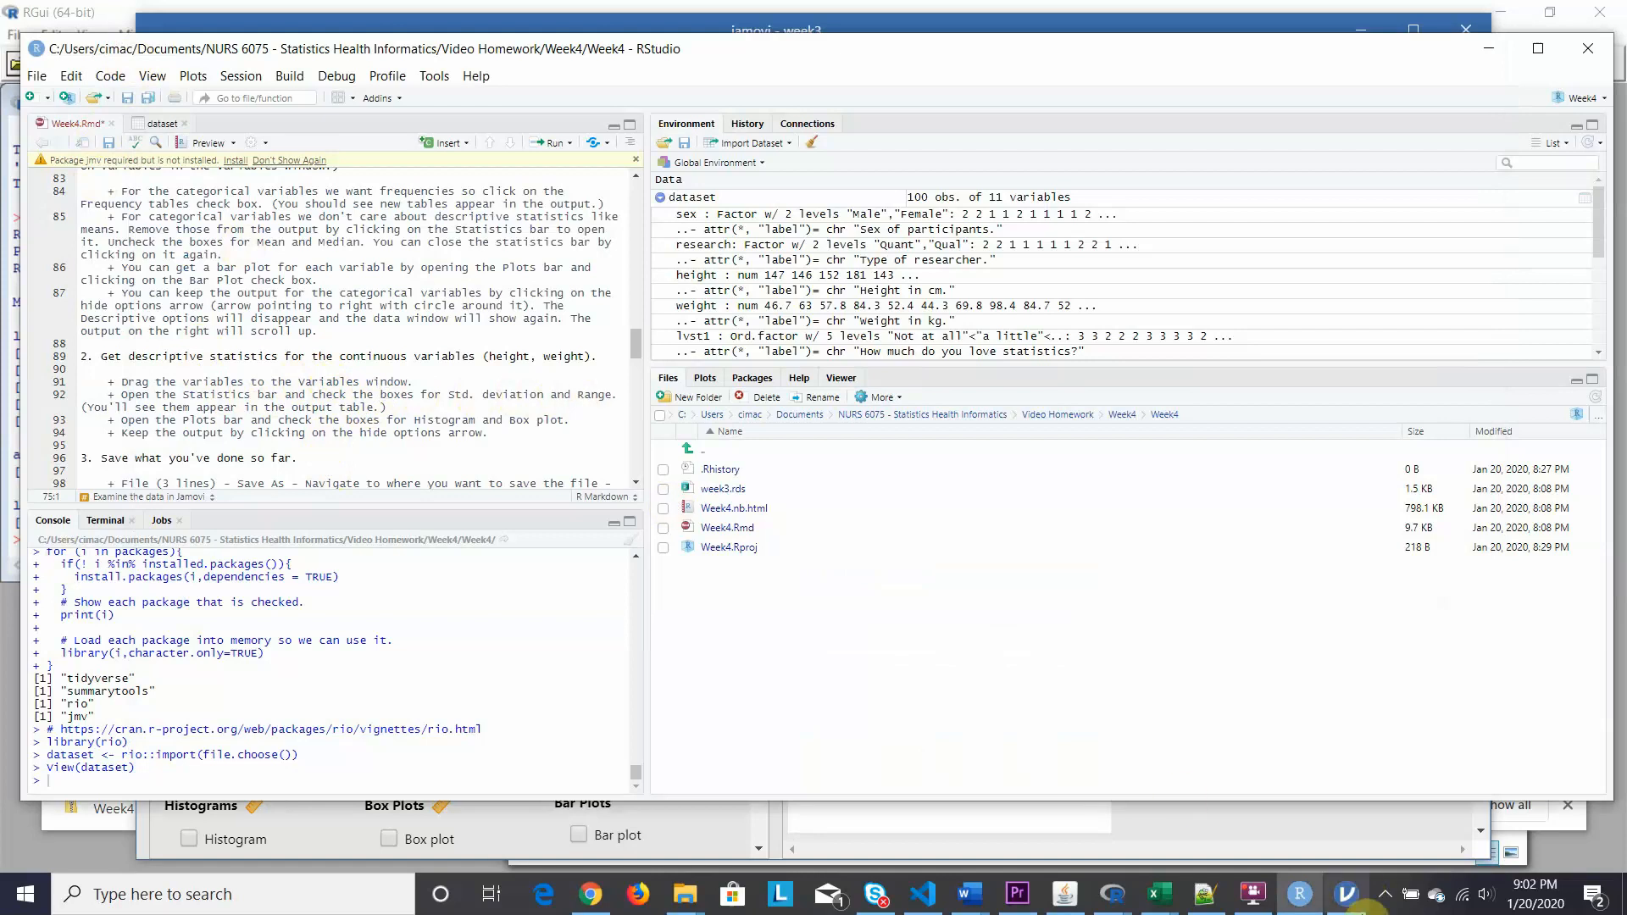
Add range, skewness and kurtosis to the height and weight table and drop median.
{"action": "left_click", "coordinate": [1346, 895]}
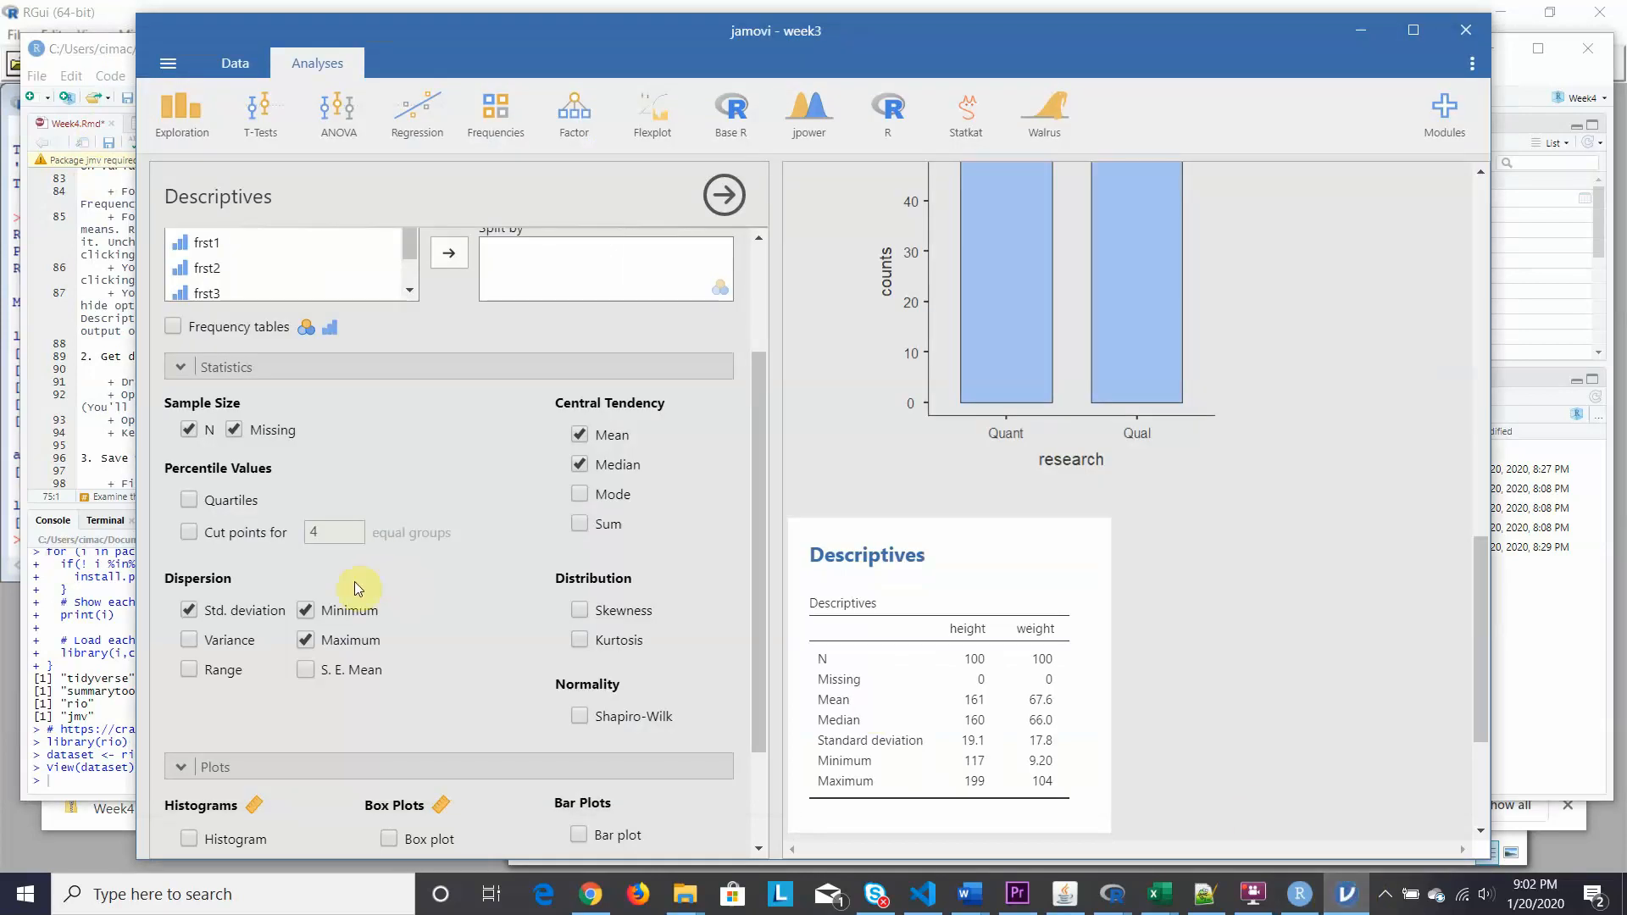
{"action": "left_click", "coordinate": [188, 669]}
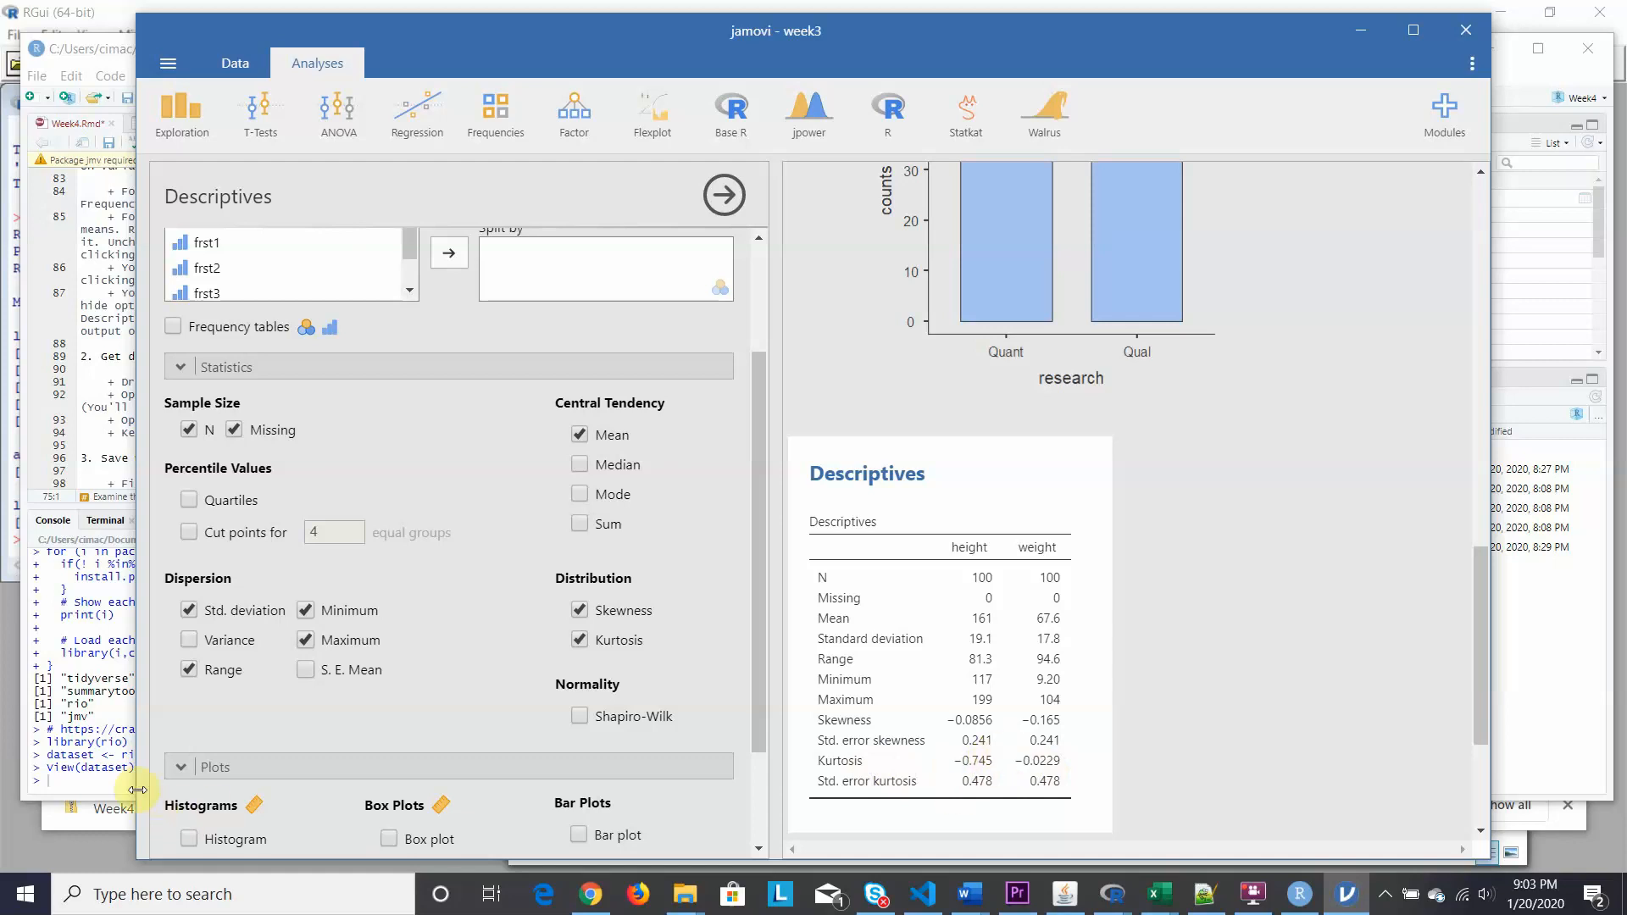
{"action": "left_click", "coordinate": [123, 51]}
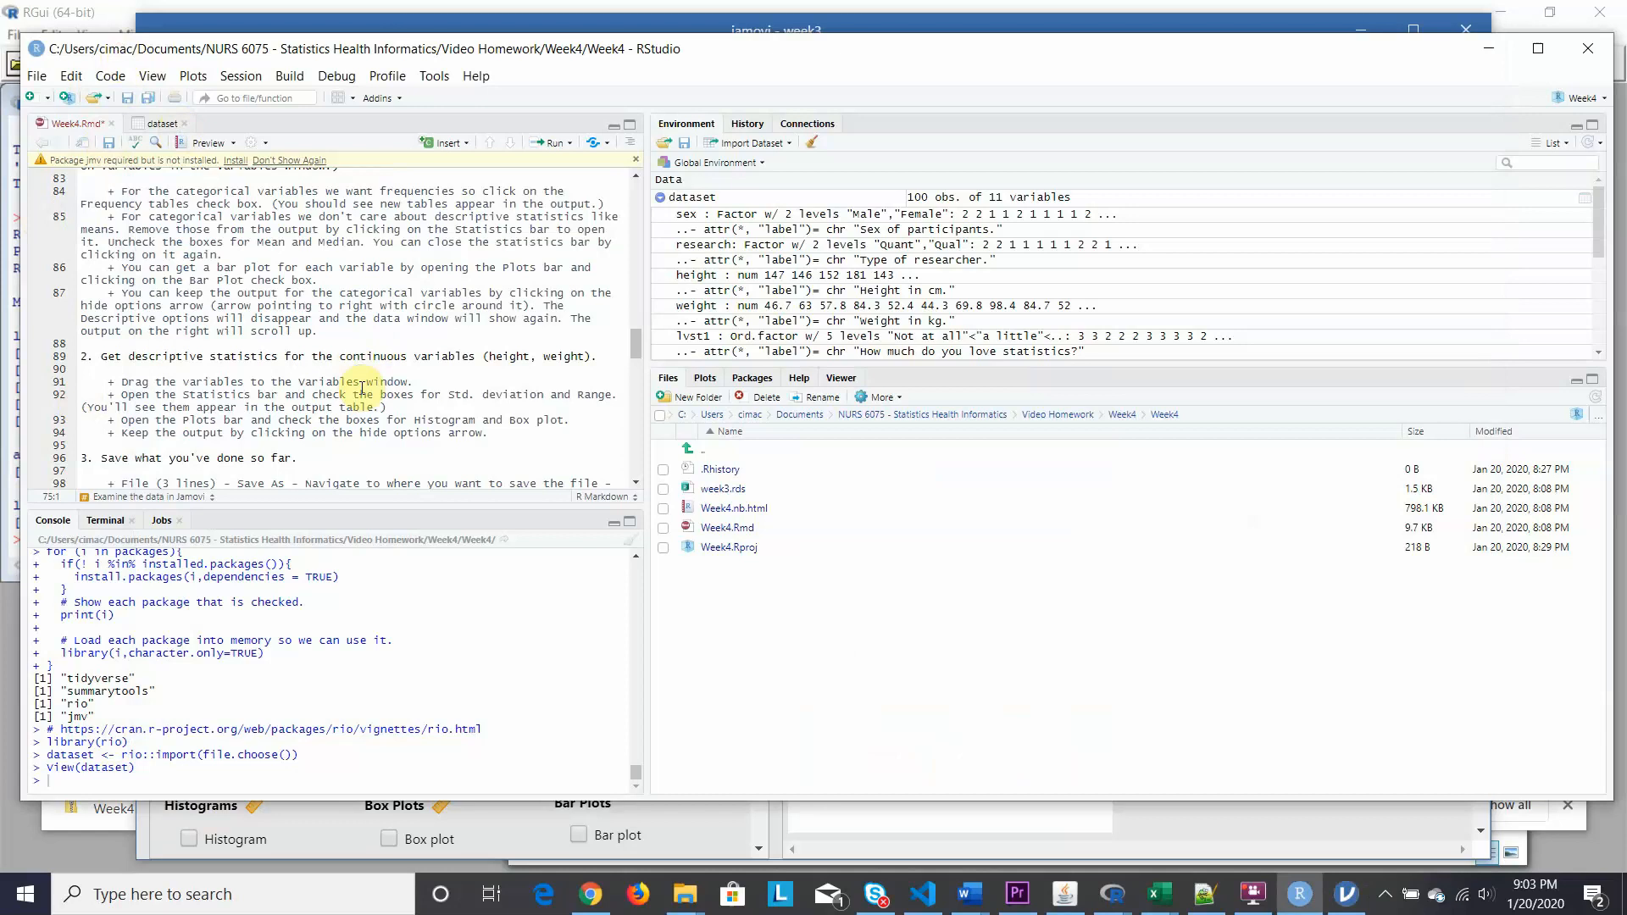
Scroll the Week4.Rmd notes and return to the height and weight Descriptives in jamovi.
{"action": "scroll", "coordinate": [362, 388], "scroll_direction": "down", "scroll_amount": 2}
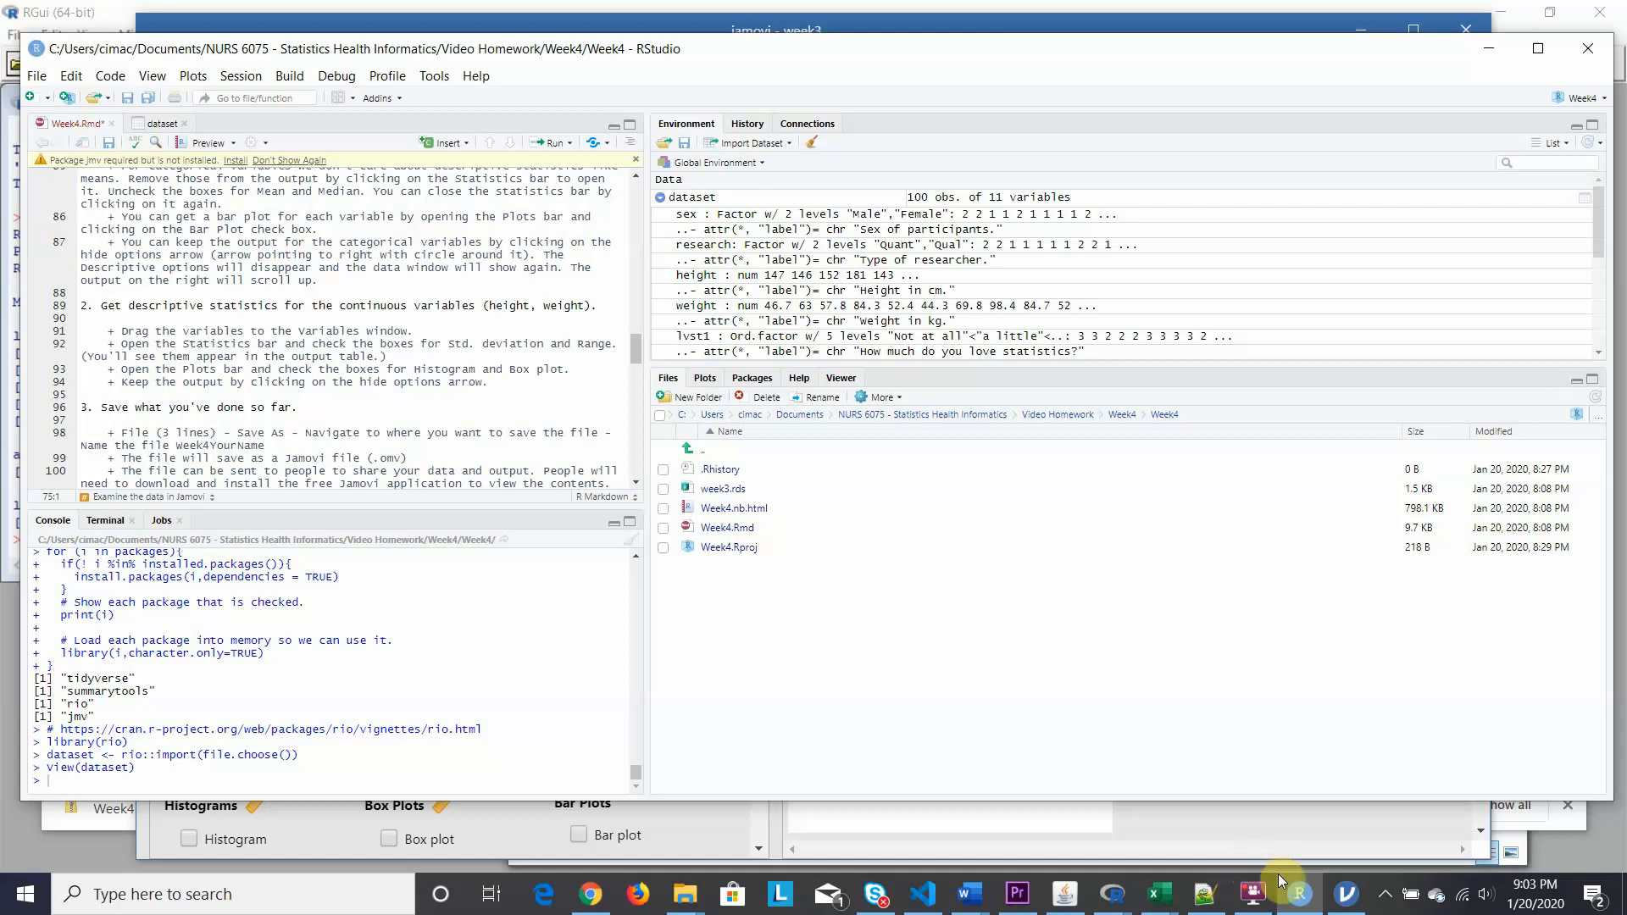
{"action": "left_click", "coordinate": [1348, 894]}
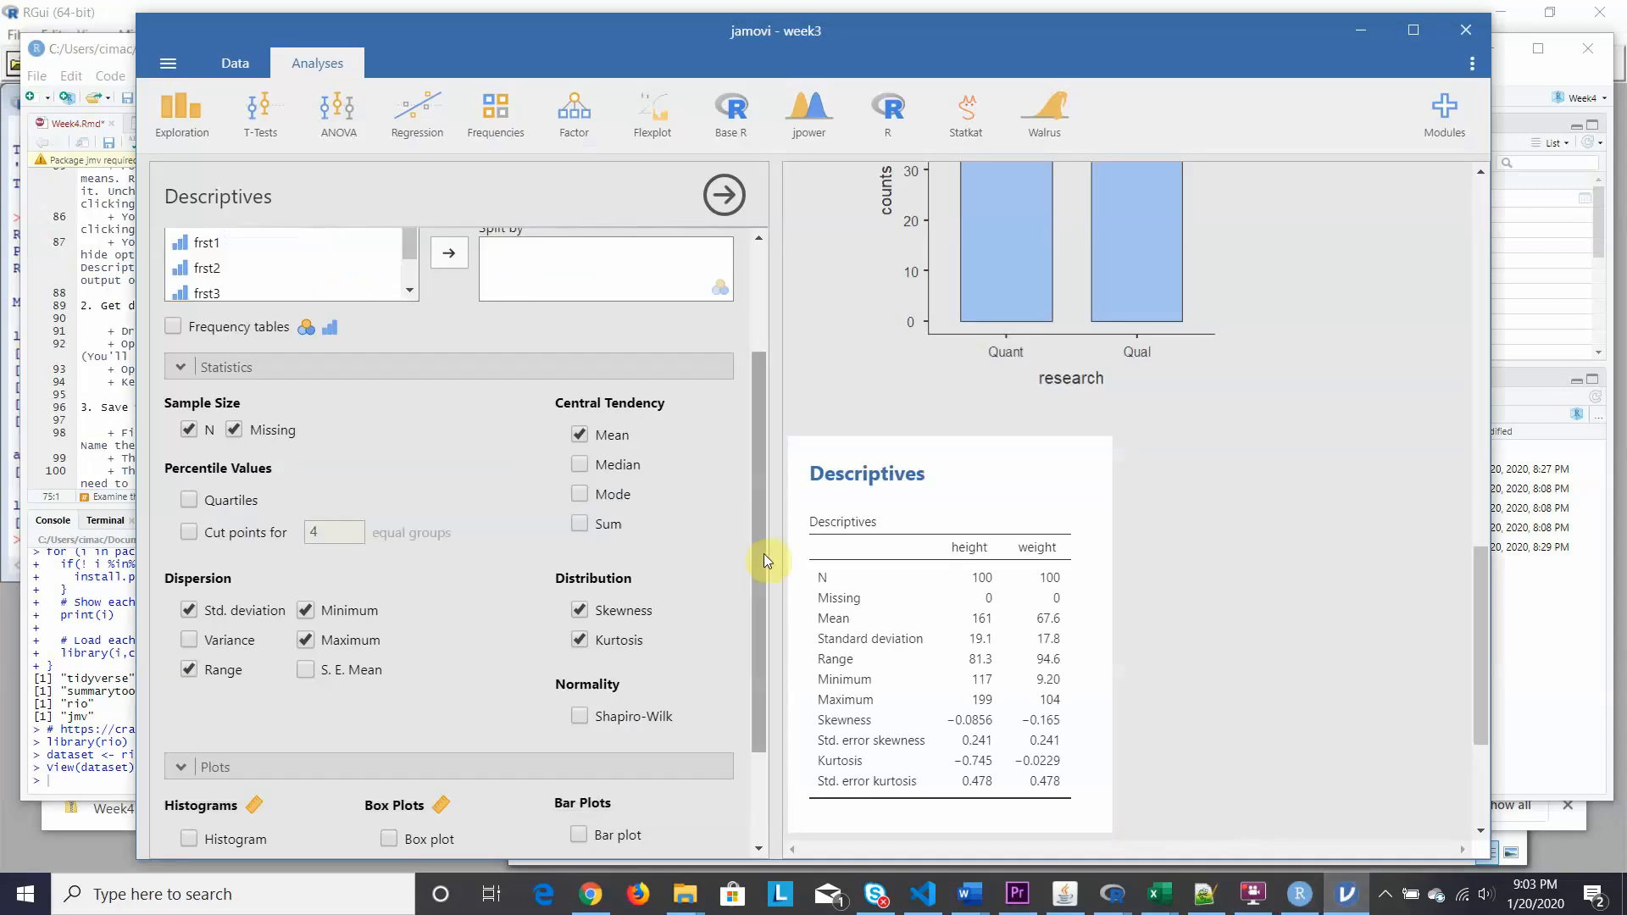
Overlay density curves on the height and weight histograms and scroll to view them.
{"action": "left_click_drag", "start_coordinate": [765, 554], "coordinate": [772, 657]}
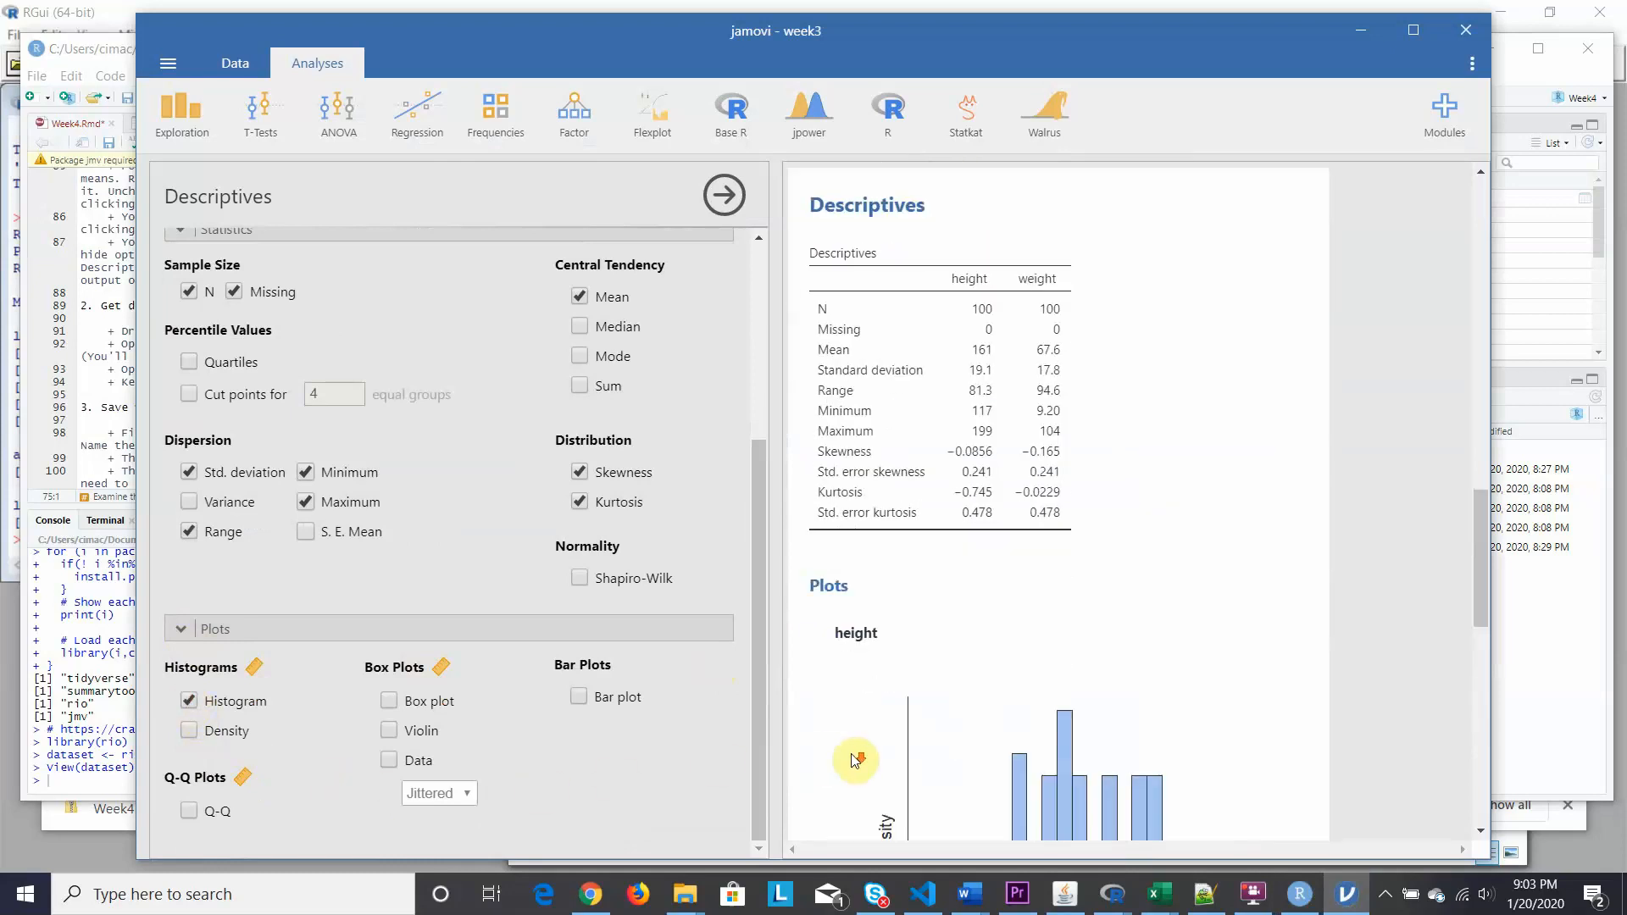
{"action": "left_click", "coordinate": [188, 730]}
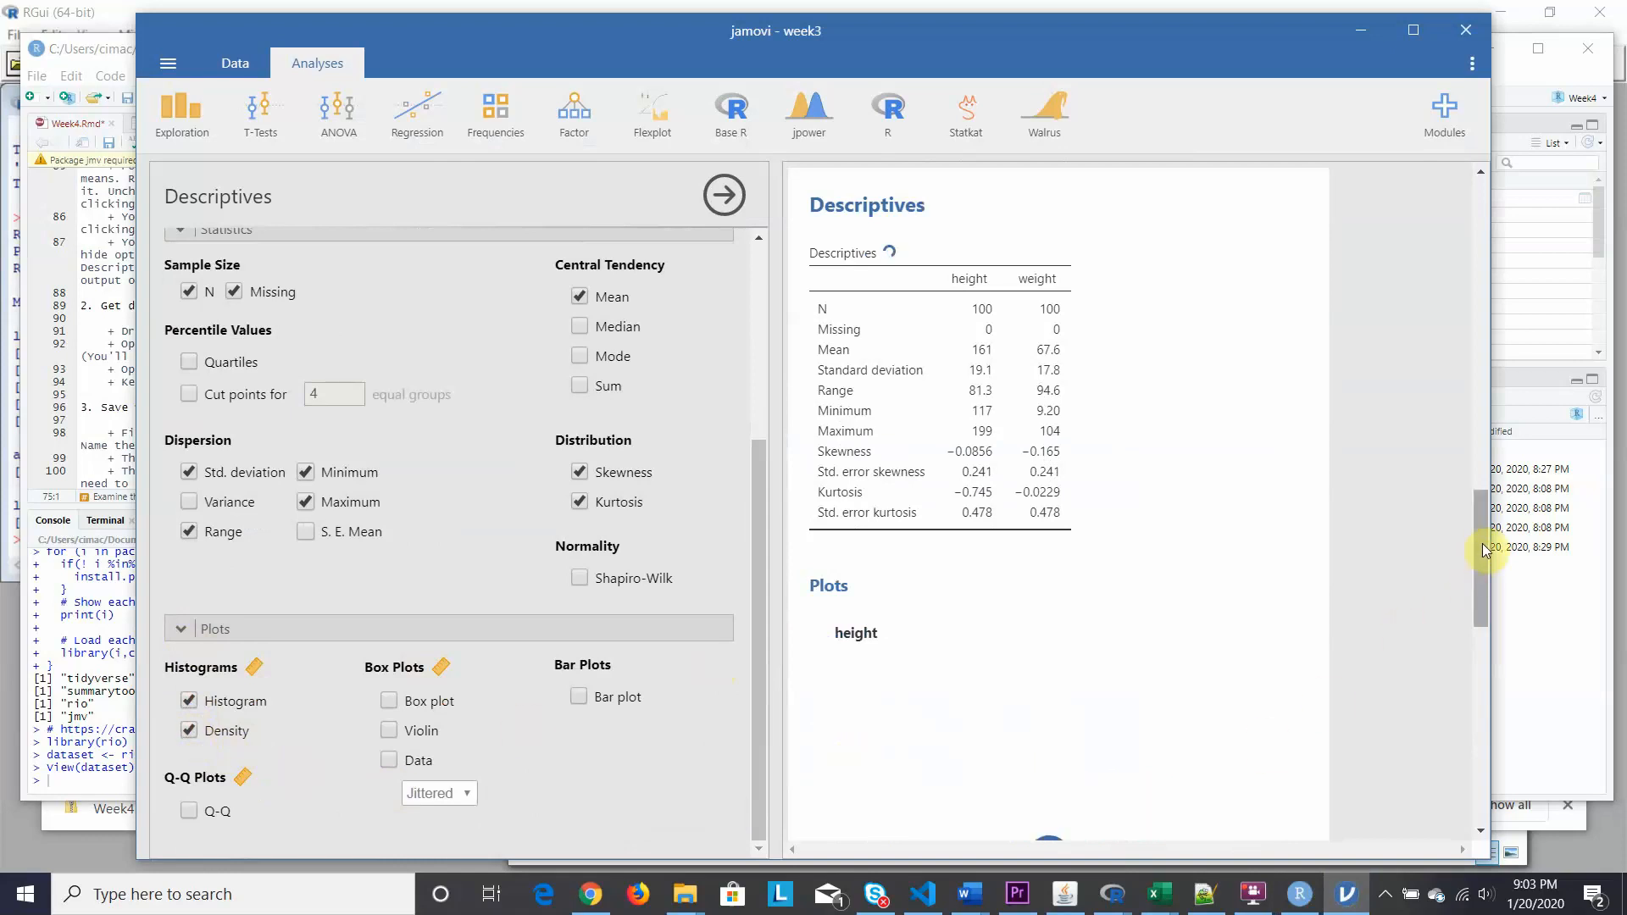
{"action": "left_click_drag", "start_coordinate": [1480, 556], "coordinate": [1484, 612]}
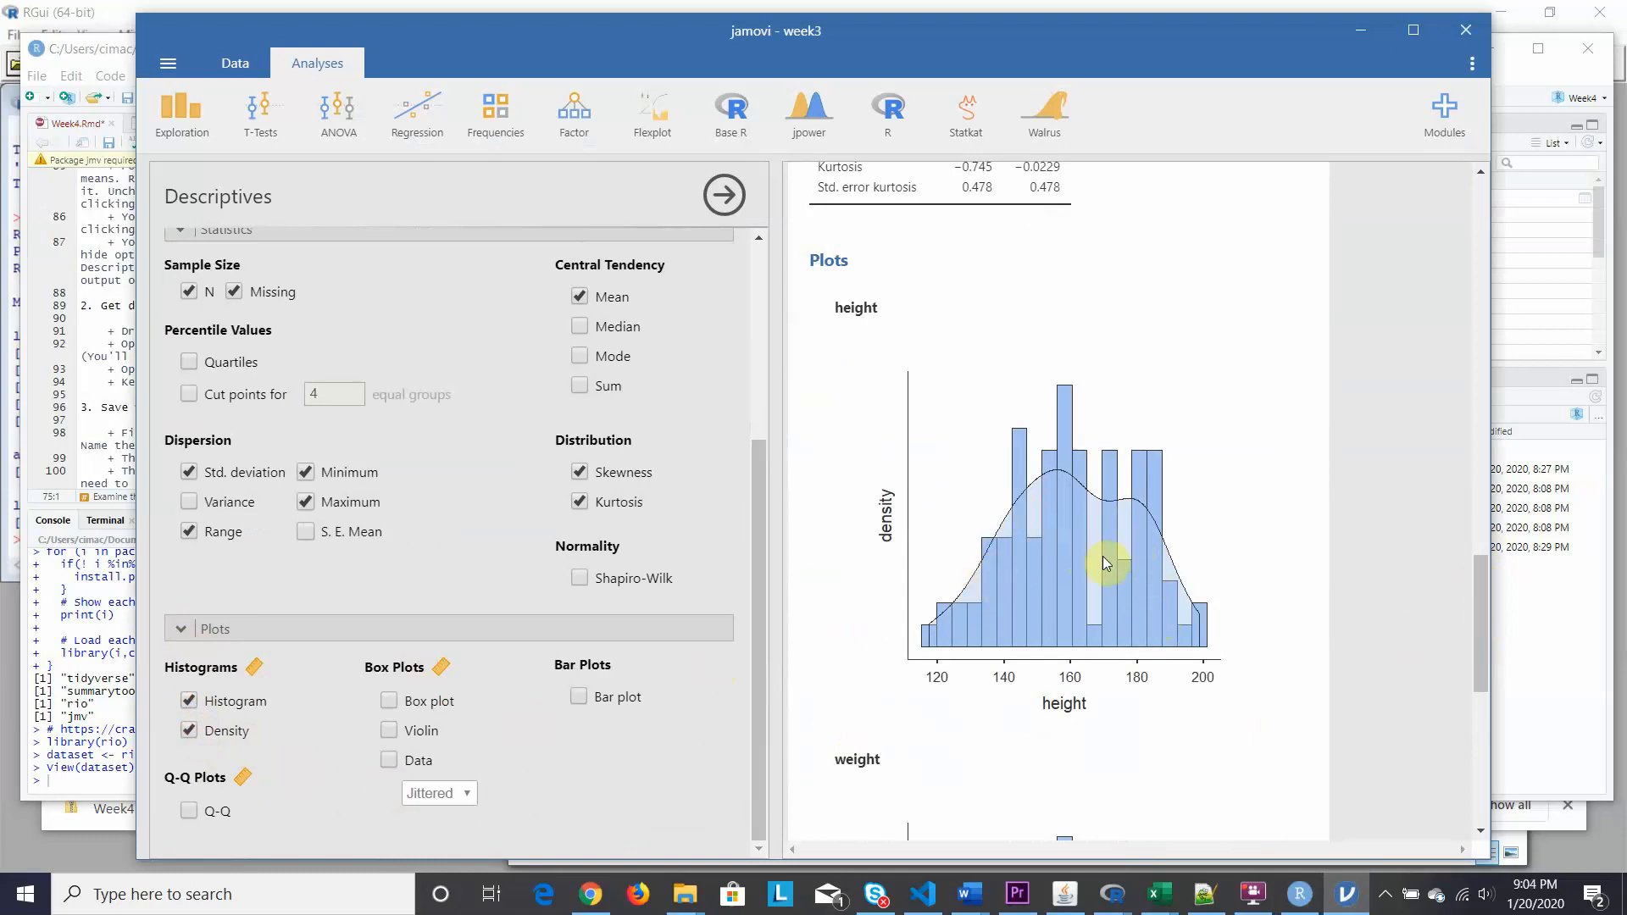
{"action": "scroll", "coordinate": [1102, 559], "scroll_direction": "down", "scroll_amount": 3}
{"action": "scroll", "coordinate": [1101, 563], "scroll_direction": "down", "scroll_amount": 3}
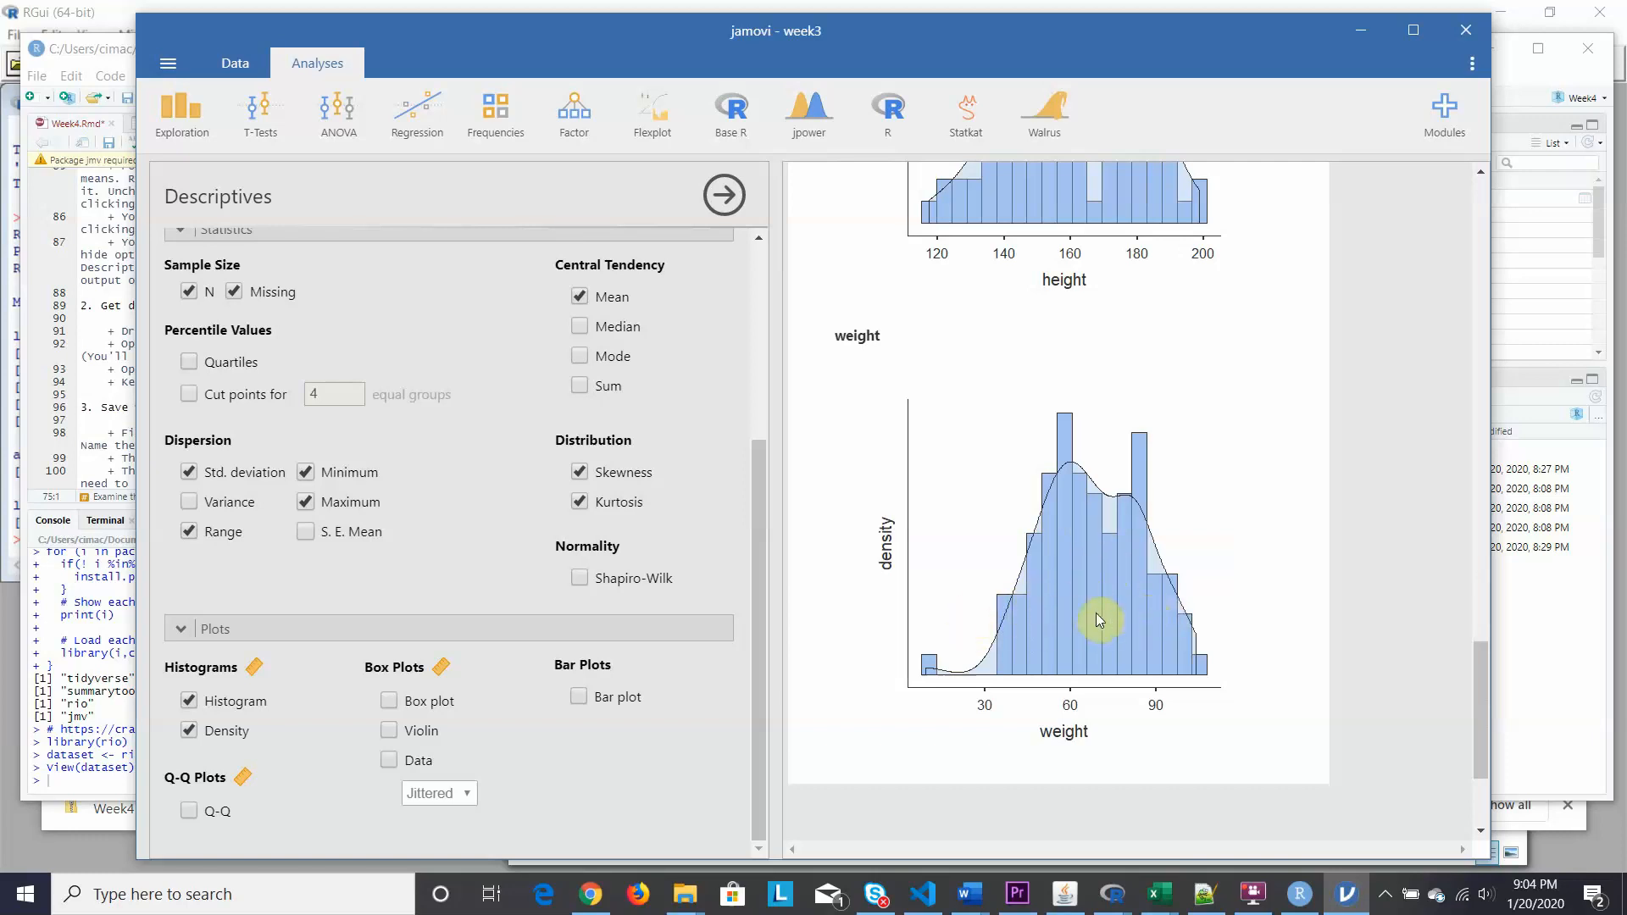
{"action": "scroll", "coordinate": [1092, 624], "scroll_direction": "up", "scroll_amount": 3}
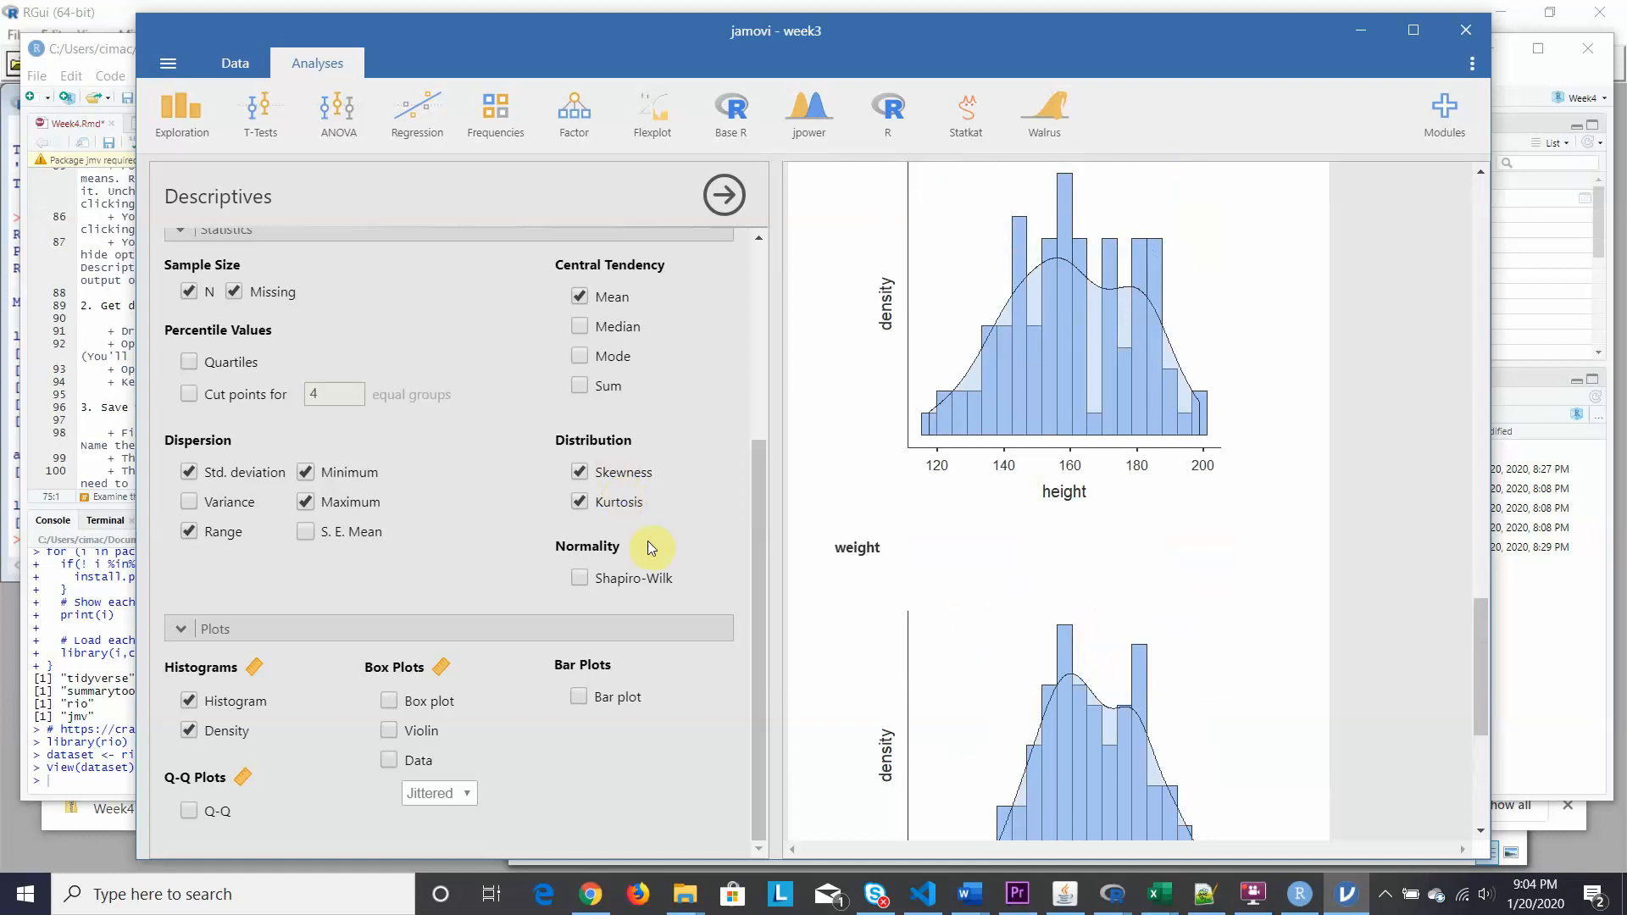
Add box plots for height and weight, review them, then bring RStudio forward.
{"action": "left_click", "coordinate": [390, 701]}
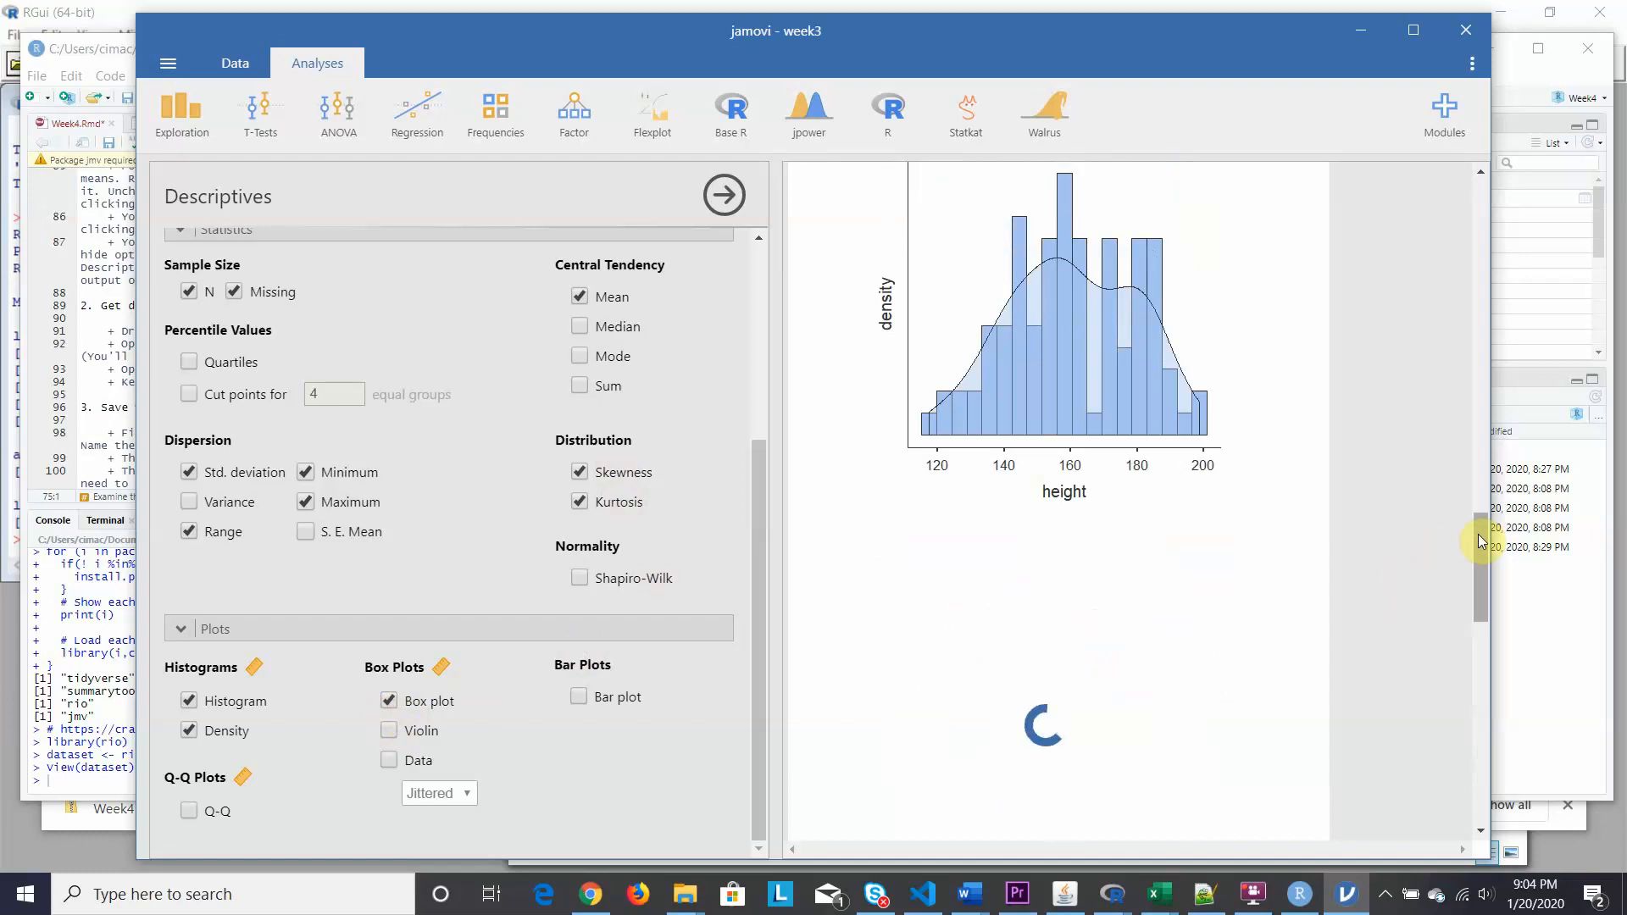
{"action": "left_click_drag", "start_coordinate": [1482, 543], "coordinate": [1498, 703]}
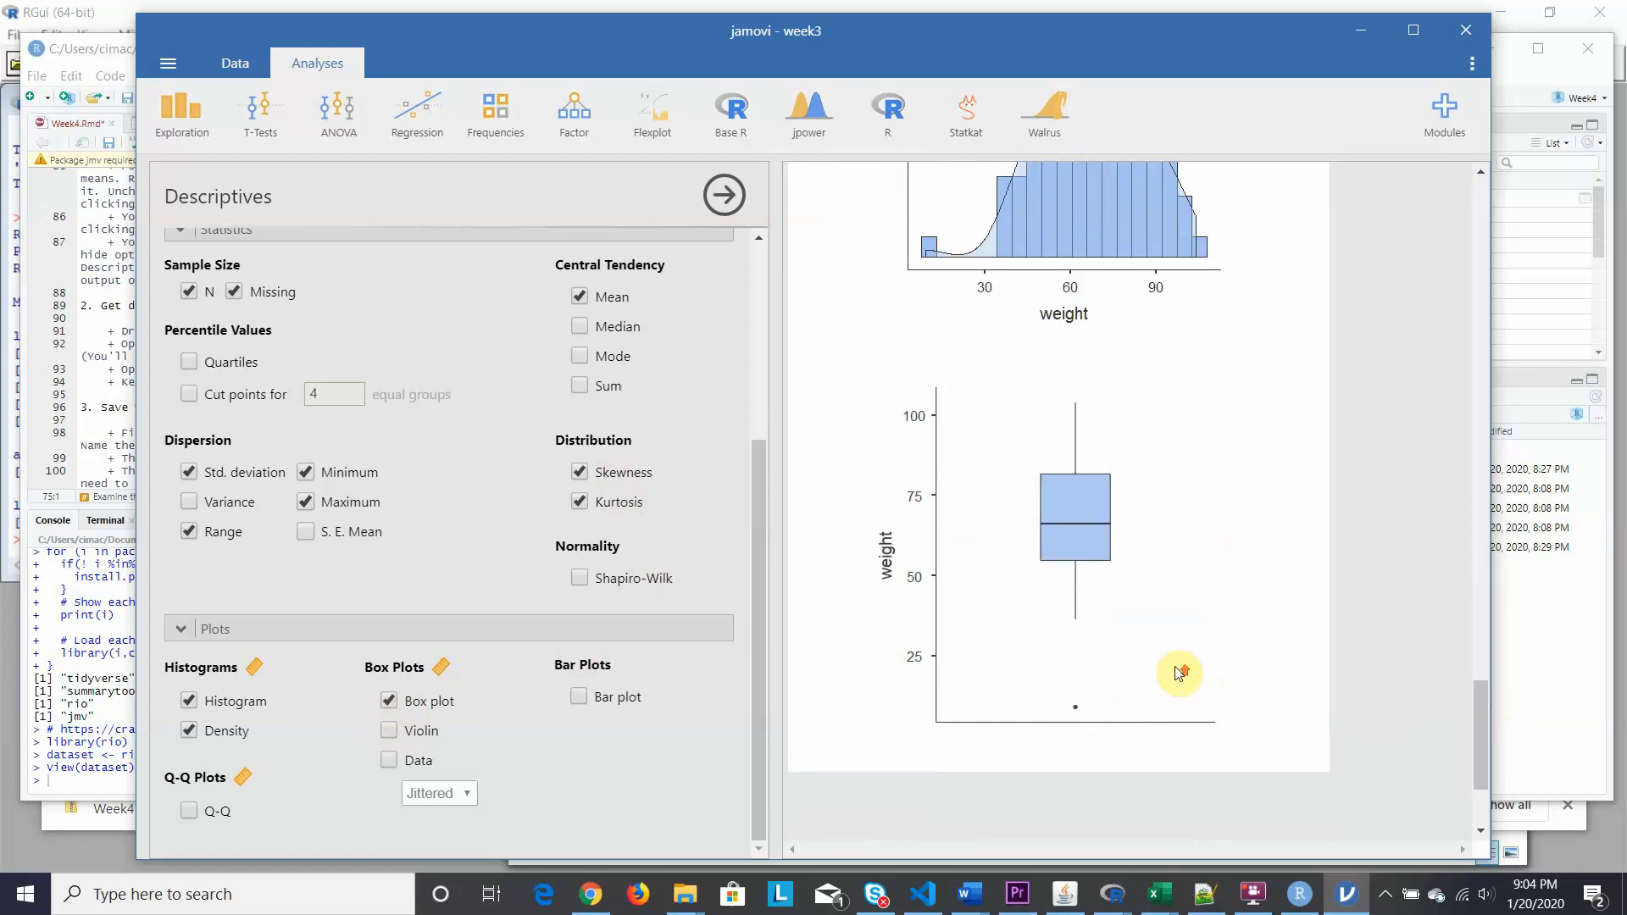
{"action": "scroll", "coordinate": [1178, 673], "scroll_direction": "up", "scroll_amount": 2}
{"action": "scroll", "coordinate": [1178, 674], "scroll_direction": "up", "scroll_amount": 5}
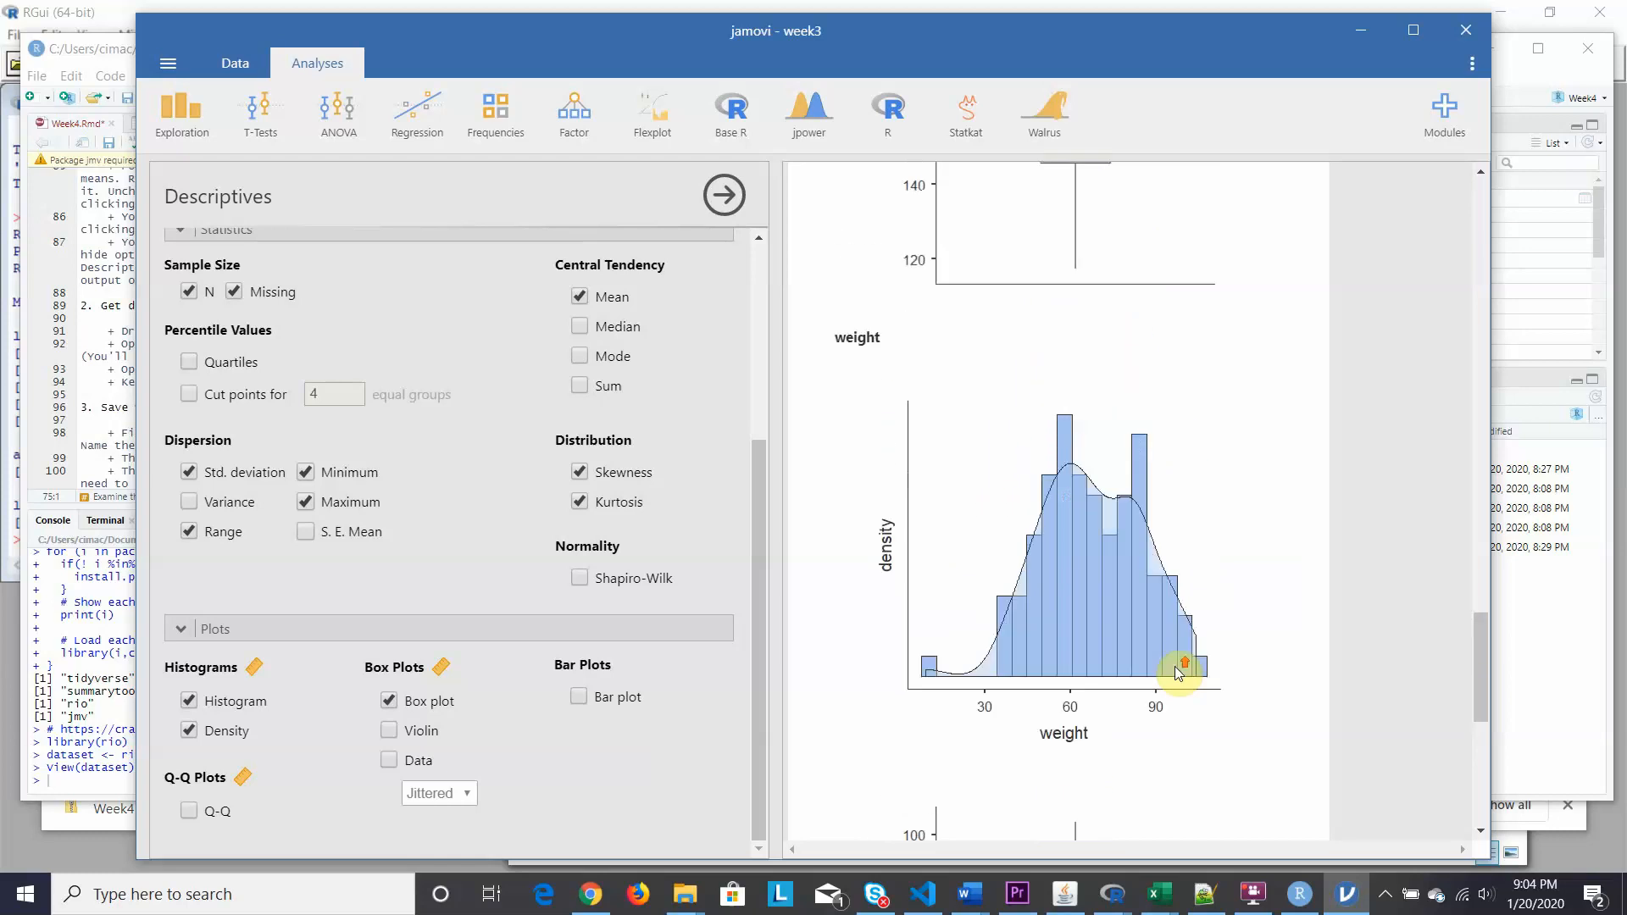
{"action": "scroll", "coordinate": [1178, 674], "scroll_direction": "up", "scroll_amount": 3}
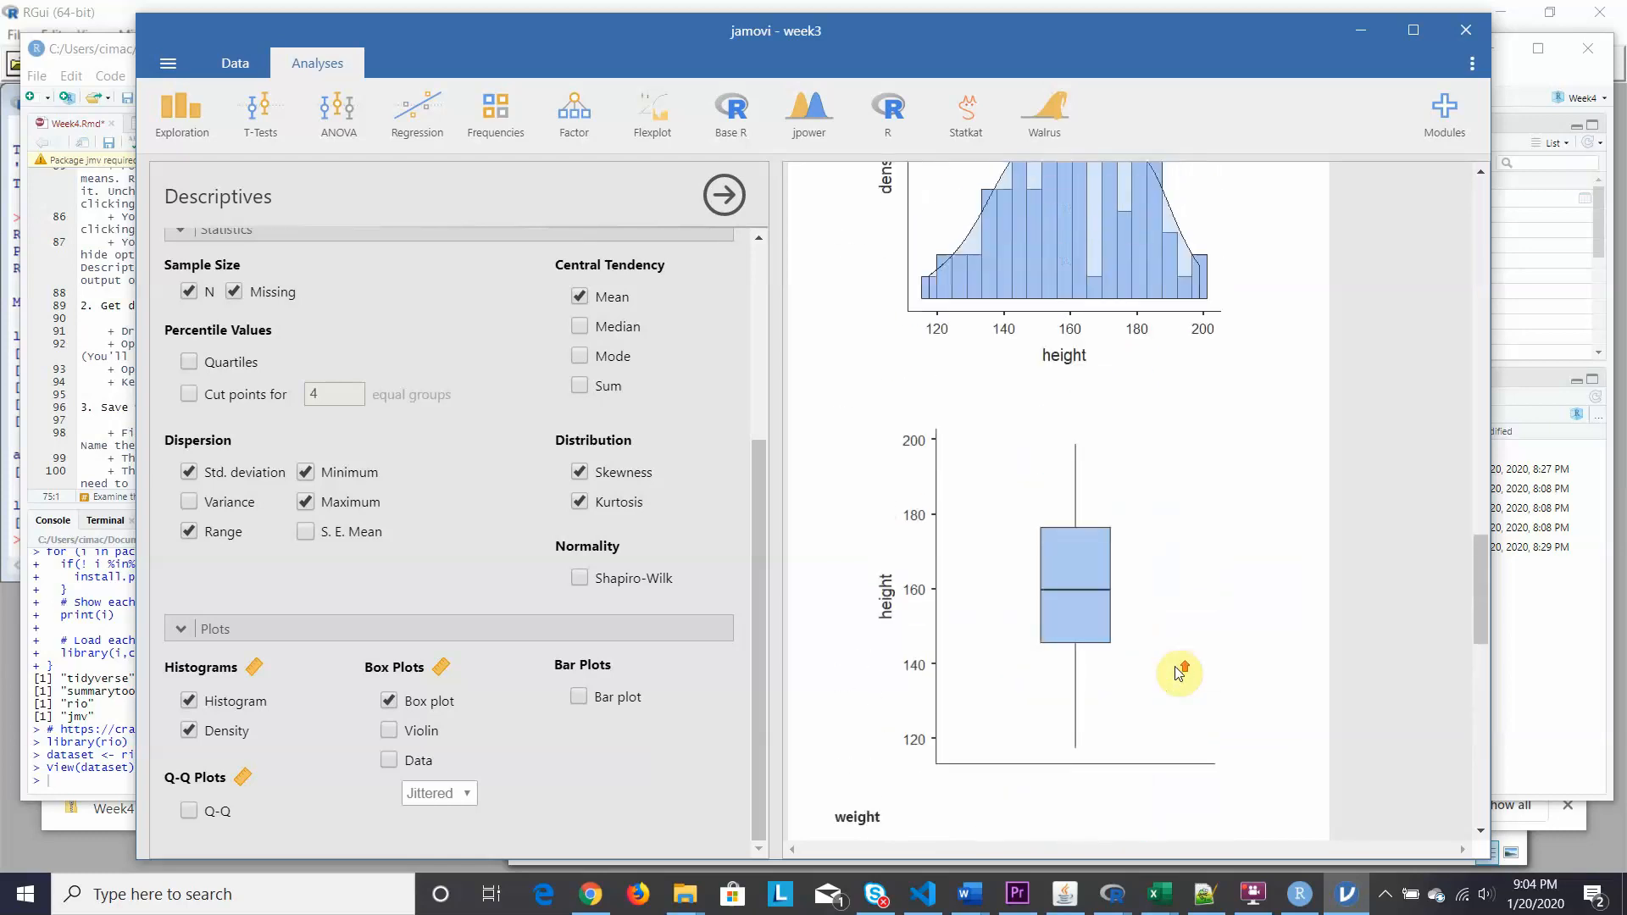
{"action": "scroll", "coordinate": [1178, 674], "scroll_direction": "down", "scroll_amount": 1}
{"action": "scroll", "coordinate": [1178, 674], "scroll_direction": "down", "scroll_amount": 8}
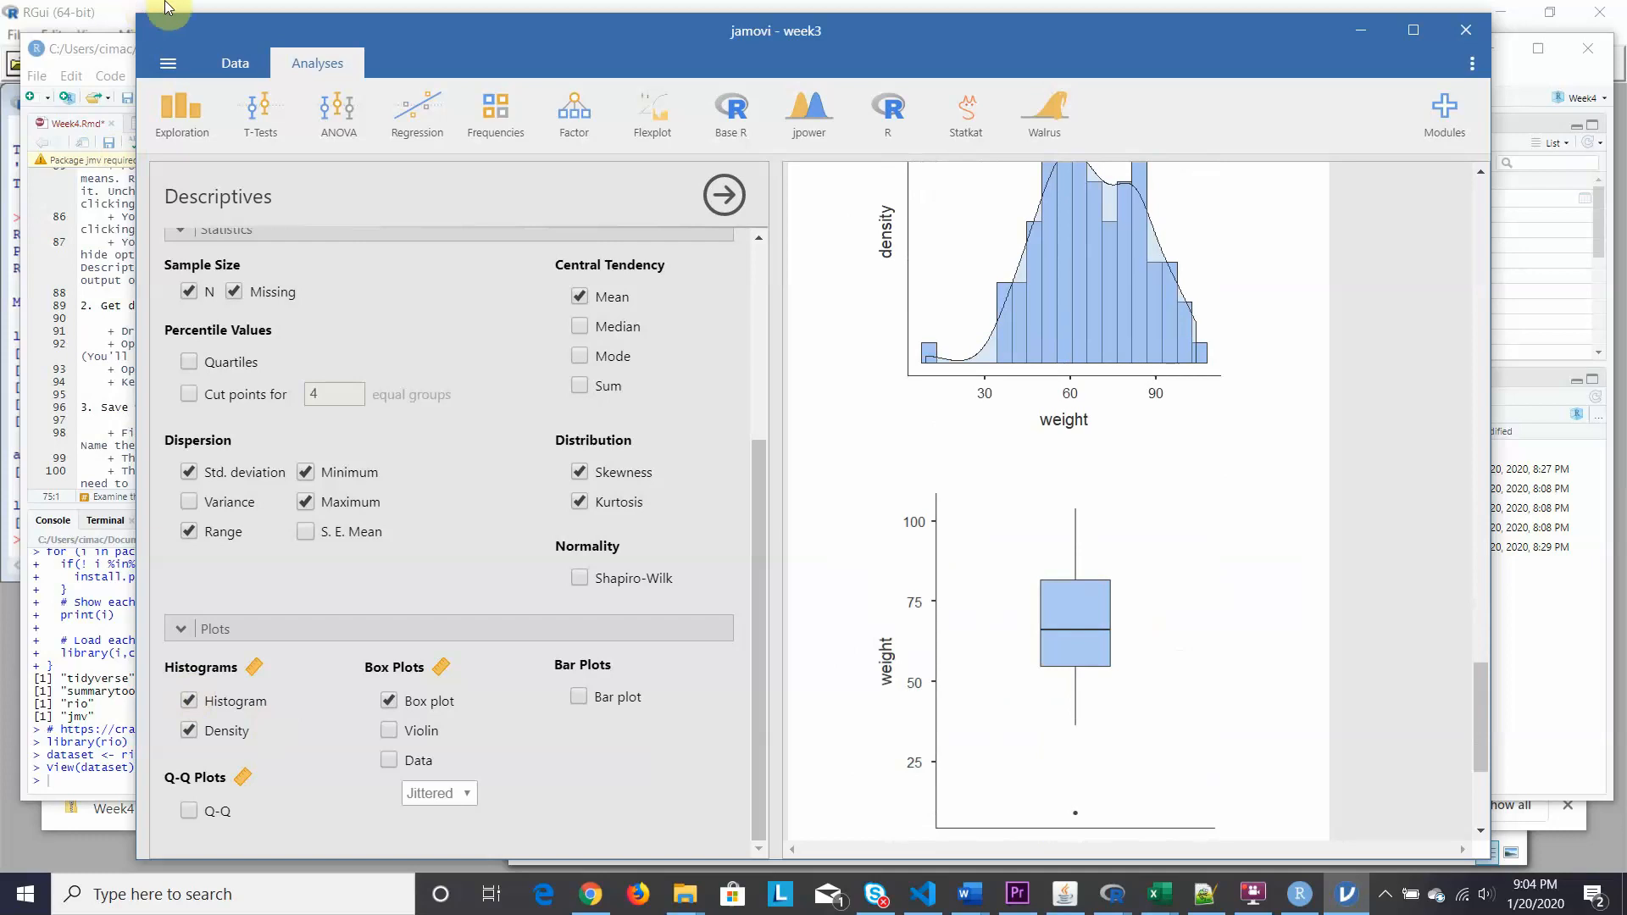
{"action": "left_click", "coordinate": [104, 46]}
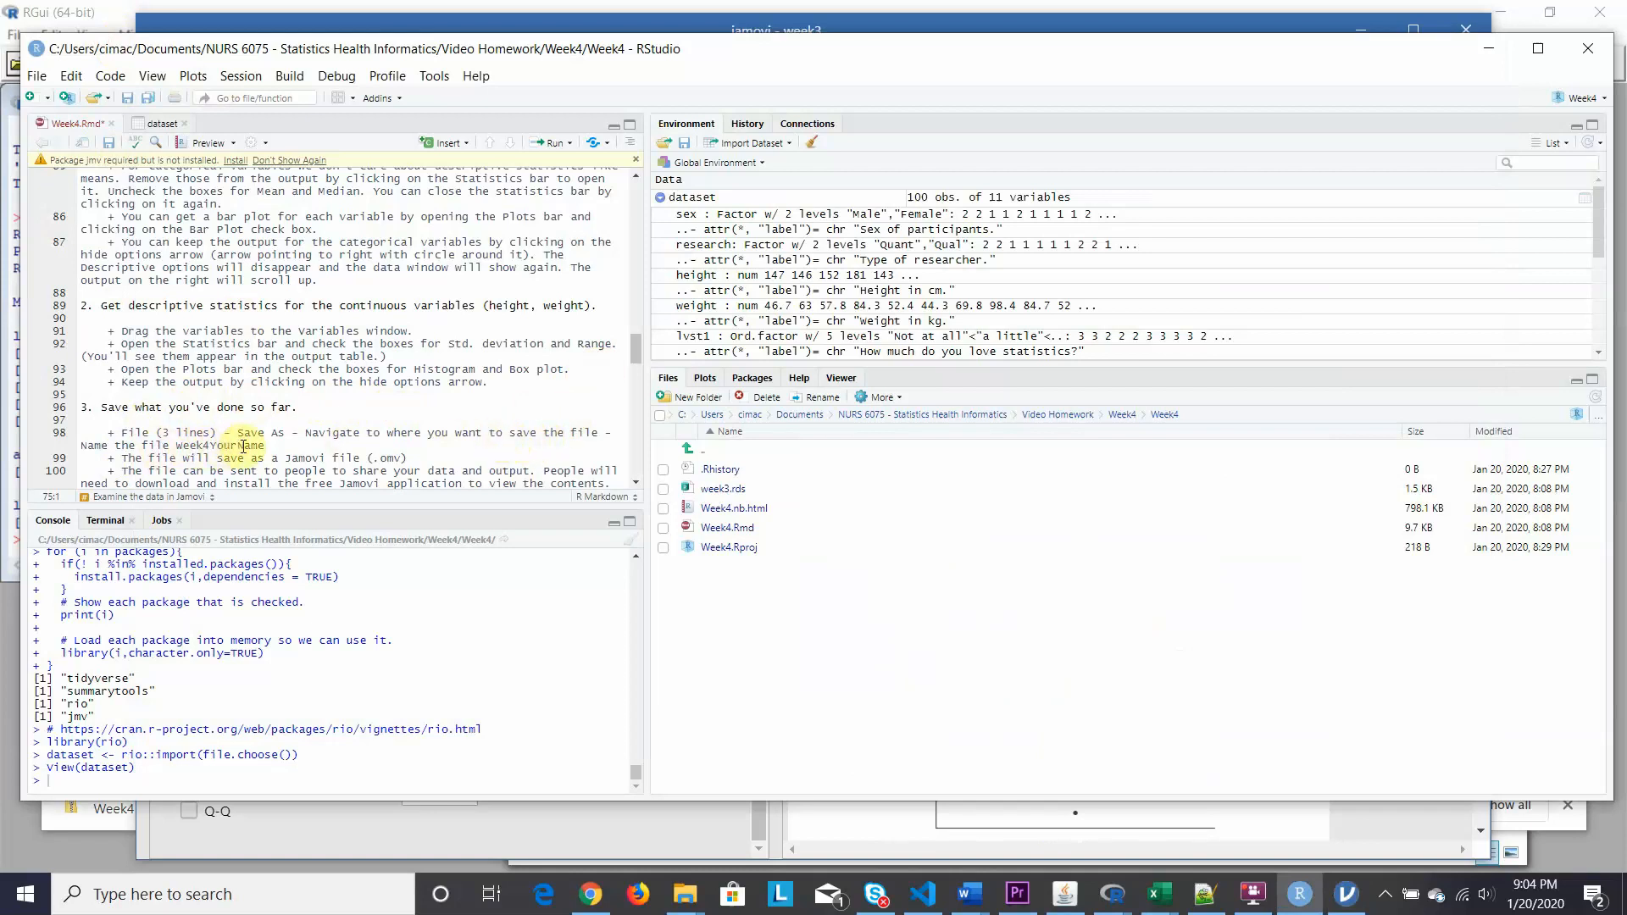
Return to jamovi after reading the .omv save instructions.
{"action": "left_click", "coordinate": [1335, 888]}
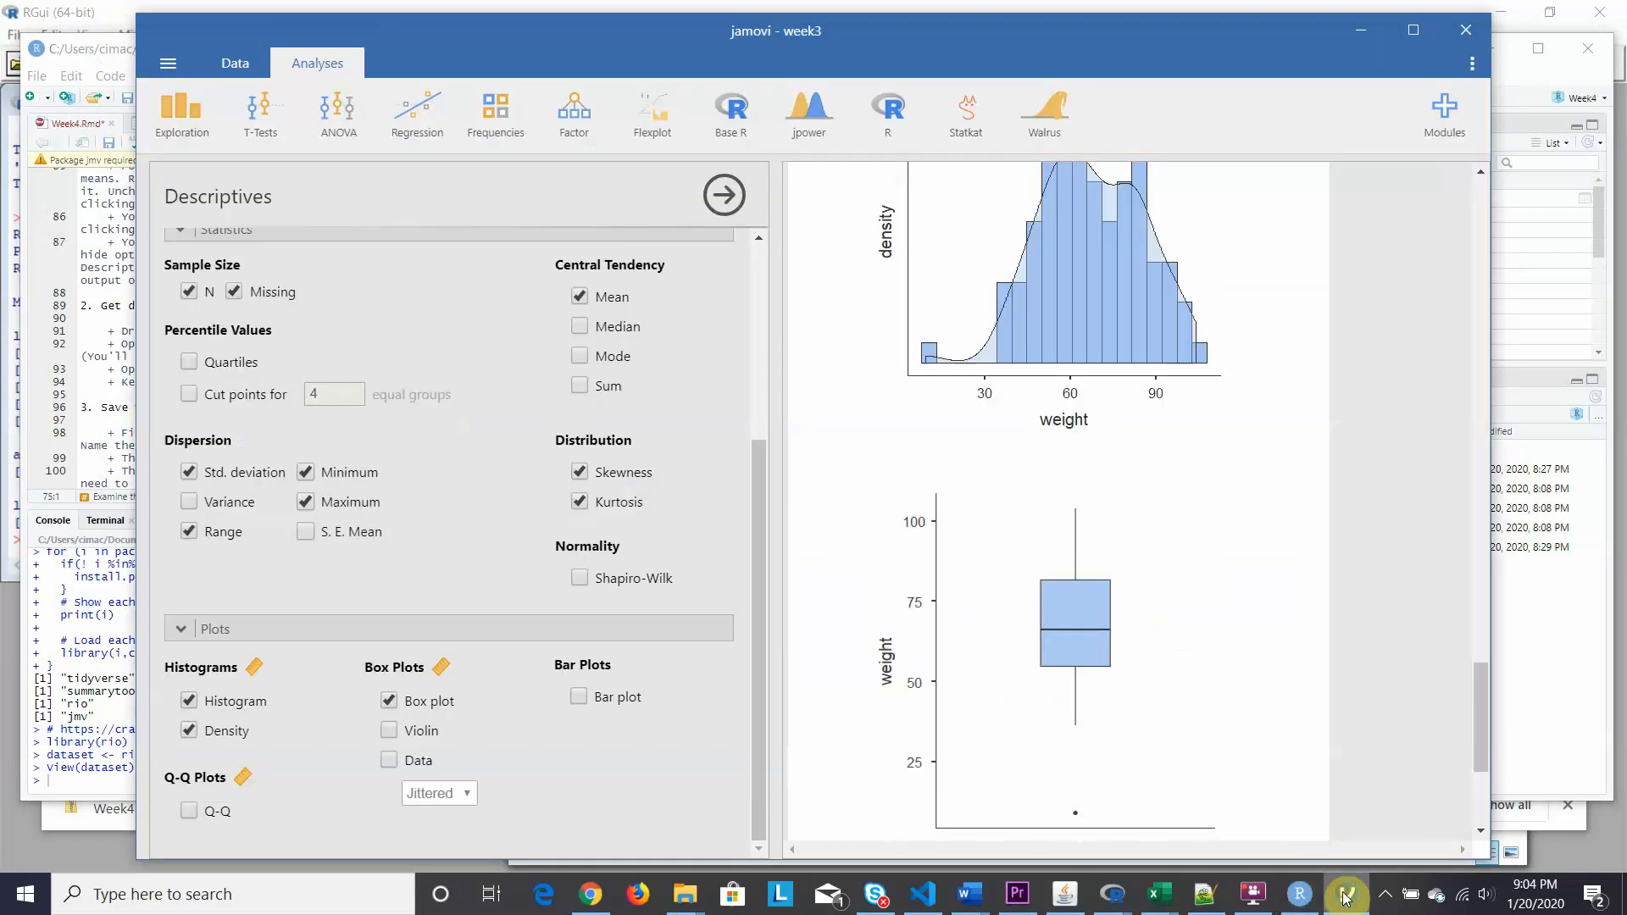
Hide the Descriptives options and open jamovi's Save As browse dialog.
{"action": "left_click", "coordinate": [725, 194]}
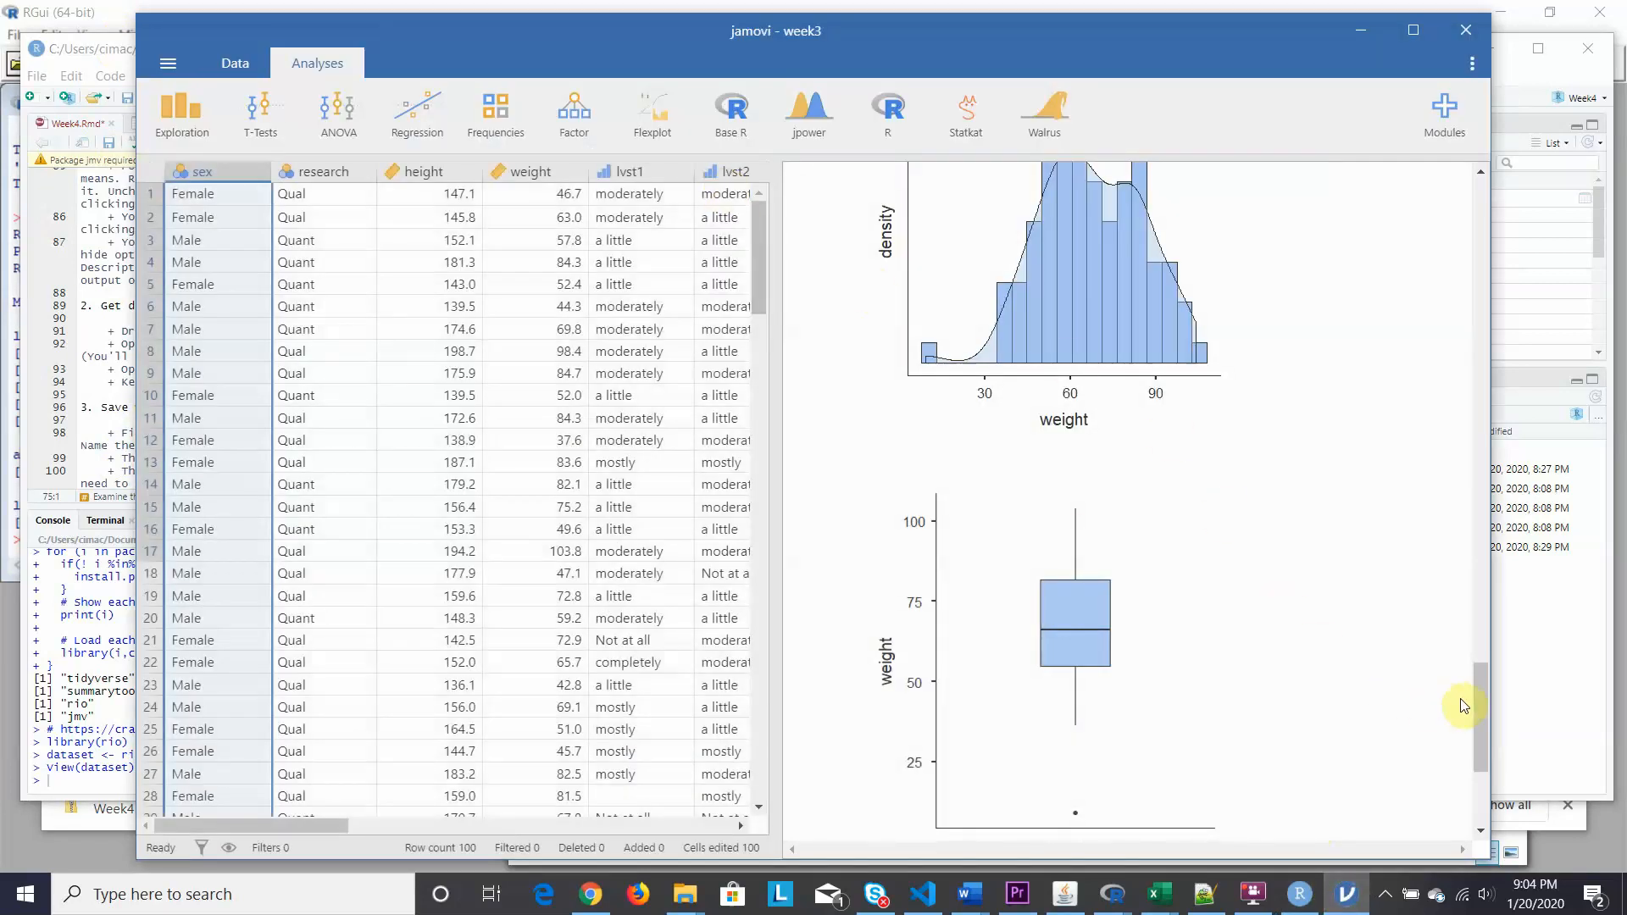
{"action": "left_click_drag", "start_coordinate": [1478, 709], "coordinate": [1441, 200]}
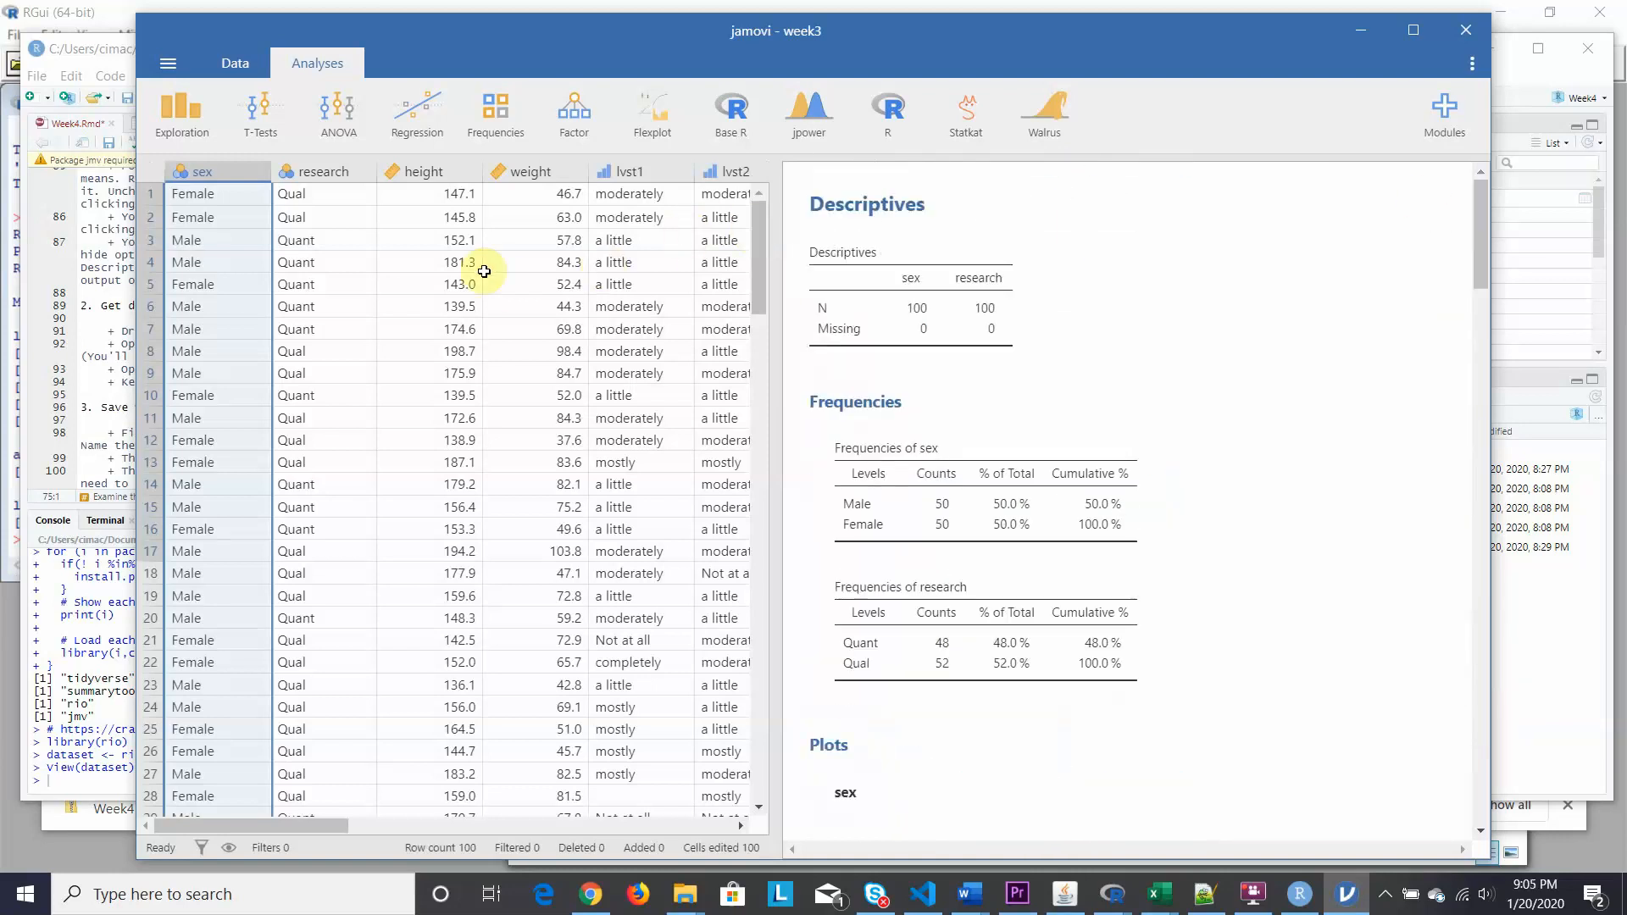
{"action": "left_click", "coordinate": [166, 68]}
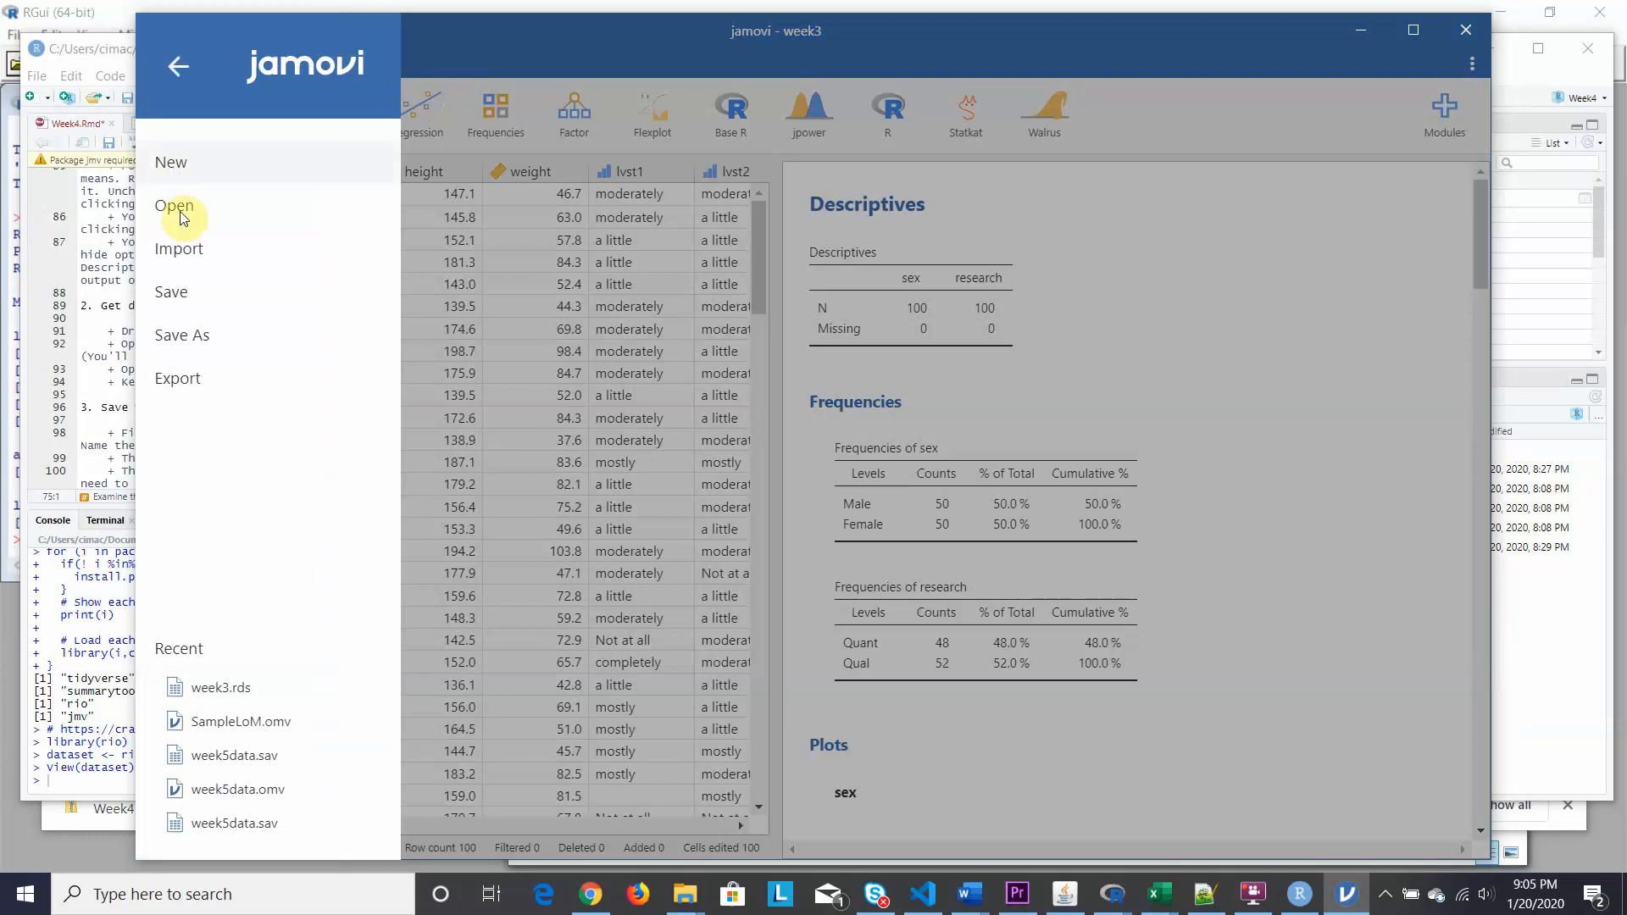
{"action": "left_click", "coordinate": [182, 339]}
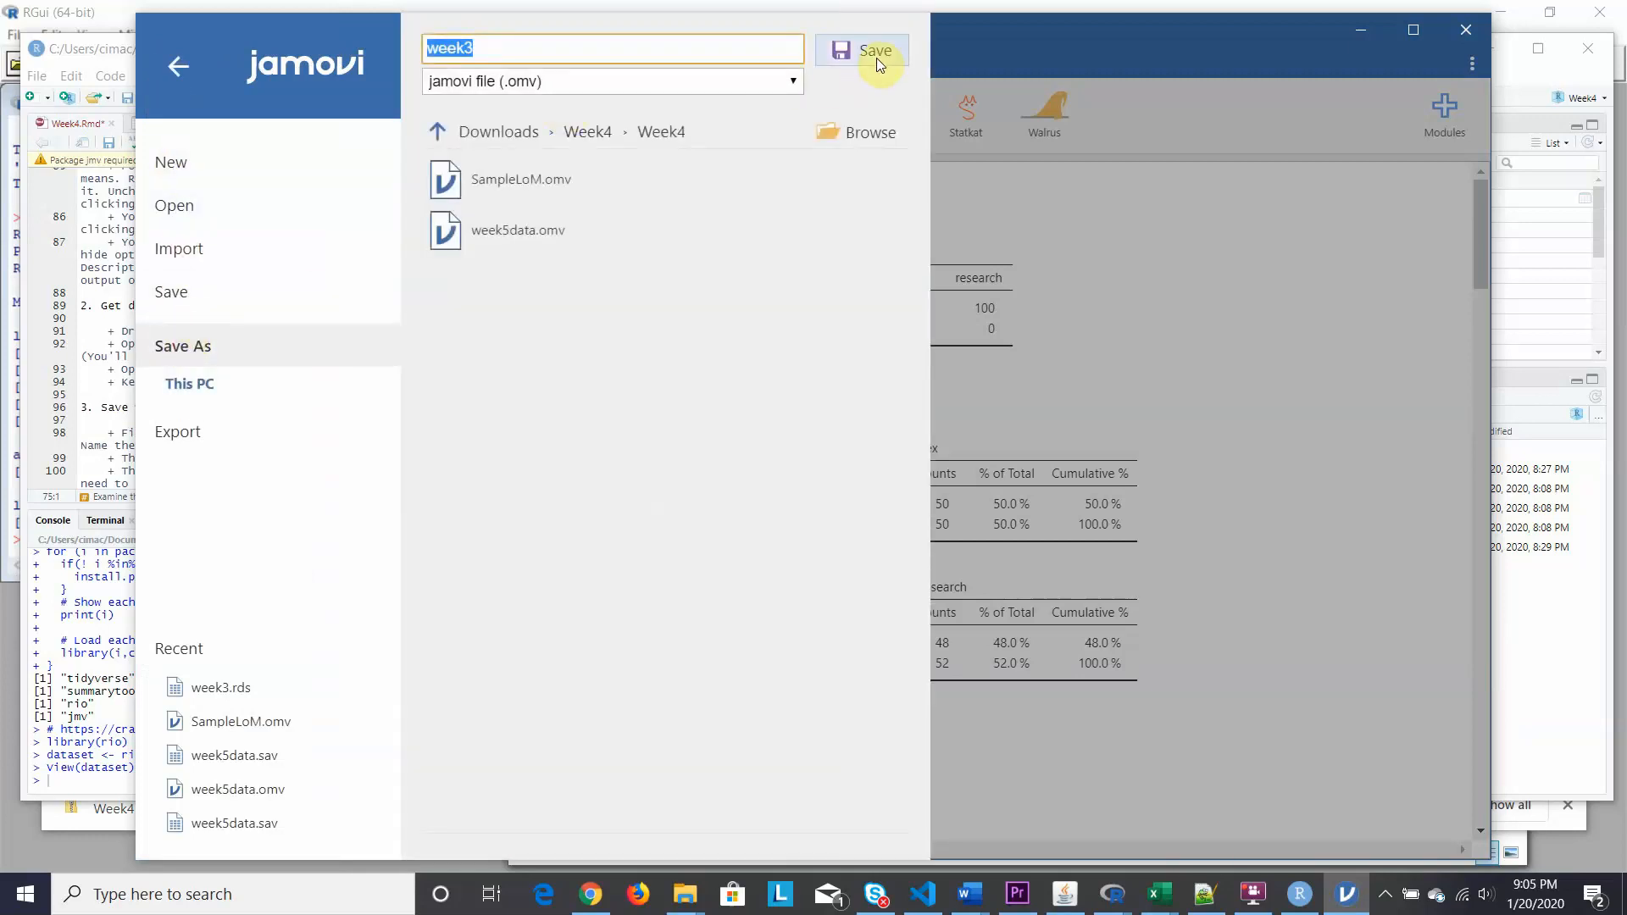
{"action": "left_click", "coordinate": [870, 133]}
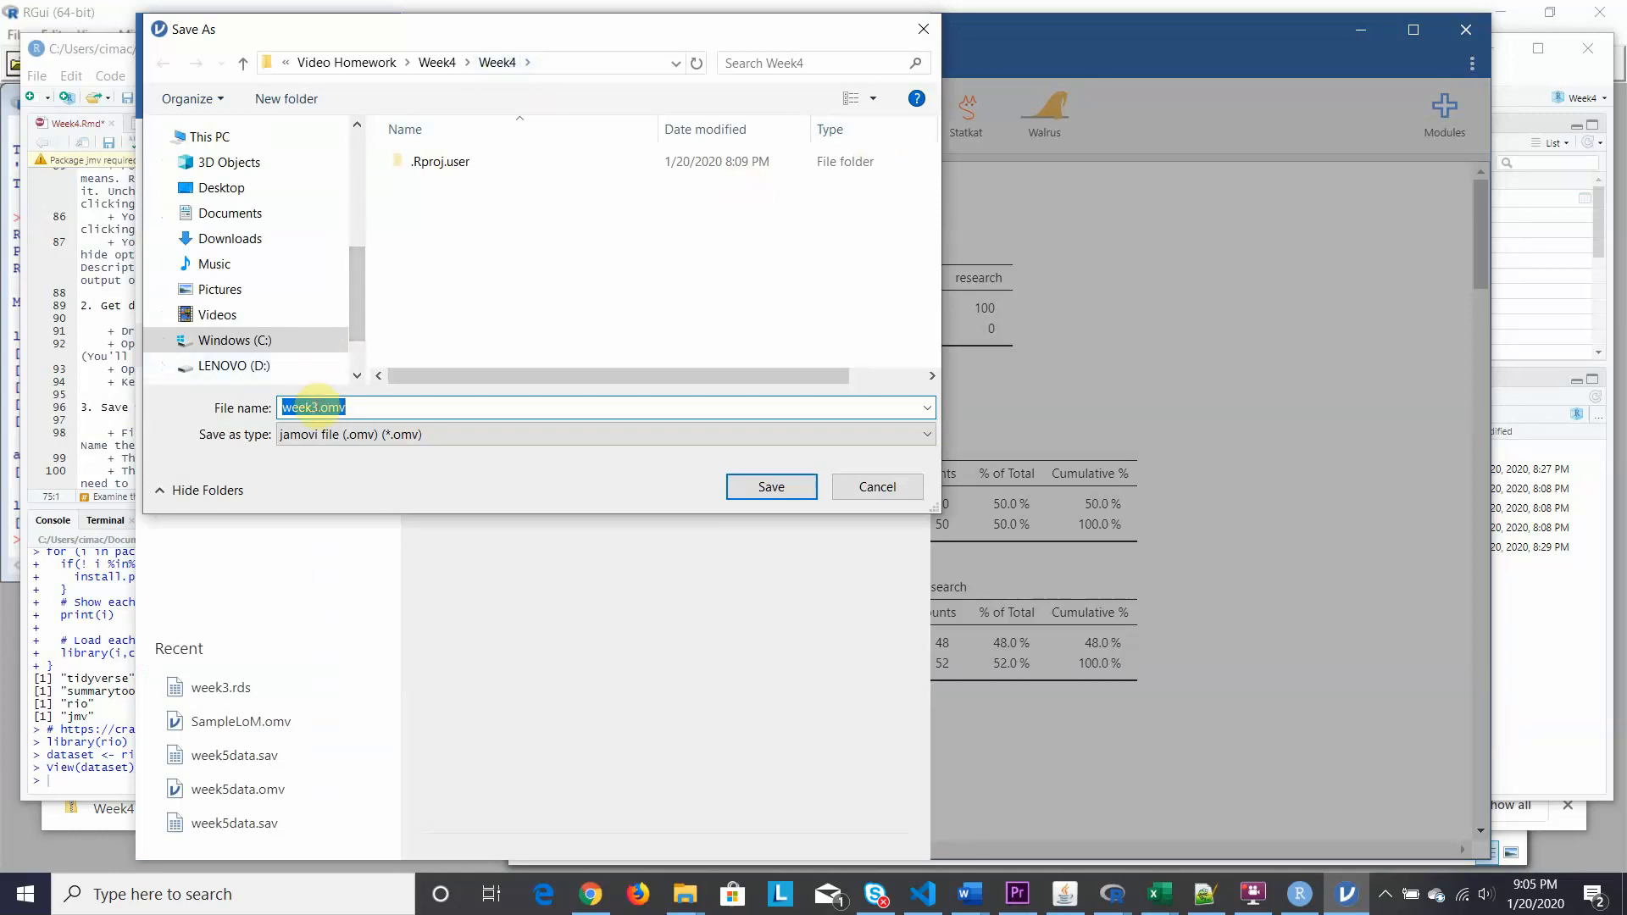
Rename week3.omv to week4 followed by the student's name and save it in Week4.
{"action": "left_click", "coordinate": [314, 407]}
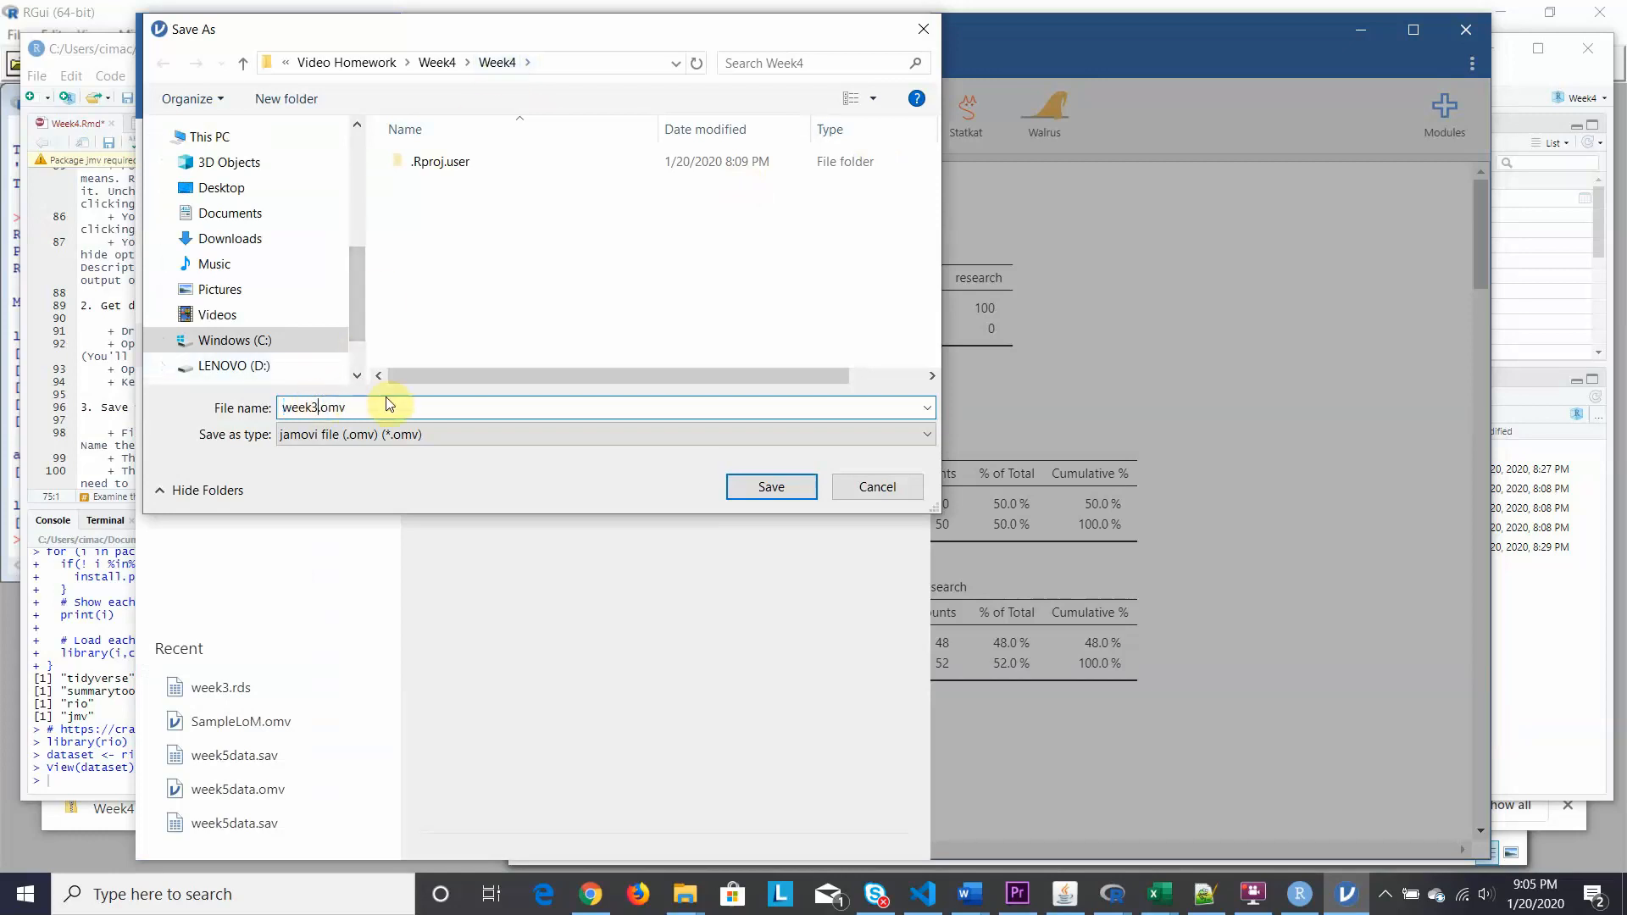
{"action": "key", "text": "BackSpace"}
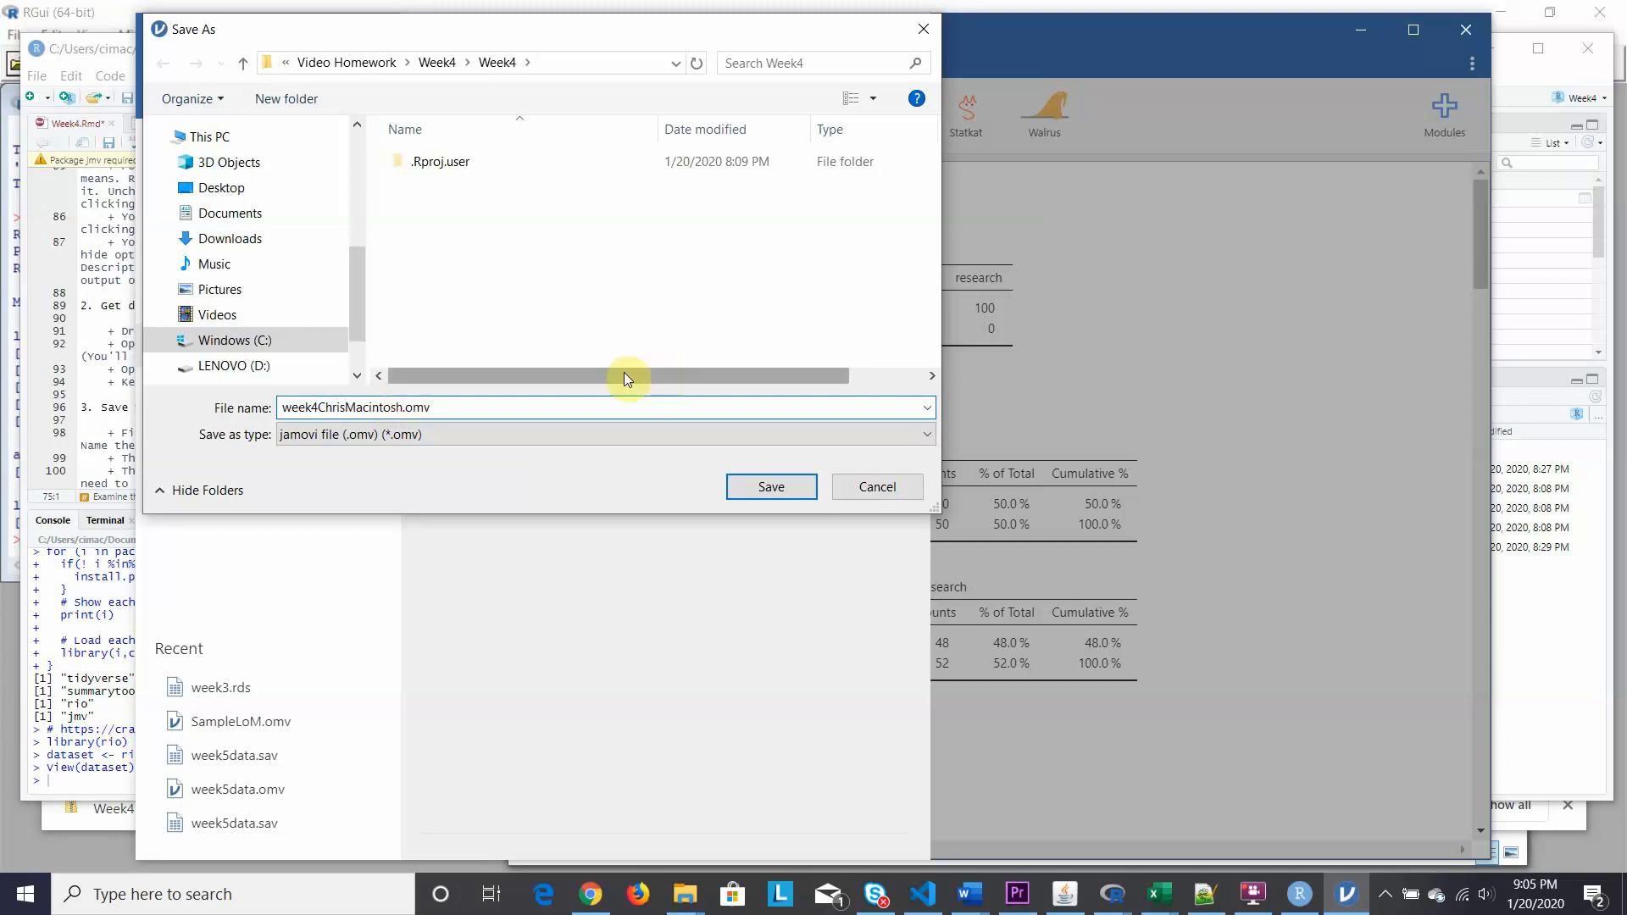
{"action": "left_click", "coordinate": [759, 491]}
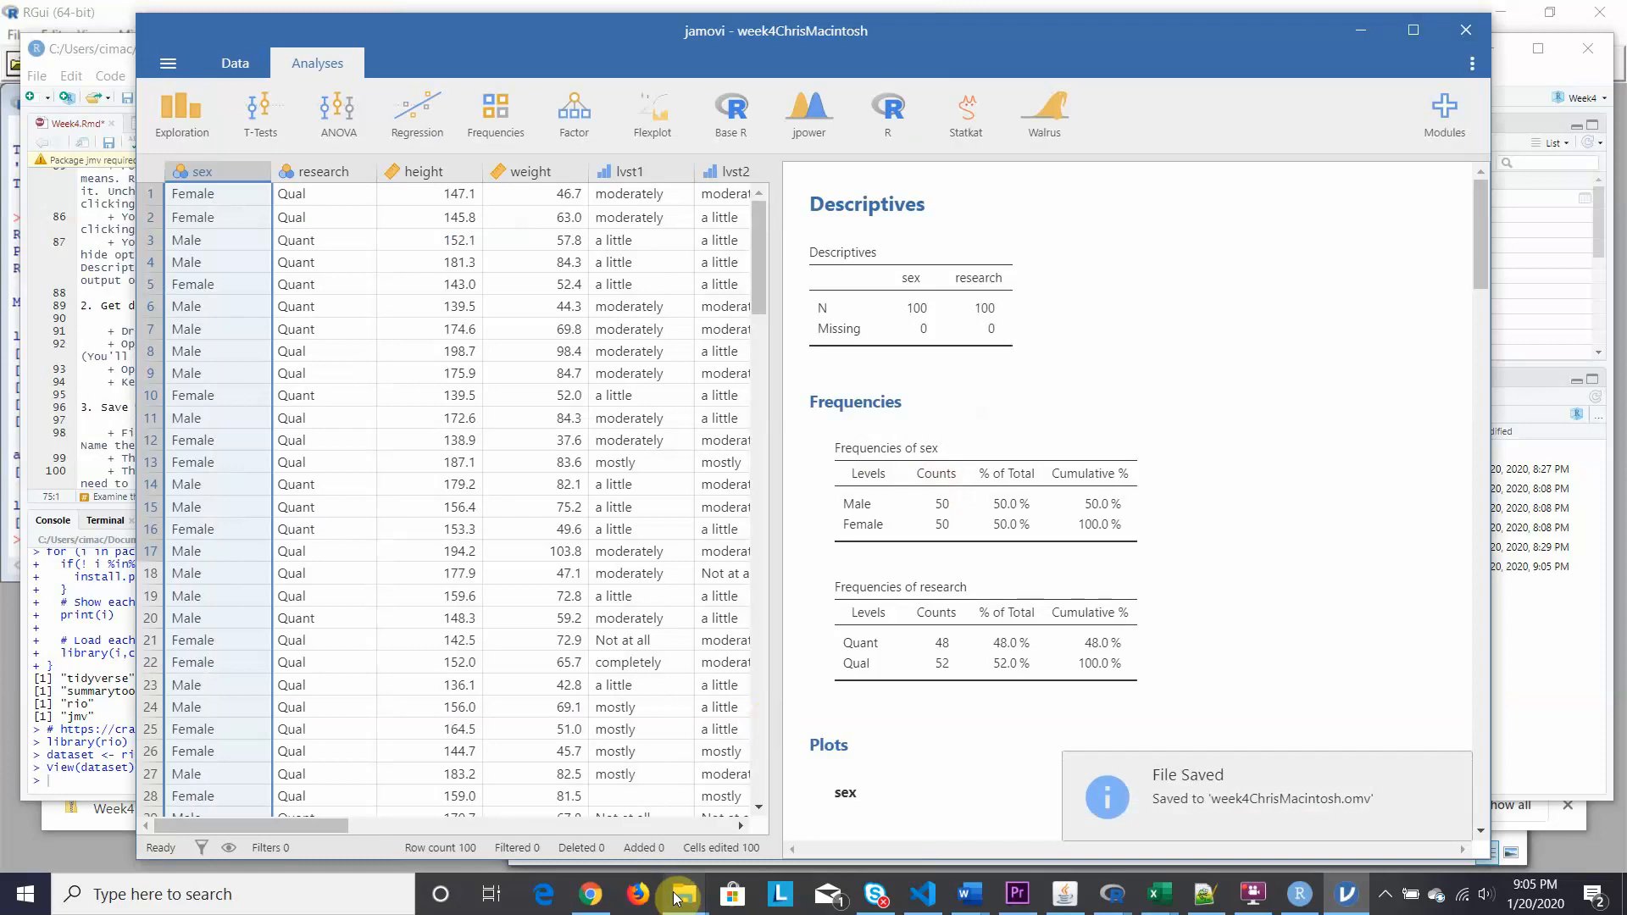
Confirm the saved OMV file sits in the Week4 folder, then return to jamovi.
{"action": "mouse_move", "coordinate": [679, 890]}
{"action": "left_click", "coordinate": [680, 827]}
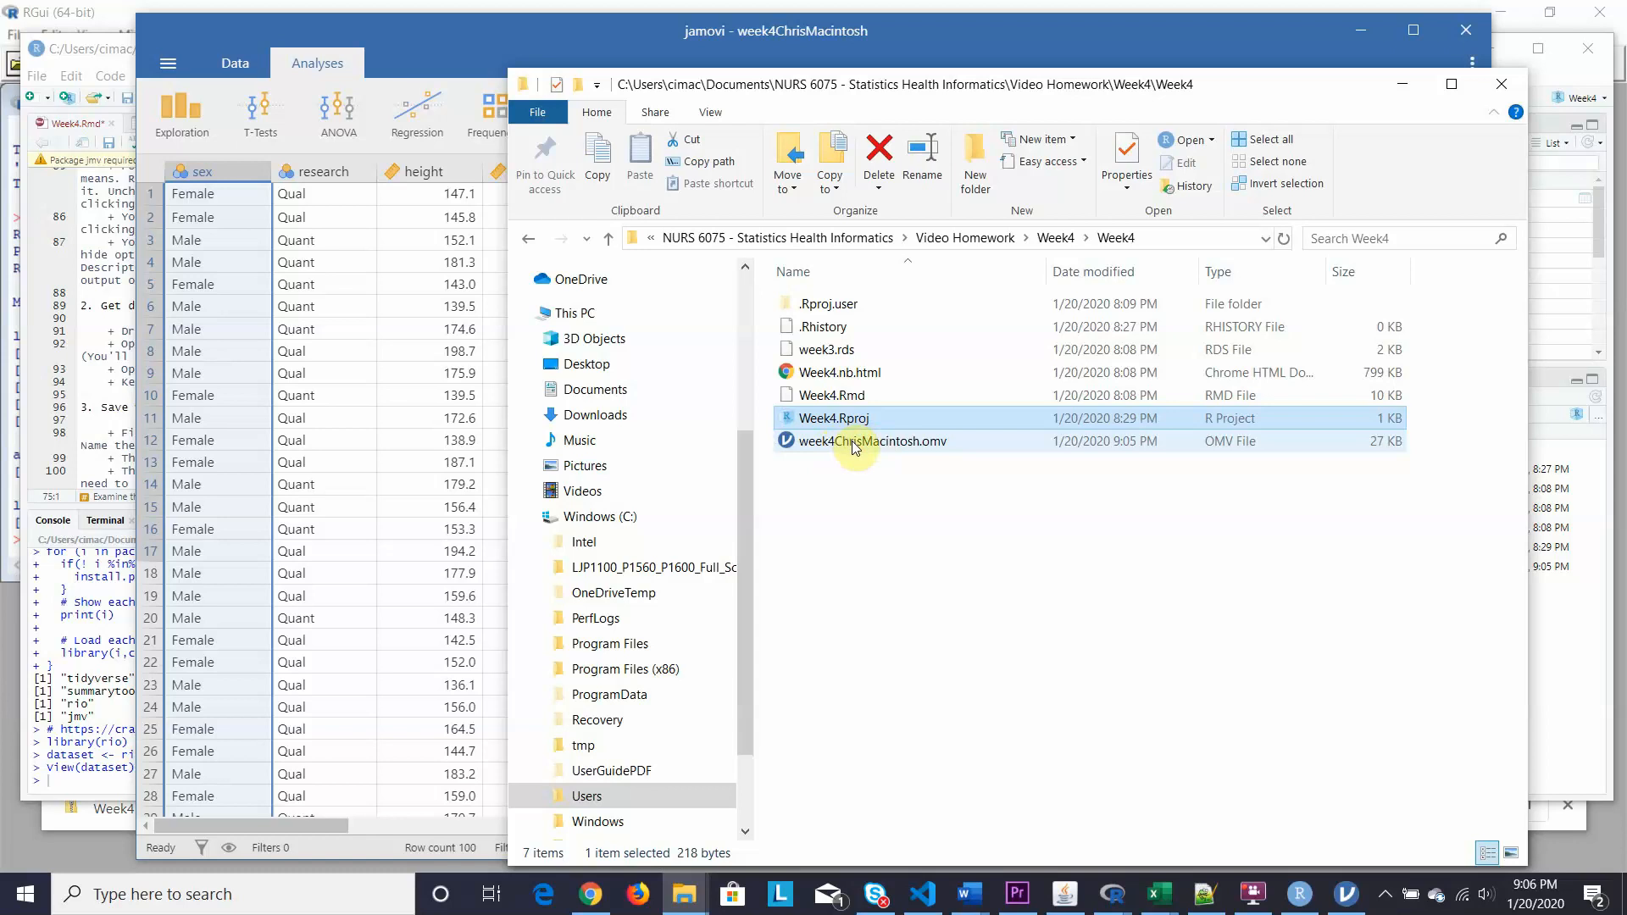
{"action": "left_click", "coordinate": [332, 846]}
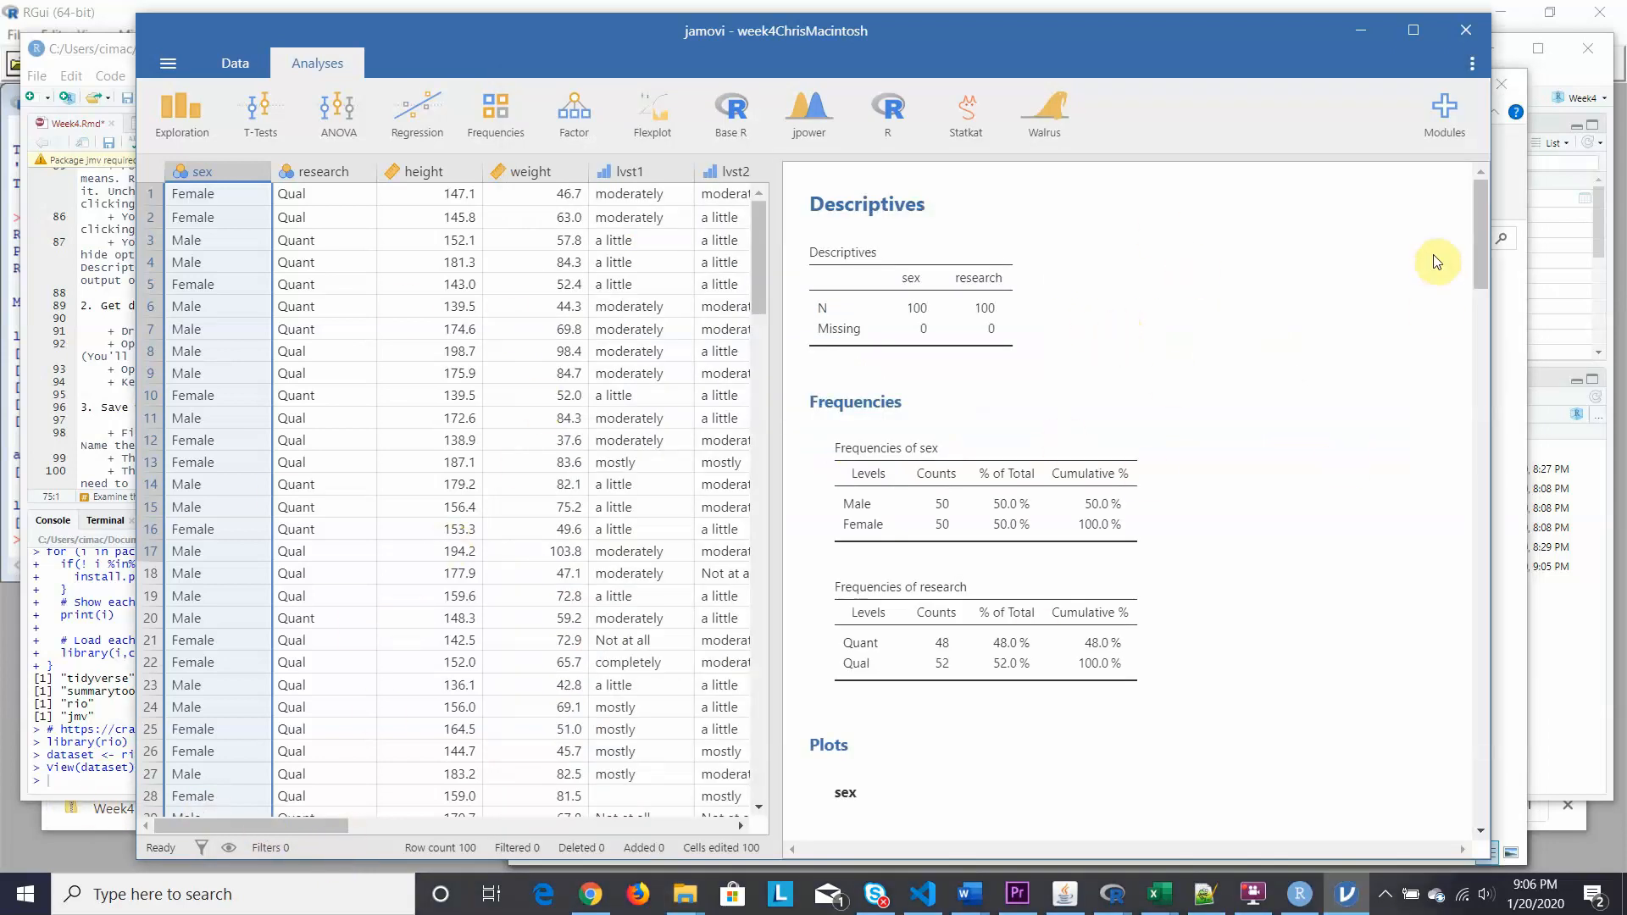
{"action": "left_click_drag", "start_coordinate": [1483, 212], "coordinate": [1446, 182]}
{"action": "mouse_move", "coordinate": [1477, 231]}
{"action": "left_mouse_down"}
{"action": "mouse_move", "coordinate": [1478, 381]}
{"action": "mouse_move", "coordinate": [1477, 205]}
{"action": "left_mouse_up"}
{"action": "mouse_move", "coordinate": [1476, 205]}
{"action": "left_mouse_down"}
{"action": "mouse_move", "coordinate": [1498, 741]}
{"action": "mouse_move", "coordinate": [1473, 195]}
{"action": "left_mouse_up"}
{"action": "left_click_drag", "start_coordinate": [1483, 232], "coordinate": [1451, 213]}
{"action": "scroll", "coordinate": [1303, 400], "scroll_direction": "down", "scroll_amount": 10}
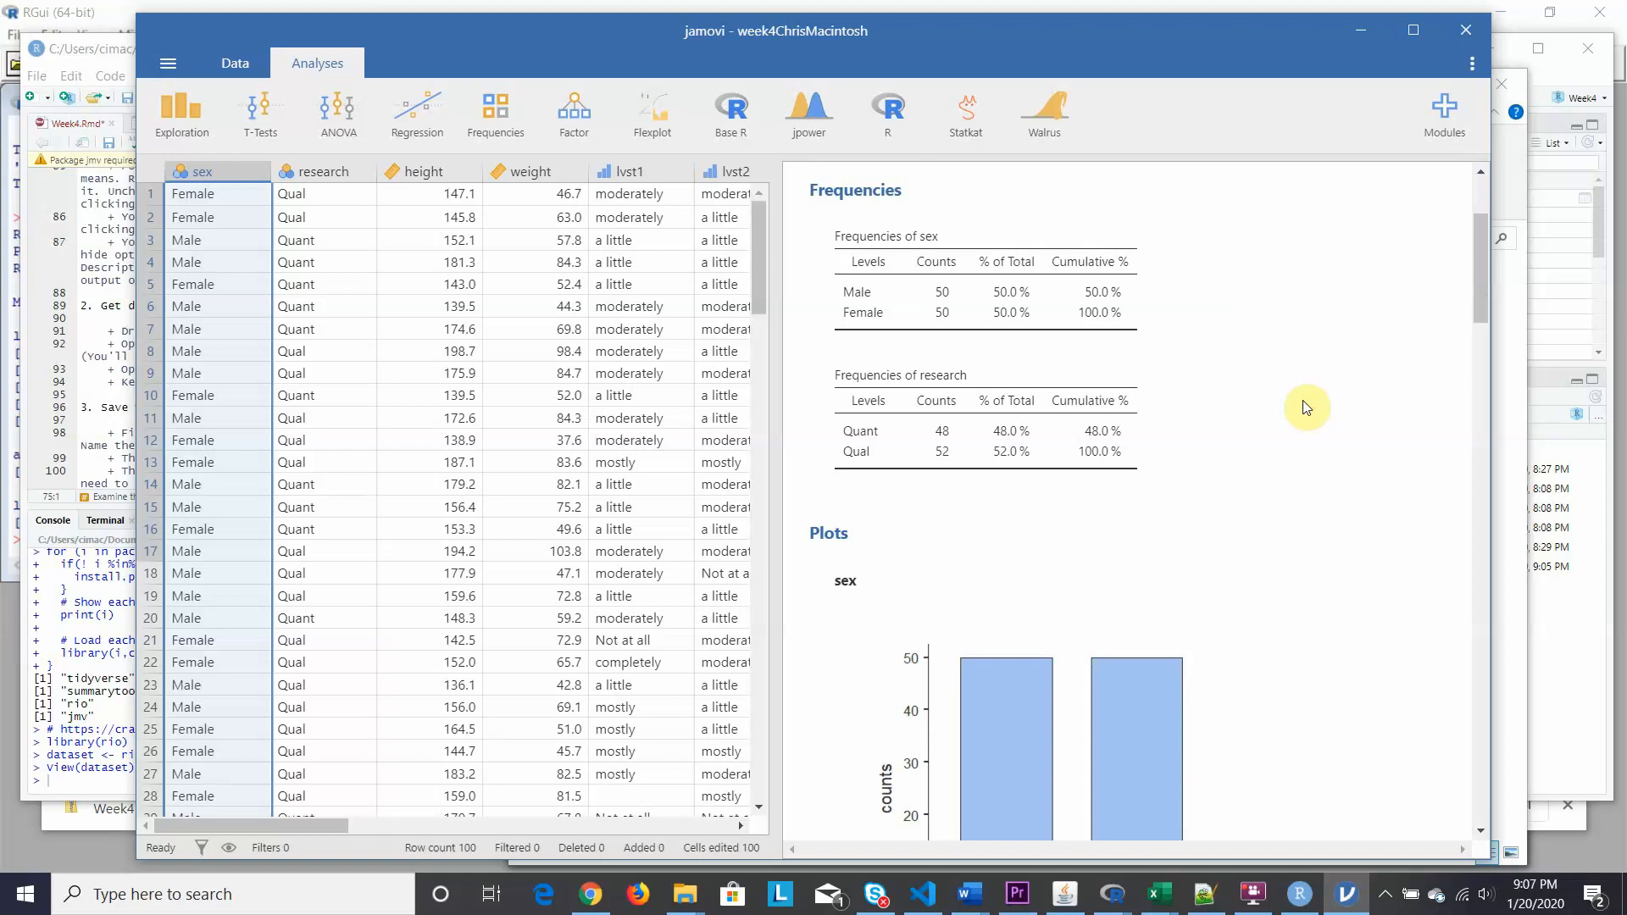
{"action": "scroll", "coordinate": [1306, 408], "scroll_direction": "down", "scroll_amount": 15}
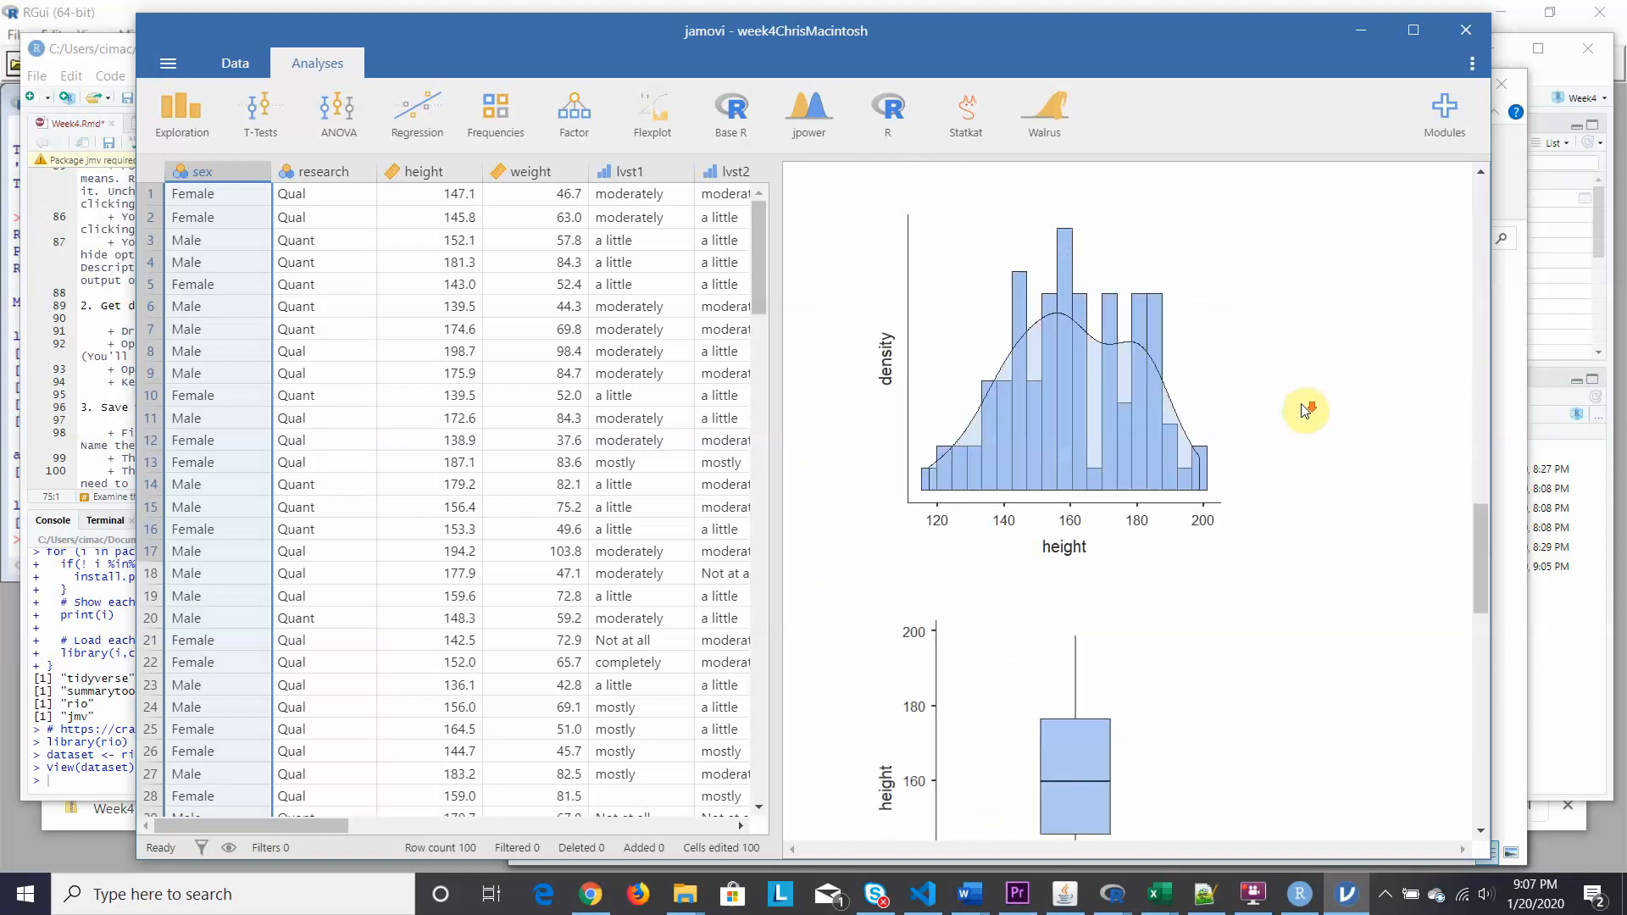
{"action": "scroll", "coordinate": [1303, 411], "scroll_direction": "up", "scroll_amount": 5}
{"action": "scroll", "coordinate": [1303, 412], "scroll_direction": "down", "scroll_amount": 10}
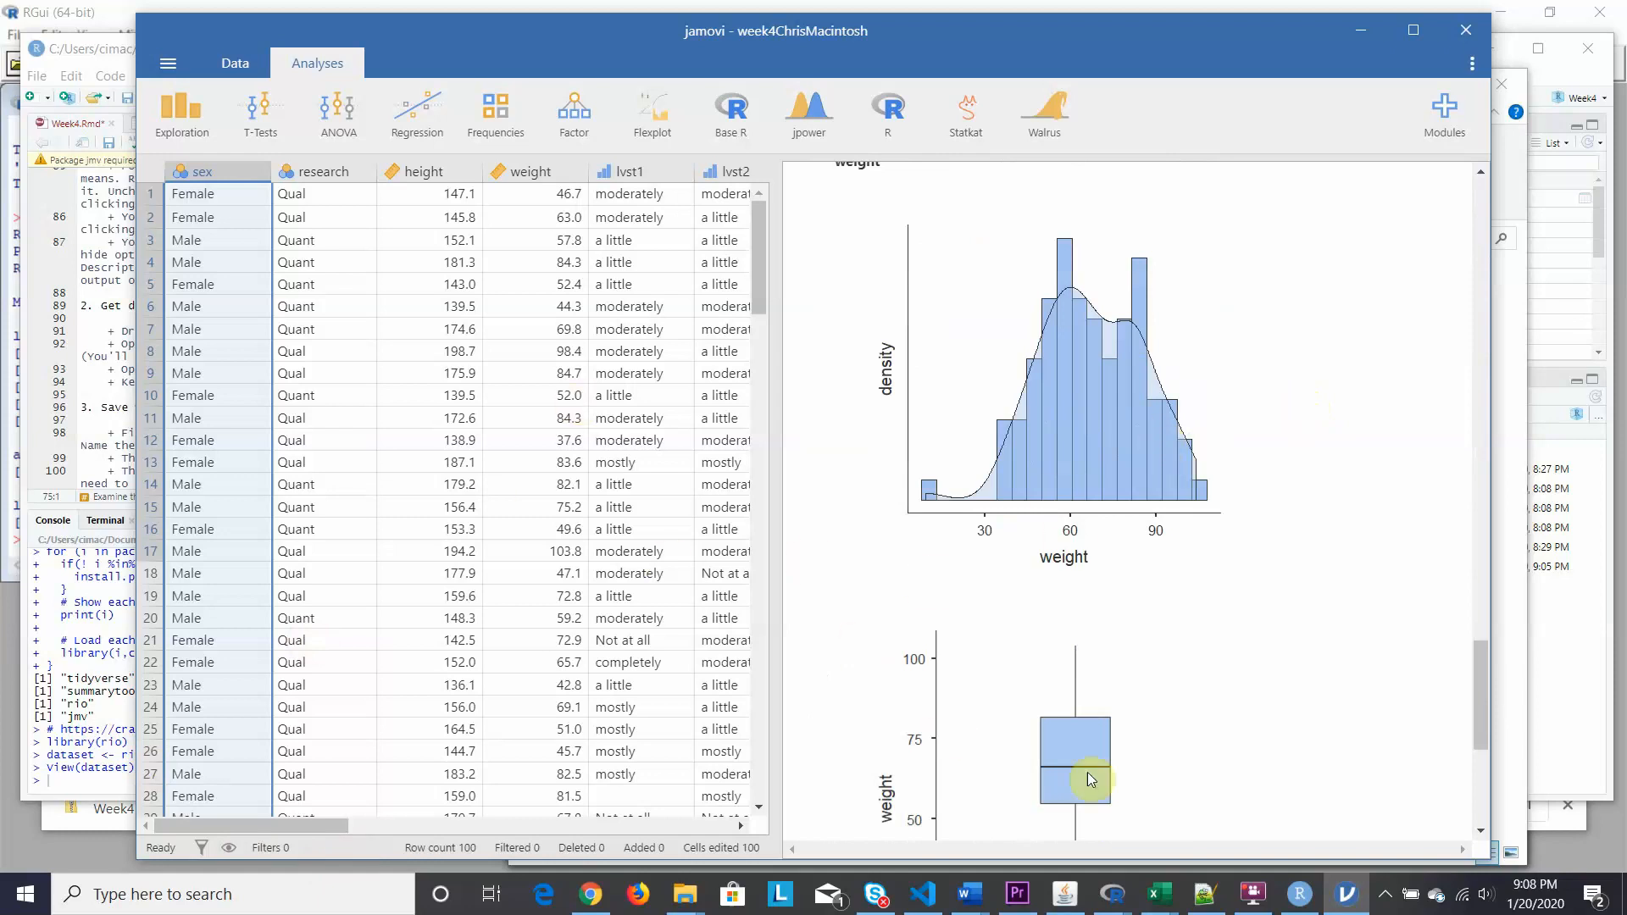
{"action": "left_click", "coordinate": [1301, 896]}
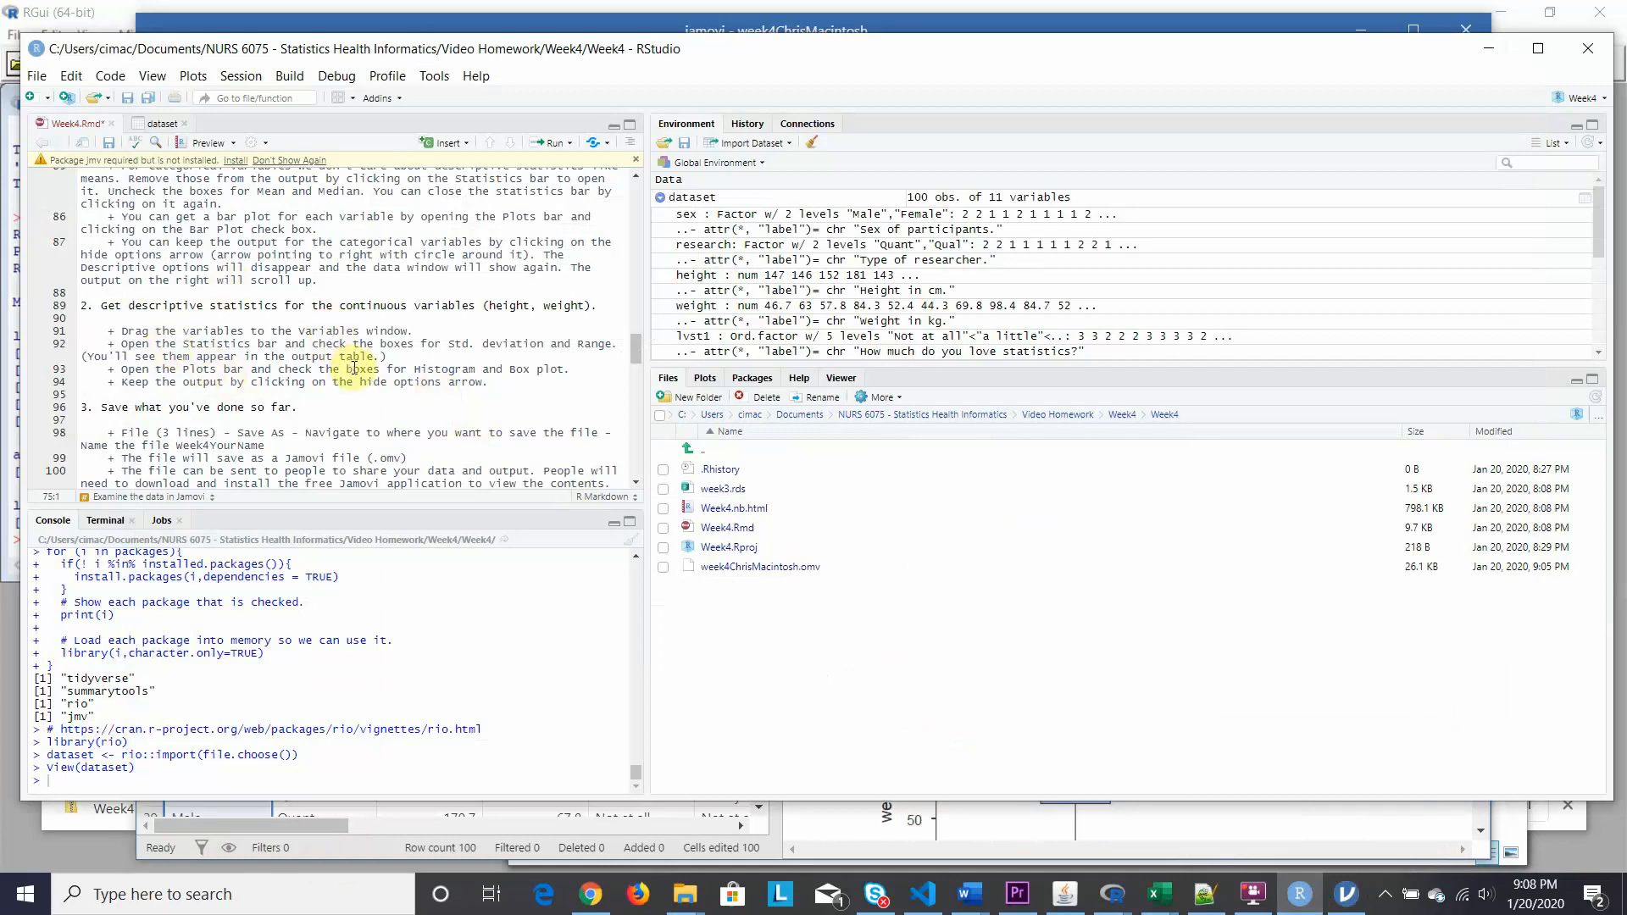
{"action": "scroll", "coordinate": [362, 363], "scroll_direction": "down", "scroll_amount": 4}
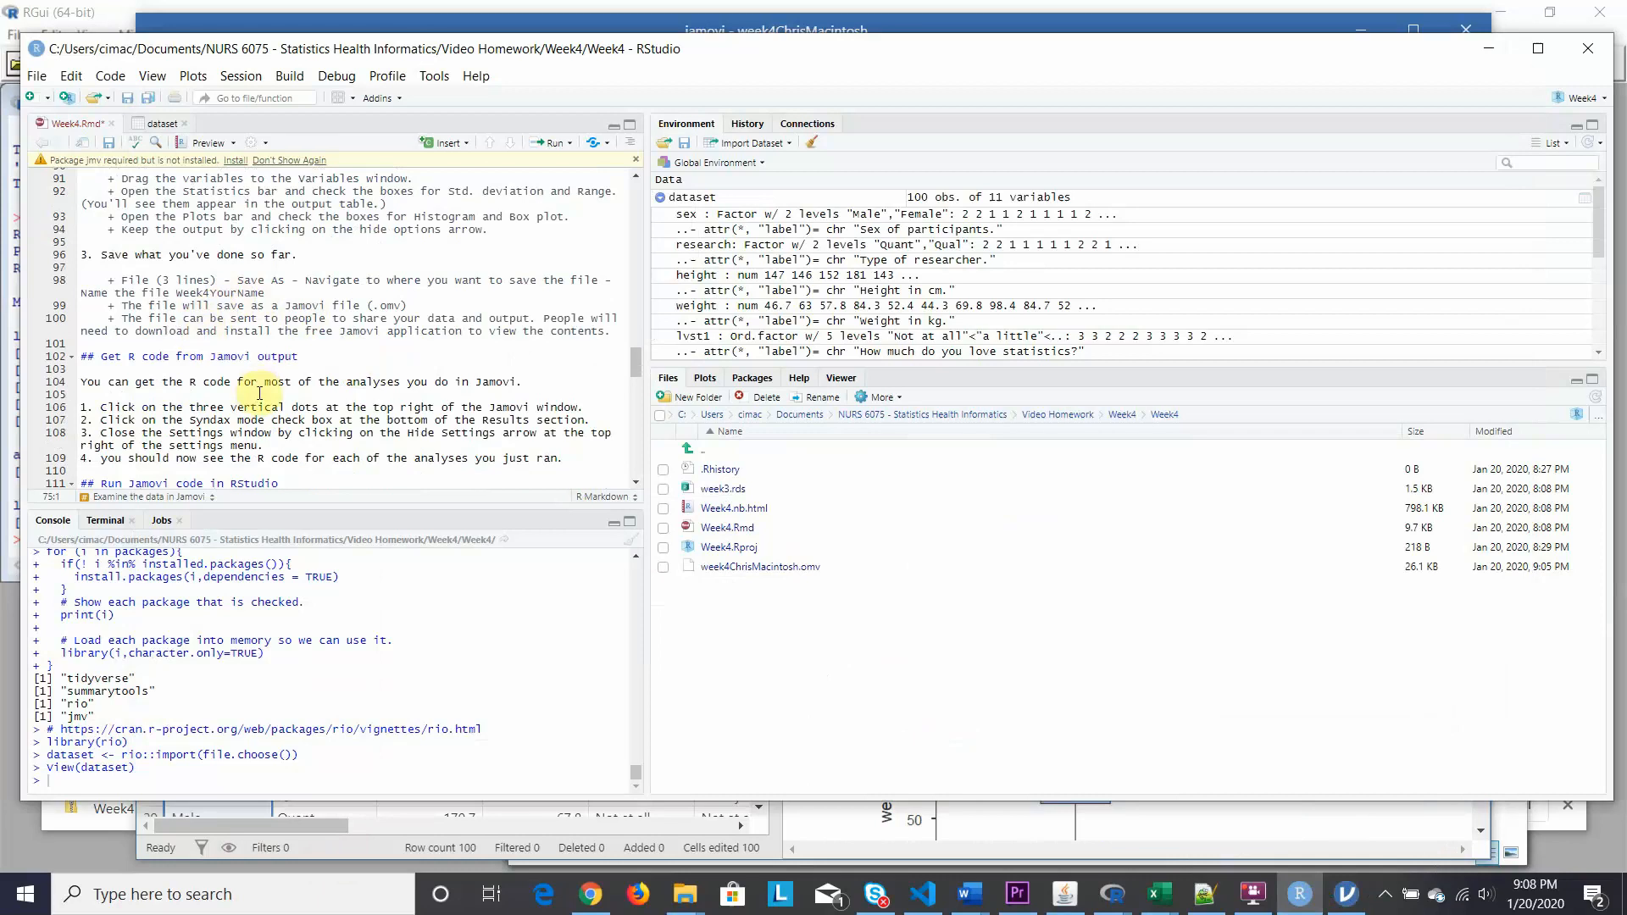
{"action": "scroll", "coordinate": [259, 399], "scroll_direction": "down", "scroll_amount": 3}
{"action": "scroll", "coordinate": [252, 400], "scroll_direction": "down", "scroll_amount": 1}
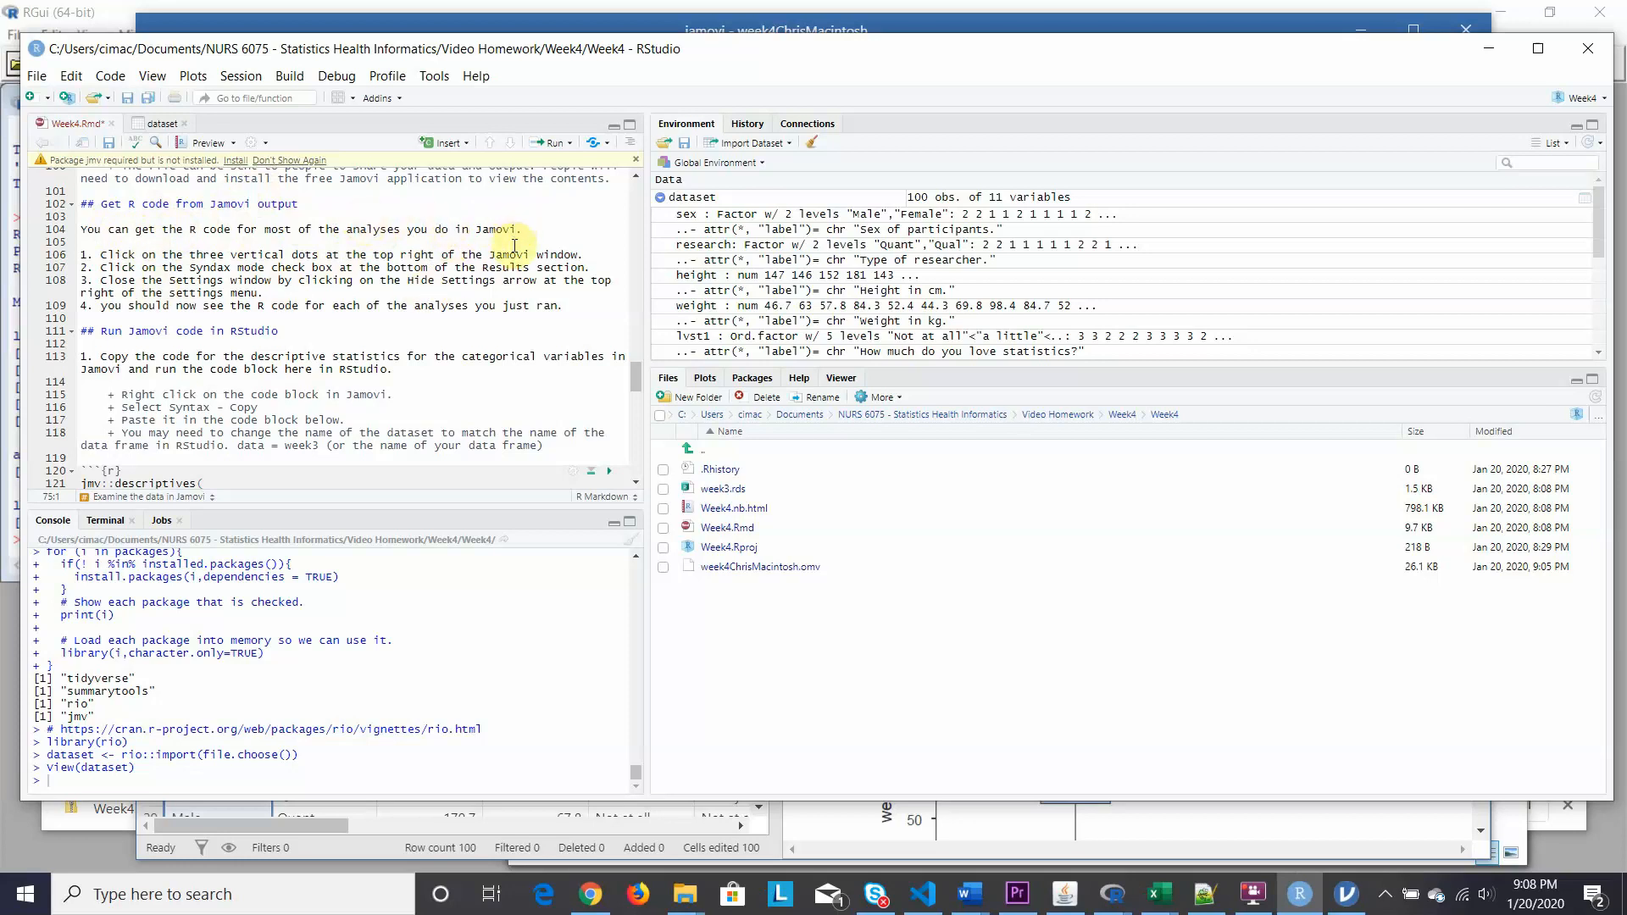
{"action": "left_click", "coordinate": [1350, 898]}
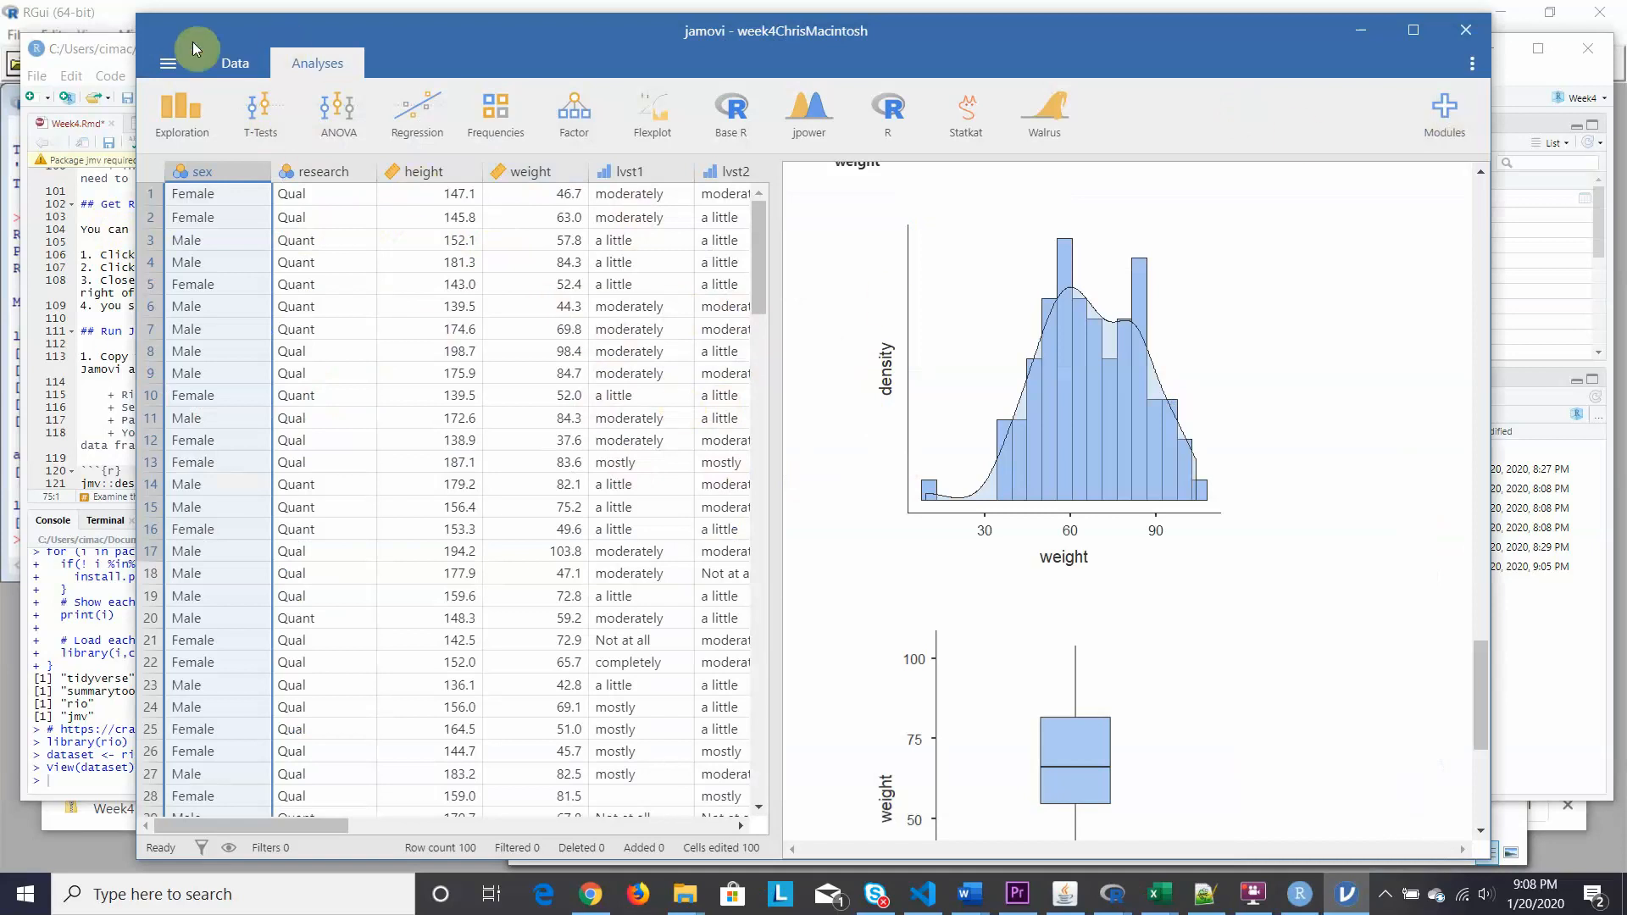
{"action": "left_click", "coordinate": [108, 44]}
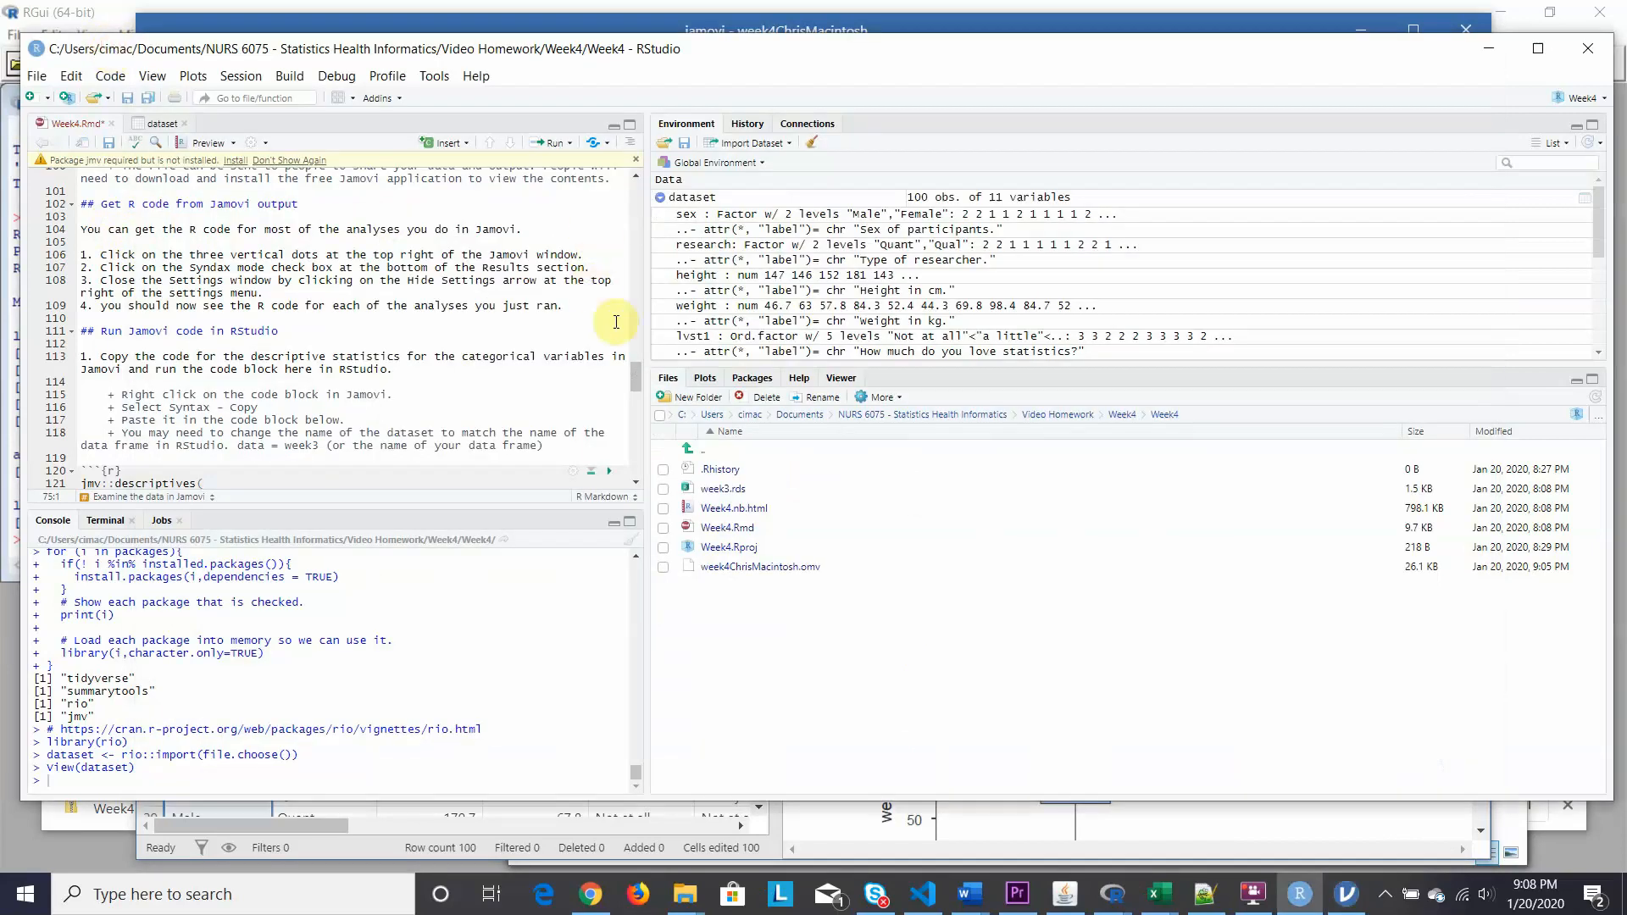
{"action": "left_click_drag", "start_coordinate": [633, 375], "coordinate": [651, 236]}
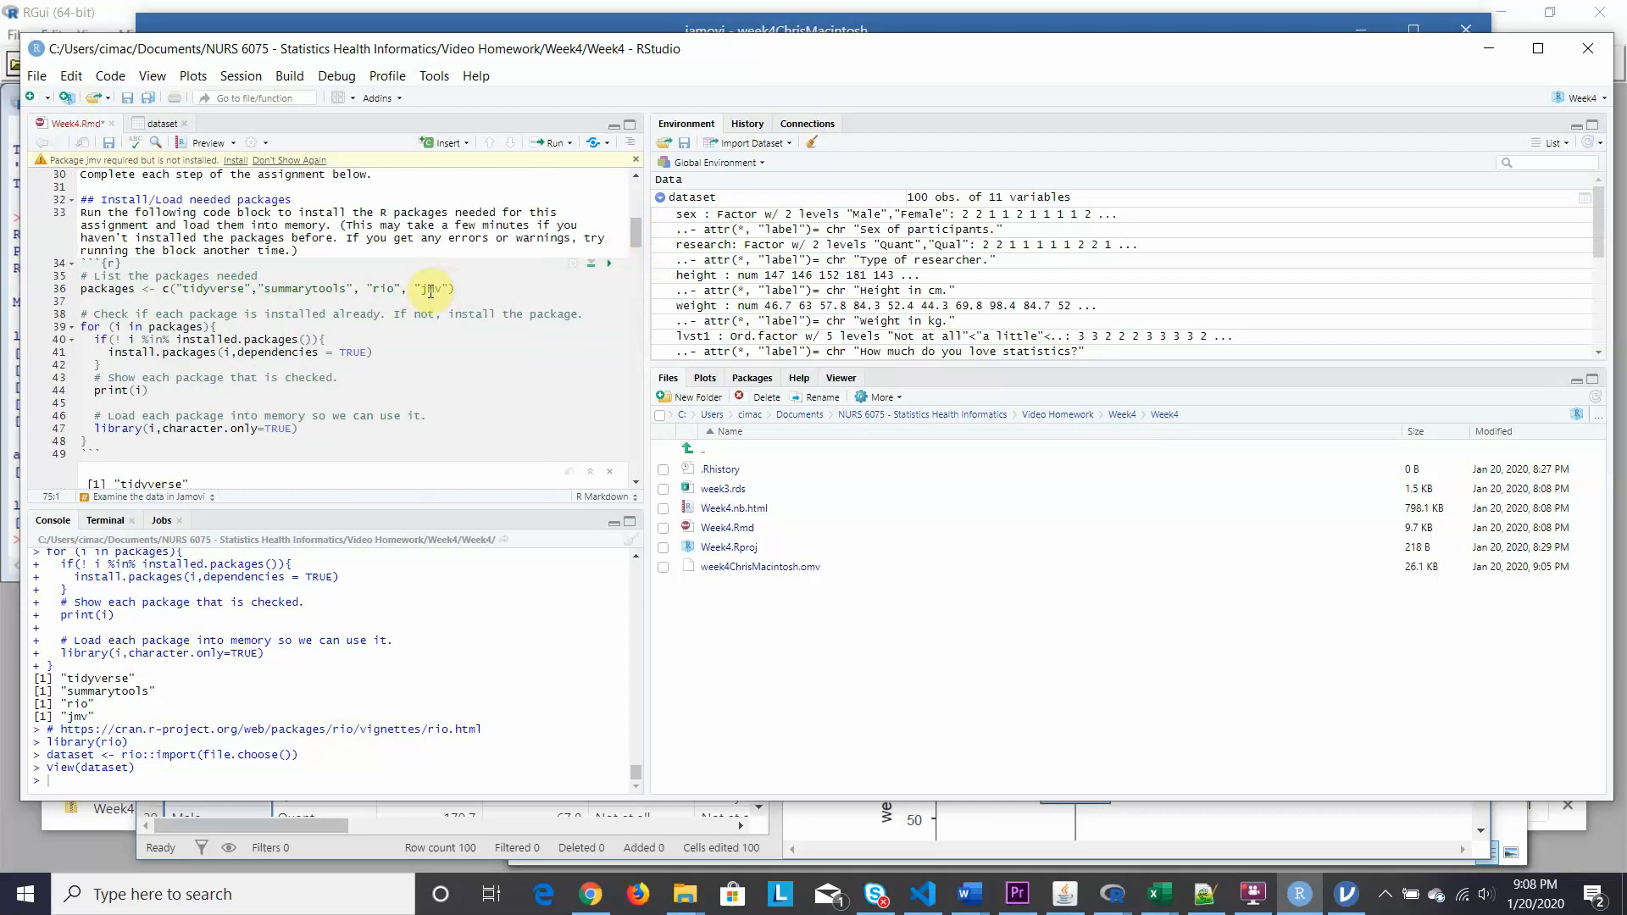
{"action": "left_click", "coordinate": [1347, 904]}
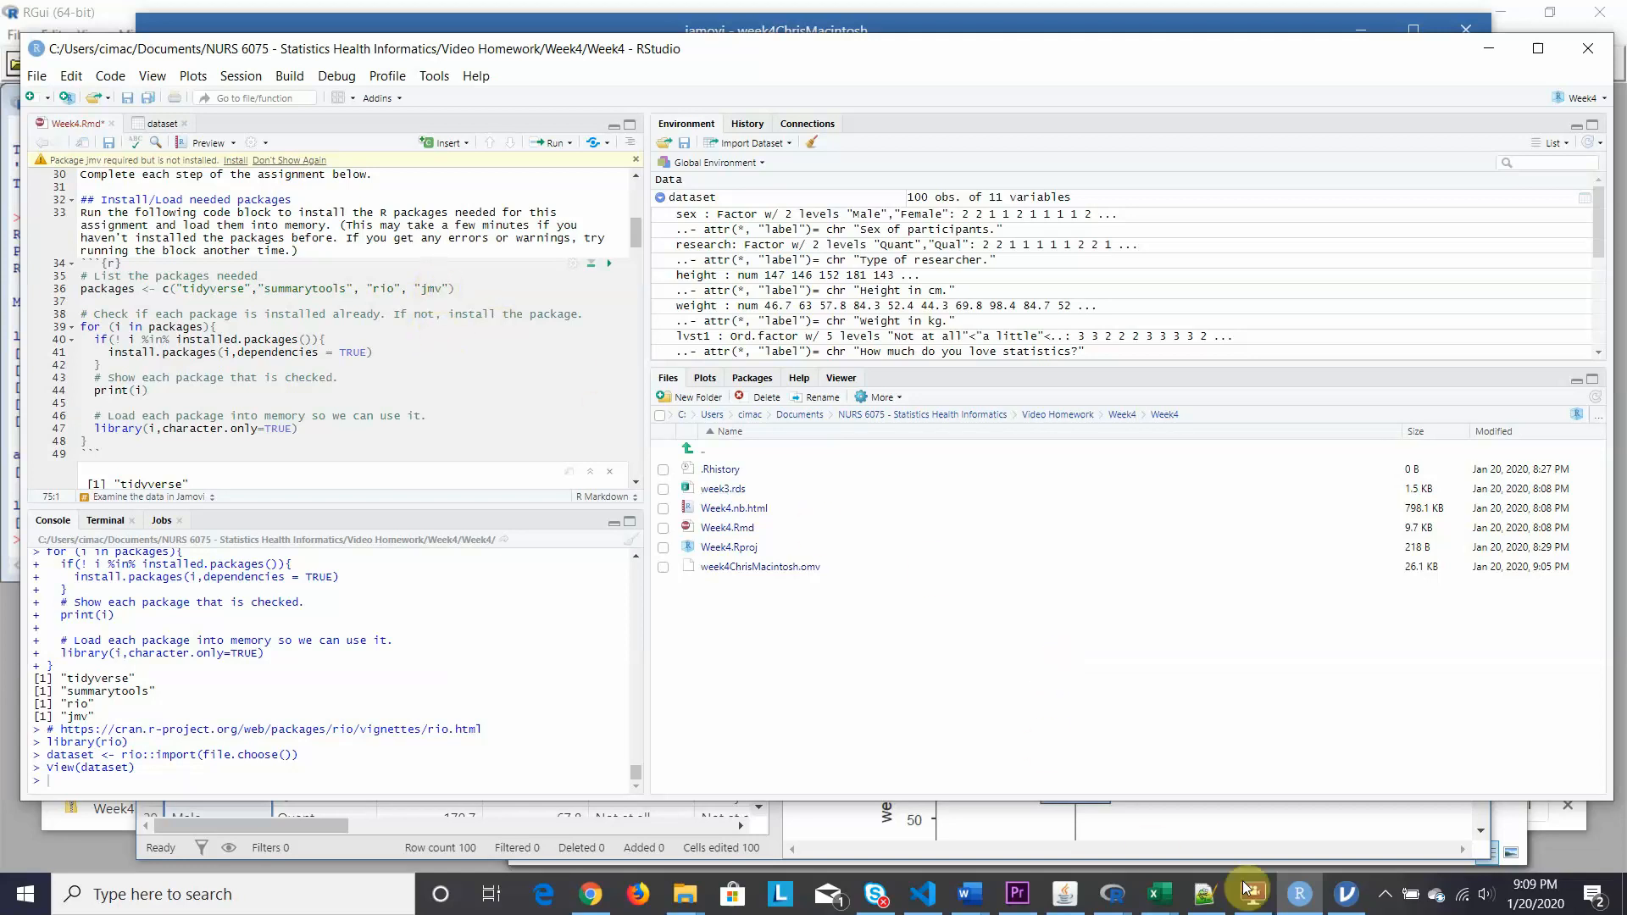
{"action": "left_click", "coordinate": [1341, 903]}
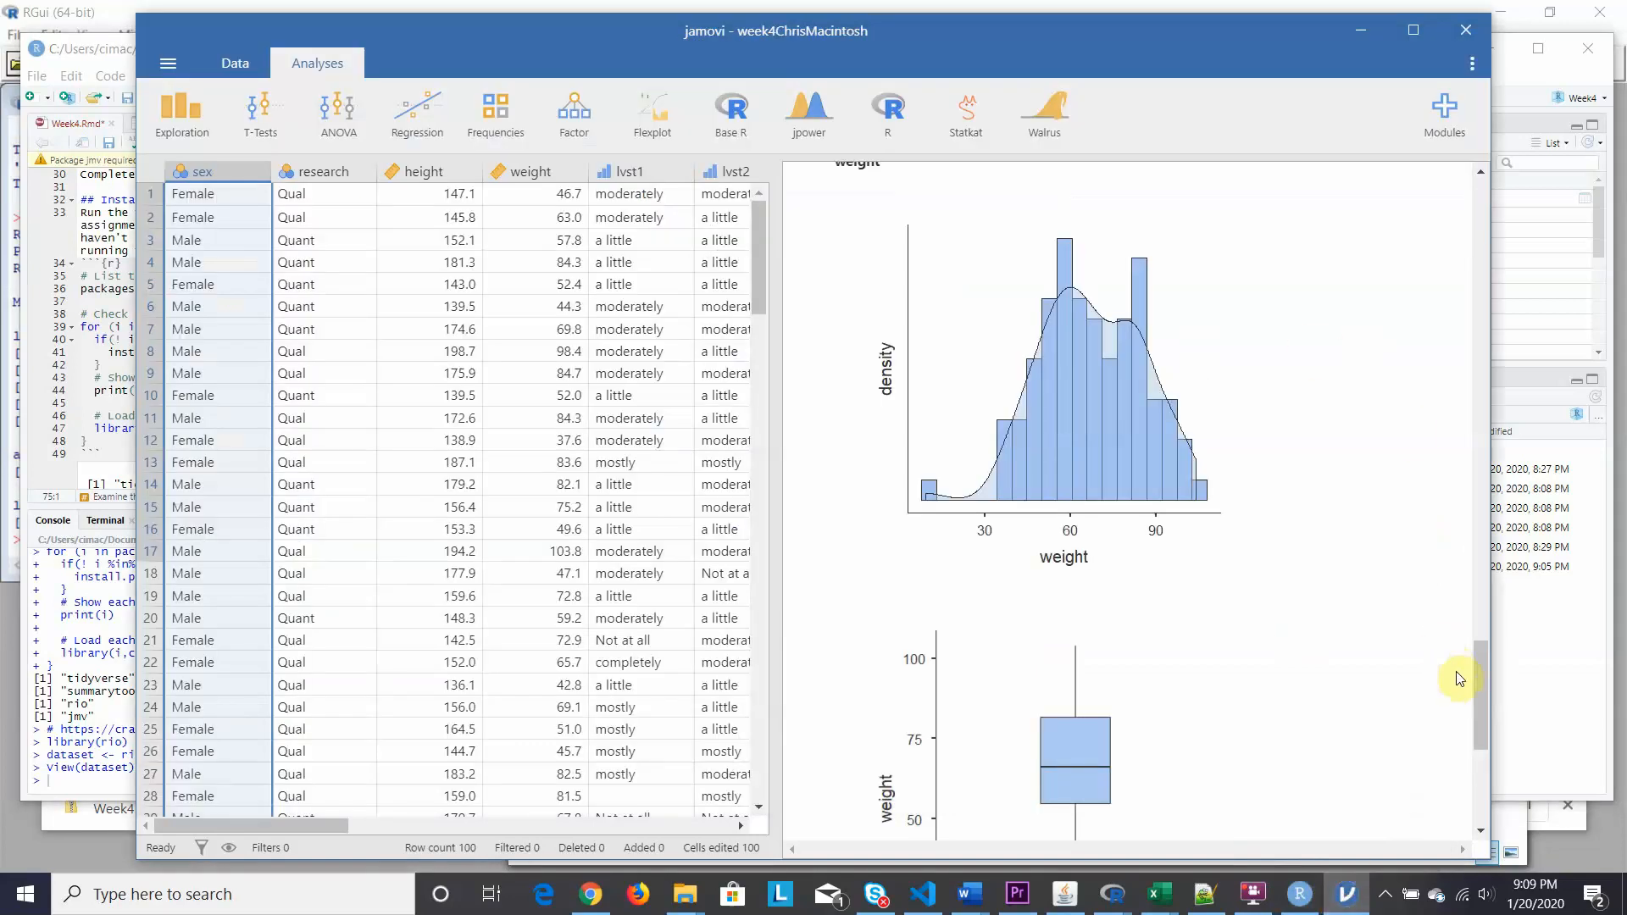
Turn on Syntax mode in jamovi's results display settings.
{"action": "left_click_drag", "start_coordinate": [1477, 687], "coordinate": [1466, 190]}
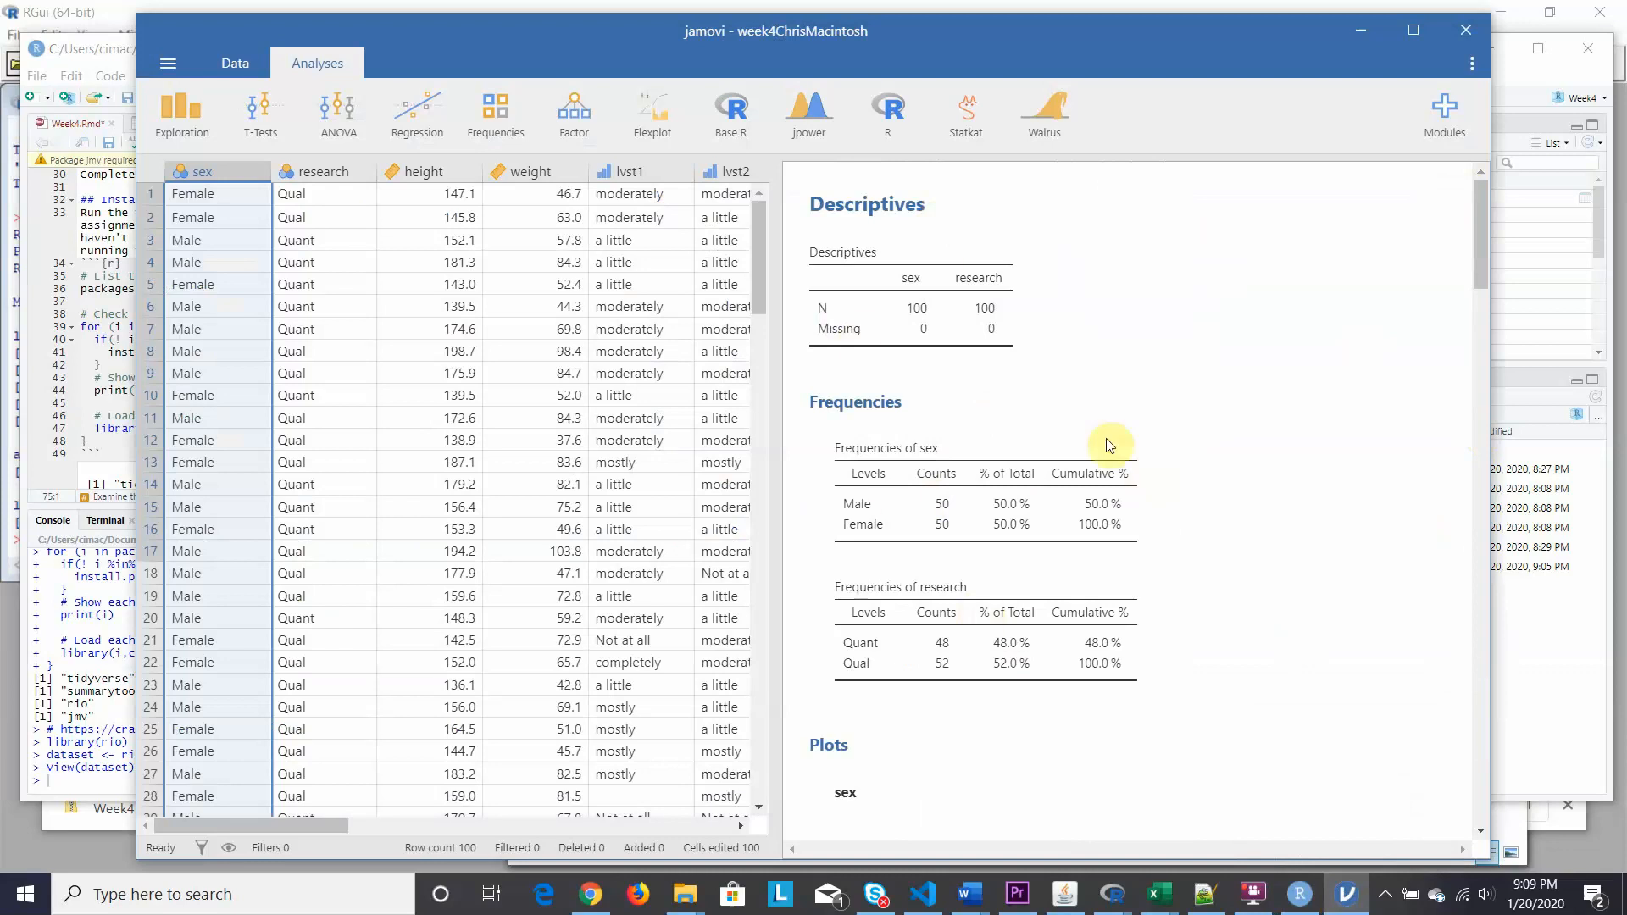
{"action": "left_click", "coordinate": [1473, 61]}
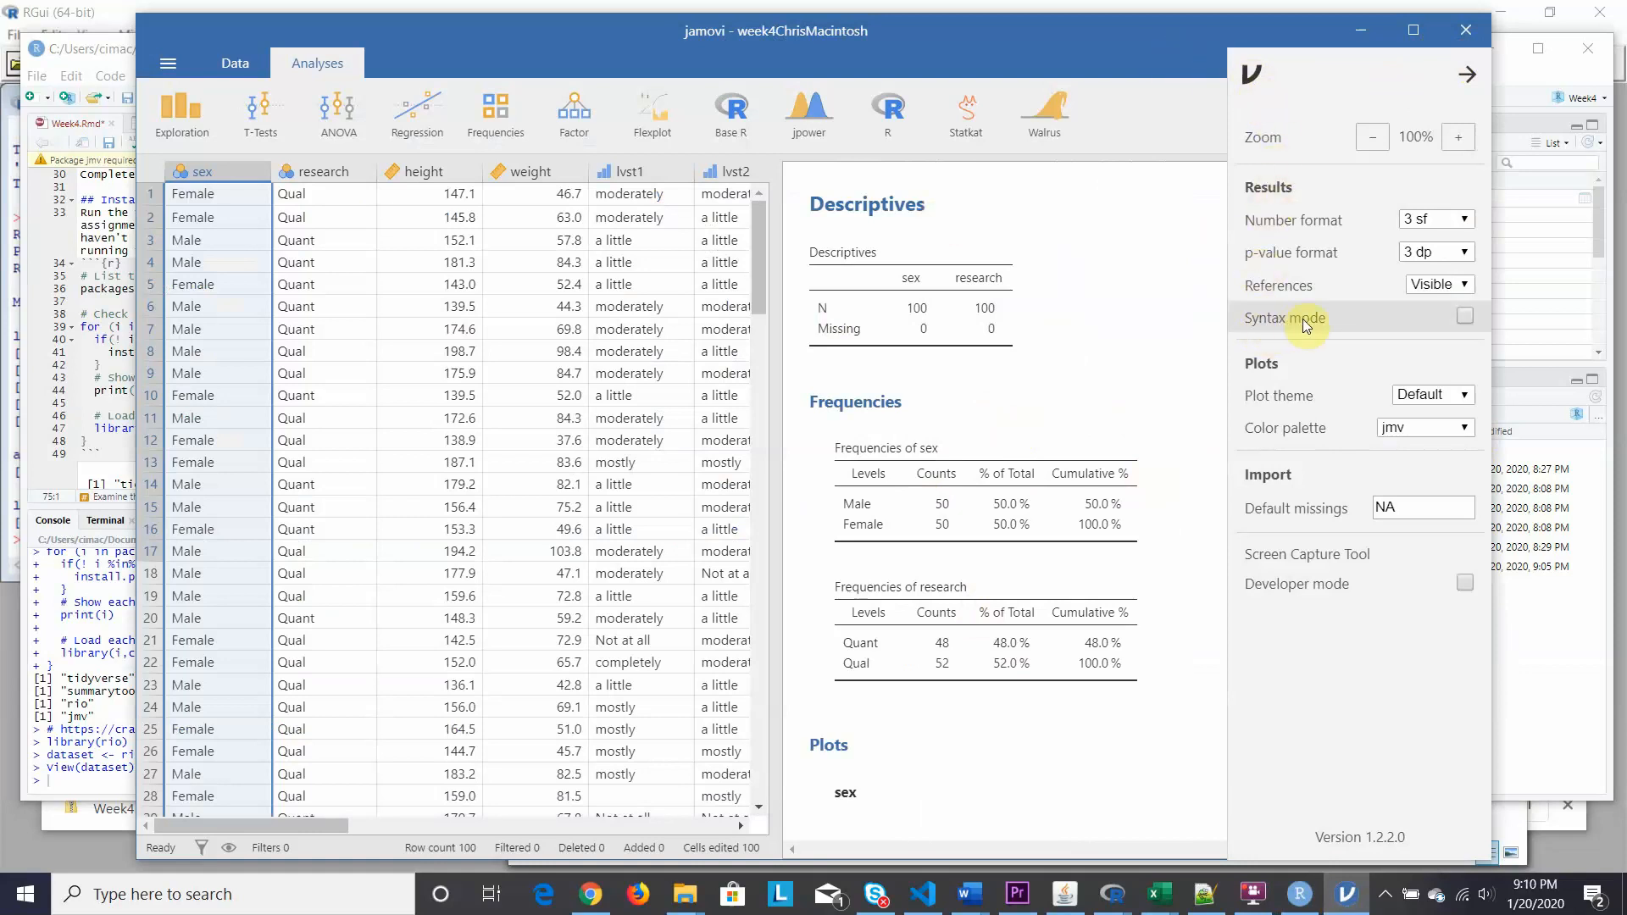
{"action": "left_click", "coordinate": [1464, 317]}
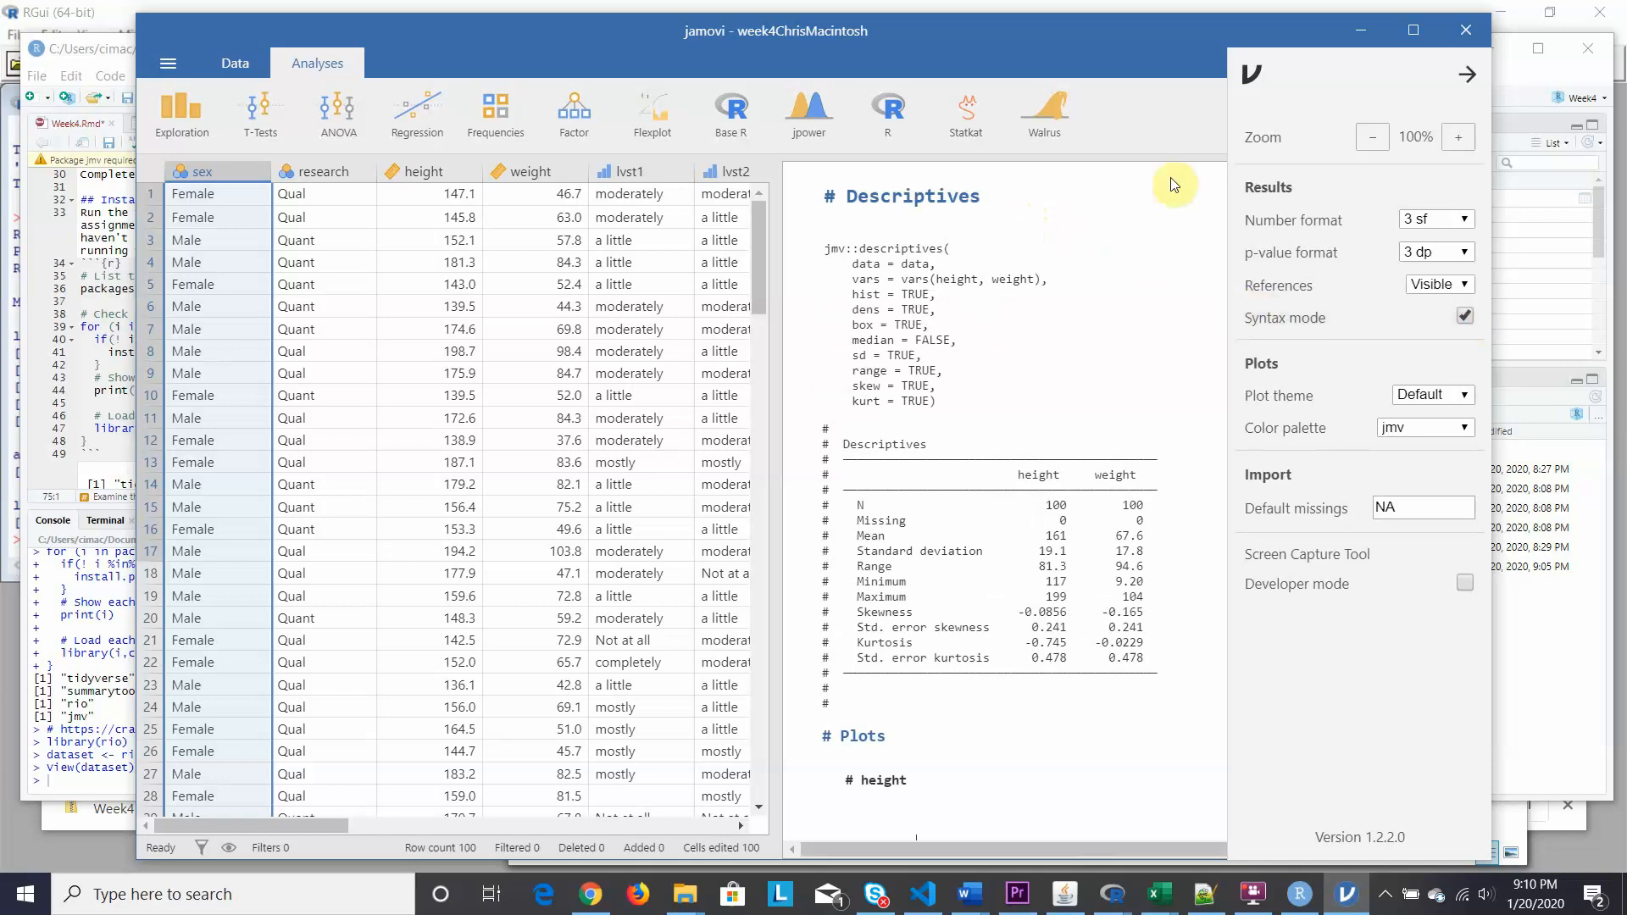
{"action": "left_click", "coordinate": [1465, 73]}
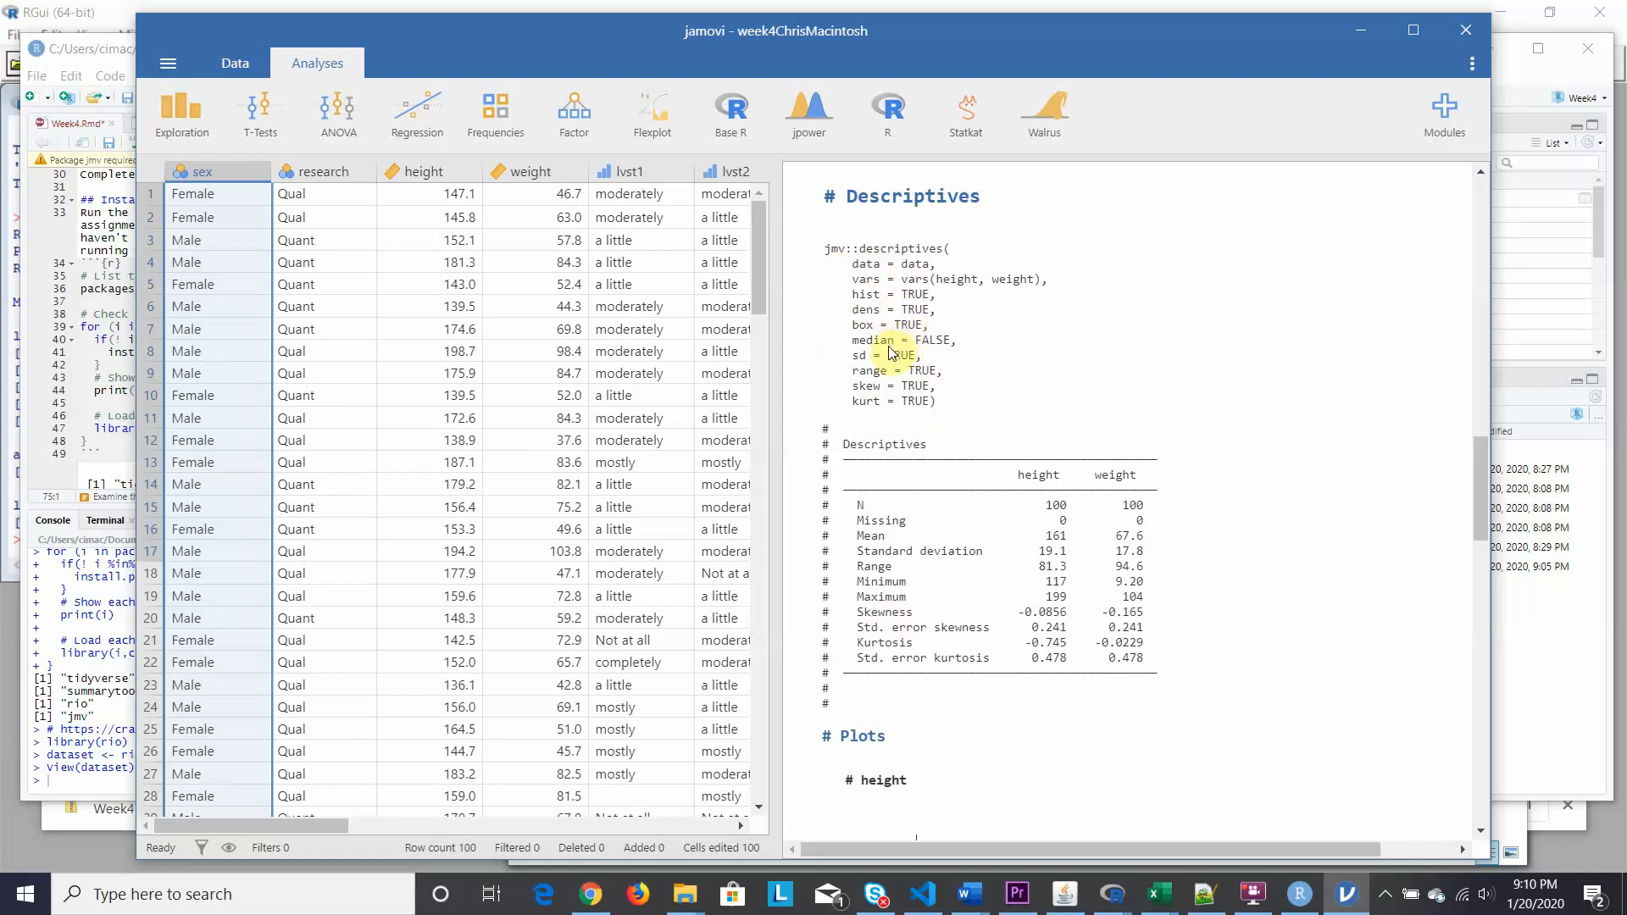
Scroll through the jmv::descriptives code above the Descriptives, Frequencies and plot output.
{"action": "scroll", "coordinate": [895, 352], "scroll_direction": "down", "scroll_amount": 1}
{"action": "scroll", "coordinate": [895, 352], "scroll_direction": "up", "scroll_amount": 1}
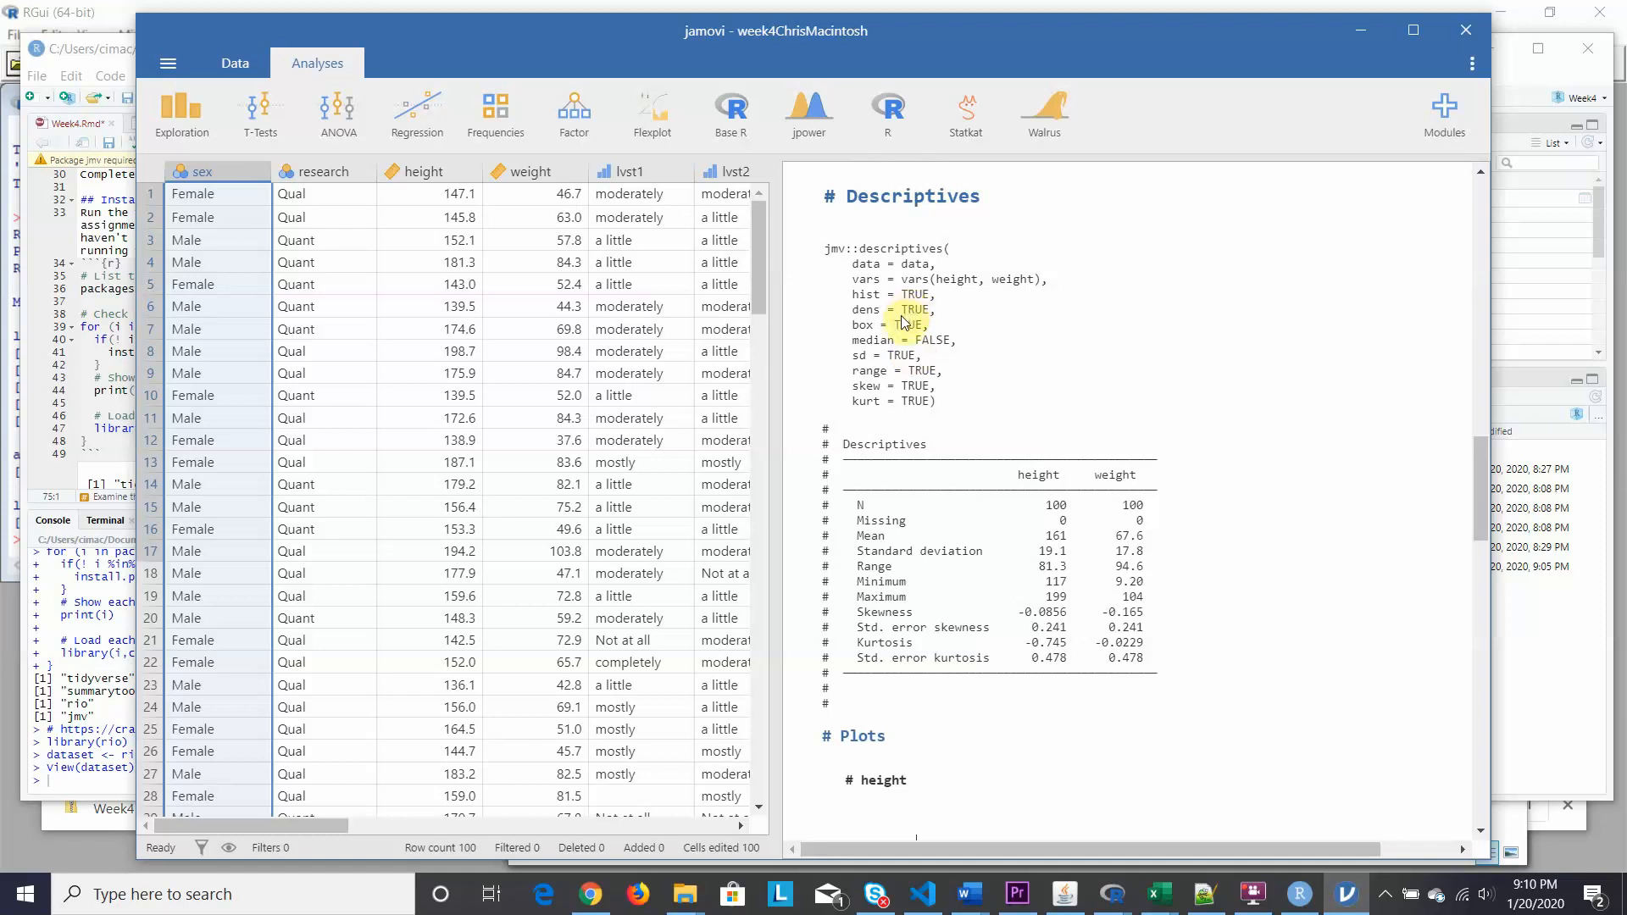
{"action": "scroll", "coordinate": [905, 322], "scroll_direction": "up", "scroll_amount": 8}
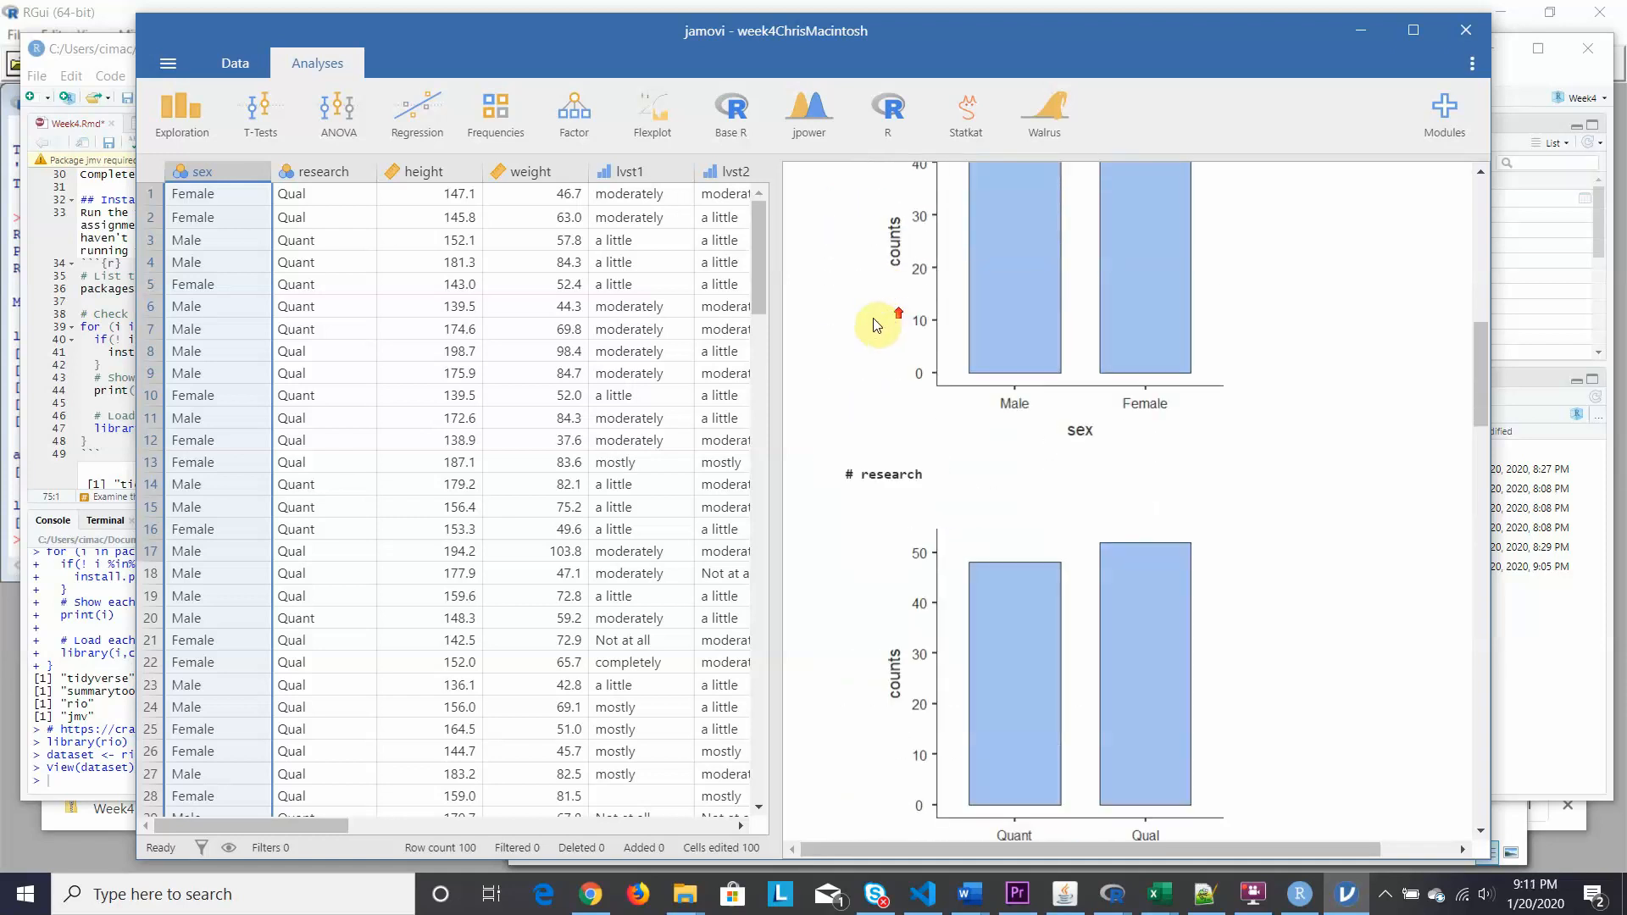
{"action": "scroll", "coordinate": [876, 325], "scroll_direction": "up", "scroll_amount": 10}
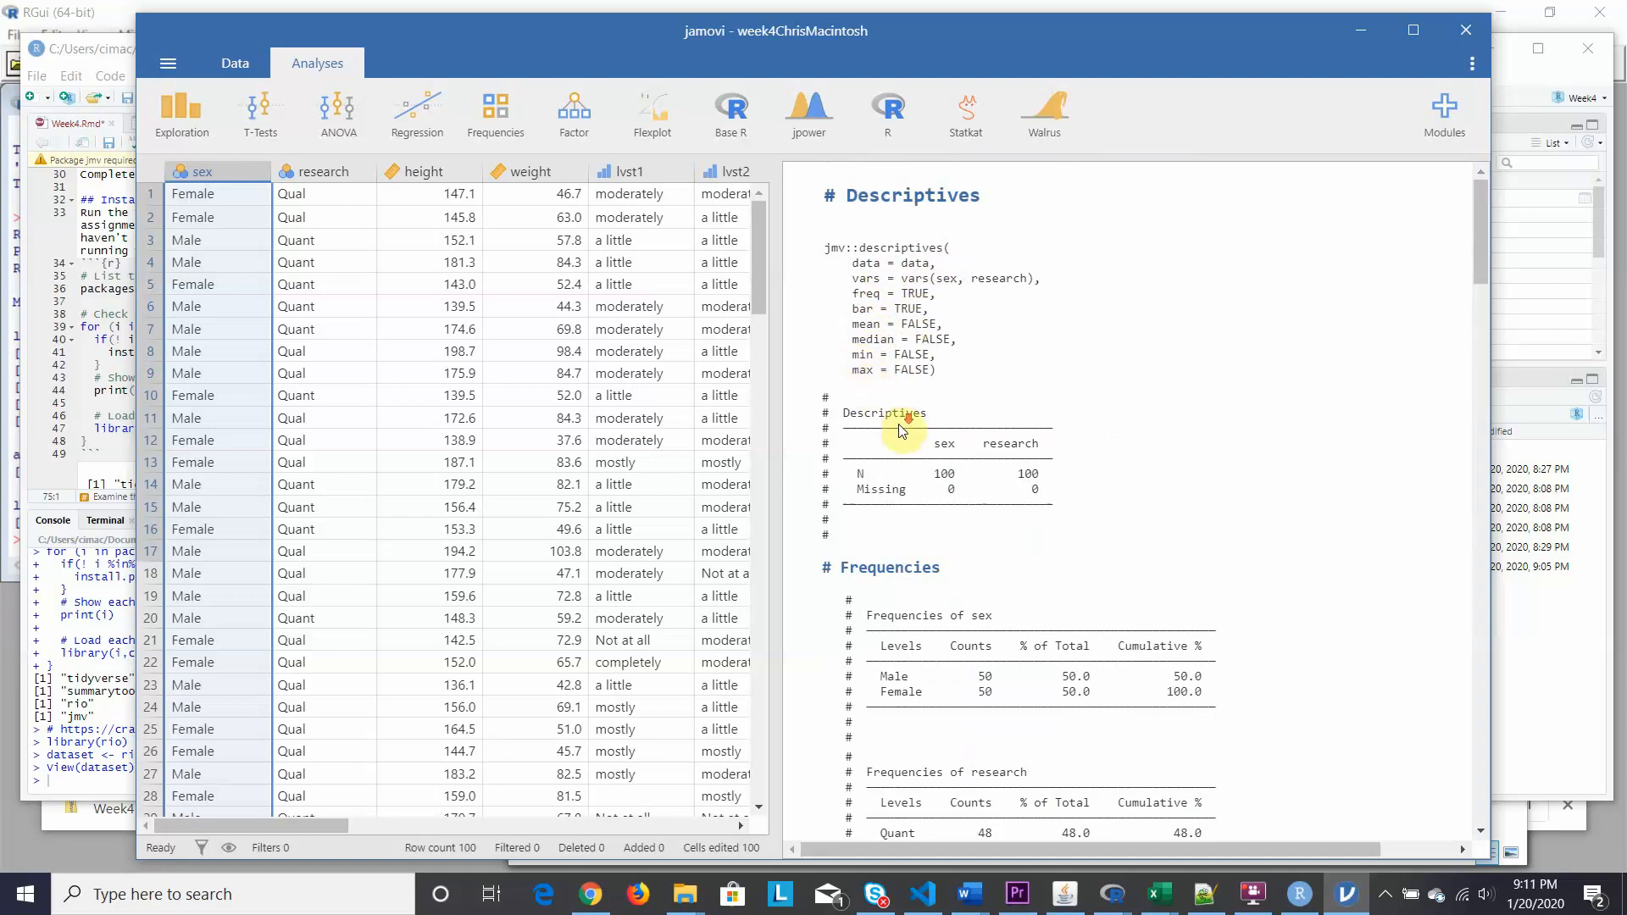
{"action": "scroll", "coordinate": [900, 431], "scroll_direction": "down", "scroll_amount": 2}
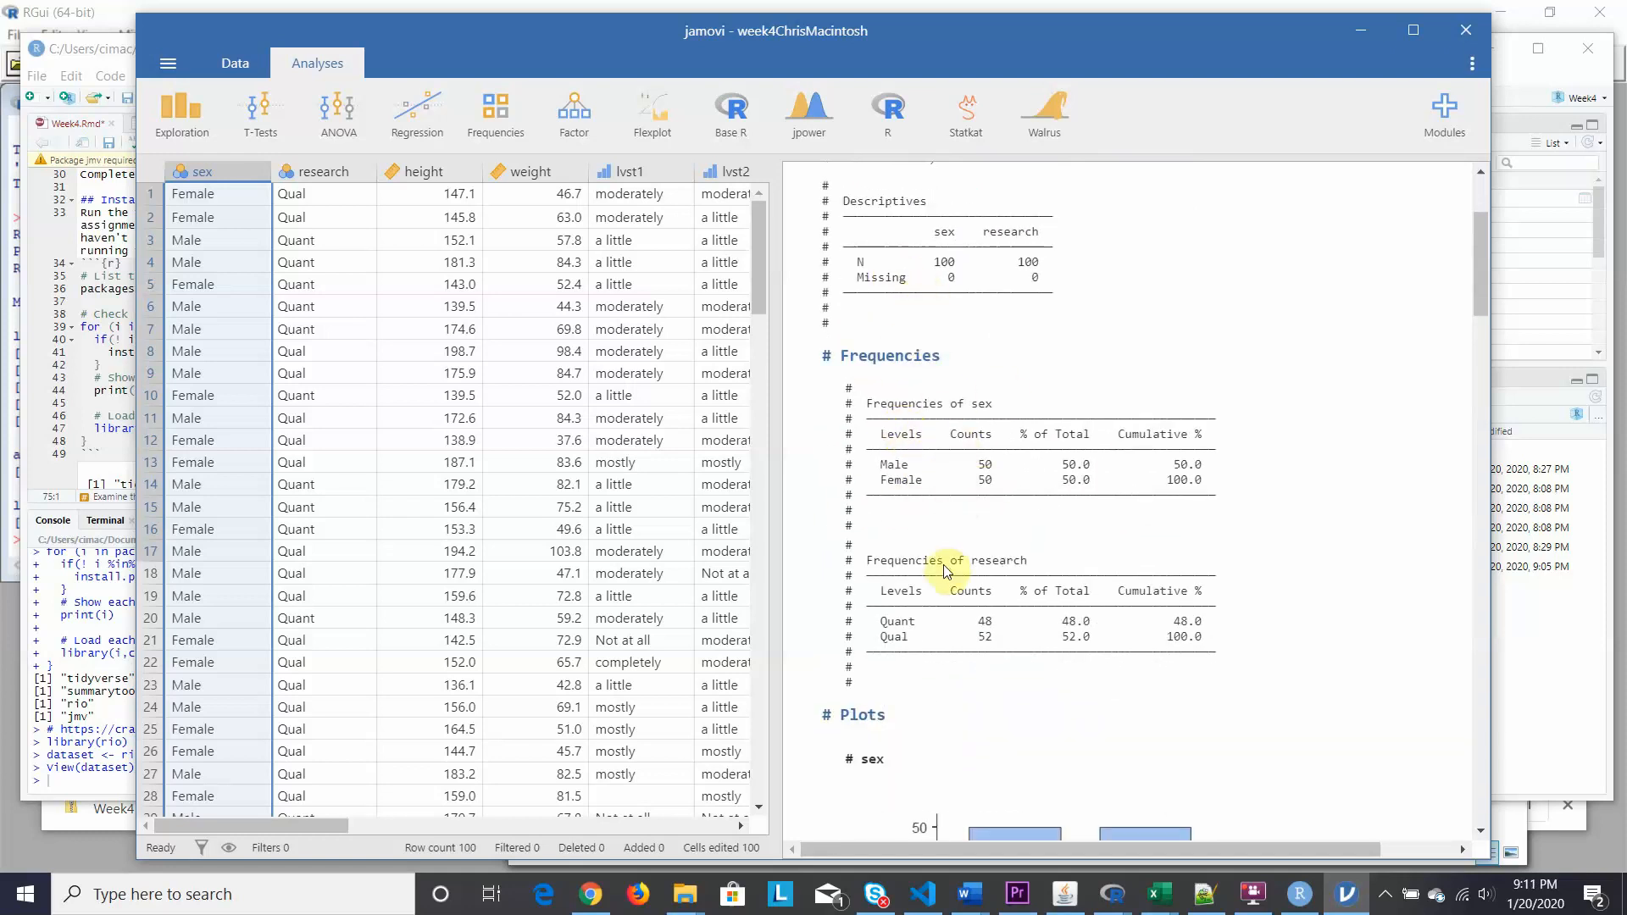
{"action": "scroll", "coordinate": [947, 563], "scroll_direction": "down", "scroll_amount": 2}
{"action": "scroll", "coordinate": [946, 564], "scroll_direction": "down", "scroll_amount": 9}
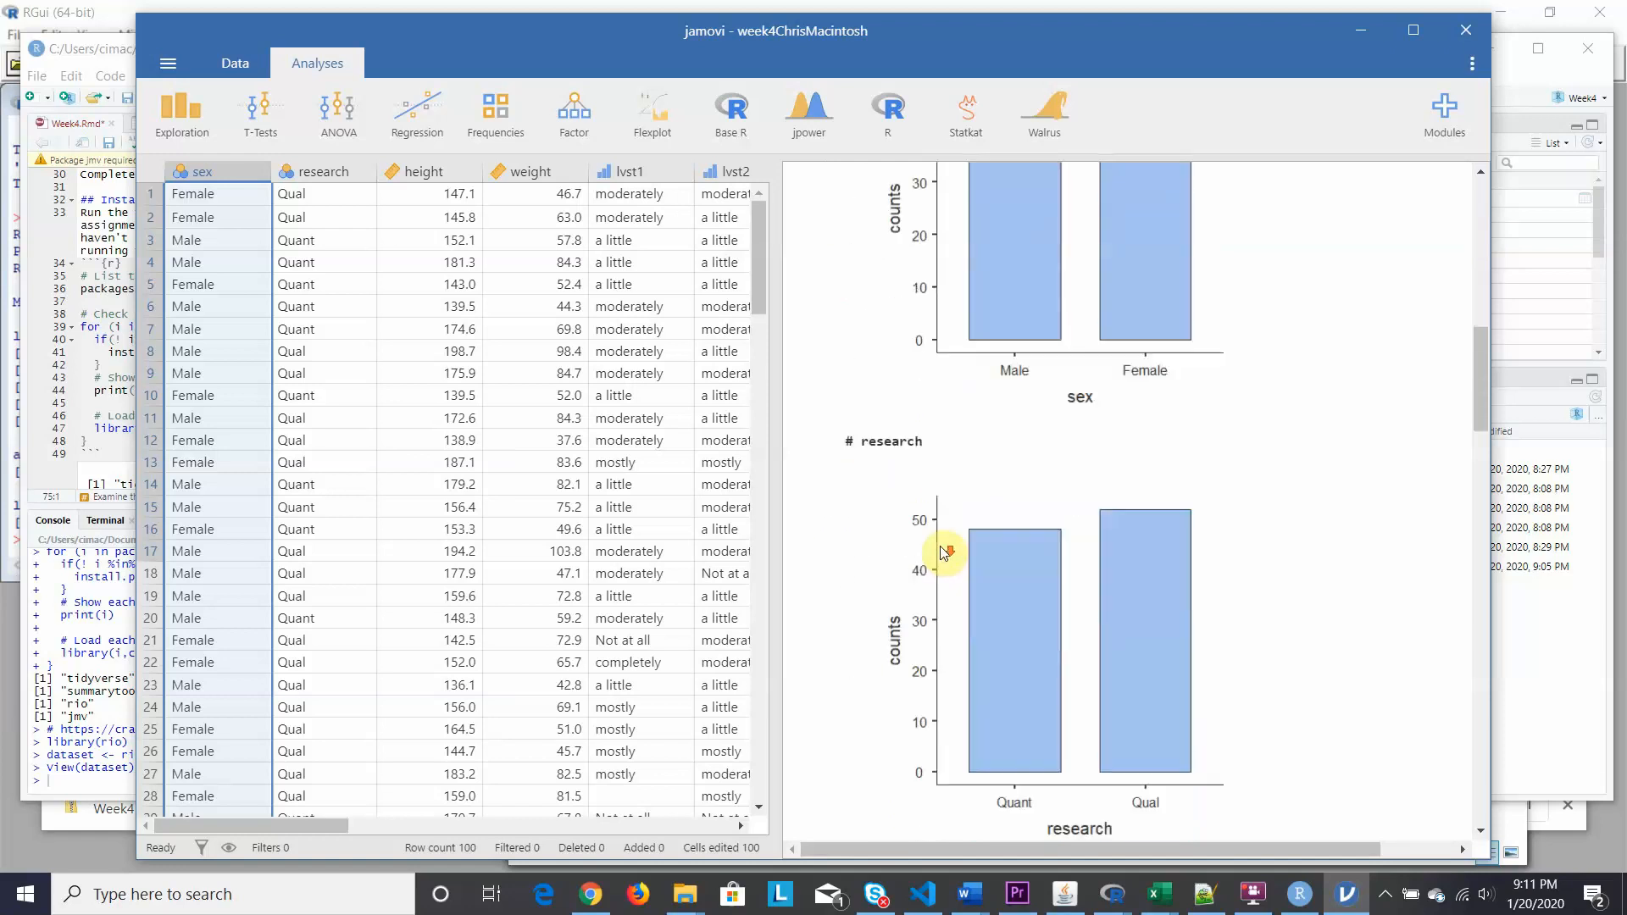
{"action": "scroll", "coordinate": [943, 553], "scroll_direction": "down", "scroll_amount": 1}
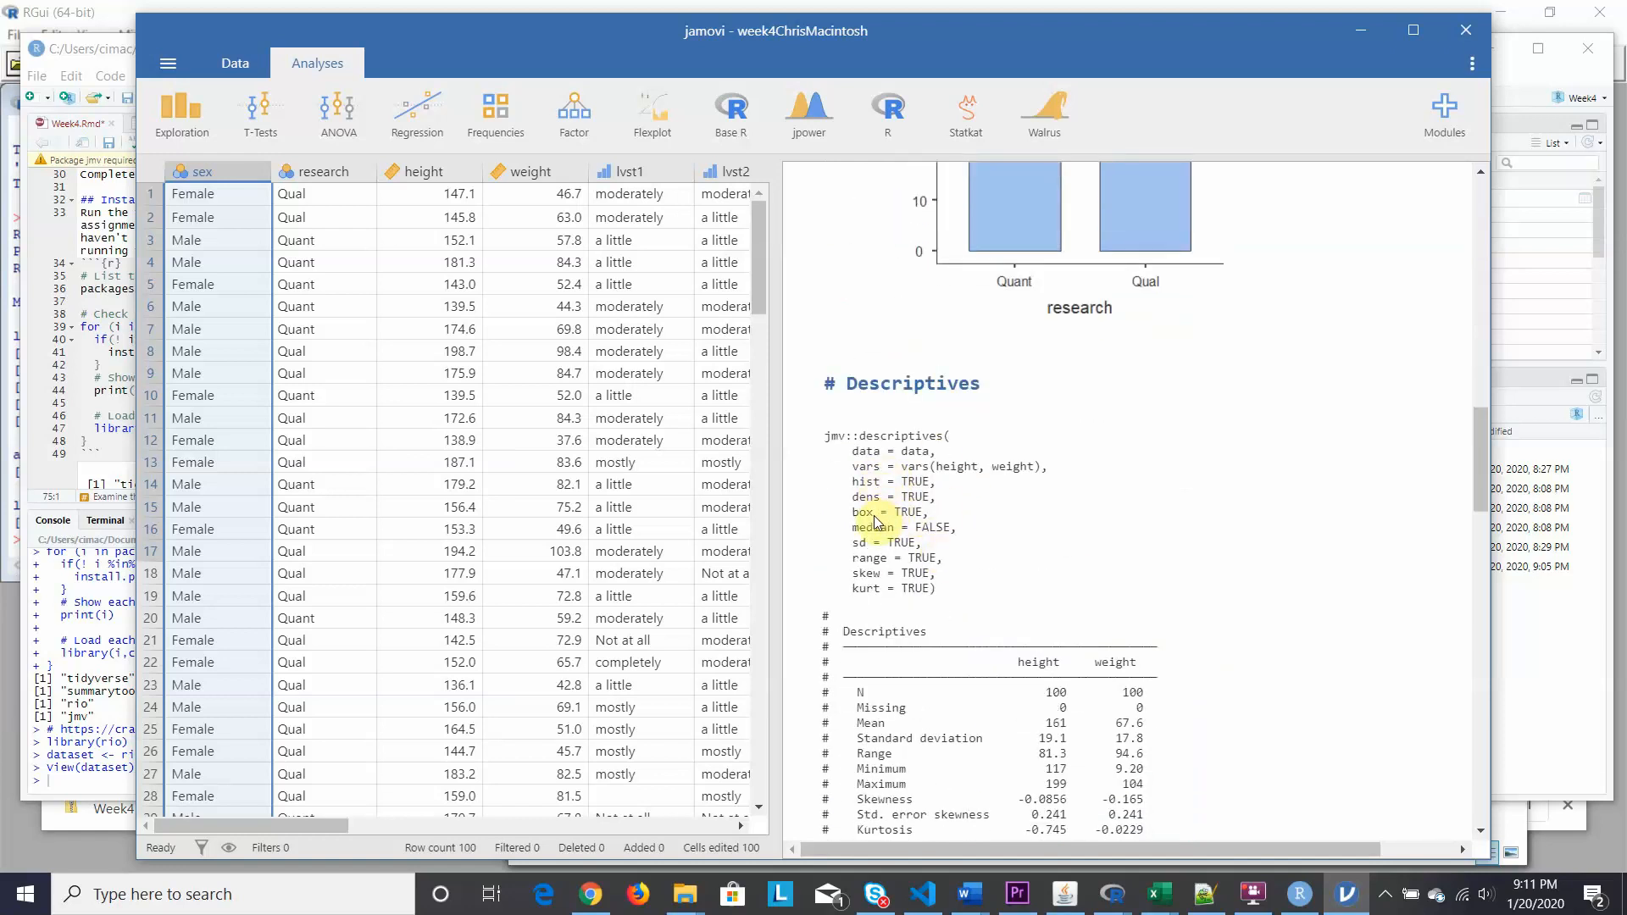
{"action": "scroll", "coordinate": [878, 513], "scroll_direction": "down", "scroll_amount": 3}
{"action": "scroll", "coordinate": [878, 515], "scroll_direction": "down", "scroll_amount": 12}
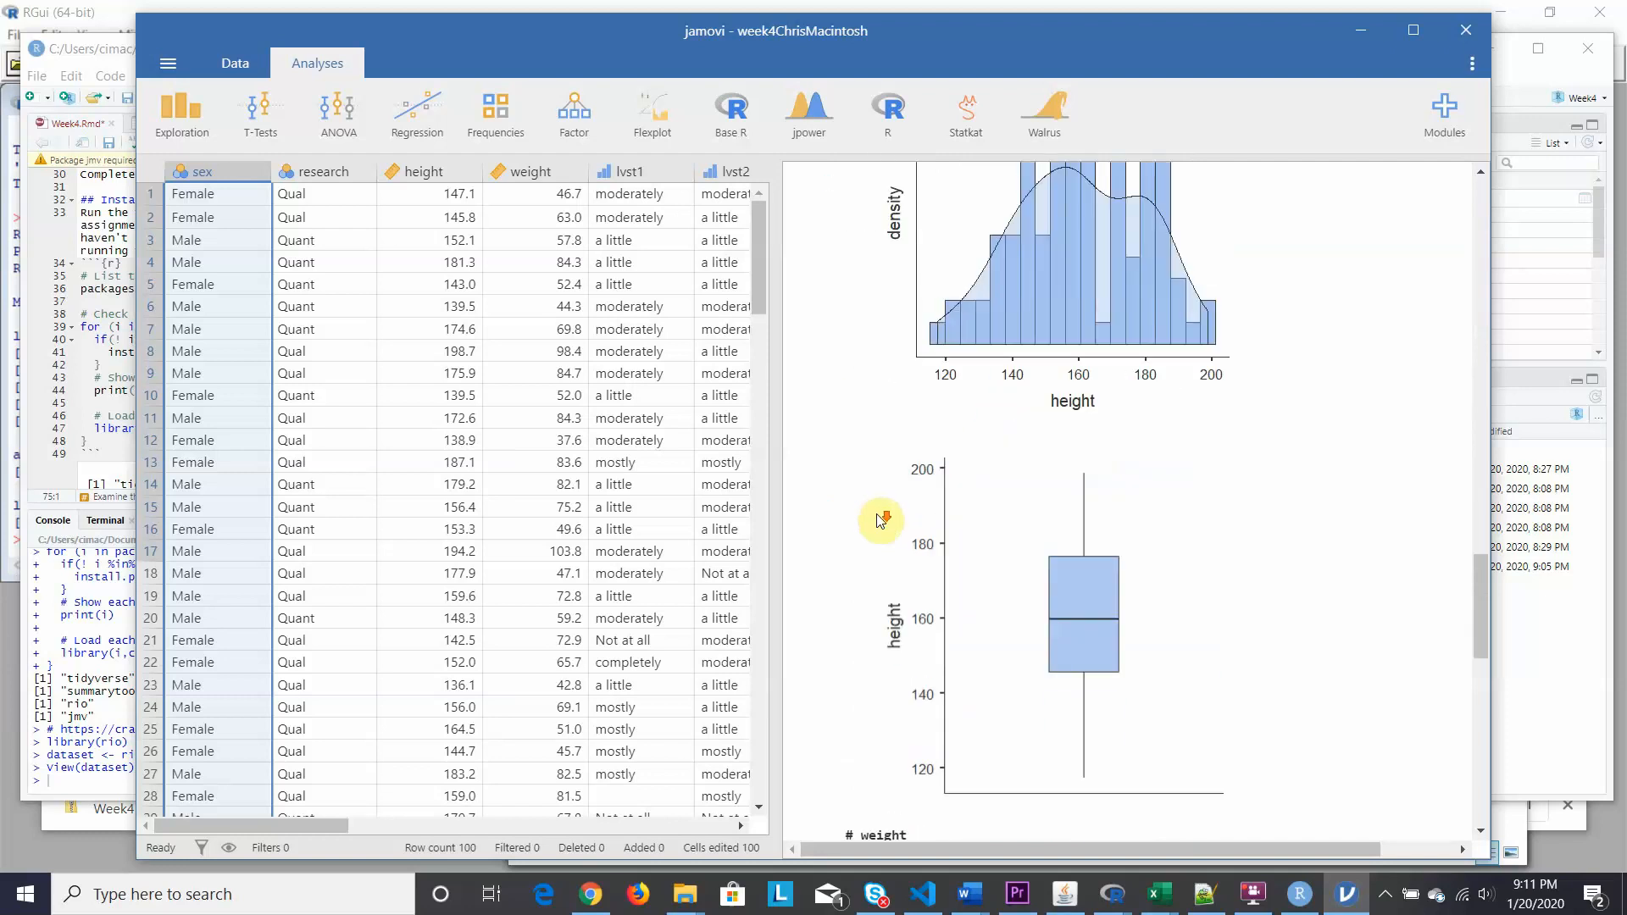
{"action": "scroll", "coordinate": [879, 519], "scroll_direction": "up", "scroll_amount": 10}
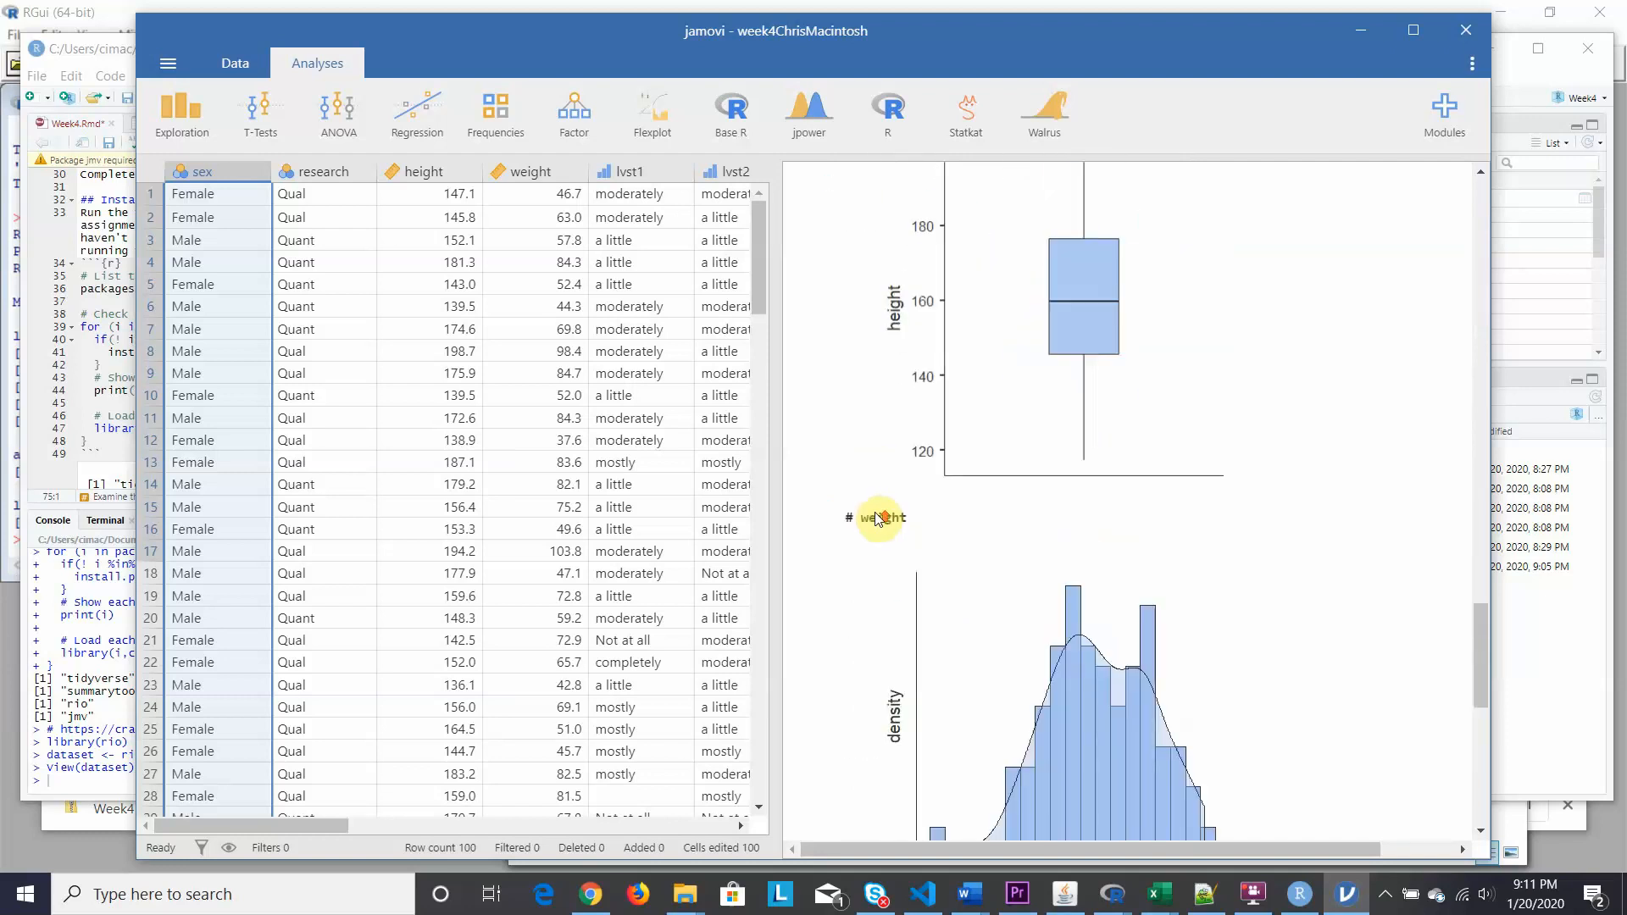
{"action": "scroll", "coordinate": [879, 517], "scroll_direction": "up", "scroll_amount": 3}
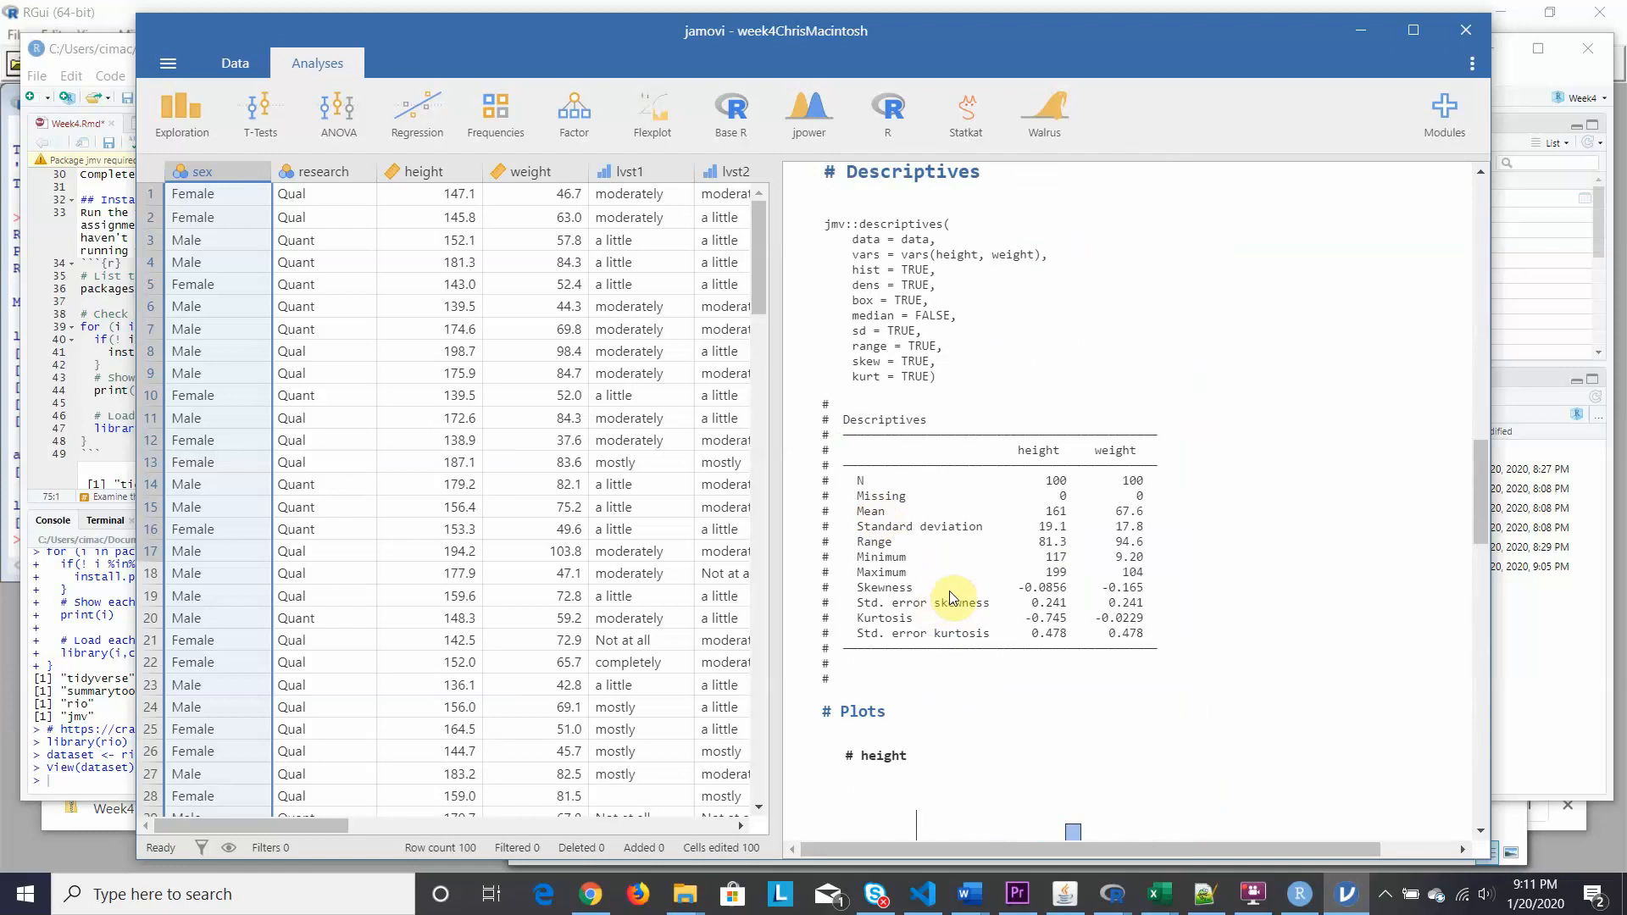
{"action": "scroll", "coordinate": [953, 597], "scroll_direction": "up", "scroll_amount": 3}
{"action": "scroll", "coordinate": [953, 593], "scroll_direction": "up", "scroll_amount": 10}
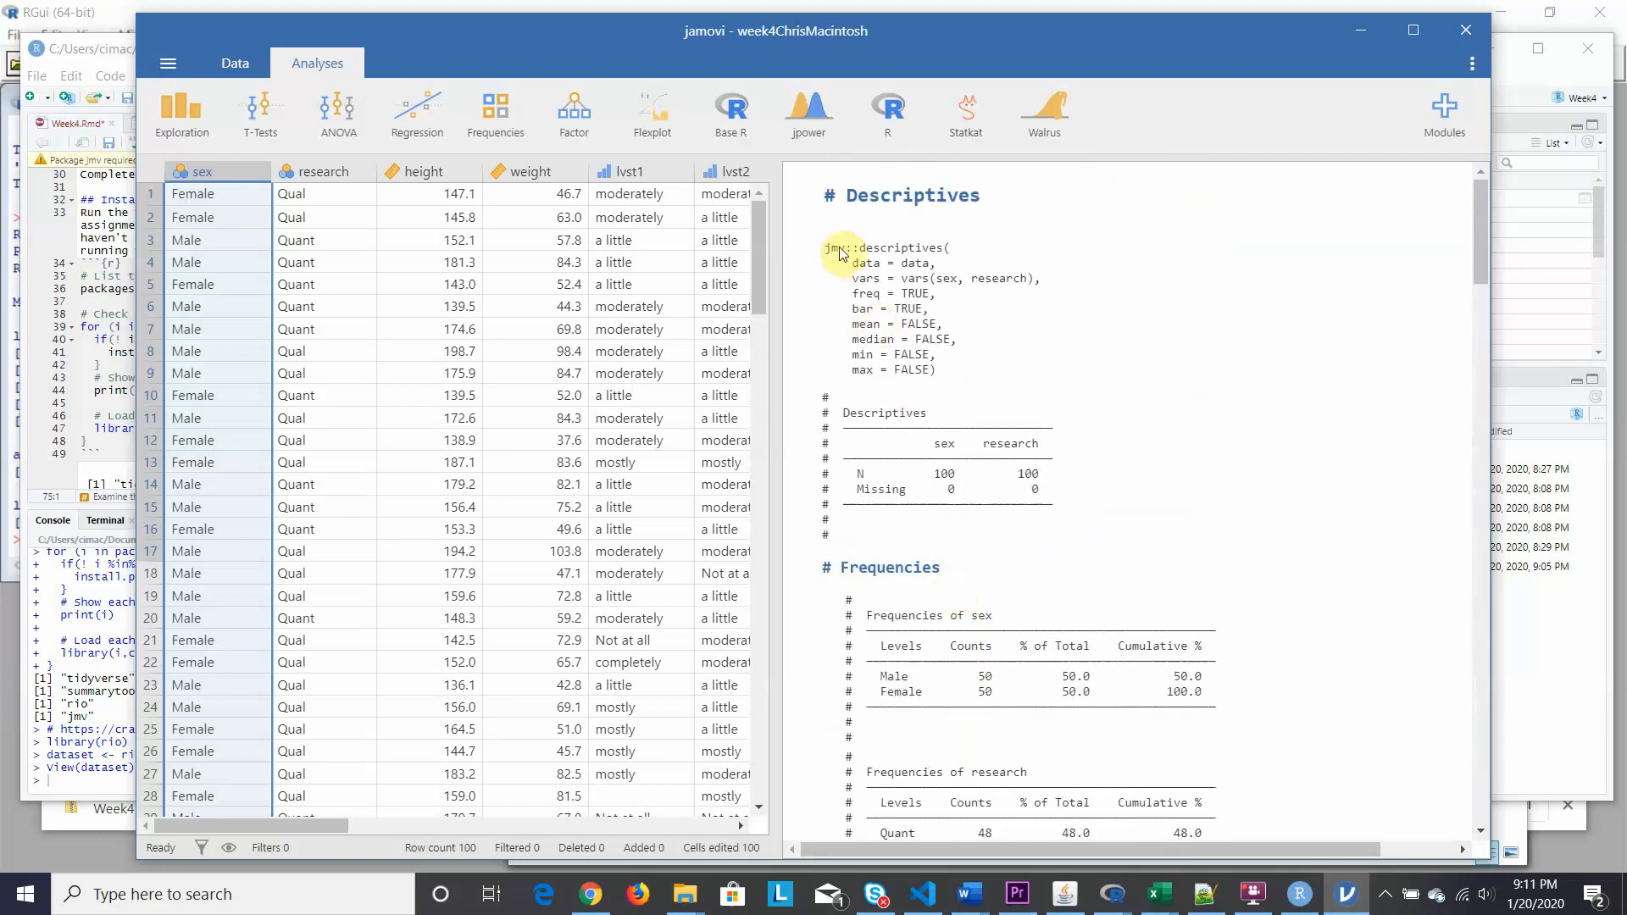
Copy the sex and research Descriptives syntax, then switch to RStudio.
{"action": "left_click", "coordinate": [870, 254]}
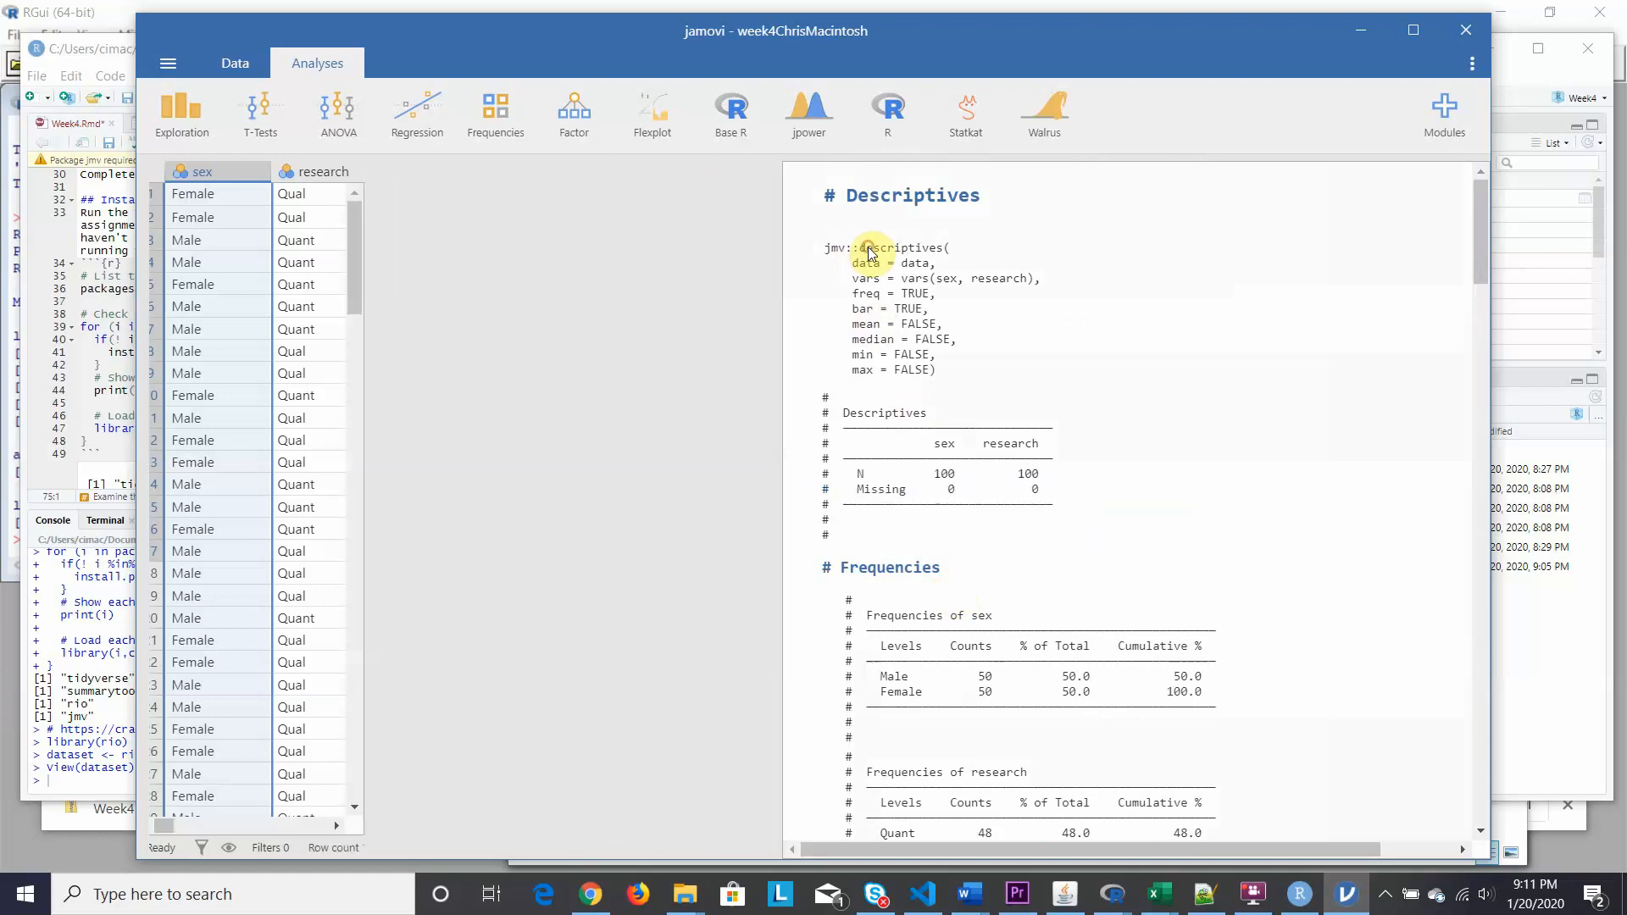
{"action": "right_click", "coordinate": [873, 254]}
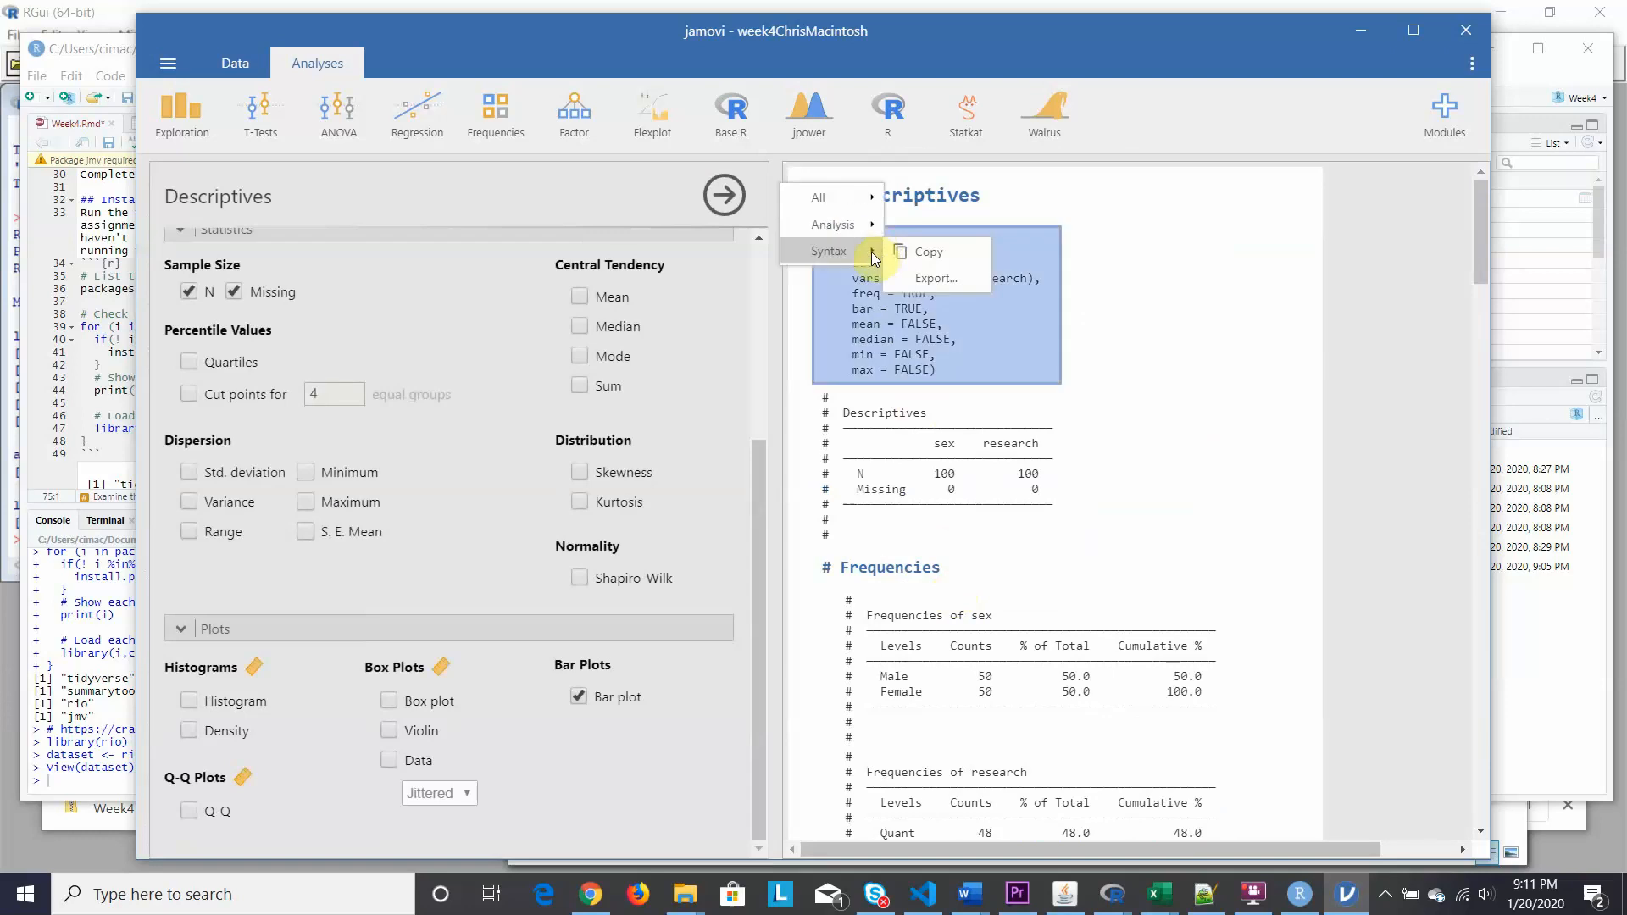
{"action": "left_click", "coordinate": [926, 254]}
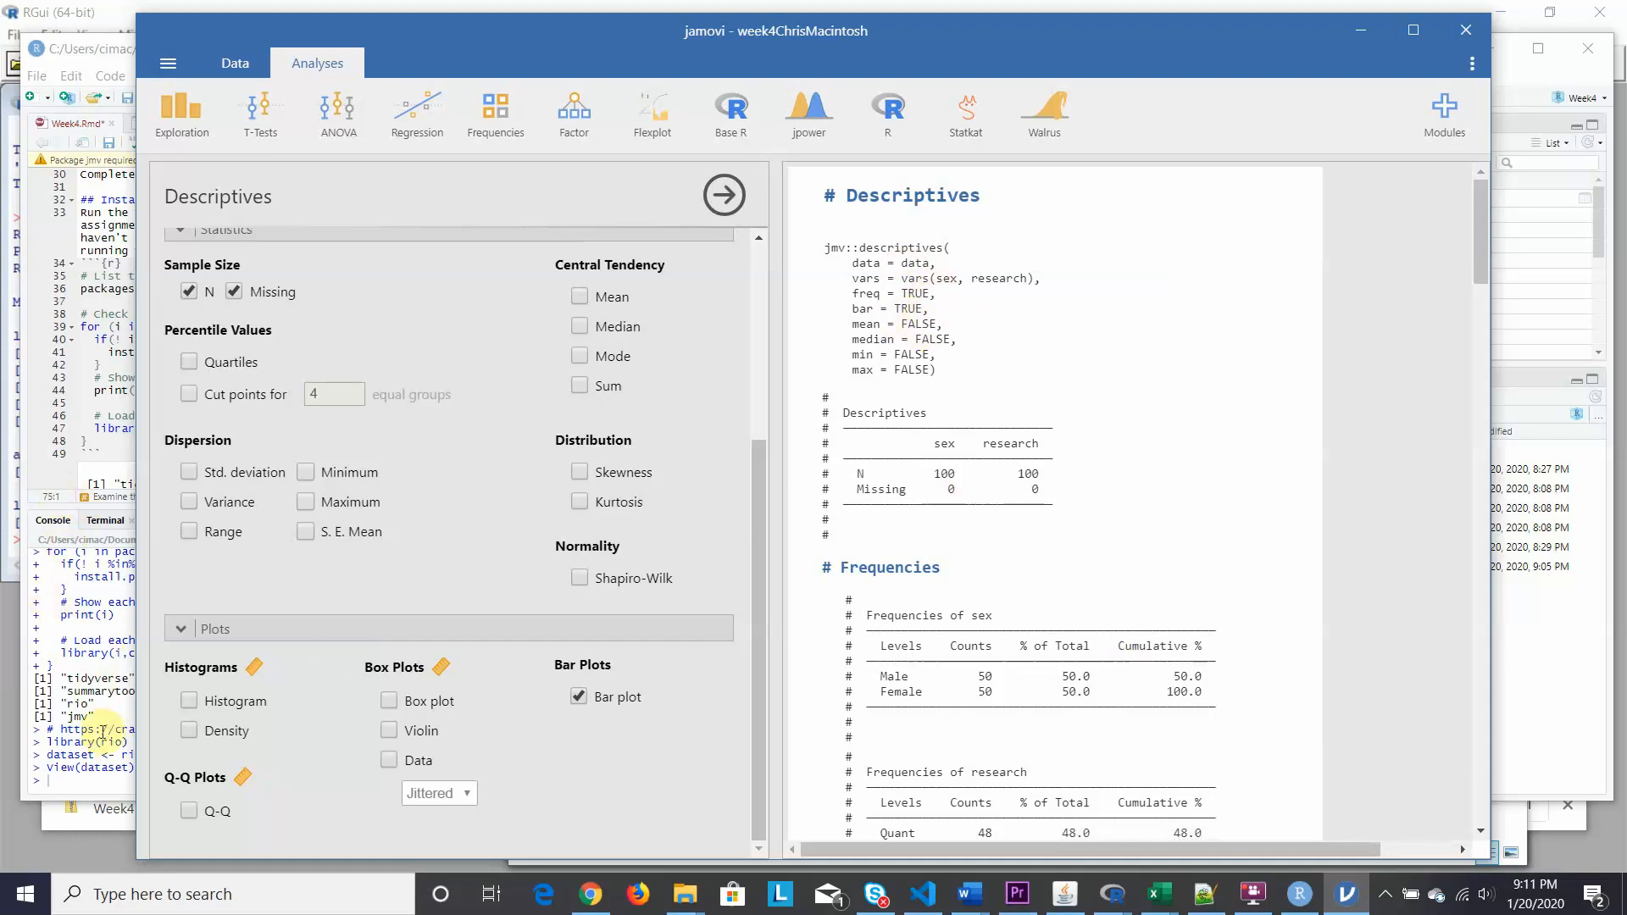
{"action": "left_click", "coordinate": [110, 790]}
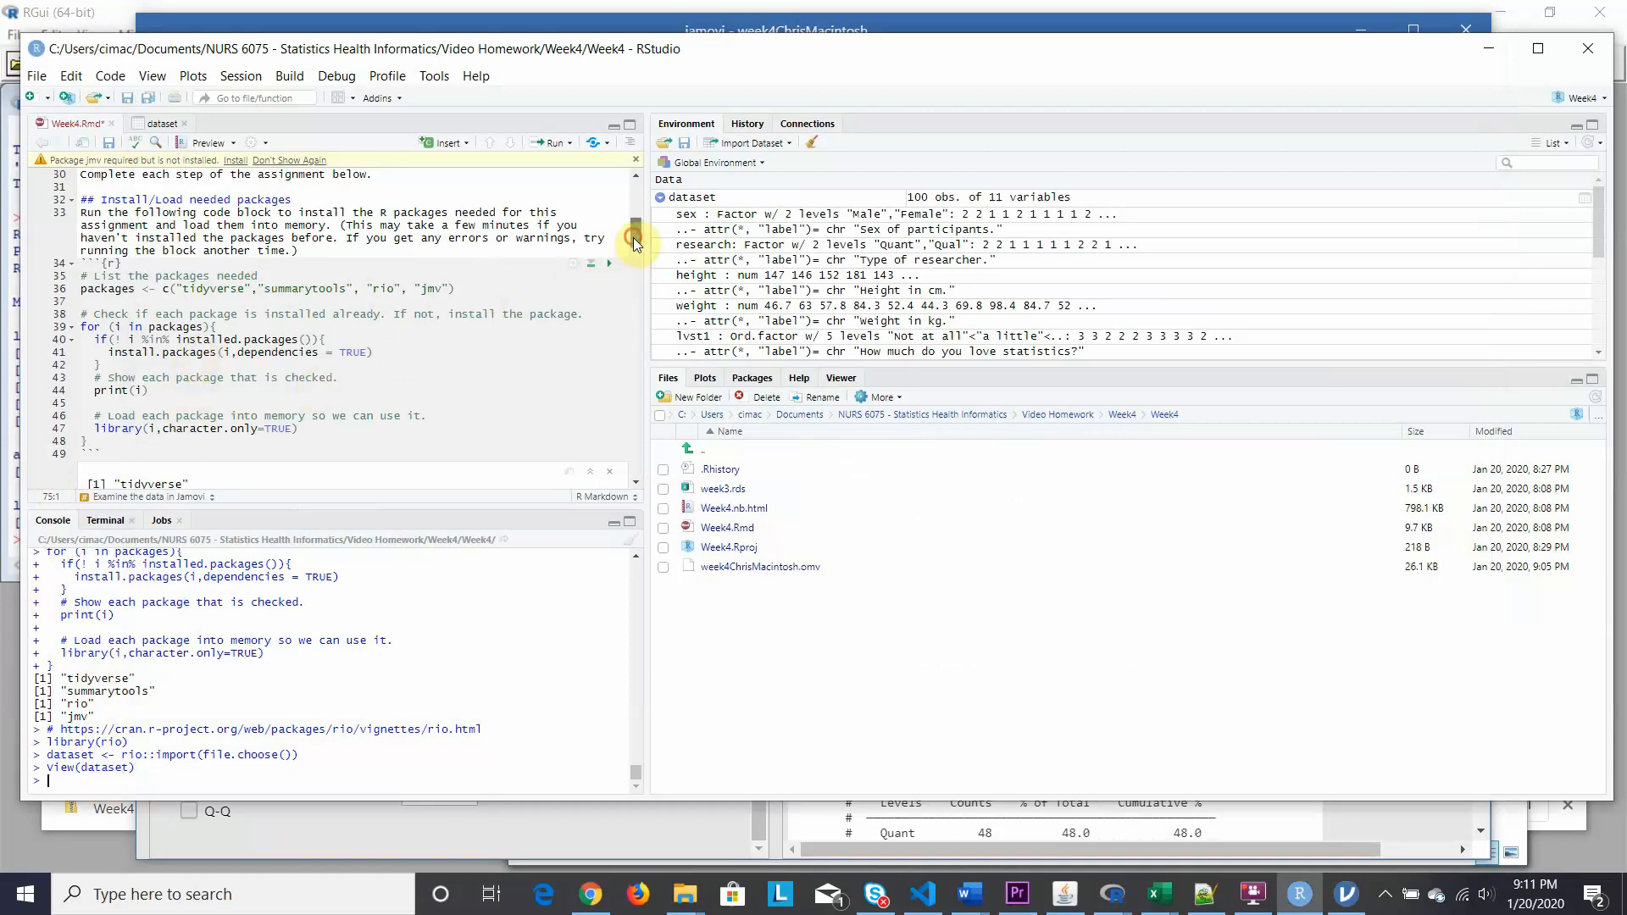
Scroll Week4.Rmd down to the 'Run Jamovi code in RStudio' section near line 110.
{"action": "left_click_drag", "start_coordinate": [633, 237], "coordinate": [632, 400]}
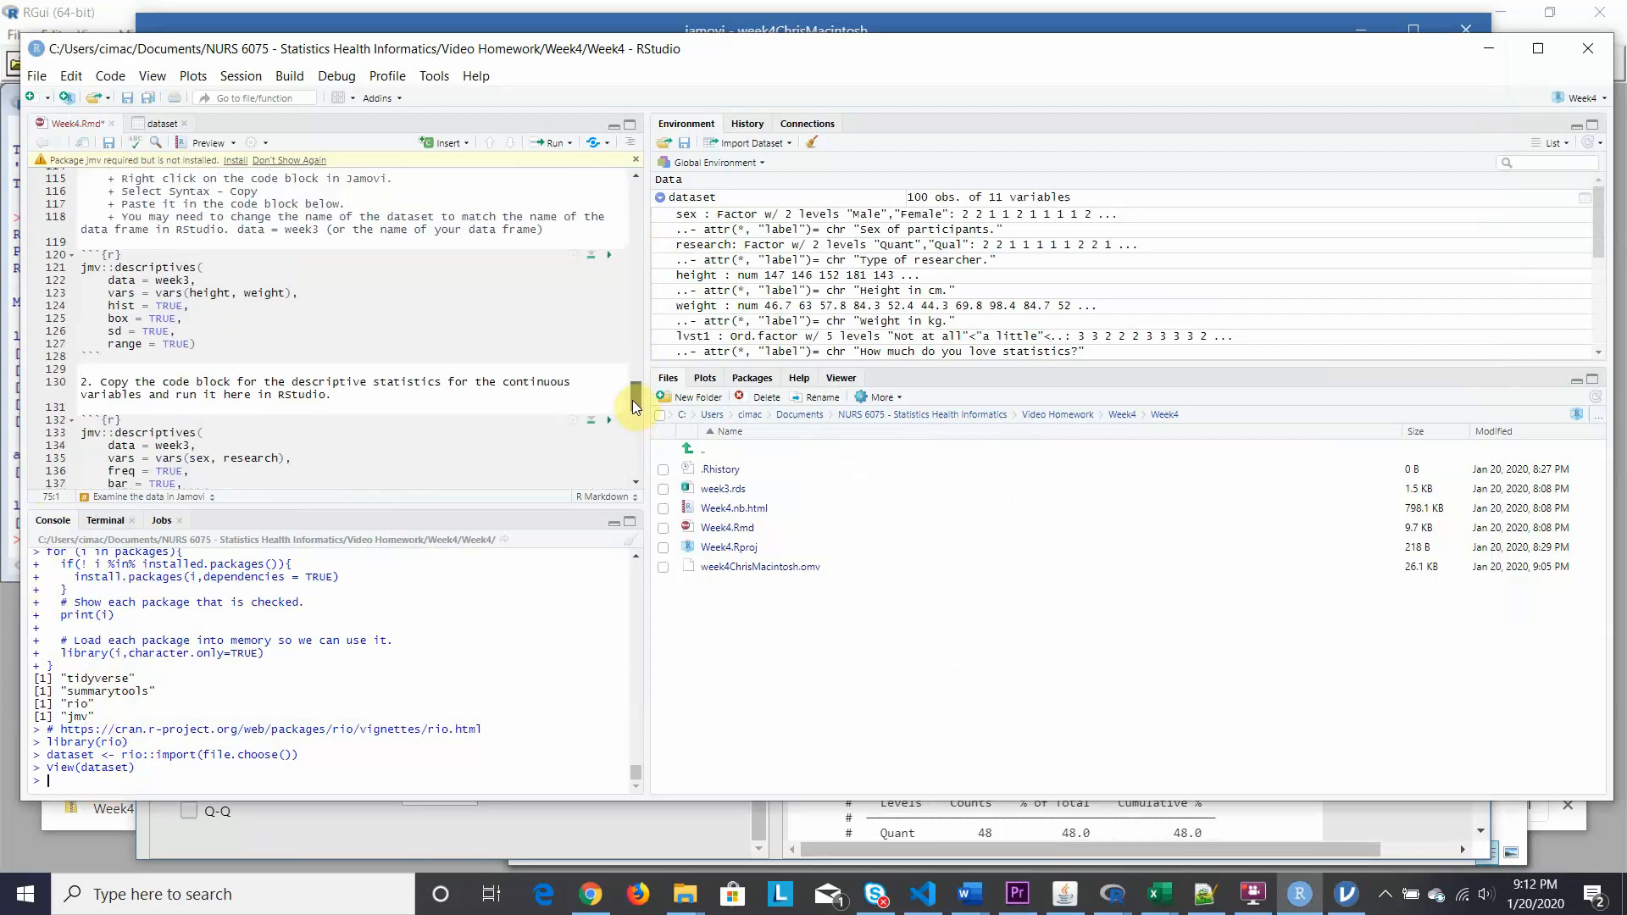
{"action": "left_click_drag", "start_coordinate": [632, 400], "coordinate": [638, 400]}
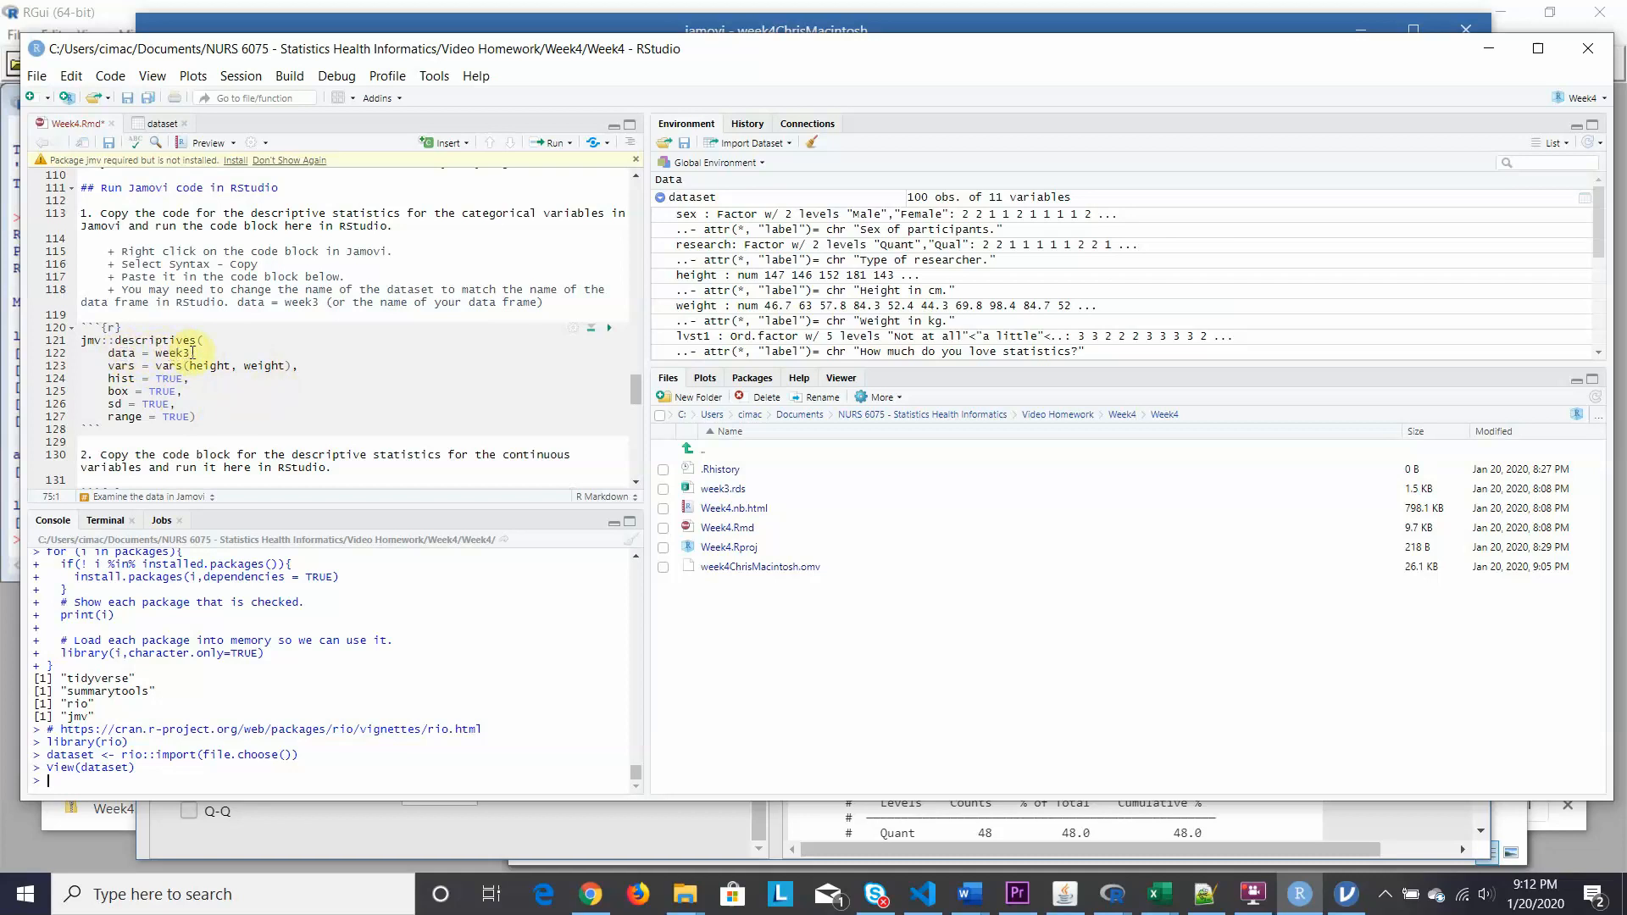
Run the jmv::descriptives chunk, change week3 to data = dataset, and rerun it.
{"action": "mouse_move", "coordinate": [1344, 905]}
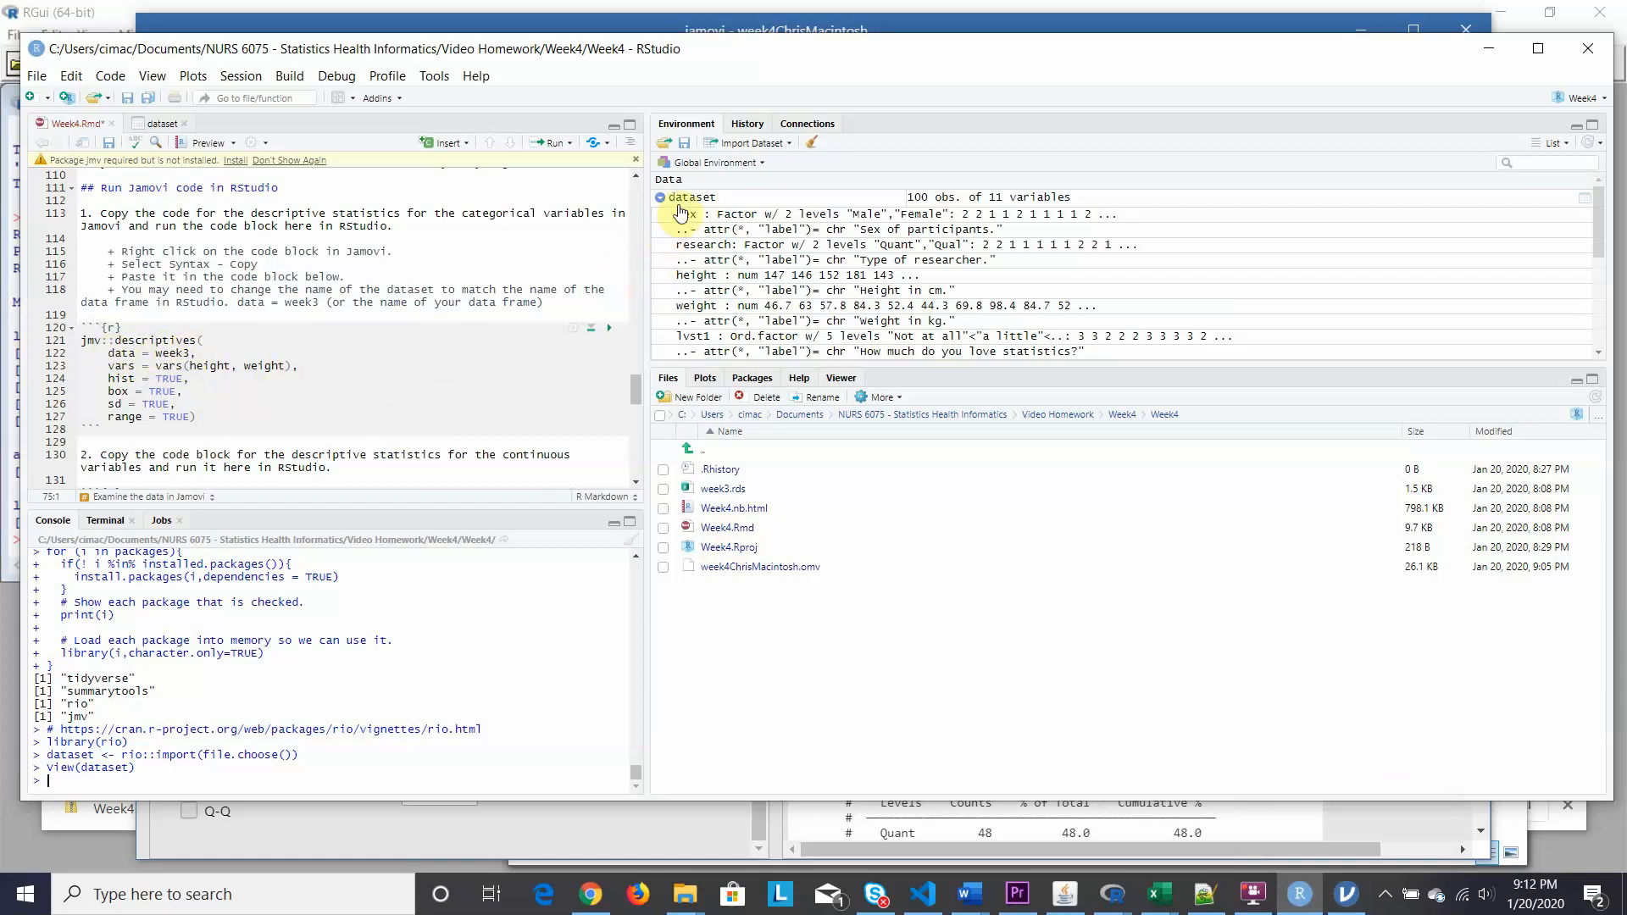
{"action": "left_click", "coordinate": [608, 329]}
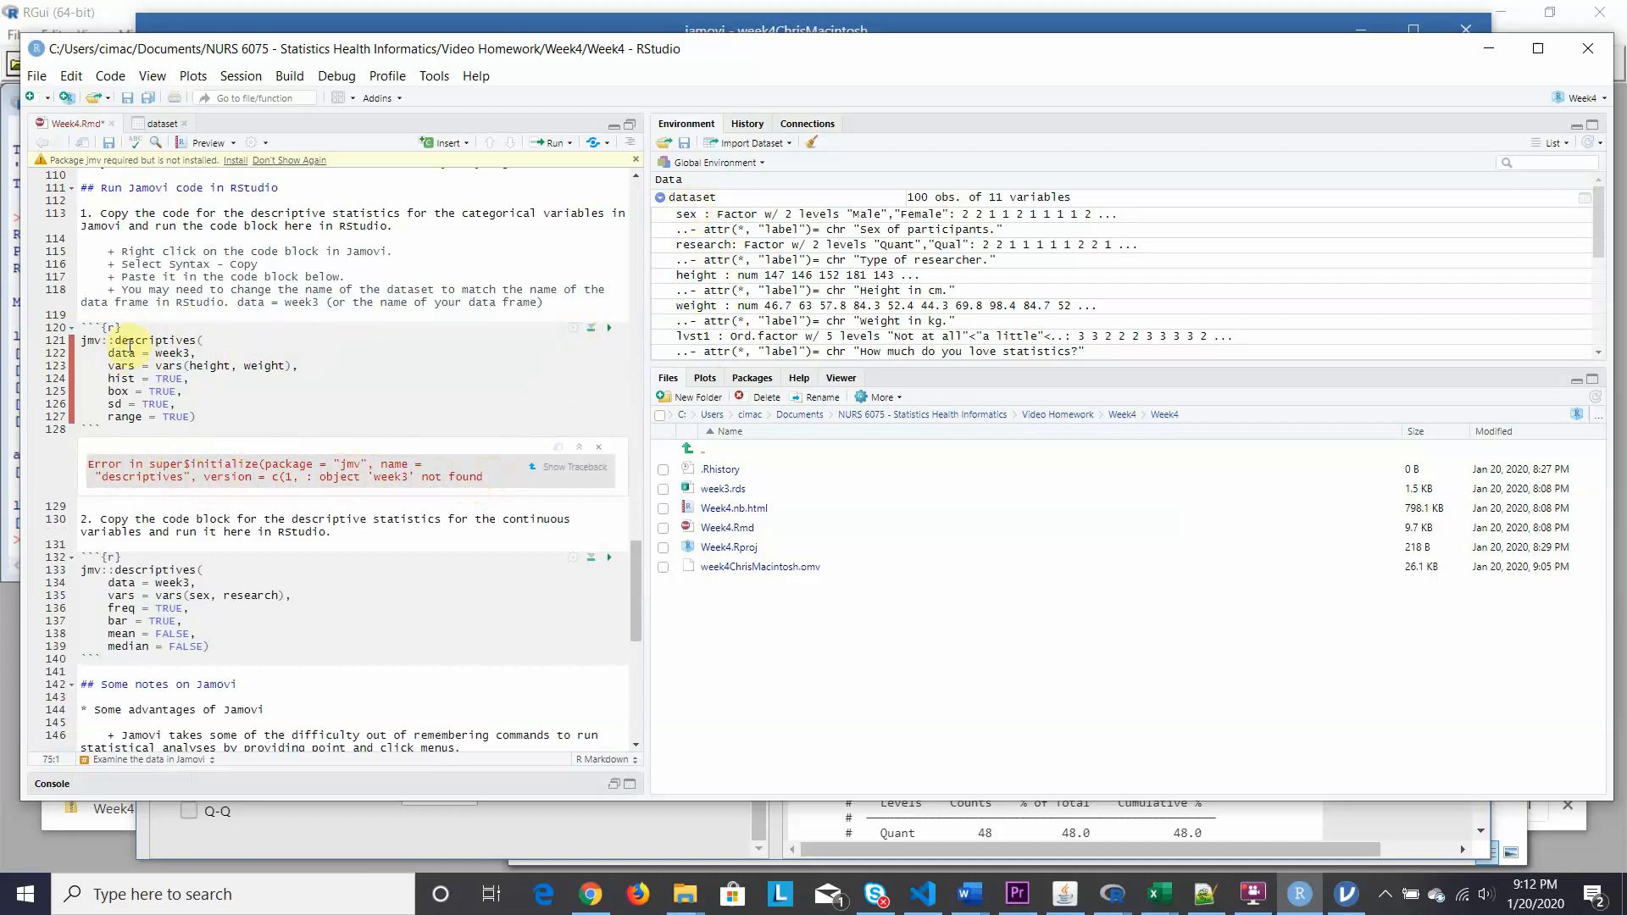
{"action": "left_click_drag", "start_coordinate": [155, 355], "coordinate": [193, 354]}
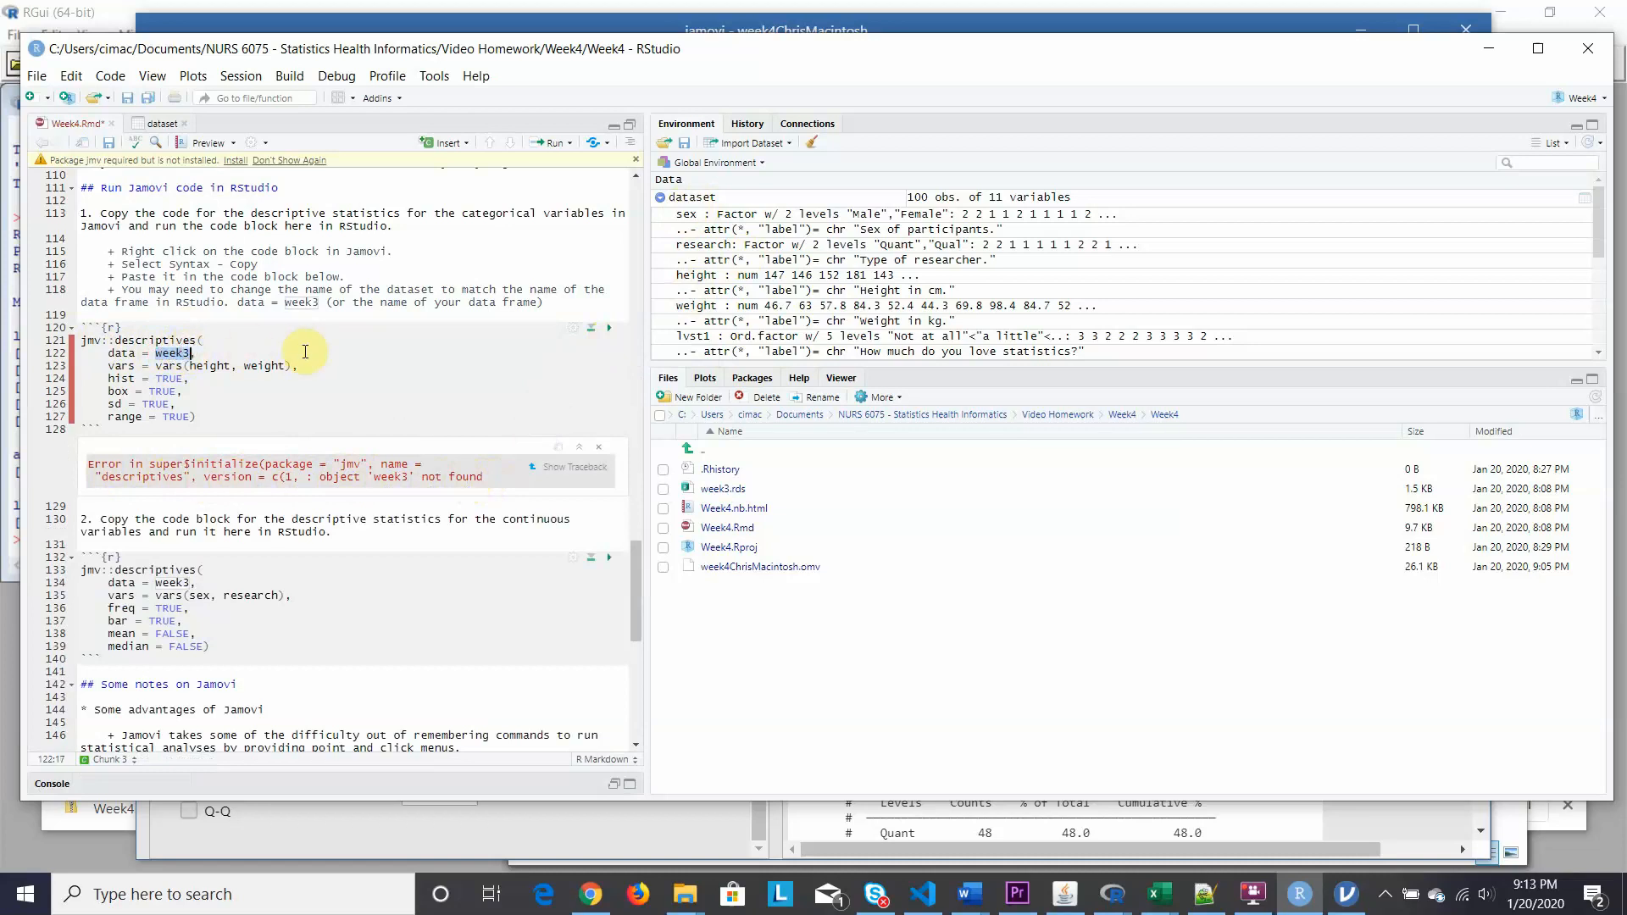
{"action": "type", "text": "dataset"}
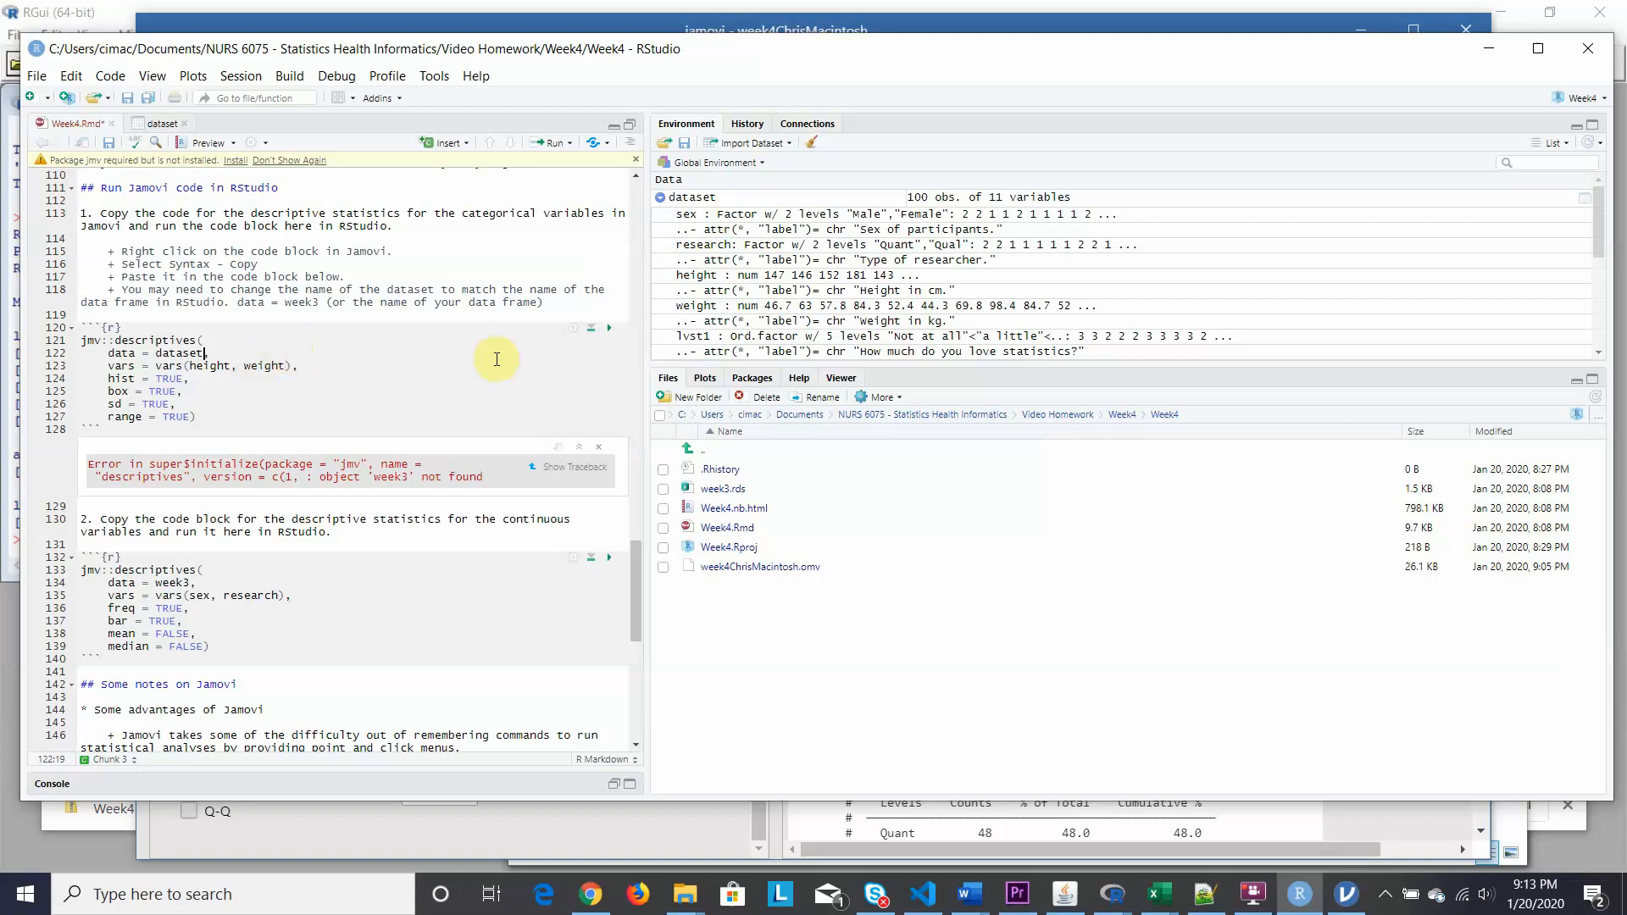
{"action": "left_click", "coordinate": [608, 336]}
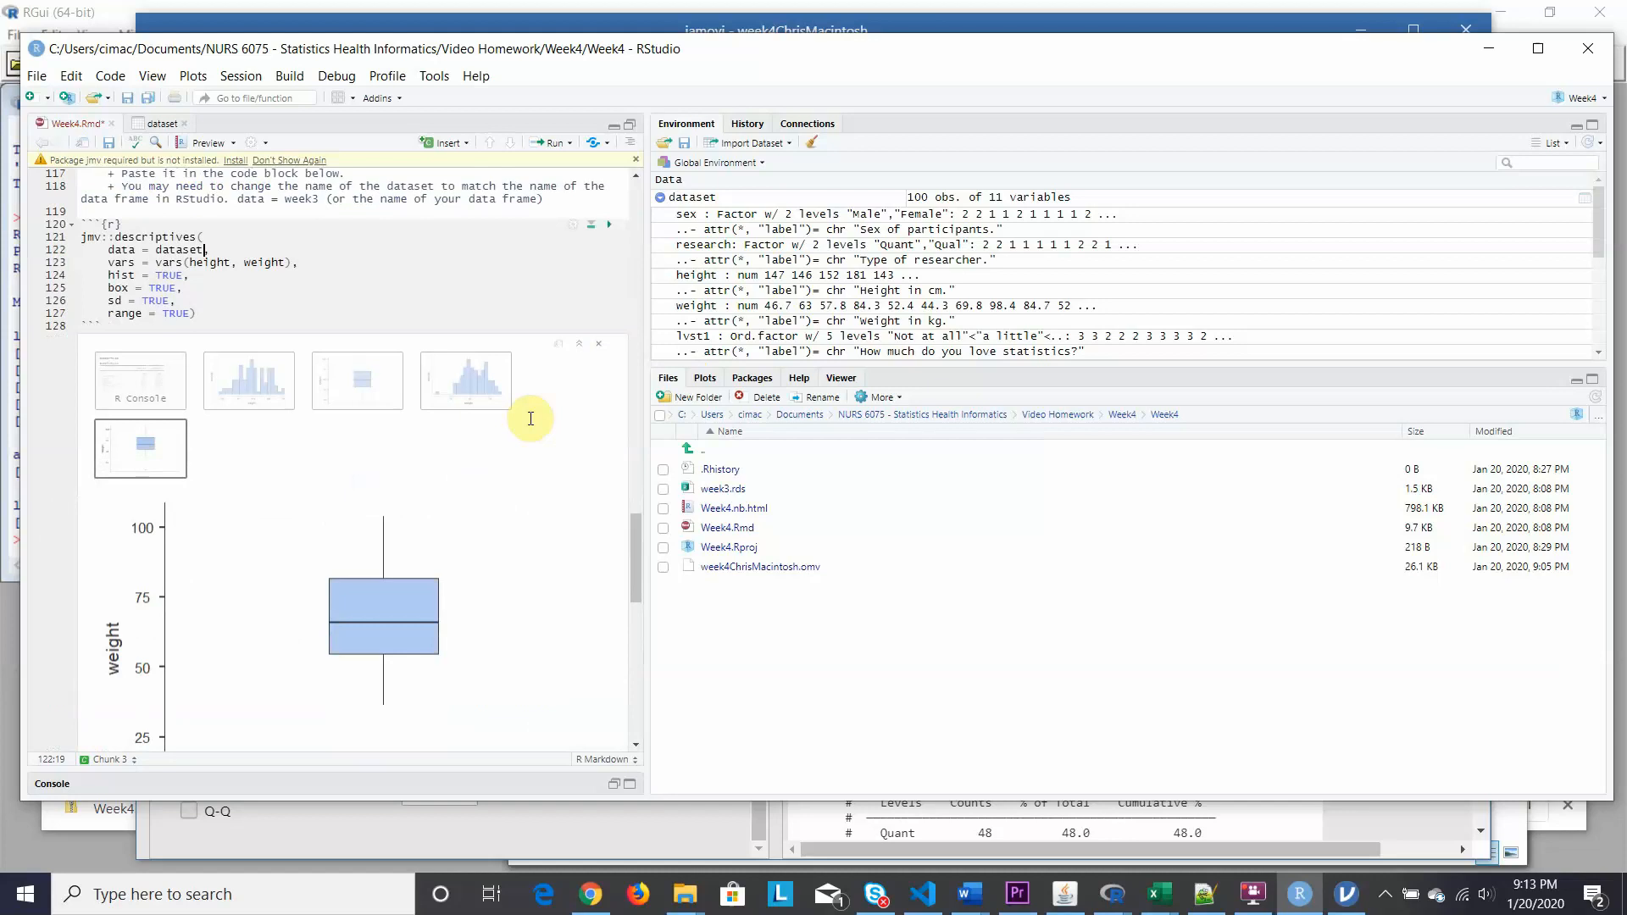
Review the chunk's Descriptives table, histograms, and height and weight box plots.
{"action": "left_click", "coordinate": [150, 391]}
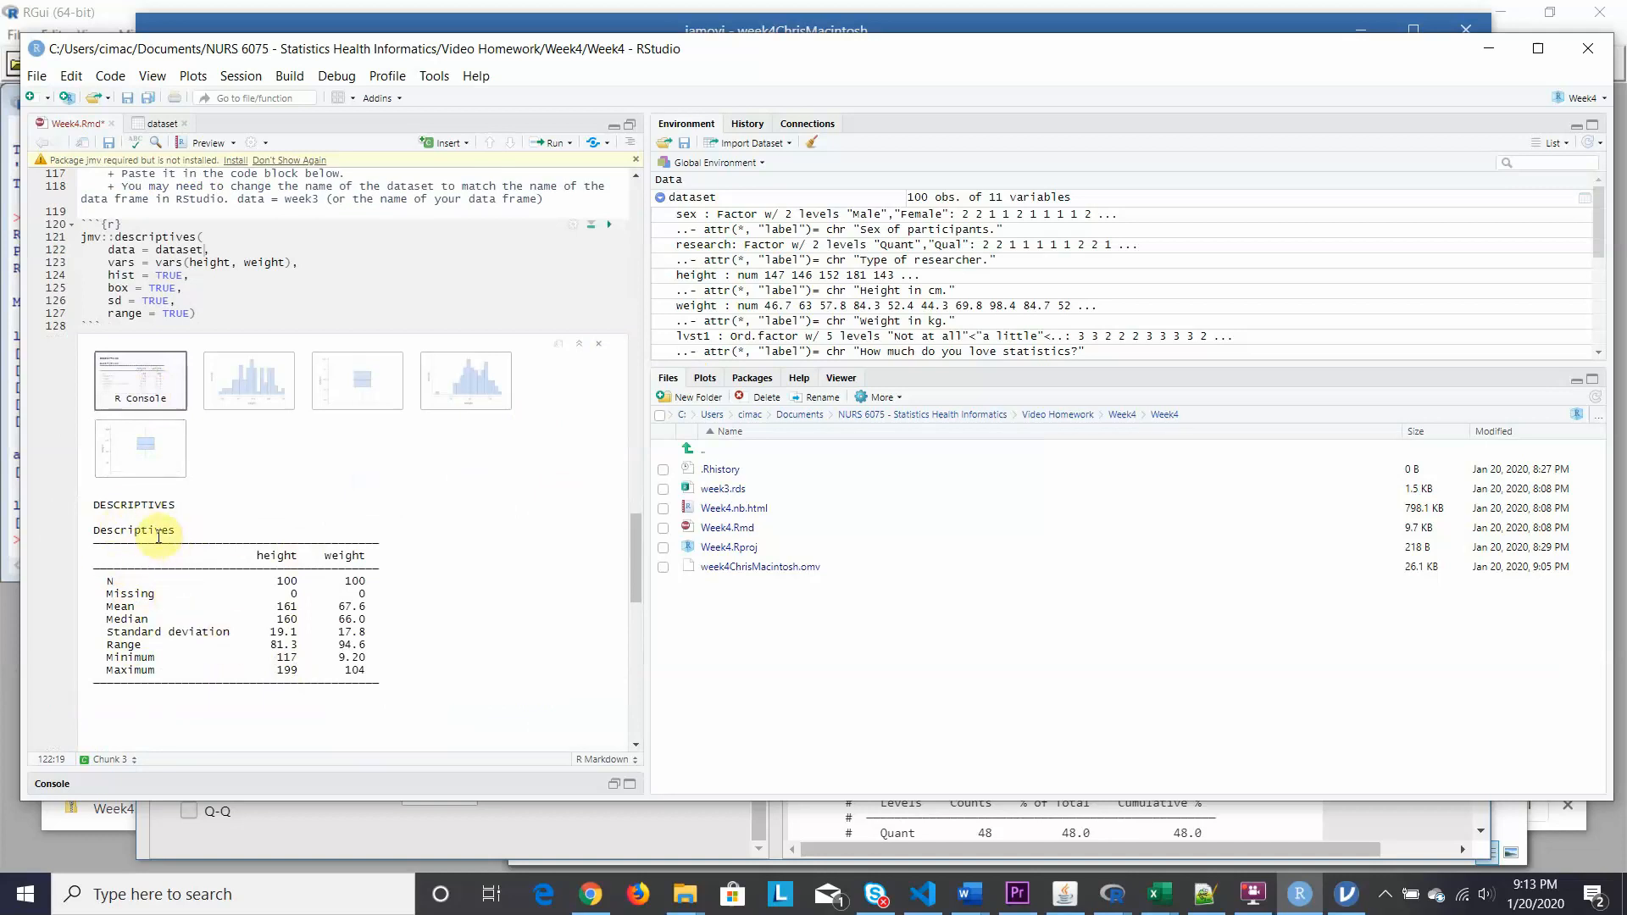
{"action": "left_click", "coordinate": [1351, 901]}
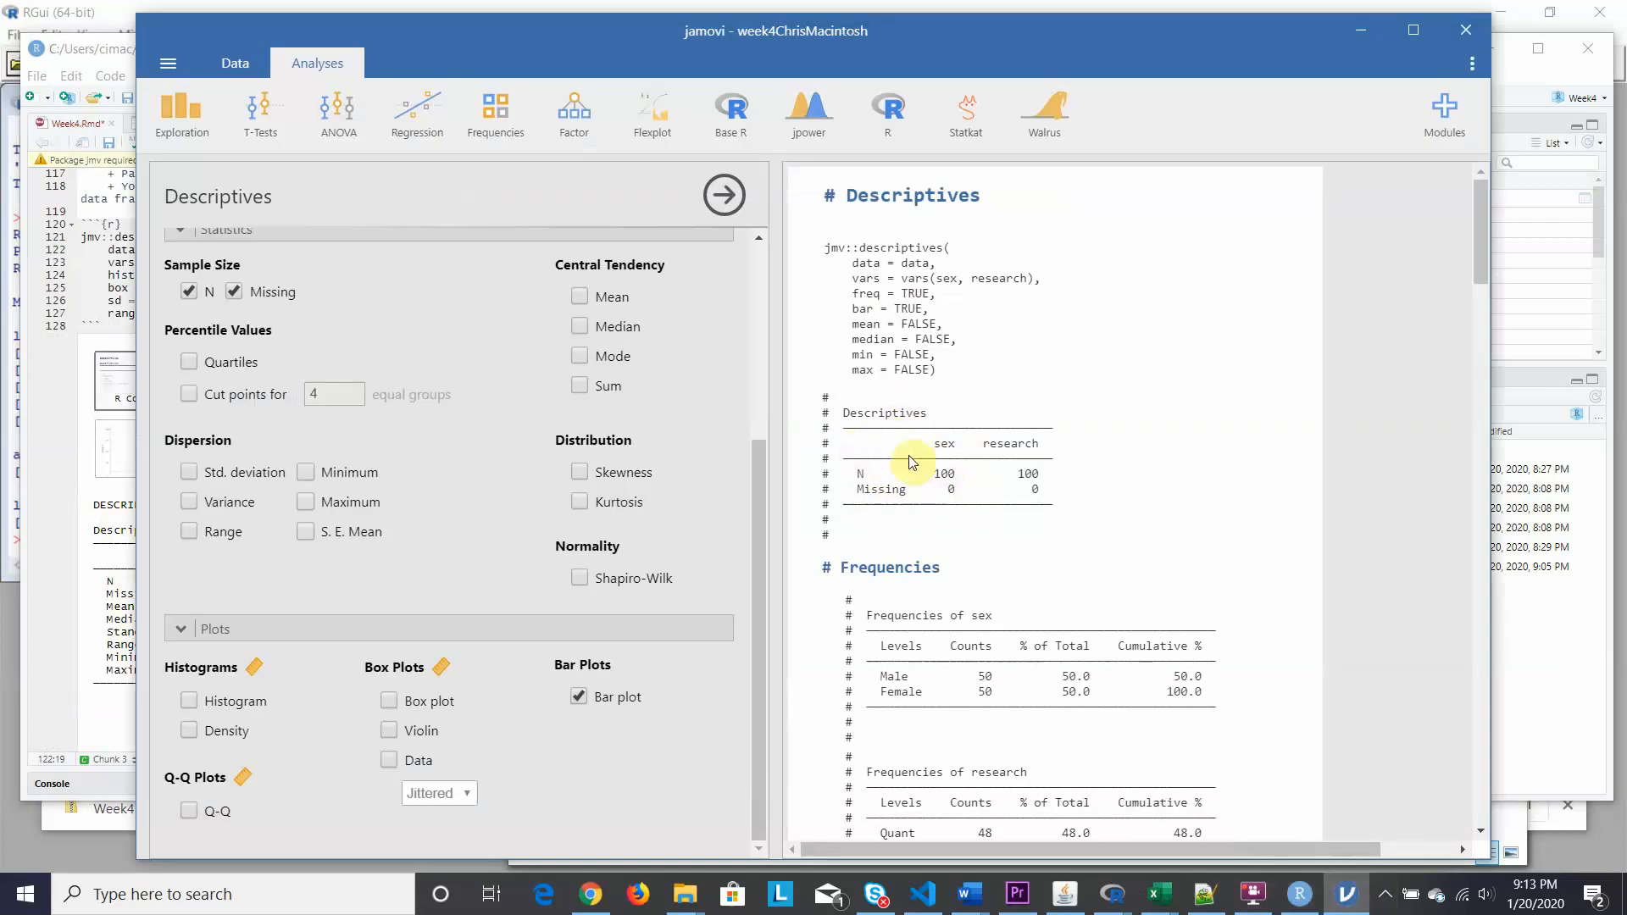
{"action": "left_click", "coordinate": [1299, 894]}
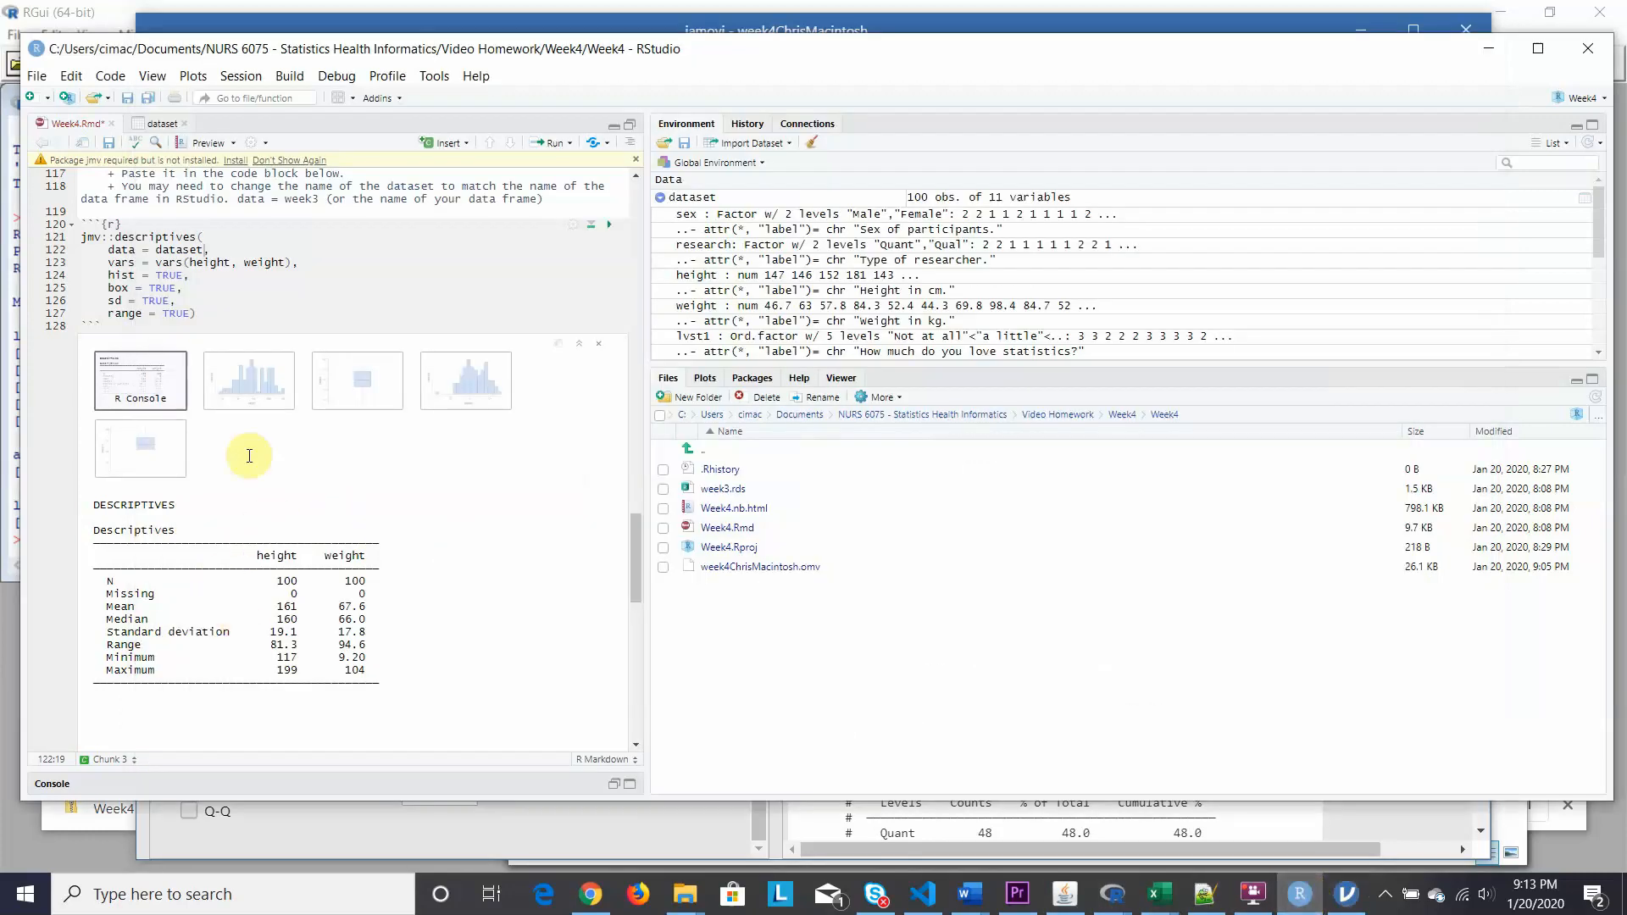
{"action": "left_click", "coordinate": [259, 395]}
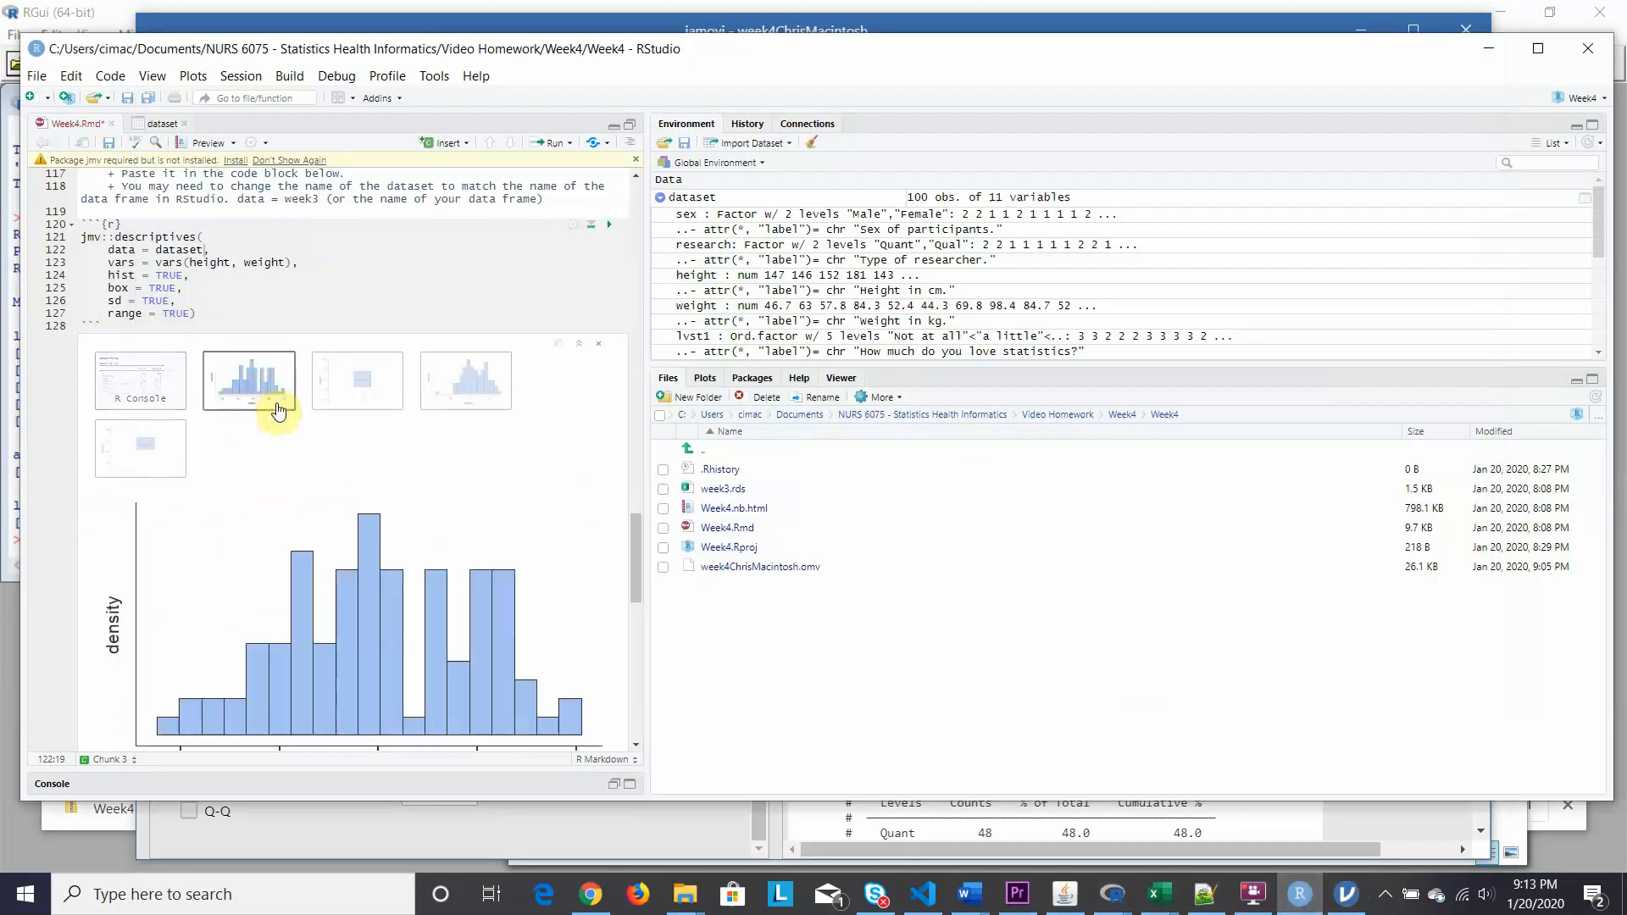
{"action": "left_click", "coordinate": [357, 402]}
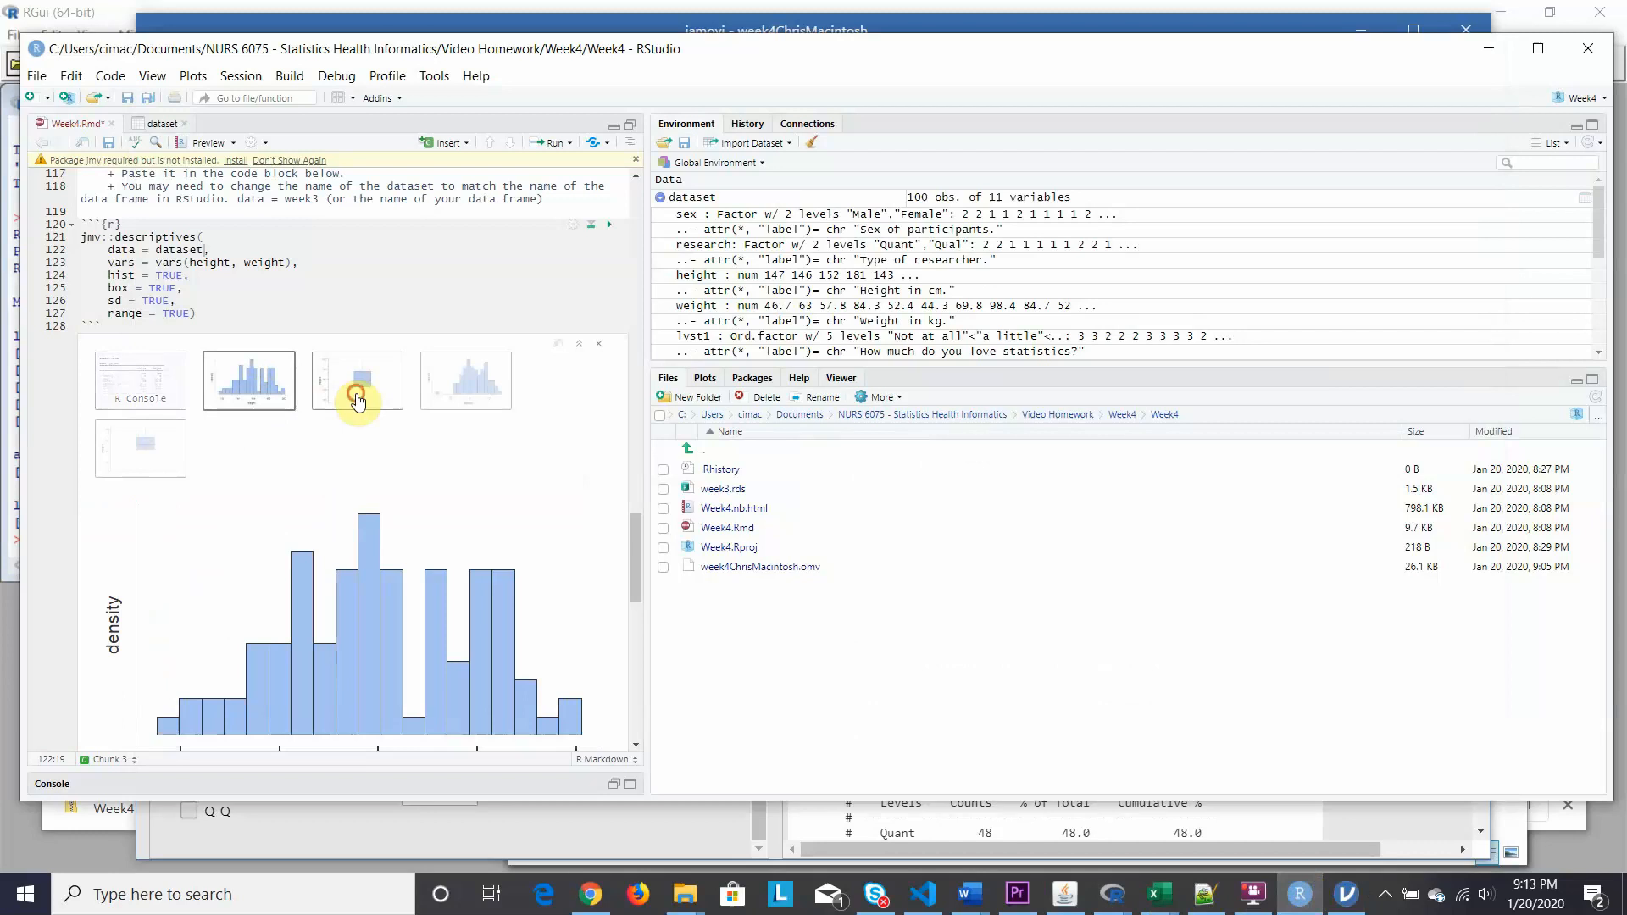
{"action": "left_click", "coordinate": [476, 399]}
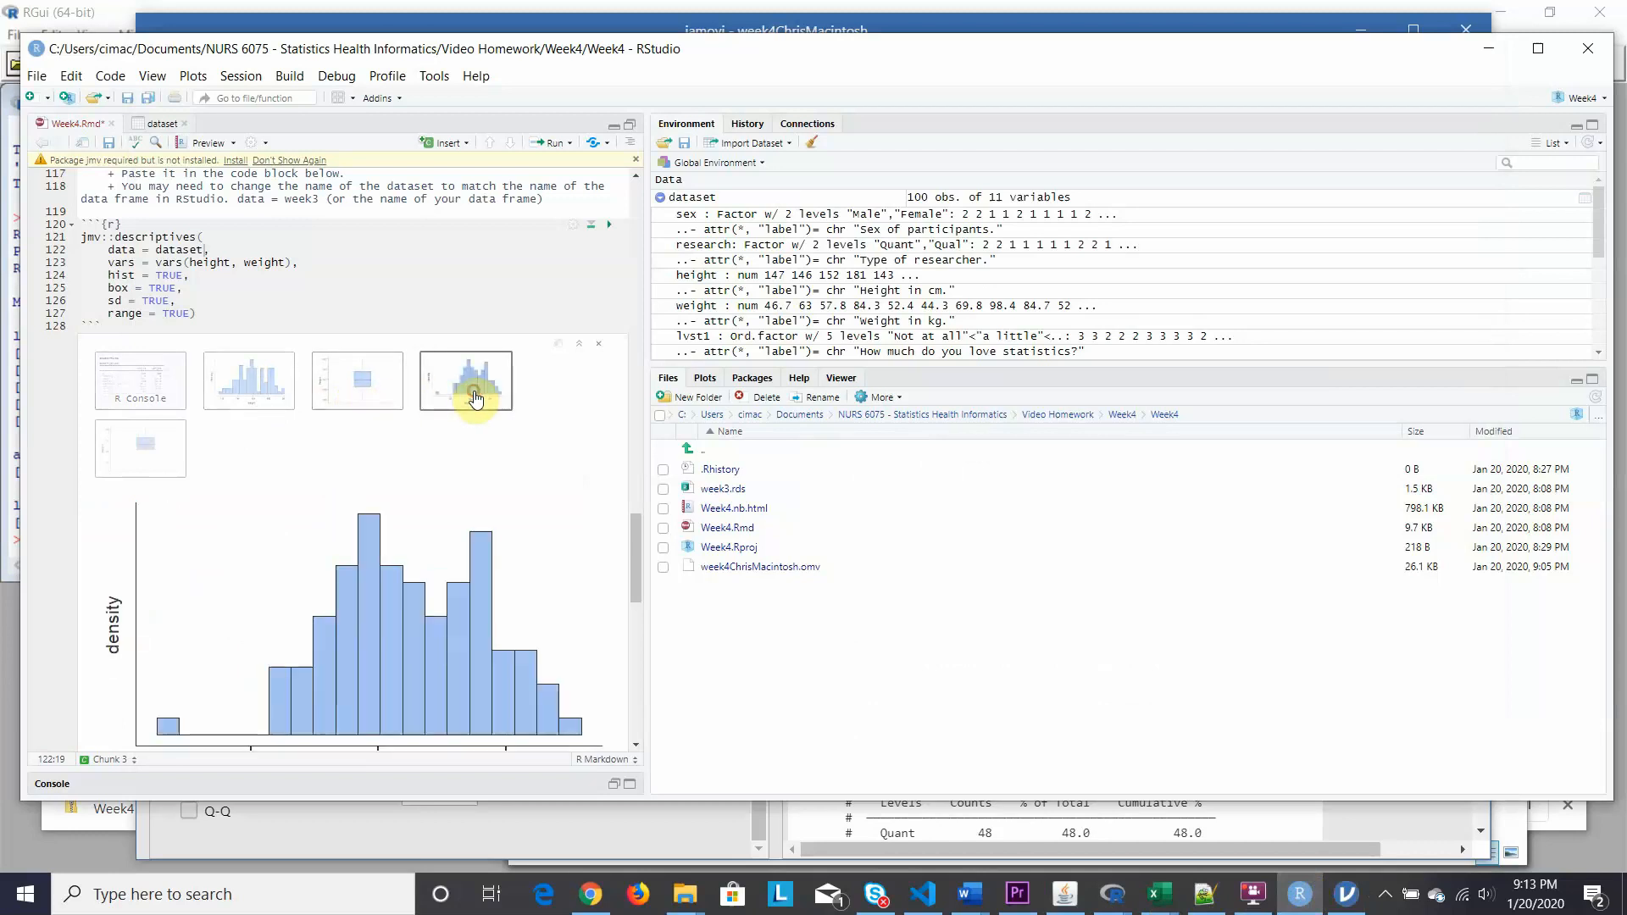
{"action": "left_click", "coordinate": [150, 460]}
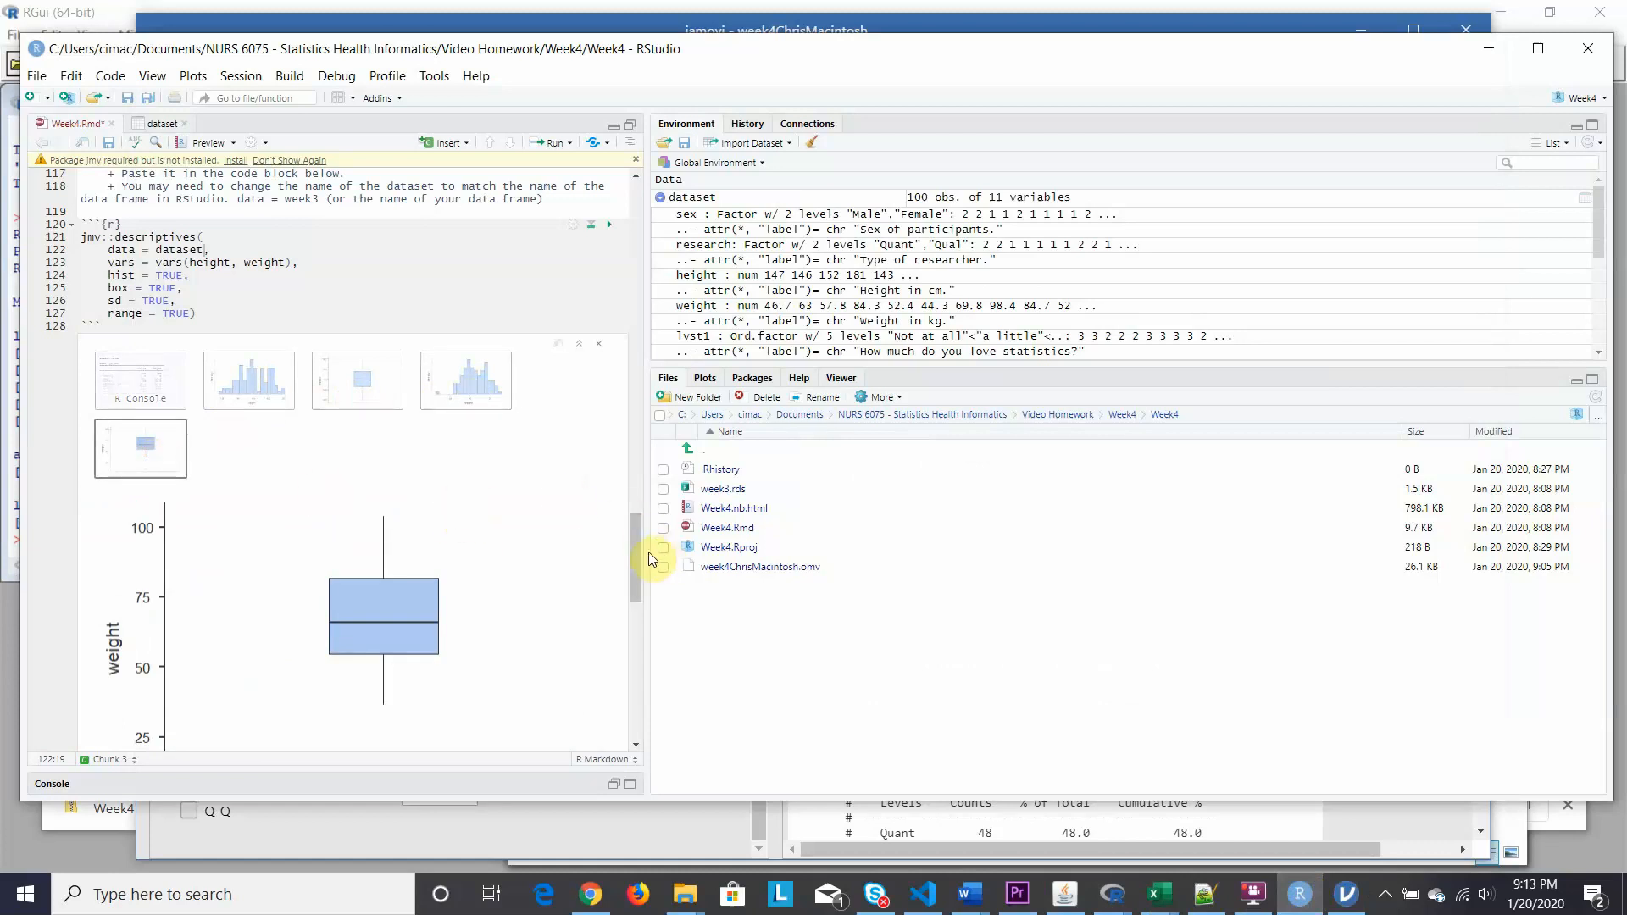
{"action": "mouse_move", "coordinate": [633, 546]}
{"action": "left_mouse_down"}
{"action": "mouse_move", "coordinate": [625, 582]}
{"action": "mouse_move", "coordinate": [632, 537]}
{"action": "left_mouse_up"}
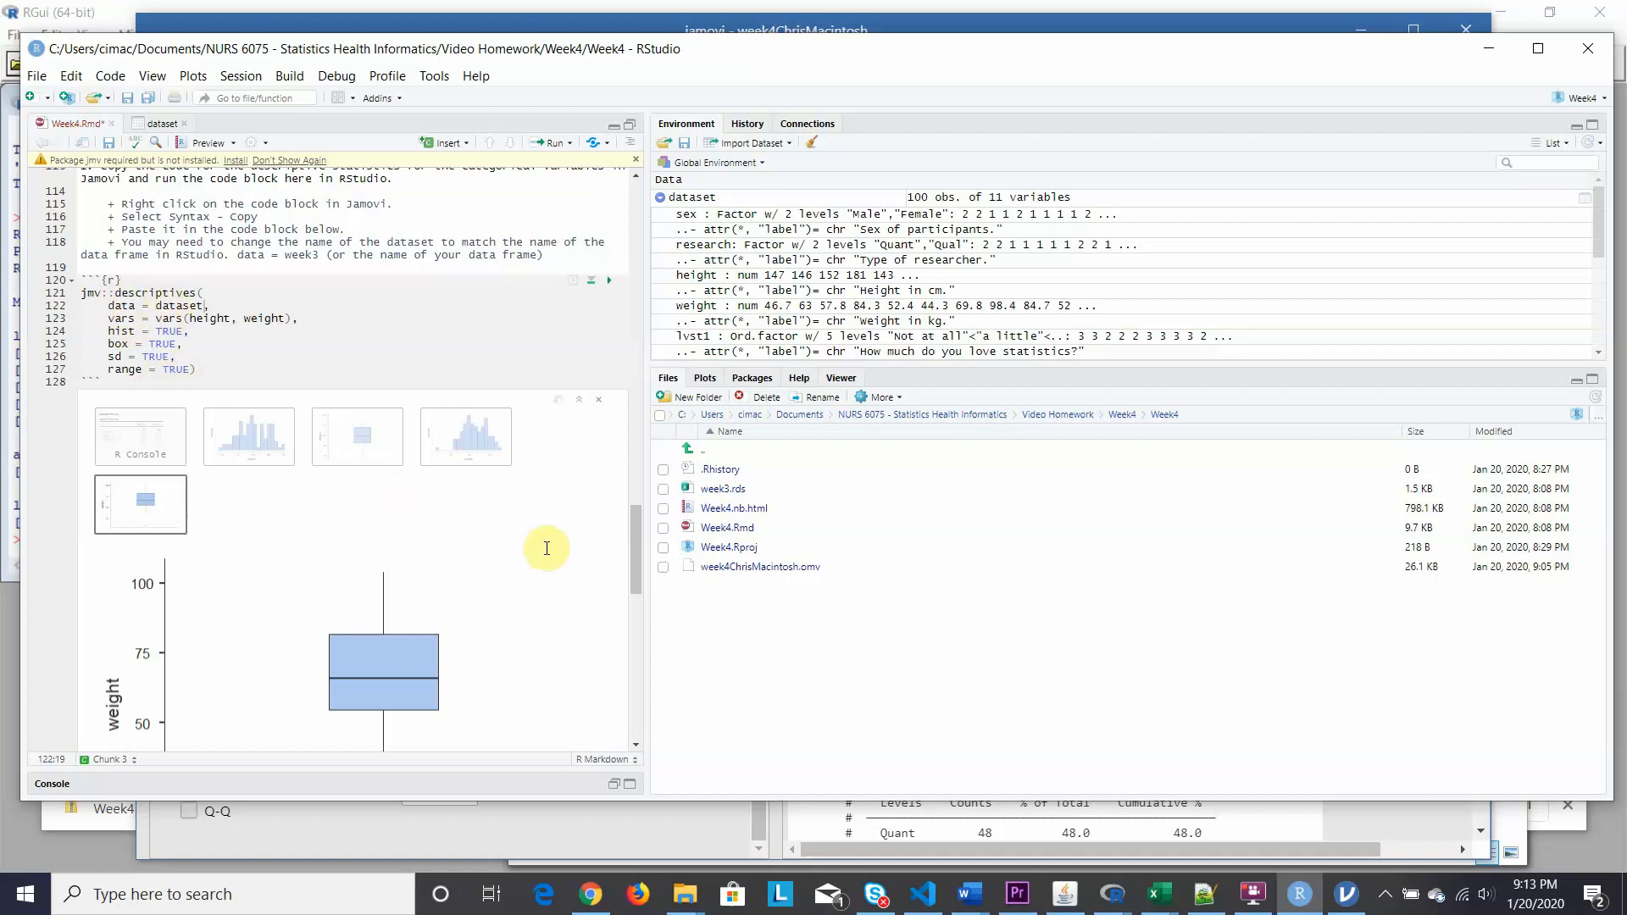
Change chunk 4's data from week3 to dataset and run it.
{"action": "left_click_drag", "start_coordinate": [638, 532], "coordinate": [633, 634]}
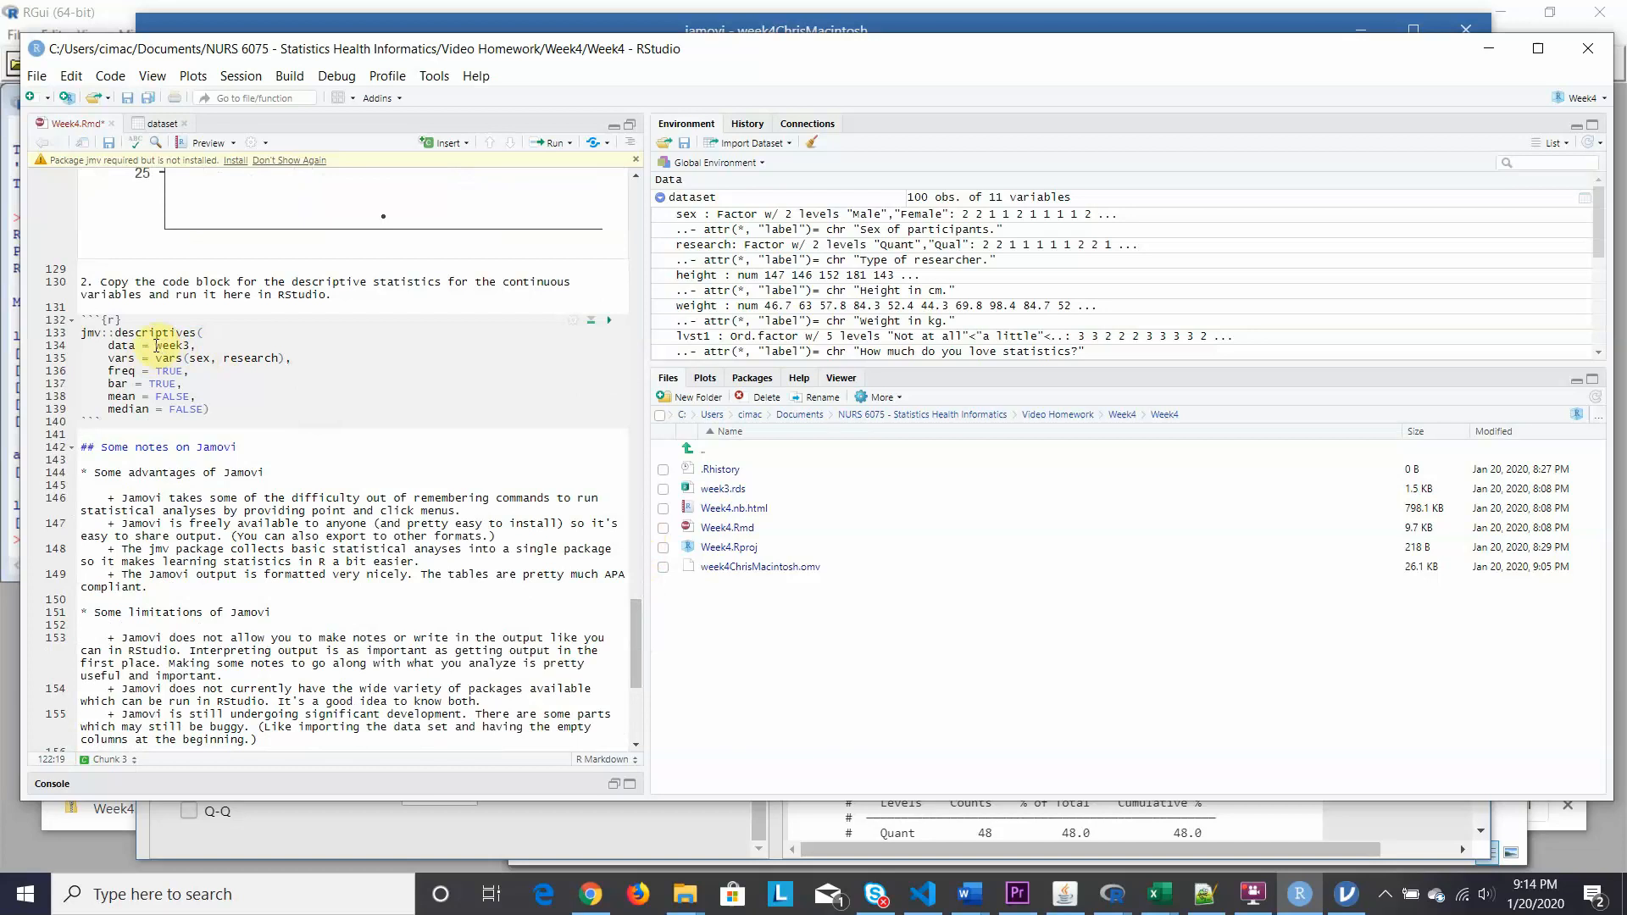
{"action": "left_click_drag", "start_coordinate": [156, 346], "coordinate": [183, 346]}
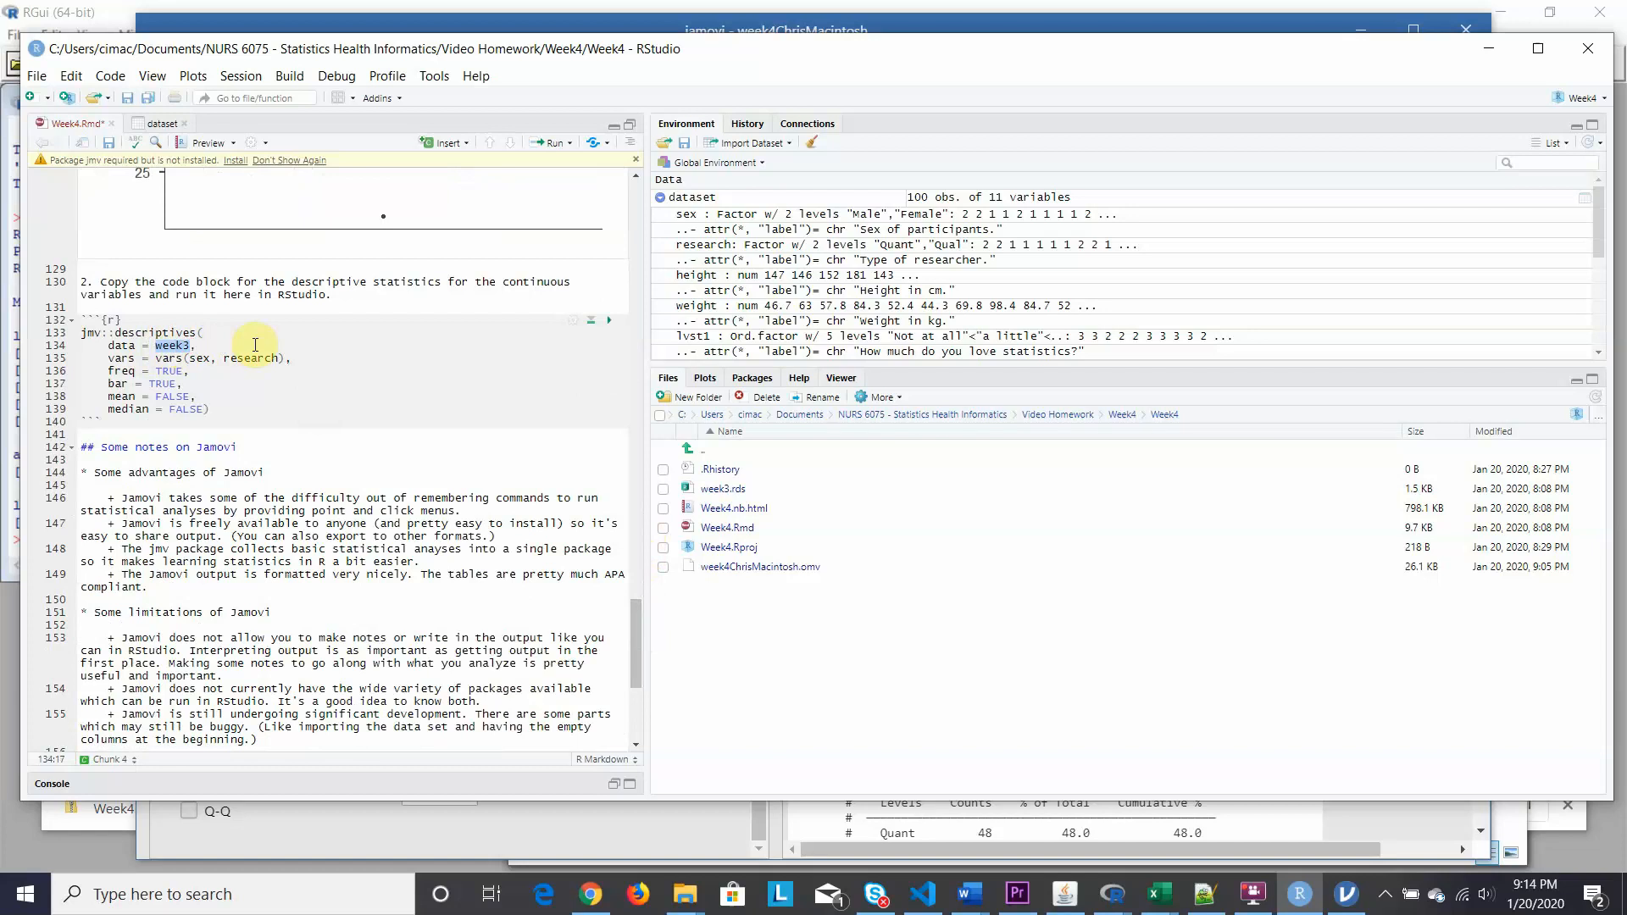
{"action": "type", "text": "dataset"}
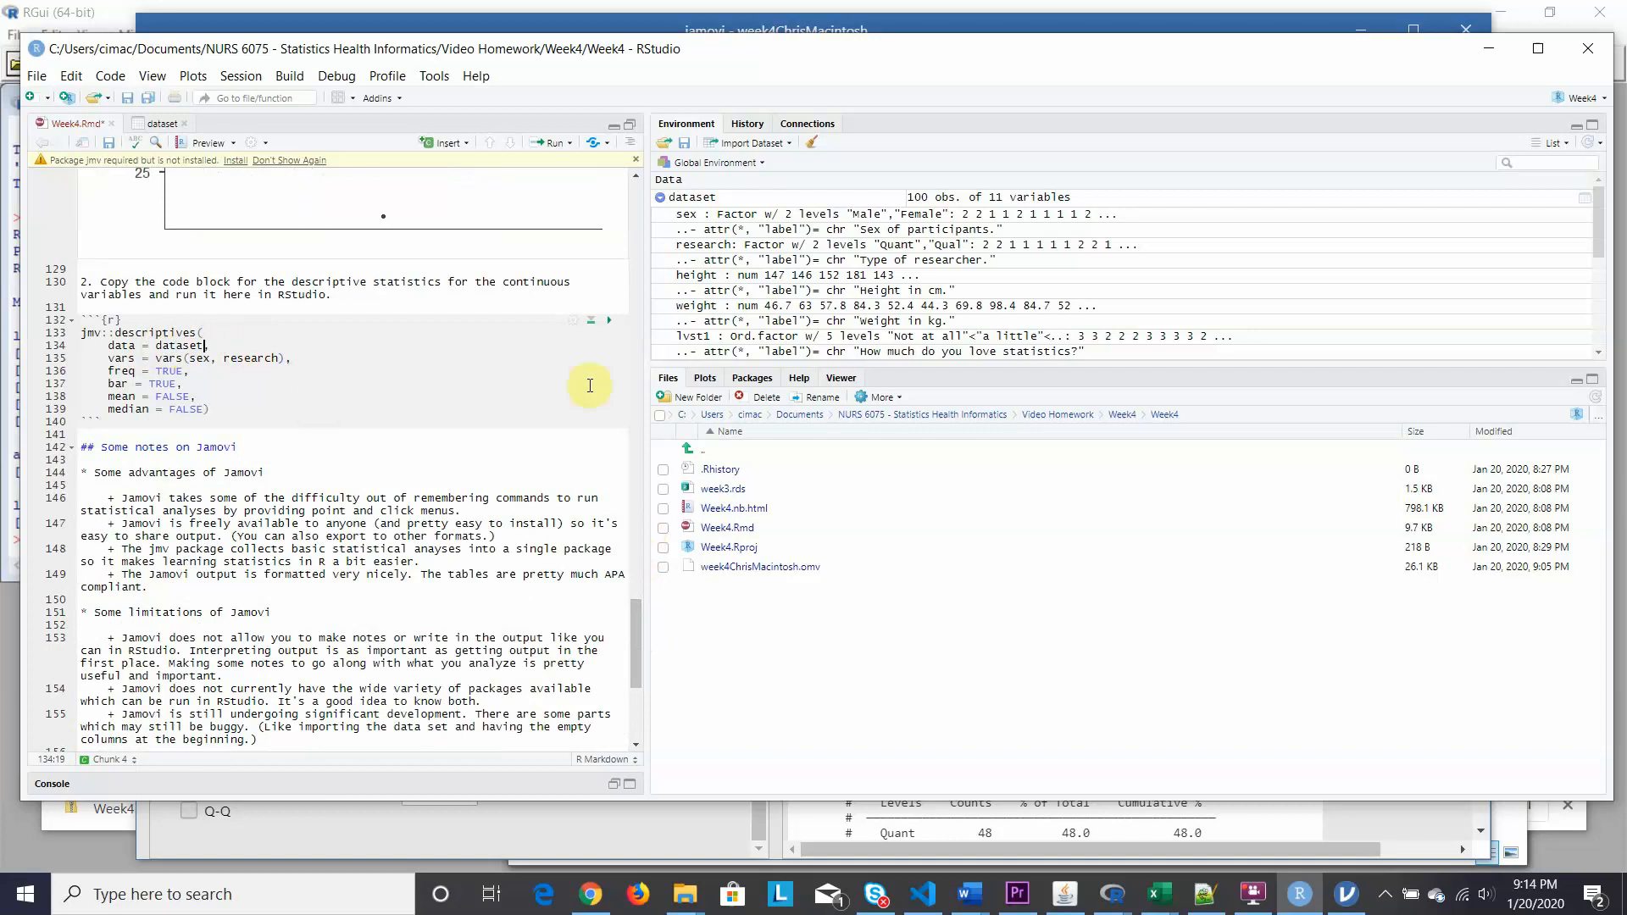
{"action": "left_click", "coordinate": [609, 320]}
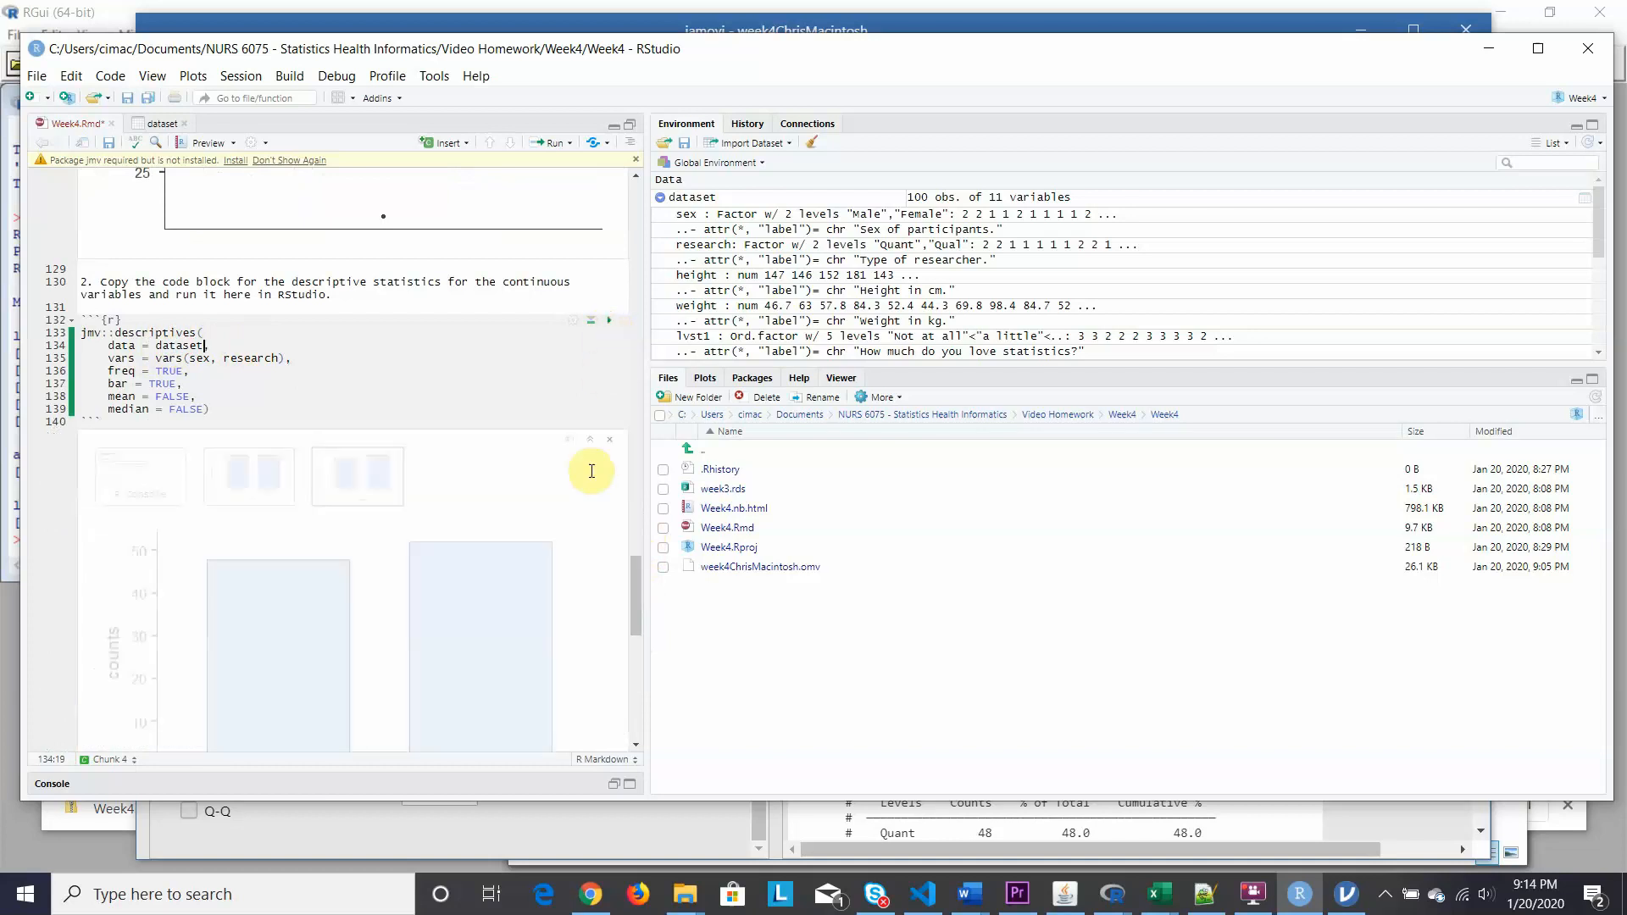
View chunk 4's frequency tables and the sex and Quant/Qual research bar charts.
{"action": "left_click", "coordinate": [150, 382]}
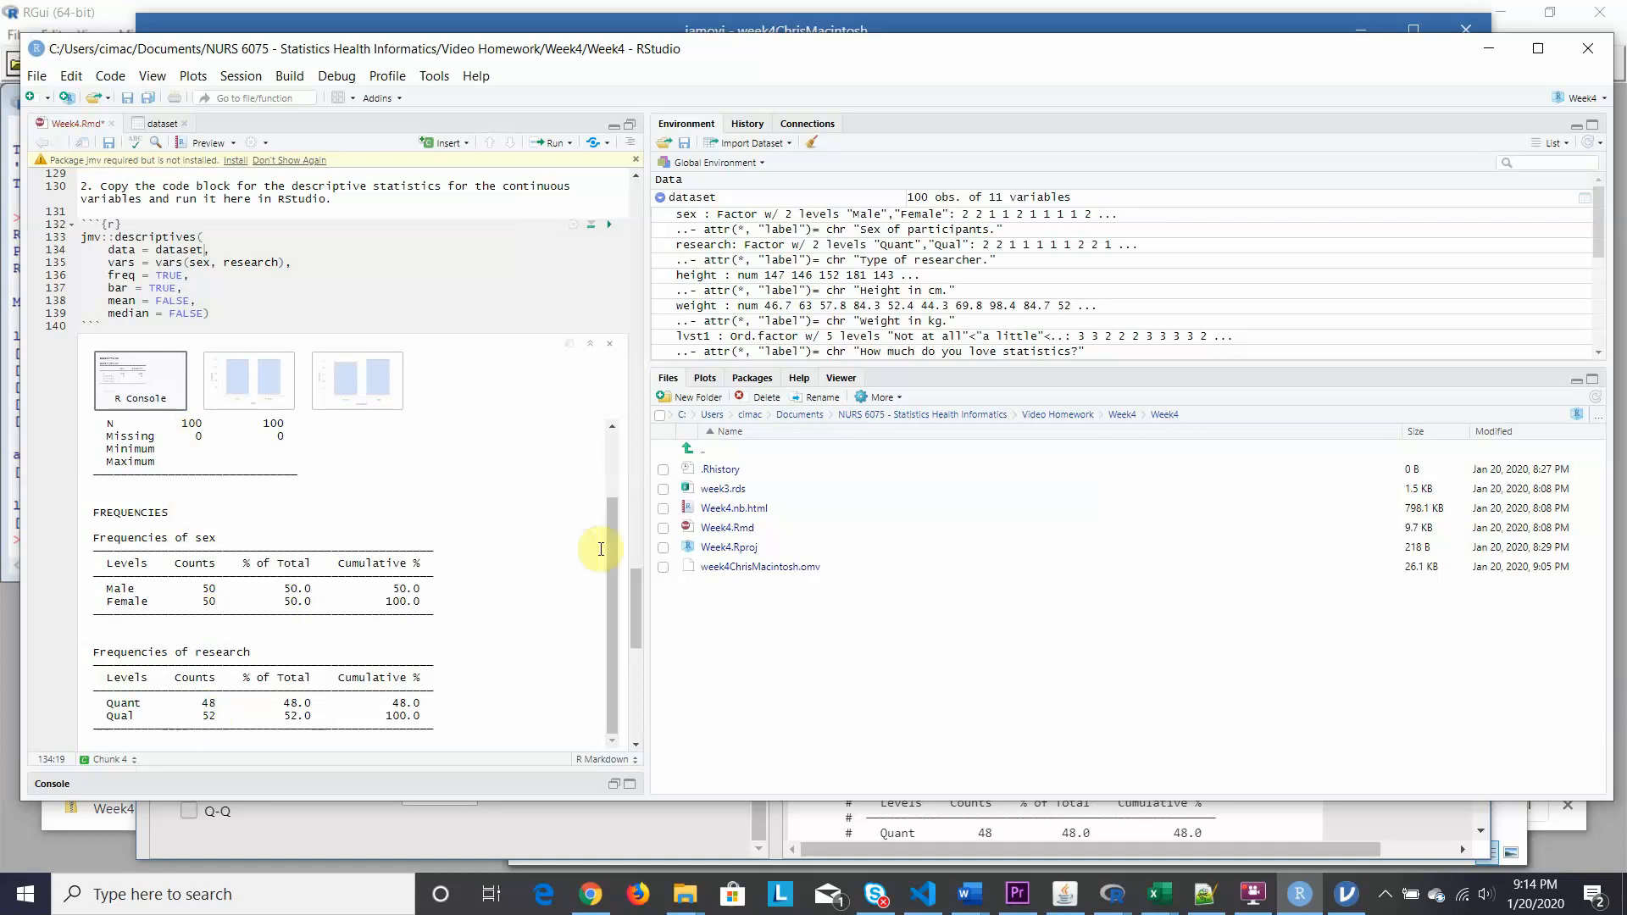
{"action": "left_click_drag", "start_coordinate": [609, 546], "coordinate": [610, 476]}
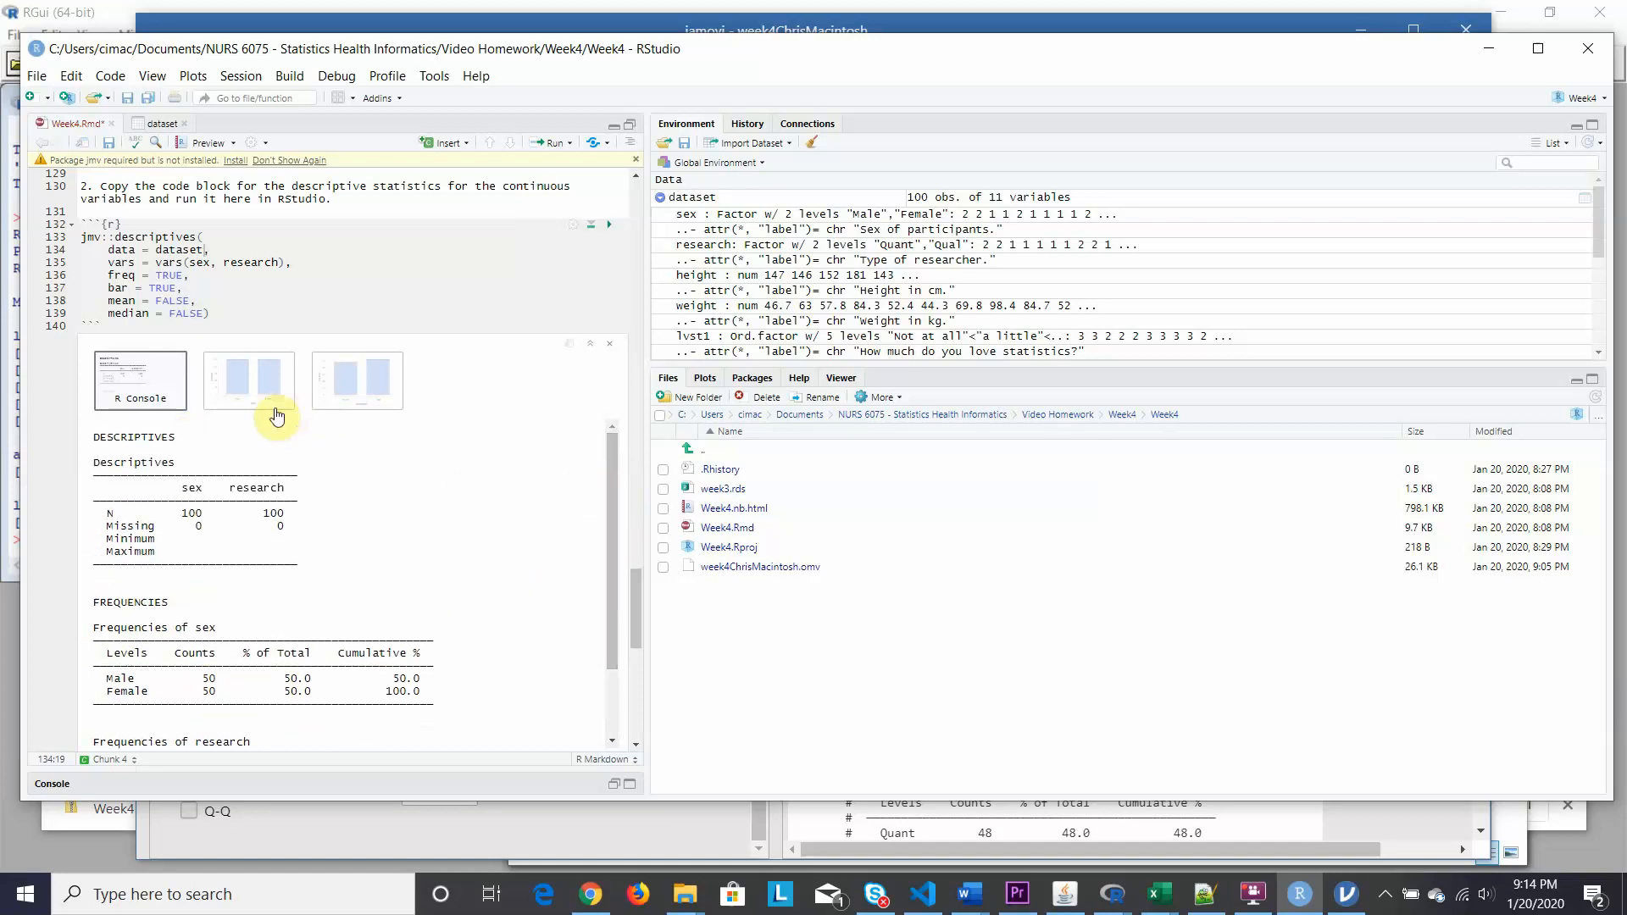
{"action": "left_click", "coordinate": [238, 390]}
{"action": "left_click", "coordinate": [354, 381]}
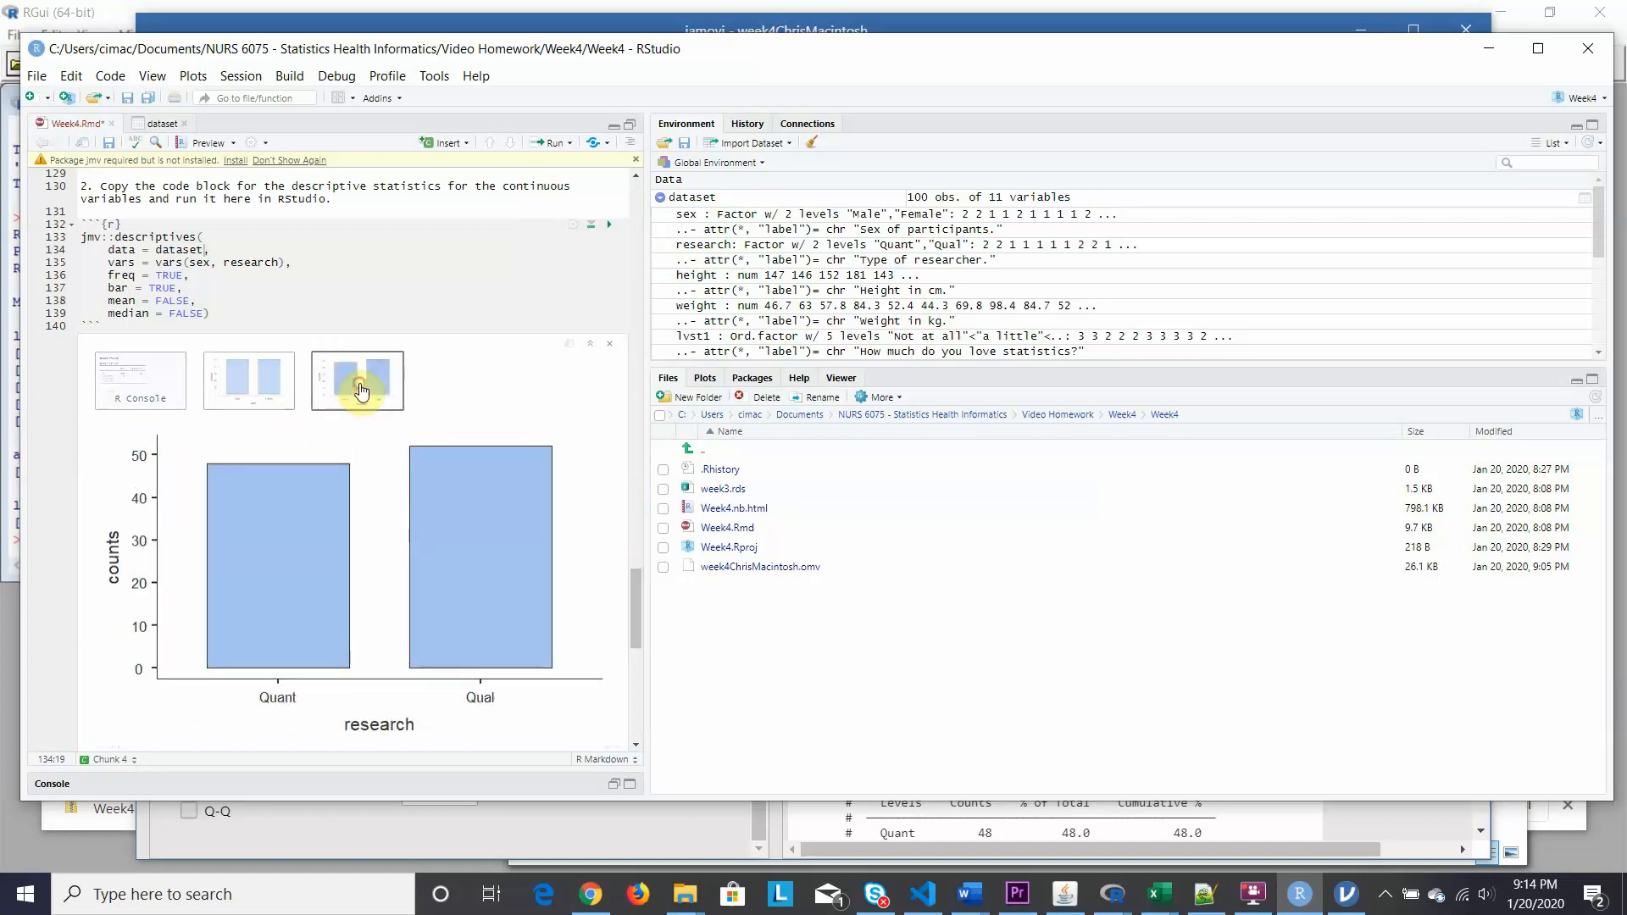
{"action": "mouse_move", "coordinate": [635, 606]}
{"action": "left_mouse_down"}
{"action": "mouse_move", "coordinate": [631, 644]}
{"action": "mouse_move", "coordinate": [640, 612]}
{"action": "left_mouse_up"}
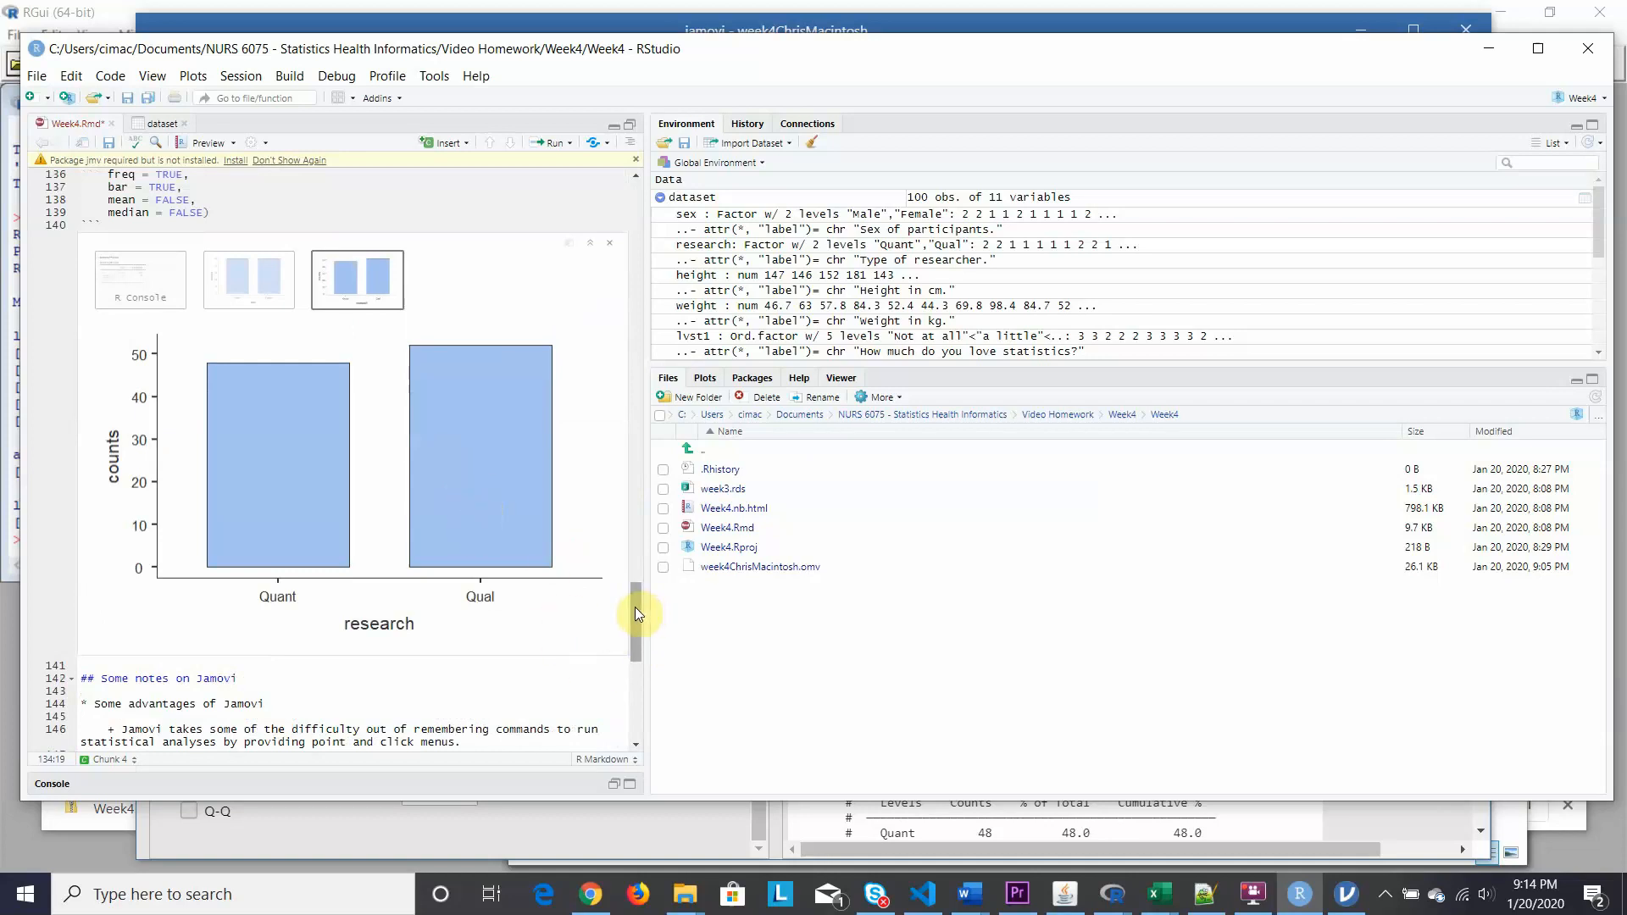
{"action": "left_click_drag", "start_coordinate": [636, 607], "coordinate": [639, 655]}
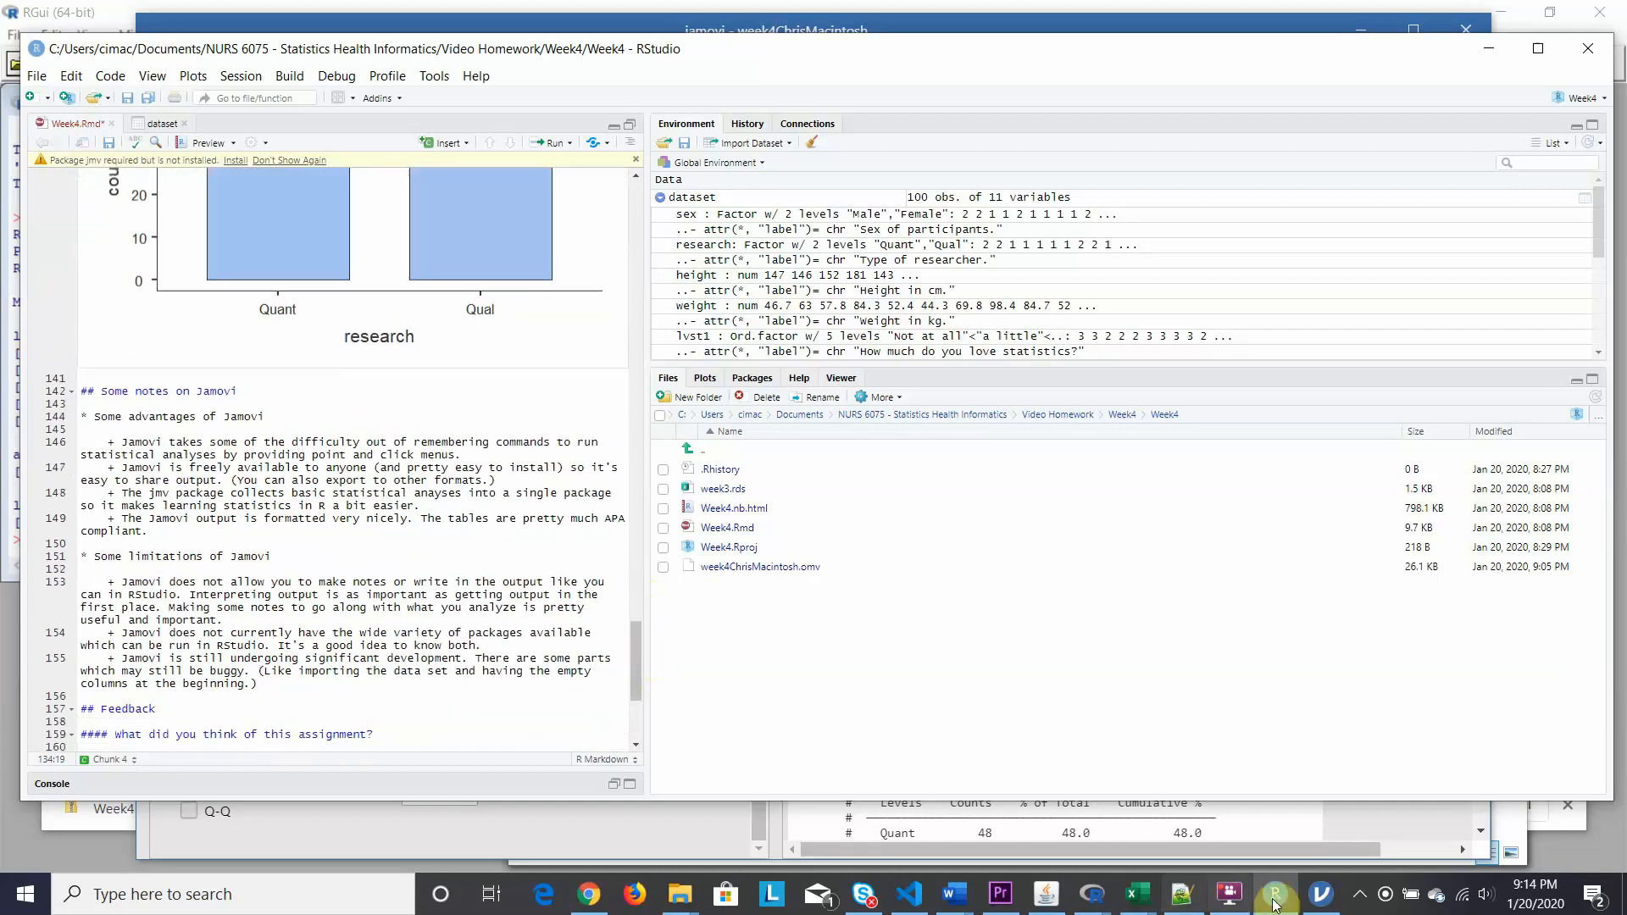
Switch between jamovi and RStudio, then scroll jamovi's sex and research Descriptives results and options.
{"action": "left_click", "coordinate": [1336, 873]}
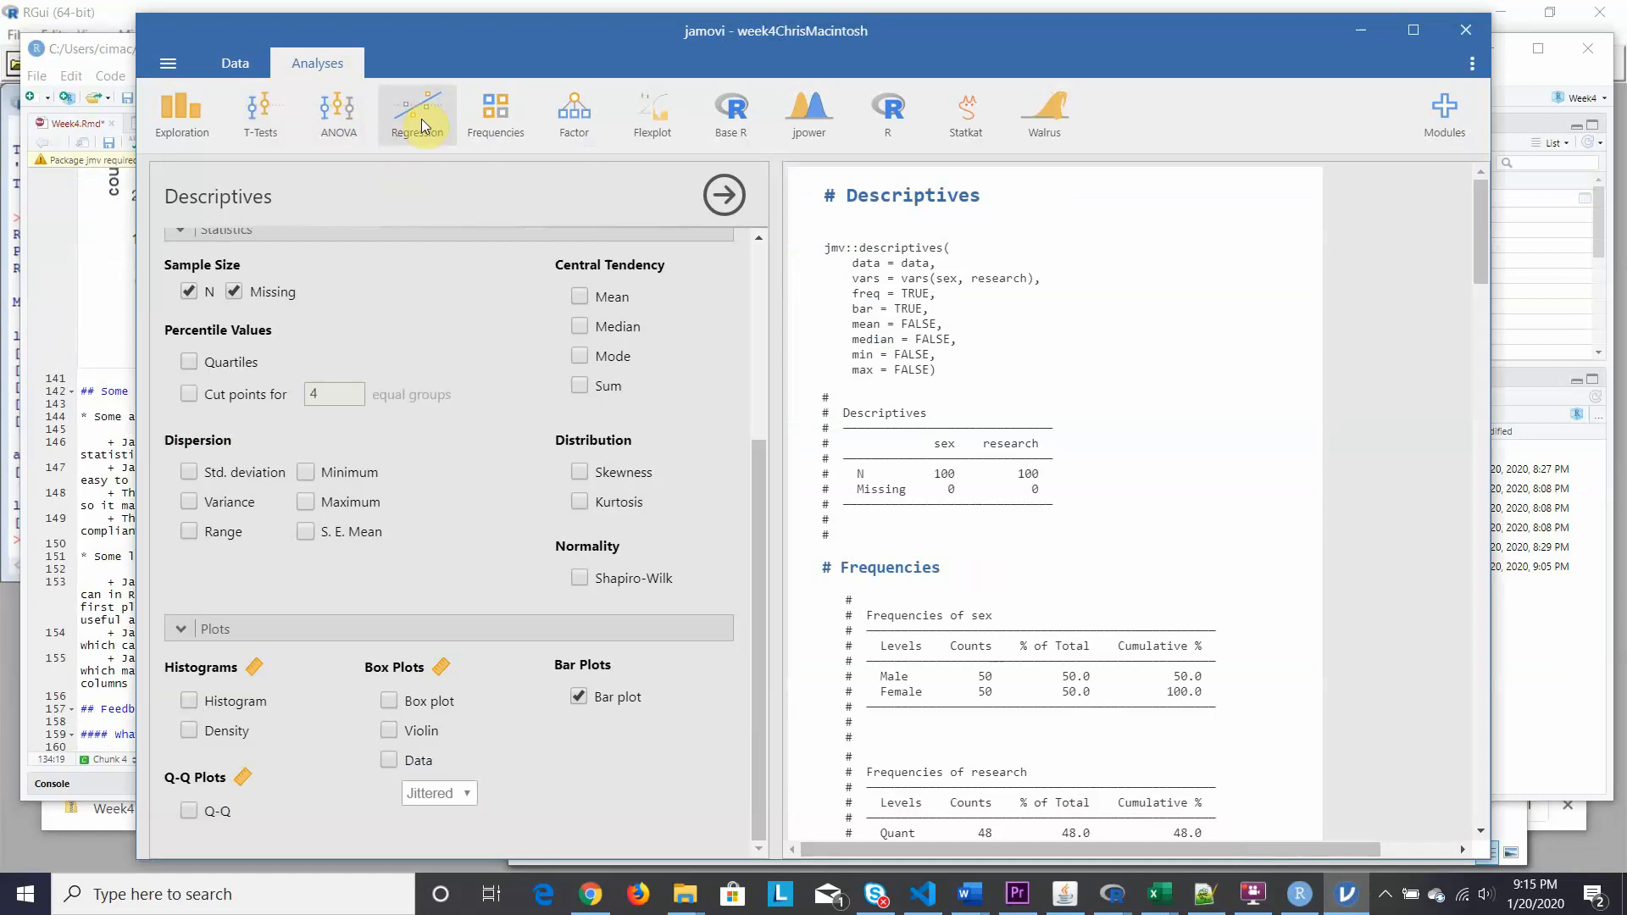
{"action": "left_click", "coordinate": [44, 224]}
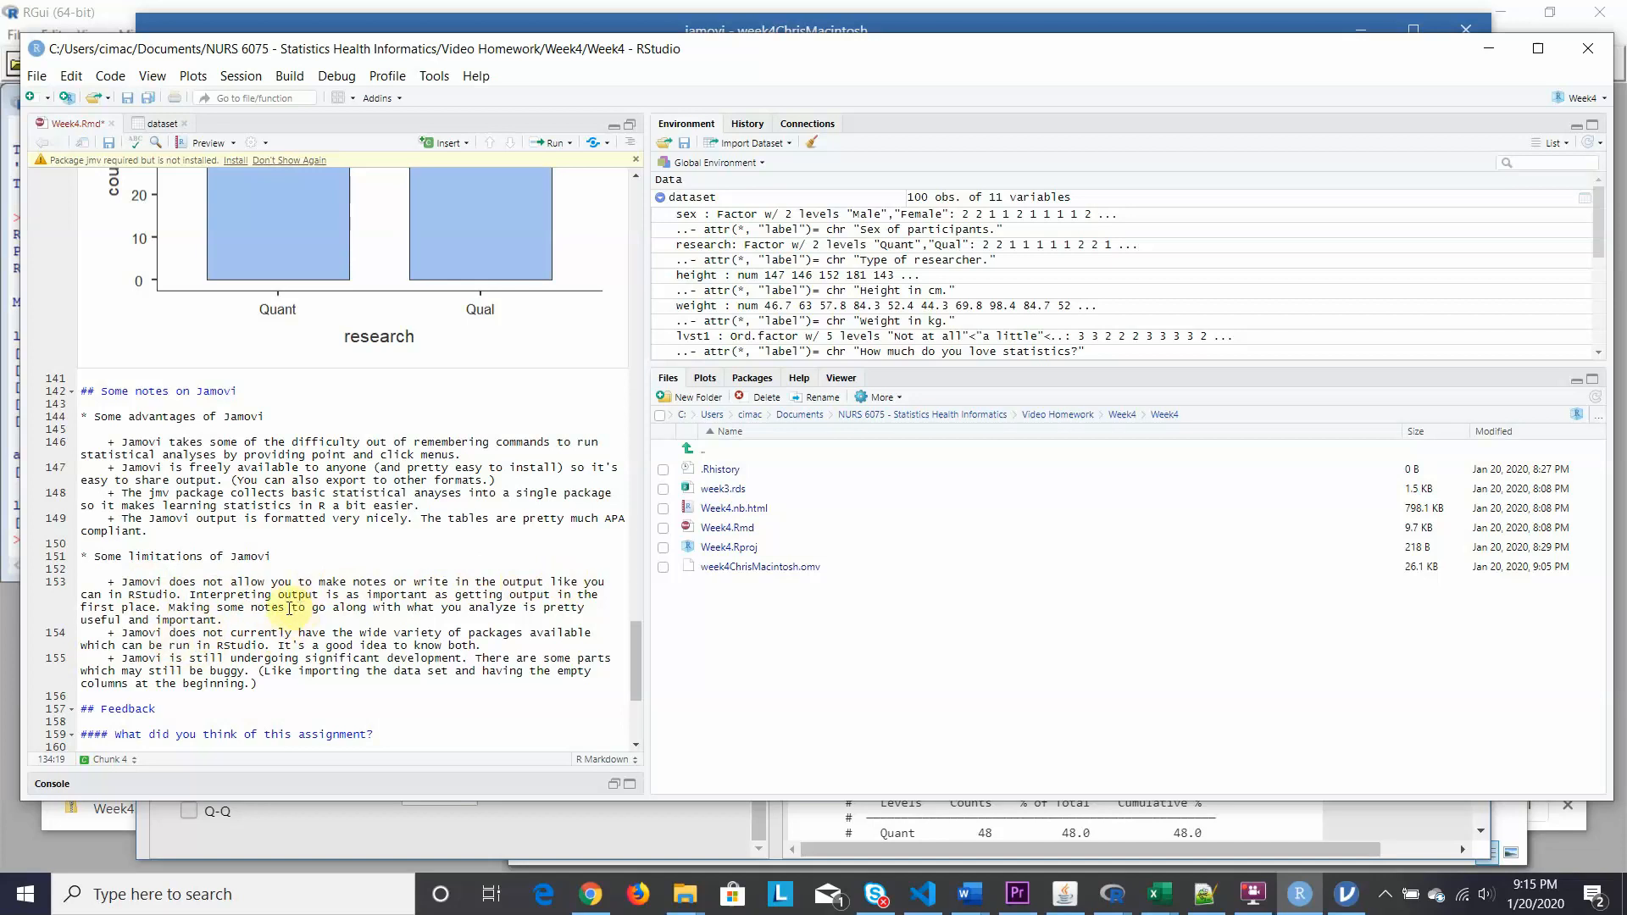
{"action": "left_click", "coordinate": [1349, 895]}
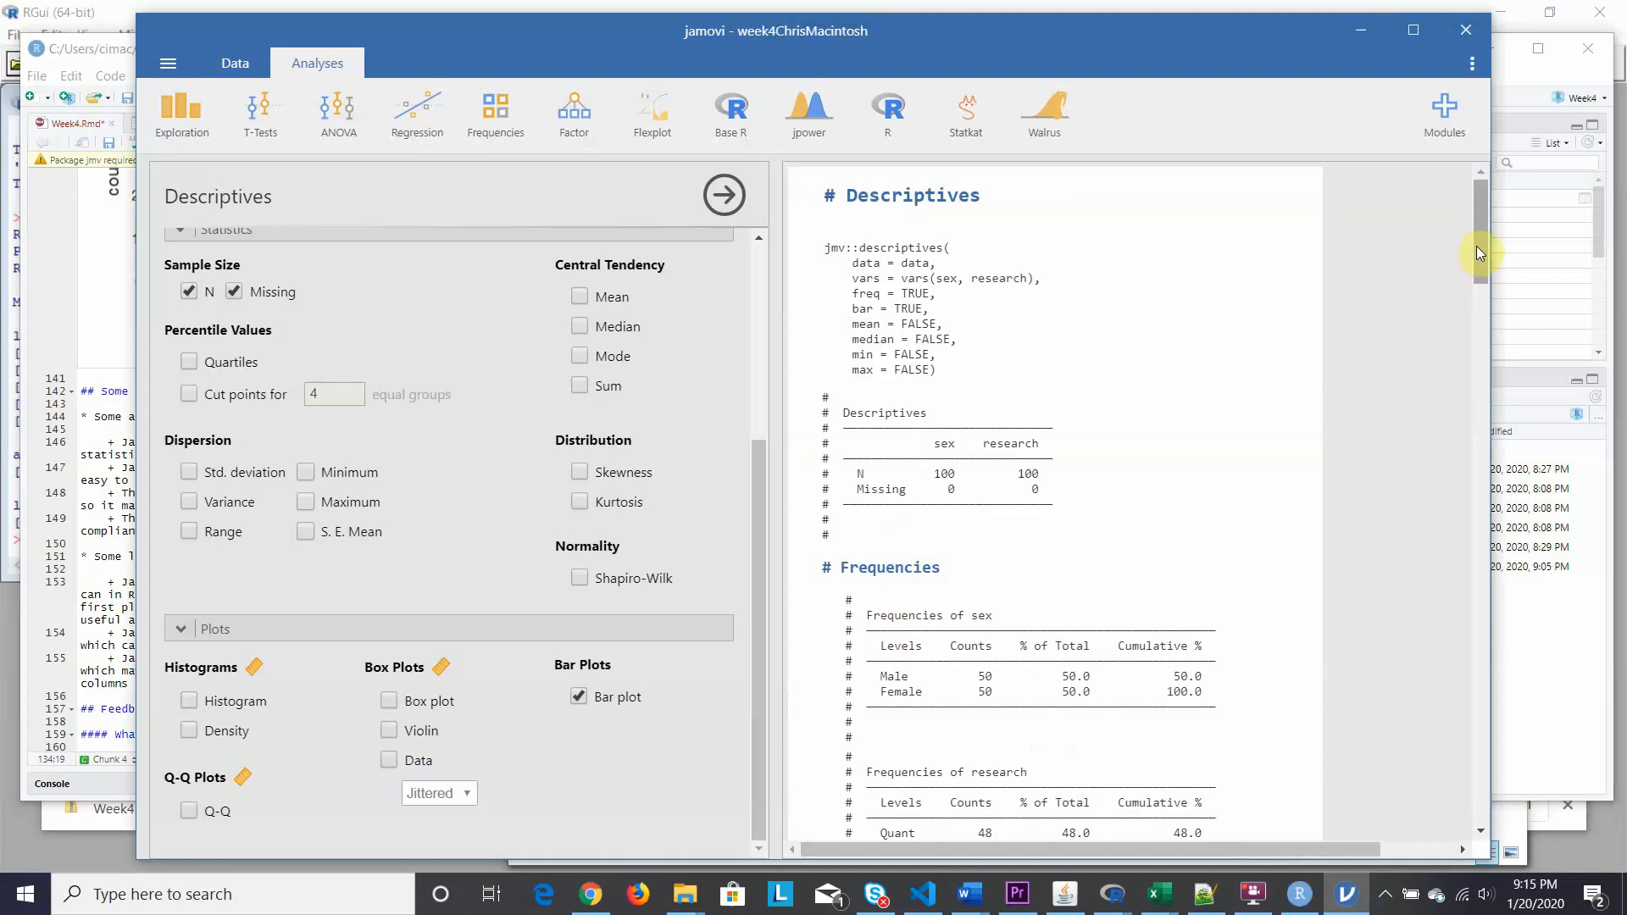
{"action": "left_click_drag", "start_coordinate": [1483, 242], "coordinate": [1483, 307]}
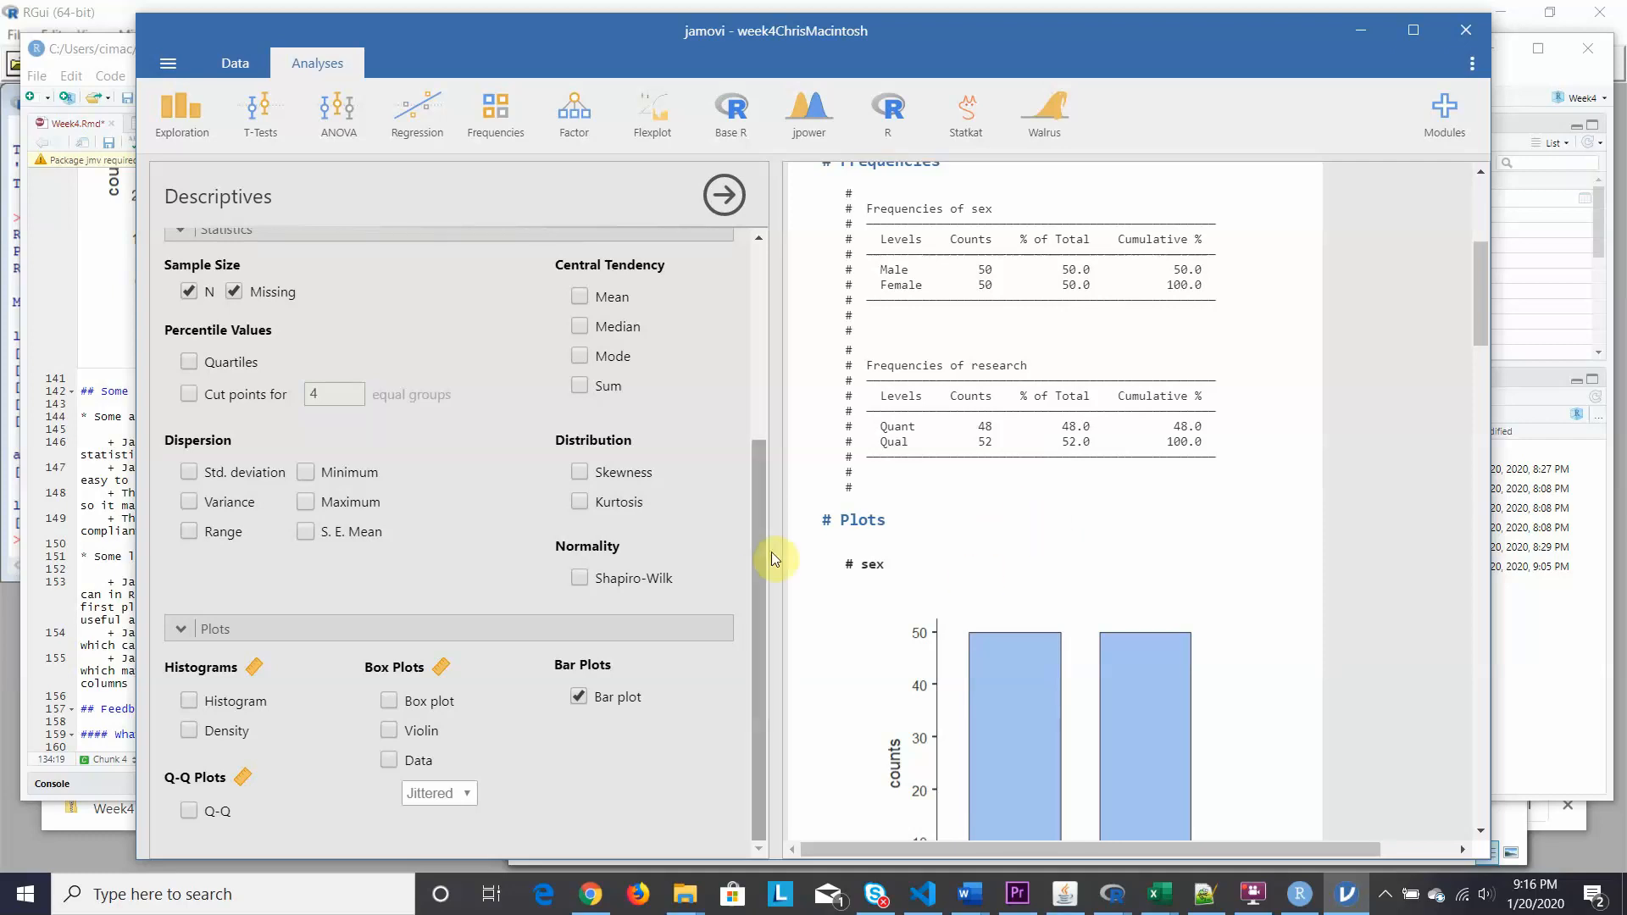
{"action": "left_click_drag", "start_coordinate": [755, 513], "coordinate": [763, 317]}
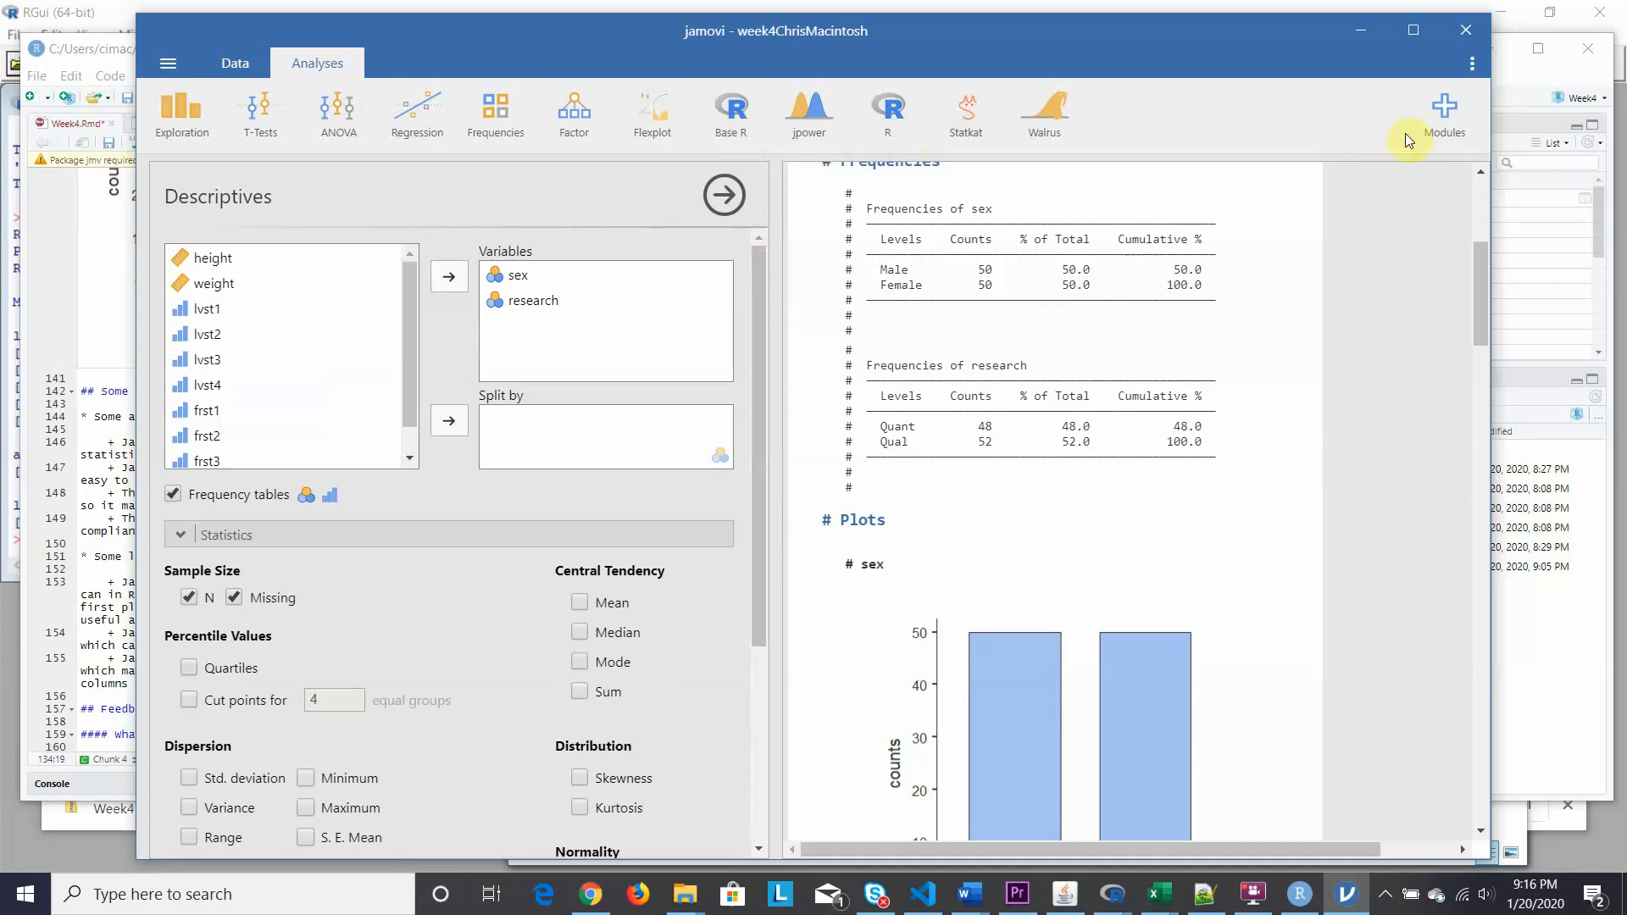
Browse the jamovi library from Modules, close it, and open the R analyses menu.
{"action": "left_click", "coordinate": [1453, 105]}
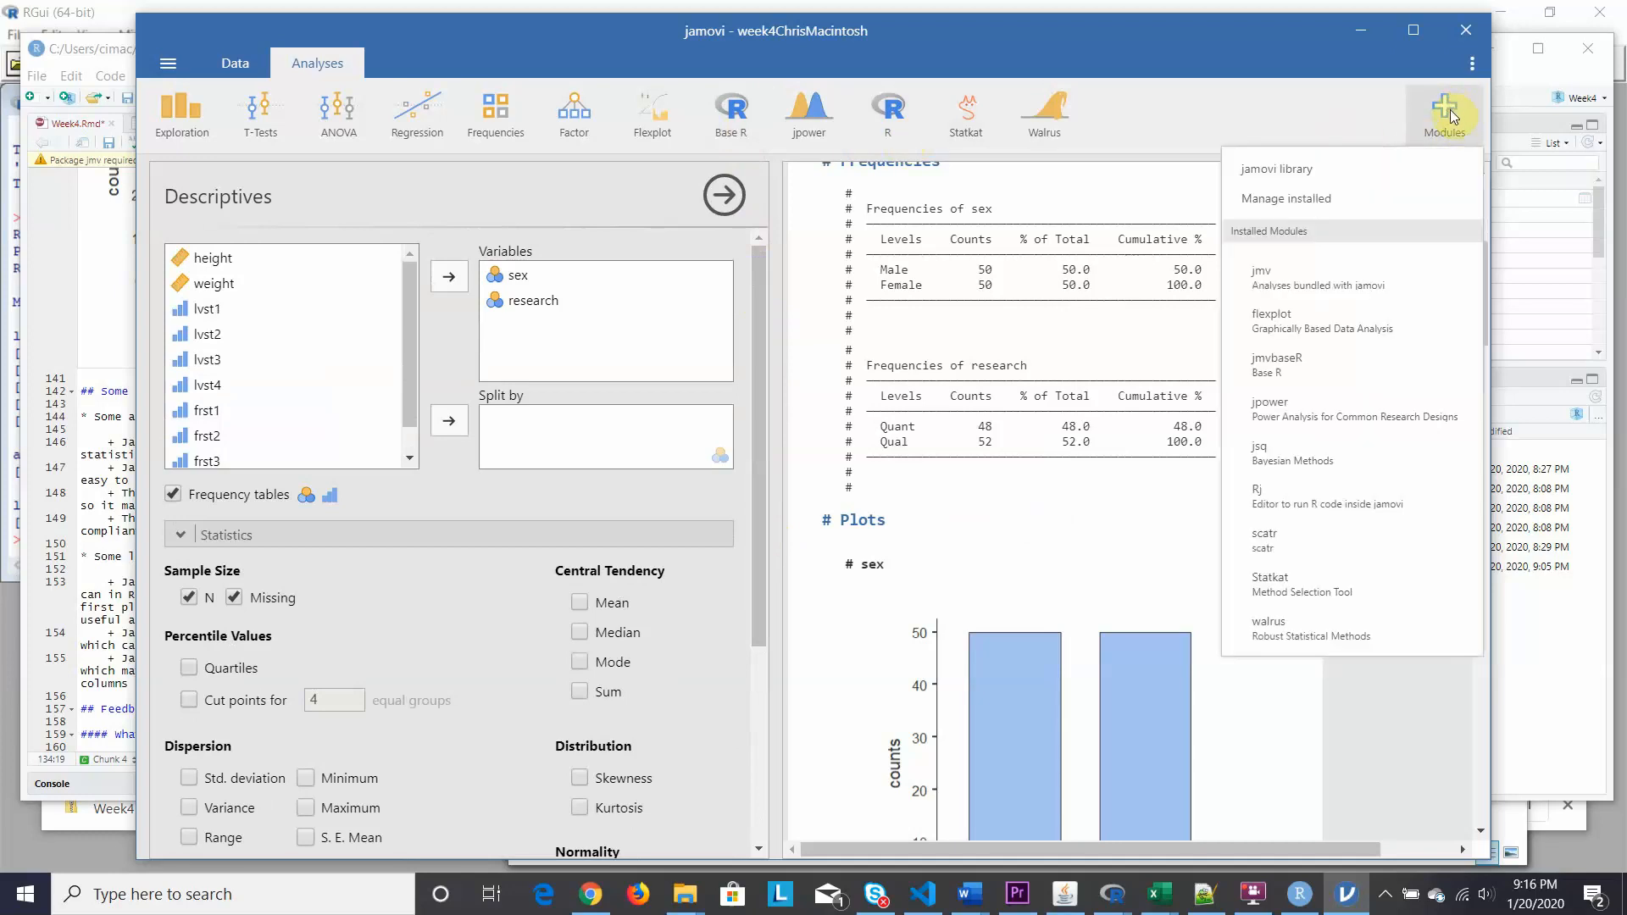
{"action": "left_click", "coordinate": [1312, 166]}
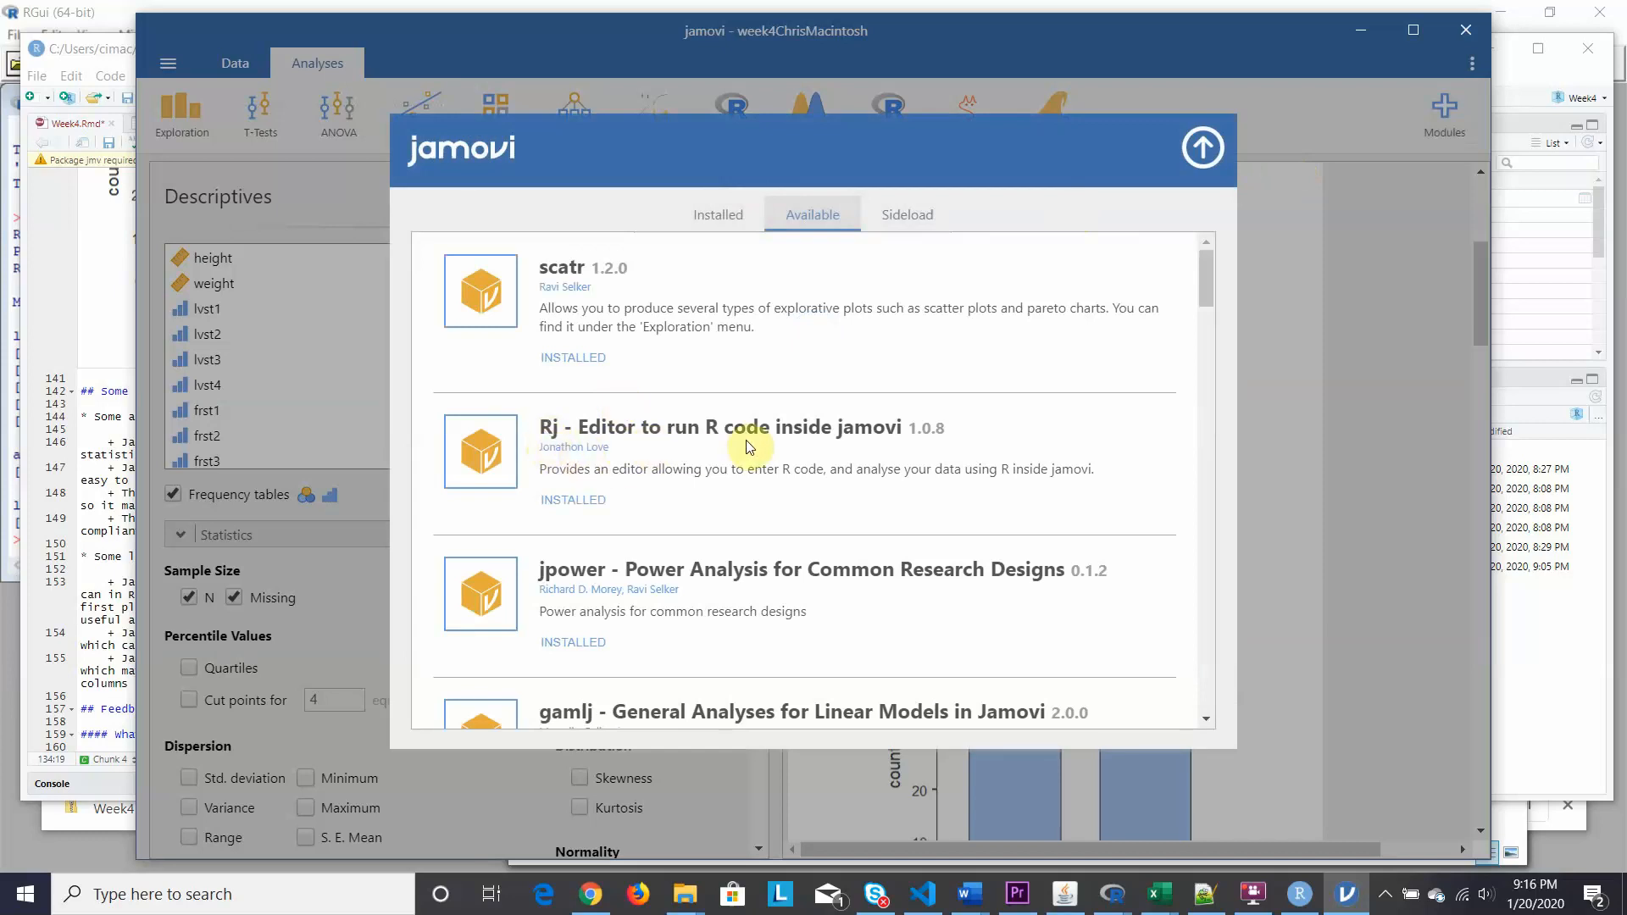
{"action": "left_click", "coordinate": [1201, 150]}
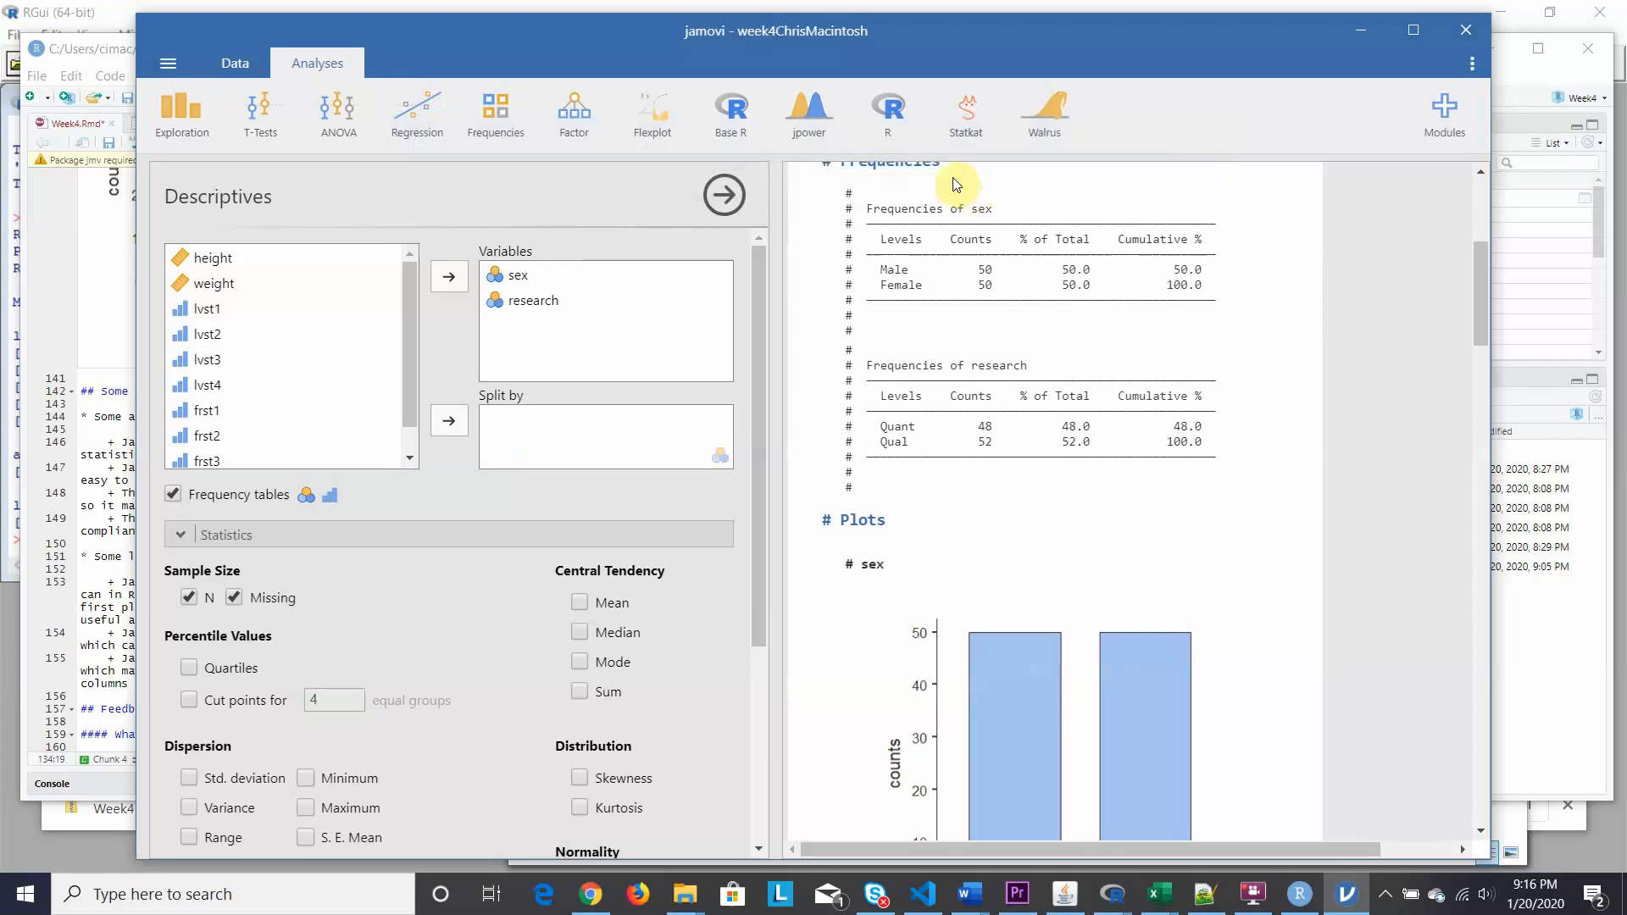
{"action": "left_click", "coordinate": [892, 130]}
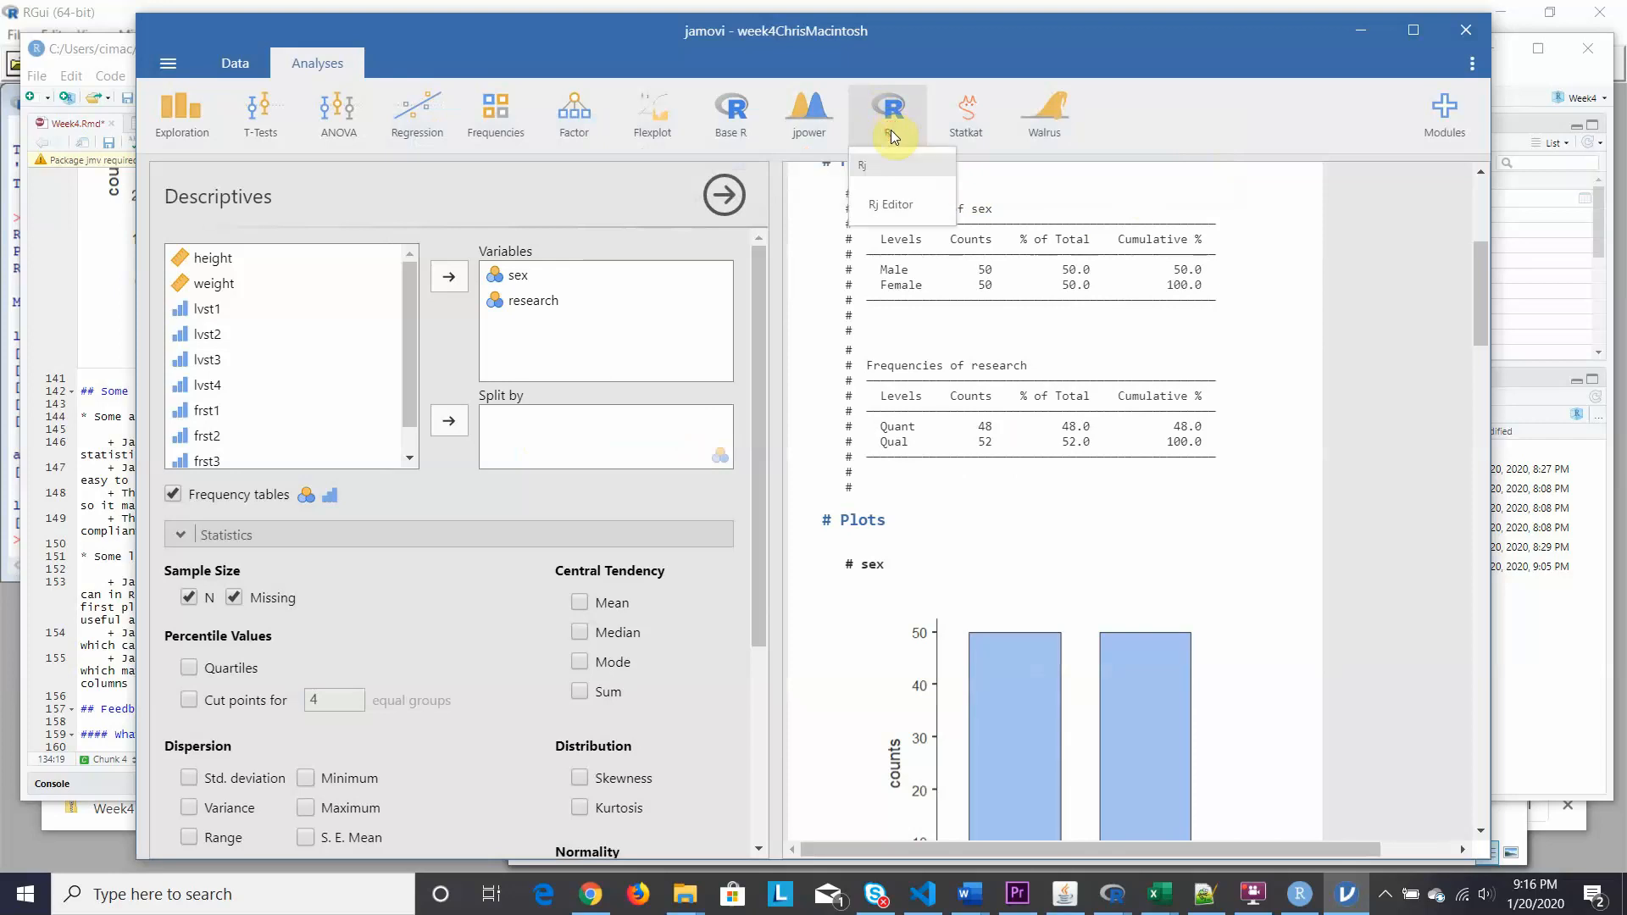
Add an Rj Editor showing code and output, run '# Make a comment.', then close it.
{"action": "left_click", "coordinate": [882, 211]}
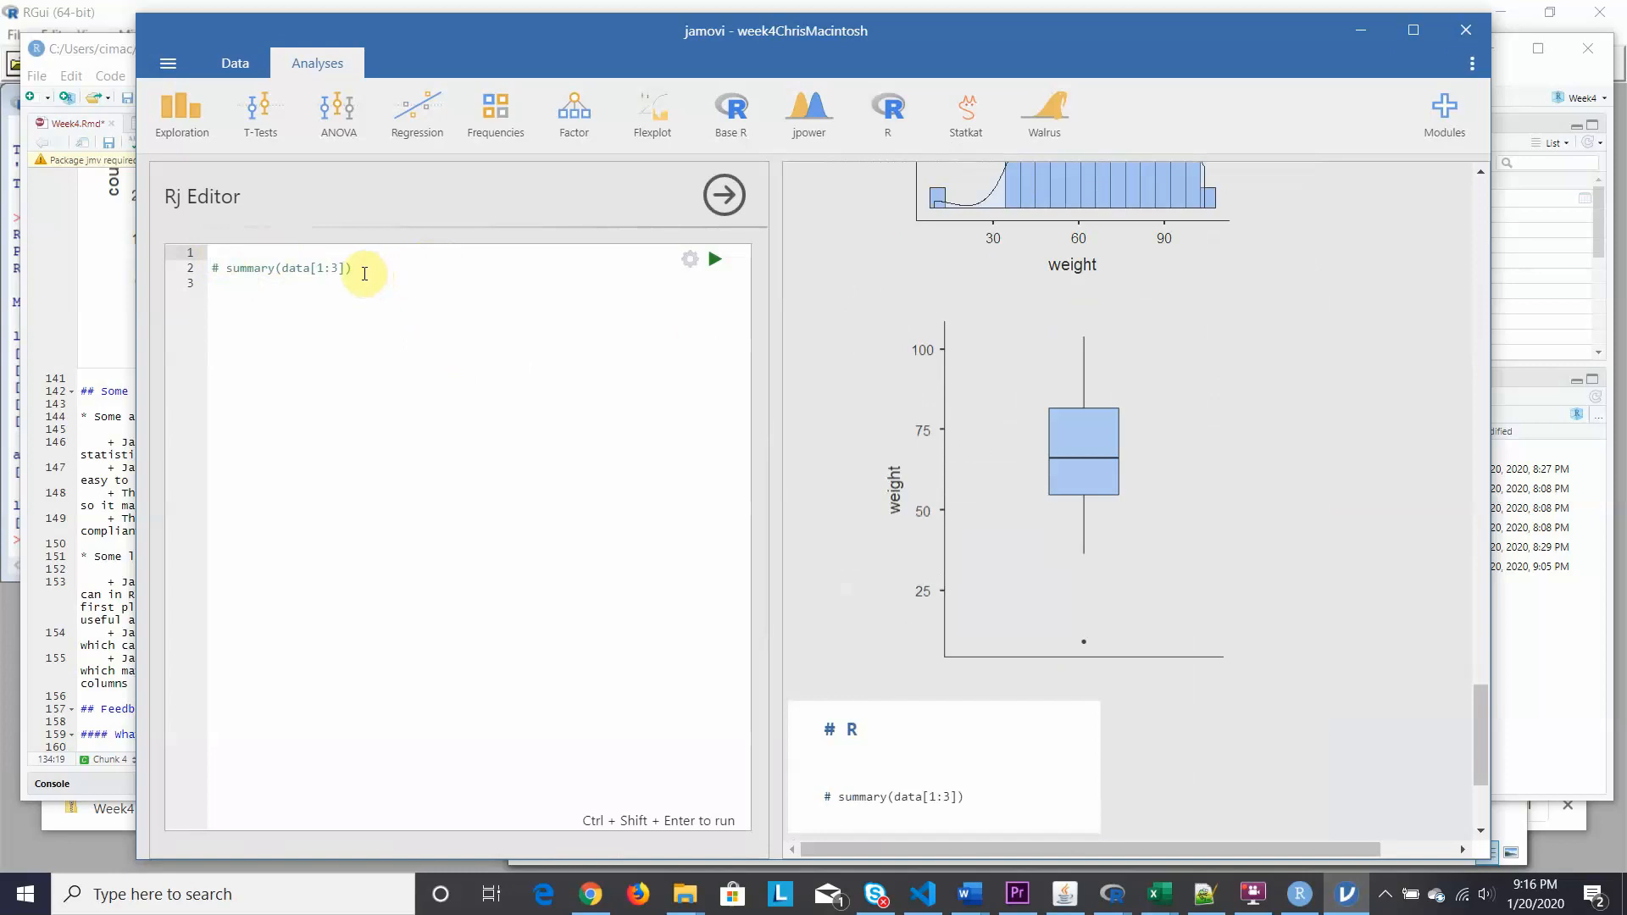
{"action": "left_click_drag", "start_coordinate": [365, 270], "coordinate": [203, 257]}
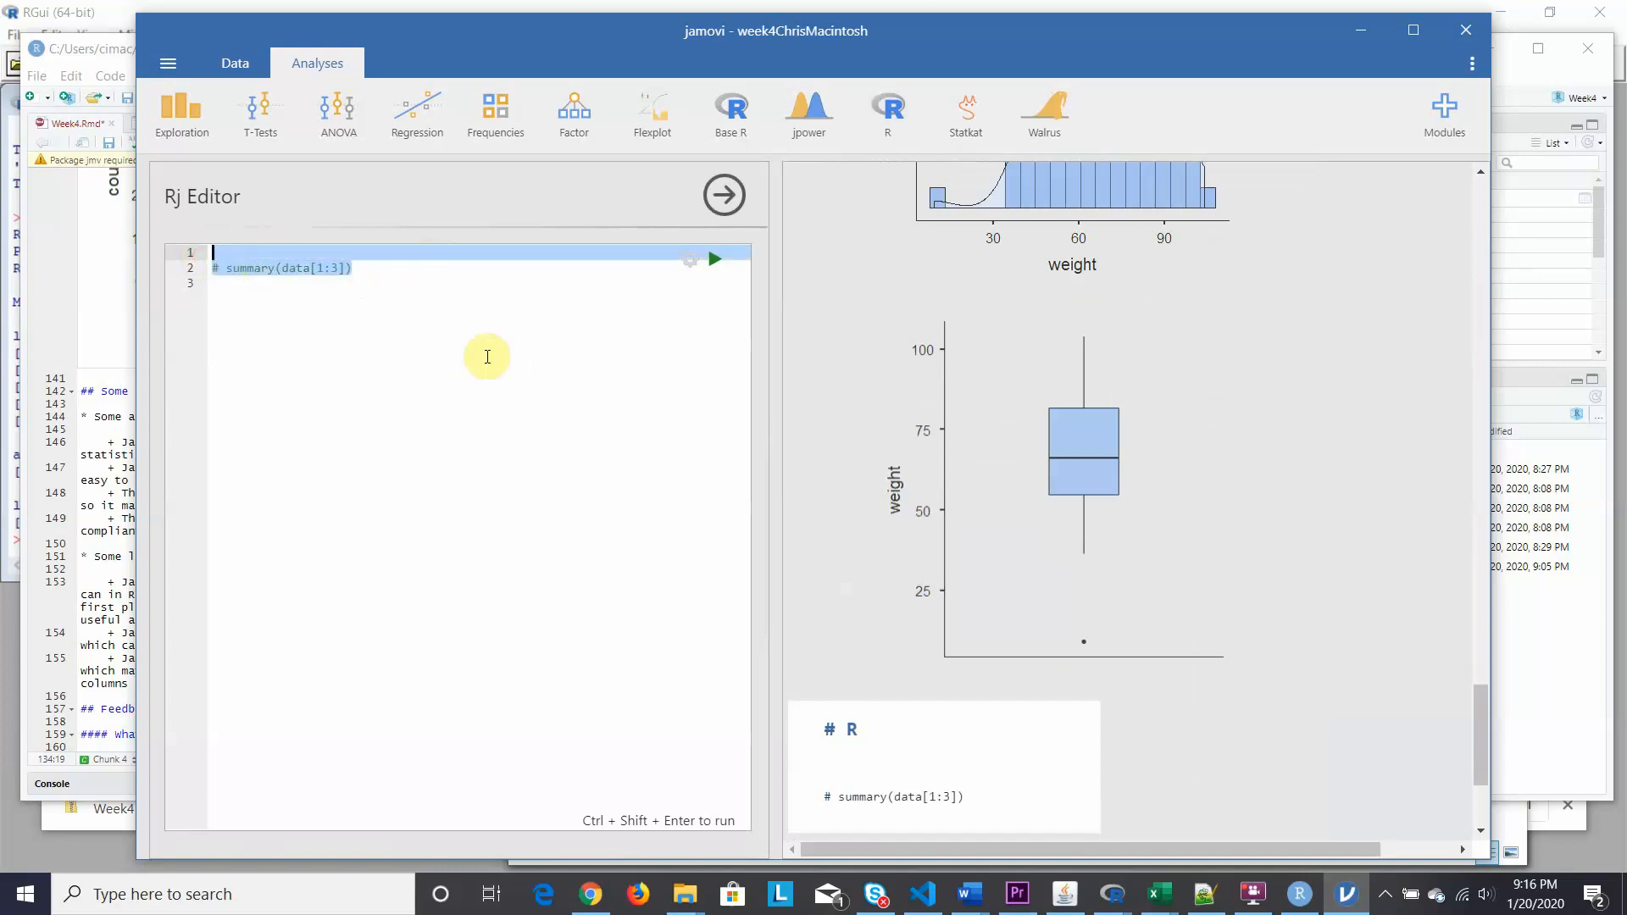
{"action": "key", "text": "Delete"}
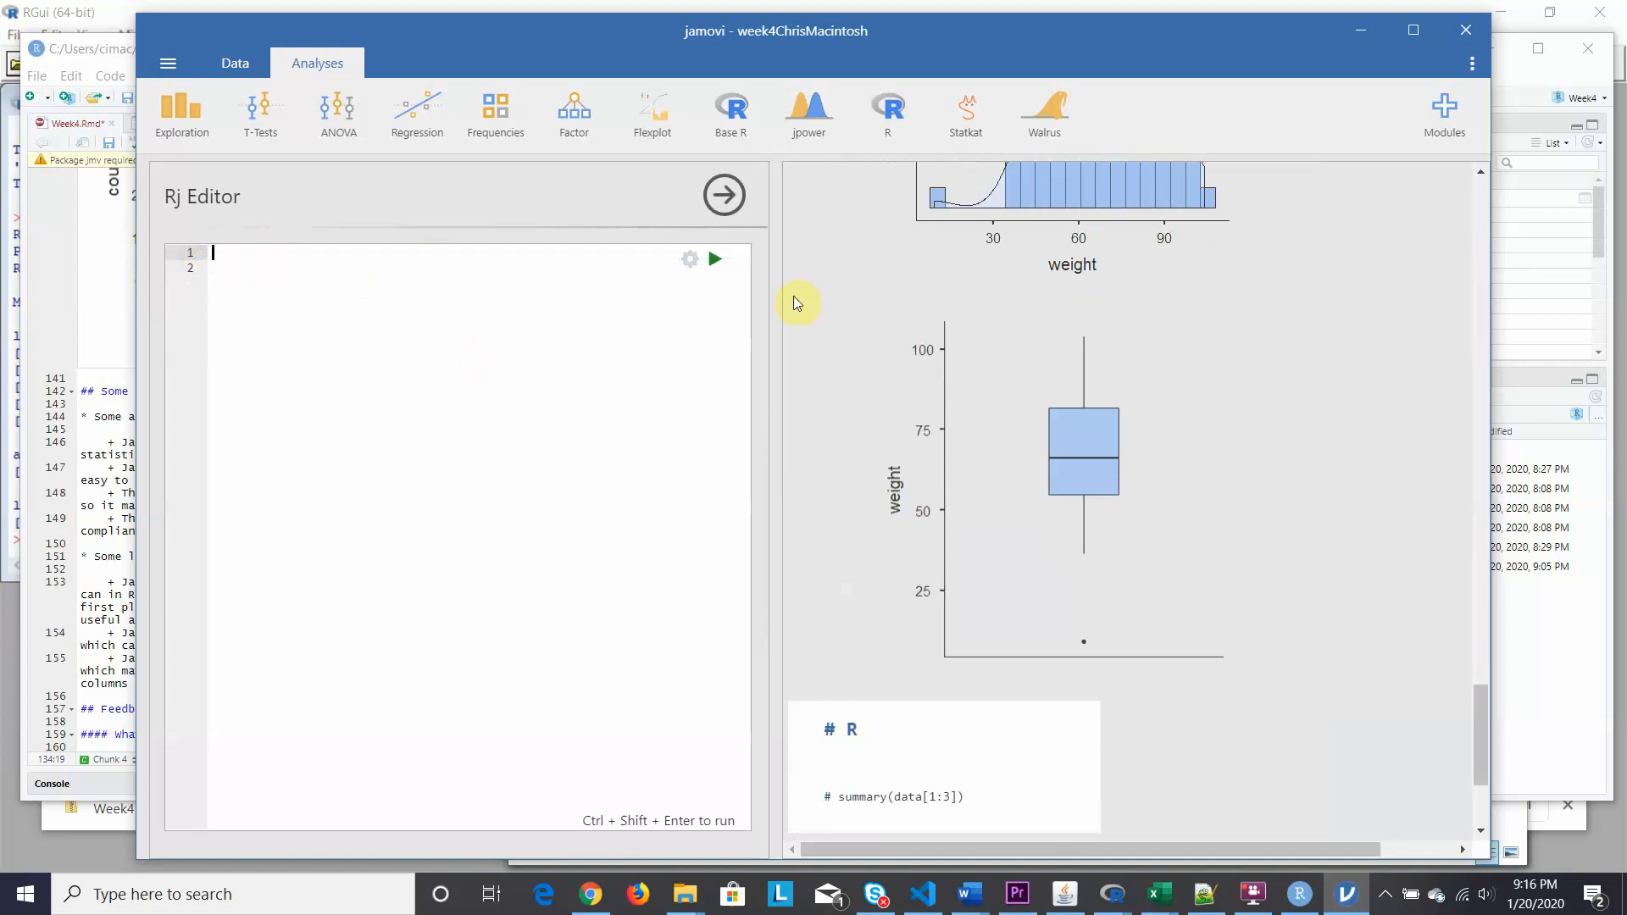
{"action": "left_click", "coordinate": [693, 258]}
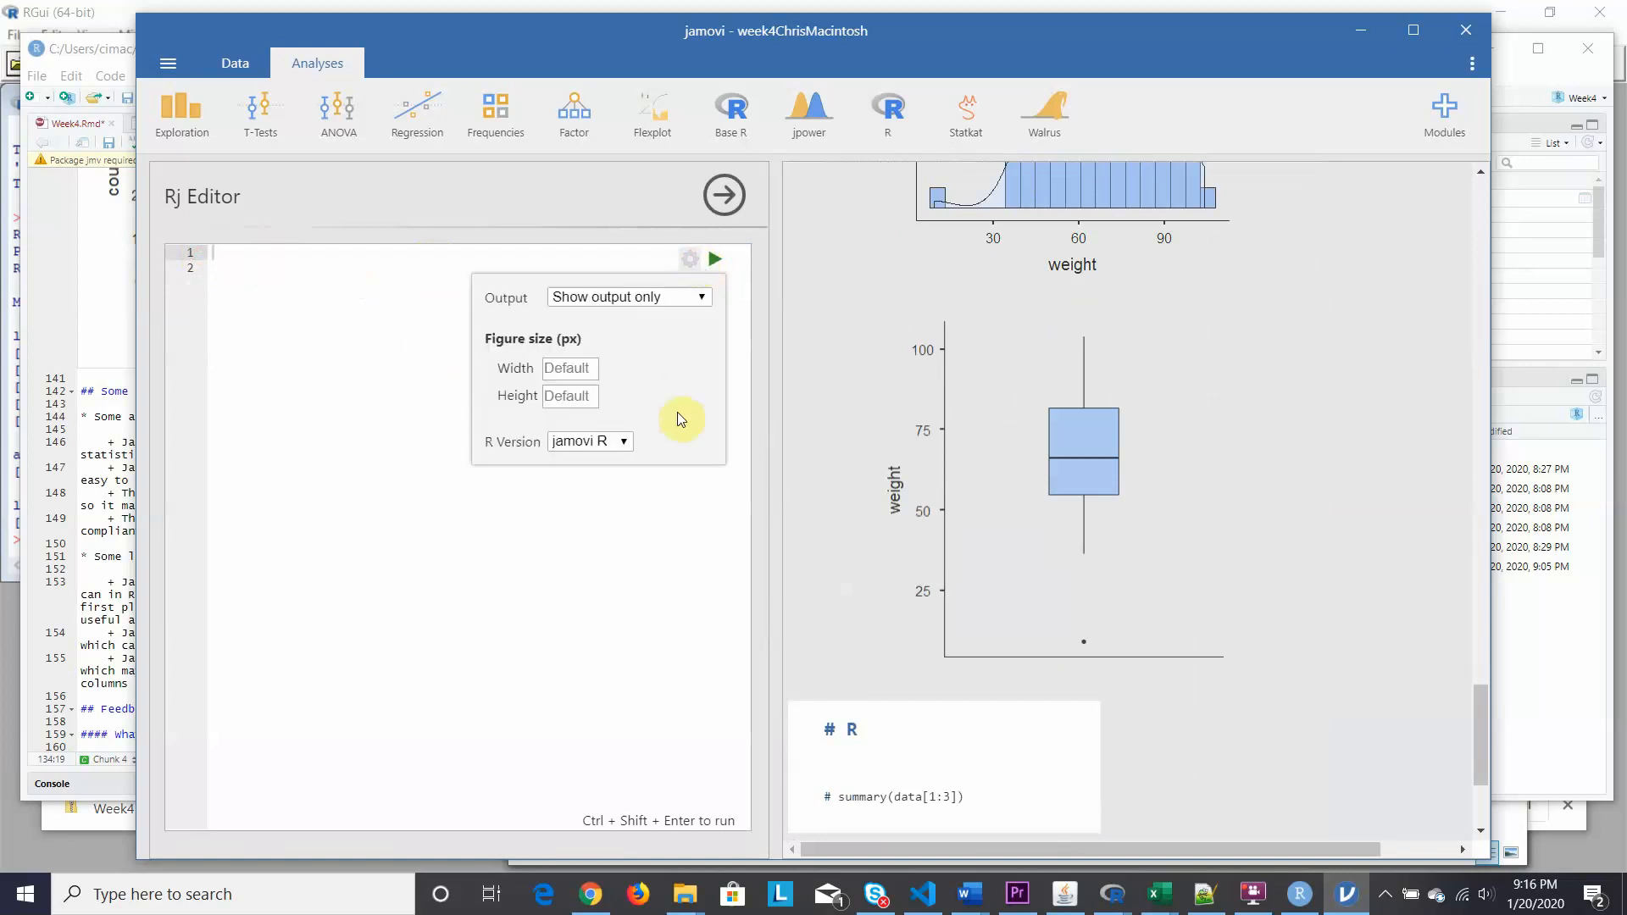
{"action": "left_click", "coordinate": [704, 298]}
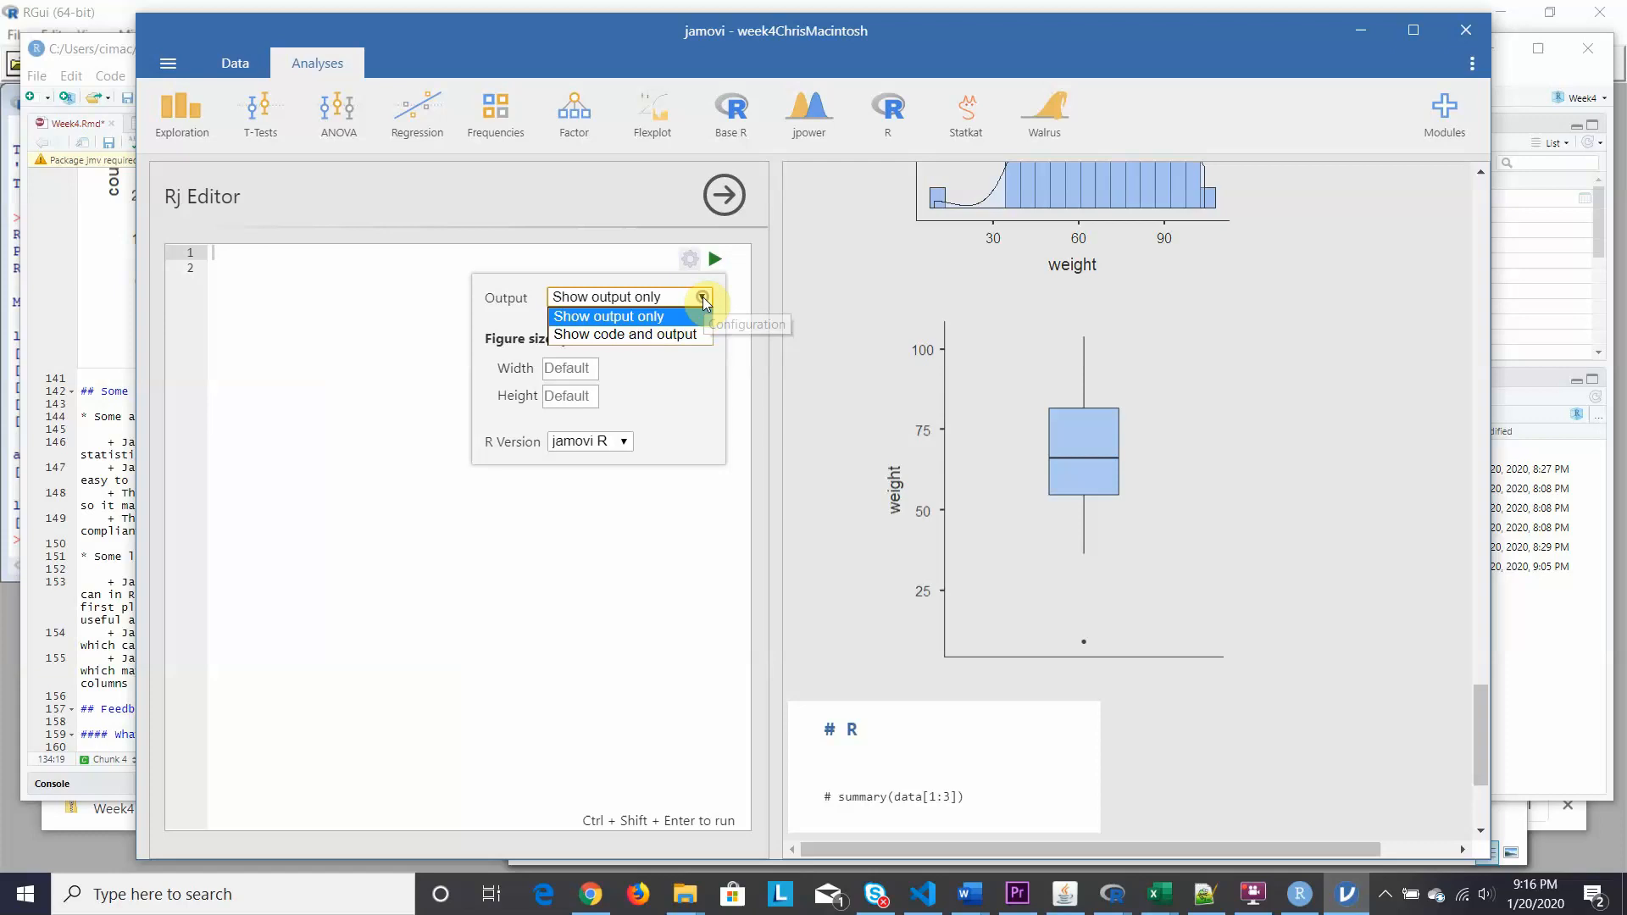
{"action": "left_click", "coordinate": [616, 332]}
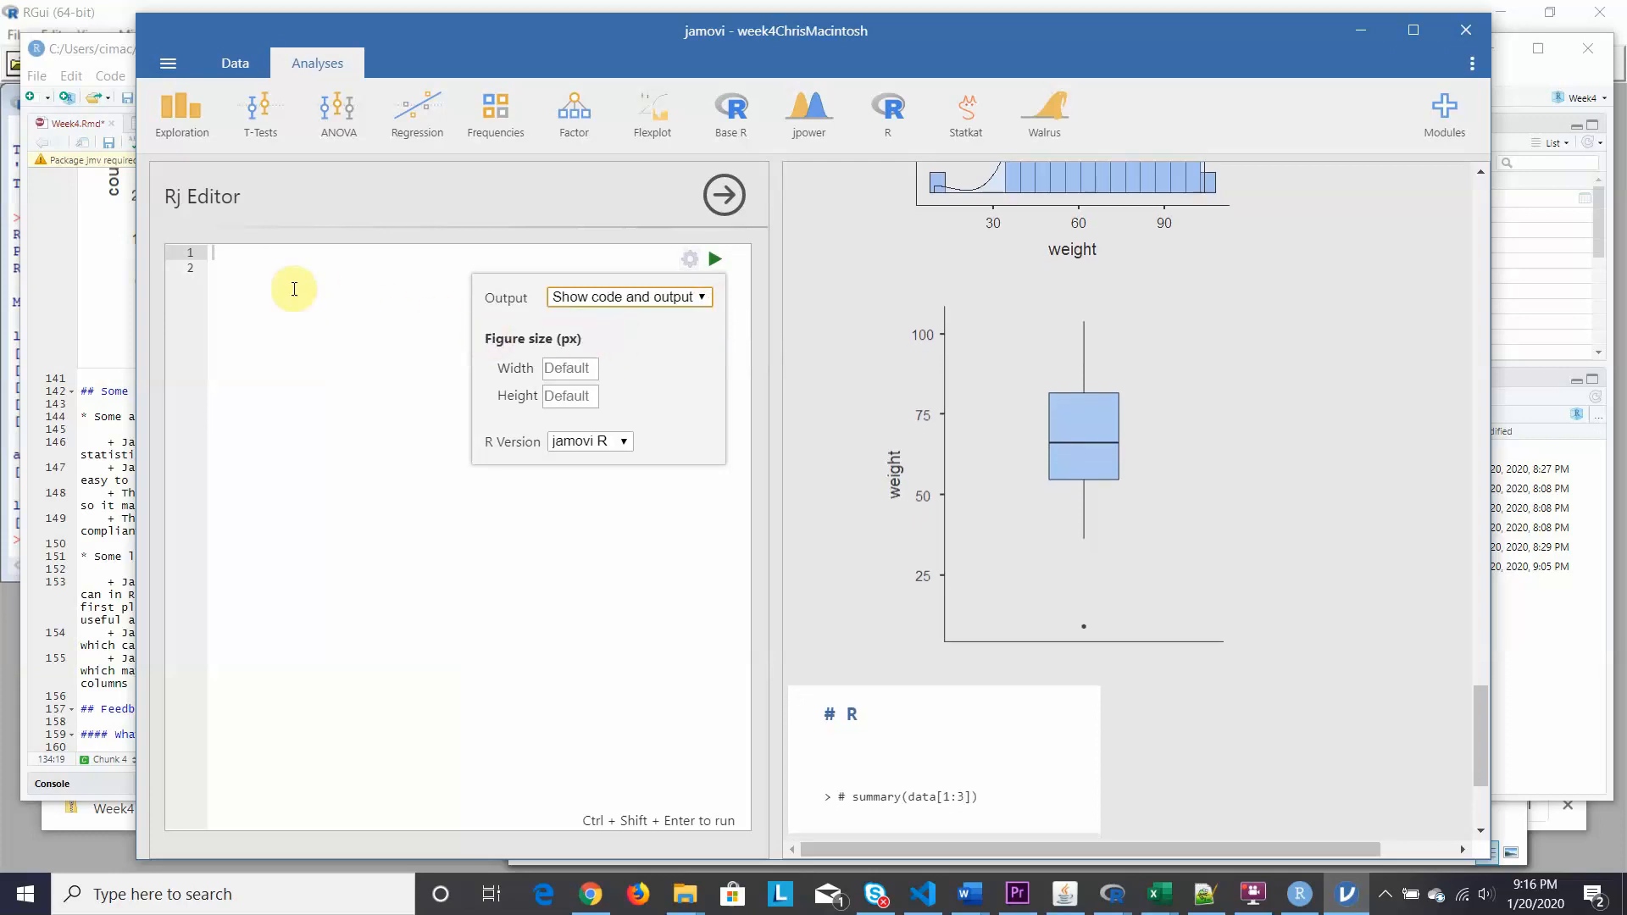
{"action": "left_click", "coordinate": [223, 255]}
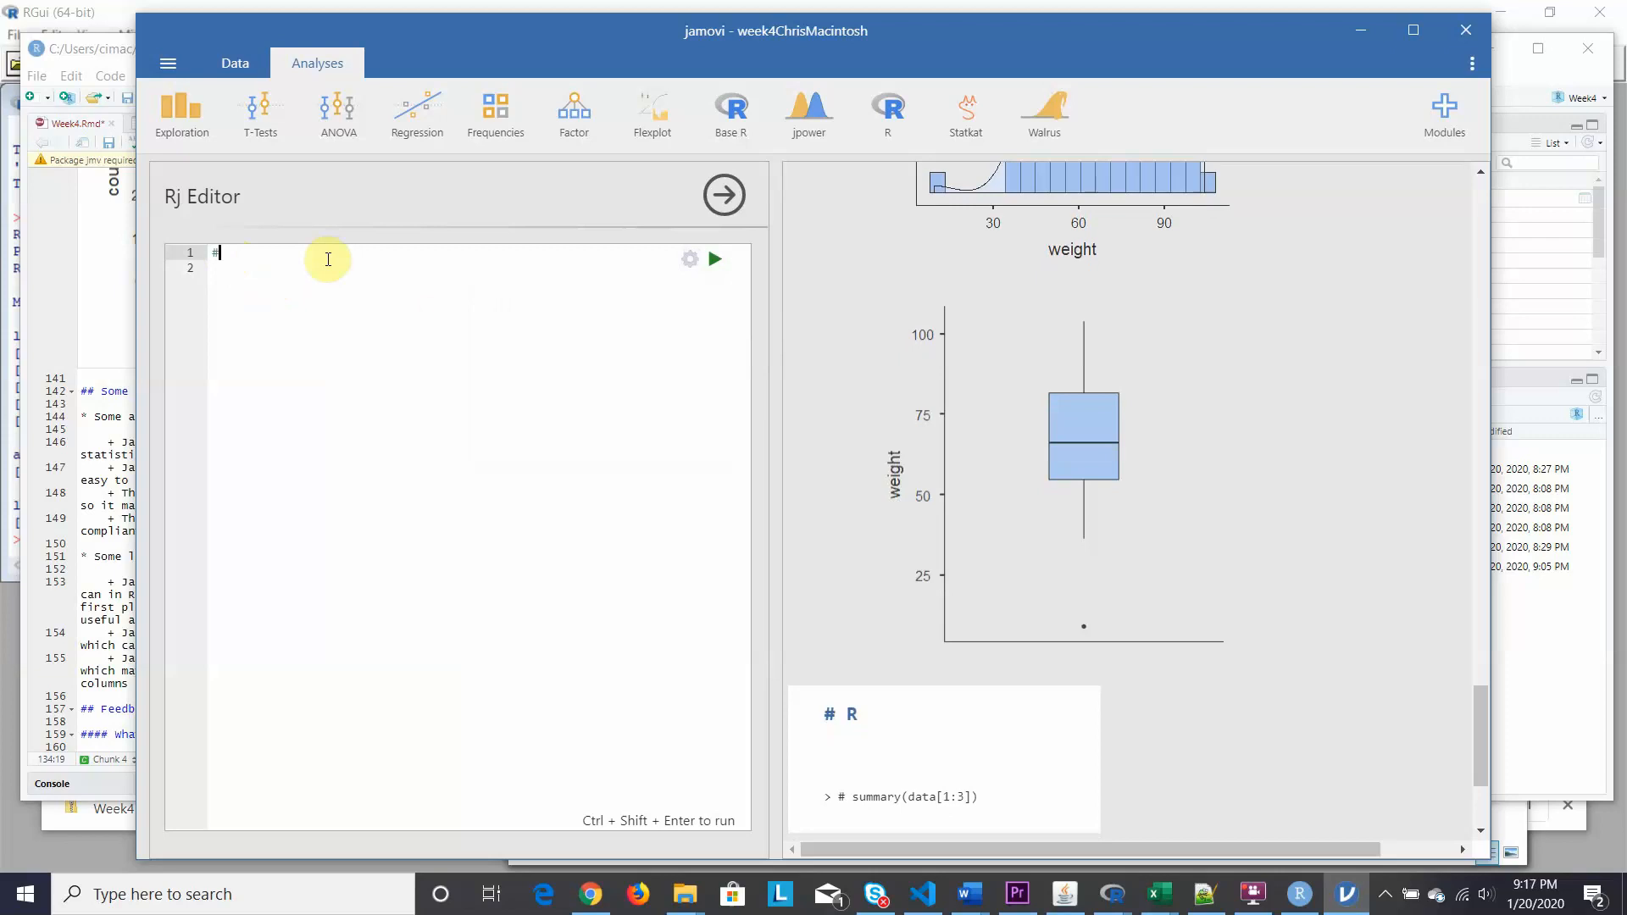
{"action": "type", "text": "# Make a comment."}
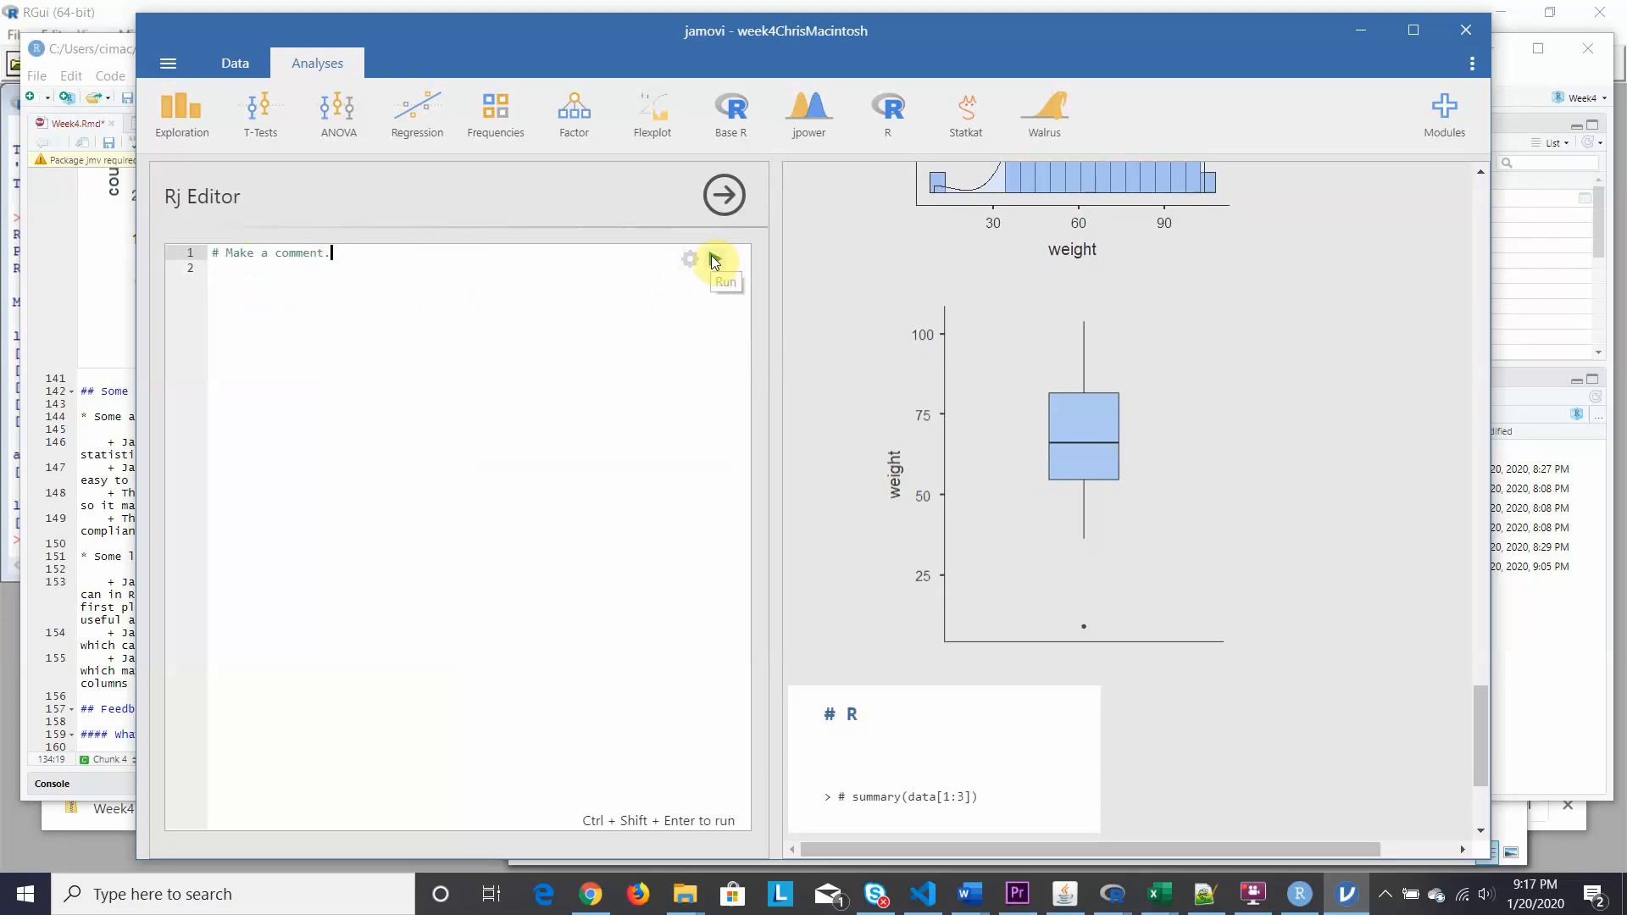
{"action": "left_click", "coordinate": [714, 259]}
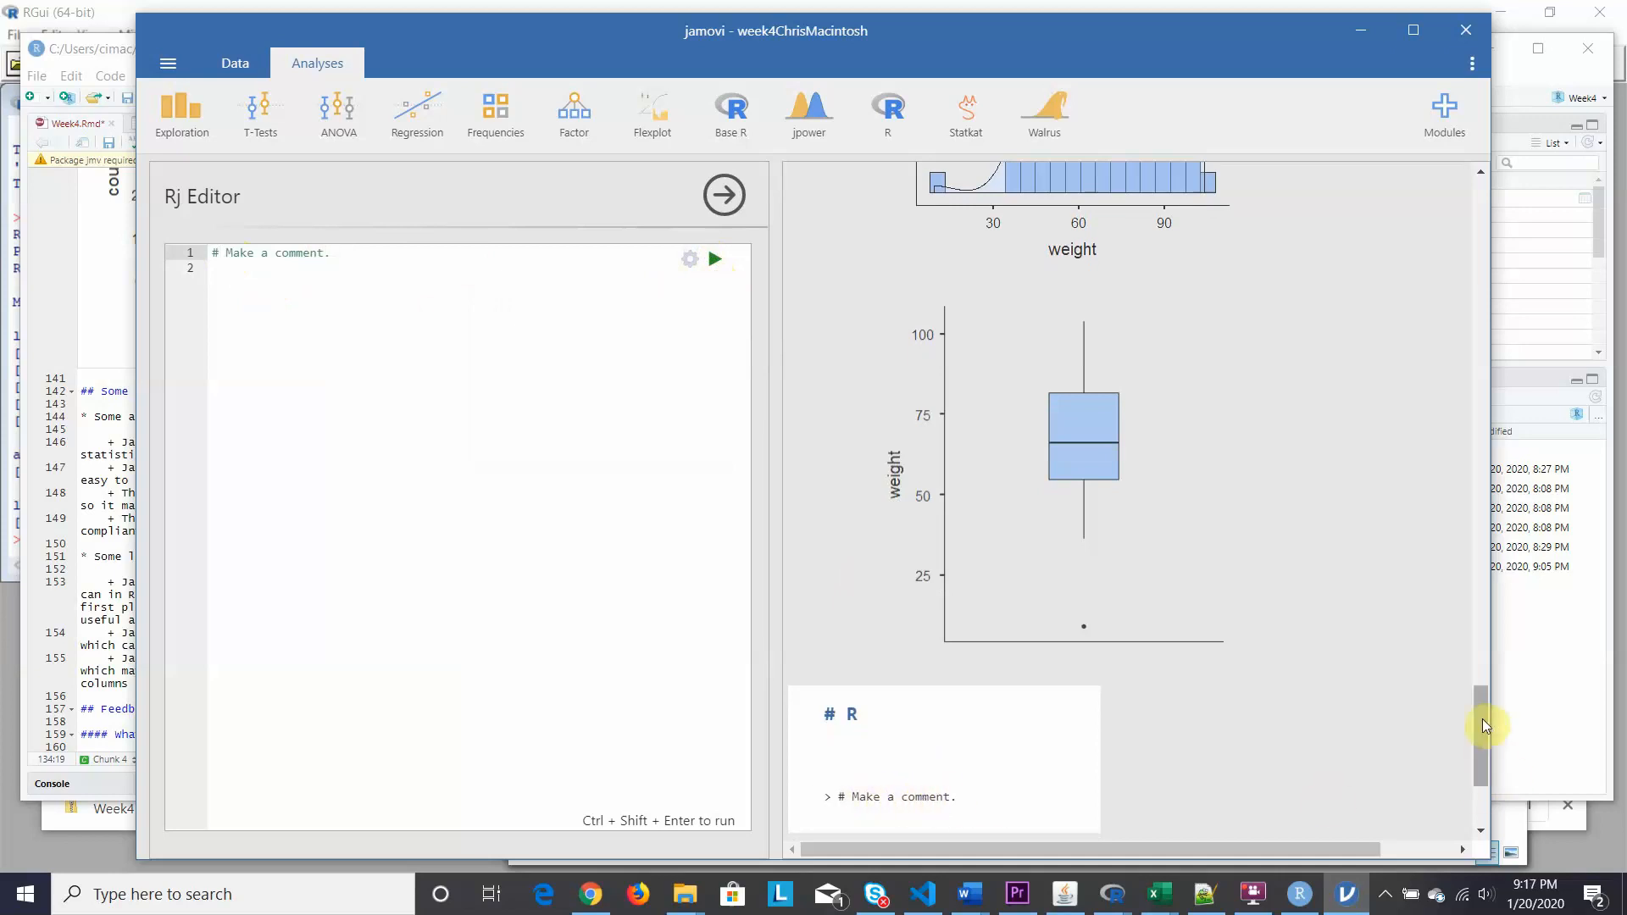
{"action": "left_click_drag", "start_coordinate": [1482, 719], "coordinate": [1485, 752]}
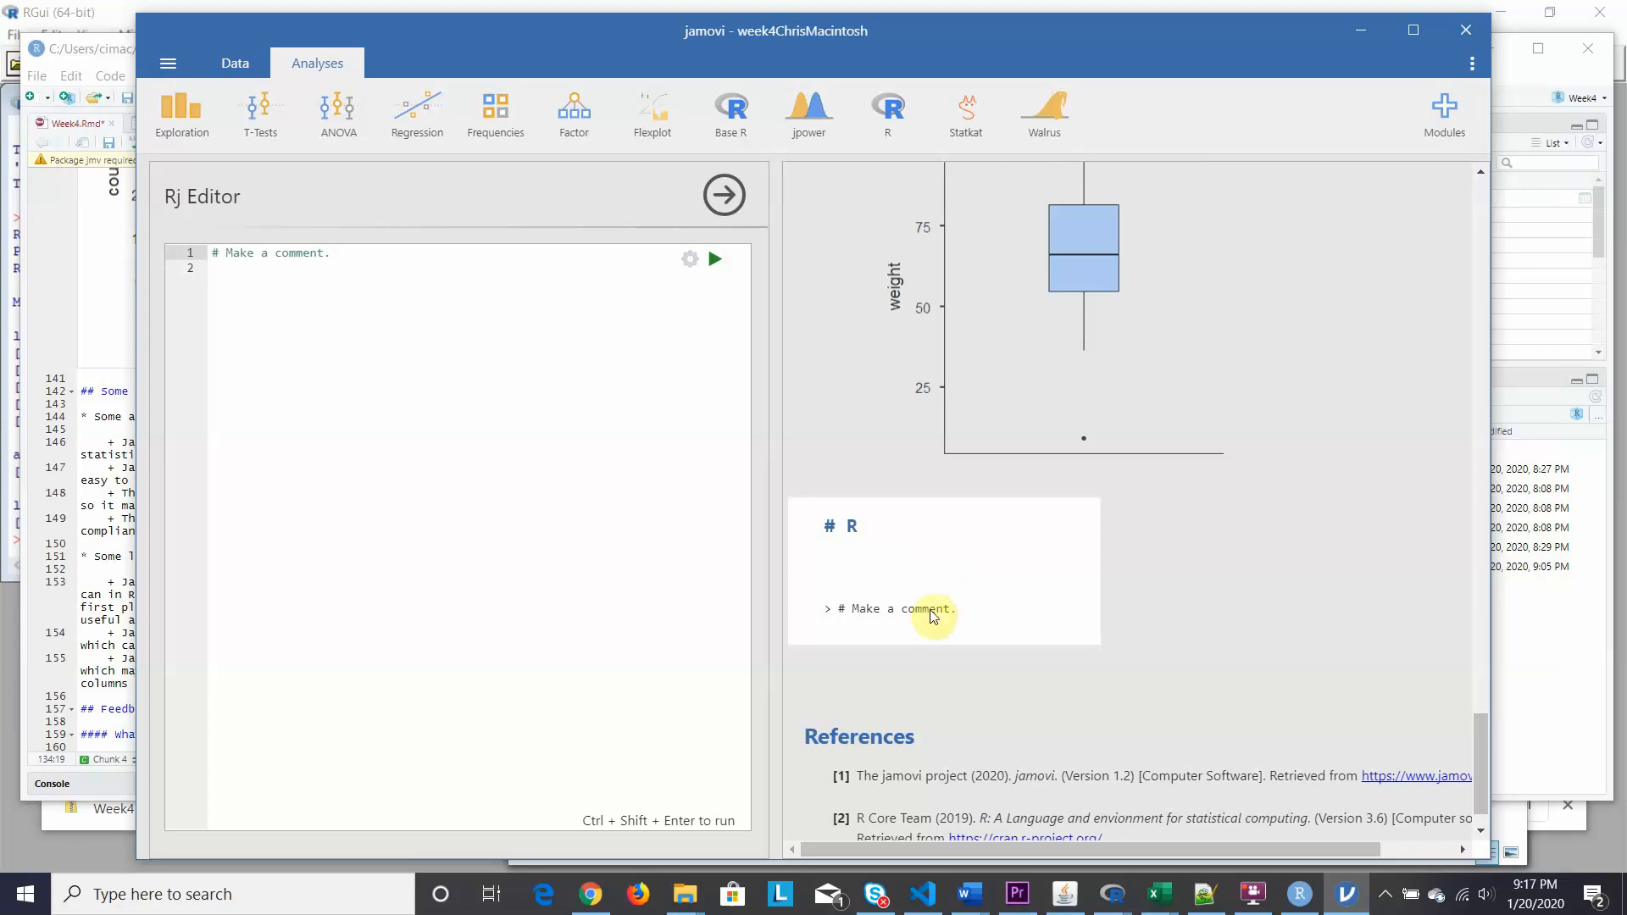
{"action": "left_click", "coordinate": [723, 195]}
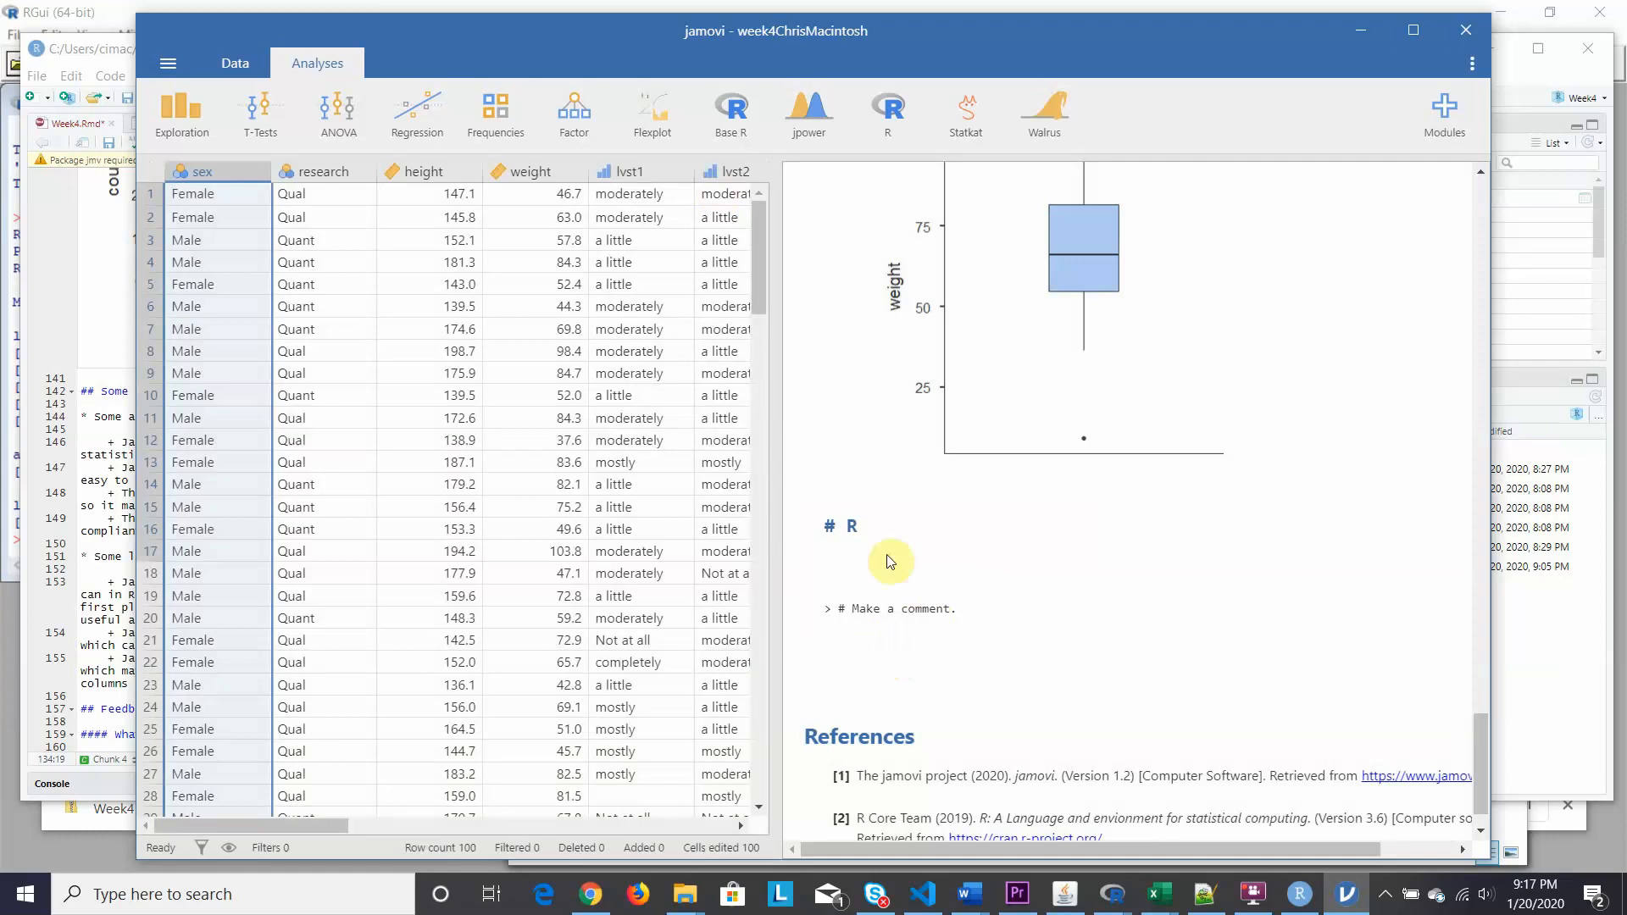
Add a second Rj Editor showing code and output, run '# Make another comment.', then close it.
{"action": "left_click", "coordinate": [882, 132]}
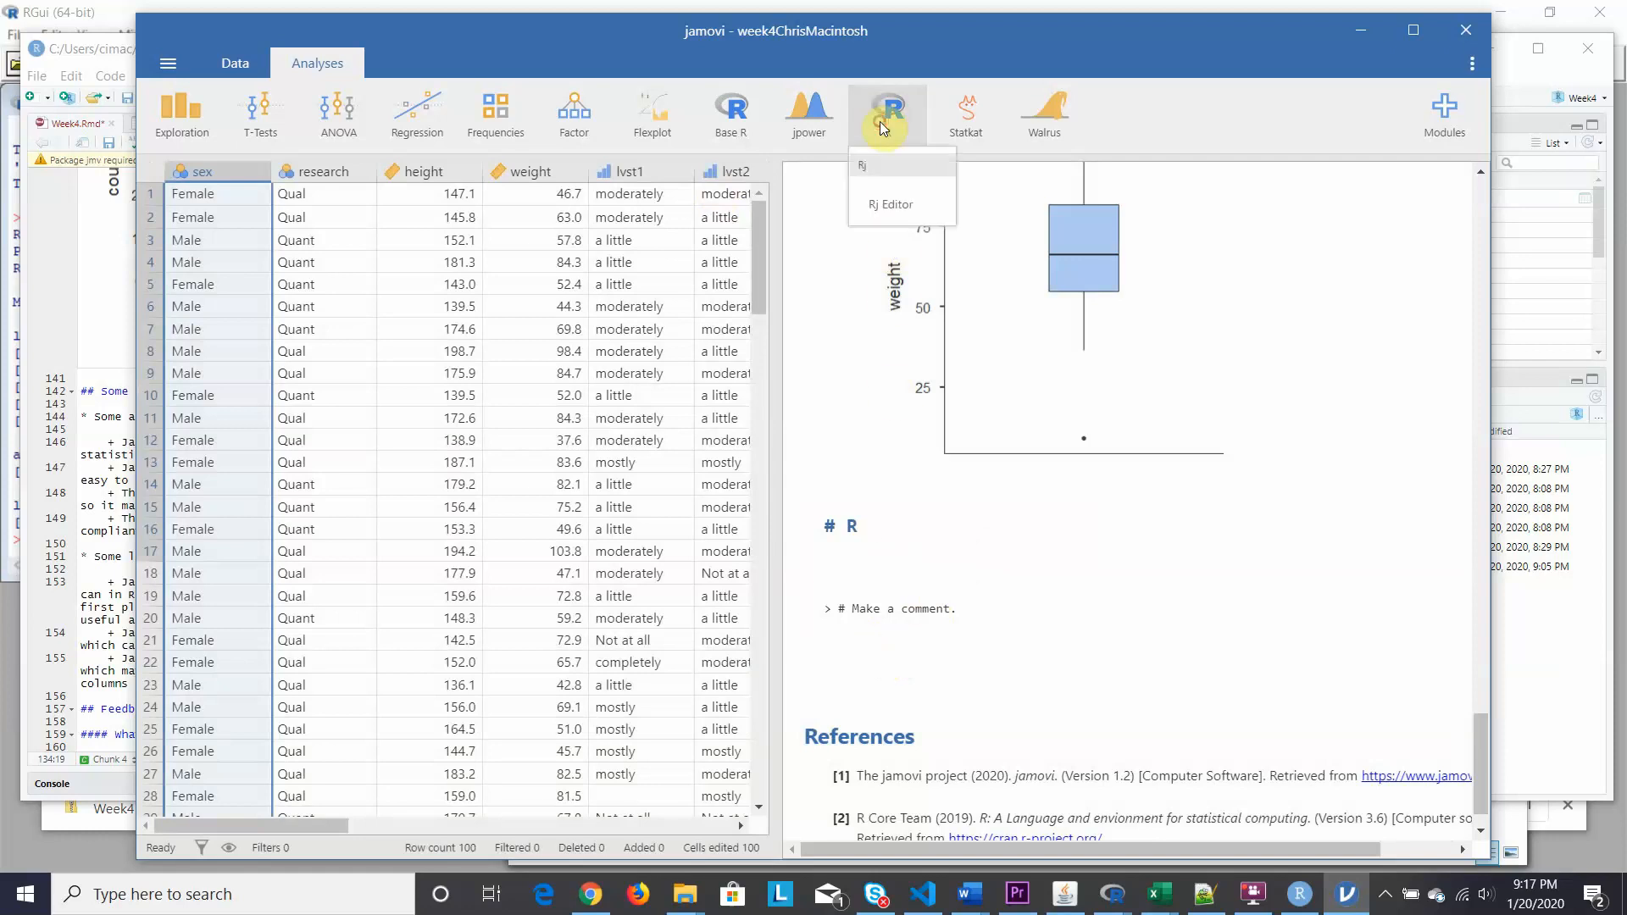
{"action": "left_click", "coordinate": [887, 212]}
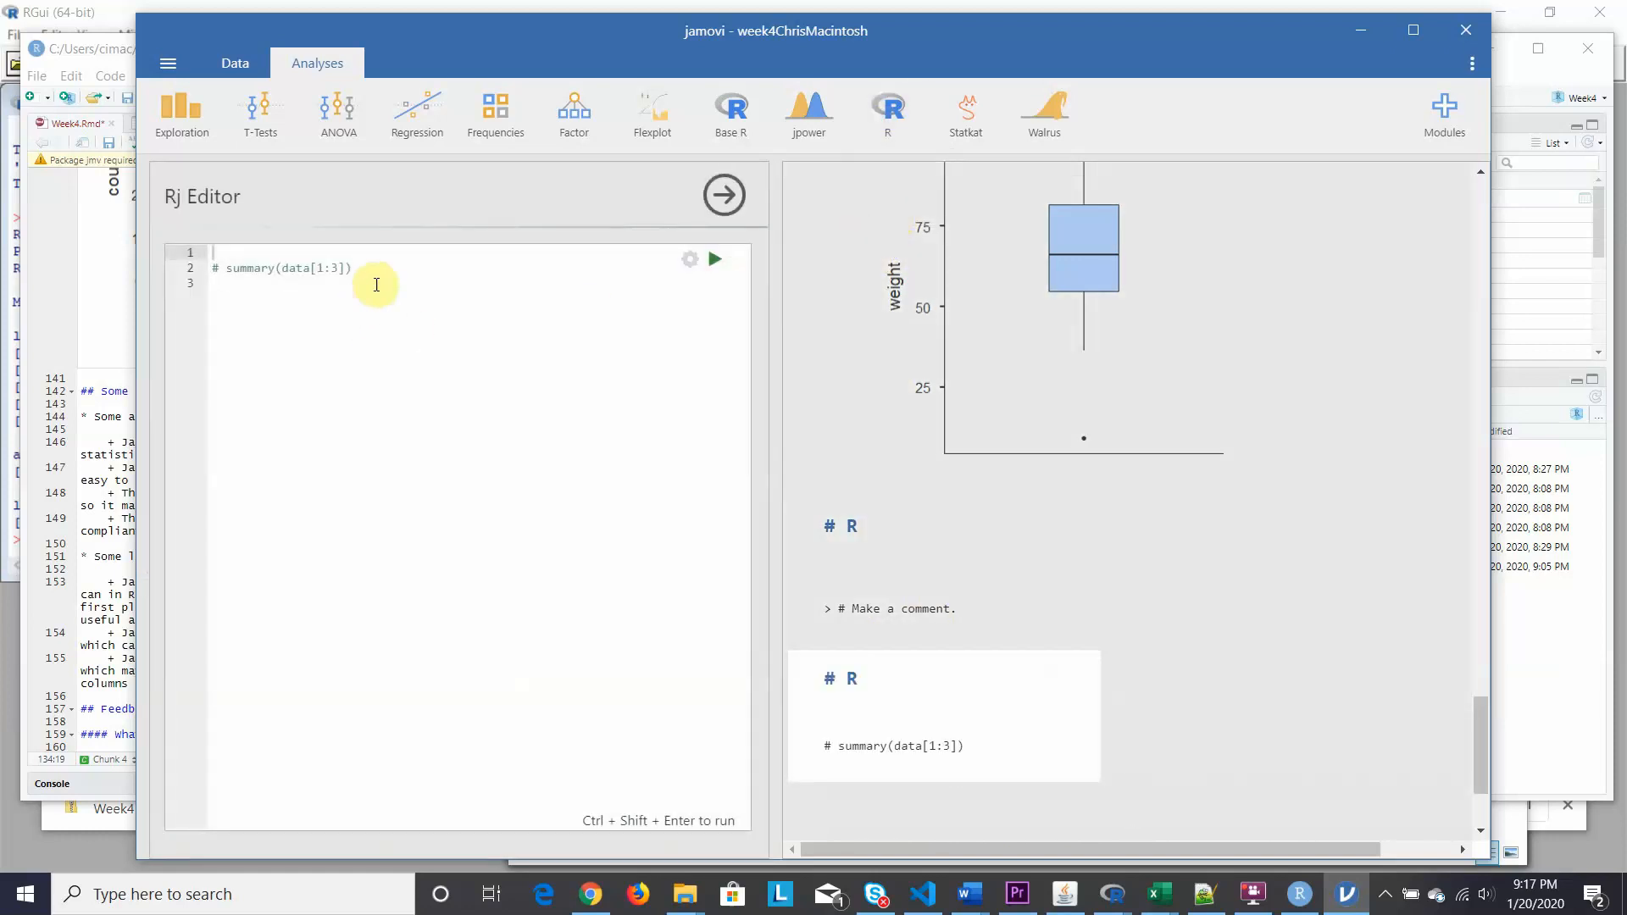
{"action": "left_click", "coordinate": [373, 278]}
{"action": "left_click", "coordinate": [360, 273]}
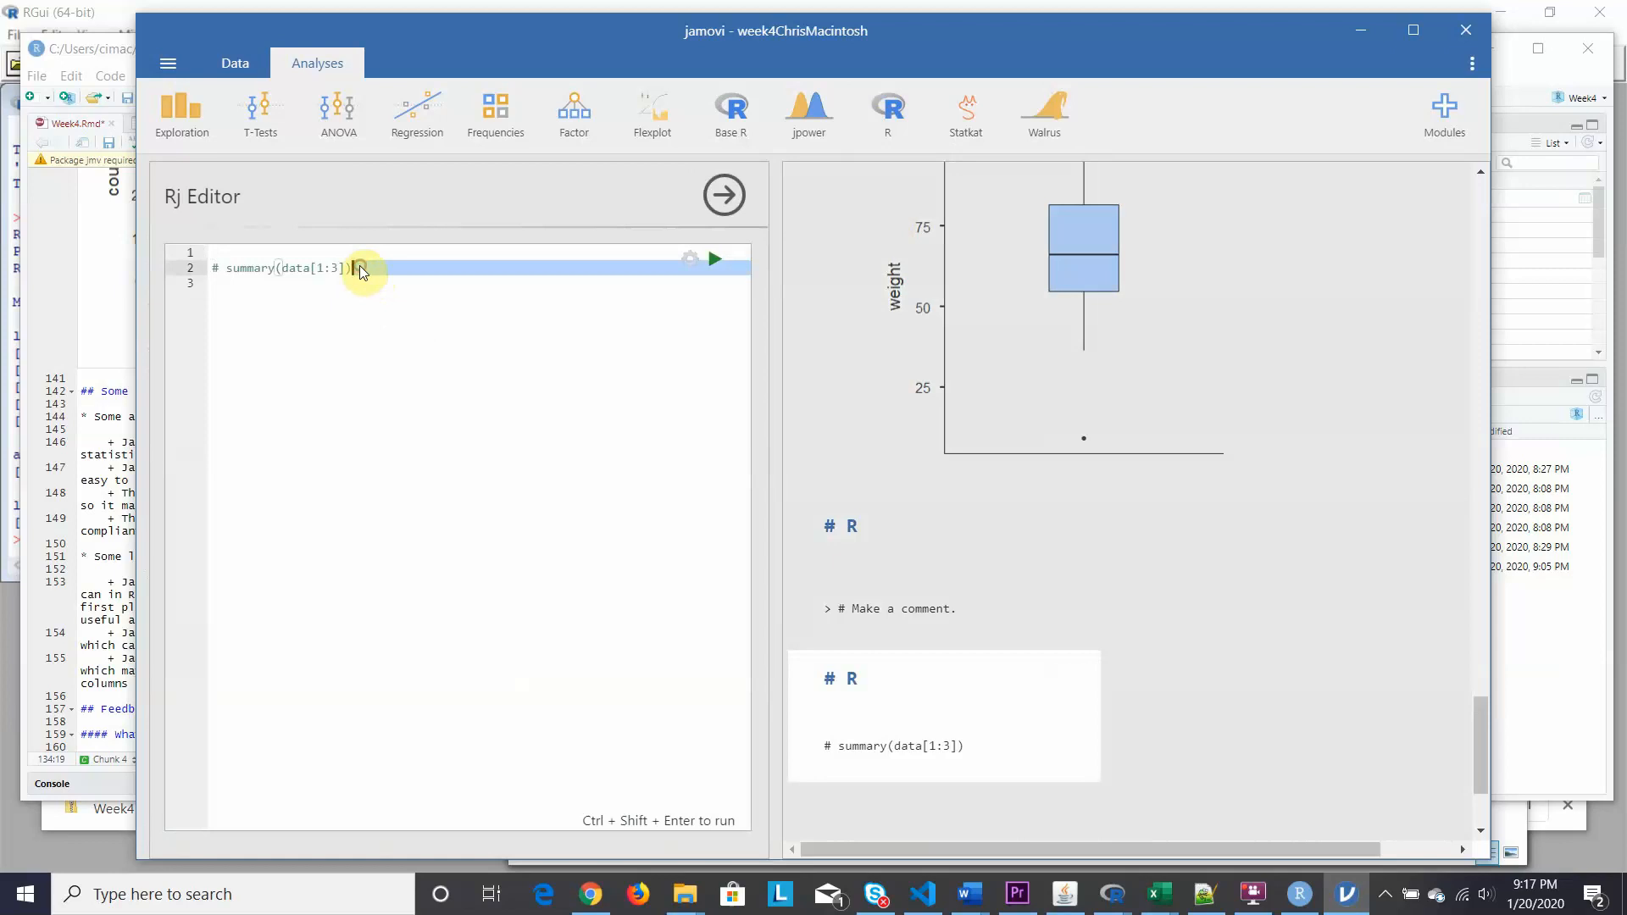
{"action": "left_click", "coordinate": [218, 268]}
{"action": "key", "text": "Return"}
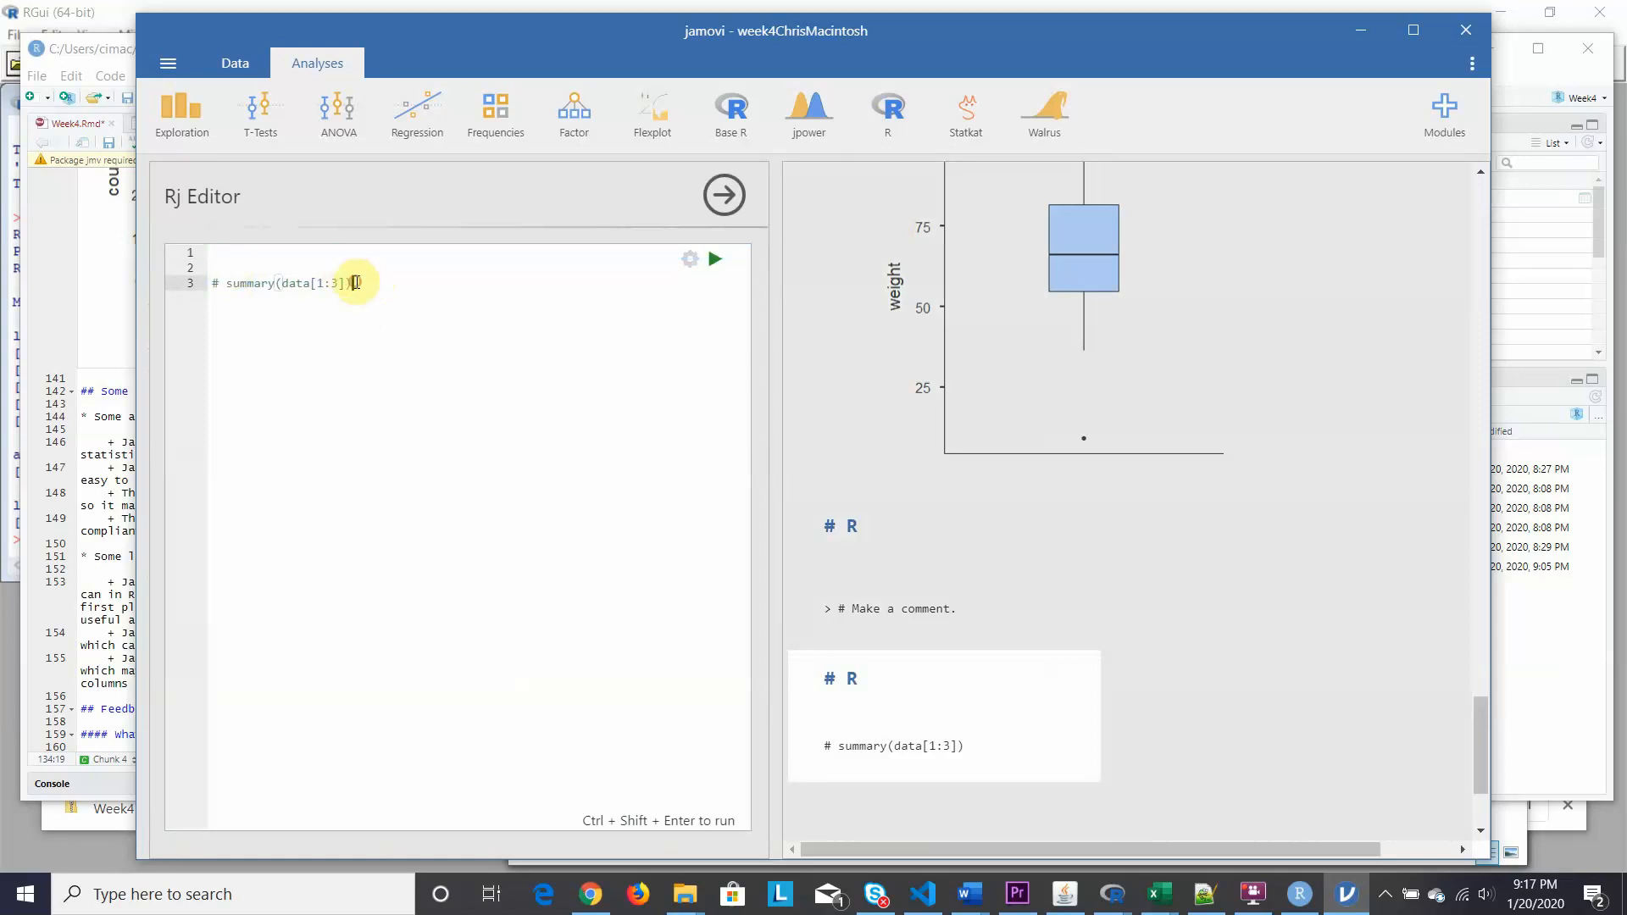
{"action": "left_click_drag", "start_coordinate": [357, 282], "coordinate": [189, 254]}
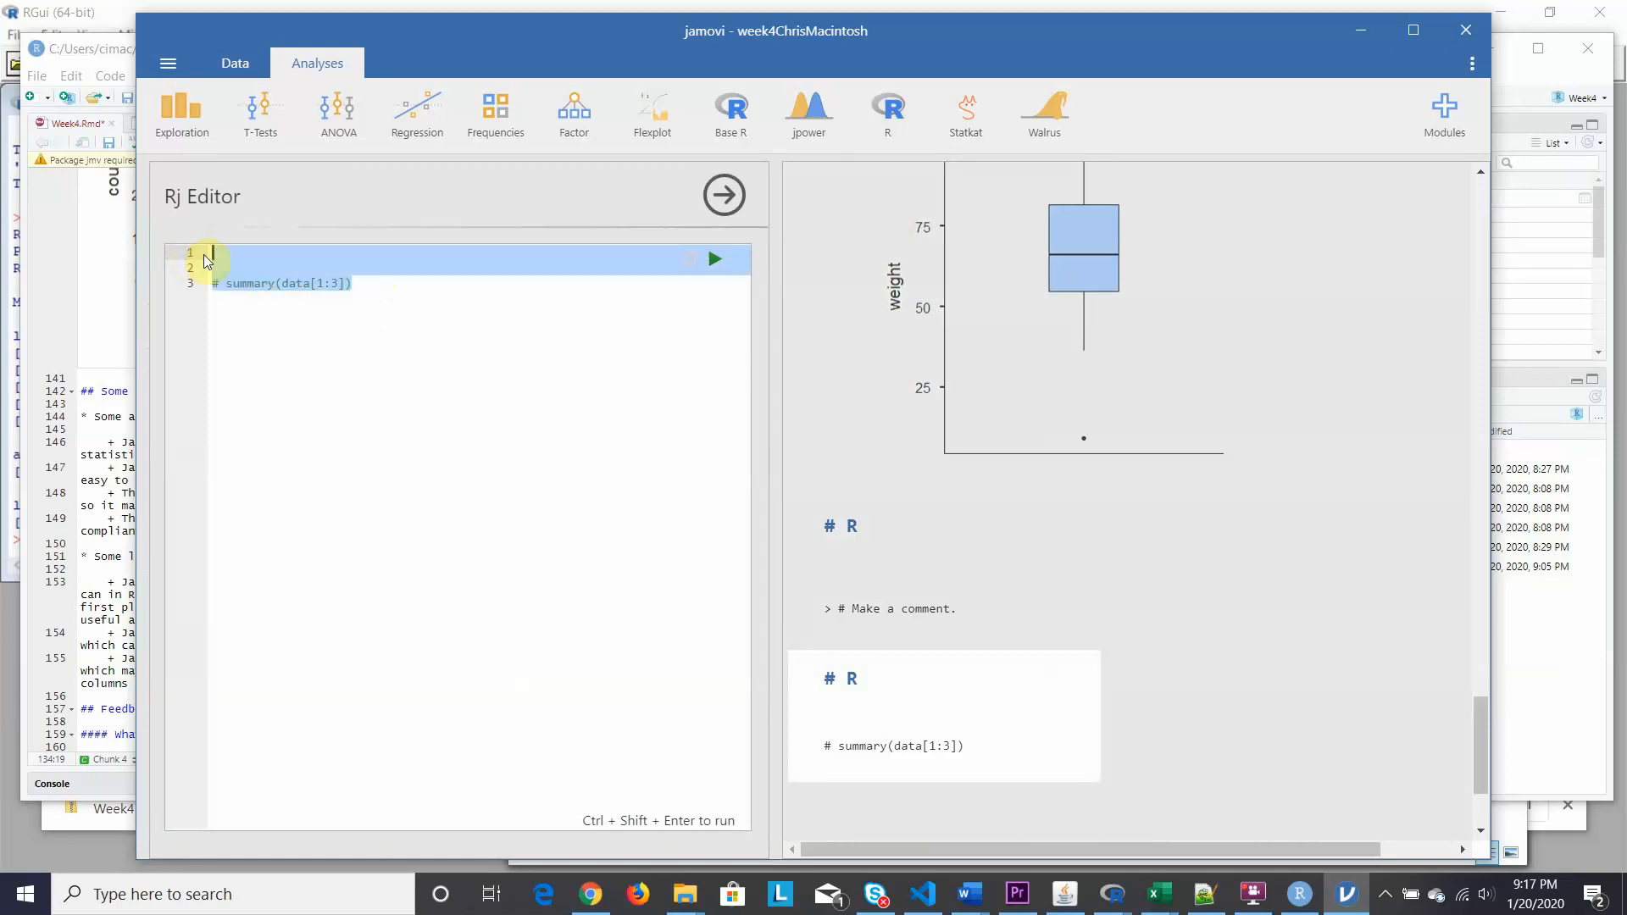
{"action": "key", "text": "BackSpace"}
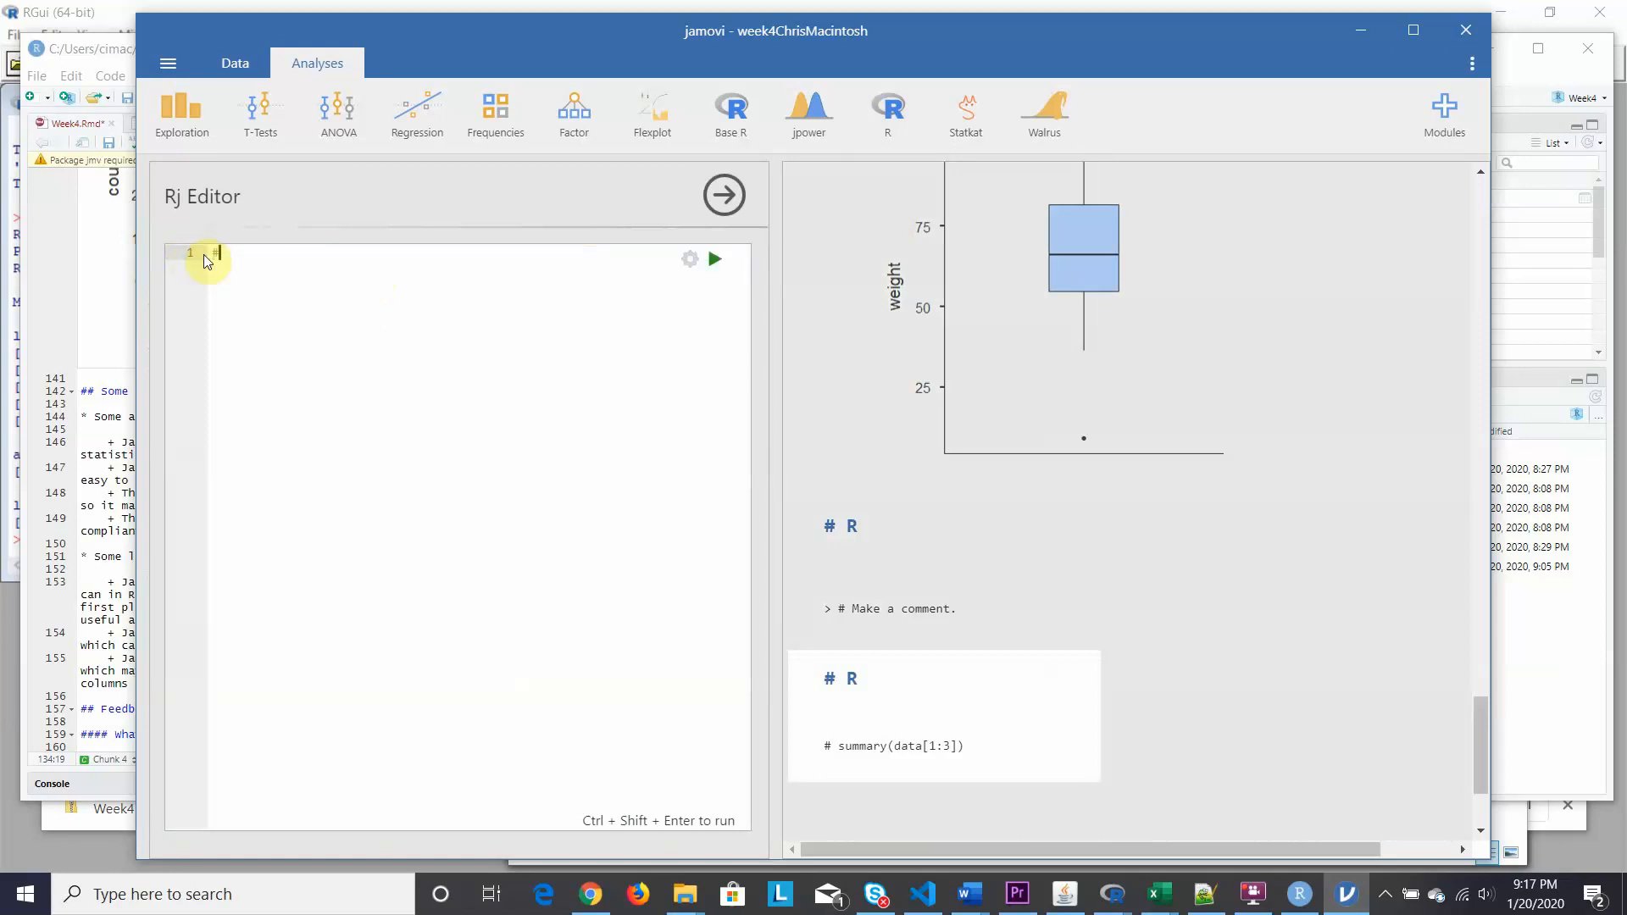
{"action": "type", "text": "# Make another comment."}
{"action": "left_click", "coordinate": [695, 260]}
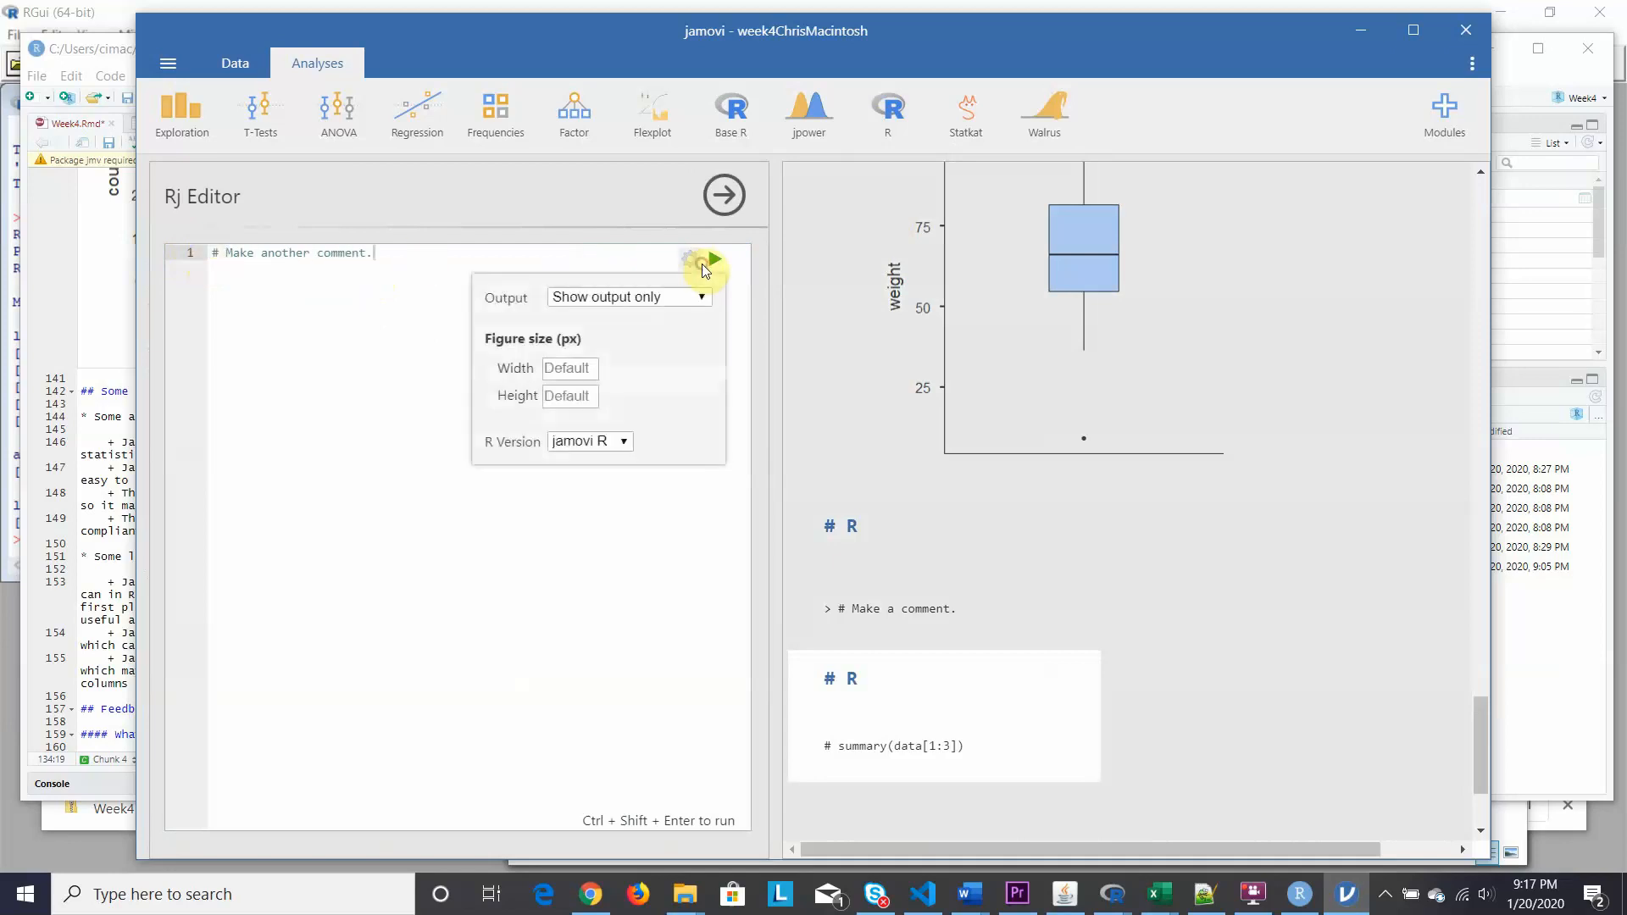
{"action": "left_click", "coordinate": [706, 301]}
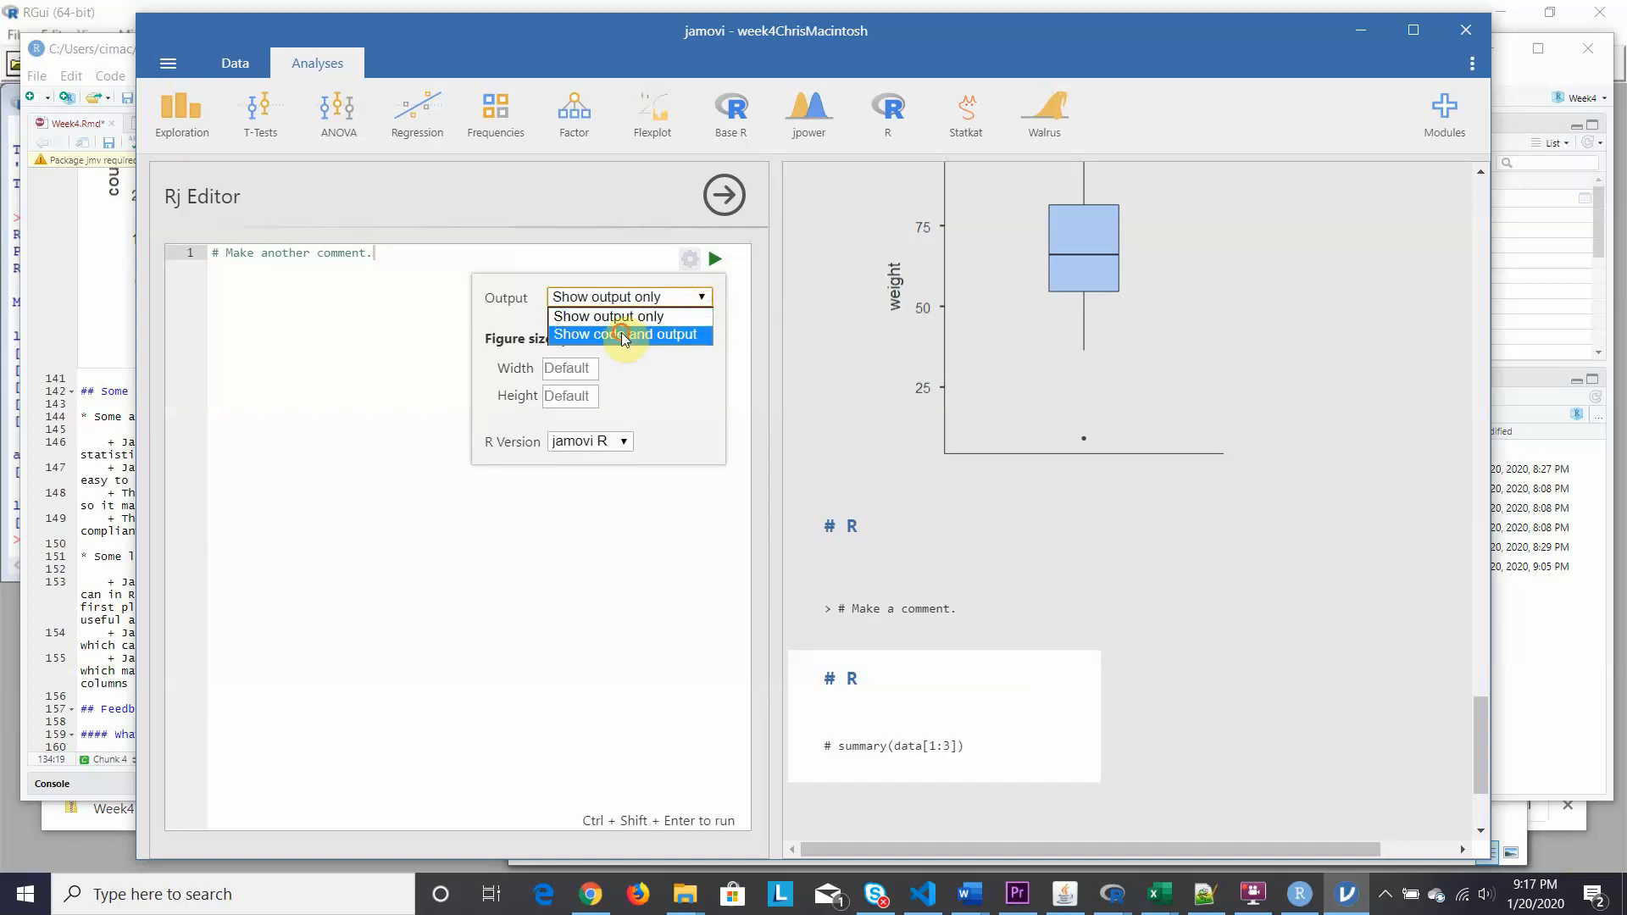
{"action": "left_click", "coordinate": [627, 333]}
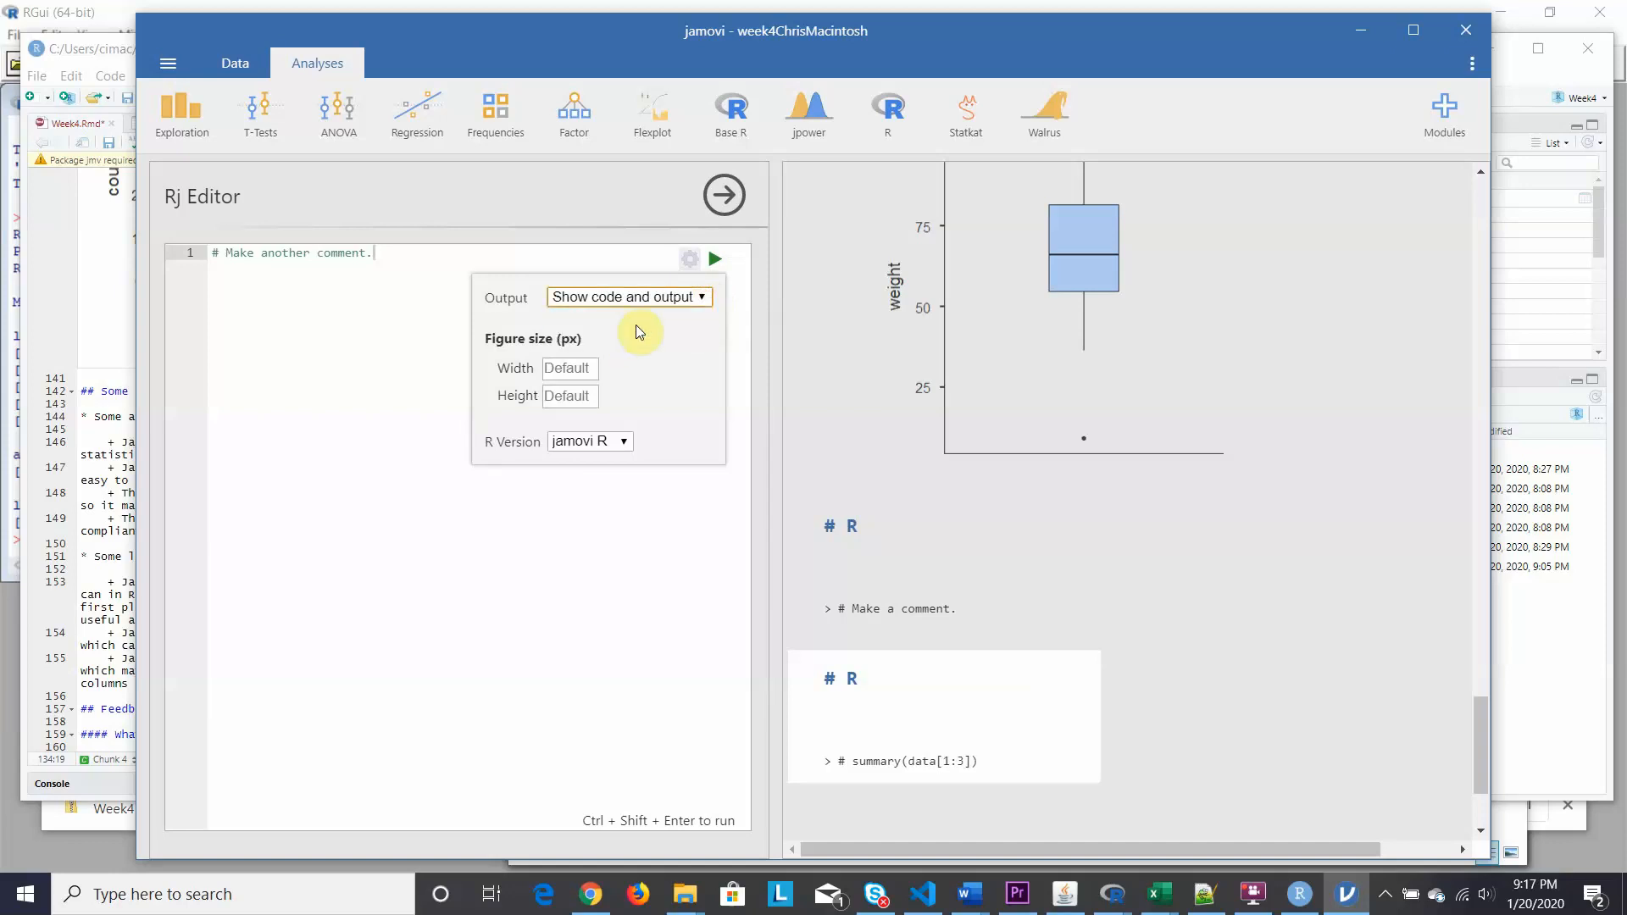
{"action": "left_click", "coordinate": [714, 257]}
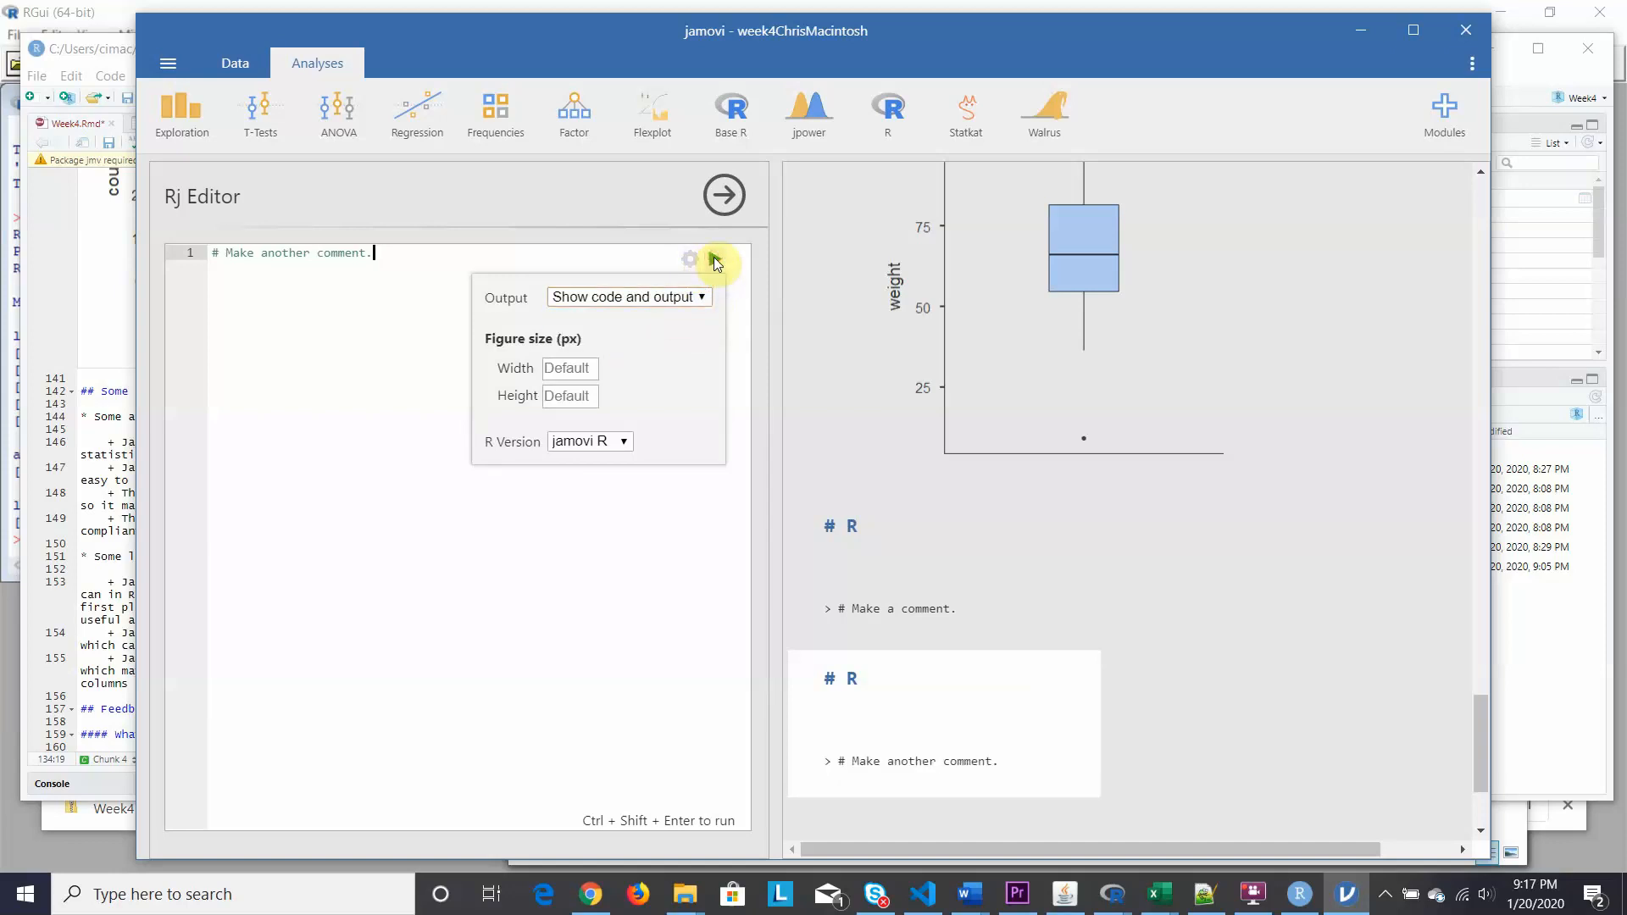
{"action": "left_click", "coordinate": [724, 200]}
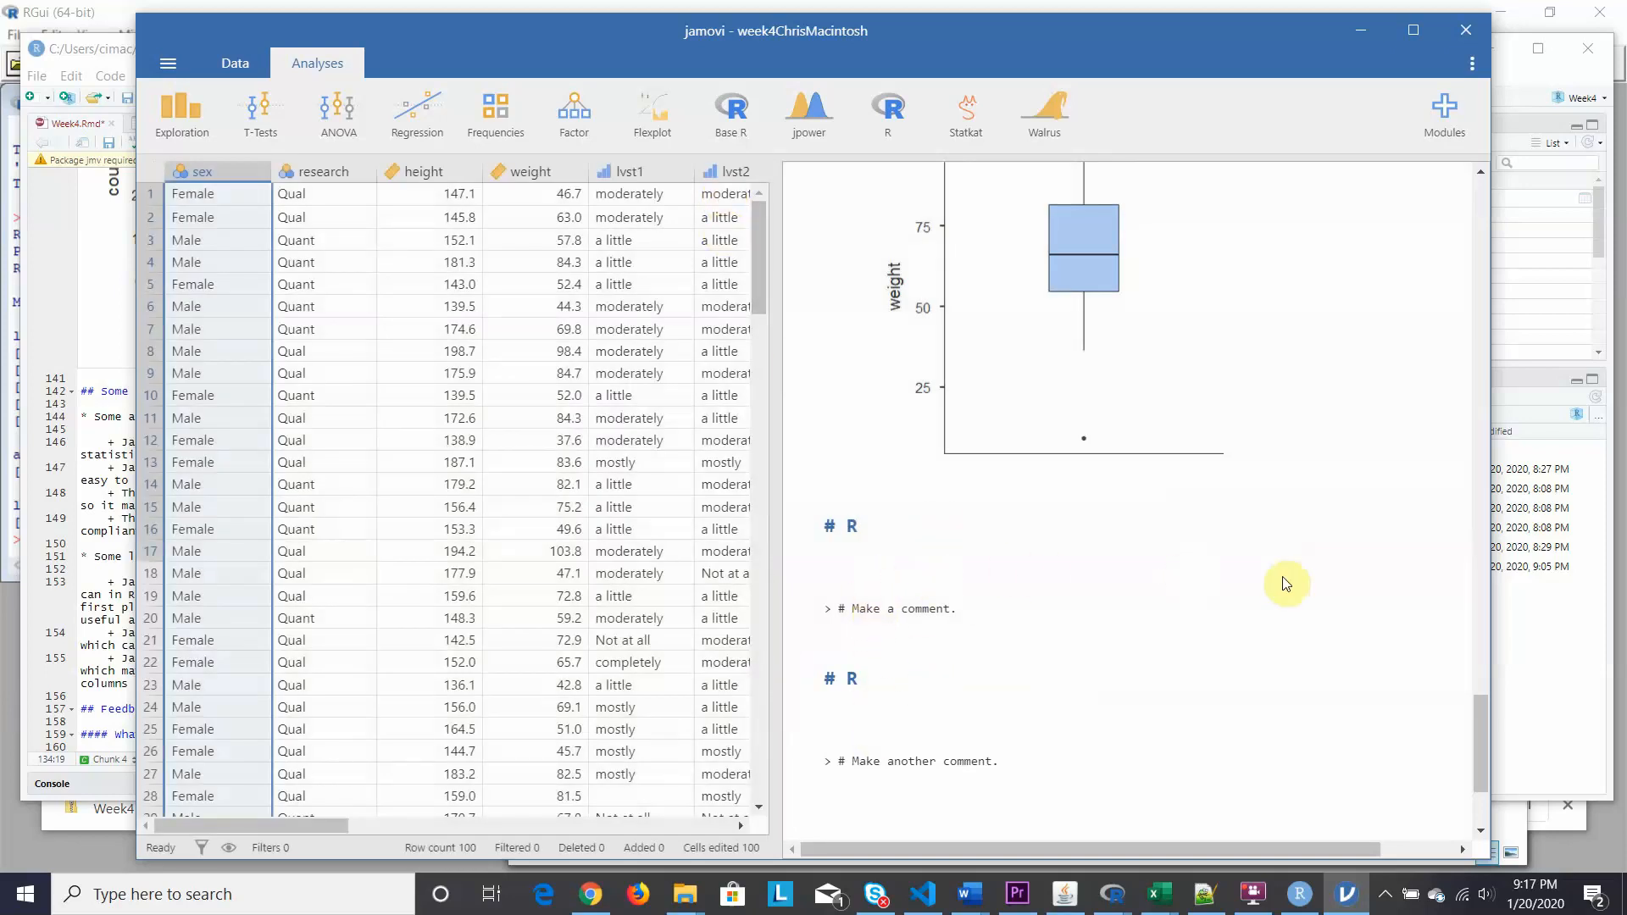
Scroll jamovi's results up to the weight plot, then bring RStudio forward.
{"action": "left_click", "coordinate": [1480, 722]}
{"action": "left_click_drag", "start_coordinate": [1478, 719], "coordinate": [1475, 701]}
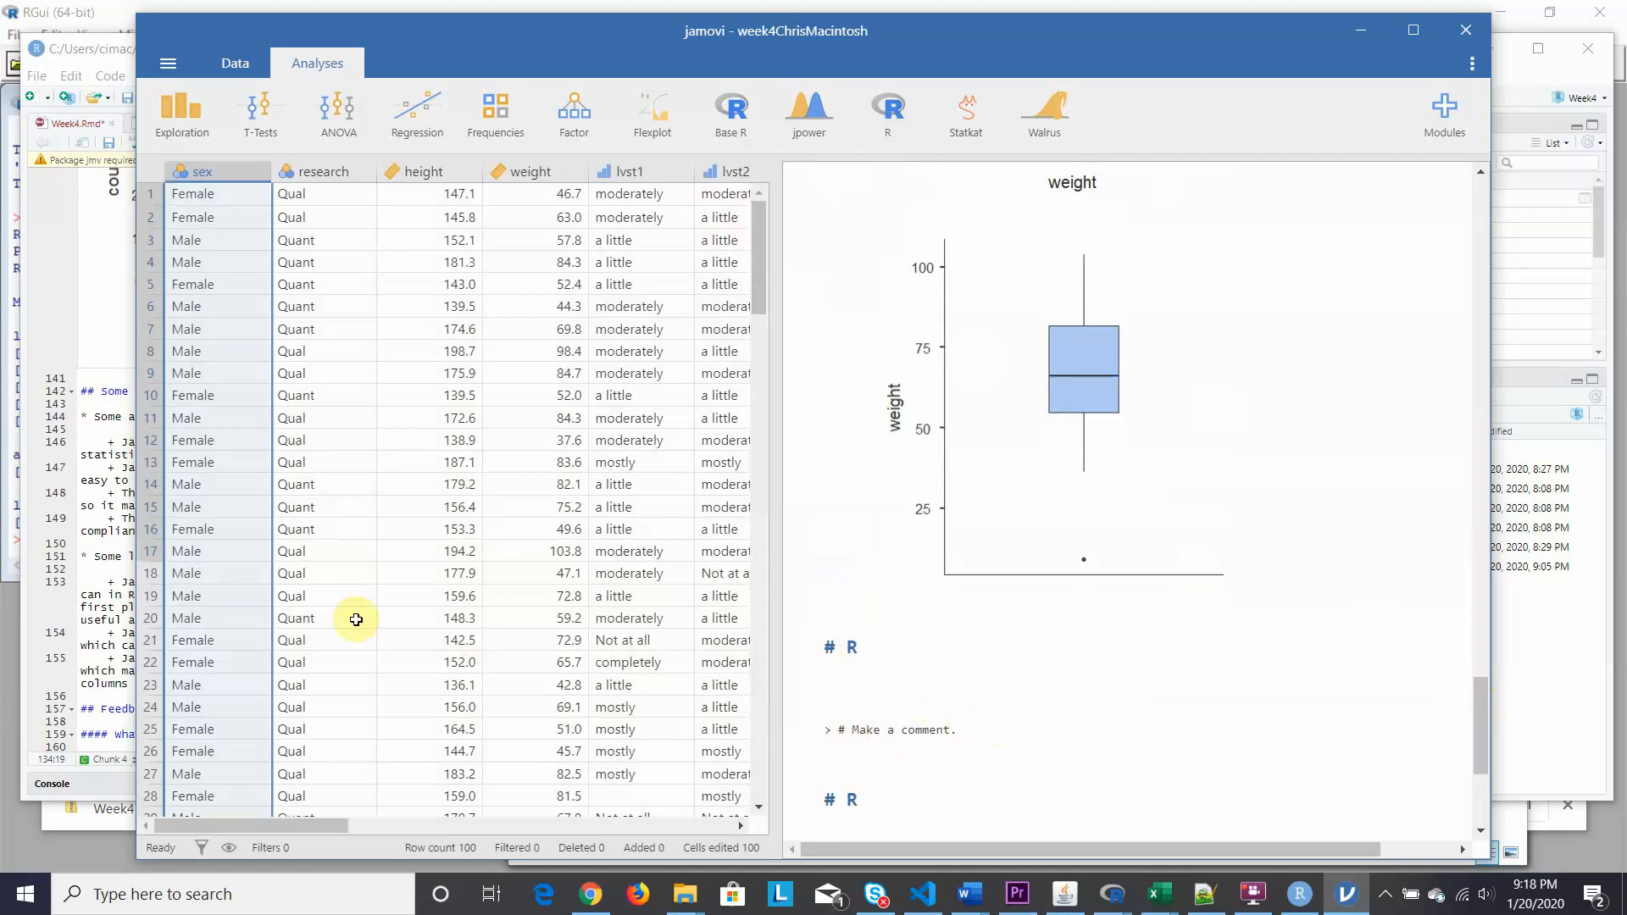
{"action": "left_click", "coordinate": [103, 785]}
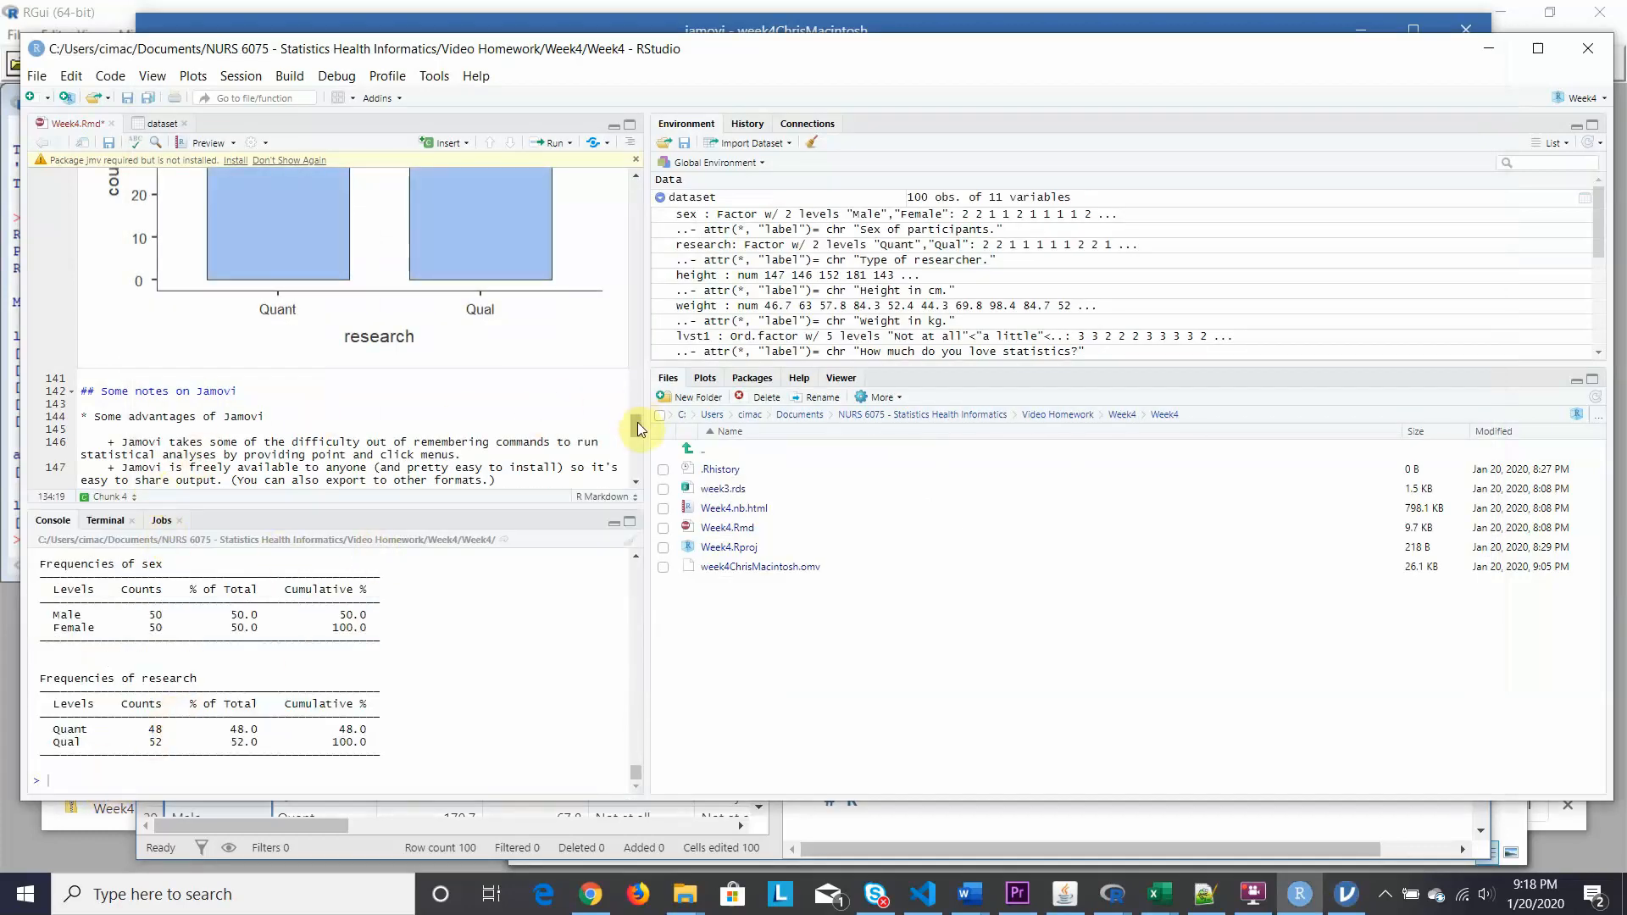
Scroll the Week4.Rmd editor down to the 'Some limitations of Jamovi' notes.
{"action": "left_click_drag", "start_coordinate": [637, 422], "coordinate": [638, 449]}
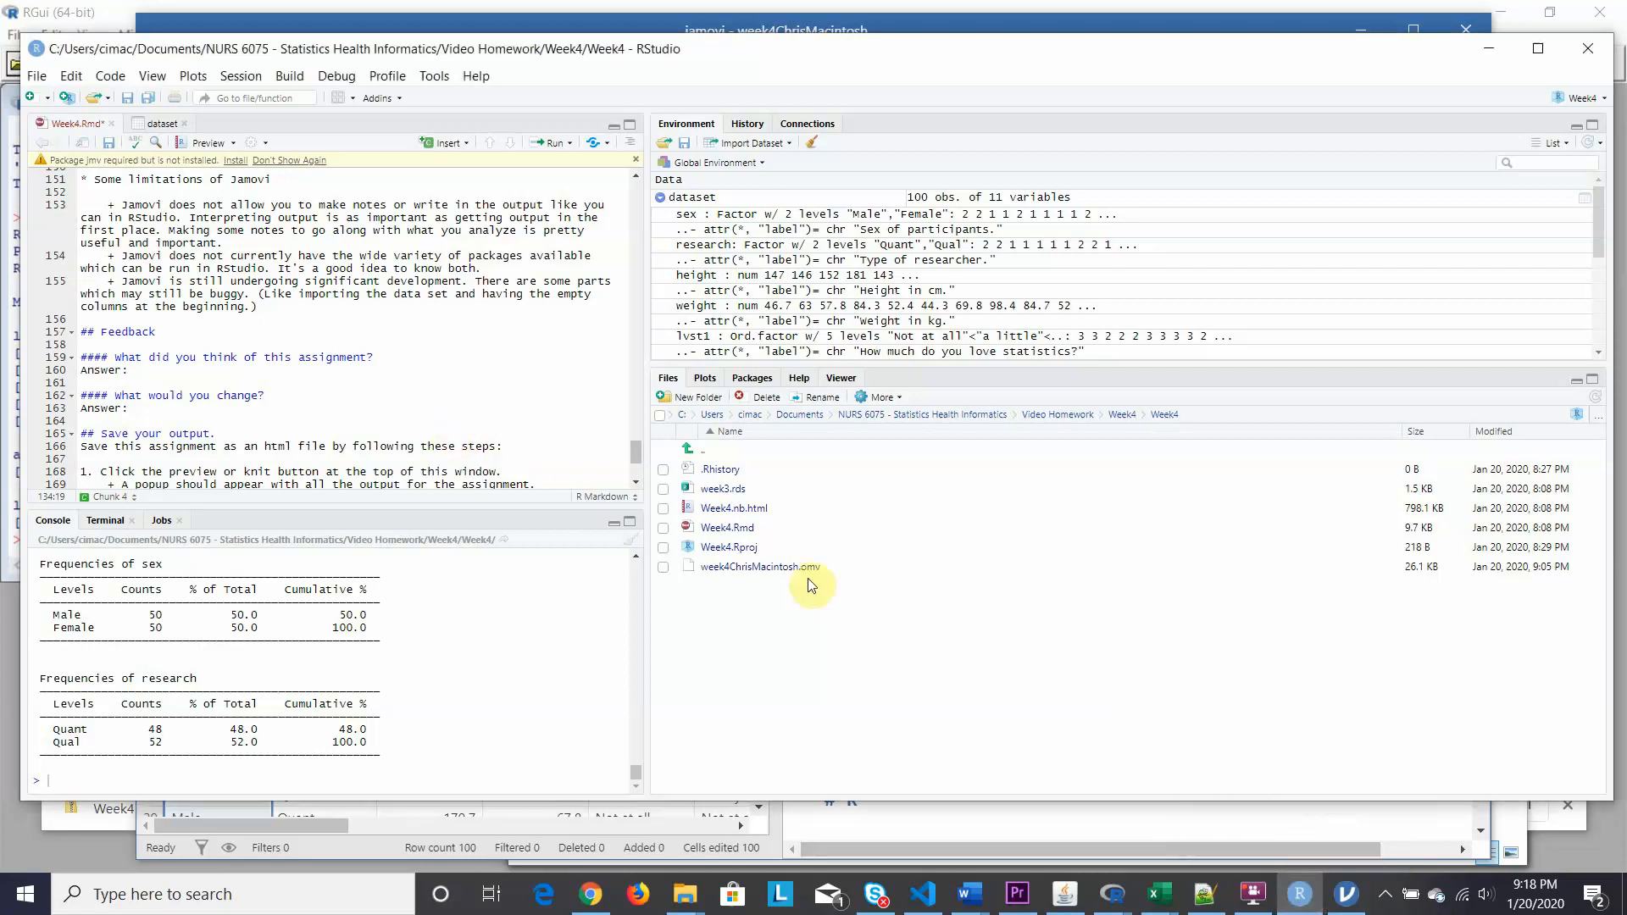
Open jamovi's Rj Editor and set its output to show code and output.
{"action": "left_click", "coordinate": [1333, 903]}
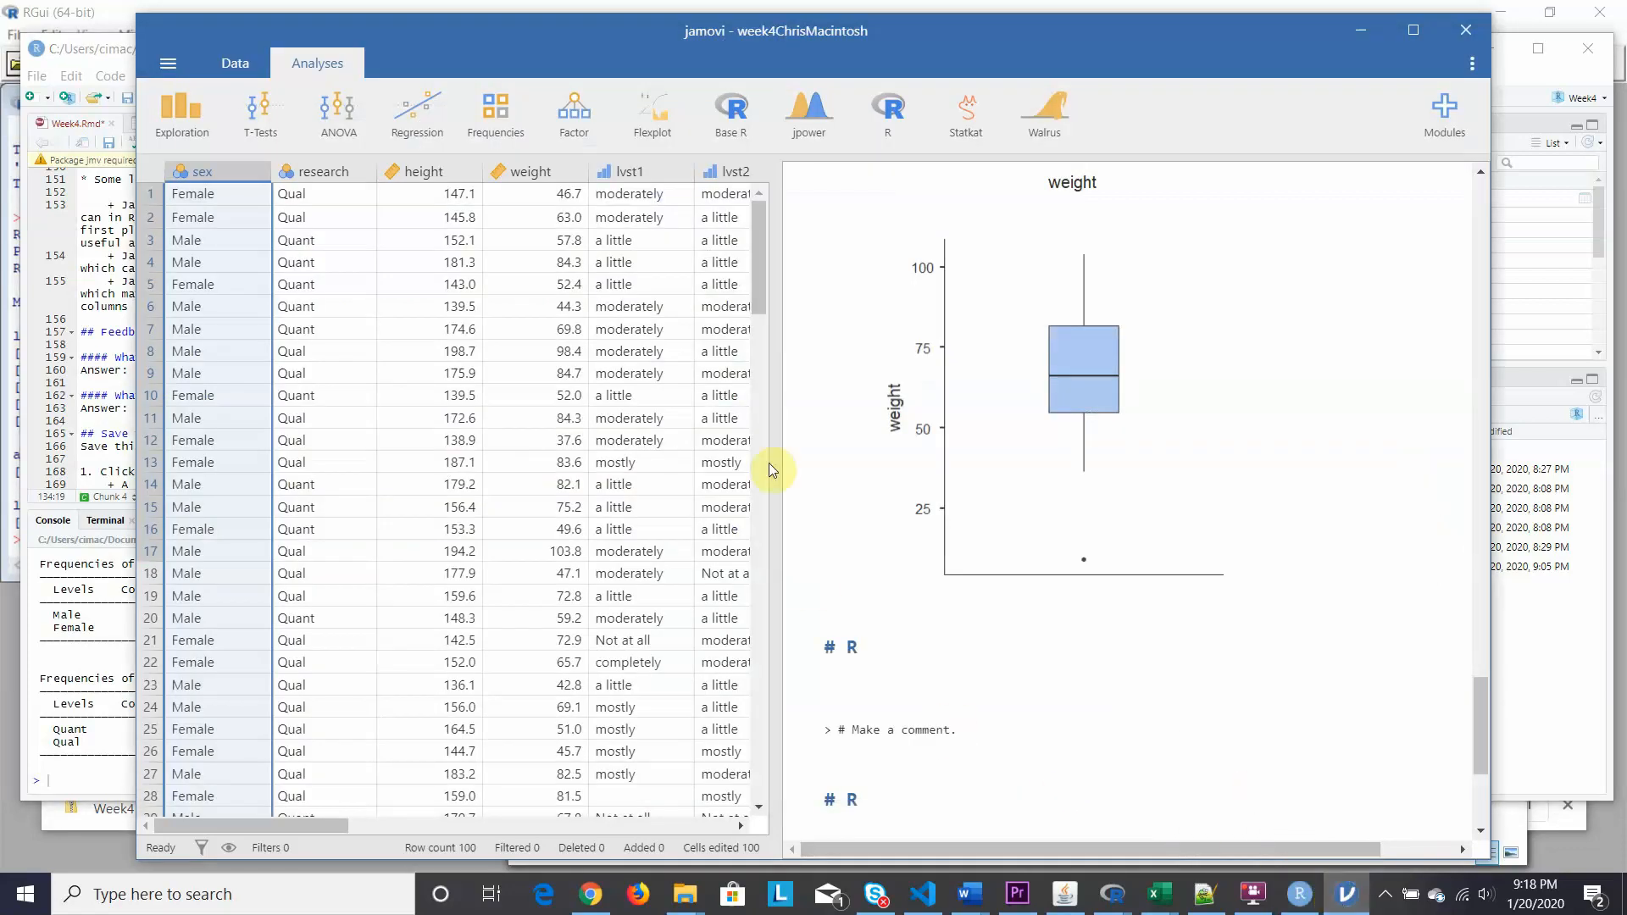
{"action": "left_click", "coordinate": [883, 125]}
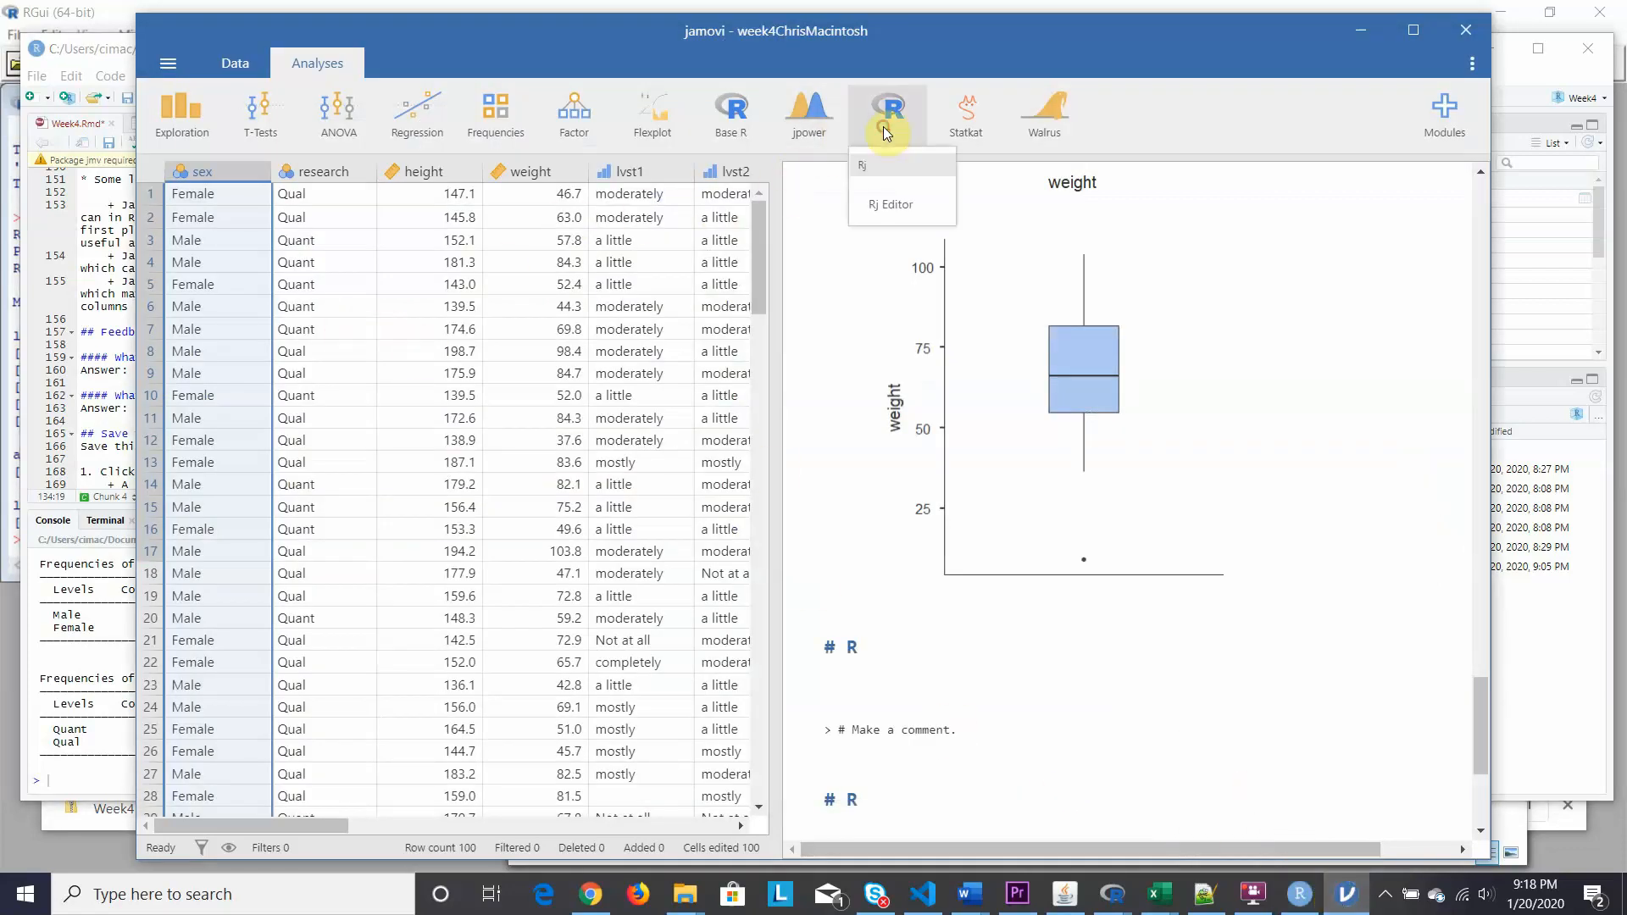
{"action": "left_click", "coordinate": [898, 212]}
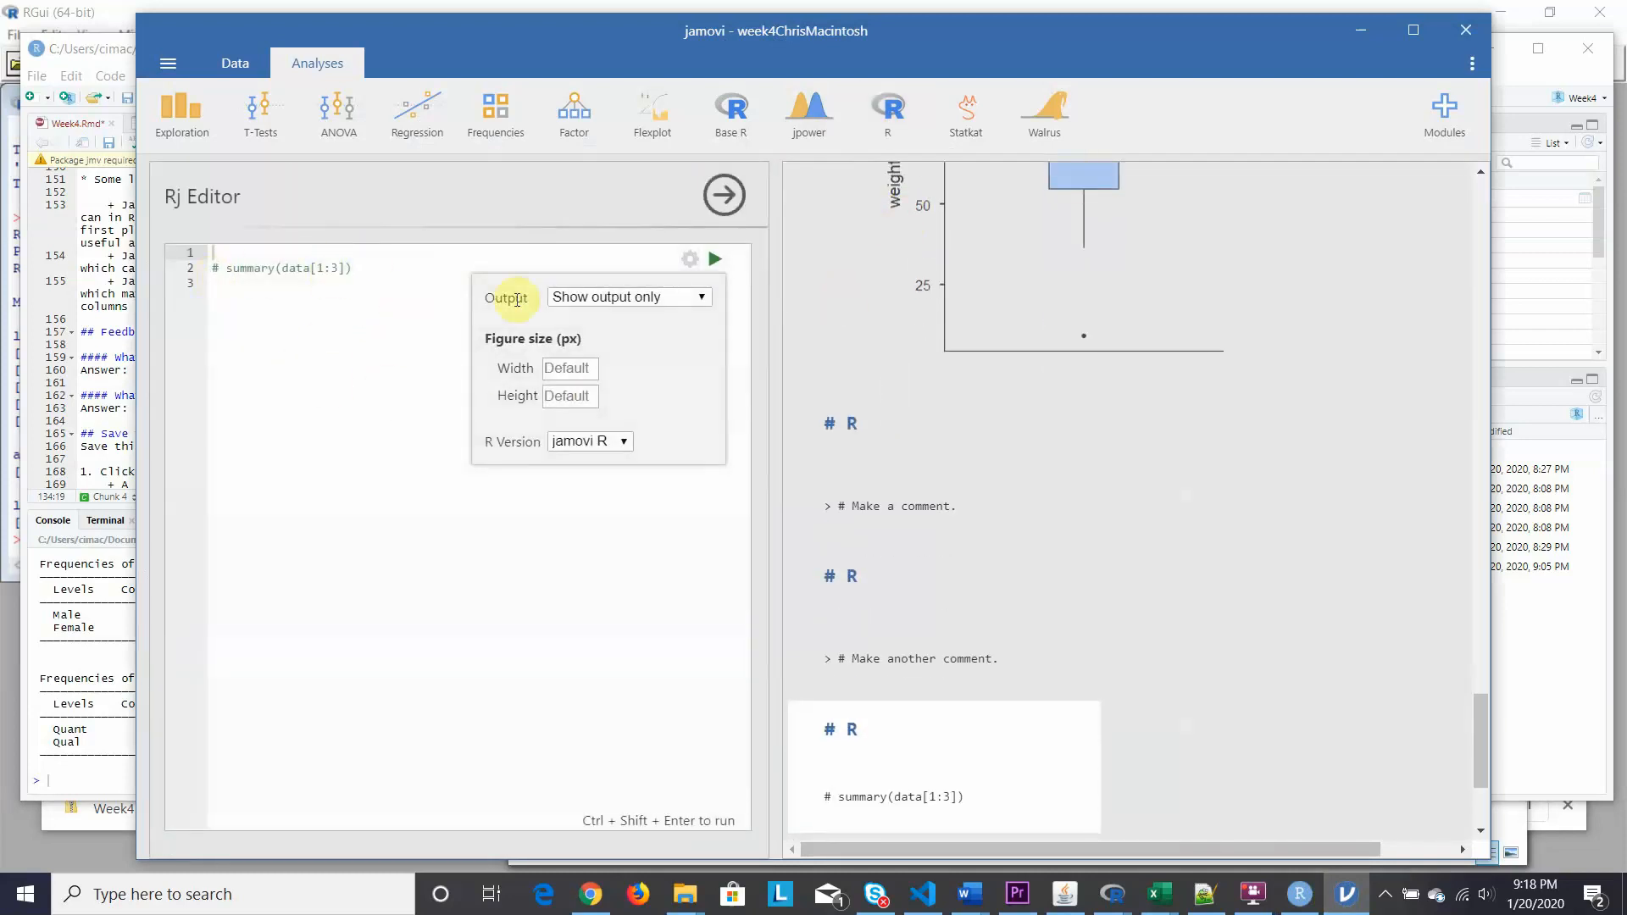
{"action": "left_click", "coordinate": [699, 297]}
{"action": "left_click", "coordinate": [627, 334]}
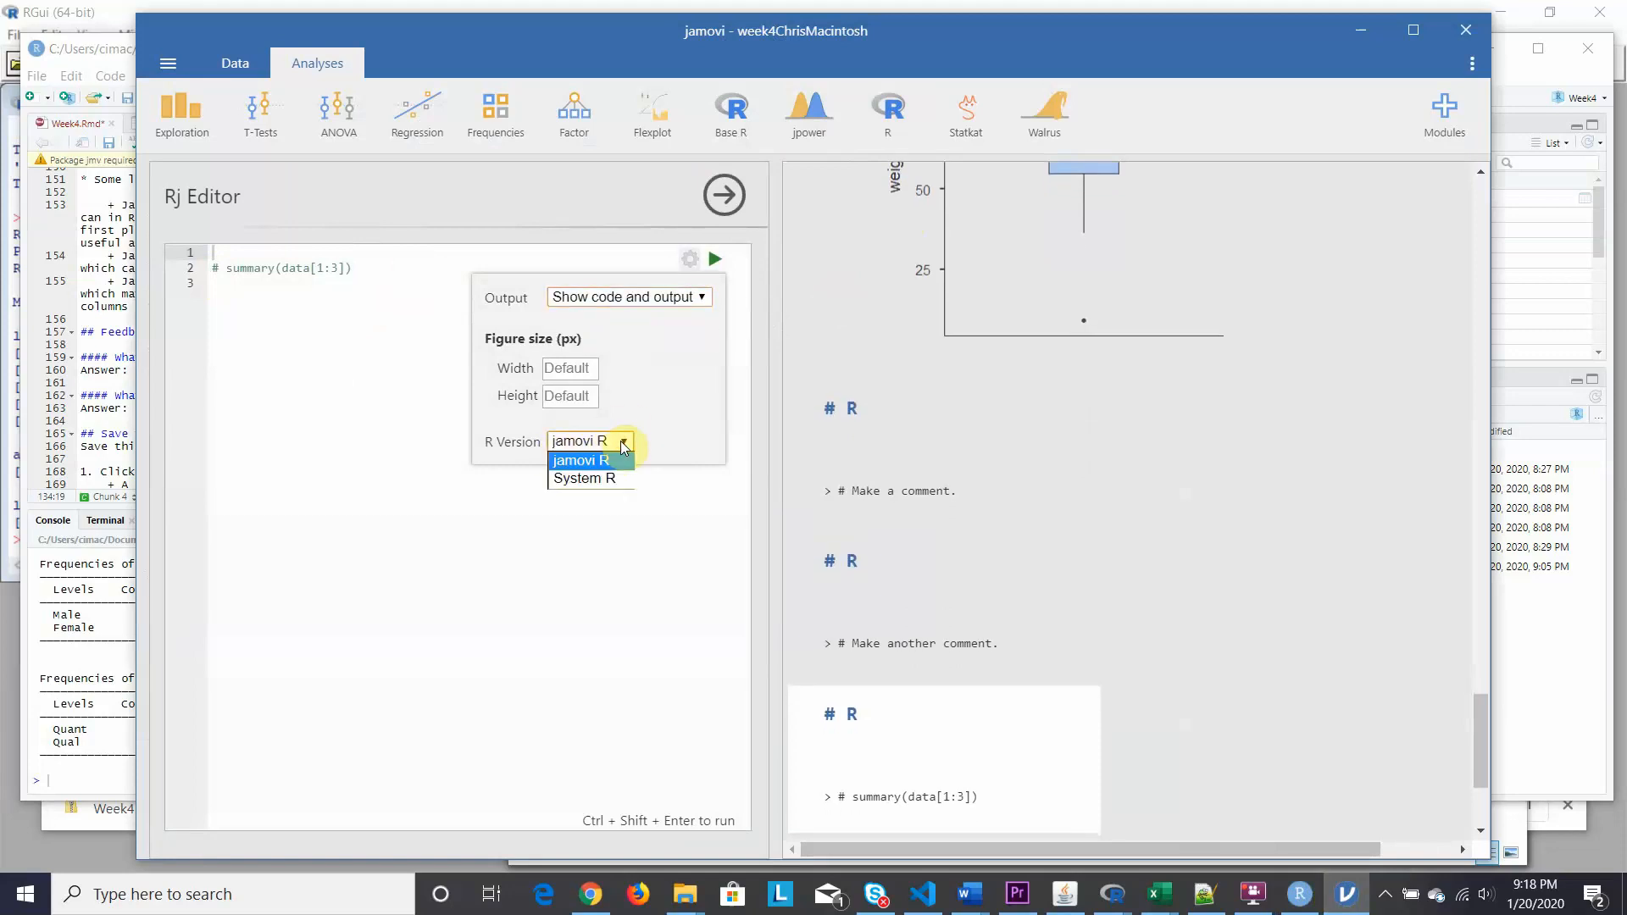
Try System R as the R version, revert to jamovi R, then select the summary code line.
{"action": "left_click", "coordinate": [583, 480]}
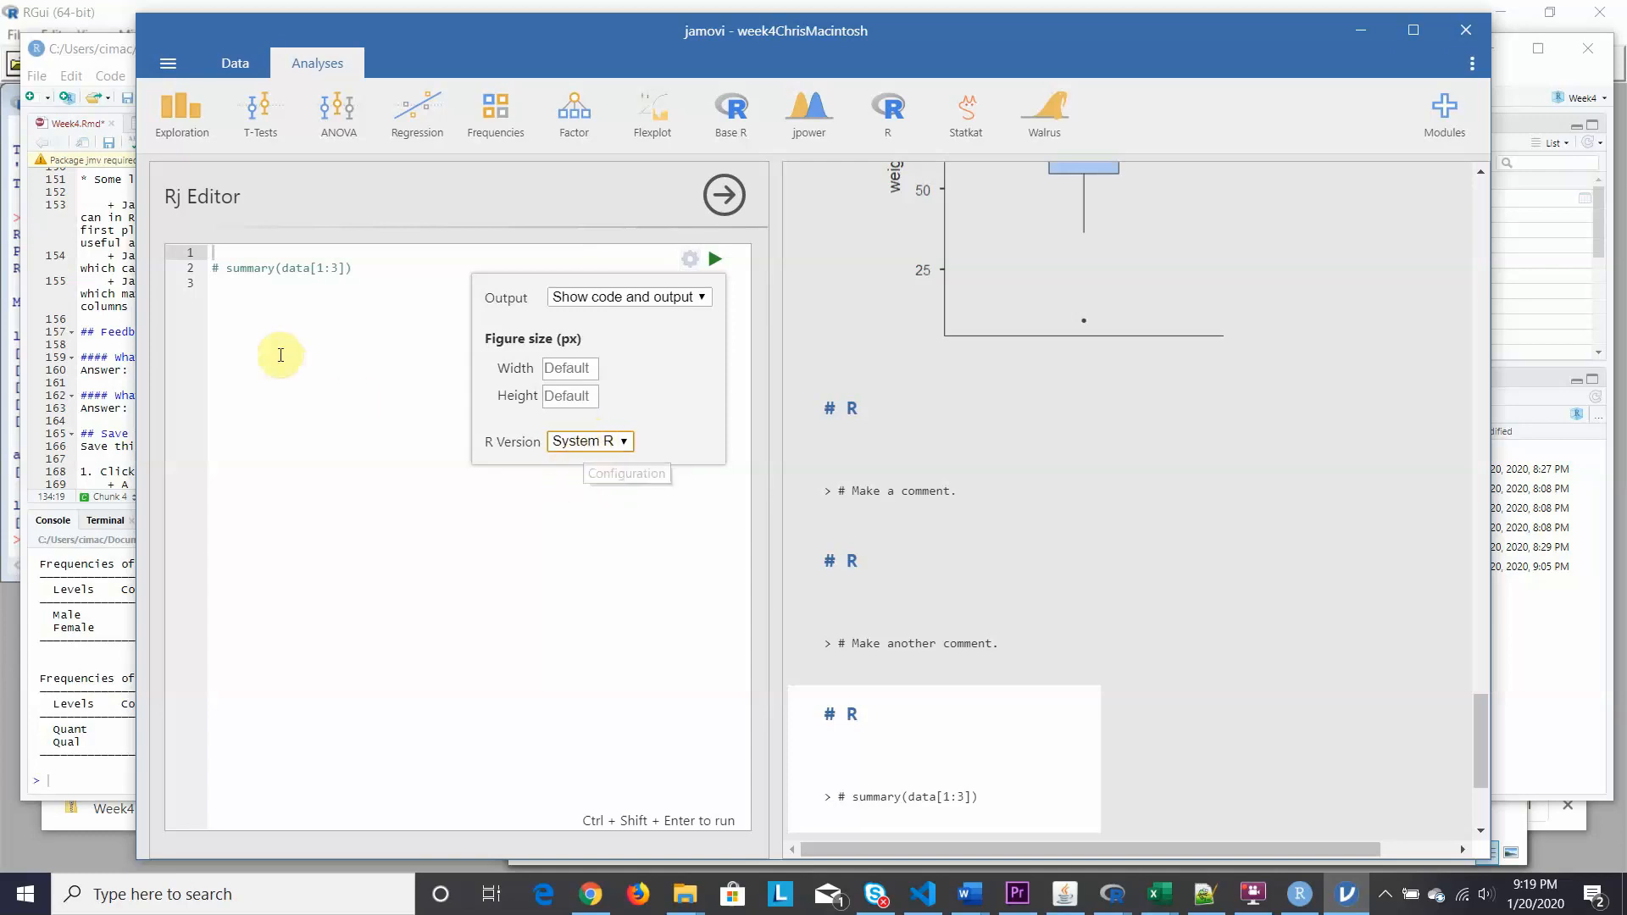
{"action": "left_click", "coordinate": [353, 277]}
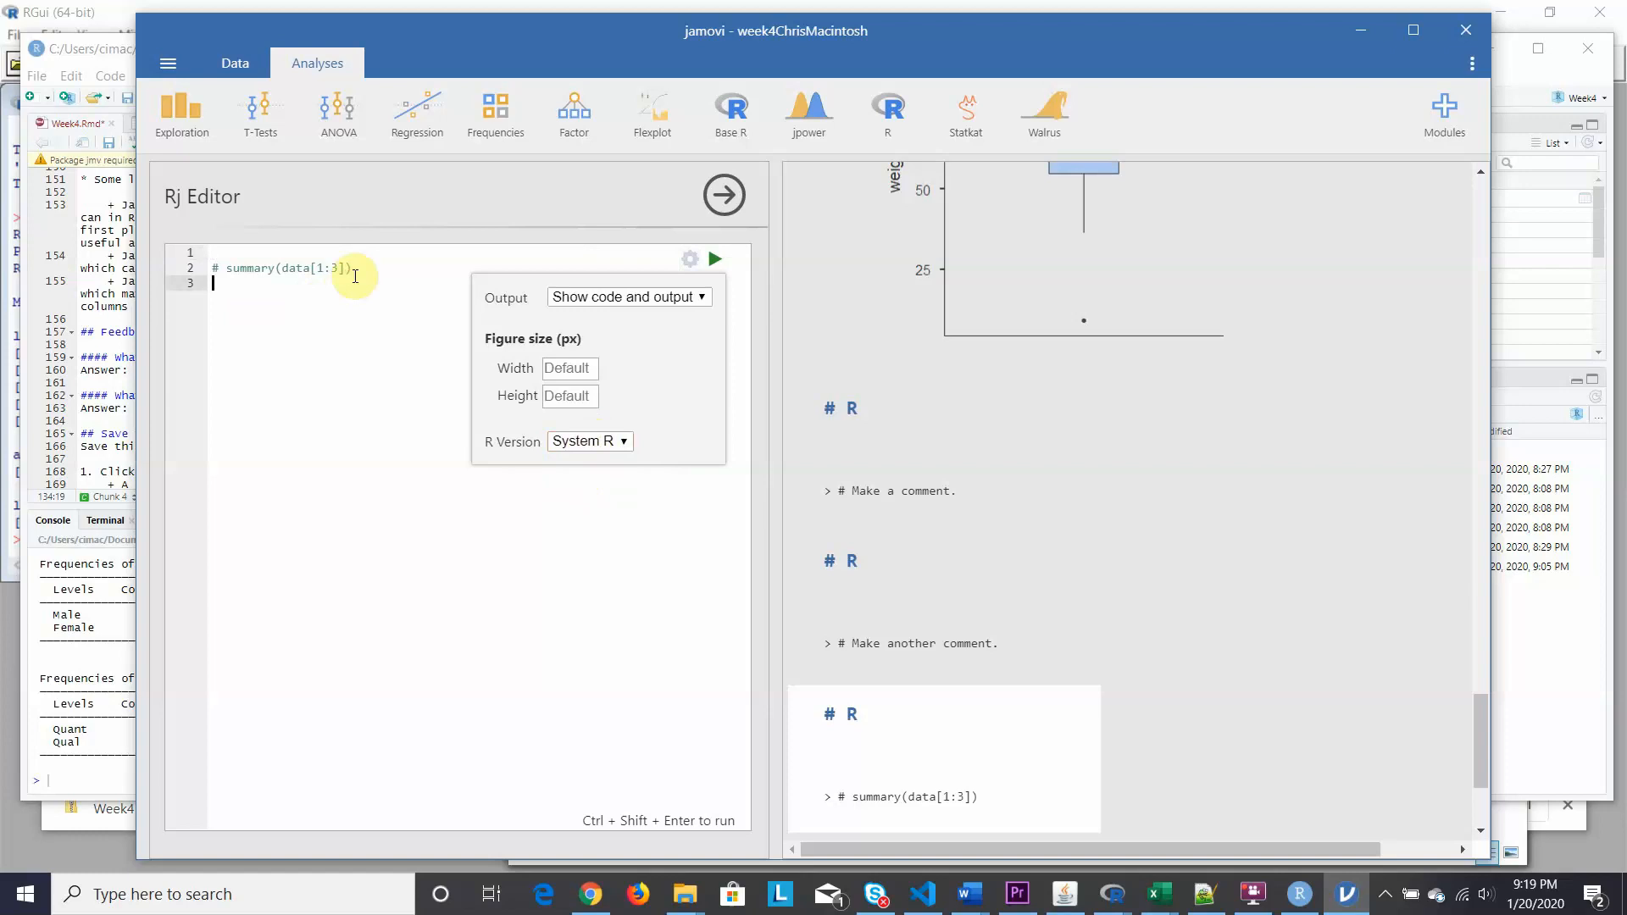
{"action": "left_click", "coordinate": [353, 270]}
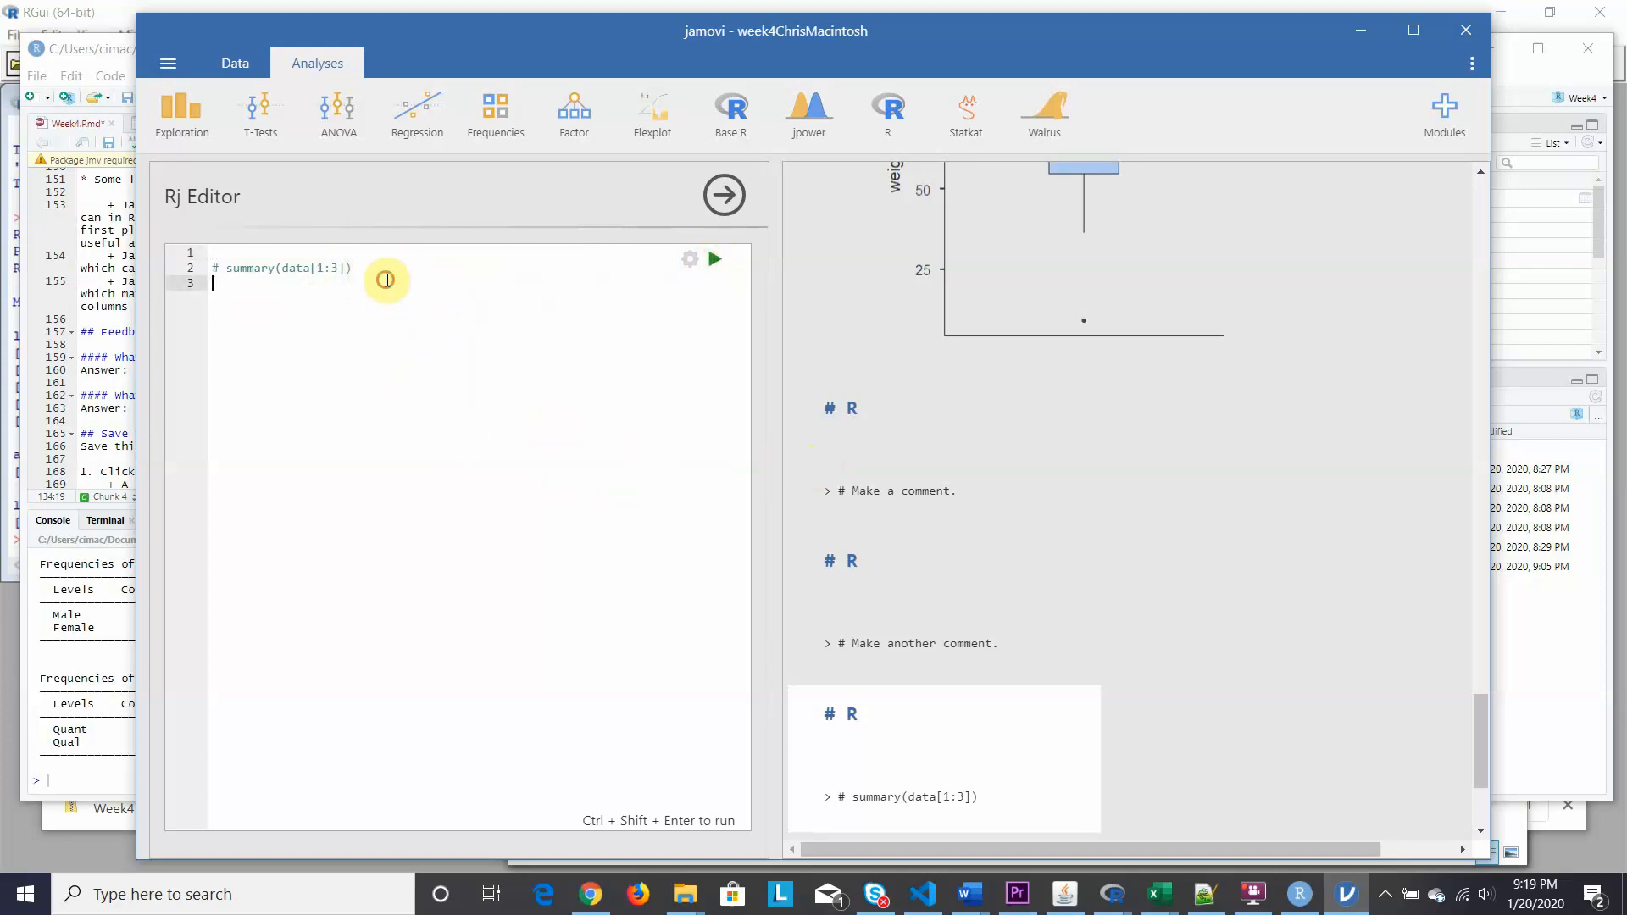
{"action": "left_click", "coordinate": [689, 260]}
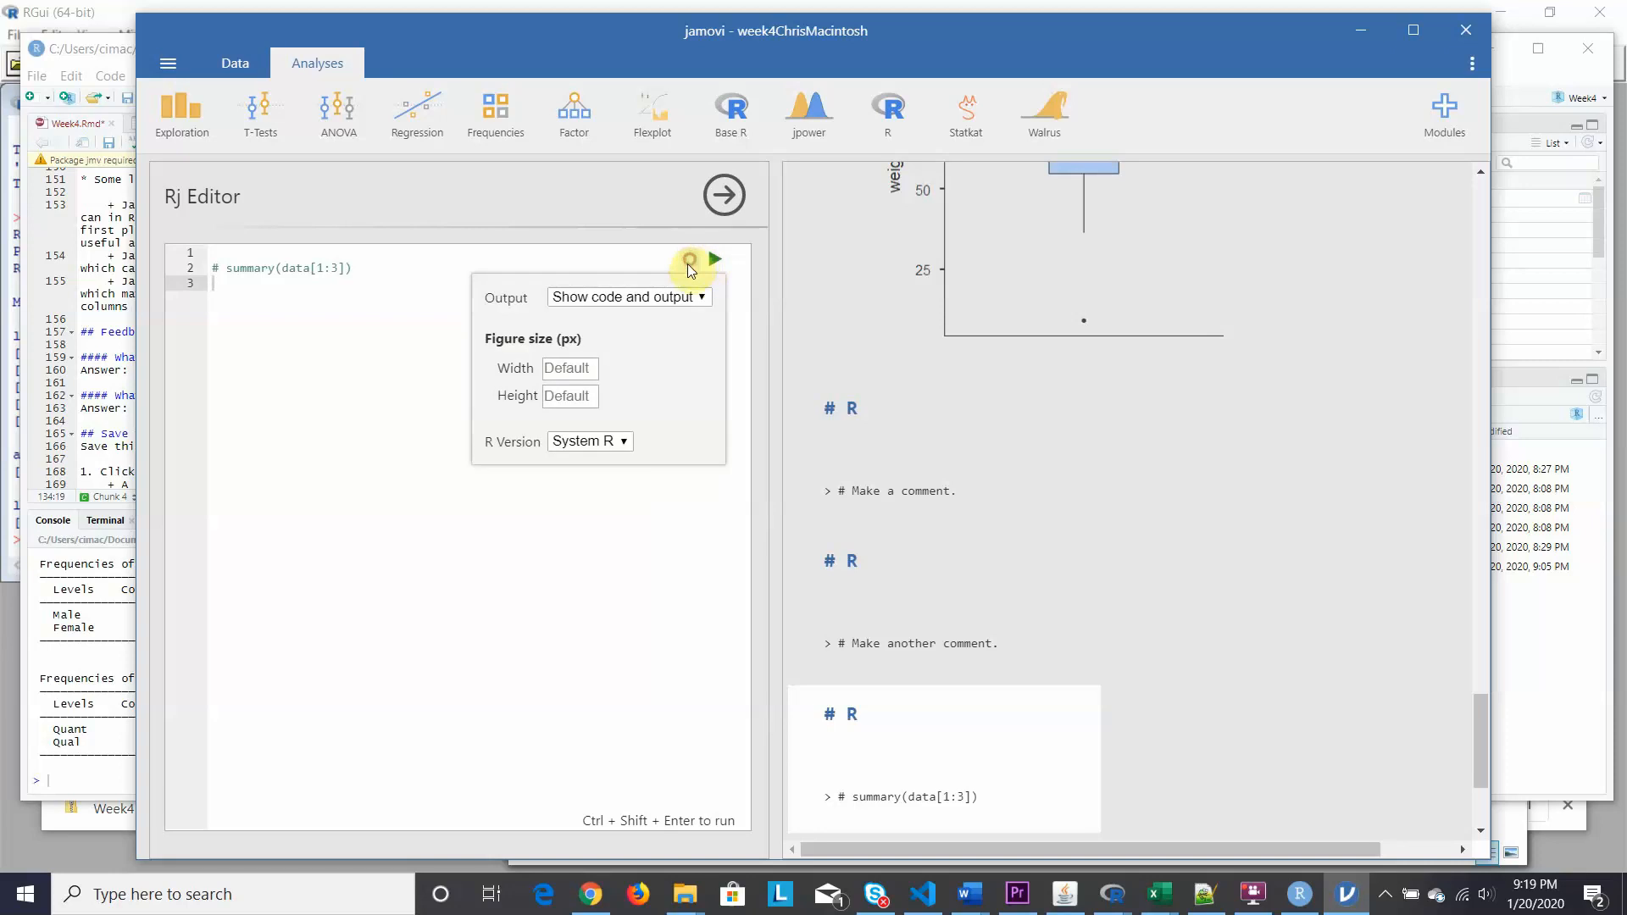
{"action": "left_click", "coordinate": [617, 444]}
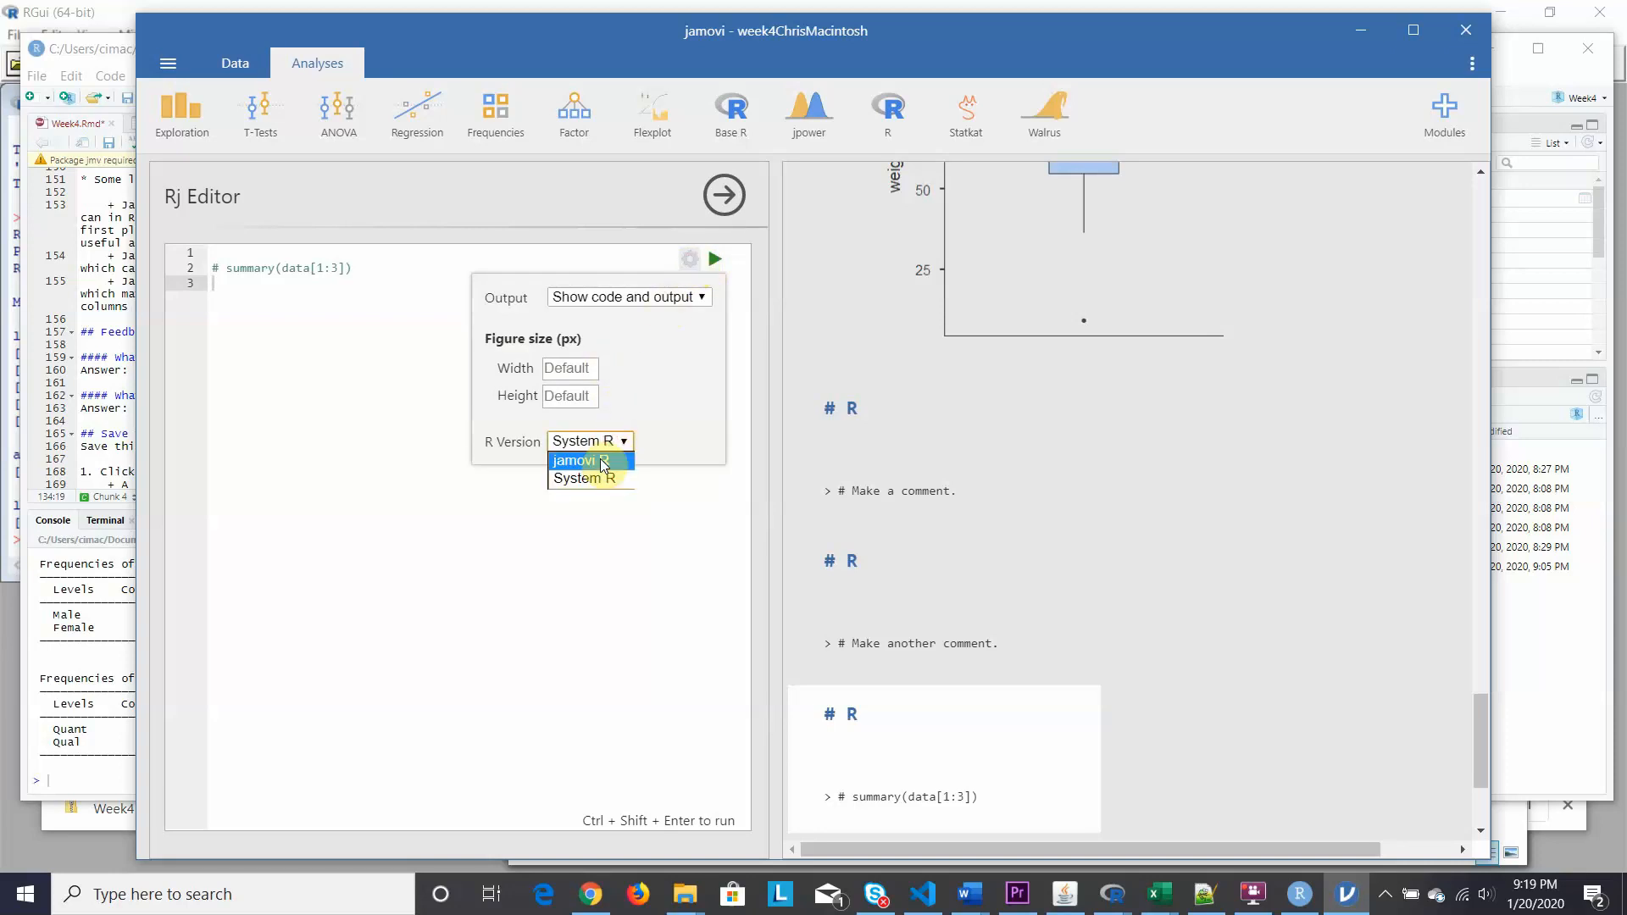
{"action": "left_click", "coordinate": [440, 307]}
{"action": "left_click_drag", "start_coordinate": [393, 265], "coordinate": [191, 265]}
Replace the editor code with sessionInfo() and run it, showing R version 3.6.1 and loaded packages.
{"action": "key", "text": "BackSpace"}
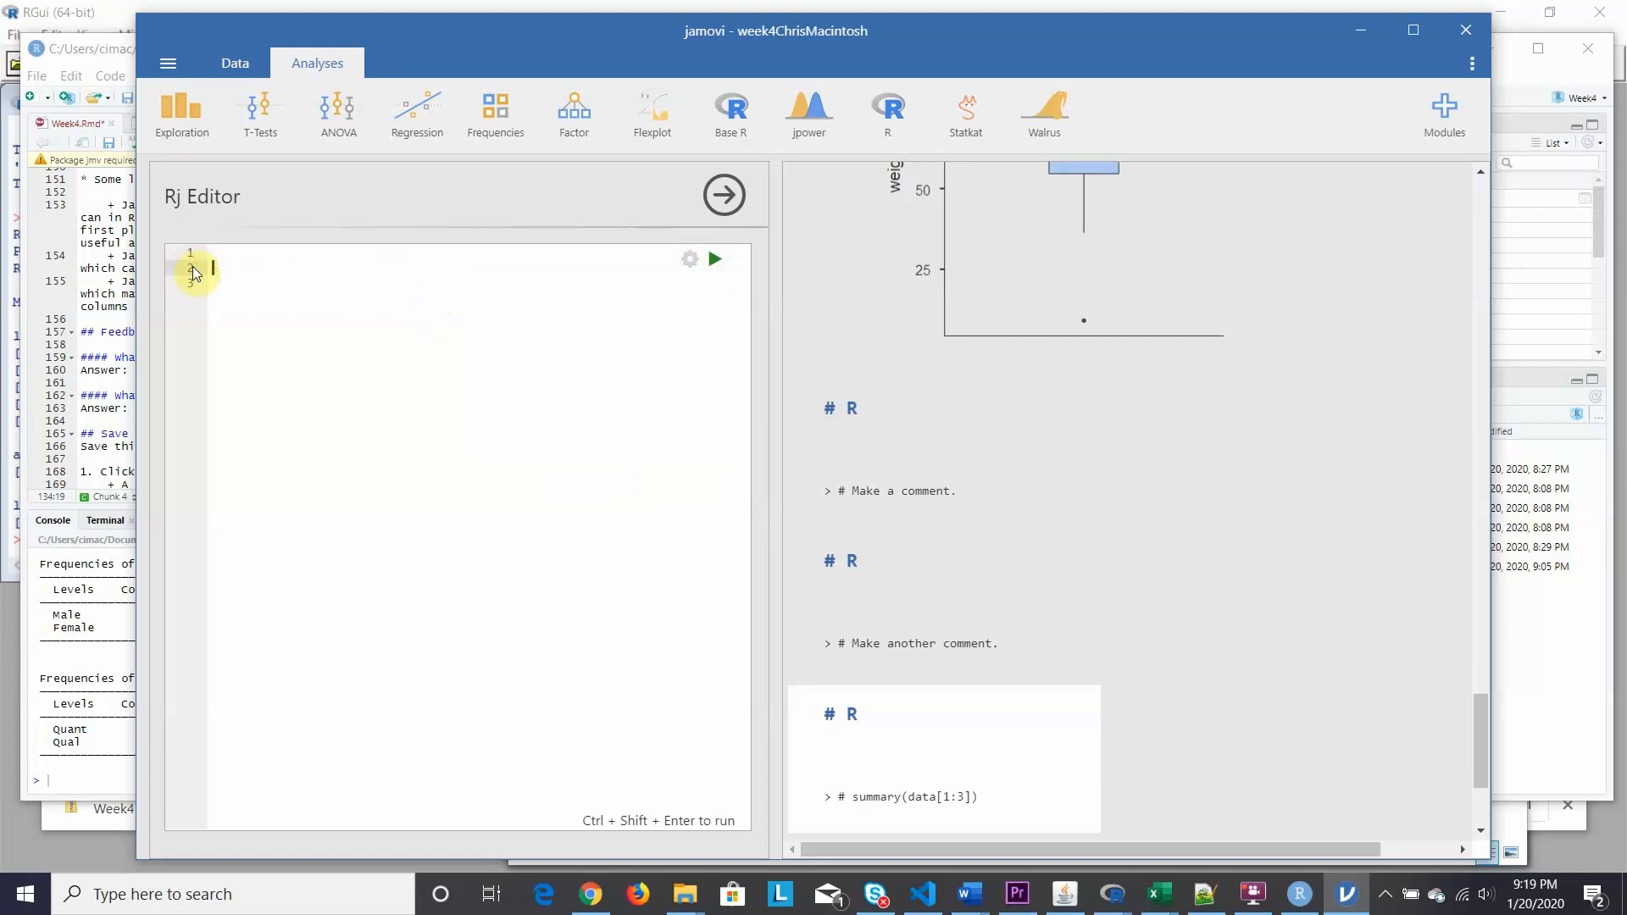
{"action": "type", "text": "ses"}
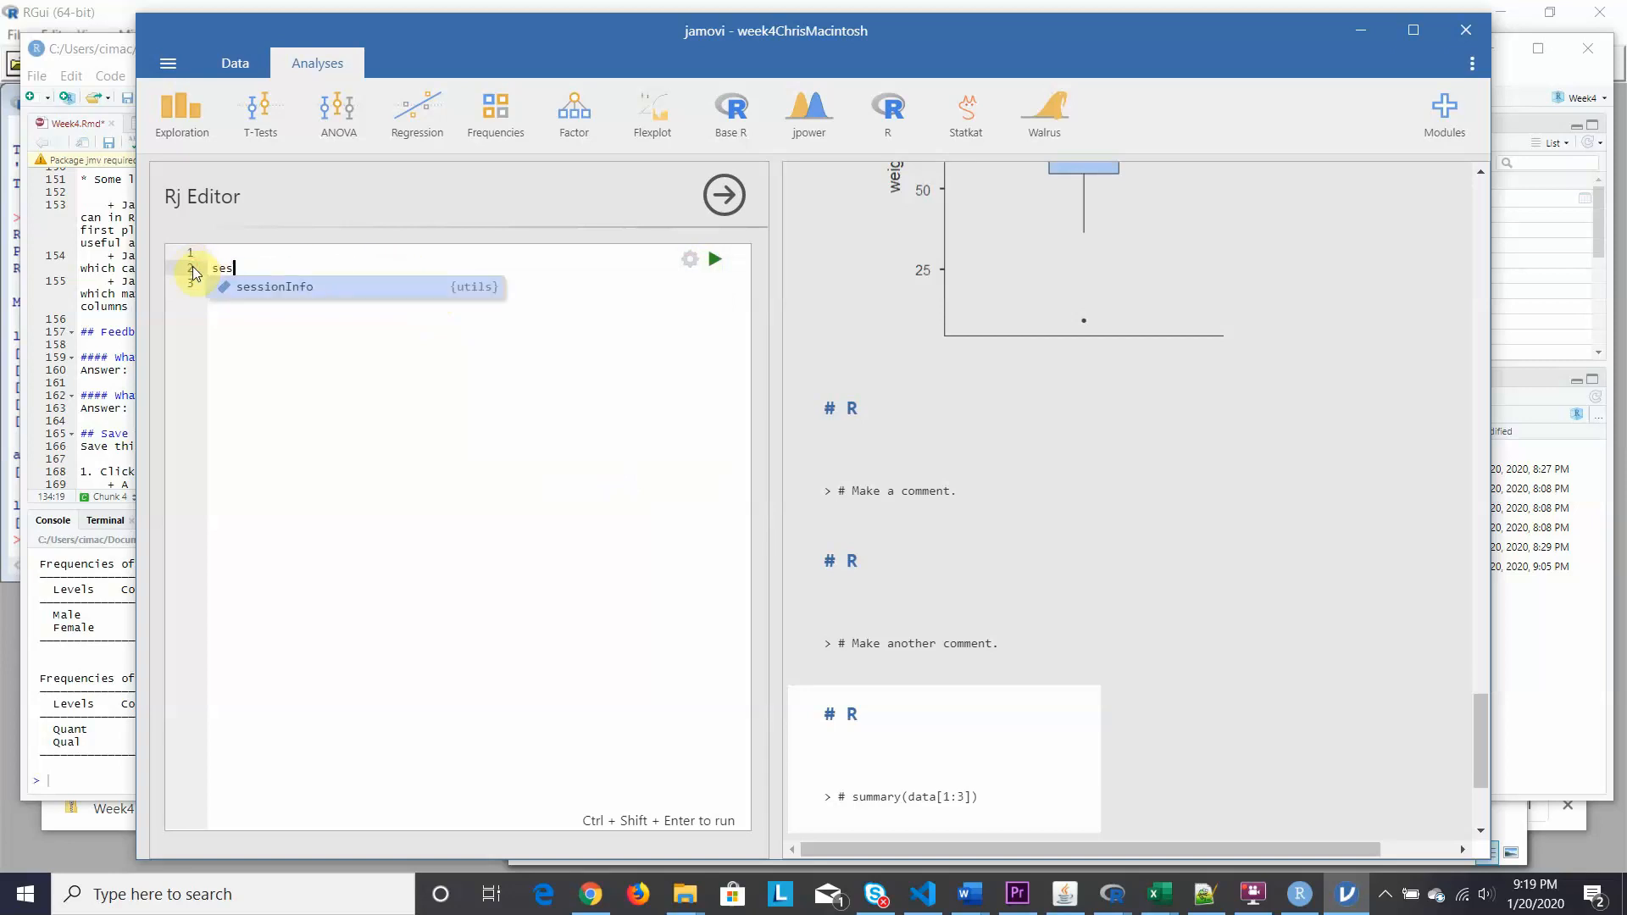
{"action": "type", "text": "sionInfo("}
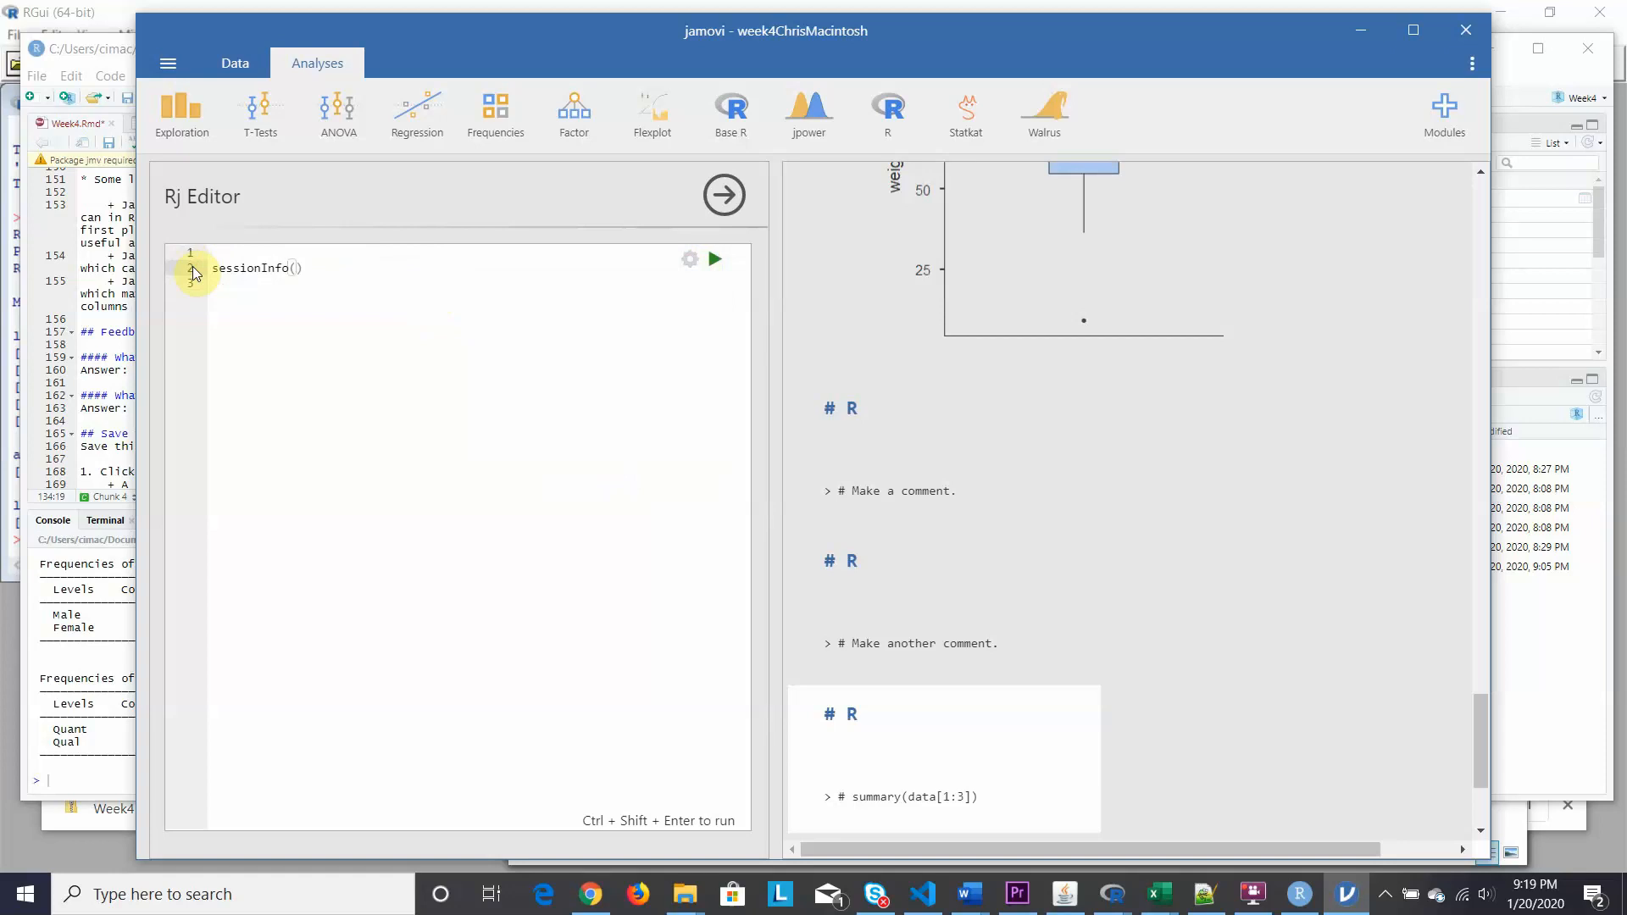
{"action": "key", "text": "ctrl+shift+Return"}
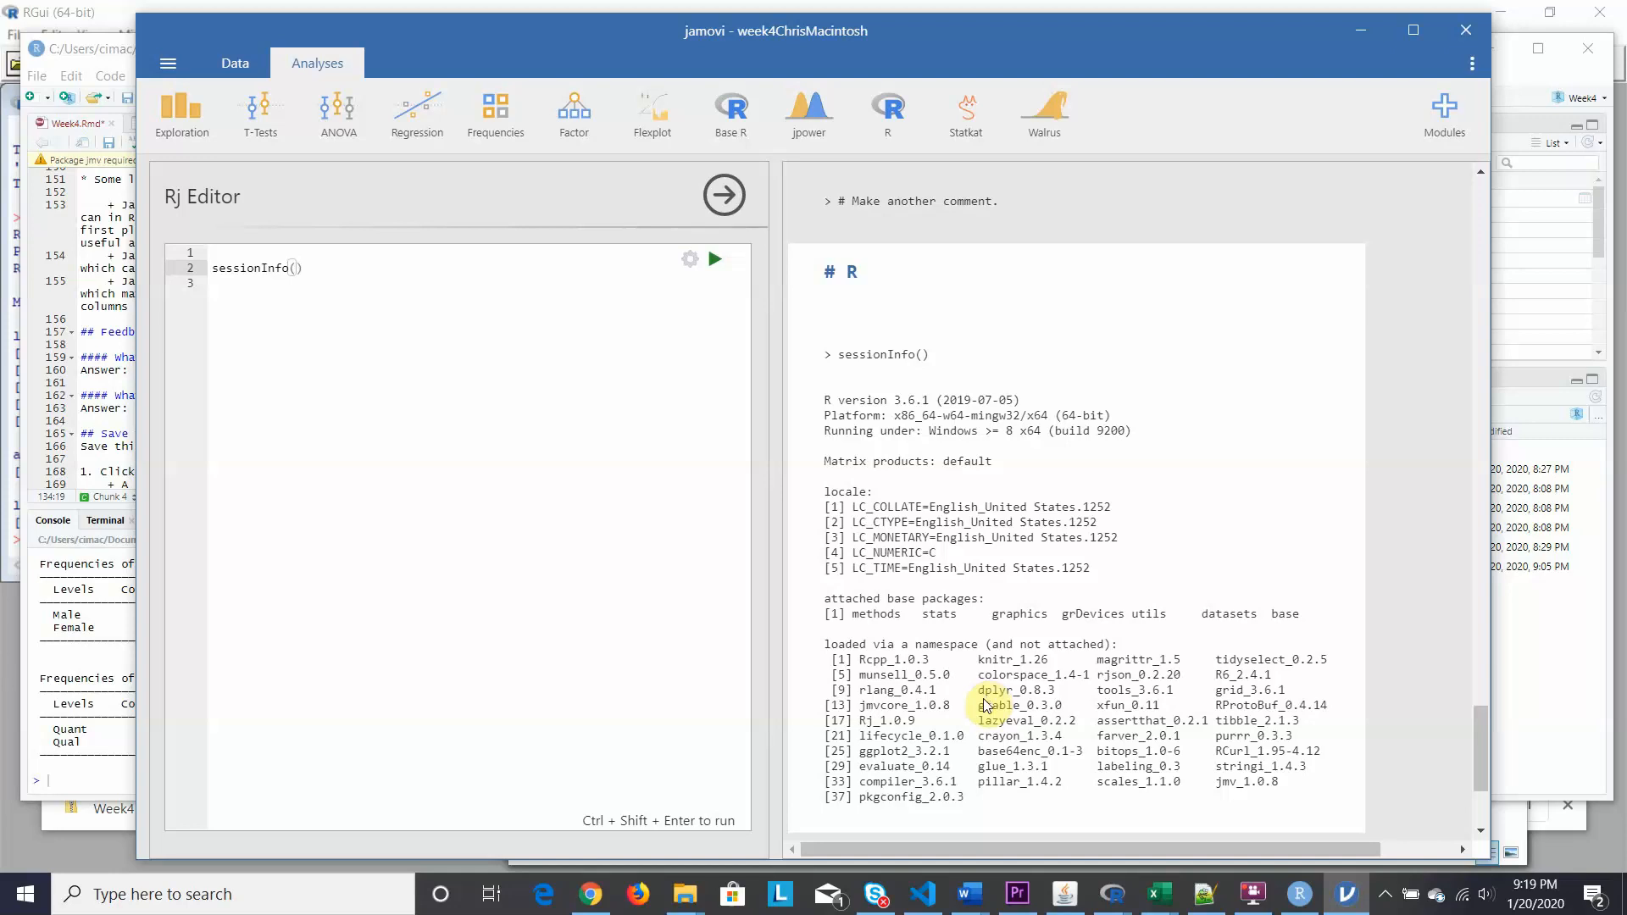
{"action": "left_click", "coordinate": [722, 198]}
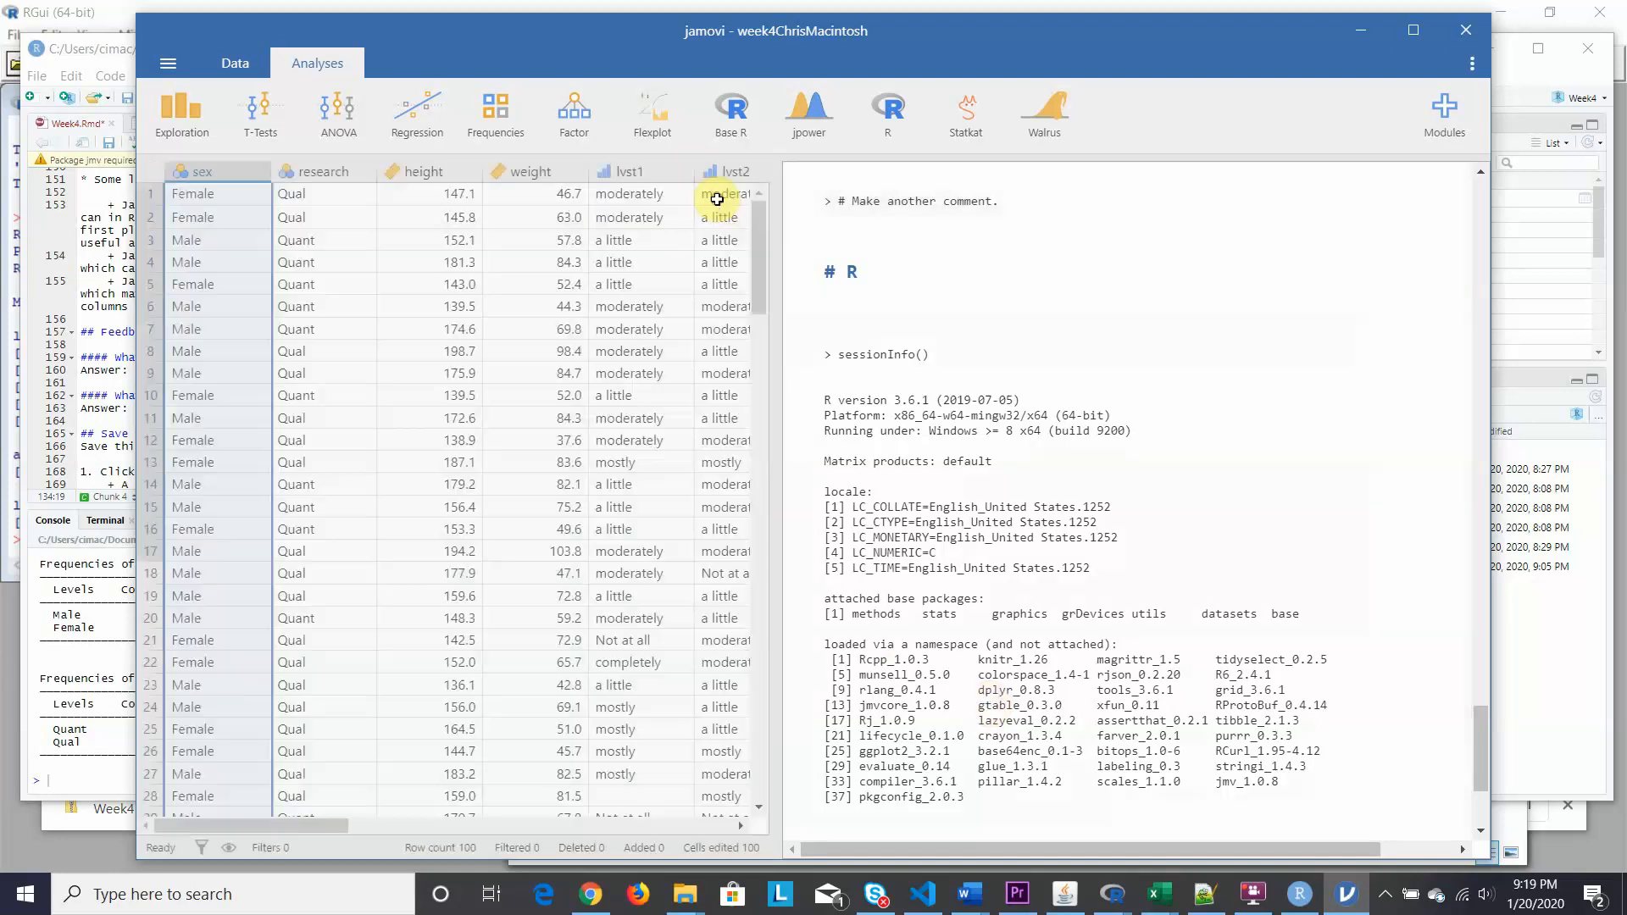
{"action": "left_click", "coordinate": [888, 119]}
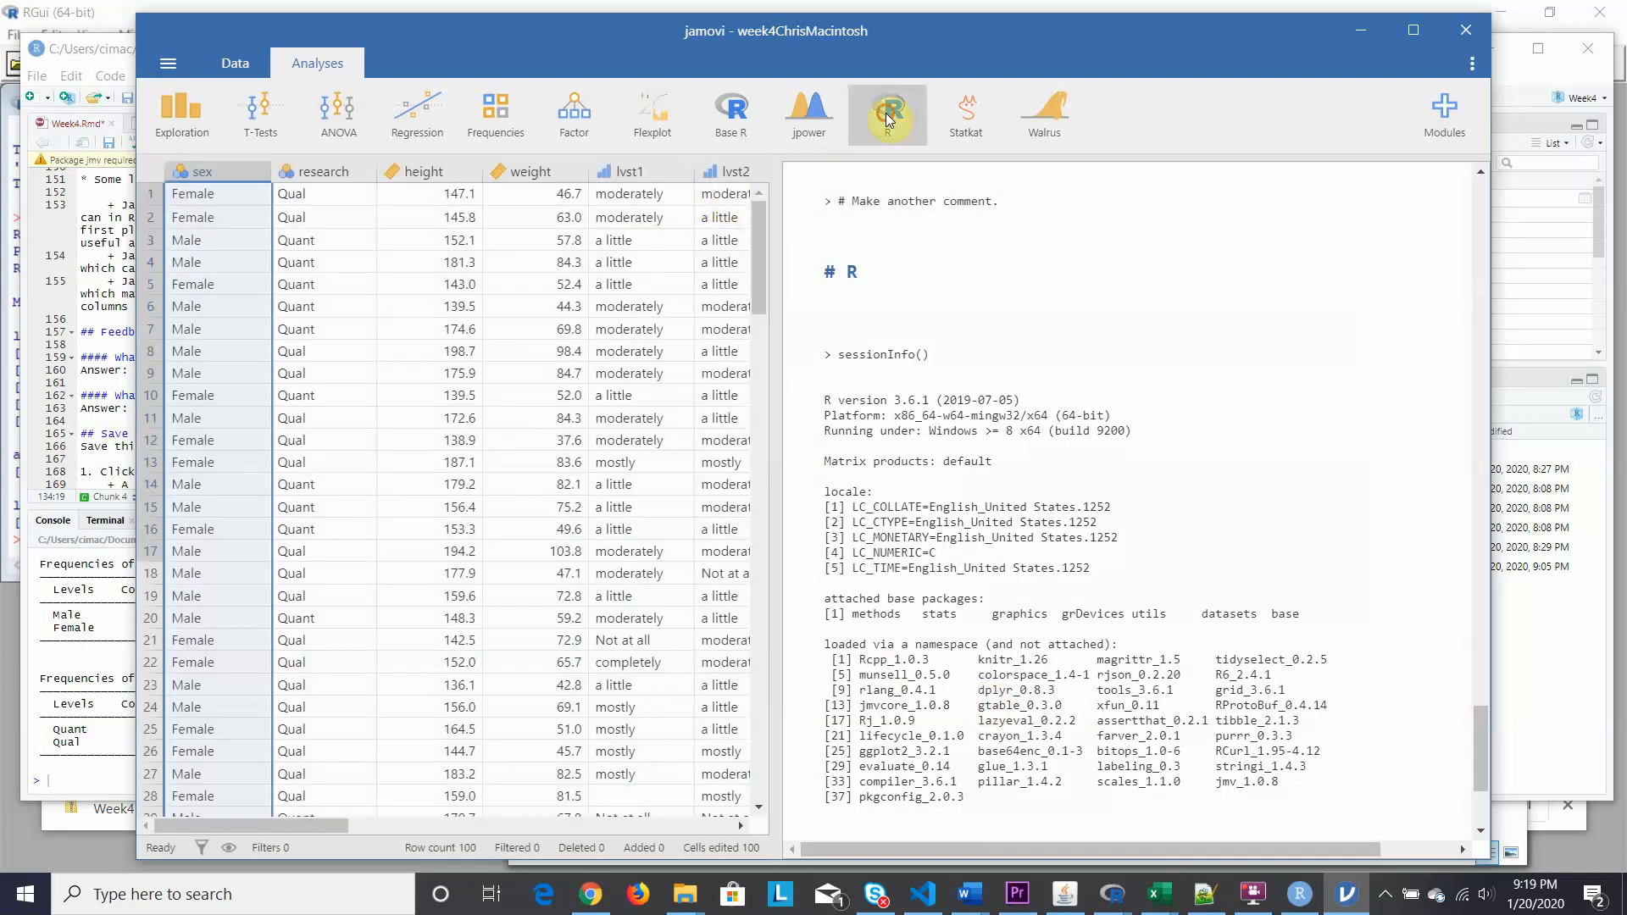
Reopen the Rj Editor, clear its code, and set output to show code and output.
{"action": "left_click", "coordinate": [881, 212]}
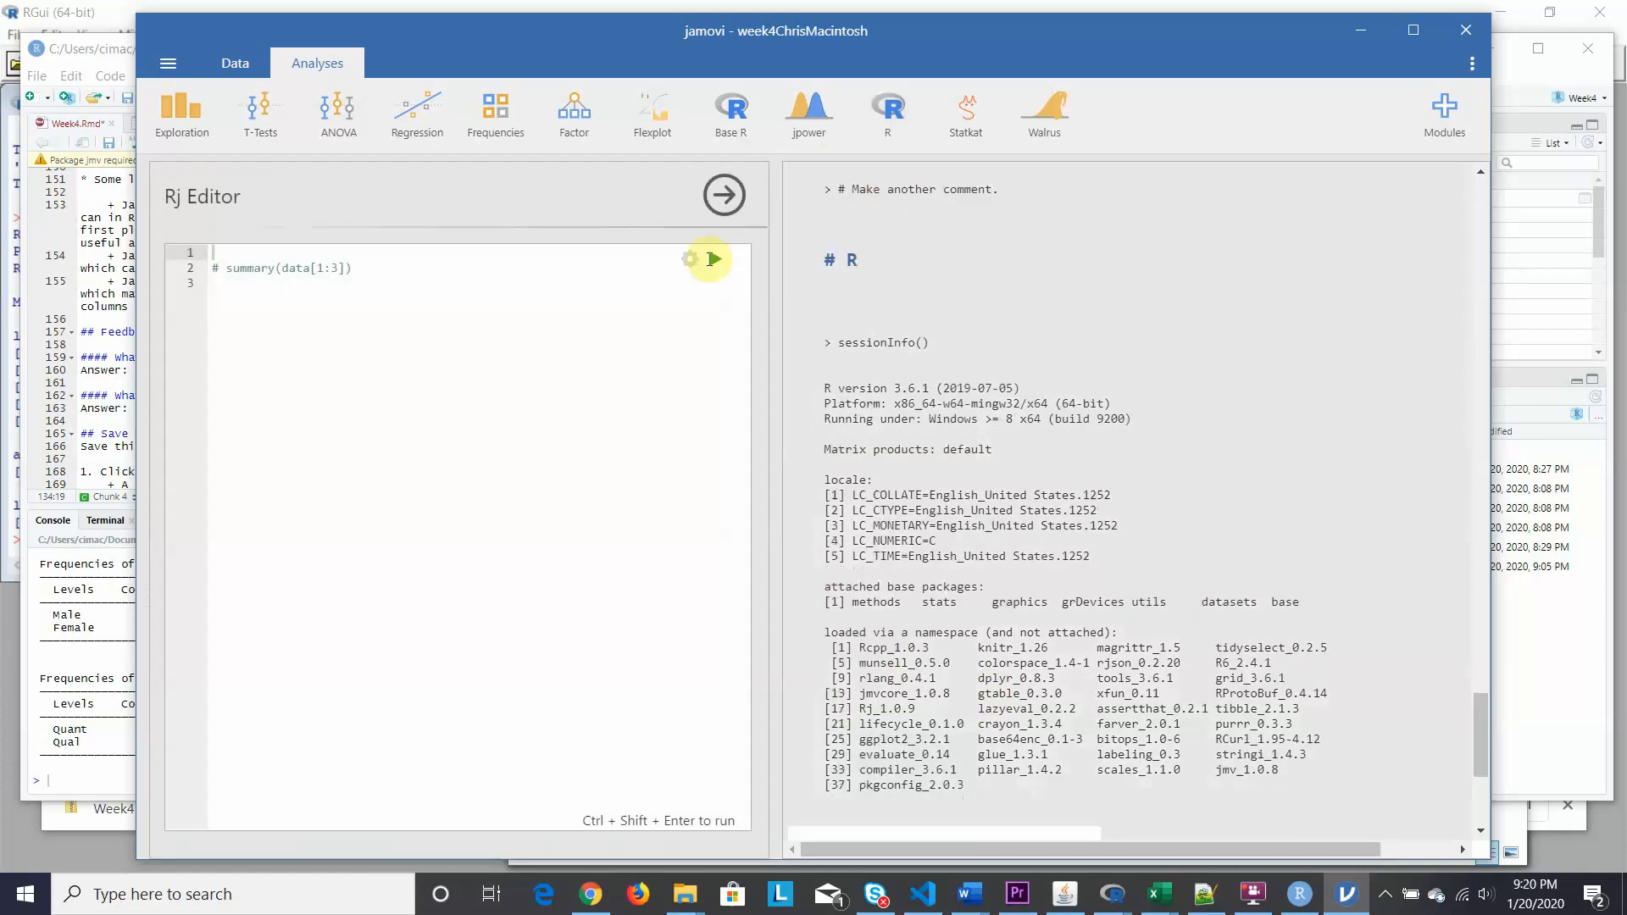
{"action": "left_click_drag", "start_coordinate": [359, 269], "coordinate": [210, 258]}
{"action": "key", "text": "BackSpace"}
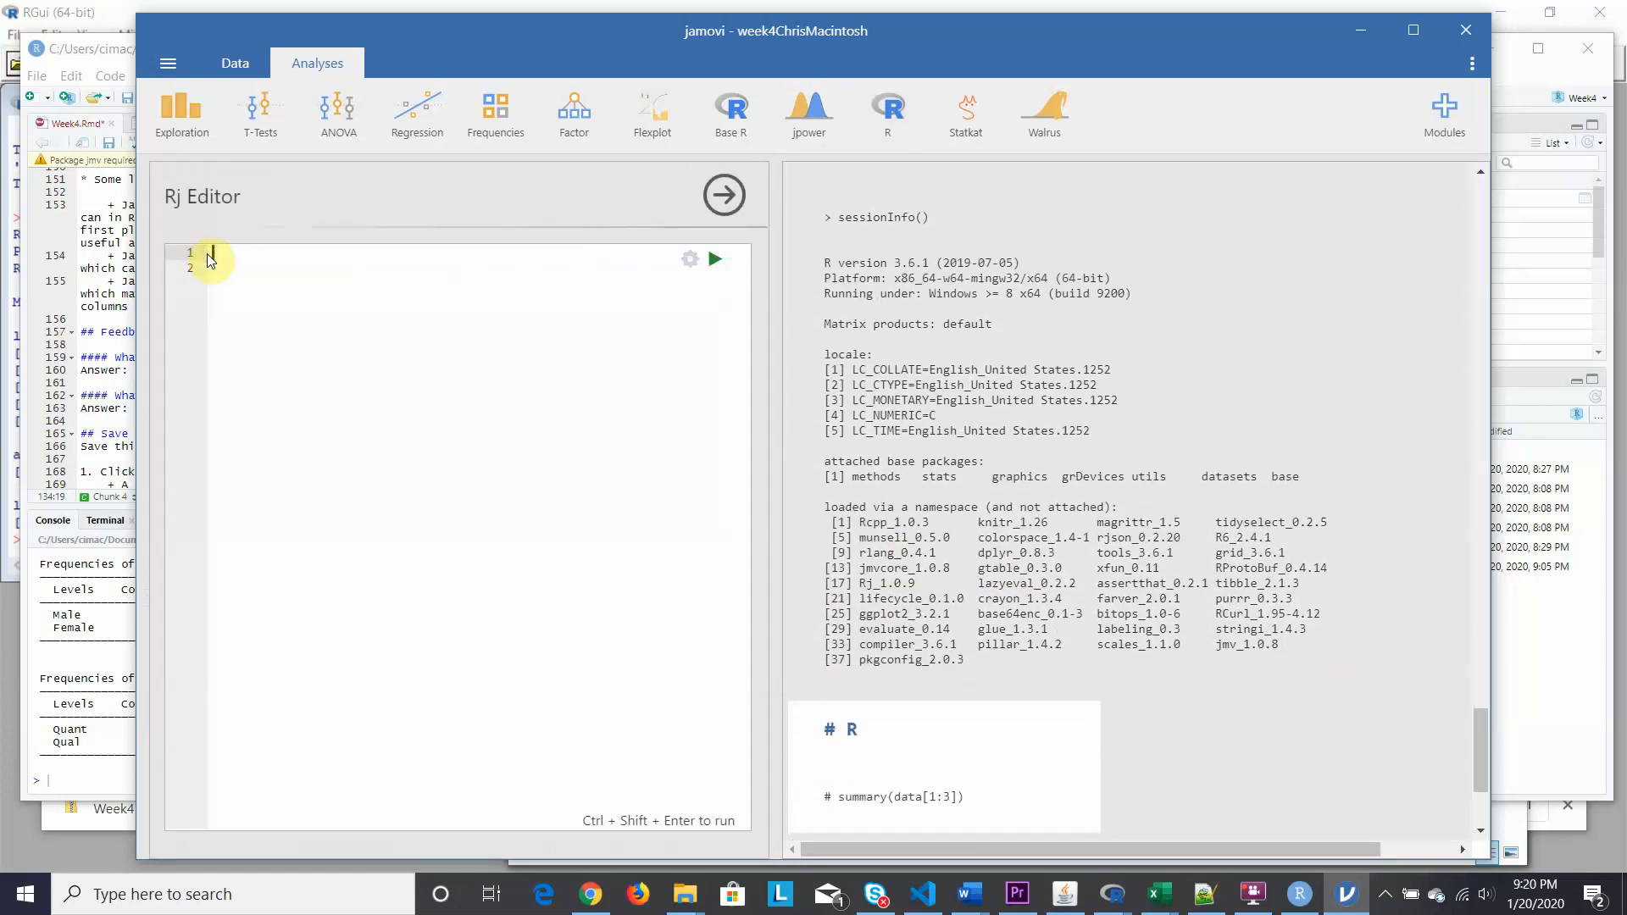
{"action": "left_click", "coordinate": [691, 262]}
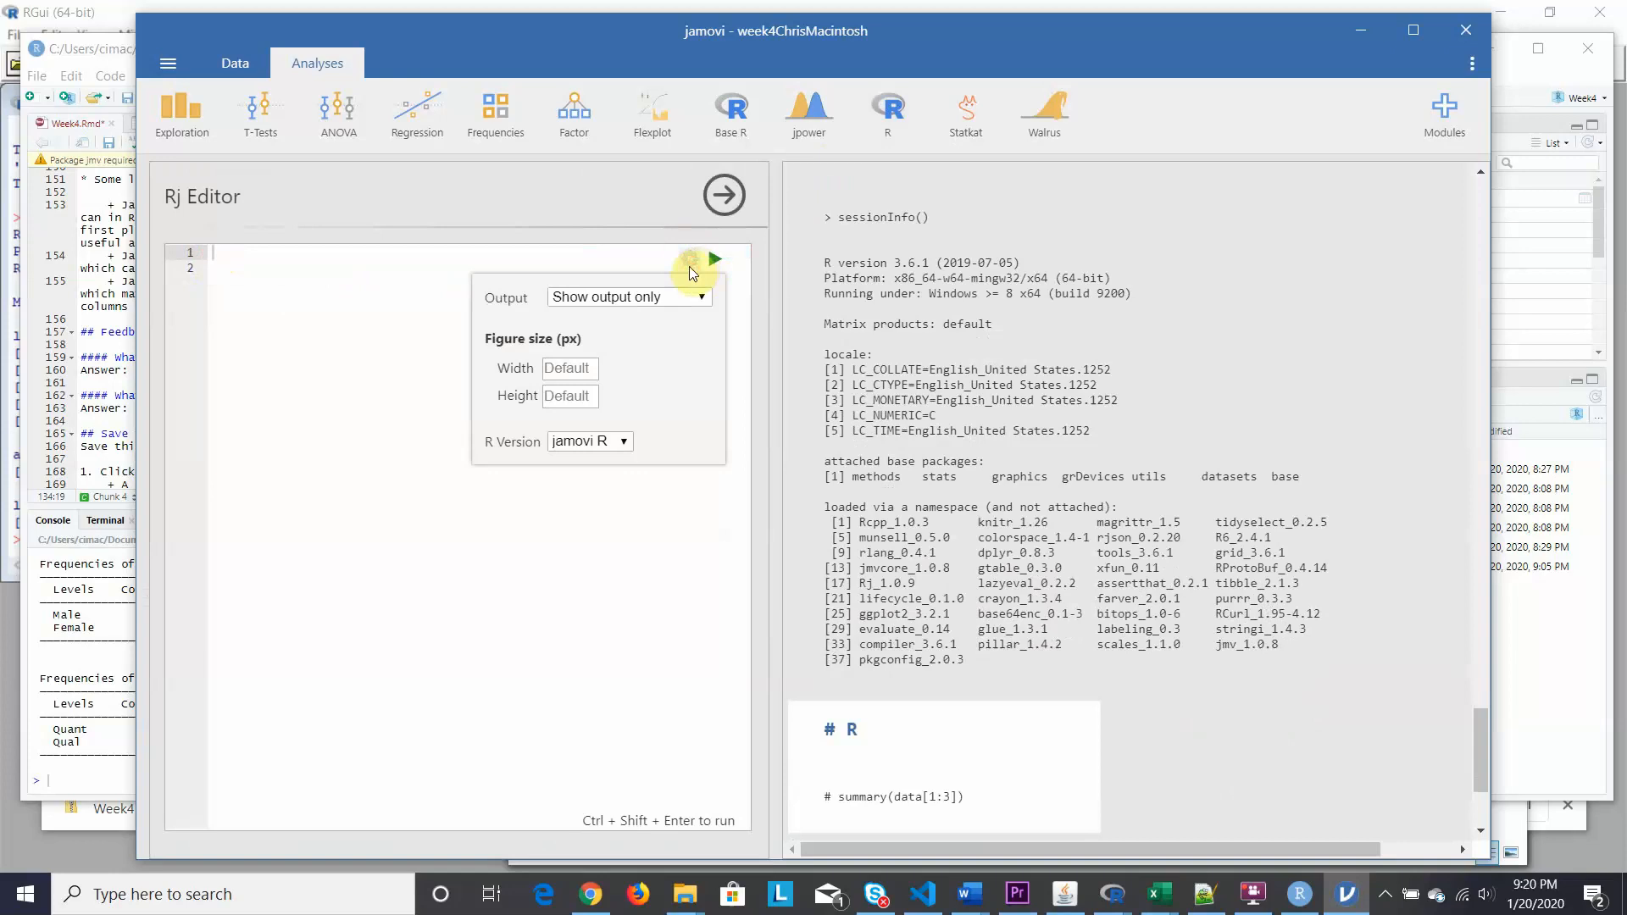
{"action": "left_click", "coordinate": [700, 296]}
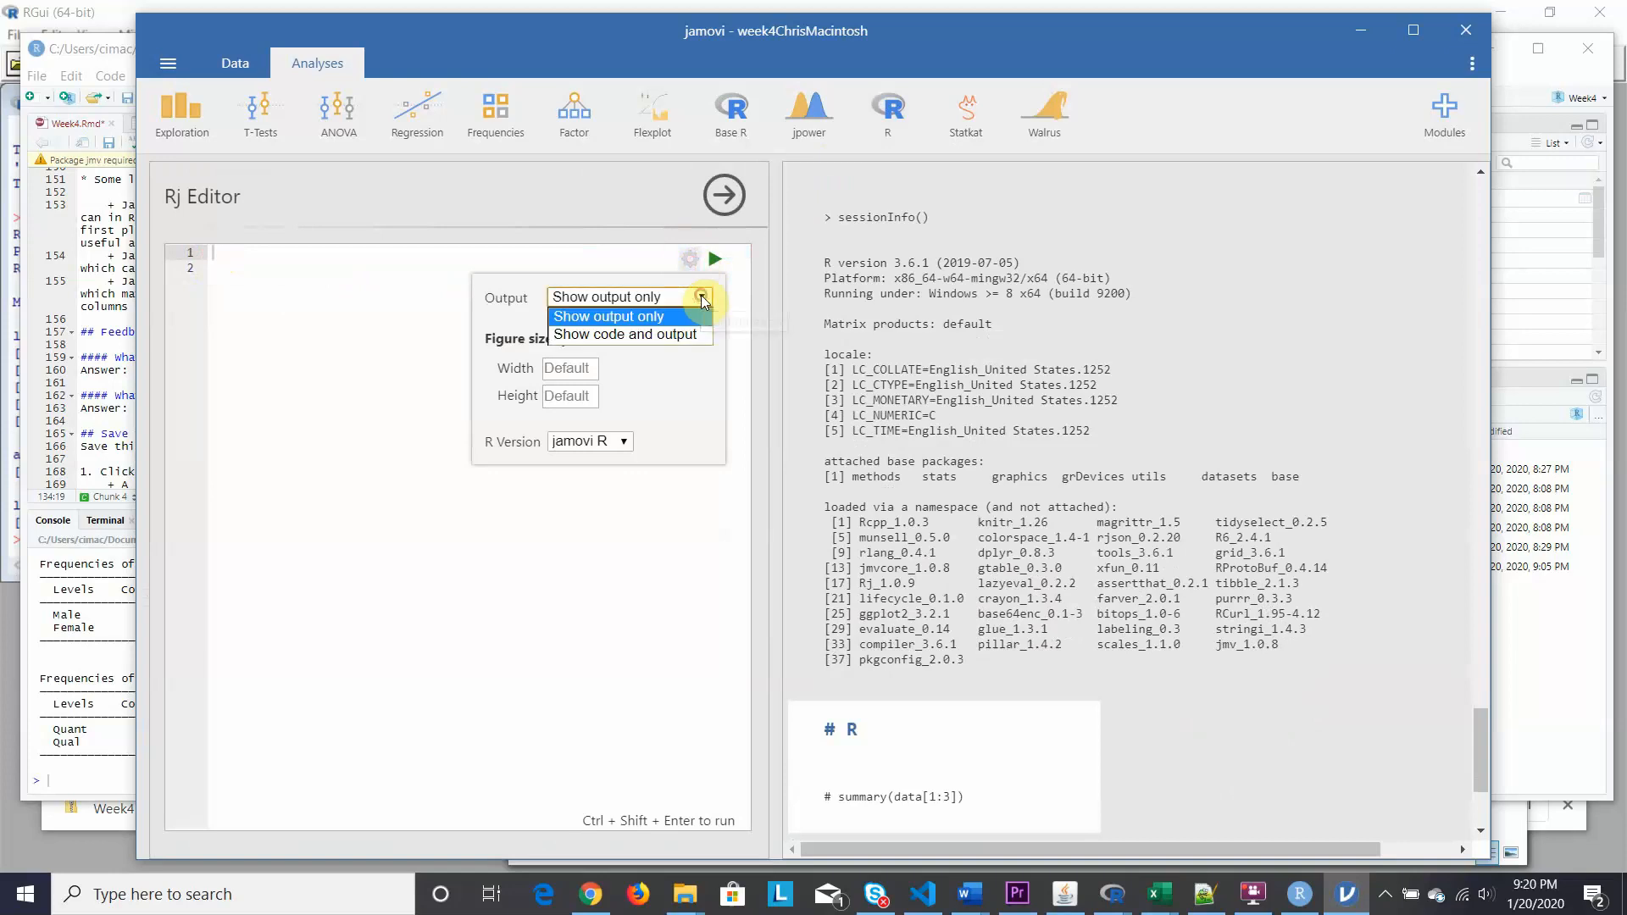
{"action": "left_click", "coordinate": [626, 333]}
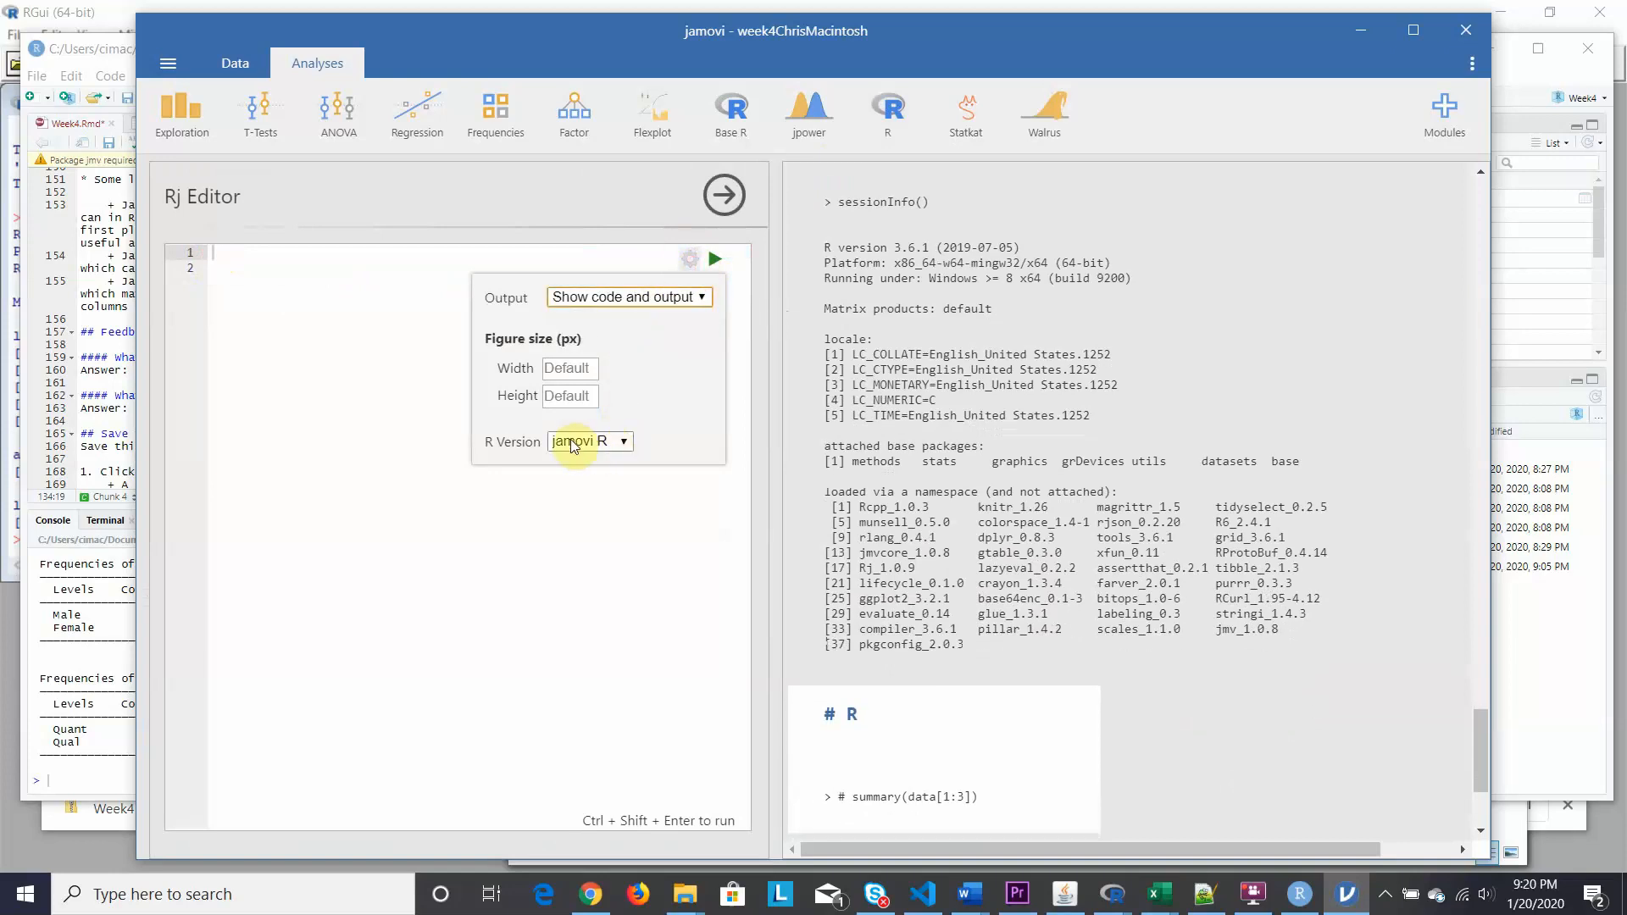
Run installed.packages() to list installed packages such as dplyr, ggplot2, jmvcore and knitr.
{"action": "left_click", "coordinate": [220, 255]}
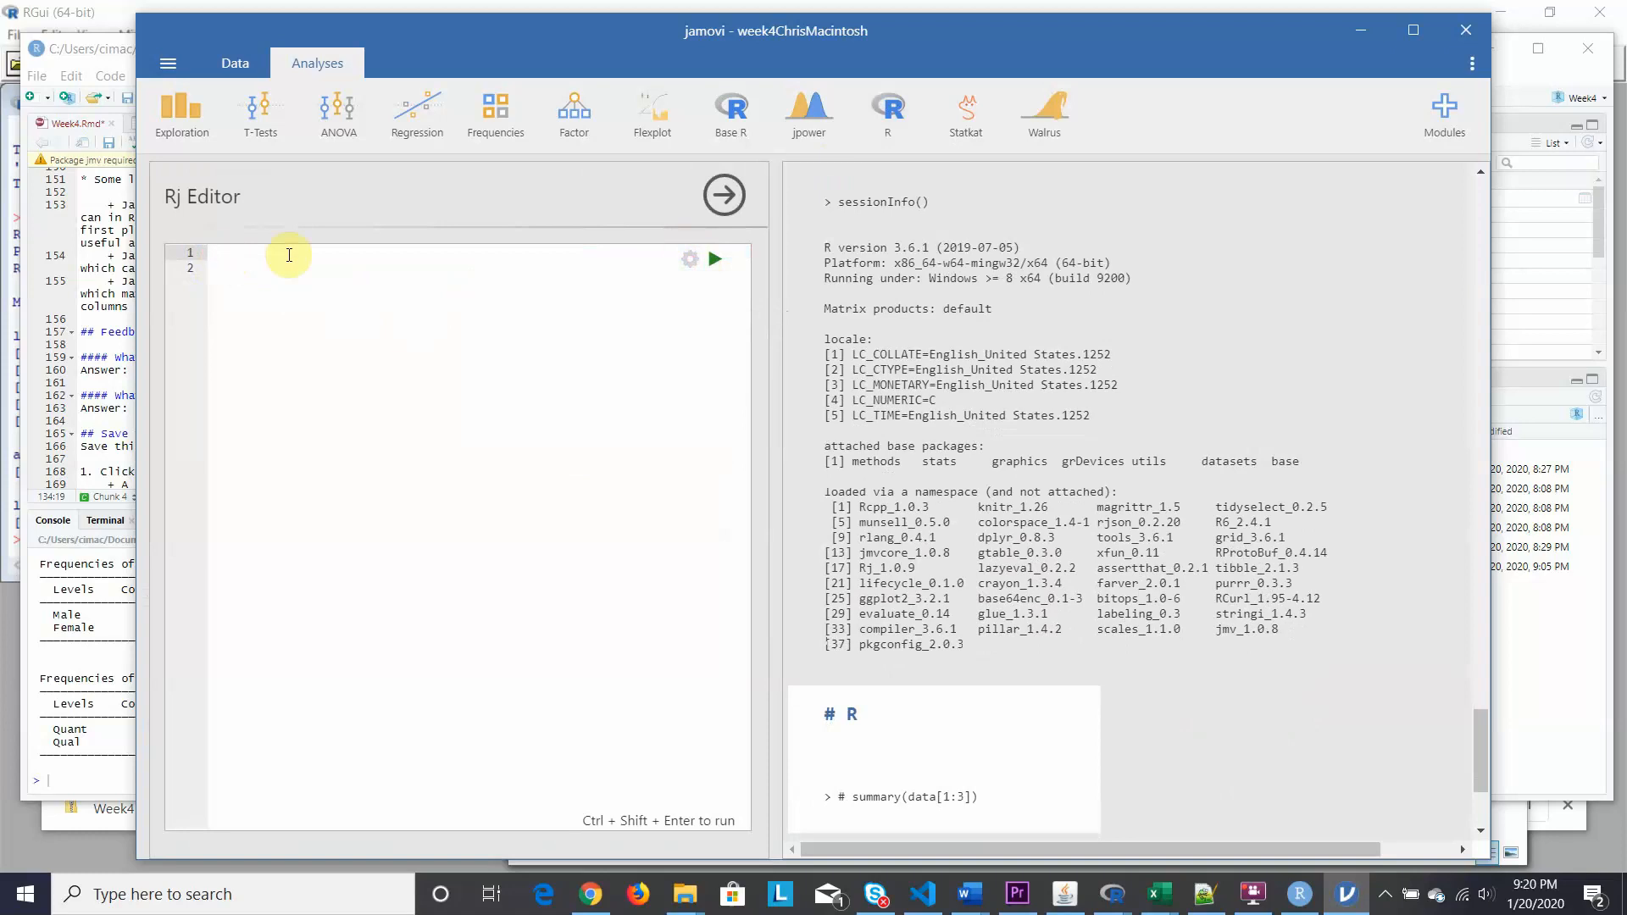
{"action": "type", "text": "installed.packa"}
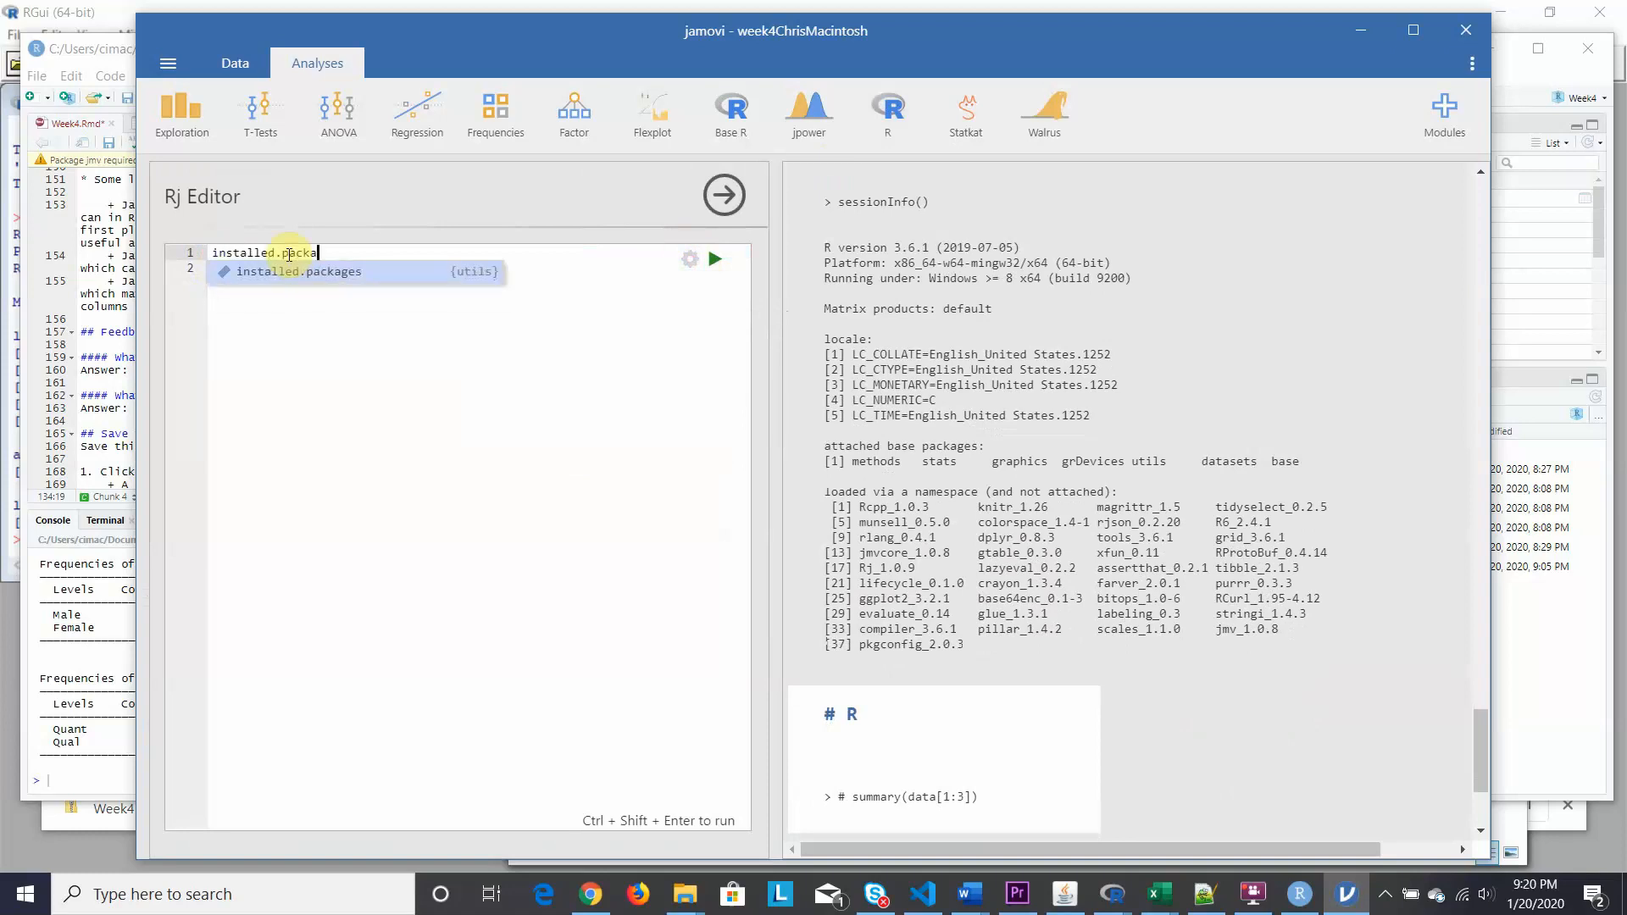
{"action": "type", "text": "ges"}
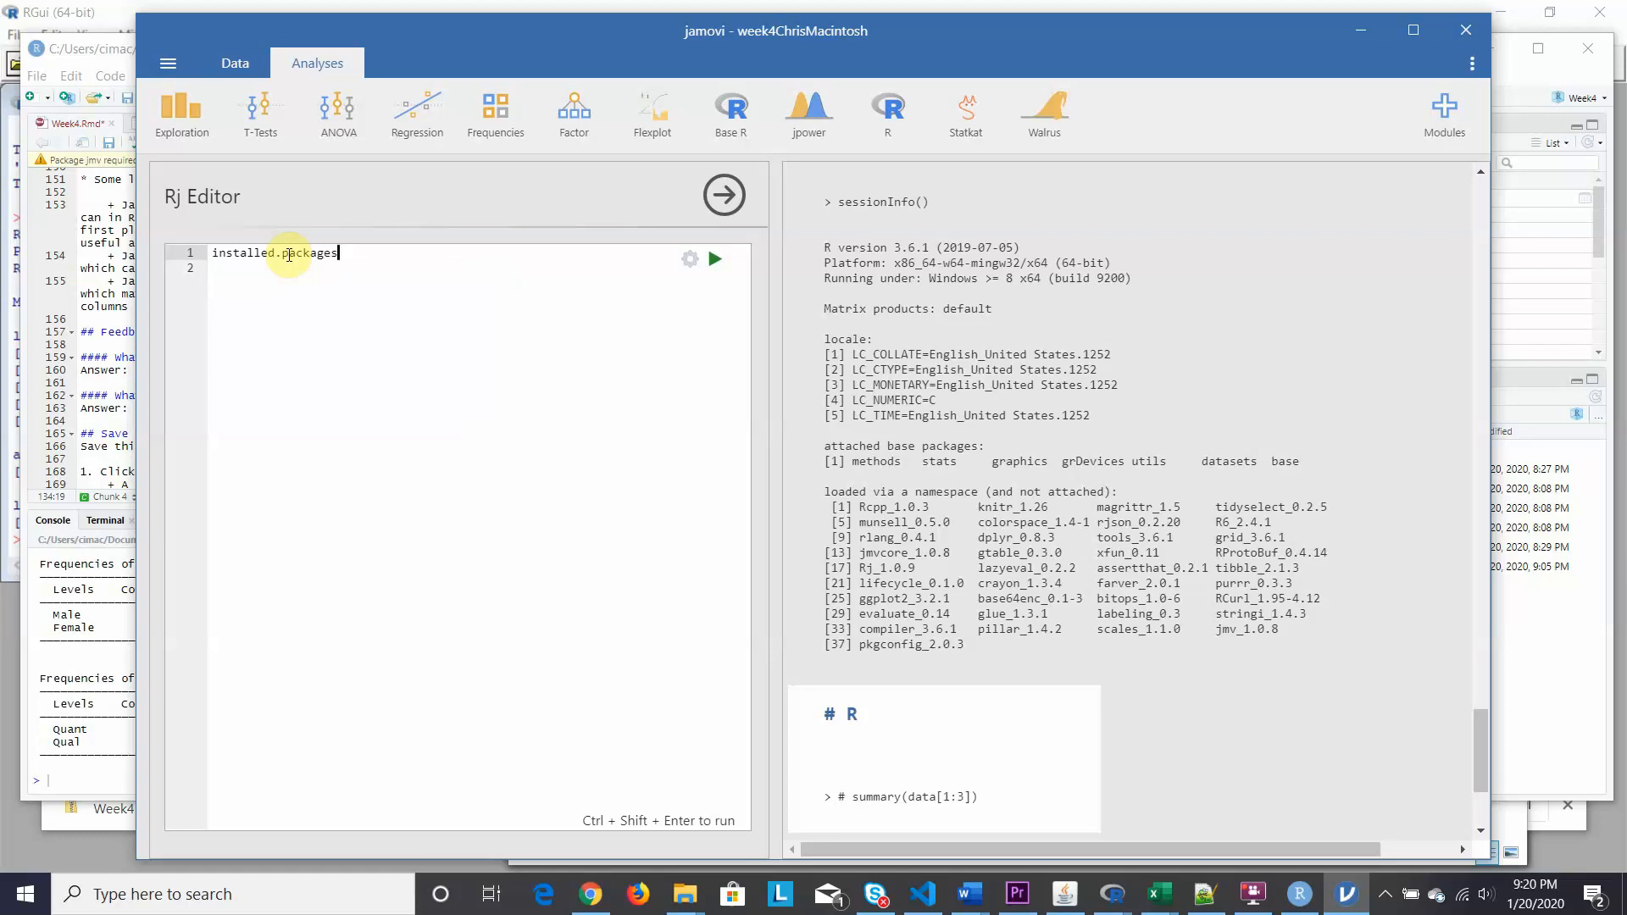
{"action": "type", "text": "()"}
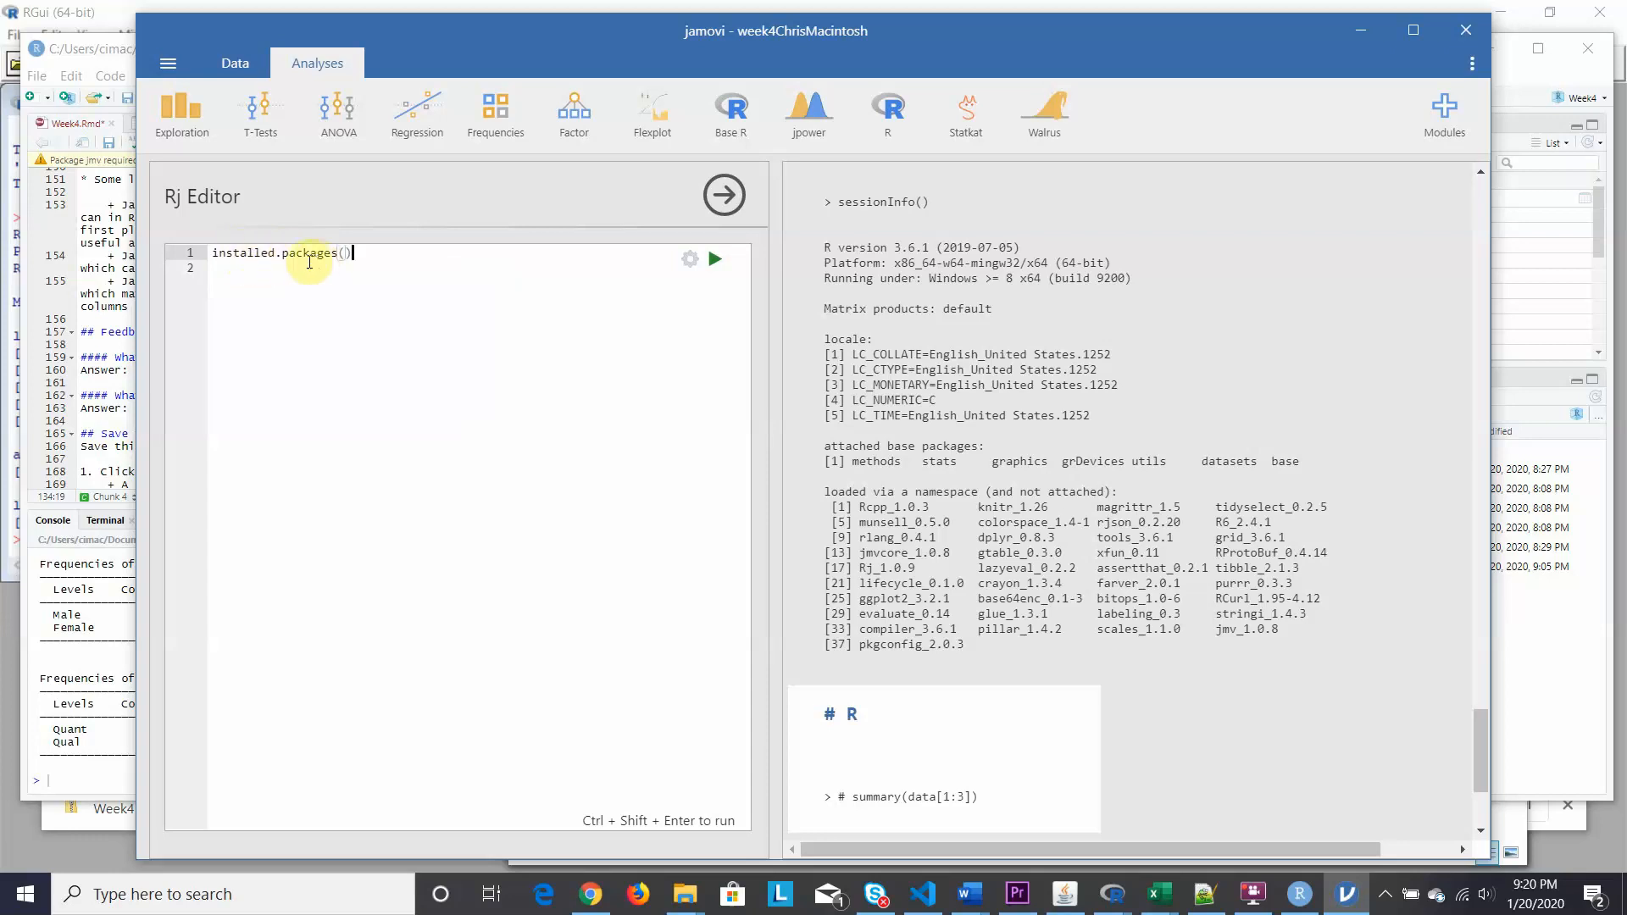
{"action": "left_click", "coordinate": [713, 258]}
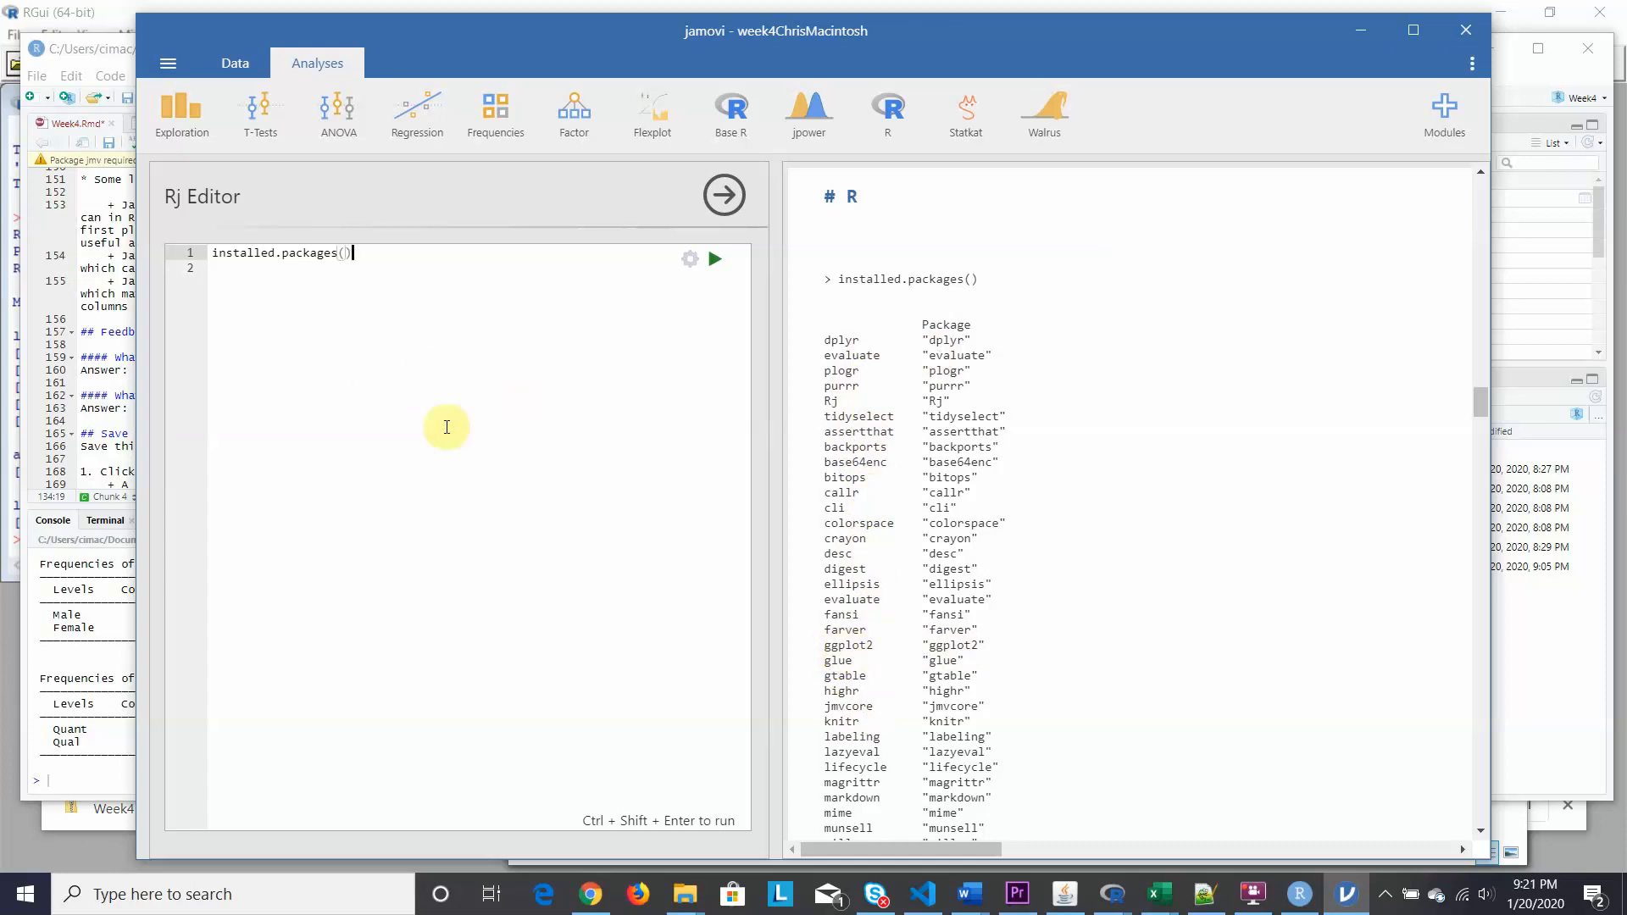
{"action": "left_click_drag", "start_coordinate": [1476, 399], "coordinate": [1478, 421]}
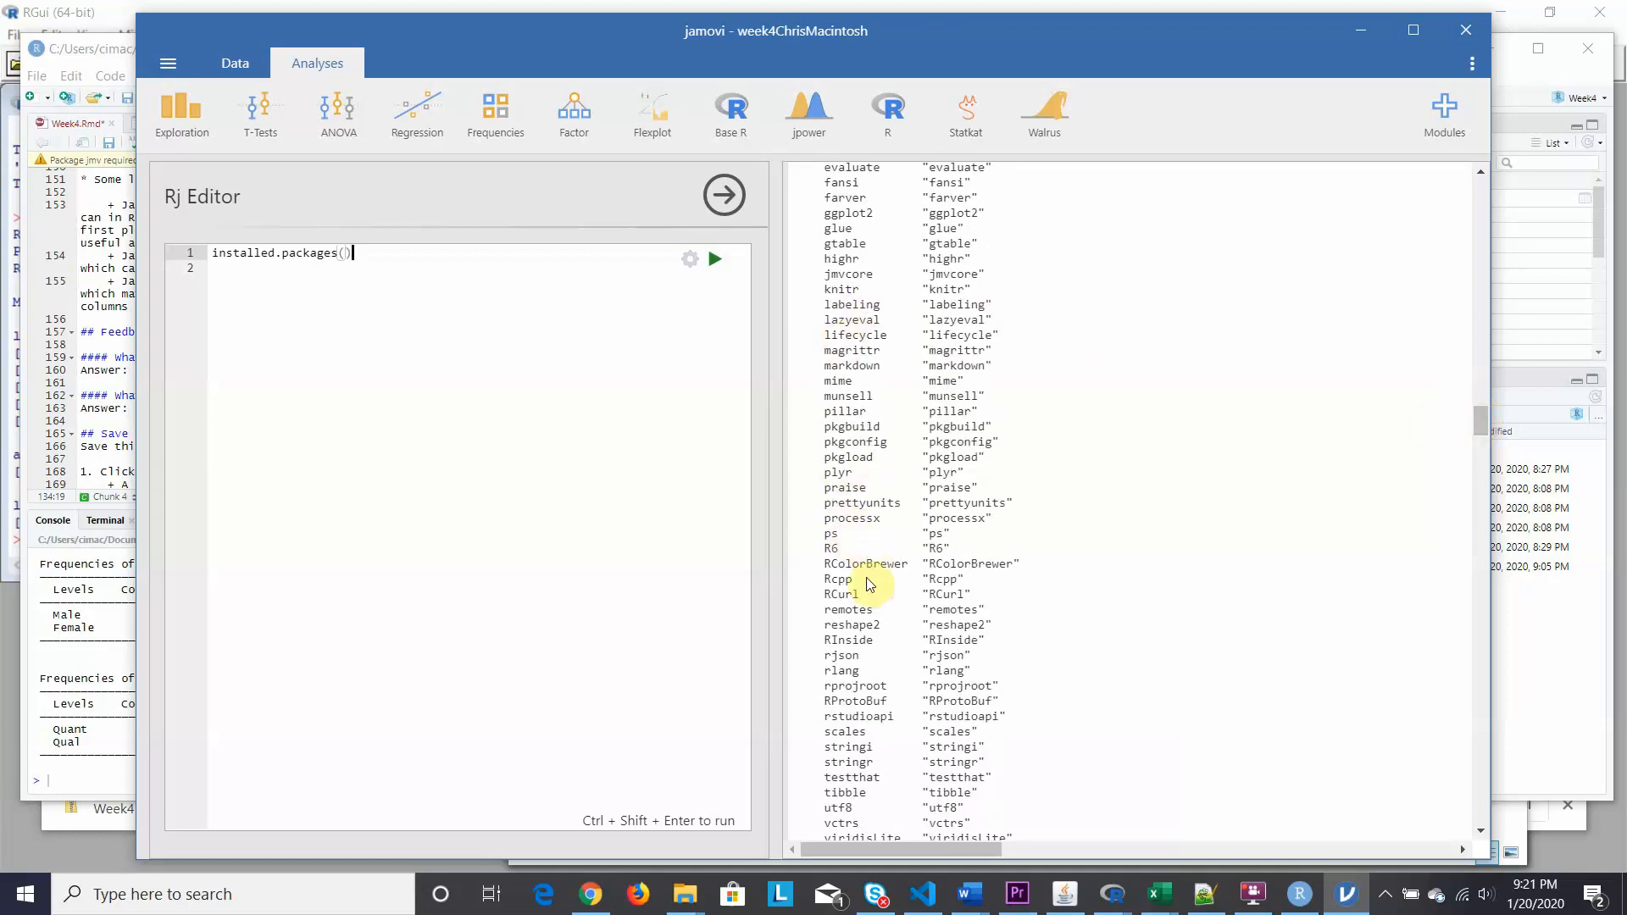
{"action": "scroll", "coordinate": [870, 585], "scroll_direction": "down", "scroll_amount": 5}
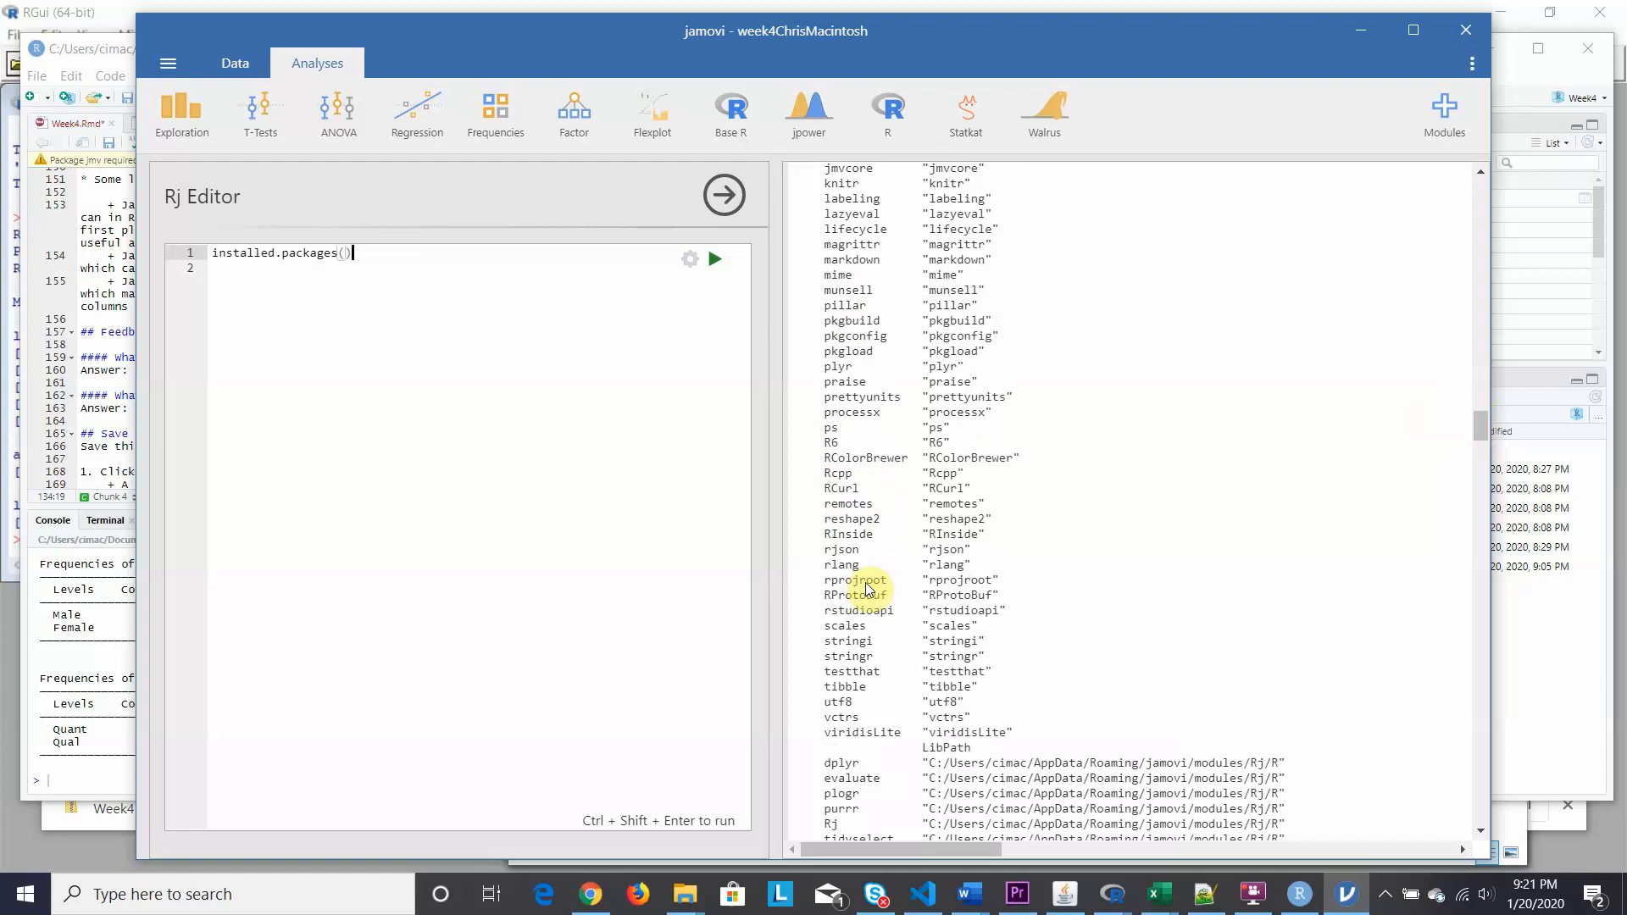
{"action": "scroll", "coordinate": [870, 584], "scroll_direction": "down", "scroll_amount": 3}
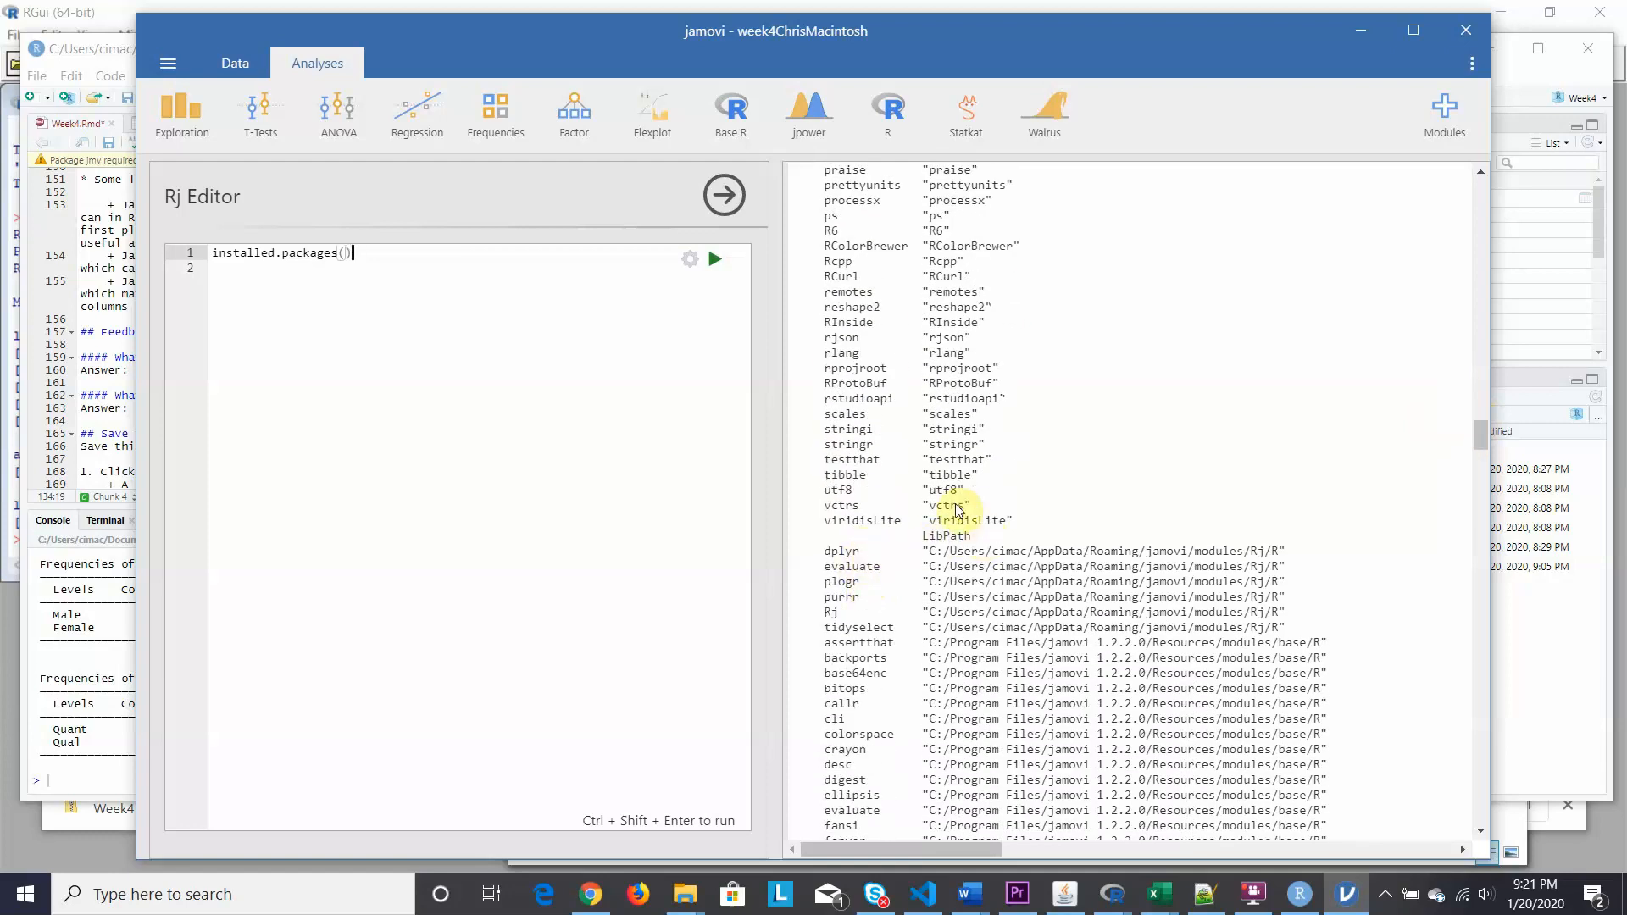
{"action": "scroll", "coordinate": [941, 487], "scroll_direction": "up", "scroll_amount": 8}
{"action": "scroll", "coordinate": [850, 459], "scroll_direction": "down", "scroll_amount": 10}
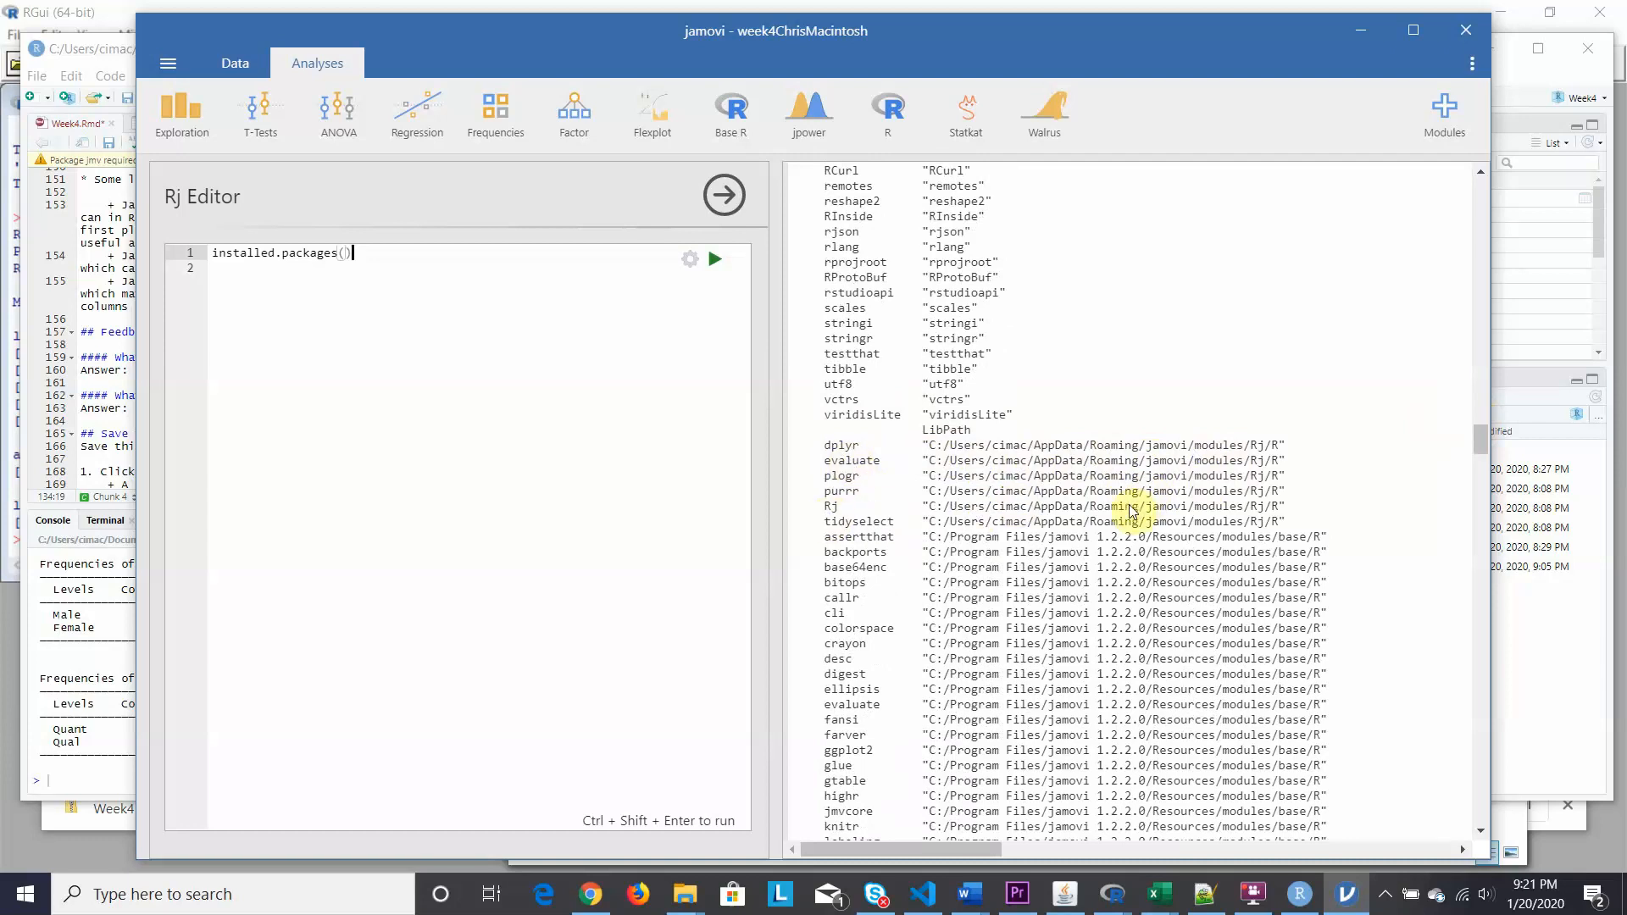
{"action": "scroll", "coordinate": [1149, 589], "scroll_direction": "down", "scroll_amount": 2}
{"action": "scroll", "coordinate": [1140, 593], "scroll_direction": "down", "scroll_amount": 14}
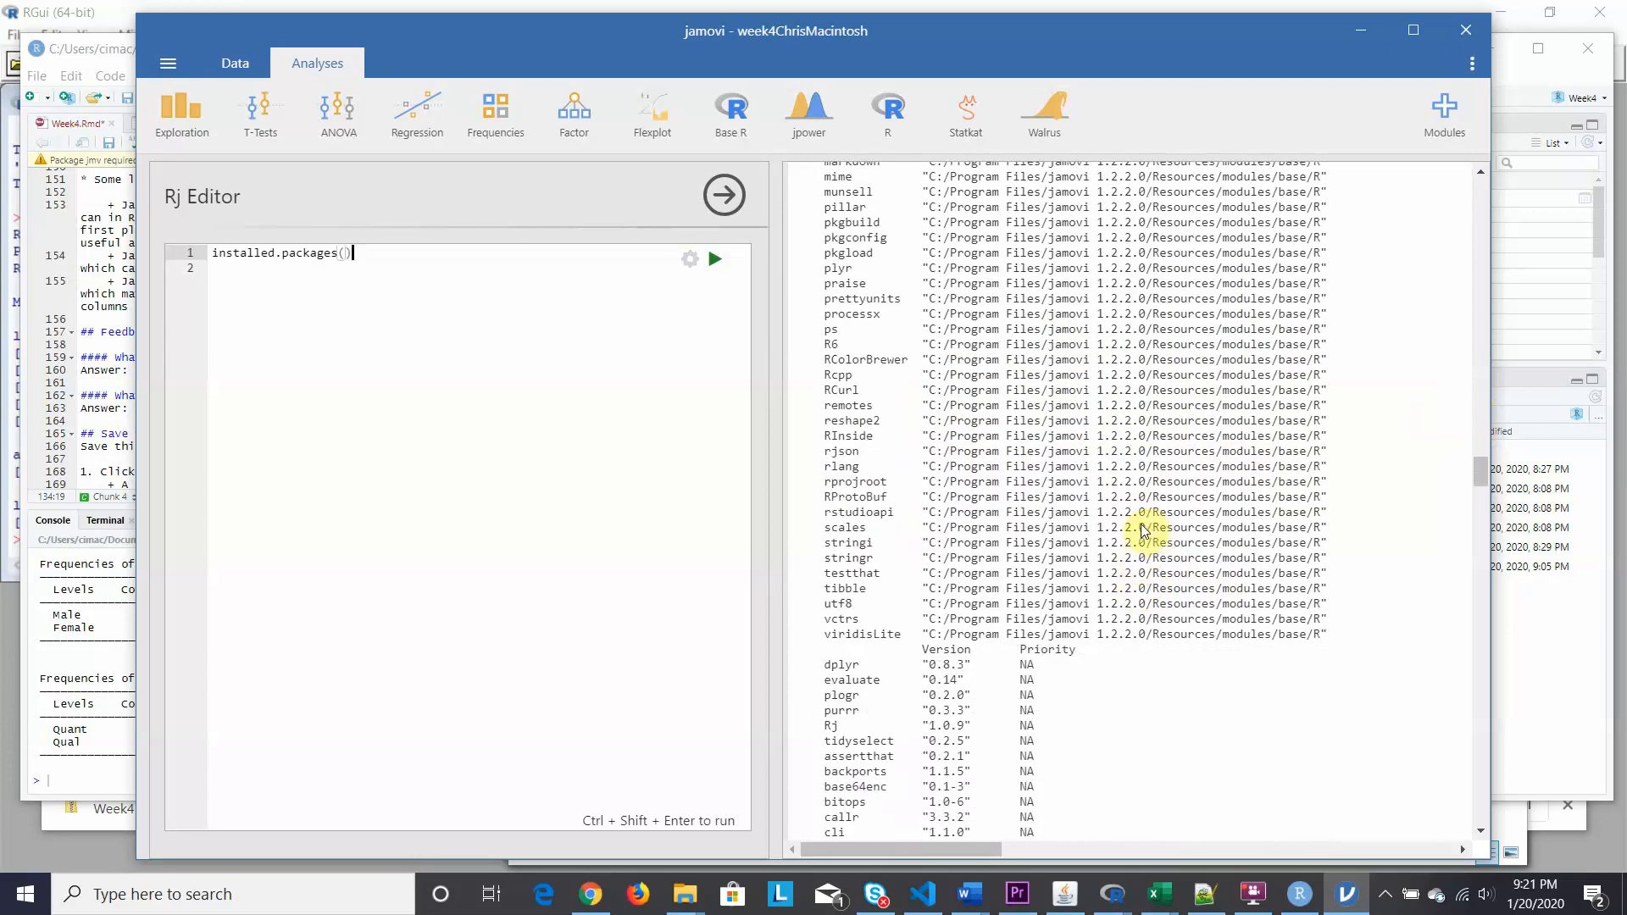
{"action": "scroll", "coordinate": [1148, 531], "scroll_direction": "down", "scroll_amount": 5}
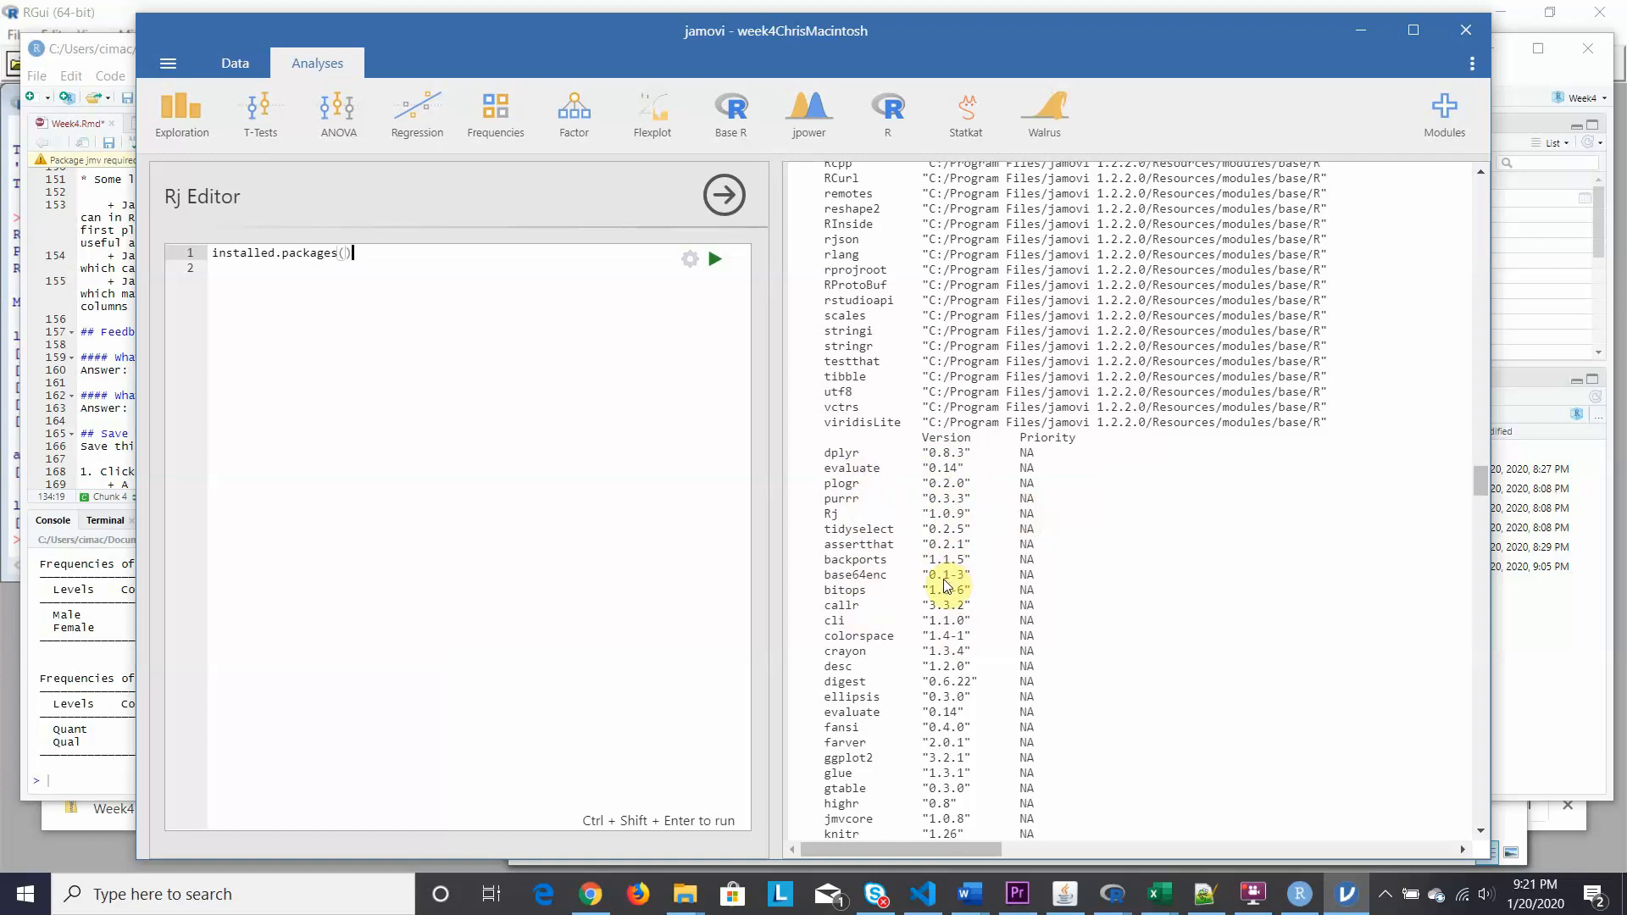
{"action": "scroll", "coordinate": [946, 585], "scroll_direction": "down", "scroll_amount": 15}
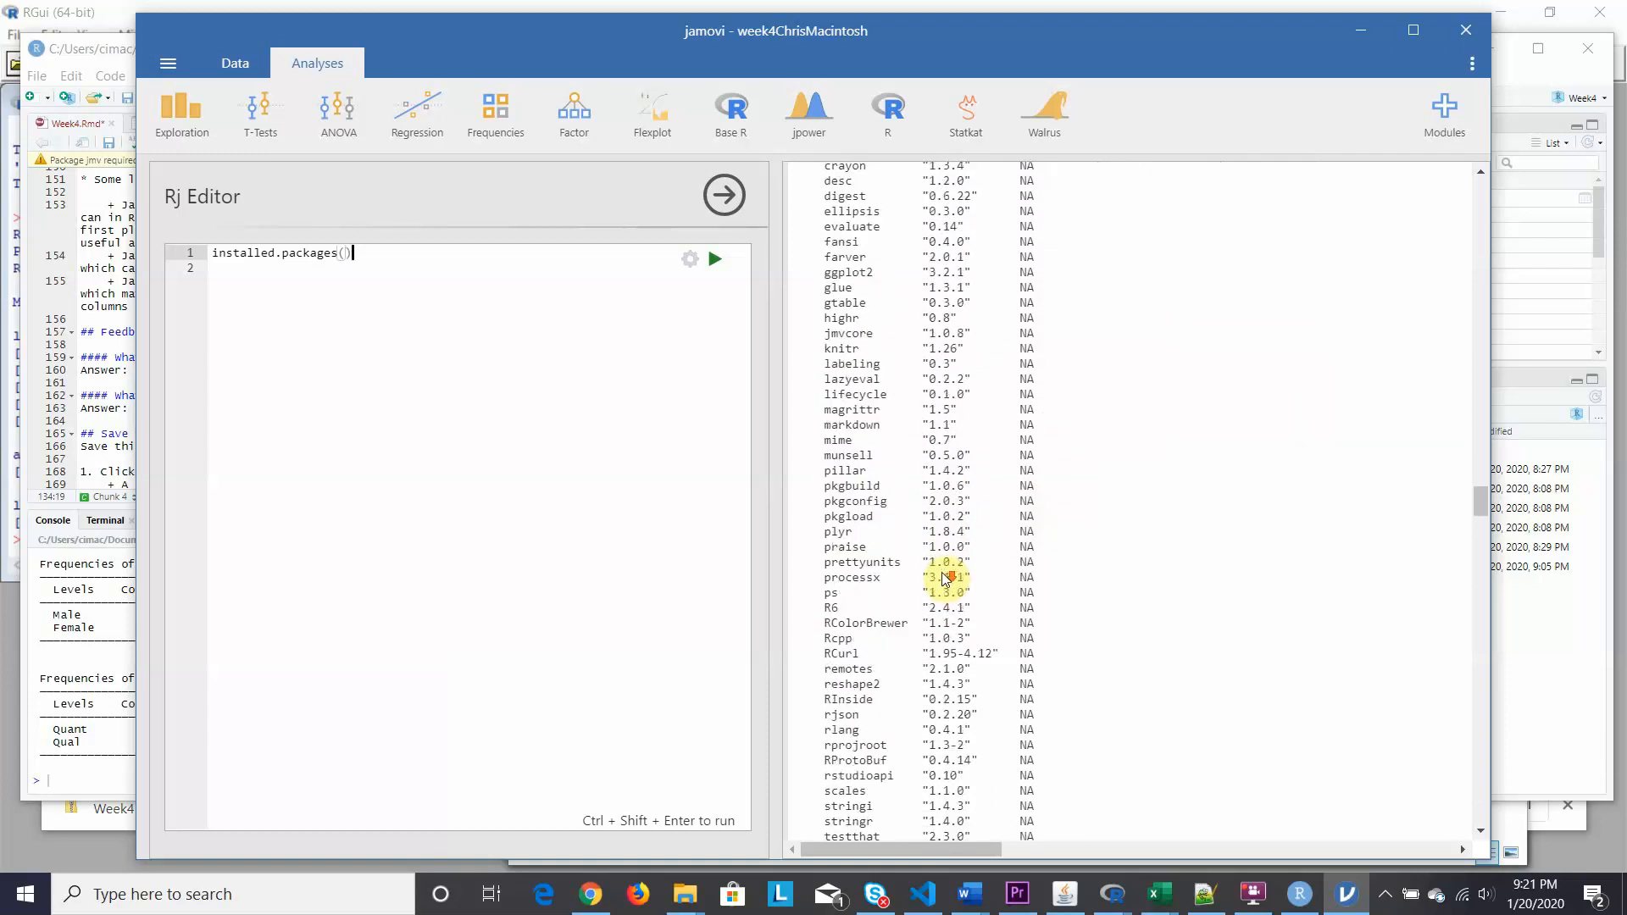
{"action": "scroll", "coordinate": [946, 577], "scroll_direction": "down", "scroll_amount": 3}
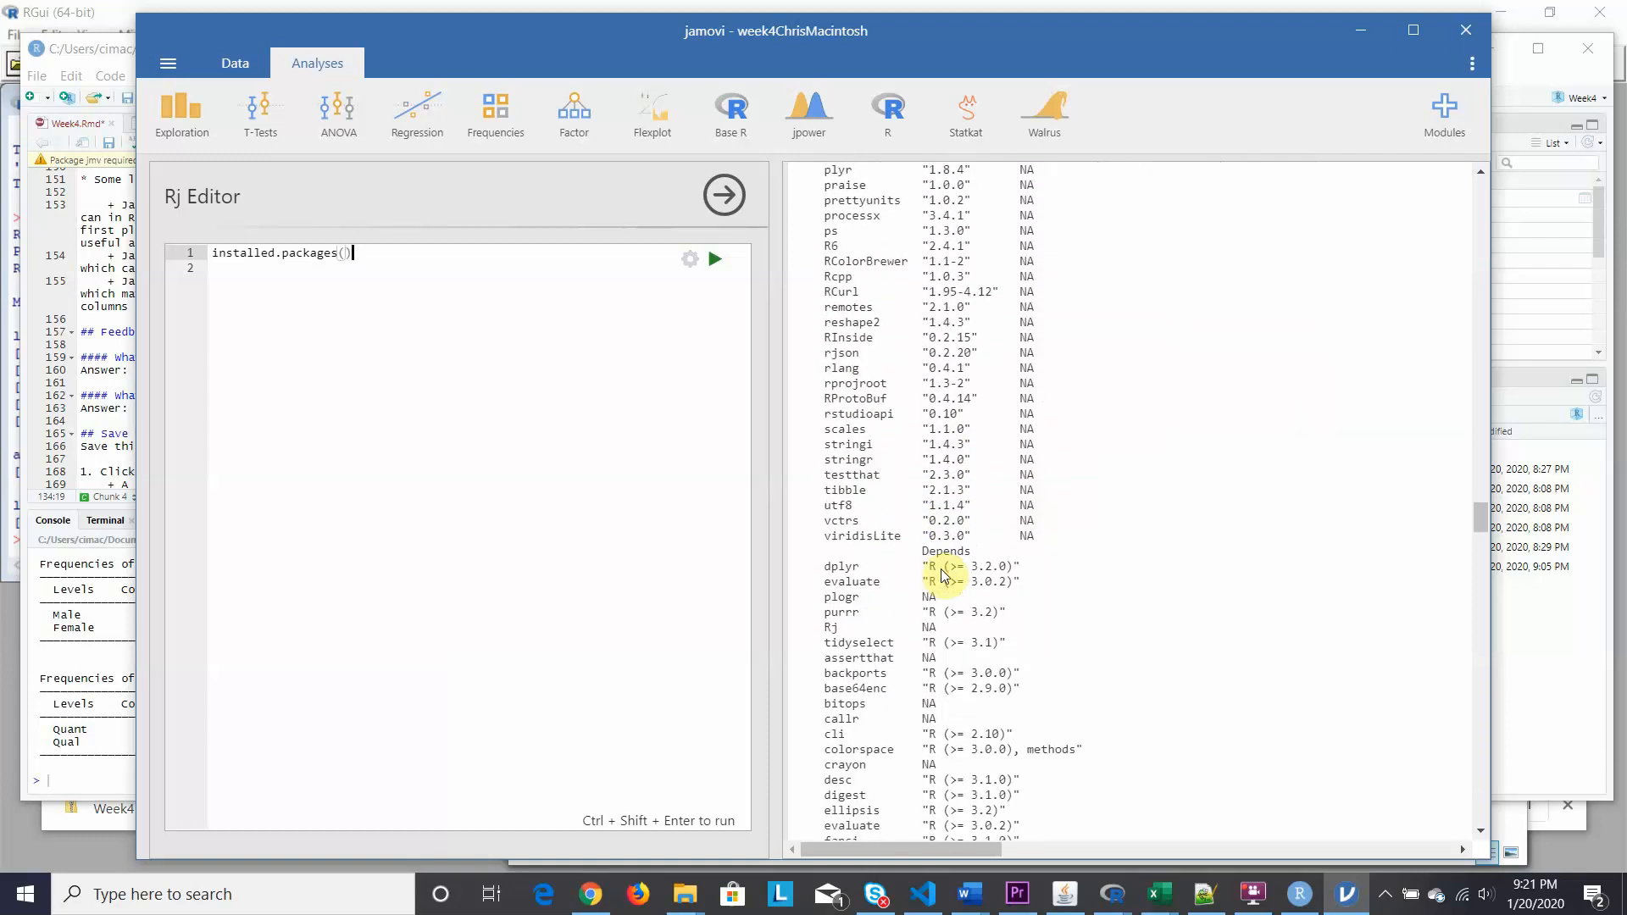
{"action": "scroll", "coordinate": [946, 576], "scroll_direction": "down", "scroll_amount": 2}
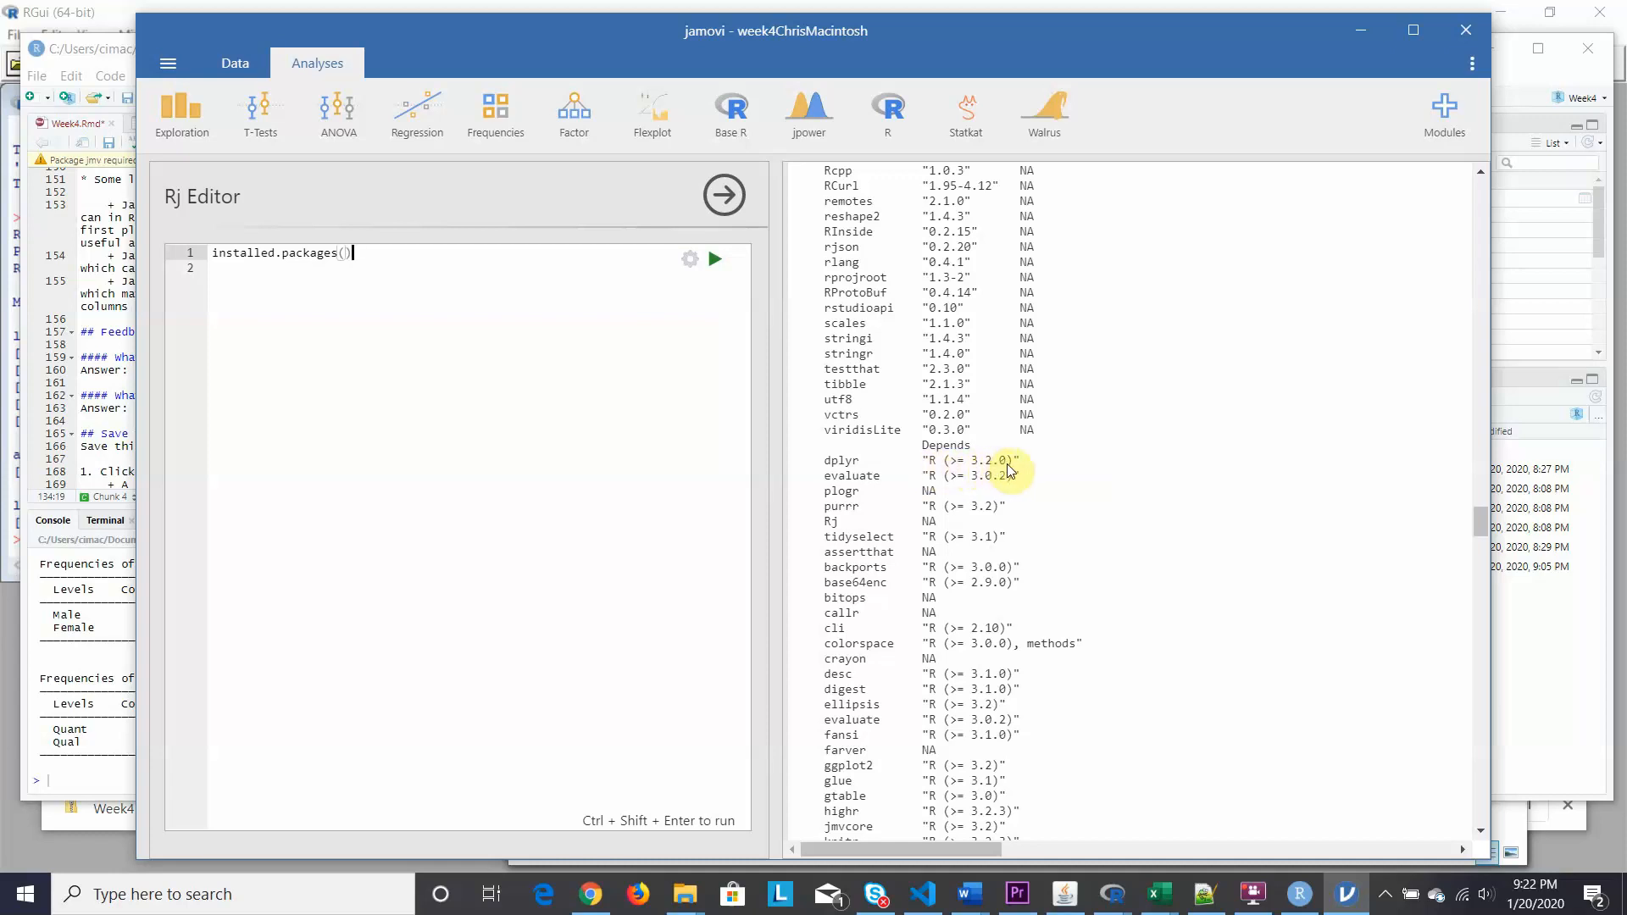
{"action": "scroll", "coordinate": [982, 573], "scroll_direction": "down", "scroll_amount": 4}
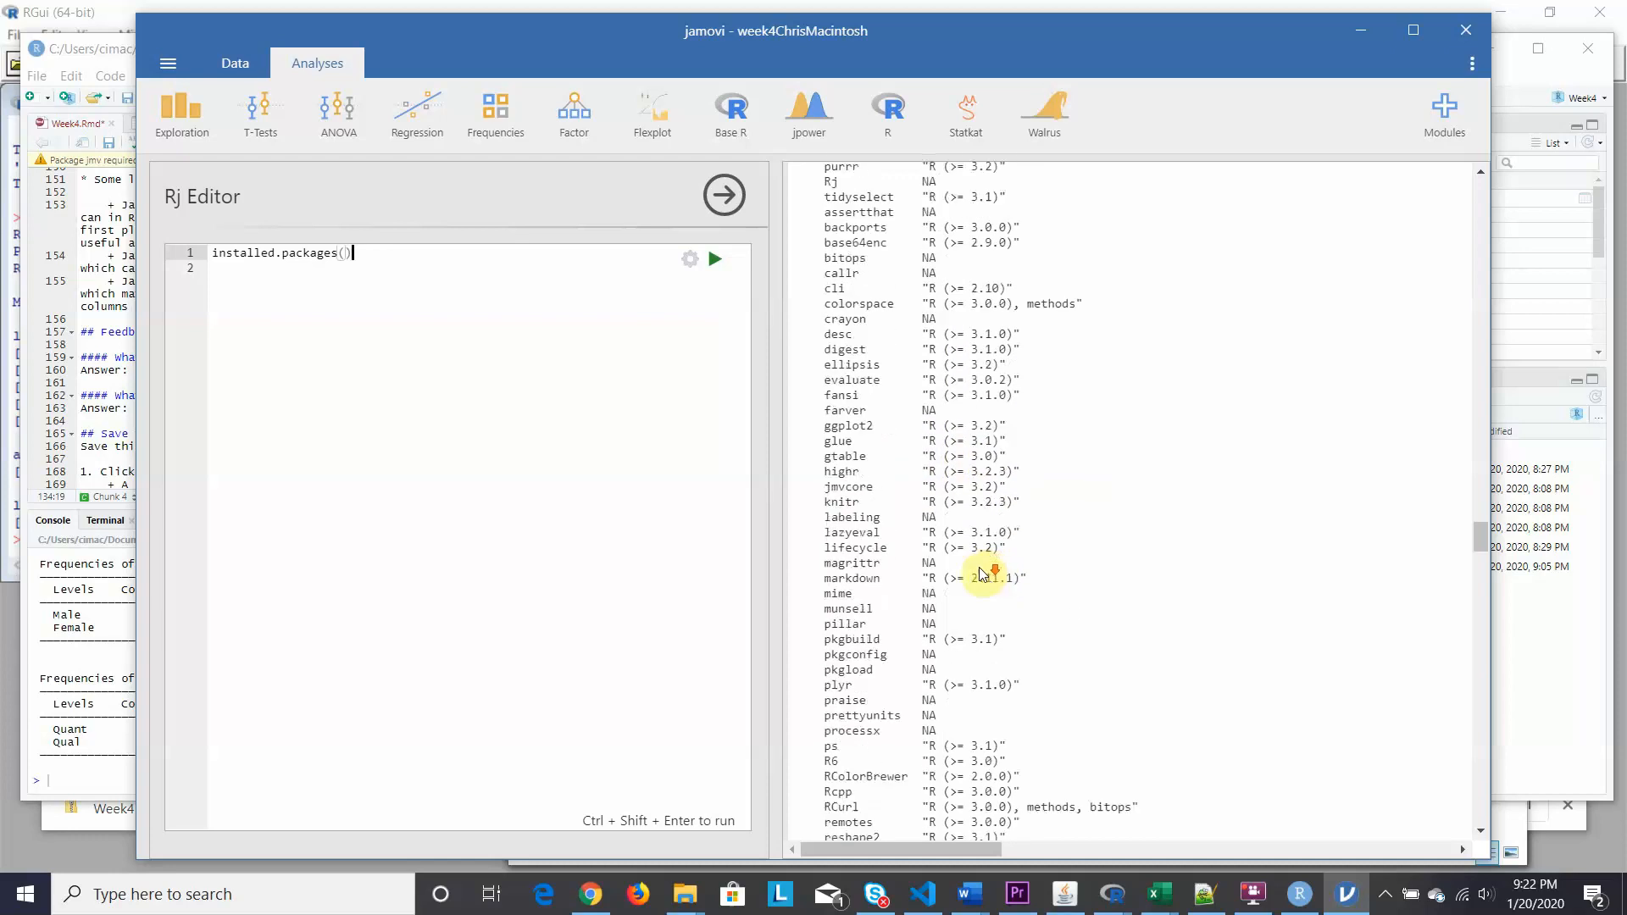
{"action": "scroll", "coordinate": [981, 573], "scroll_direction": "down", "scroll_amount": 4}
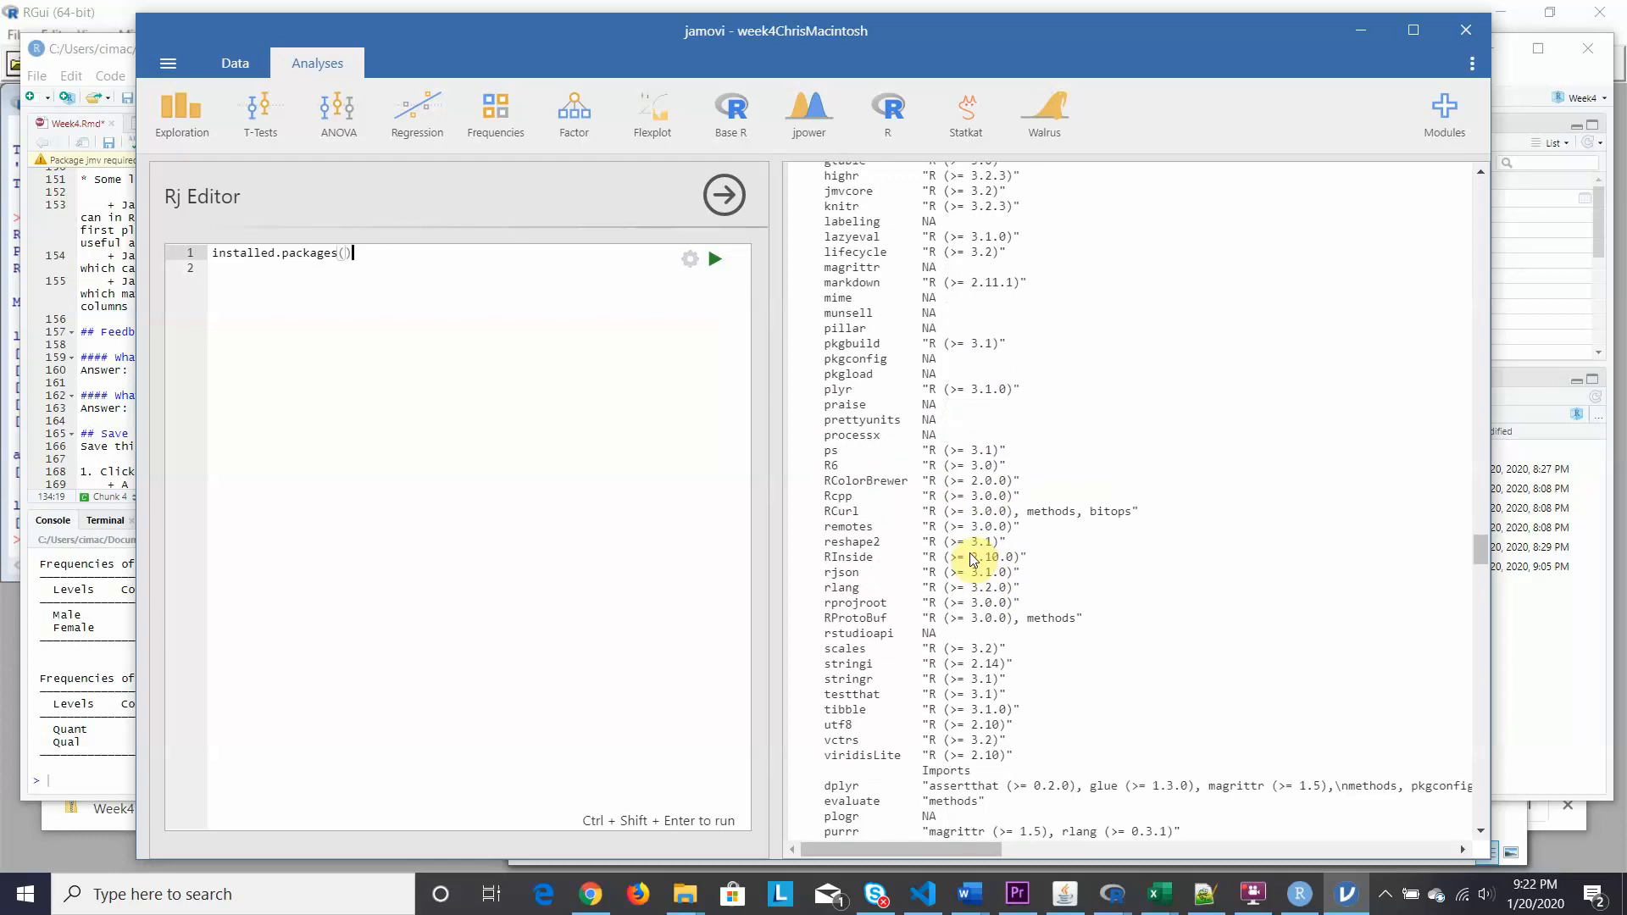
{"action": "scroll", "coordinate": [973, 560], "scroll_direction": "down", "scroll_amount": 4}
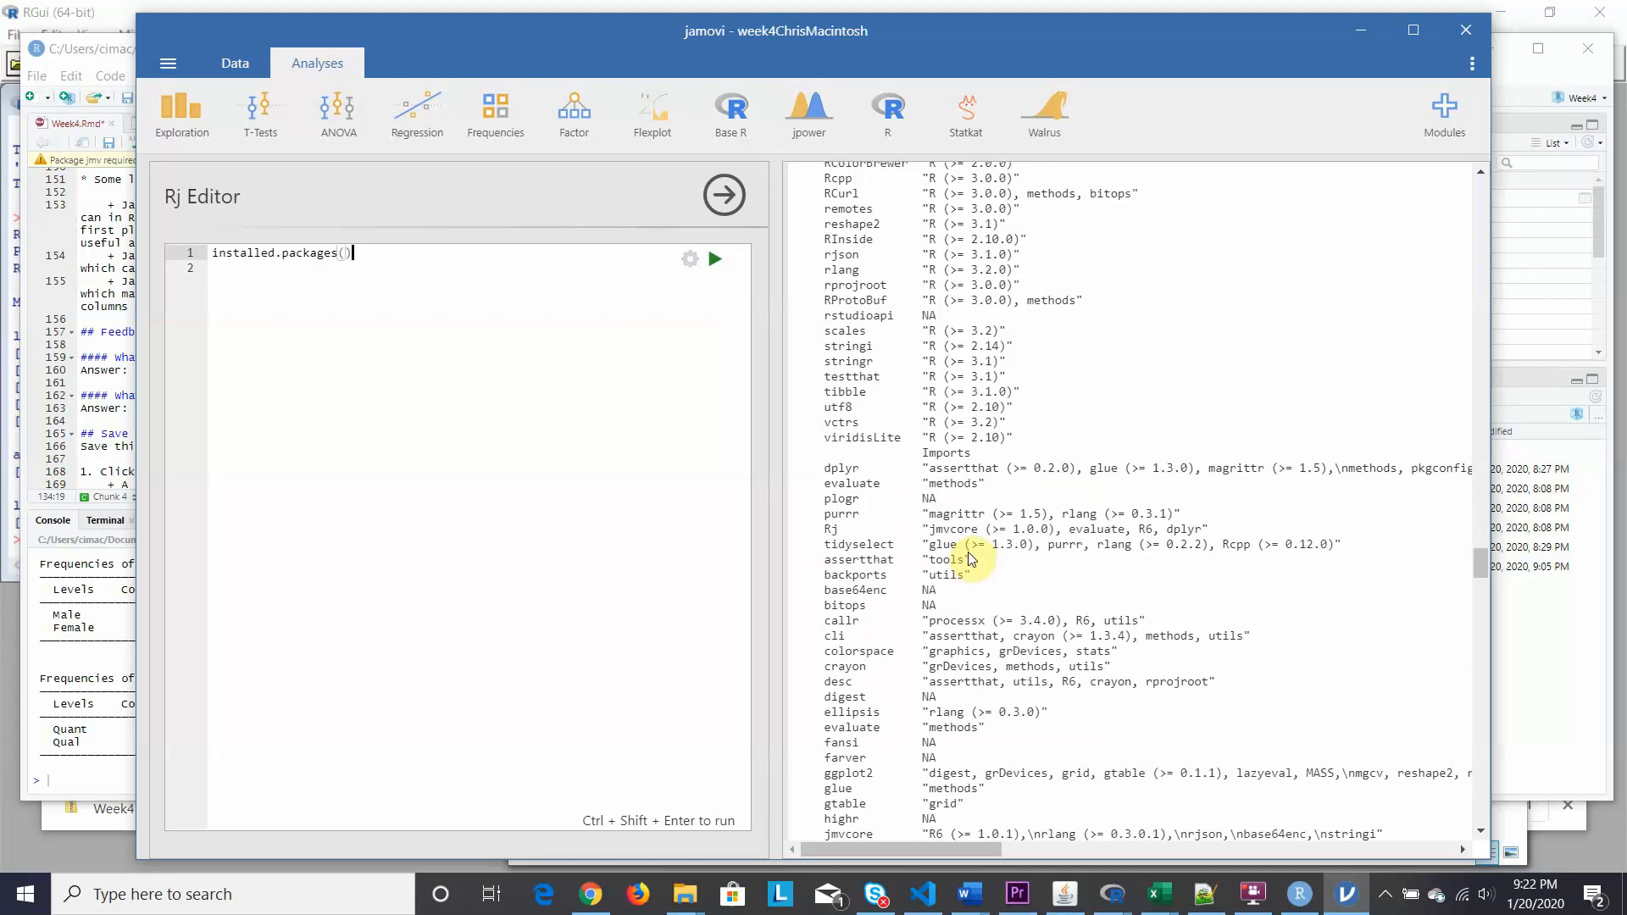
{"action": "scroll", "coordinate": [972, 559], "scroll_direction": "down", "scroll_amount": 2}
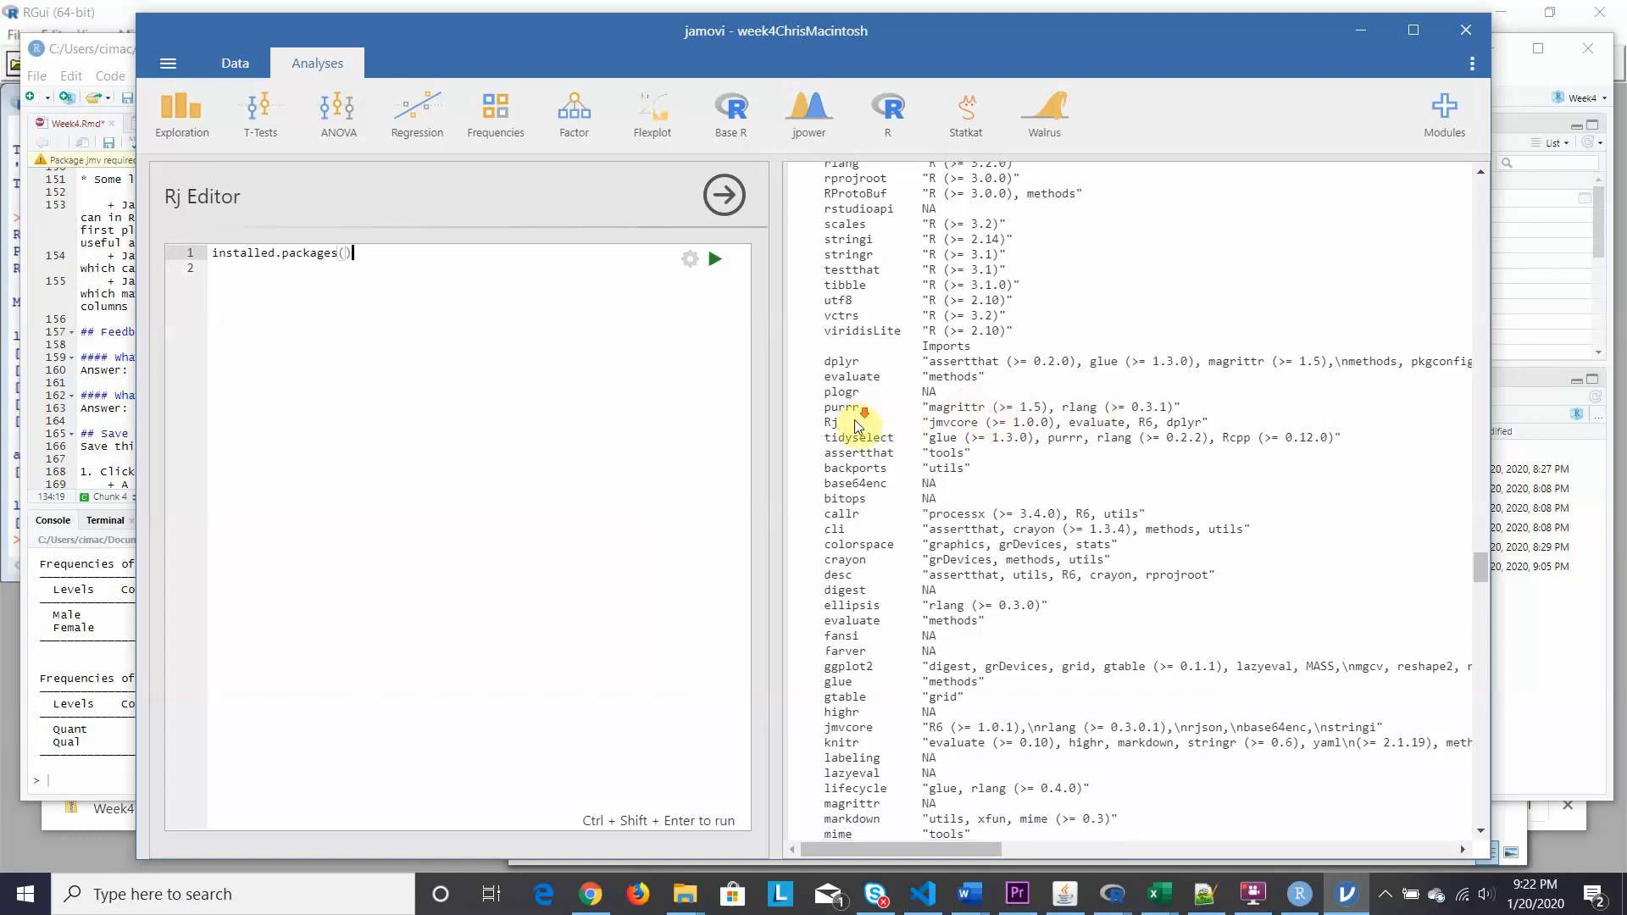
{"action": "scroll", "coordinate": [858, 417], "scroll_direction": "down", "scroll_amount": 9}
{"action": "scroll", "coordinate": [857, 424], "scroll_direction": "down", "scroll_amount": 11}
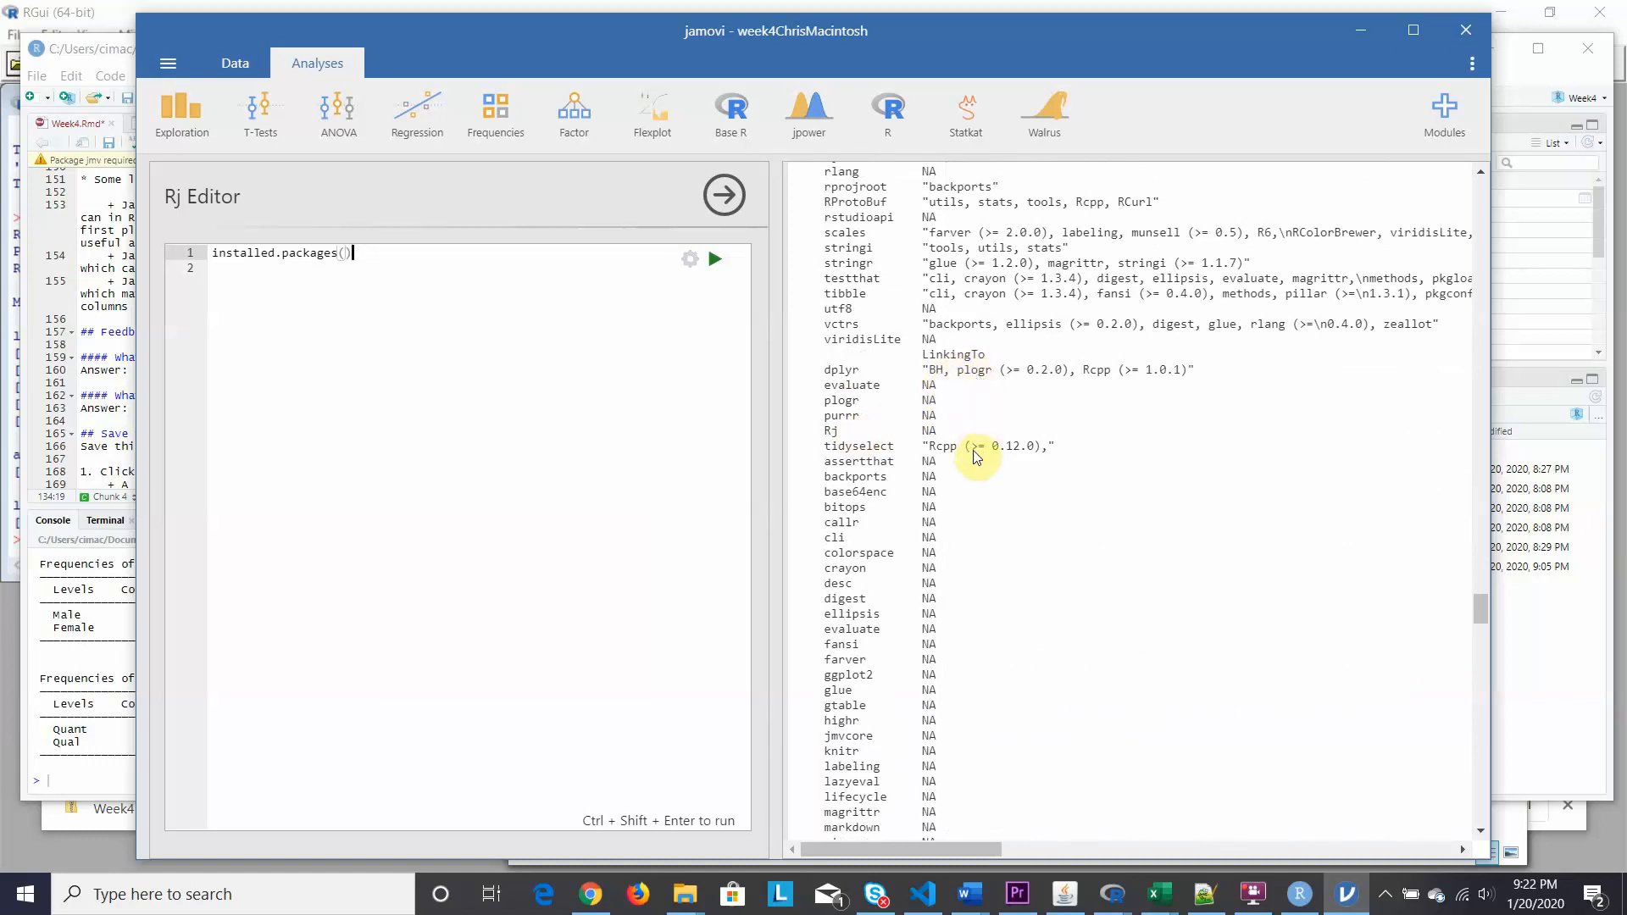
{"action": "scroll", "coordinate": [960, 468], "scroll_direction": "down", "scroll_amount": 4}
{"action": "scroll", "coordinate": [960, 468], "scroll_direction": "down", "scroll_amount": 14}
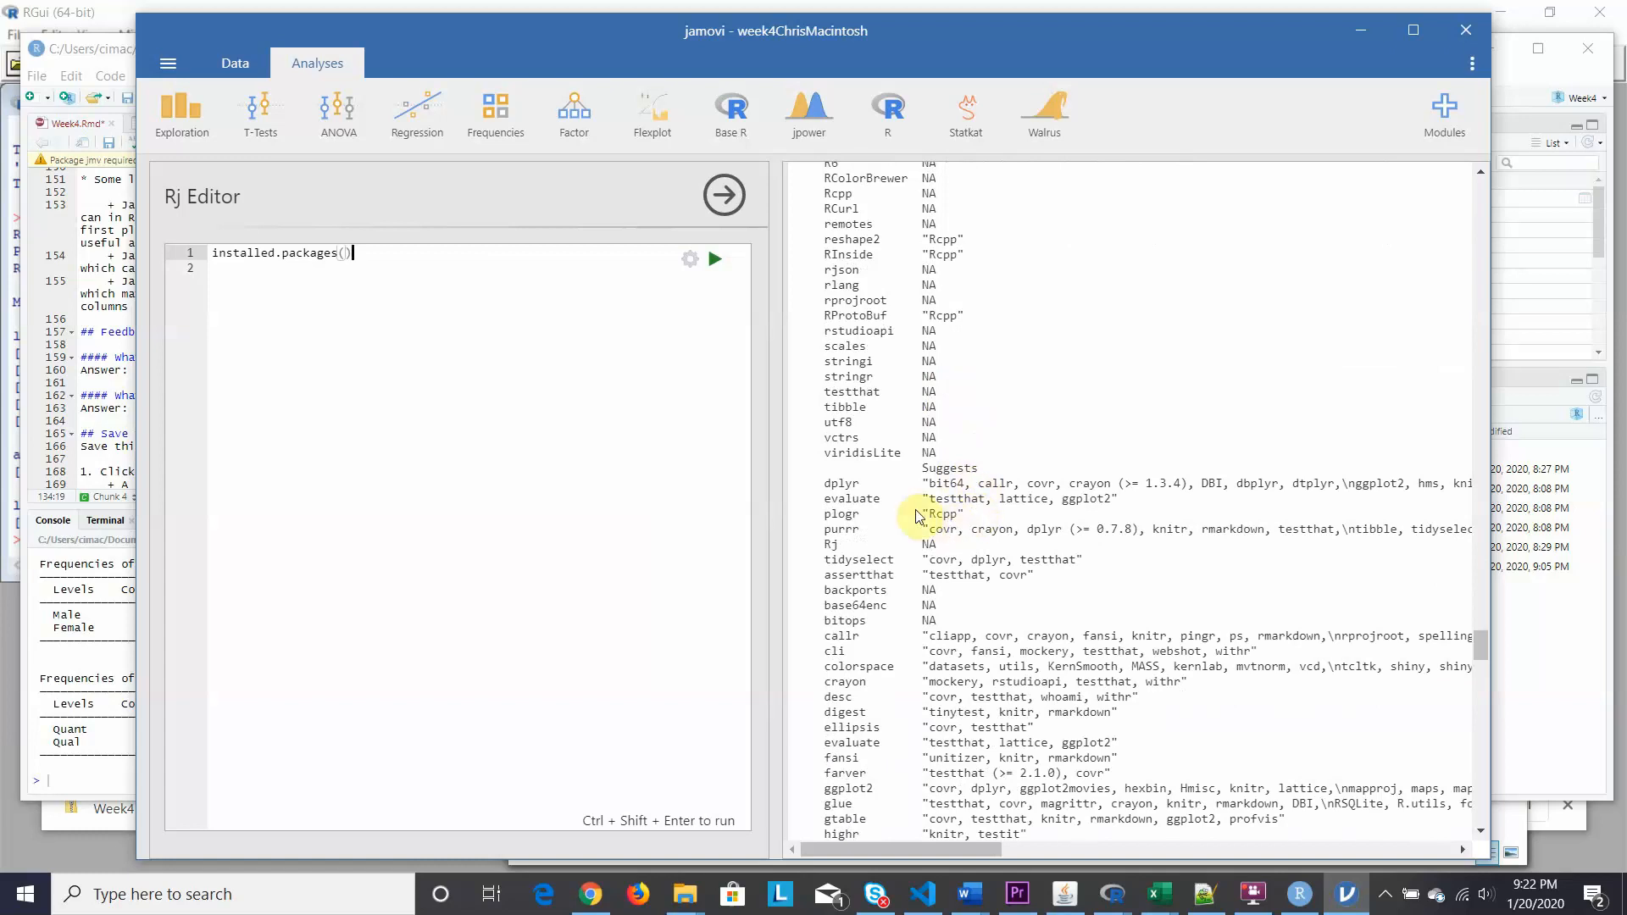
{"action": "scroll", "coordinate": [998, 604], "scroll_direction": "down", "scroll_amount": 9}
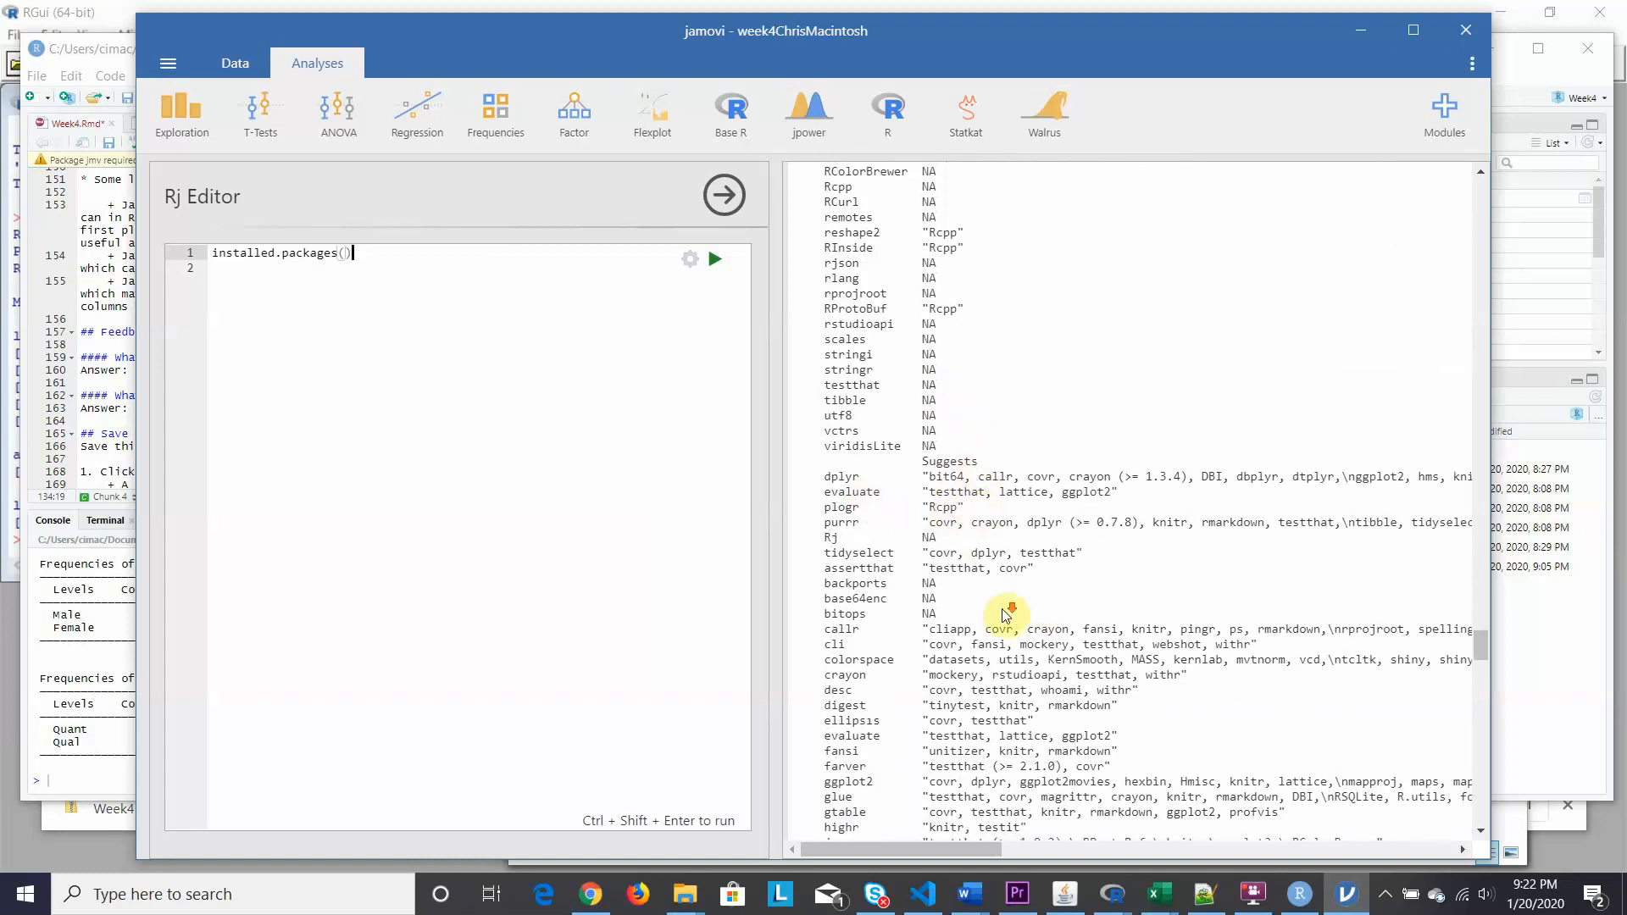
{"action": "scroll", "coordinate": [998, 604], "scroll_direction": "down", "scroll_amount": 14}
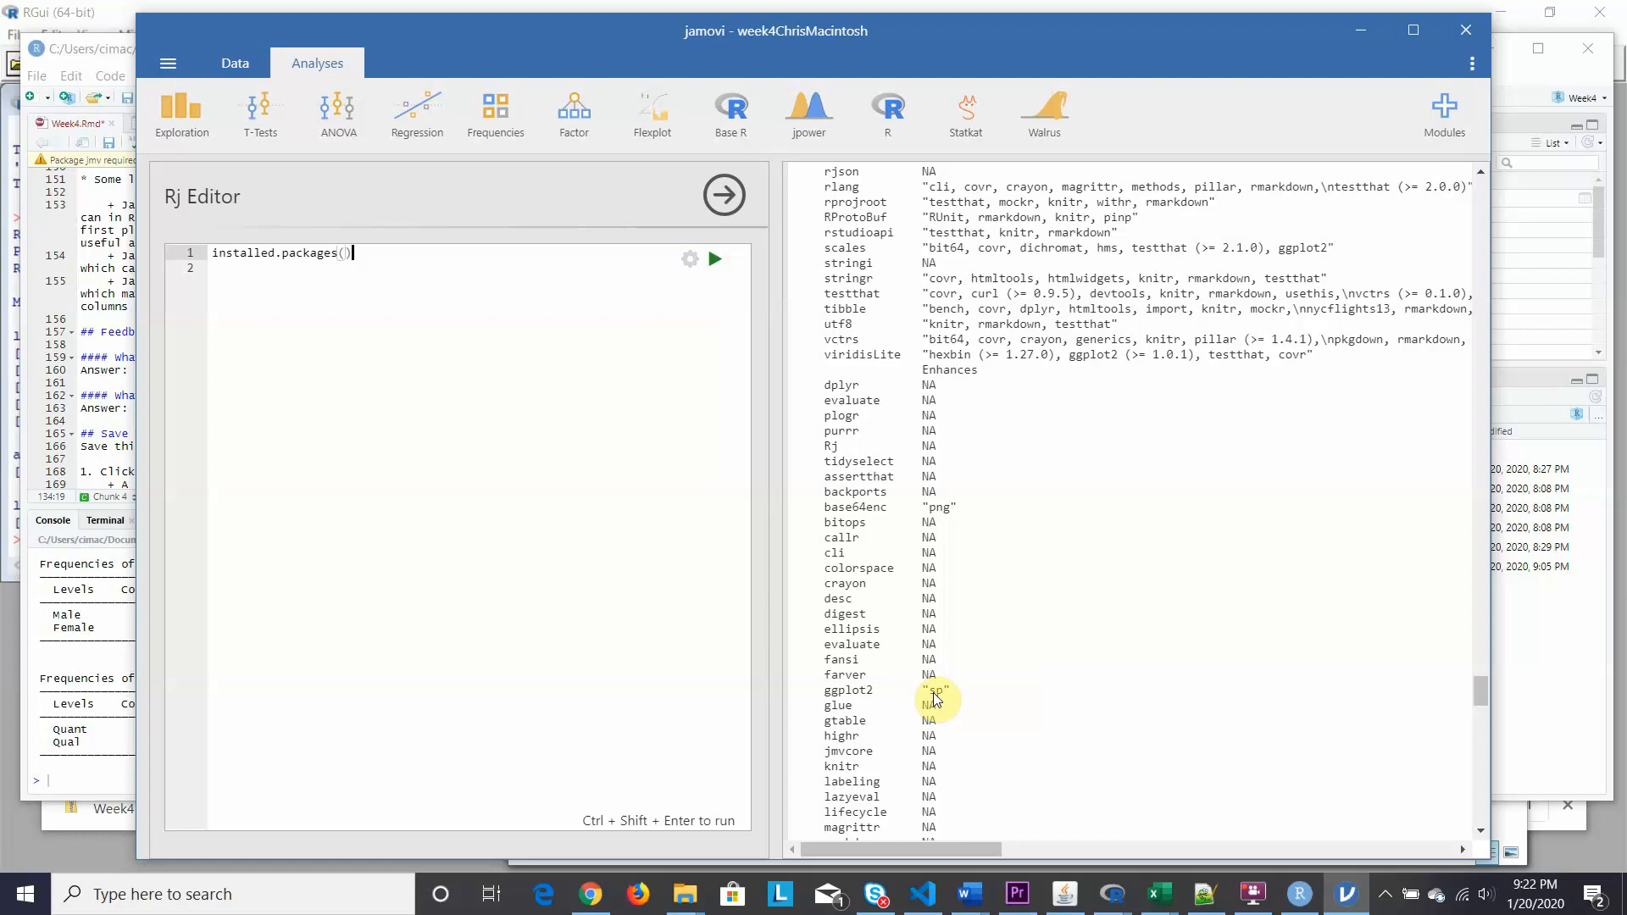
{"action": "scroll", "coordinate": [951, 641], "scroll_direction": "down", "scroll_amount": 15}
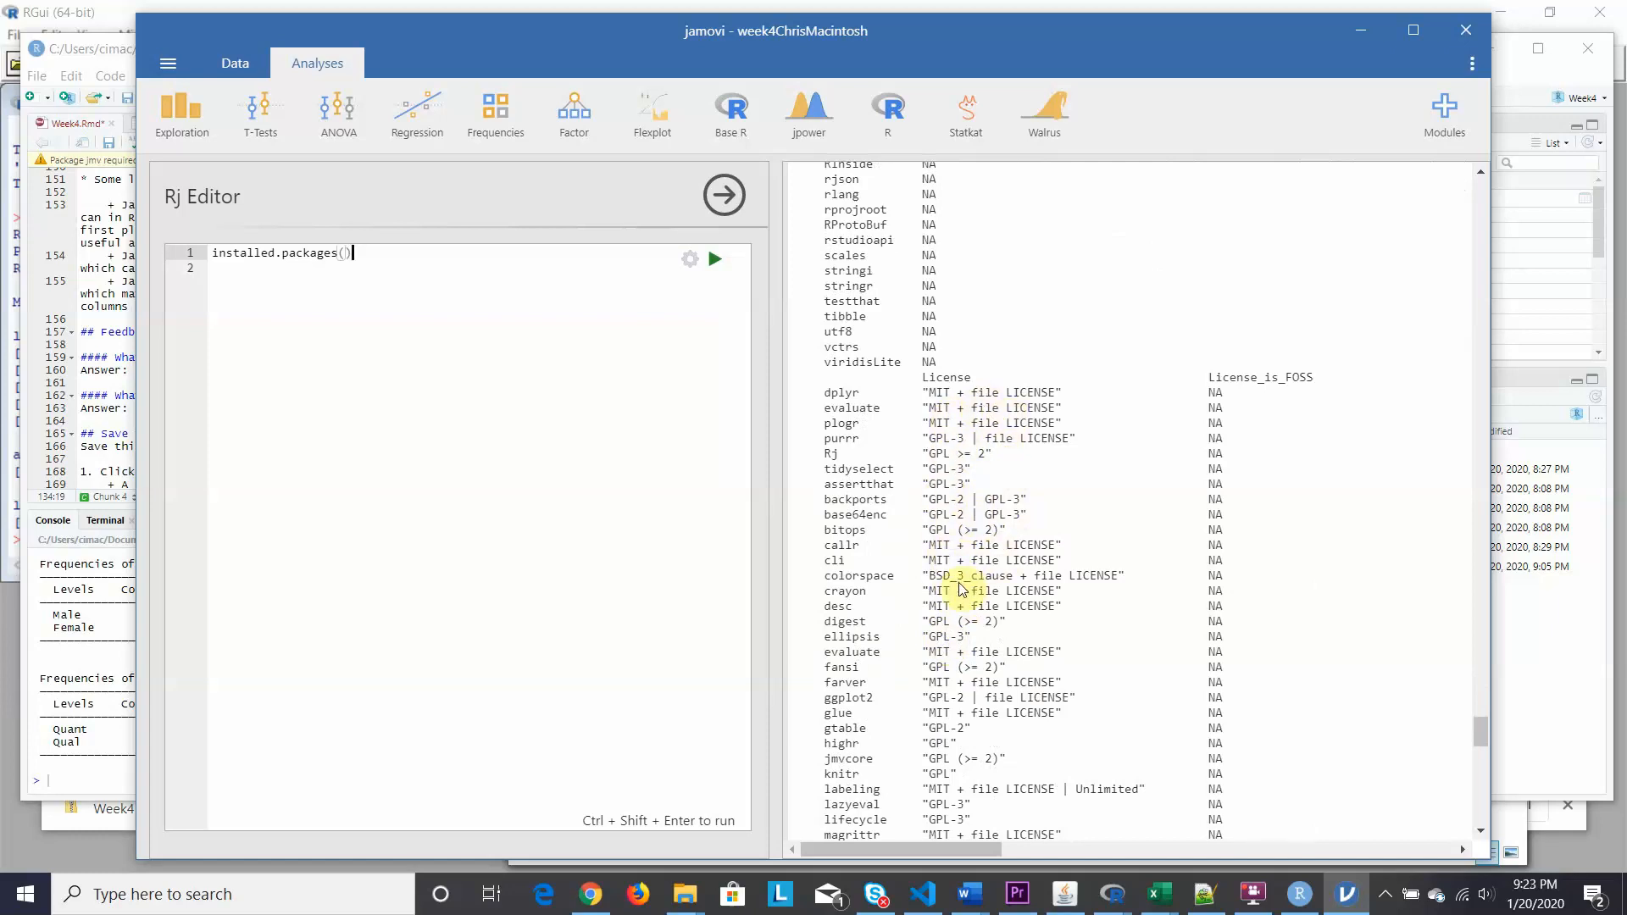
{"action": "scroll", "coordinate": [963, 588], "scroll_direction": "down", "scroll_amount": 1}
{"action": "scroll", "coordinate": [964, 584], "scroll_direction": "down", "scroll_amount": 6}
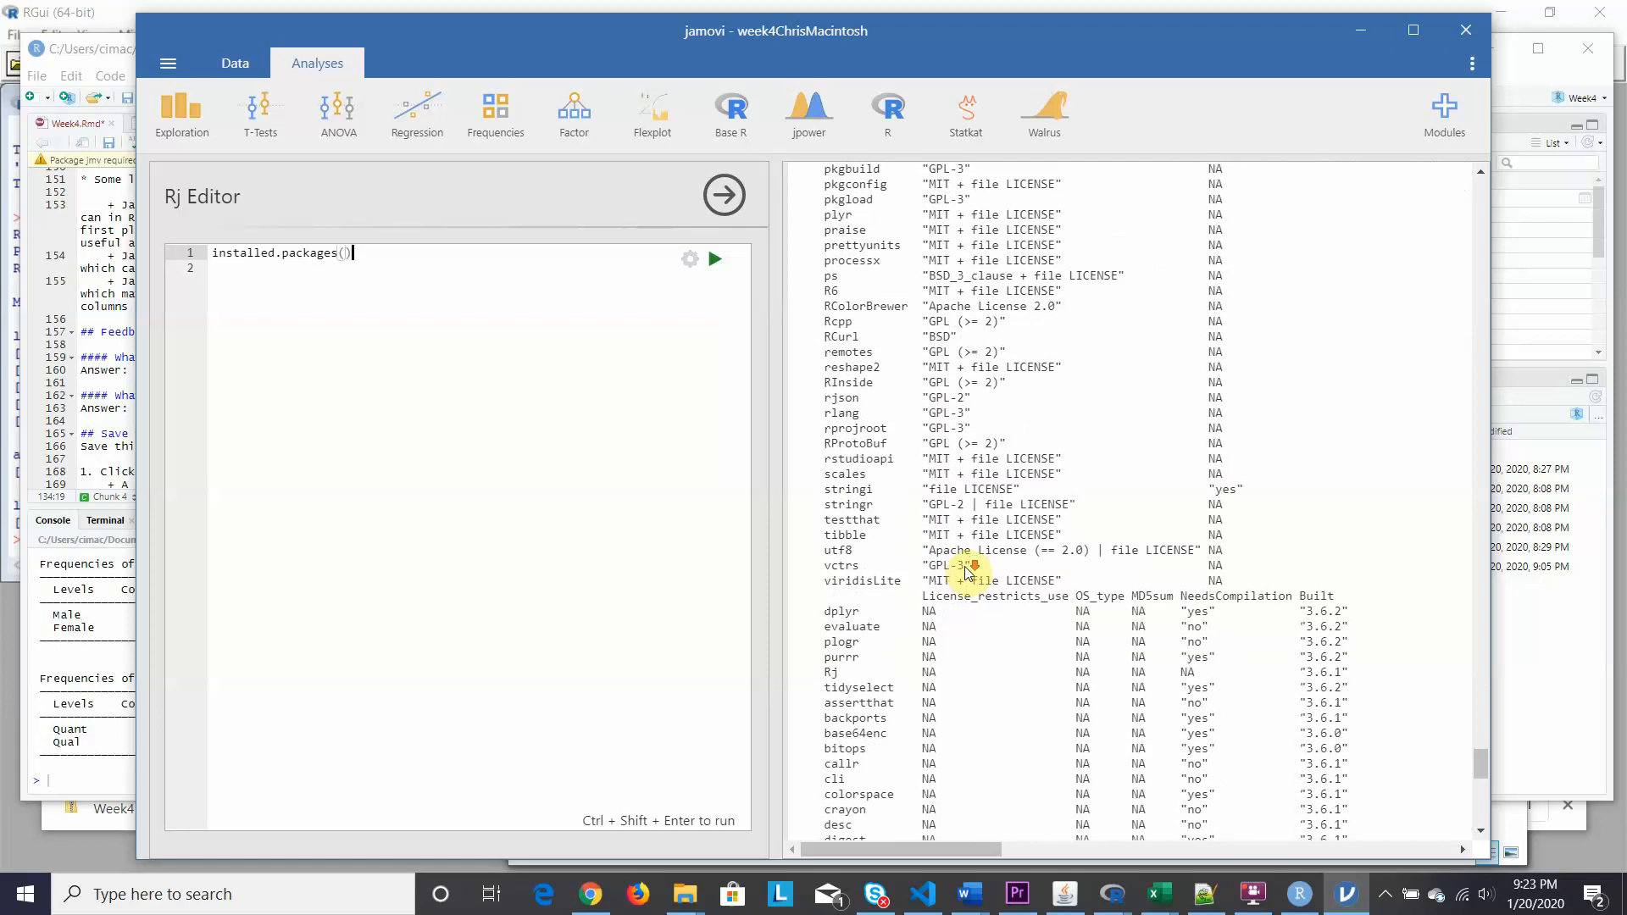
{"action": "scroll", "coordinate": [967, 572], "scroll_direction": "down", "scroll_amount": 2}
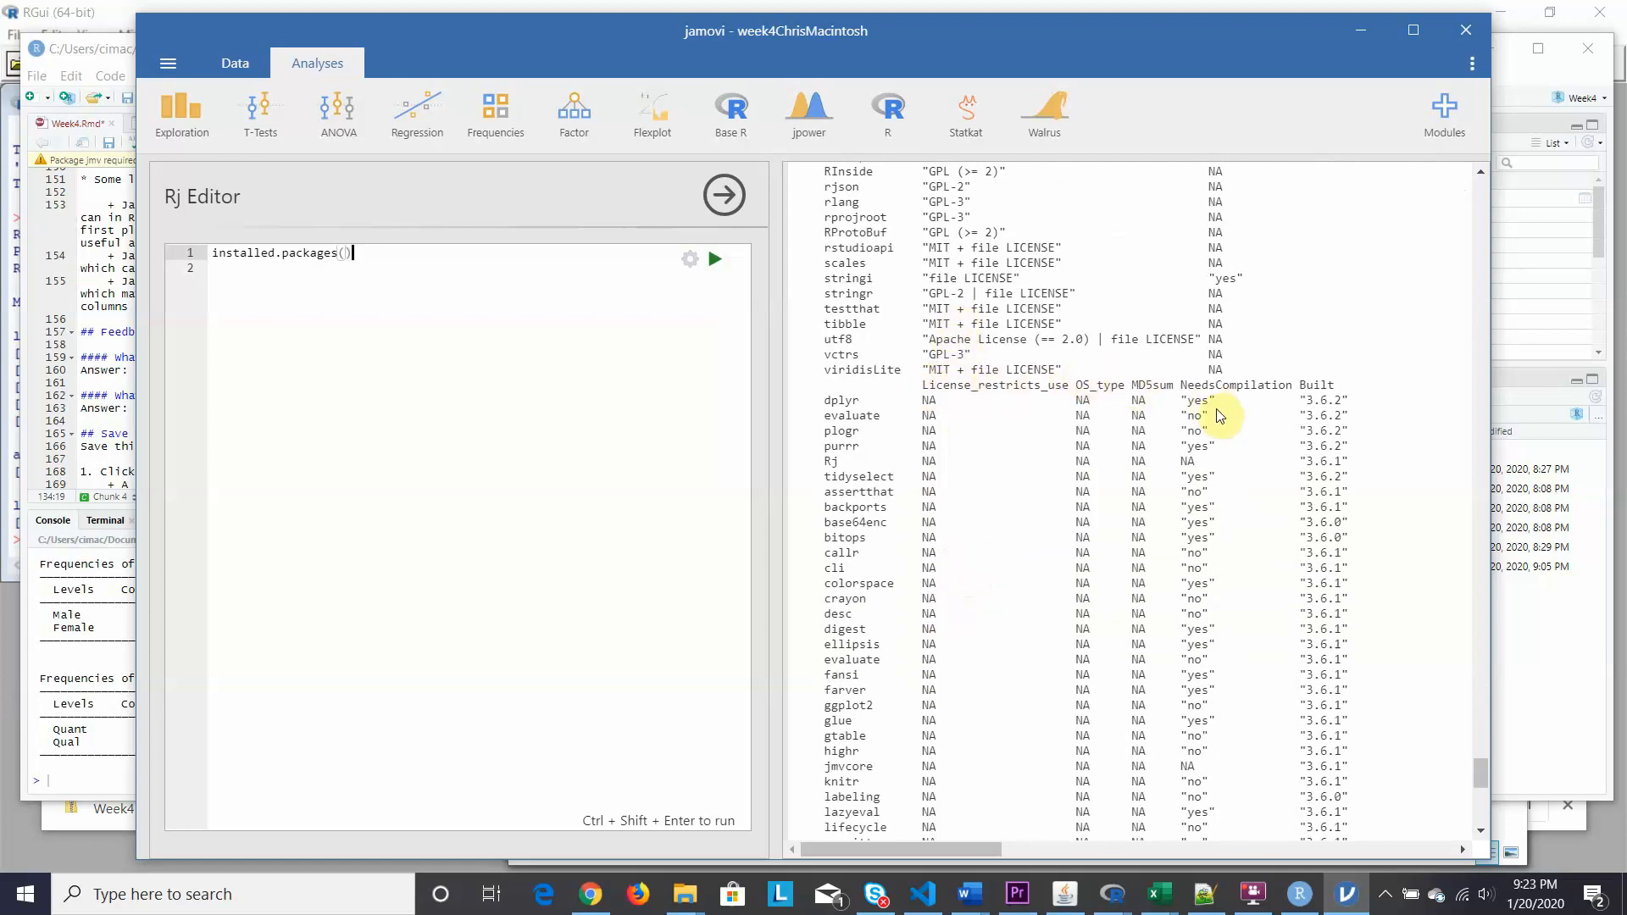
{"action": "scroll", "coordinate": [1198, 477], "scroll_direction": "down", "scroll_amount": 2}
{"action": "scroll", "coordinate": [1197, 480], "scroll_direction": "down", "scroll_amount": 5}
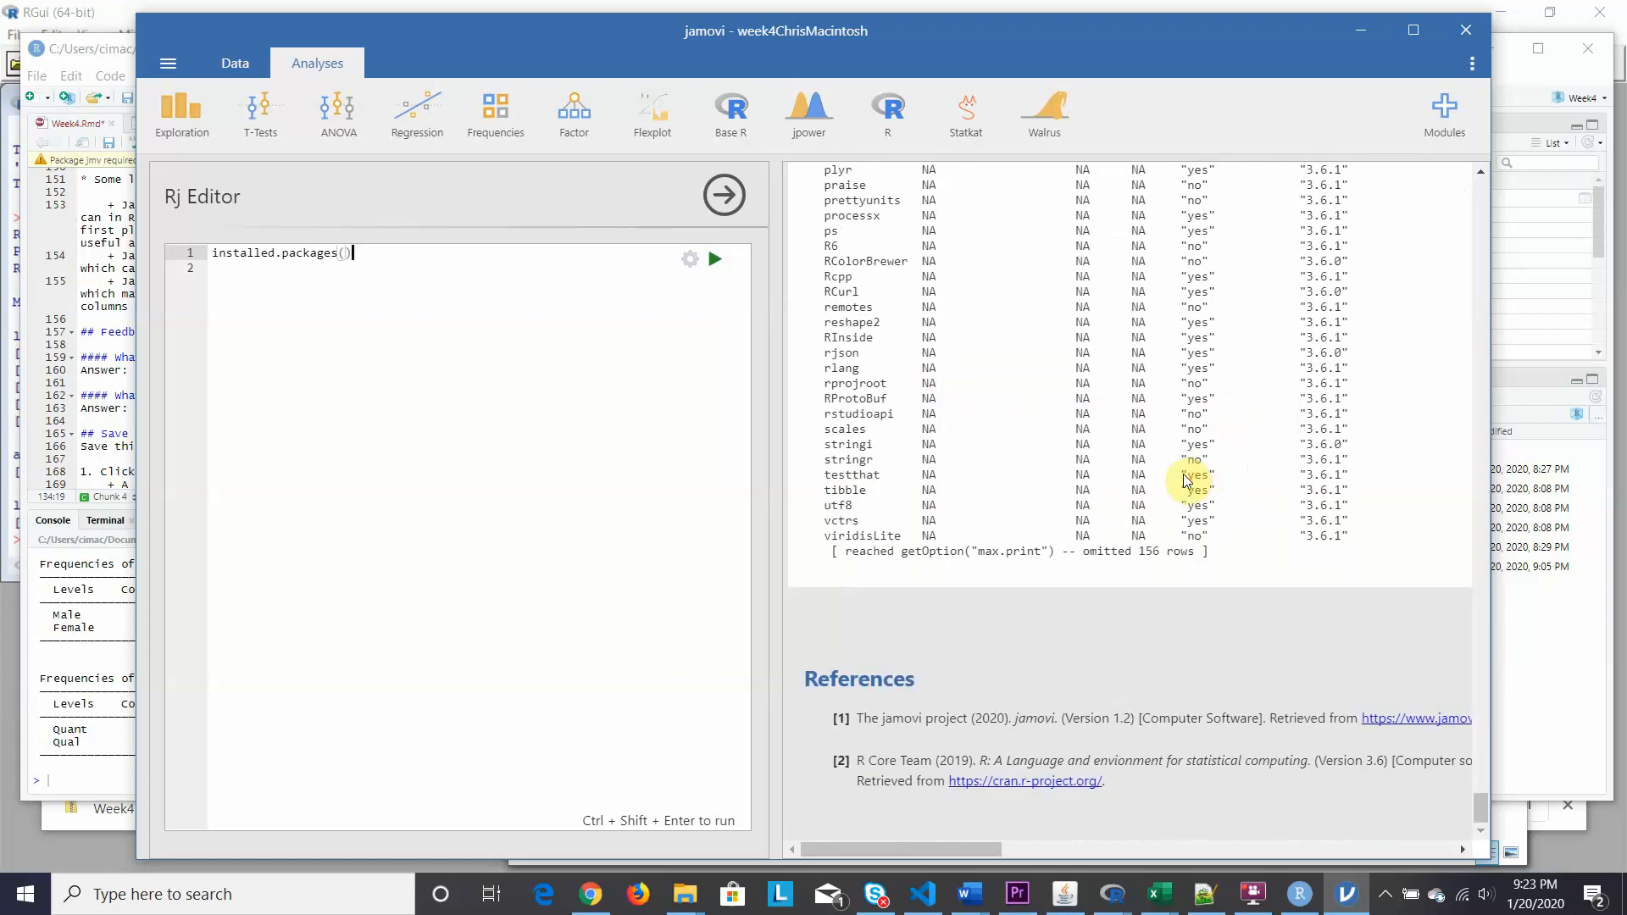
{"action": "scroll", "coordinate": [1184, 479], "scroll_direction": "up", "scroll_amount": 12}
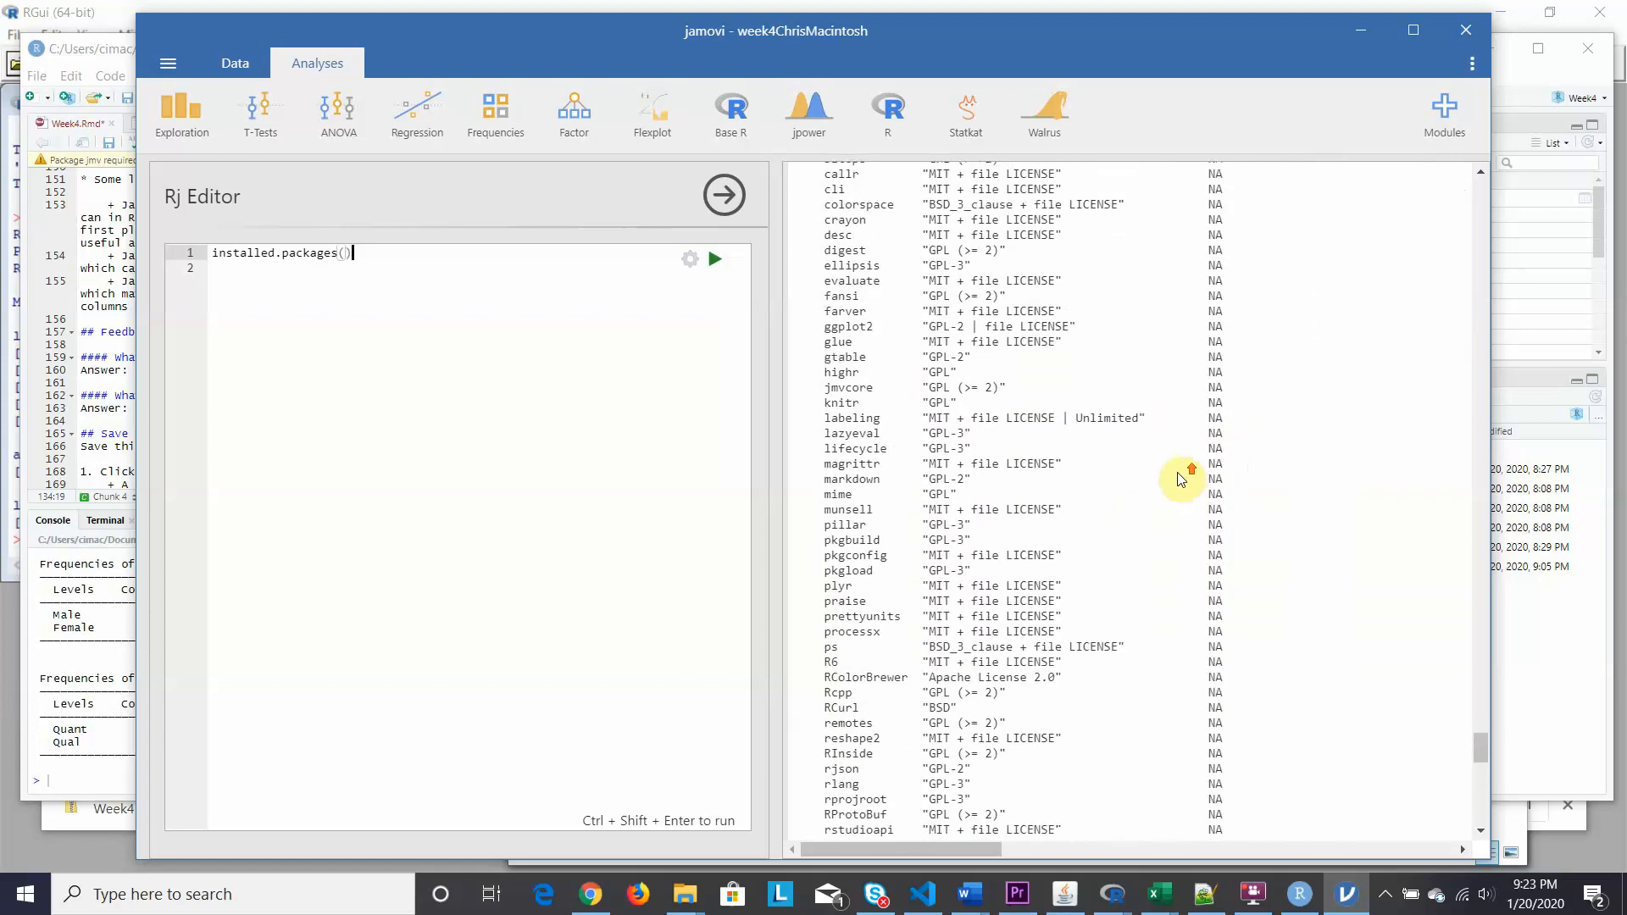
{"action": "scroll", "coordinate": [1182, 480], "scroll_direction": "up", "scroll_amount": 10}
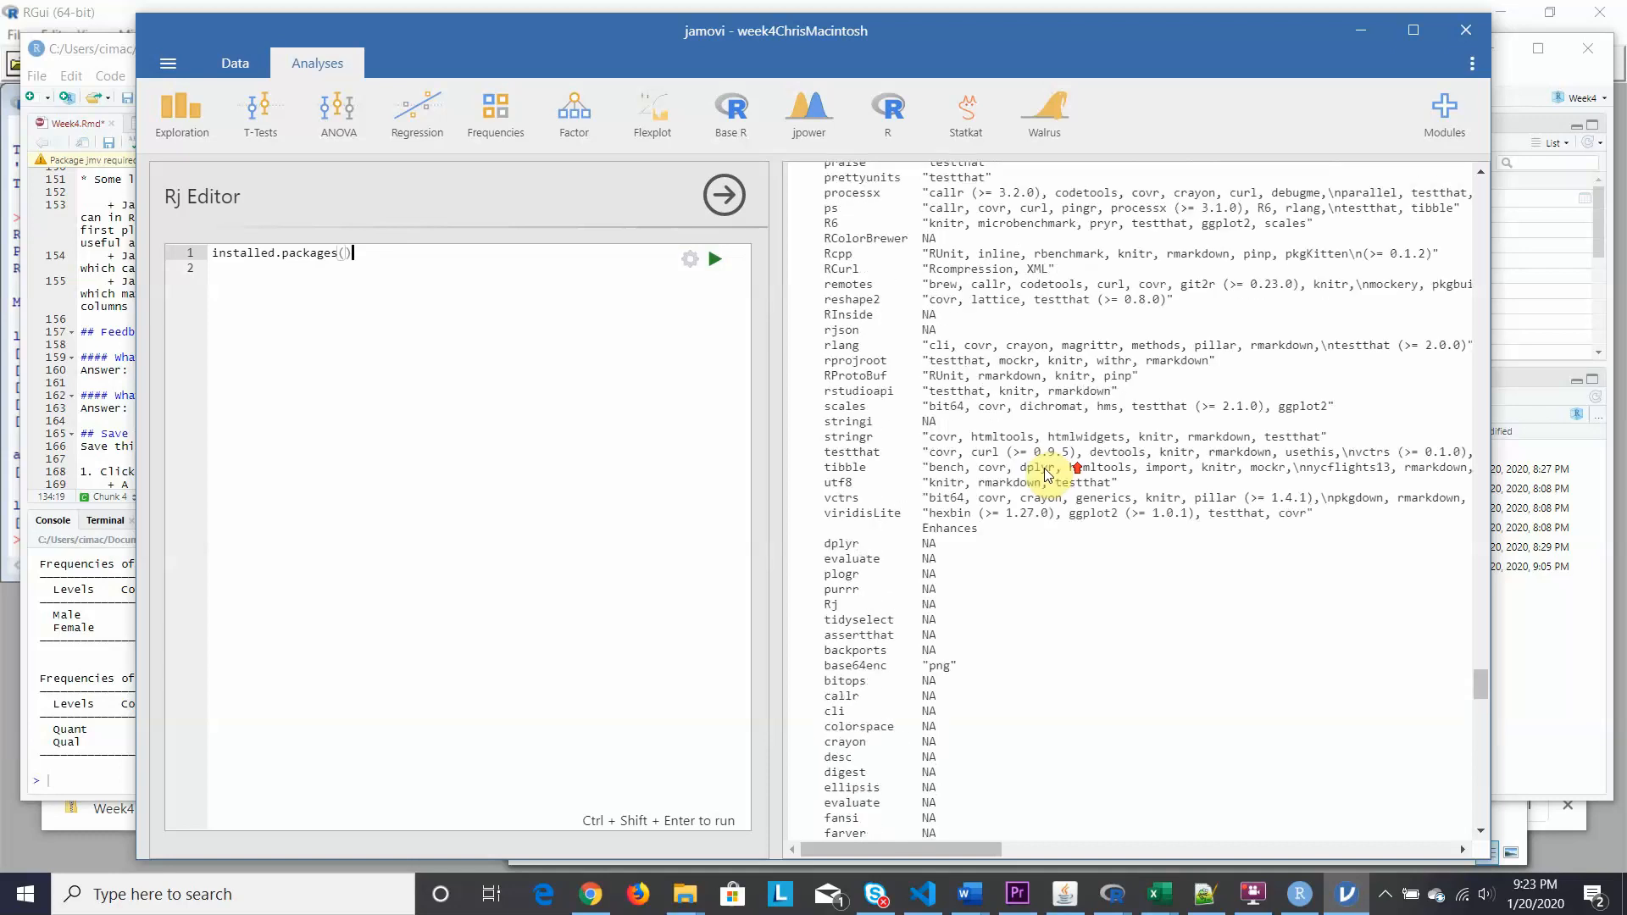
{"action": "scroll", "coordinate": [1049, 474], "scroll_direction": "up", "scroll_amount": 10}
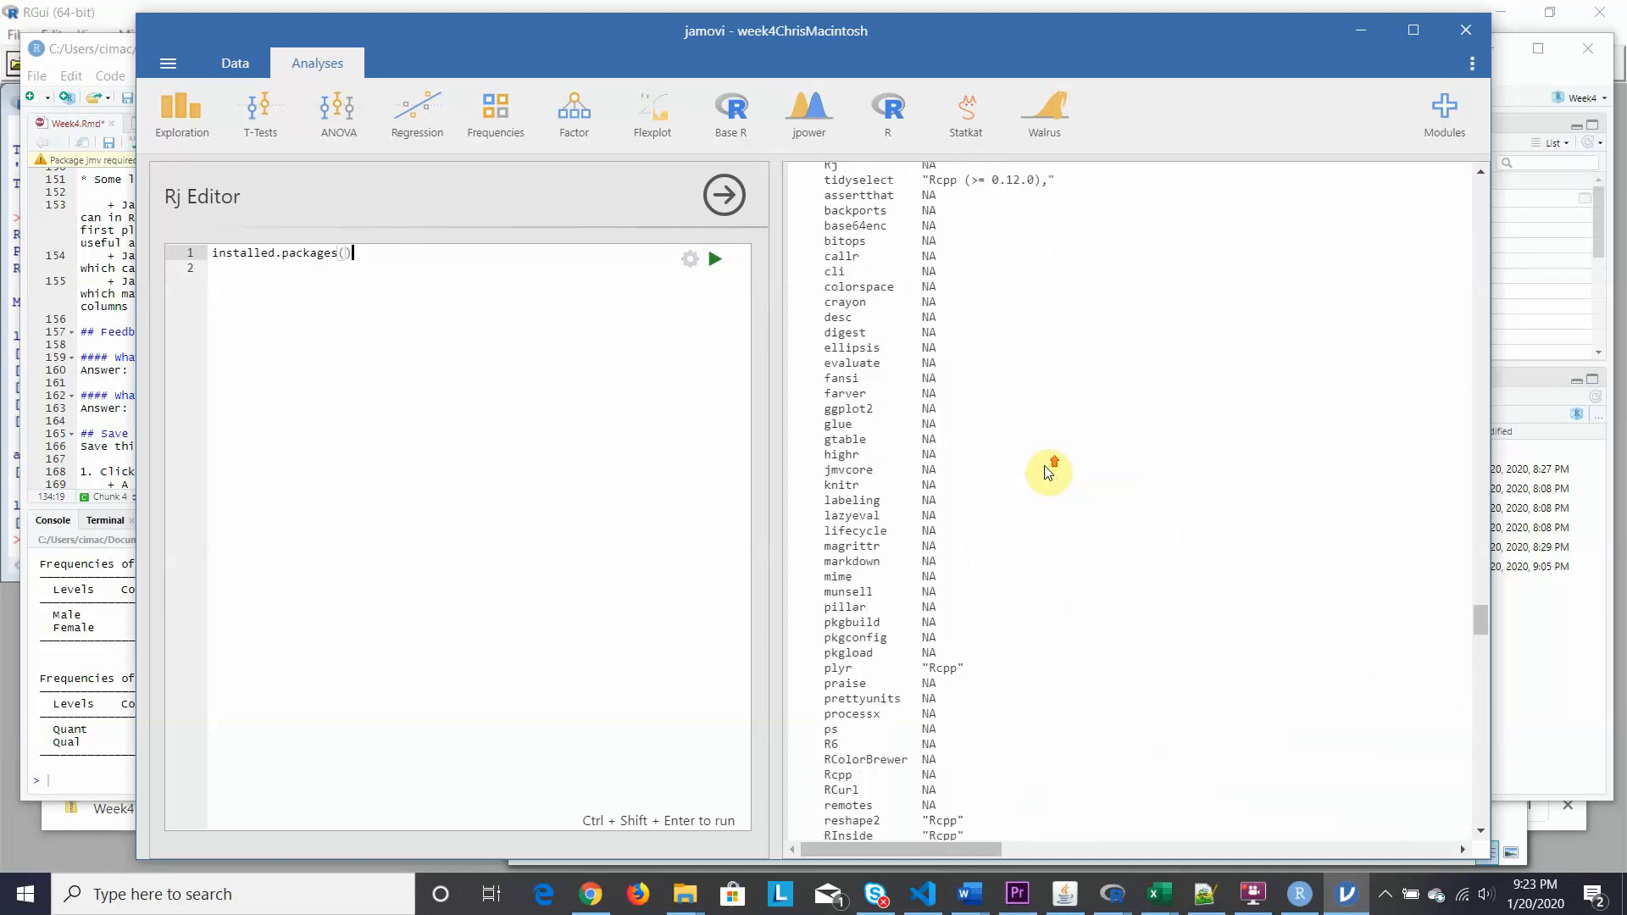
{"action": "scroll", "coordinate": [1047, 470], "scroll_direction": "up", "scroll_amount": 9}
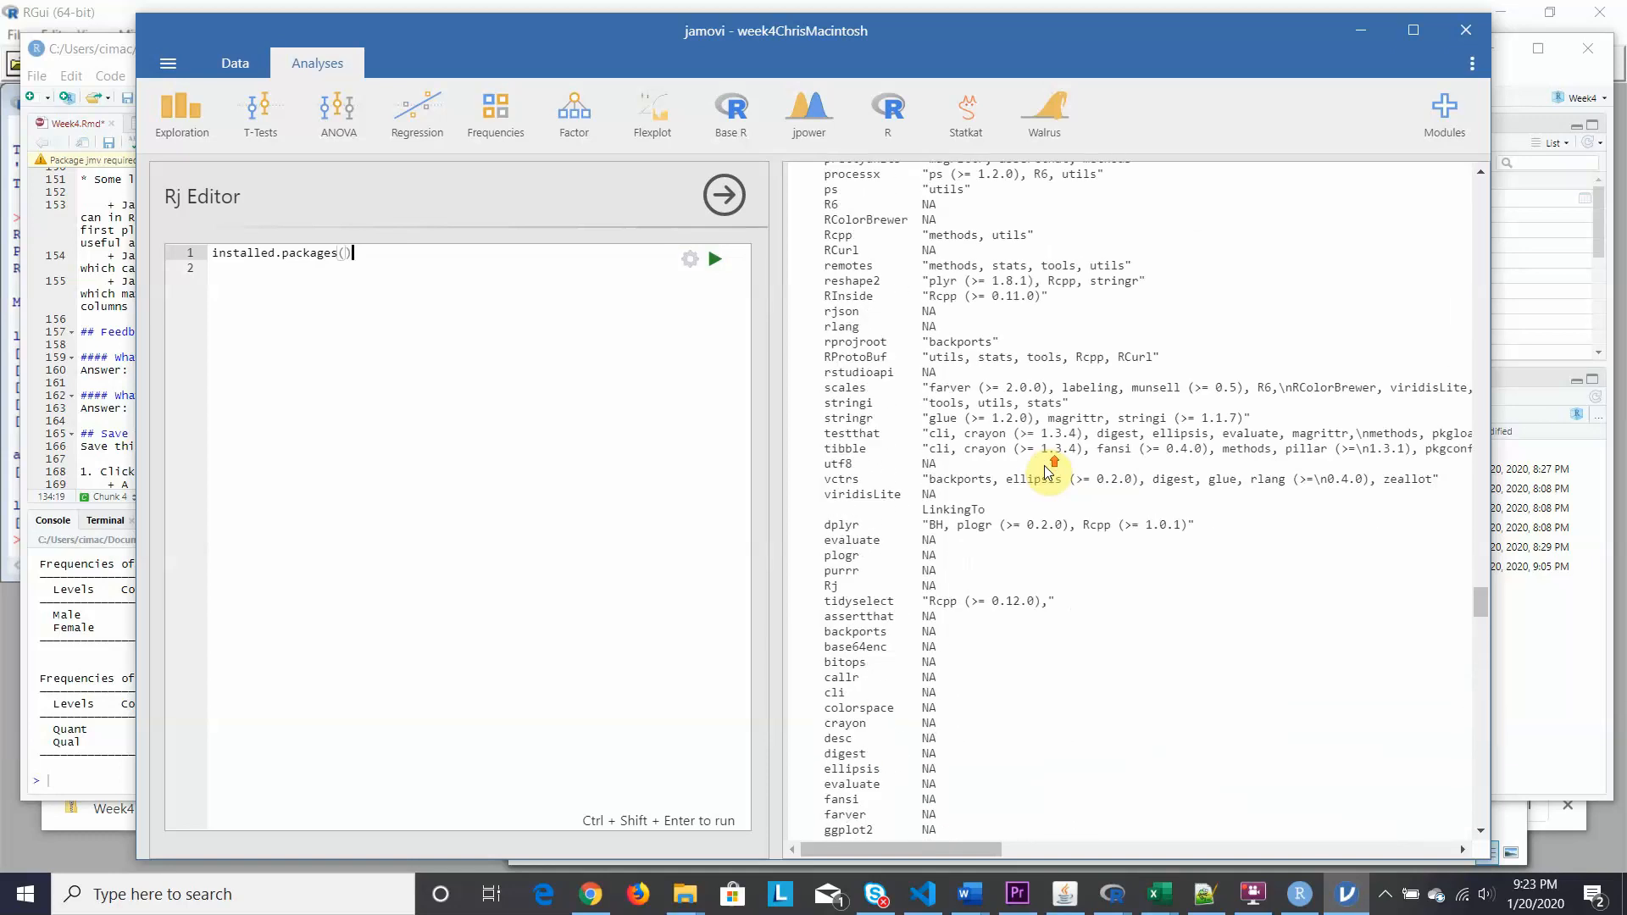
Close the Rj Editor to return to the data spreadsheet and bring RStudio forward.
{"action": "left_click", "coordinate": [726, 196]}
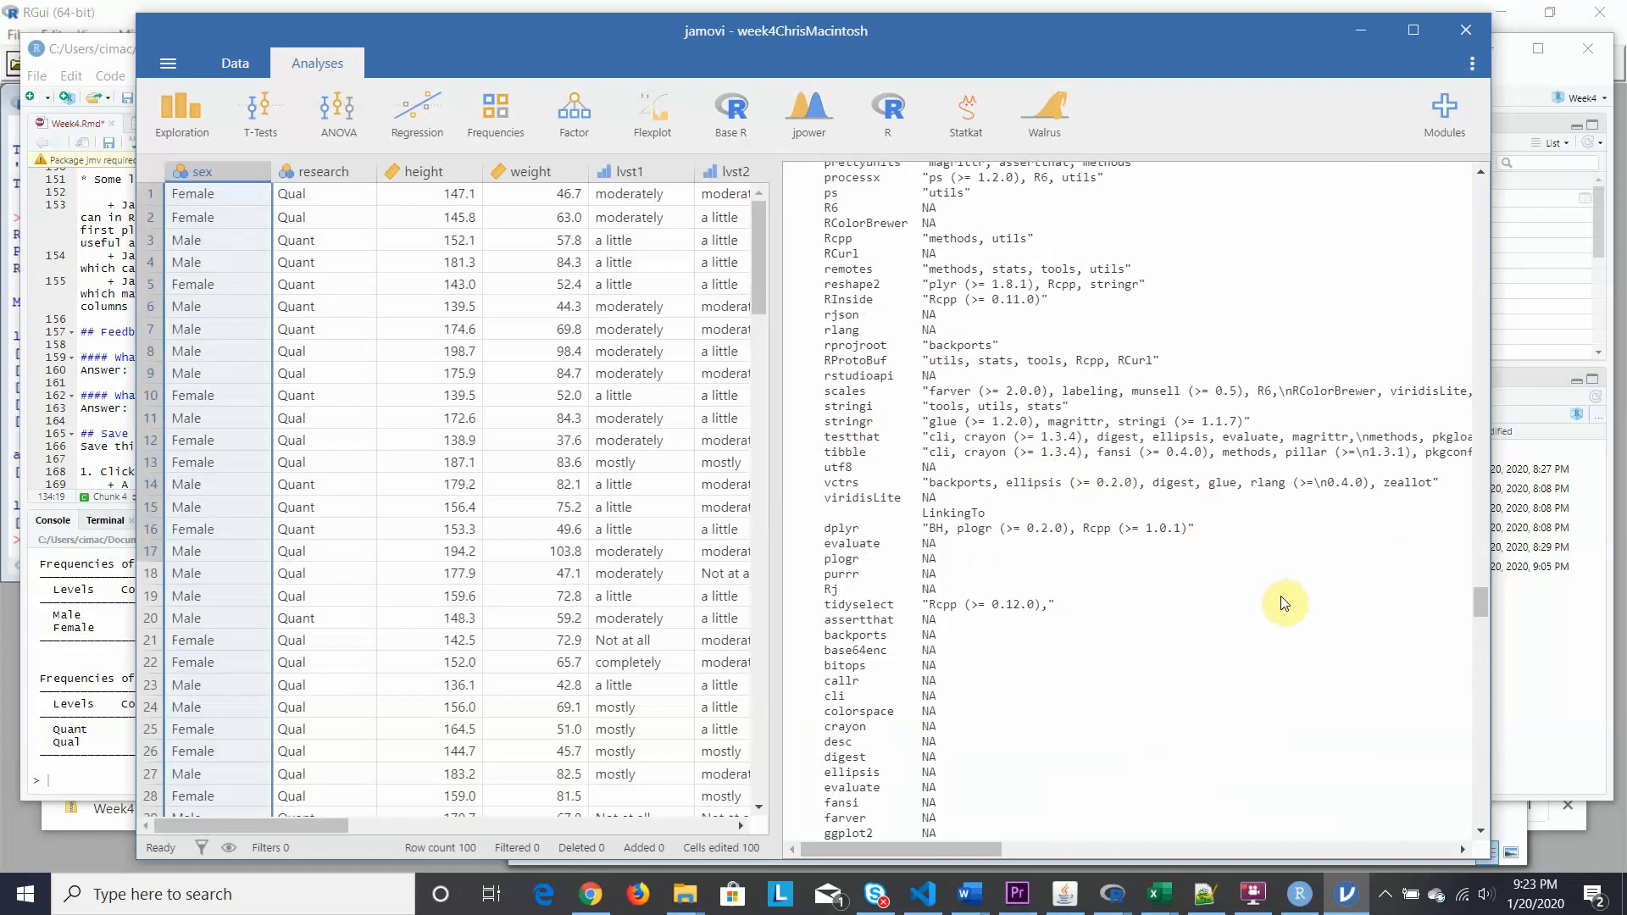
{"action": "scroll", "coordinate": [1284, 603], "scroll_direction": "up", "scroll_amount": 6}
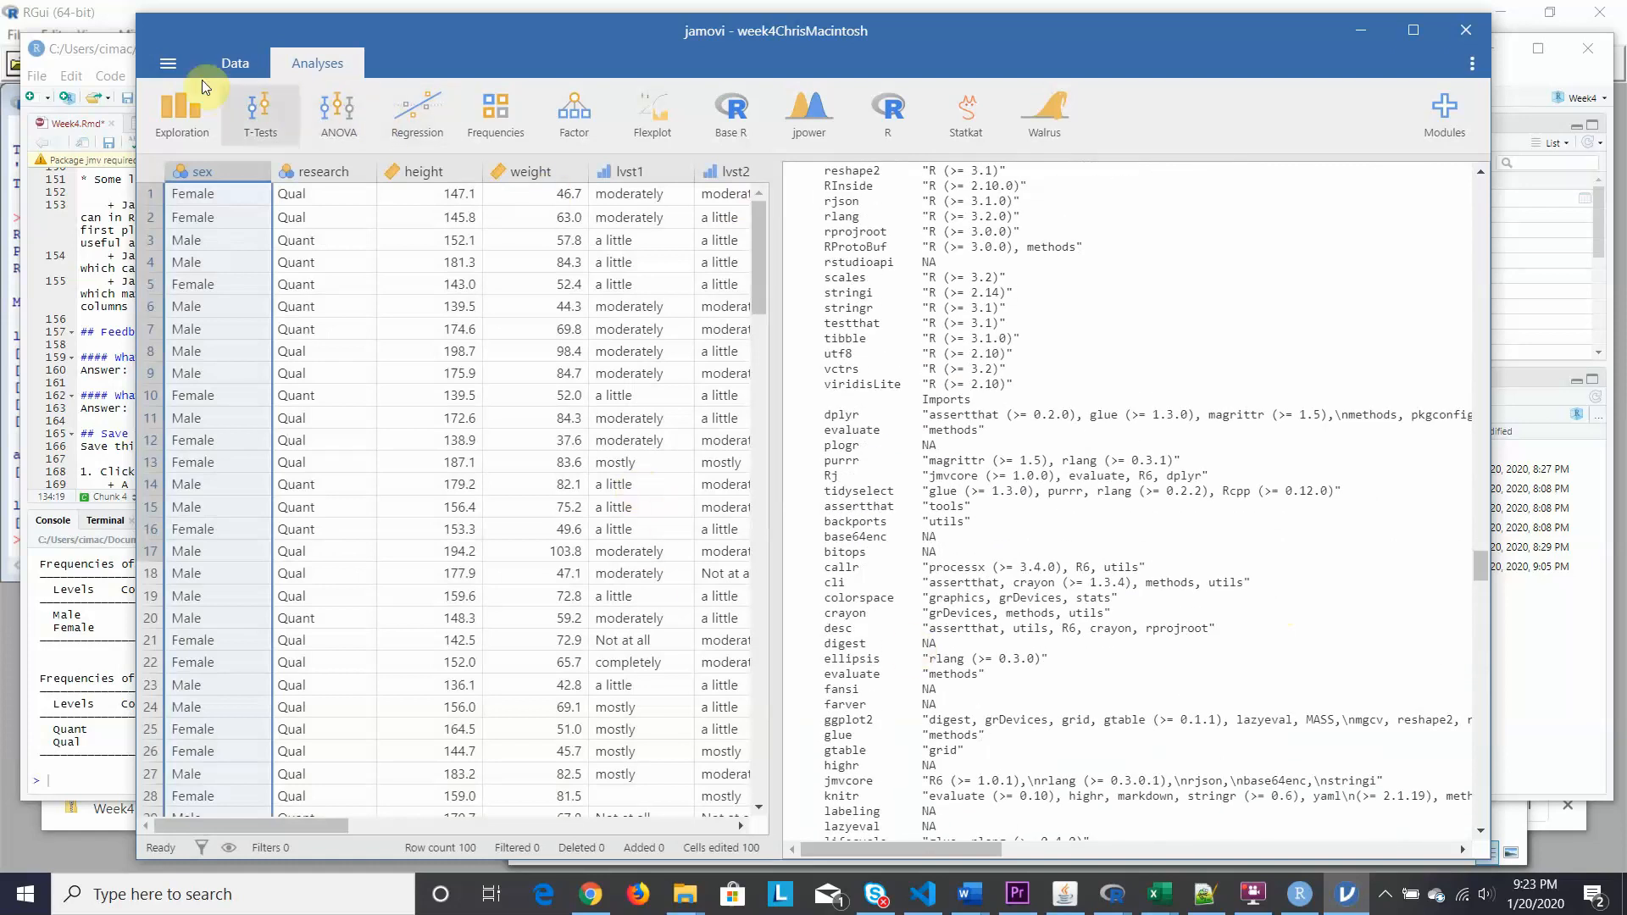
{"action": "left_click", "coordinate": [106, 45]}
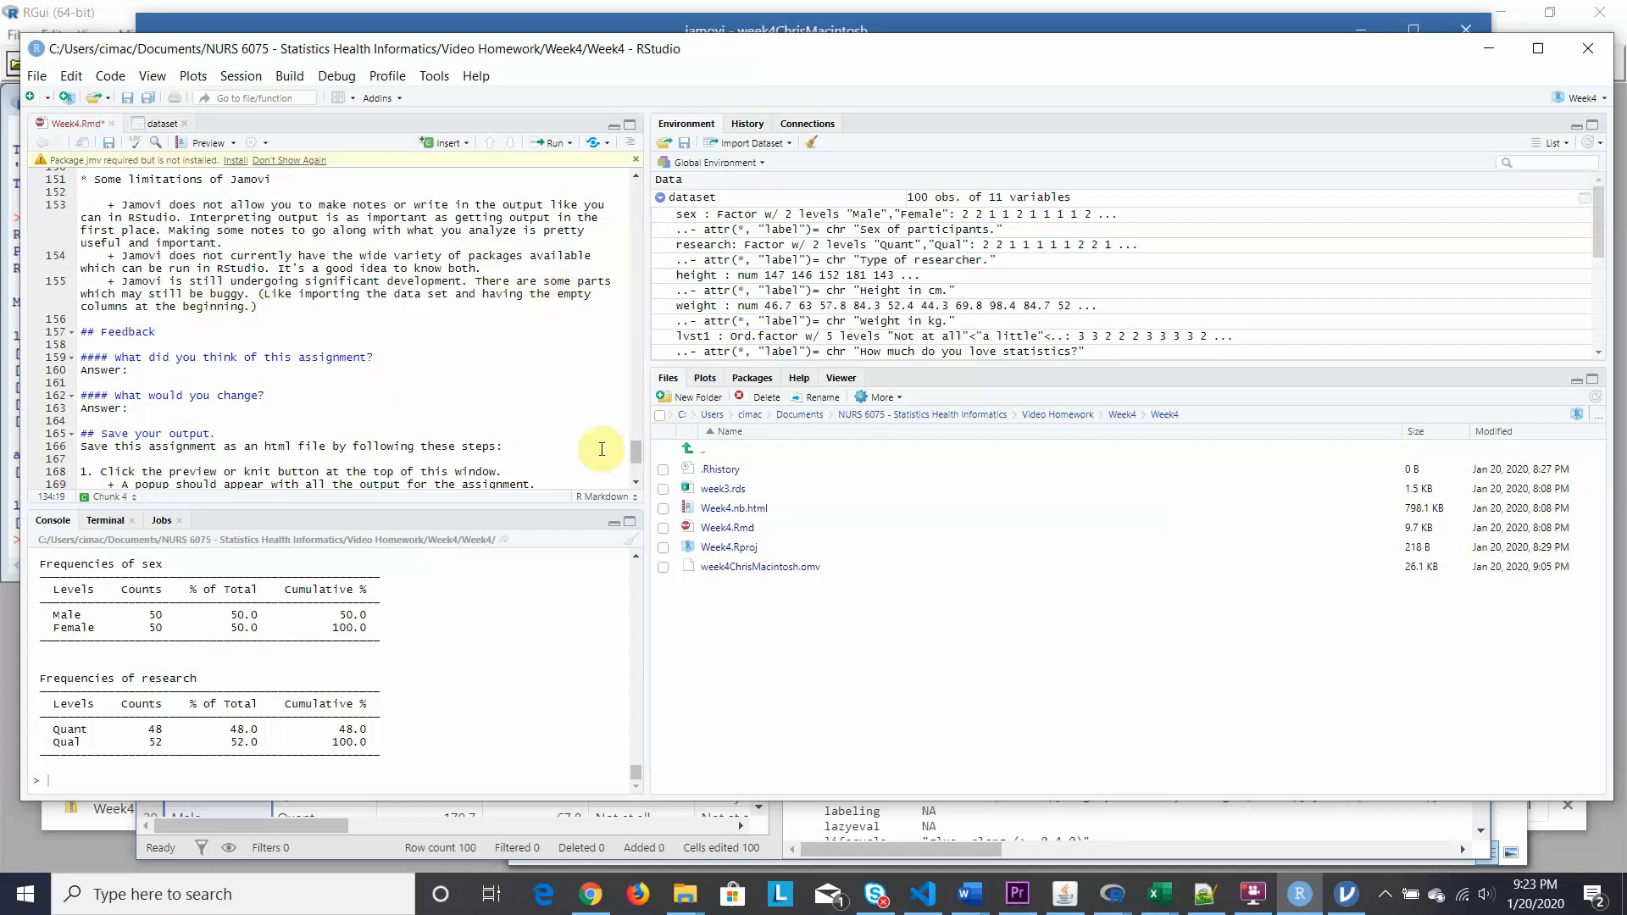
Save Week4.Rmd and show its 'Jamovi and jmv package' notebook preview in the Viewer pane.
{"action": "scroll", "coordinate": [445, 405], "scroll_direction": "down", "scroll_amount": 1}
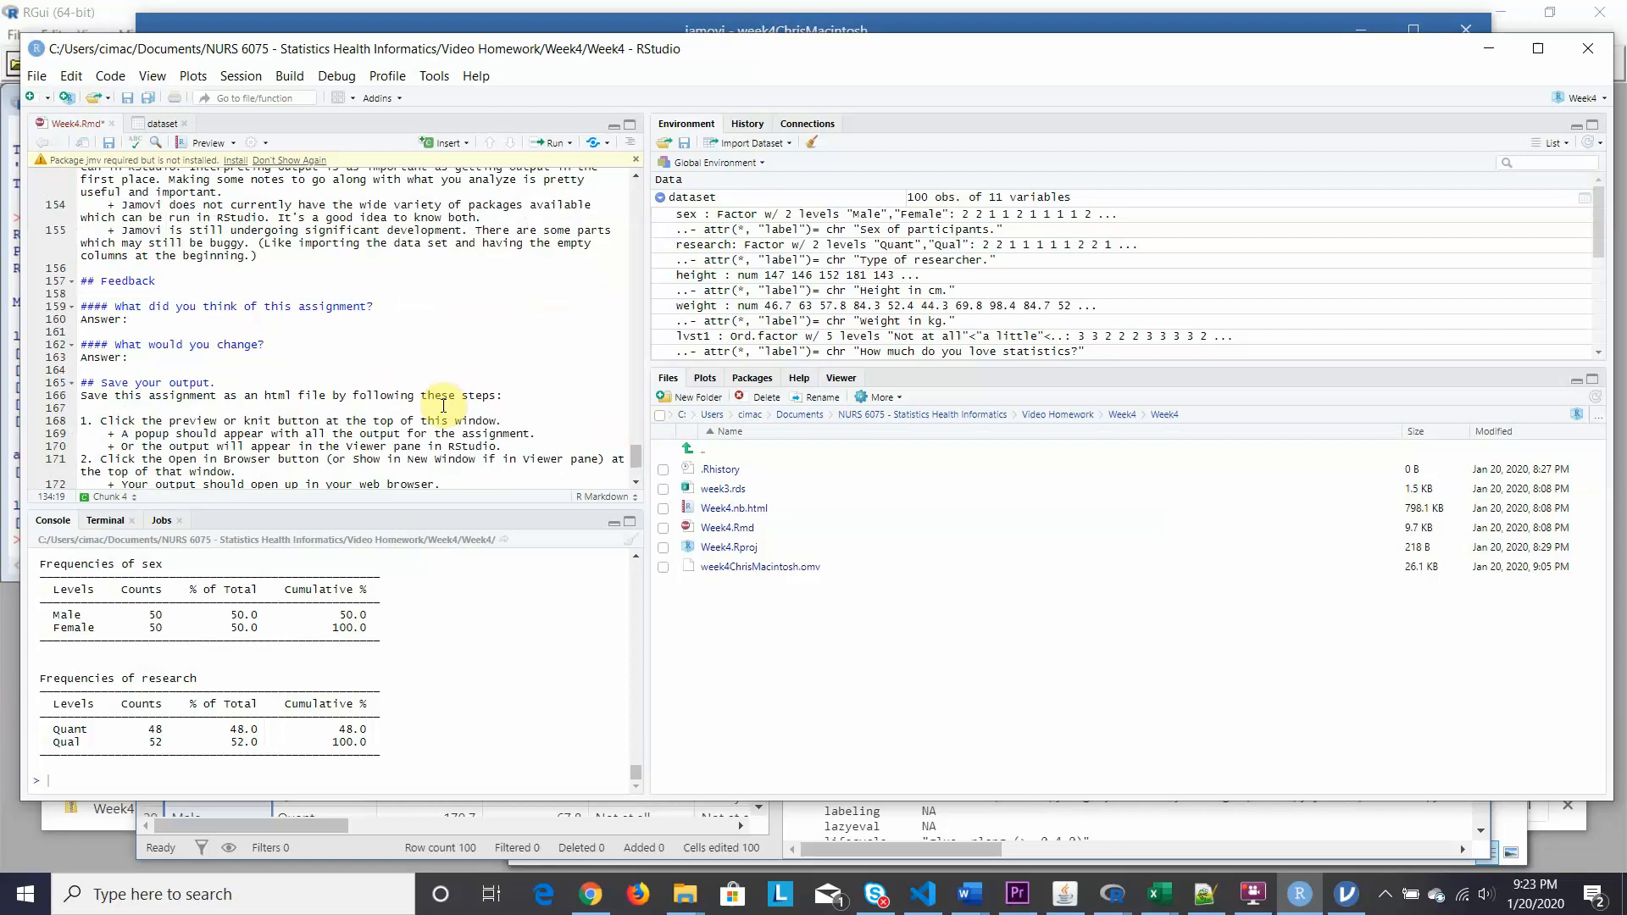
{"action": "scroll", "coordinate": [444, 405], "scroll_direction": "down", "scroll_amount": 2}
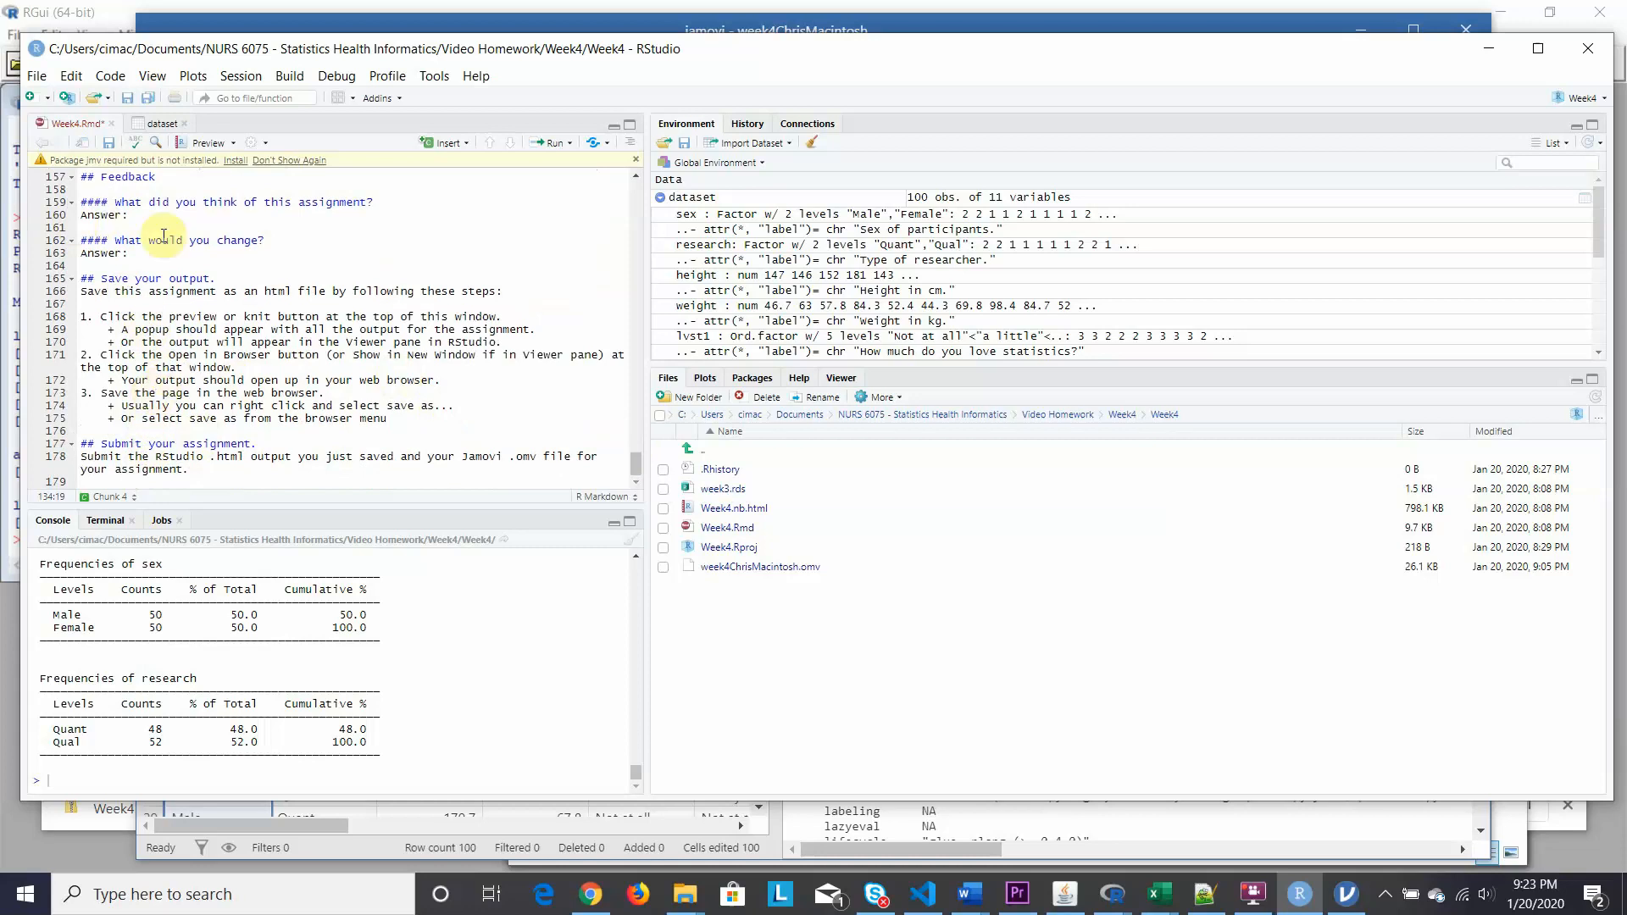
{"action": "left_click", "coordinate": [211, 149]}
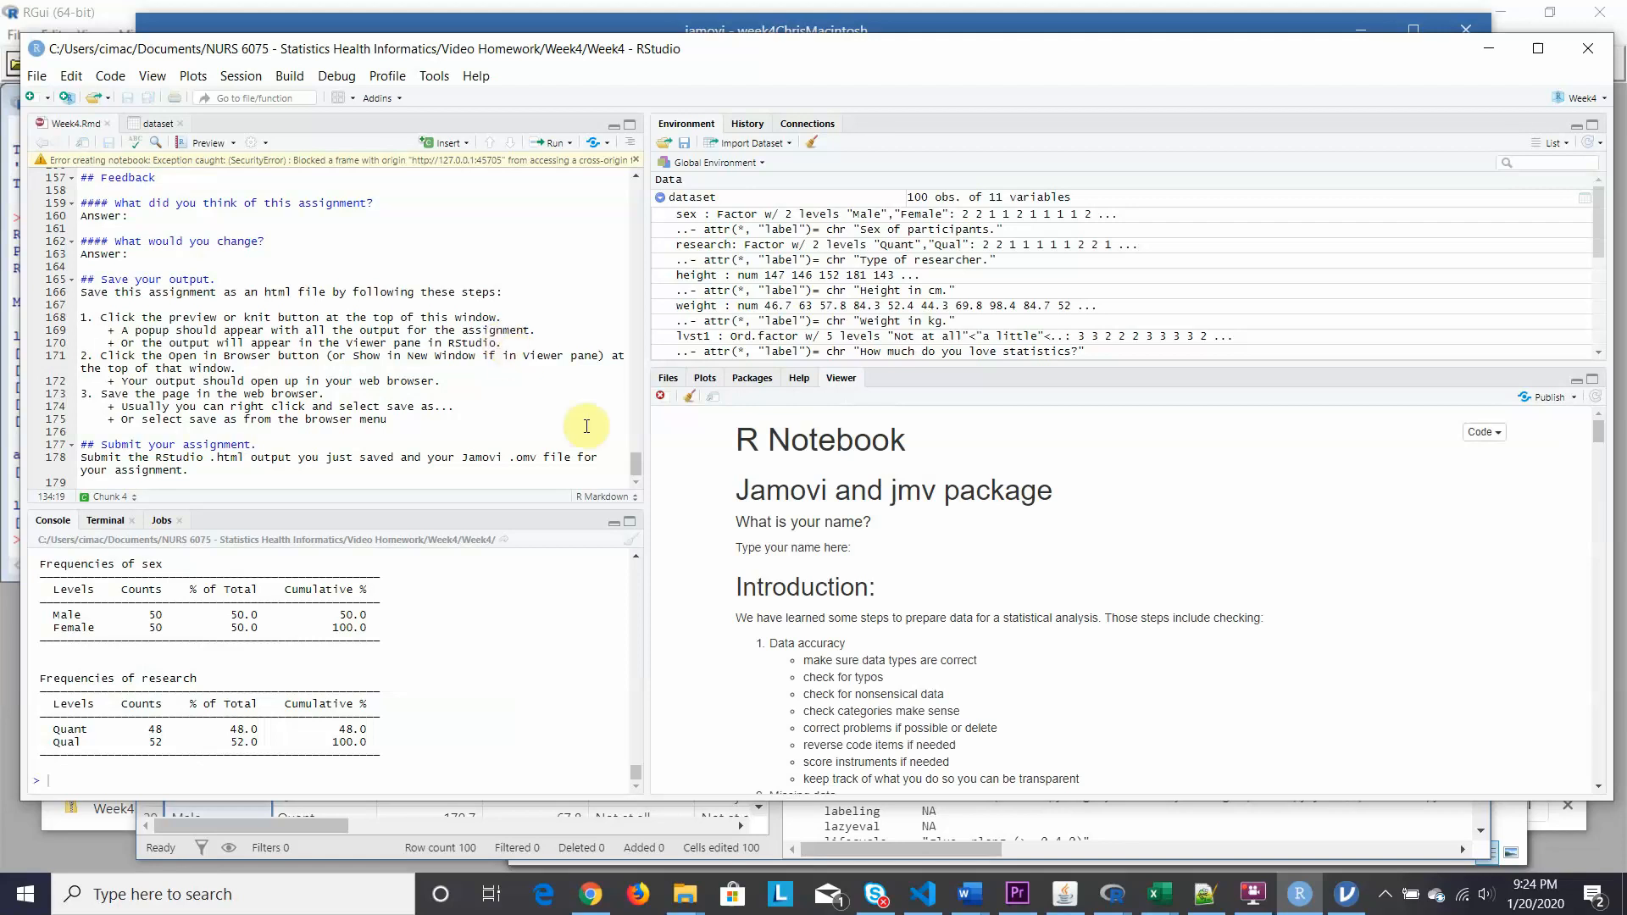
{"action": "right_click", "coordinate": [985, 435]}
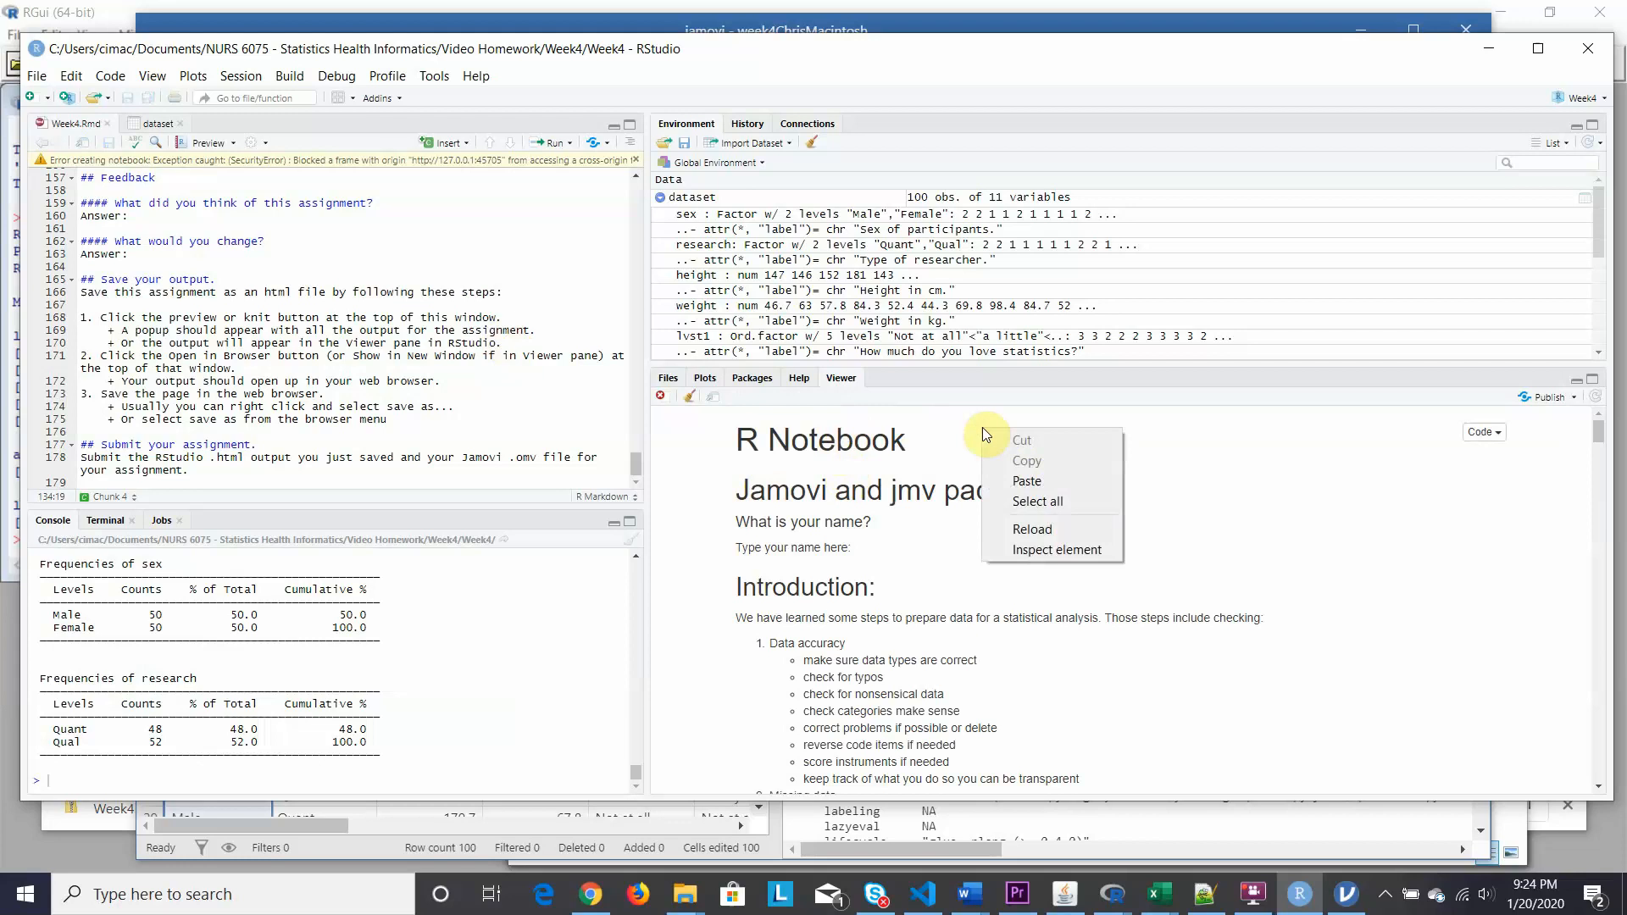
{"action": "left_click", "coordinate": [966, 444]}
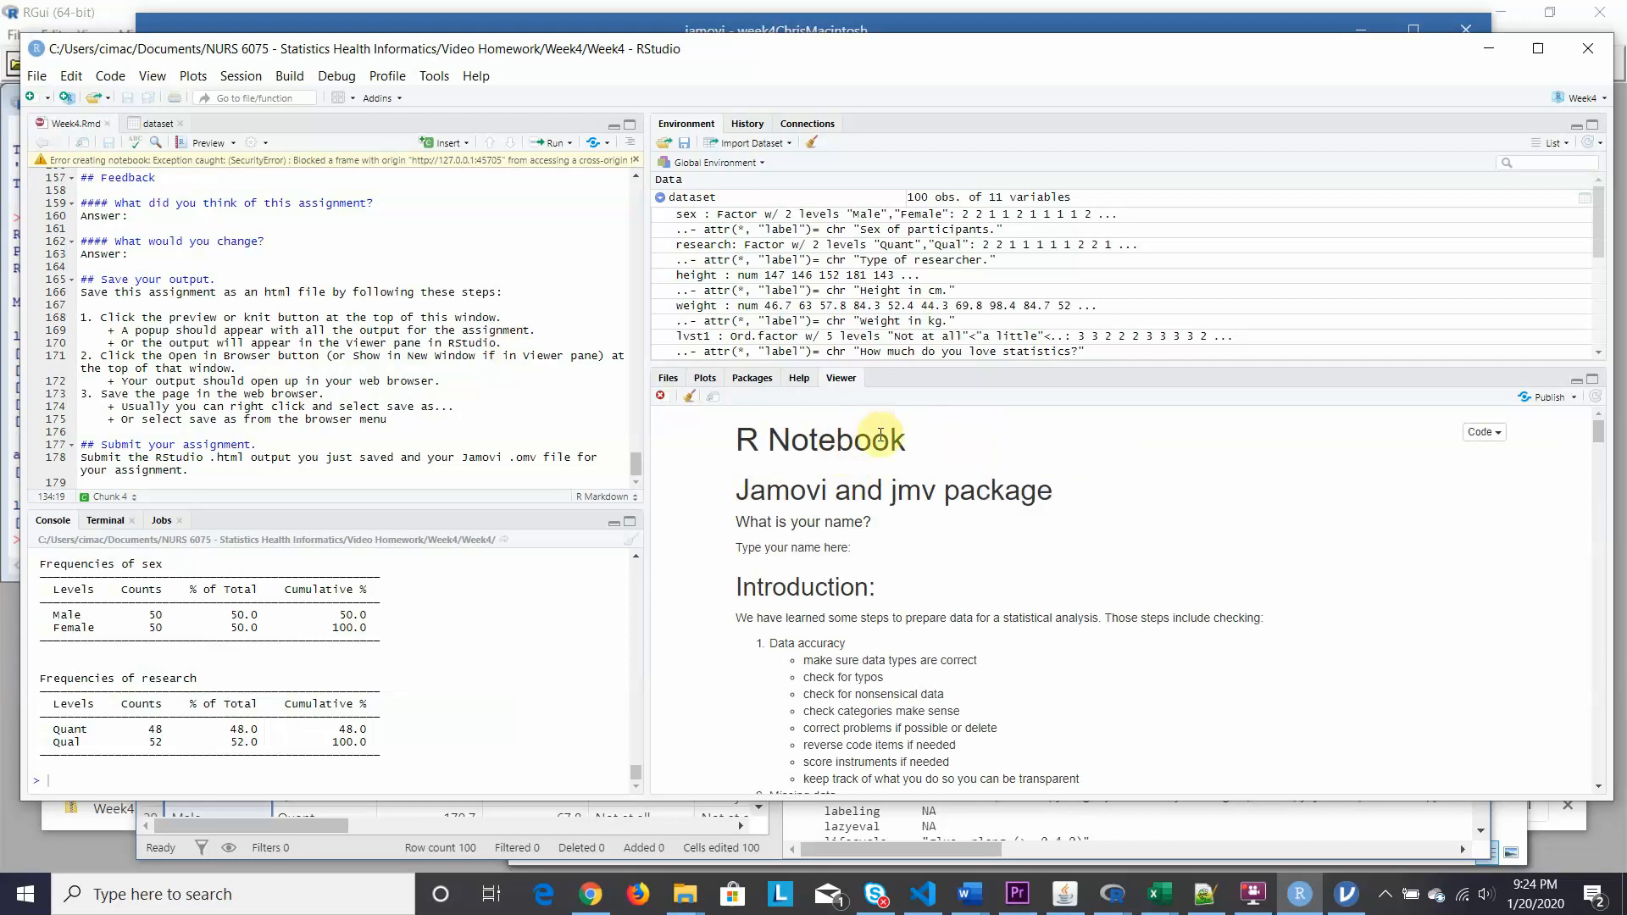
{"action": "left_click", "coordinate": [234, 144]}
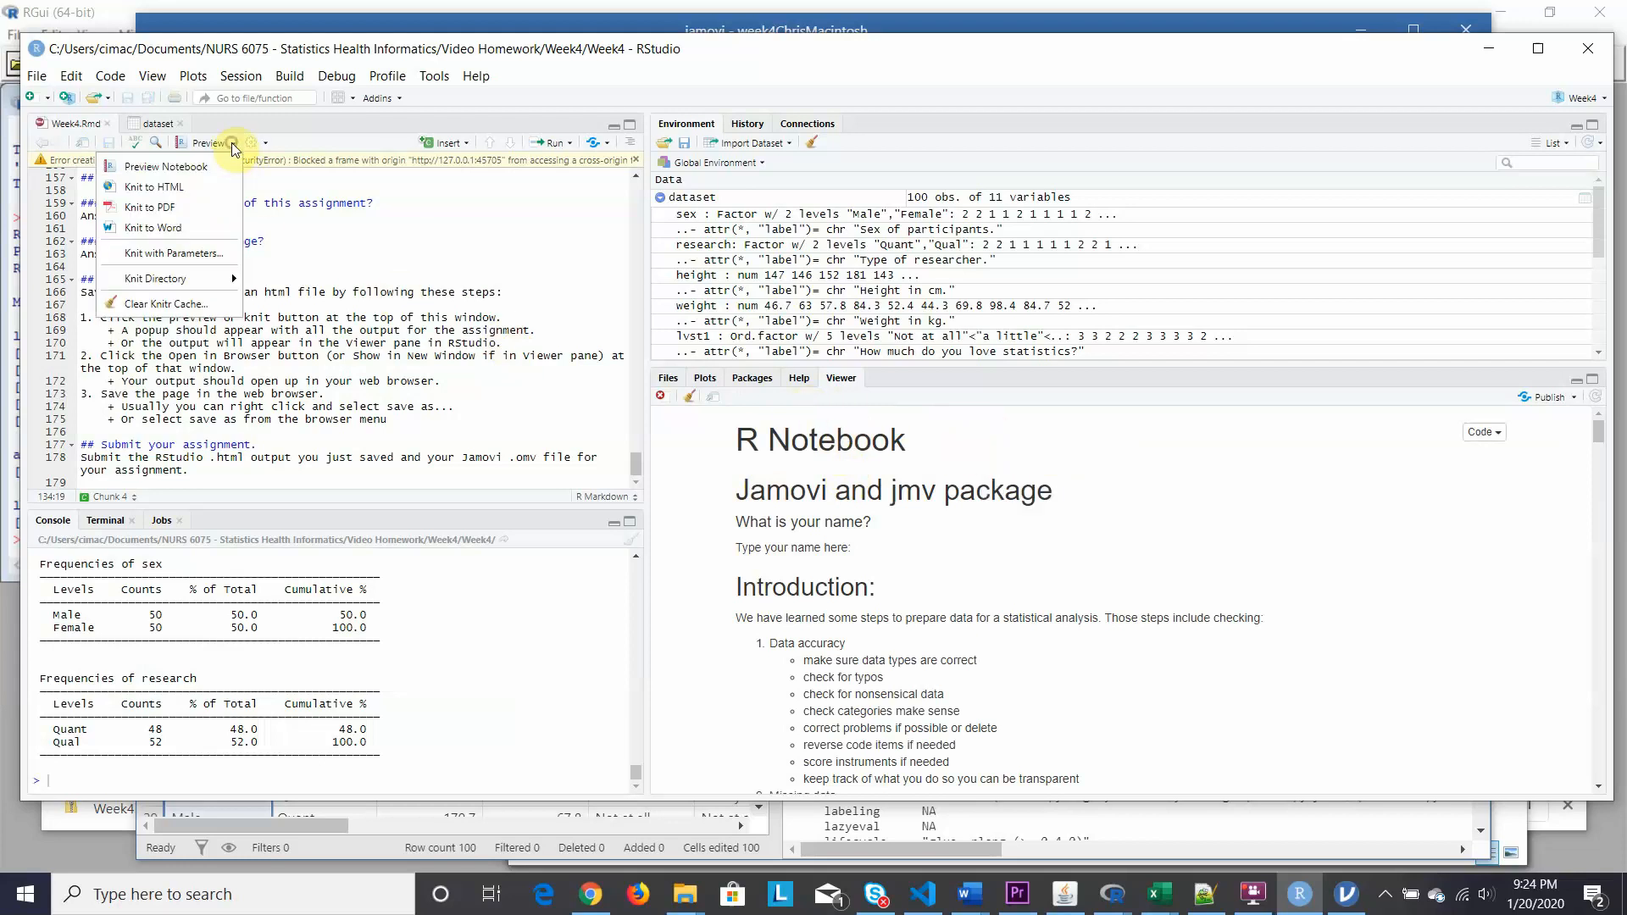
Knit Week4.Rmd to HTML, choosing week3.rds as the data file.
{"action": "left_click", "coordinate": [165, 188]}
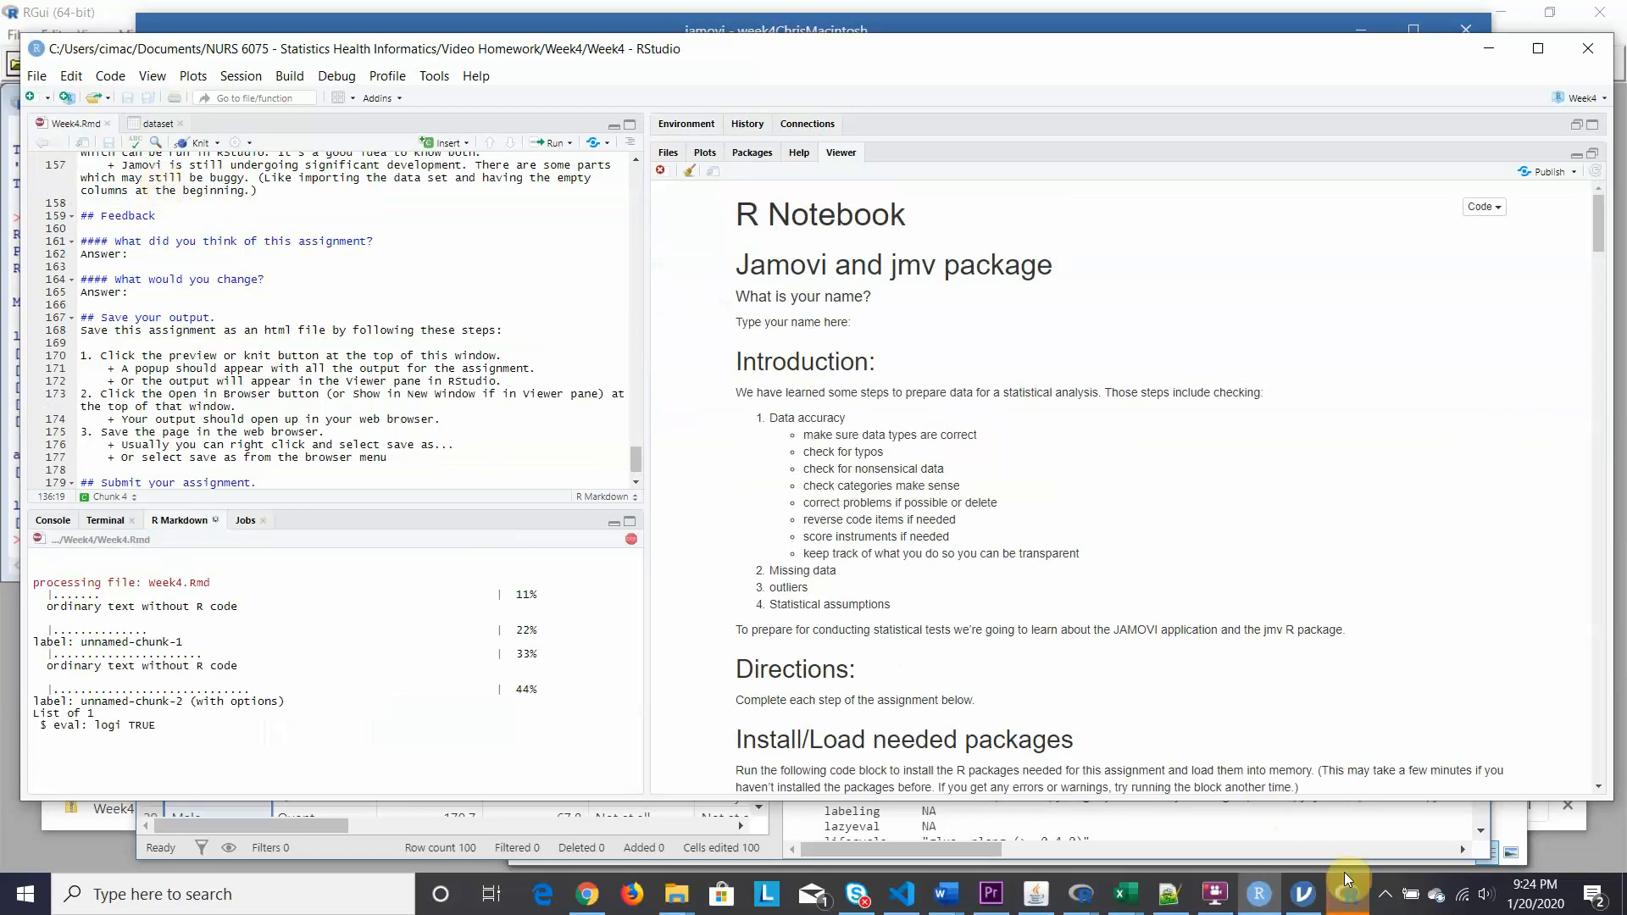
{"action": "mouse_move", "coordinate": [1349, 892]}
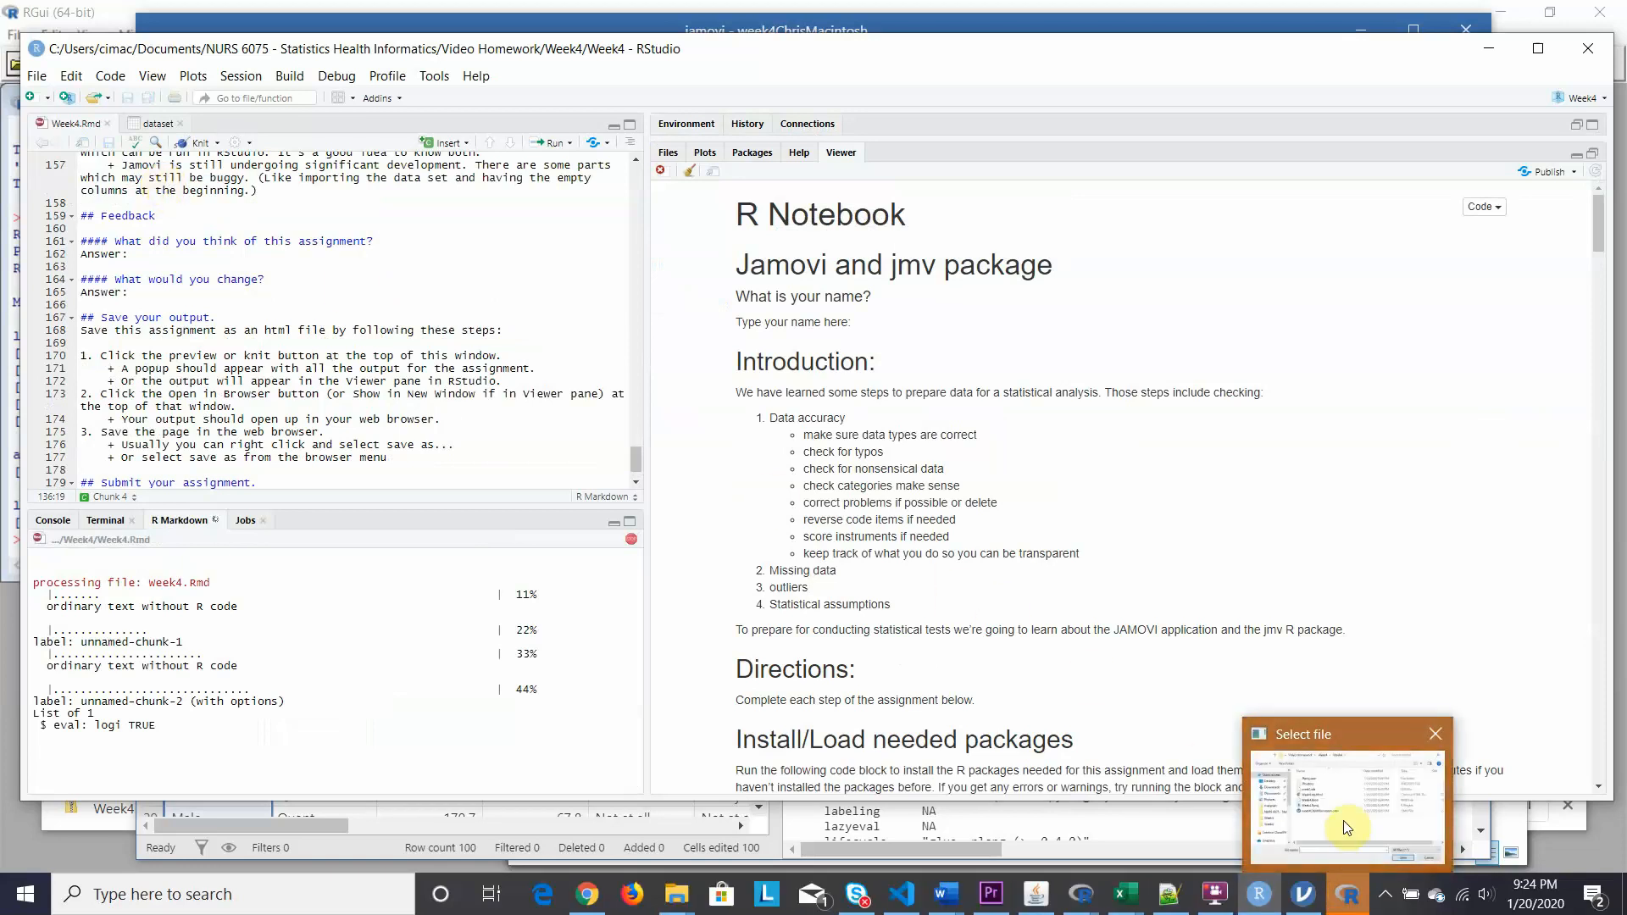
{"action": "mouse_move", "coordinate": [1346, 824]}
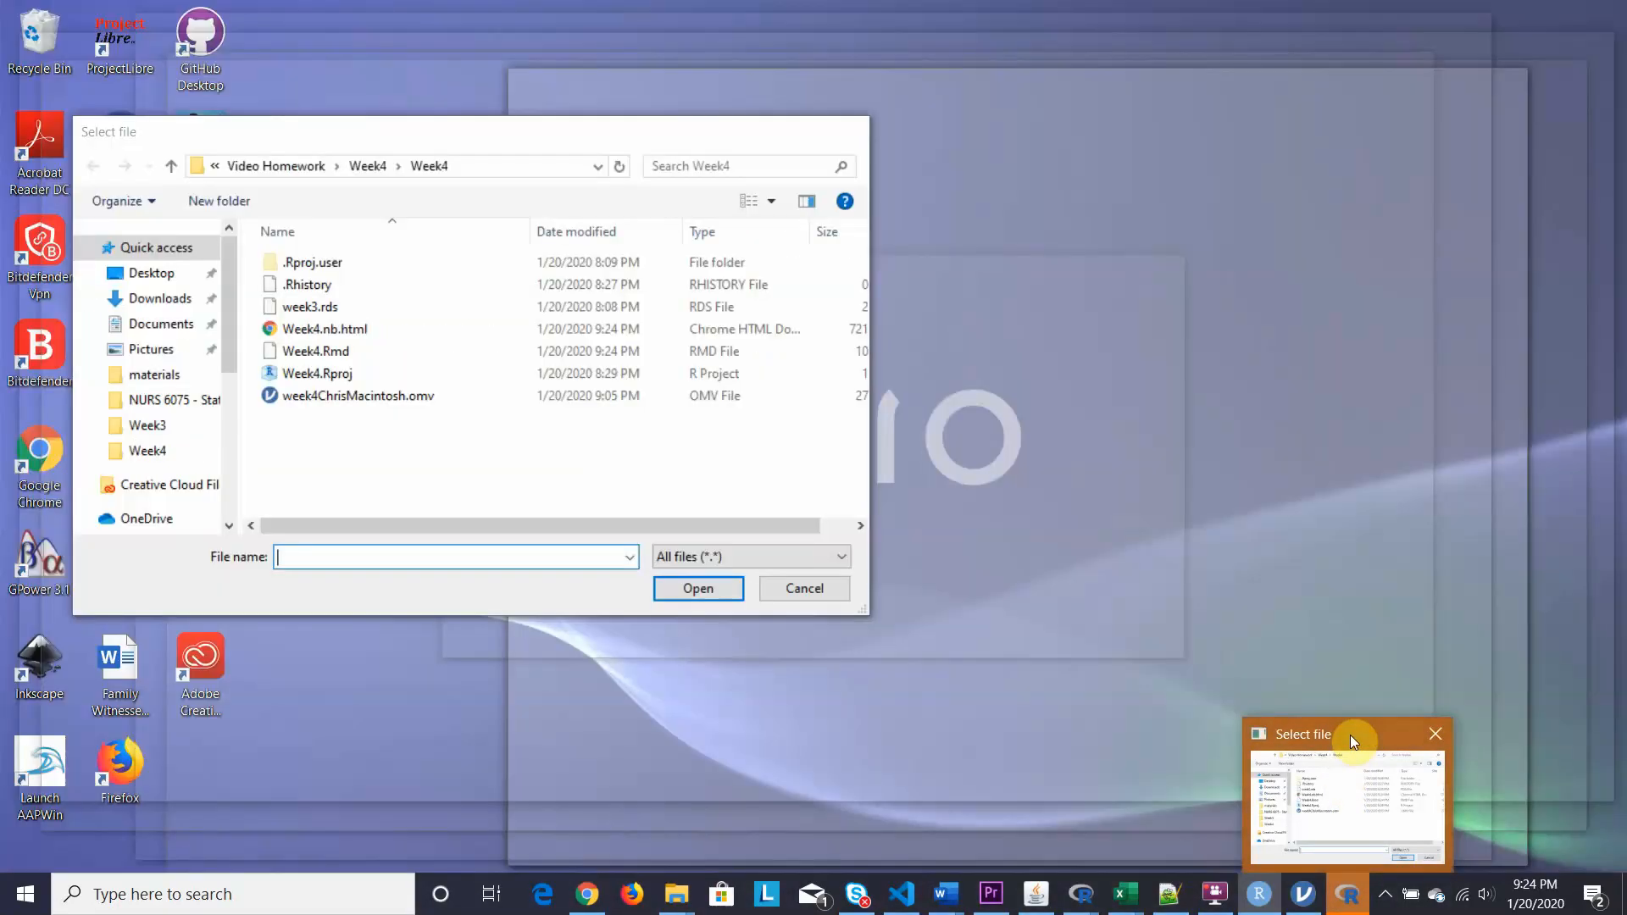
{"action": "left_click", "coordinate": [1350, 735]}
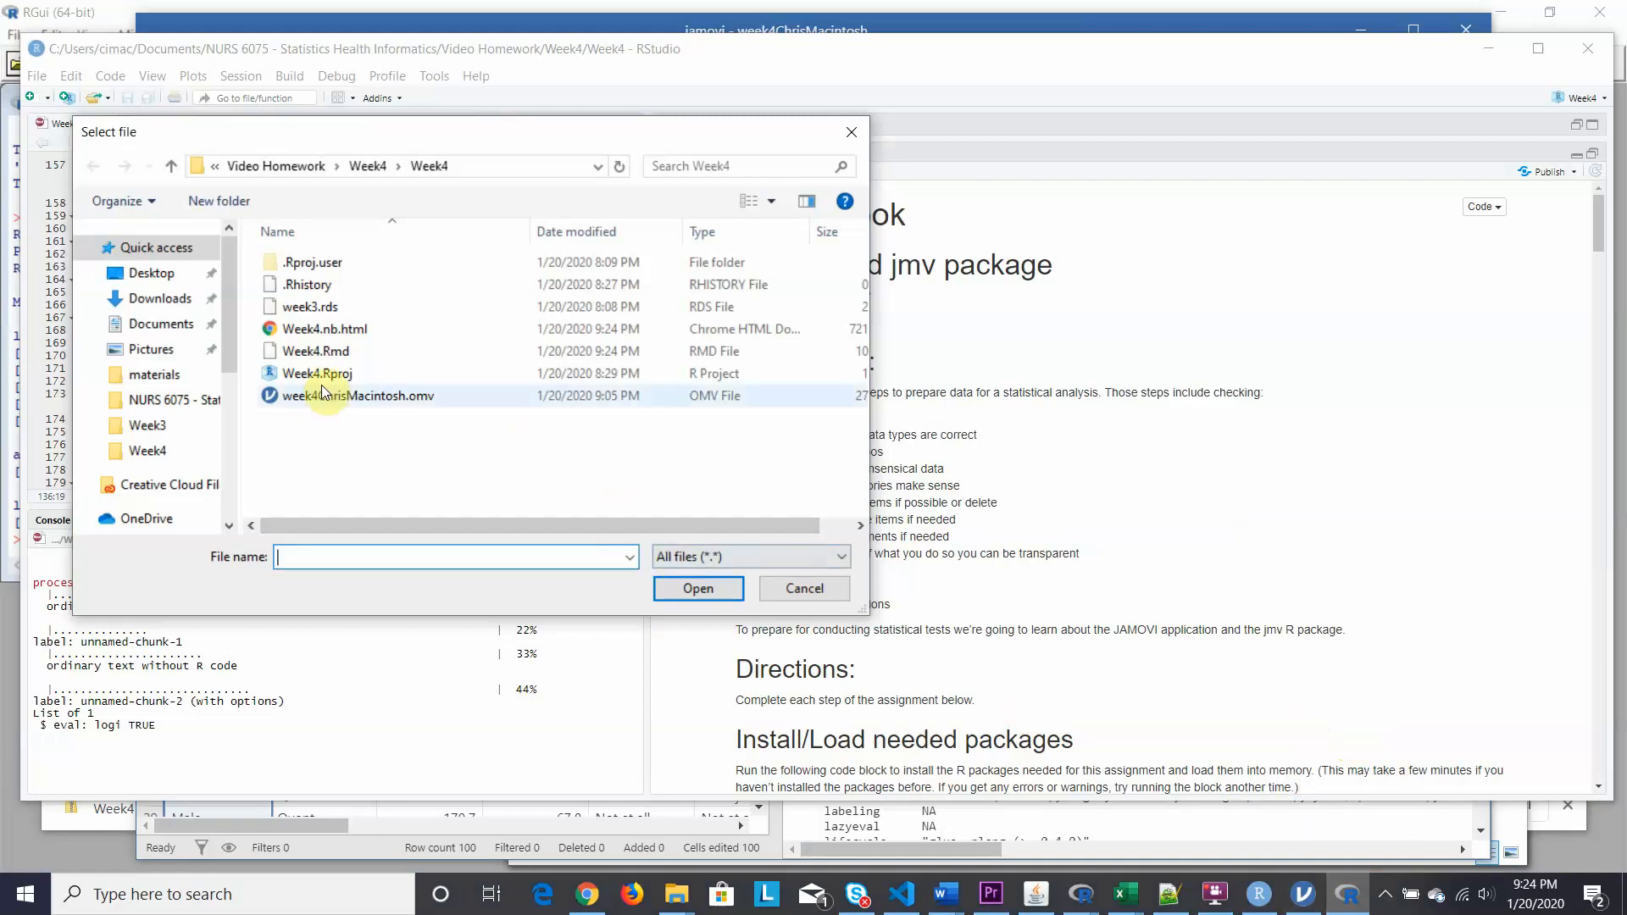
{"action": "left_click", "coordinate": [310, 313]}
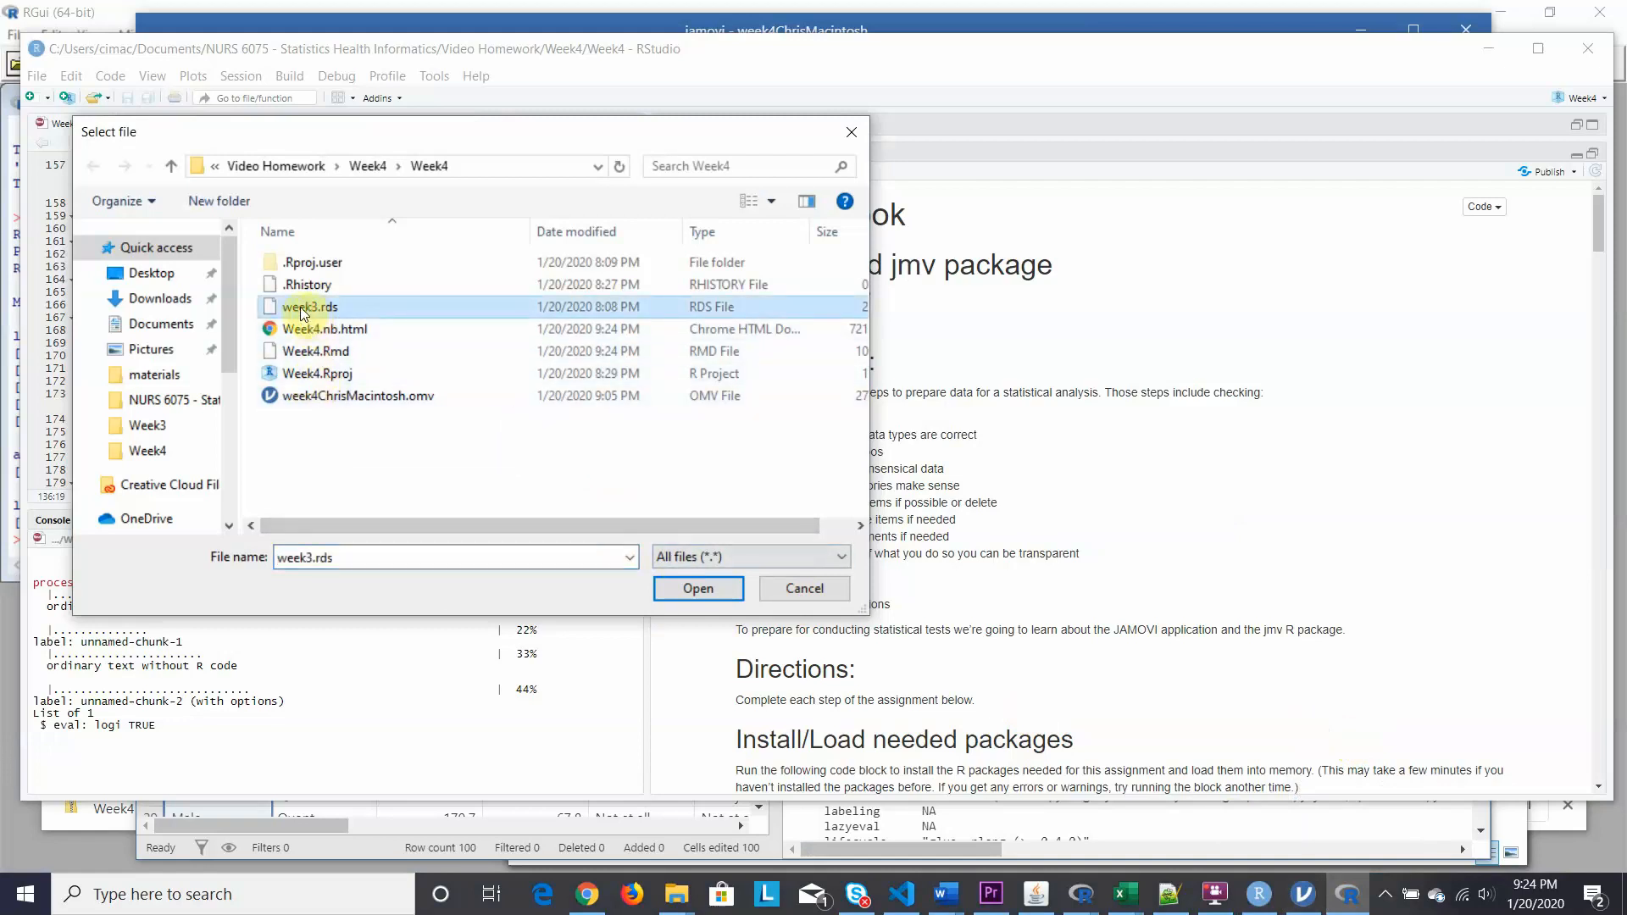
{"action": "left_click", "coordinate": [684, 588]}
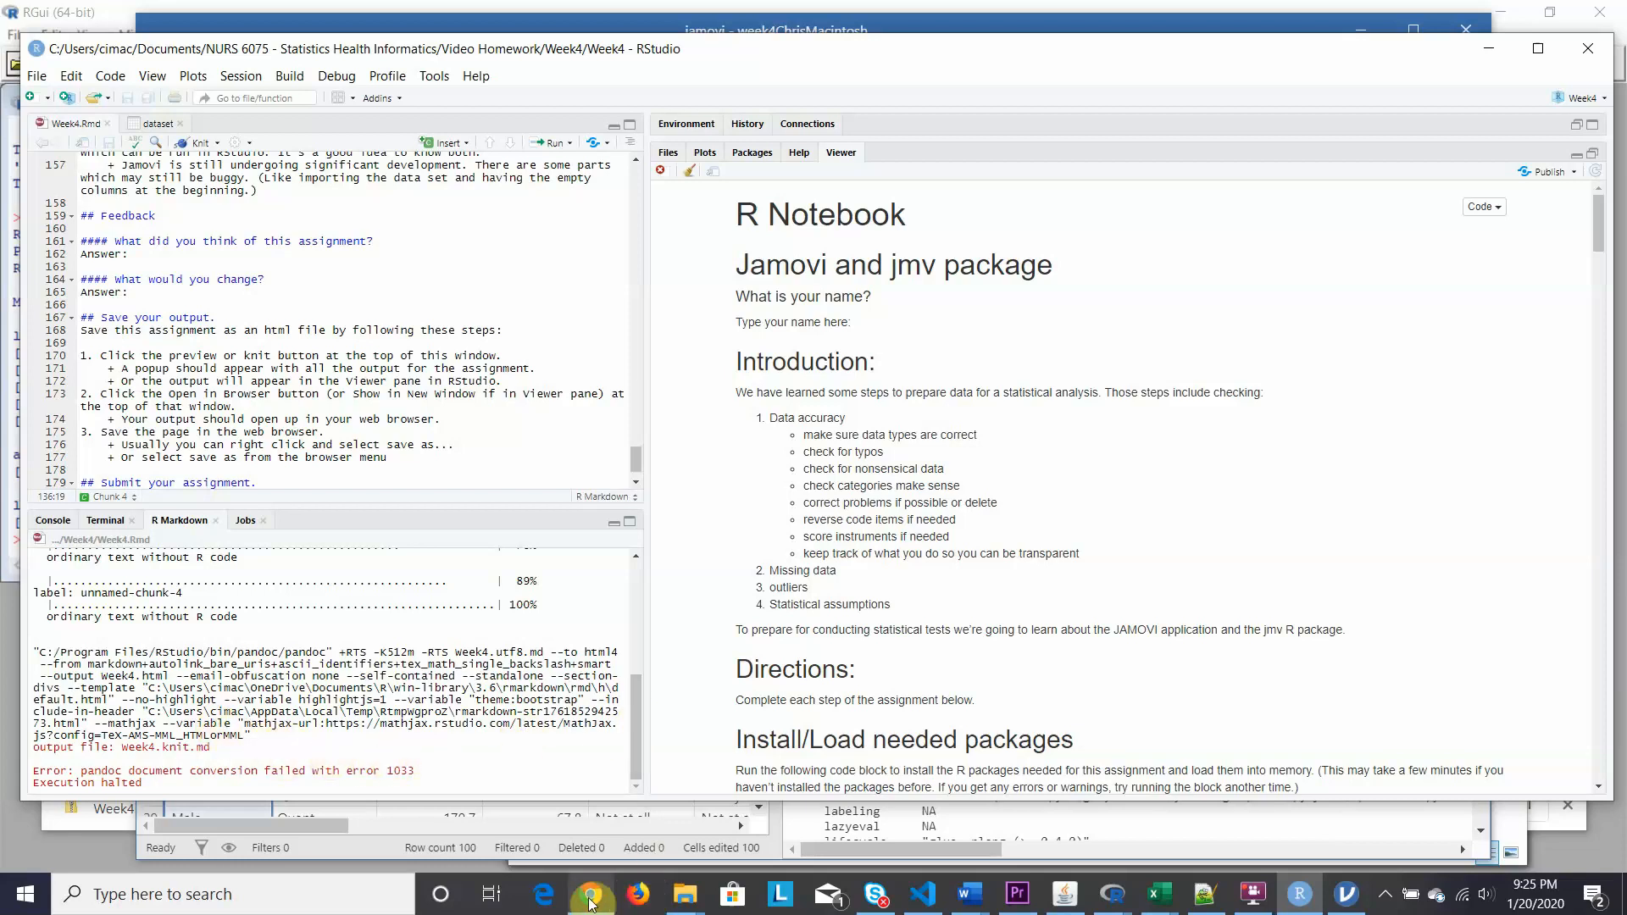
Open Week4.nb.html from the Week4 folder in Chrome.
{"action": "mouse_move", "coordinate": [676, 900]}
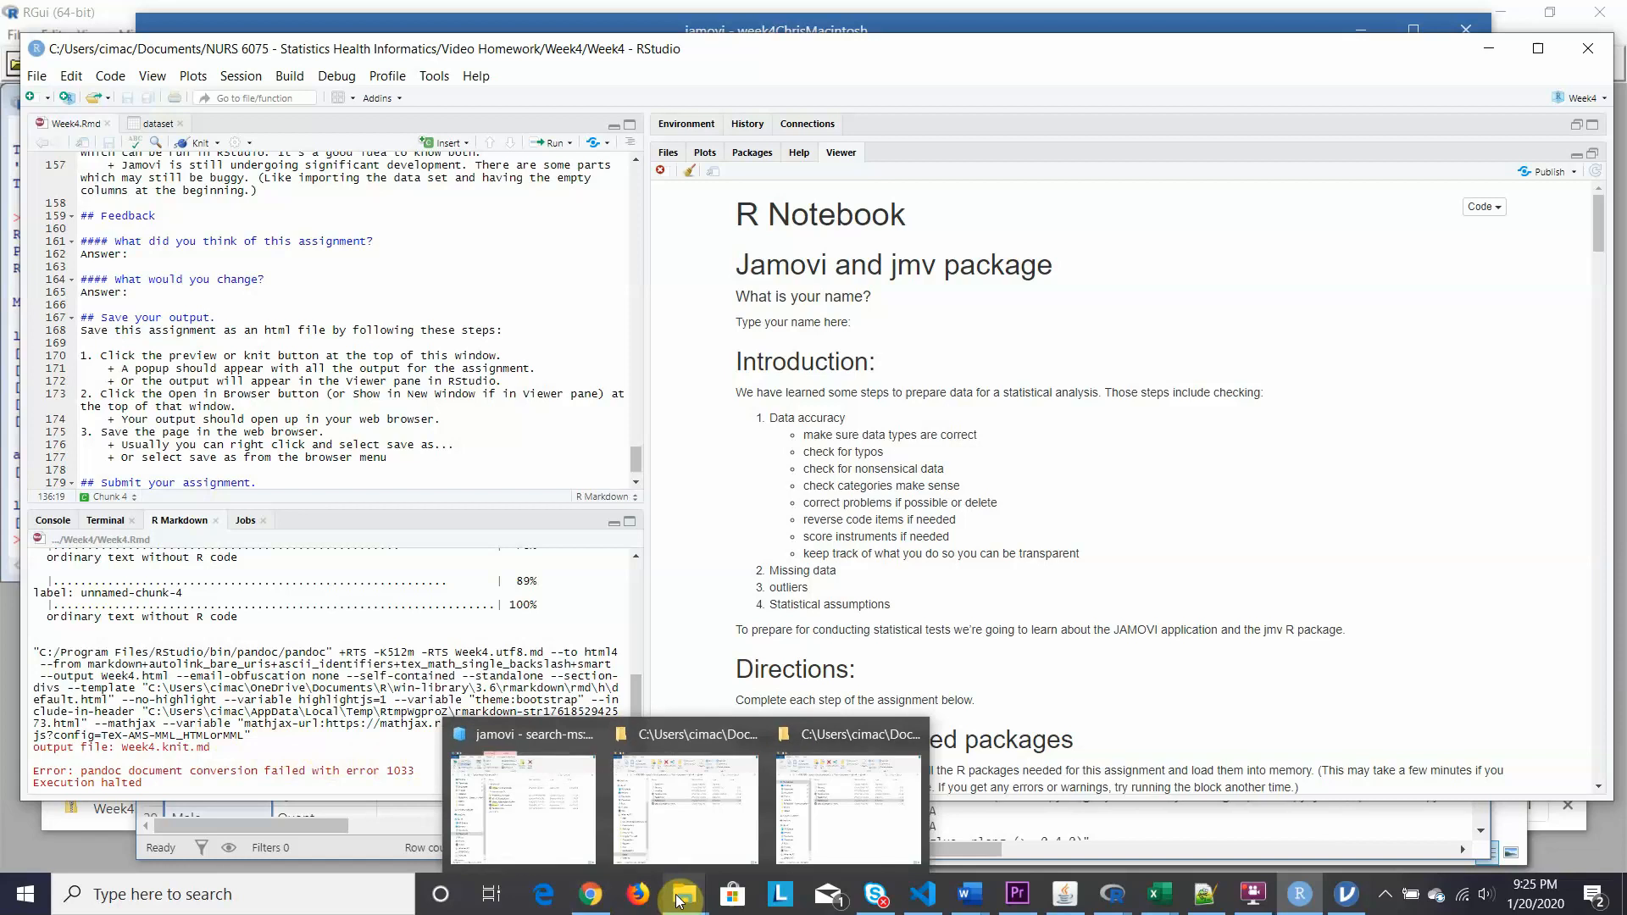
{"action": "mouse_move", "coordinate": [683, 817]}
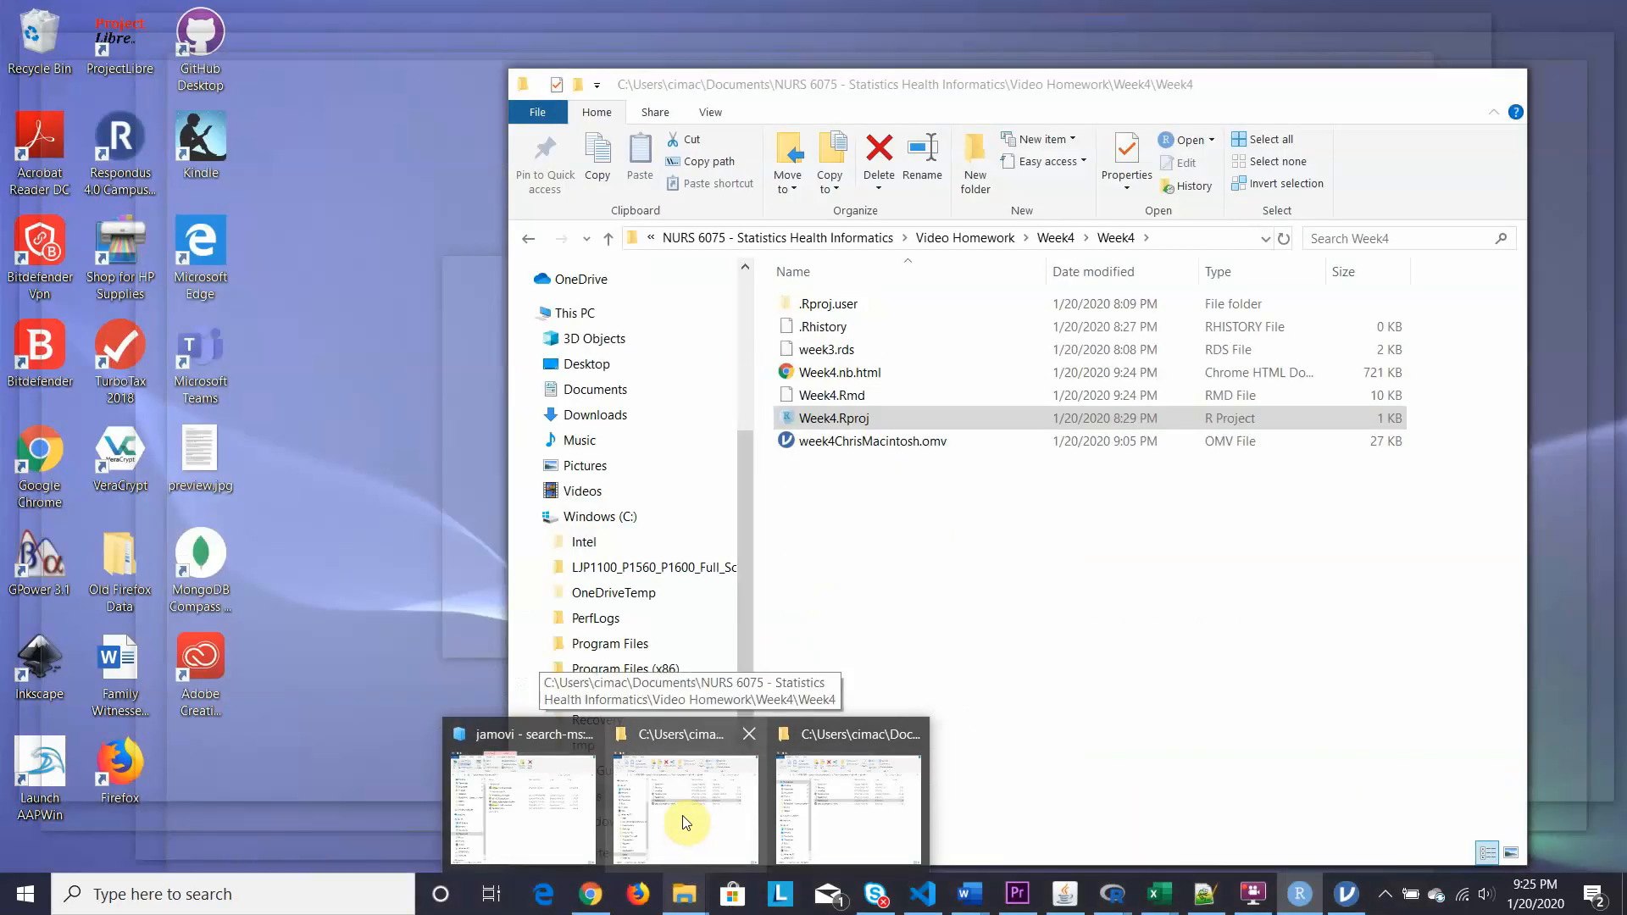
{"action": "left_click", "coordinate": [686, 823]}
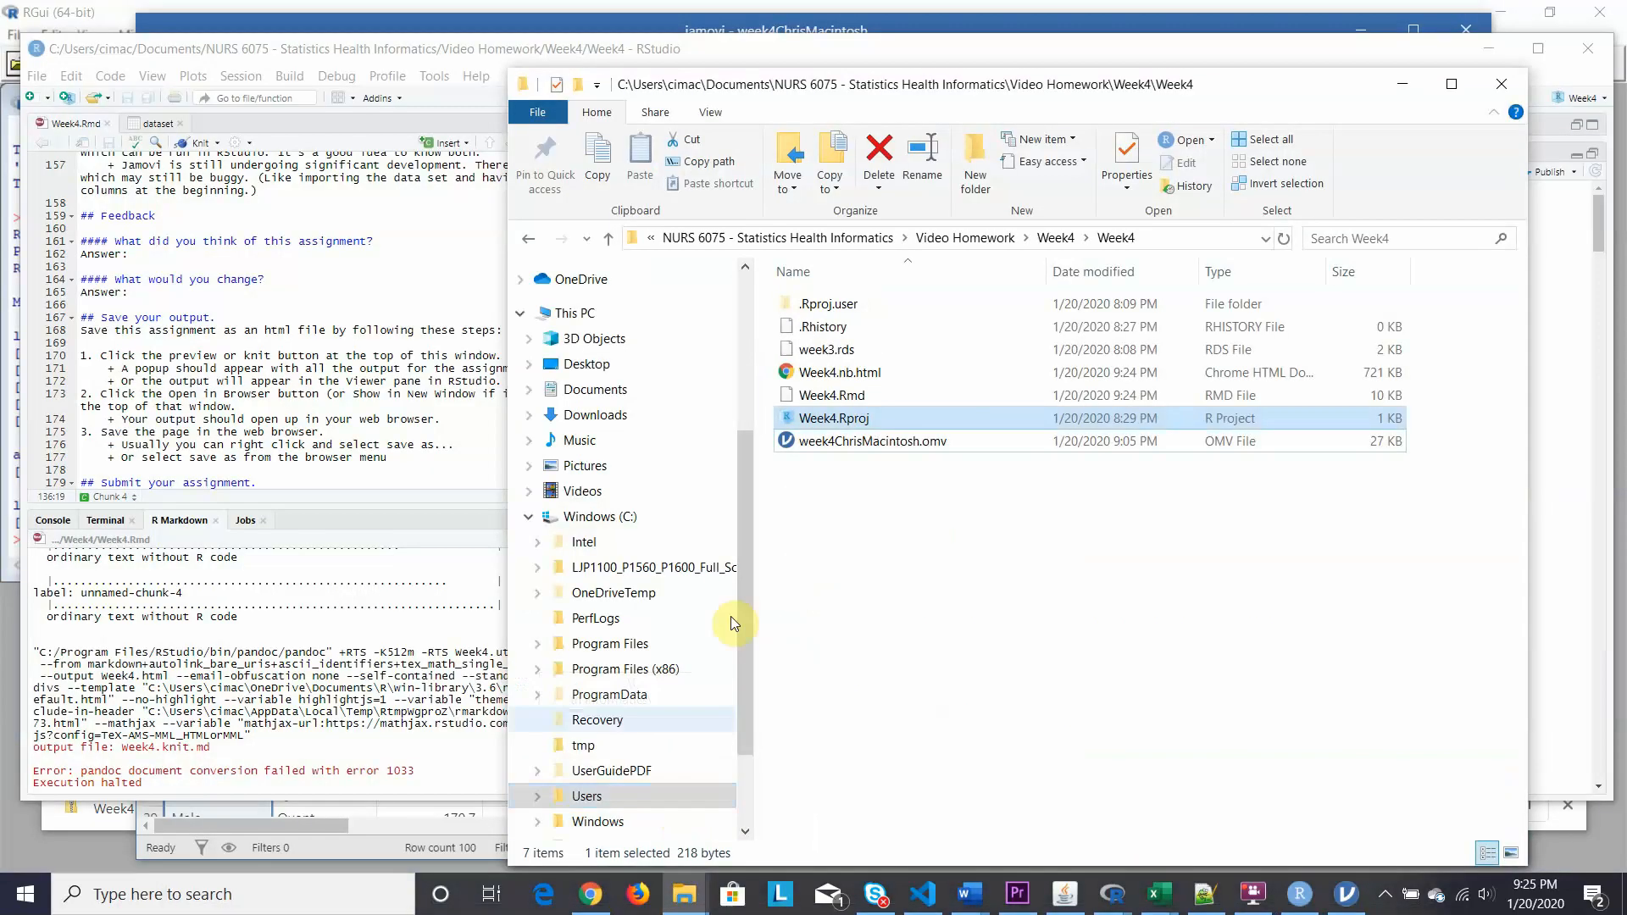
{"action": "double_click", "coordinate": [795, 377]}
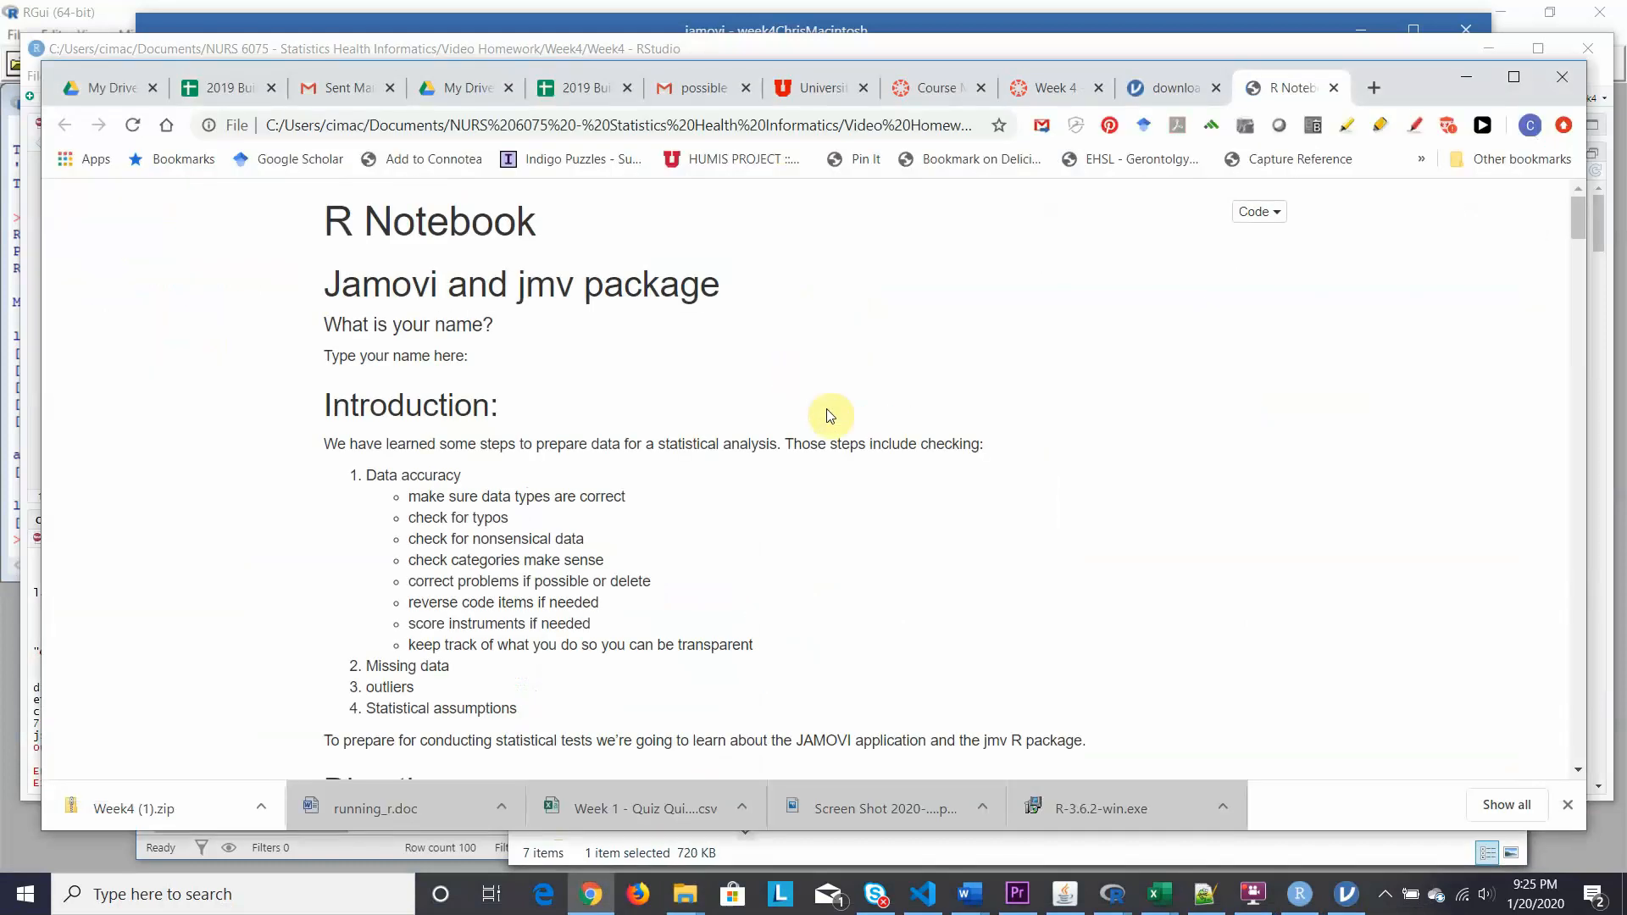
{"action": "scroll", "coordinate": [890, 492], "scroll_direction": "down", "scroll_amount": 3}
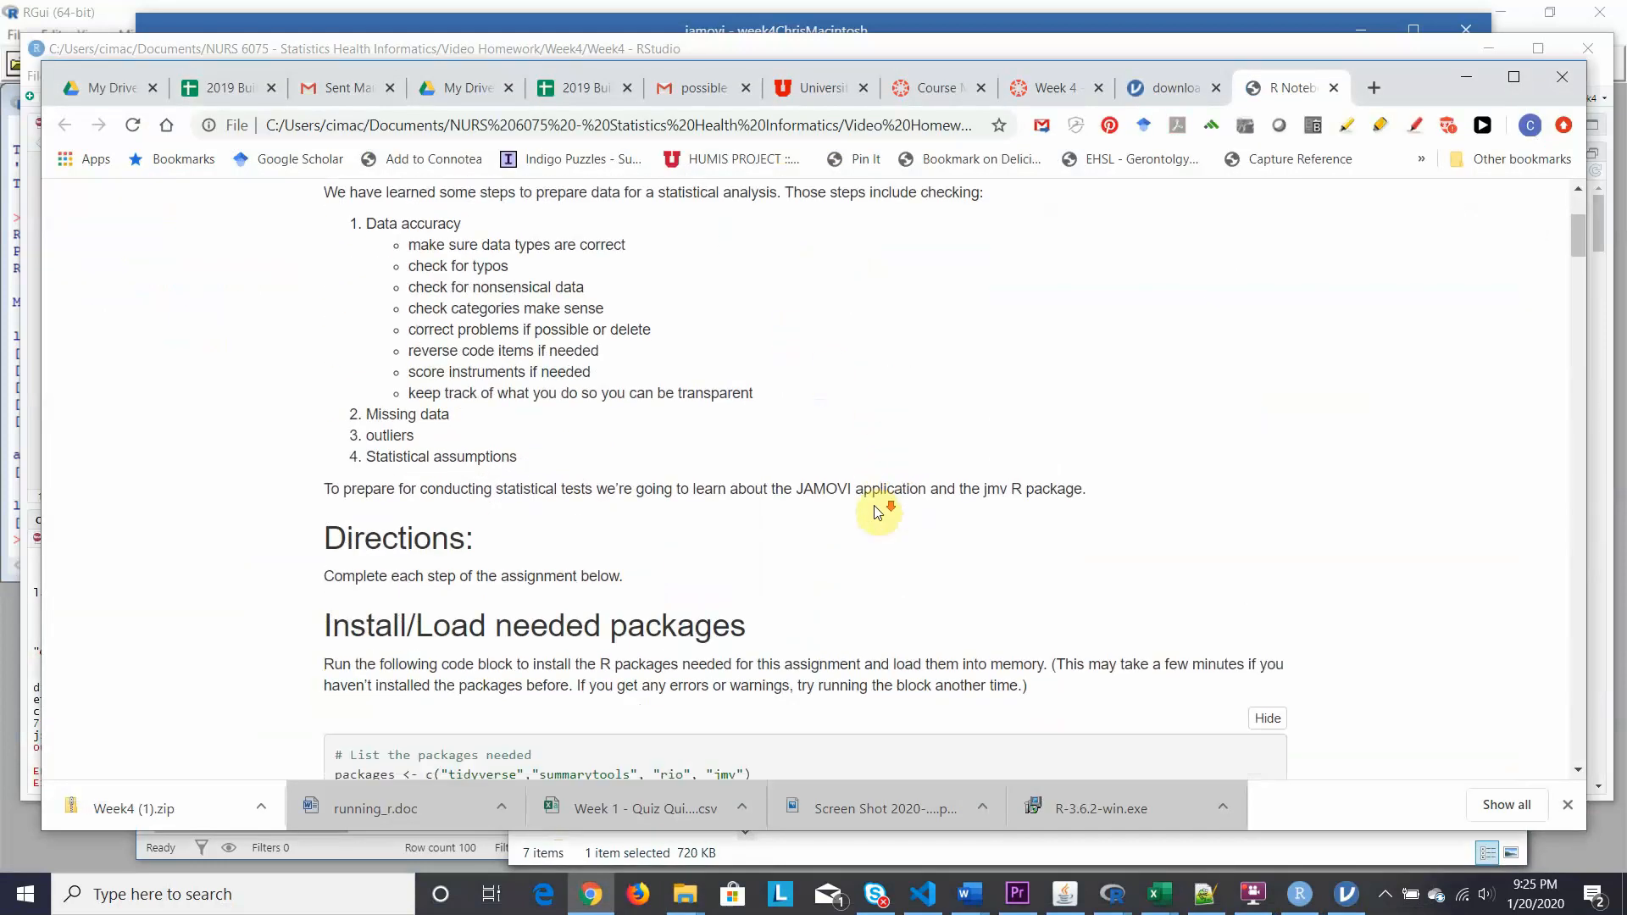
{"action": "scroll", "coordinate": [877, 511], "scroll_direction": "down", "scroll_amount": 5}
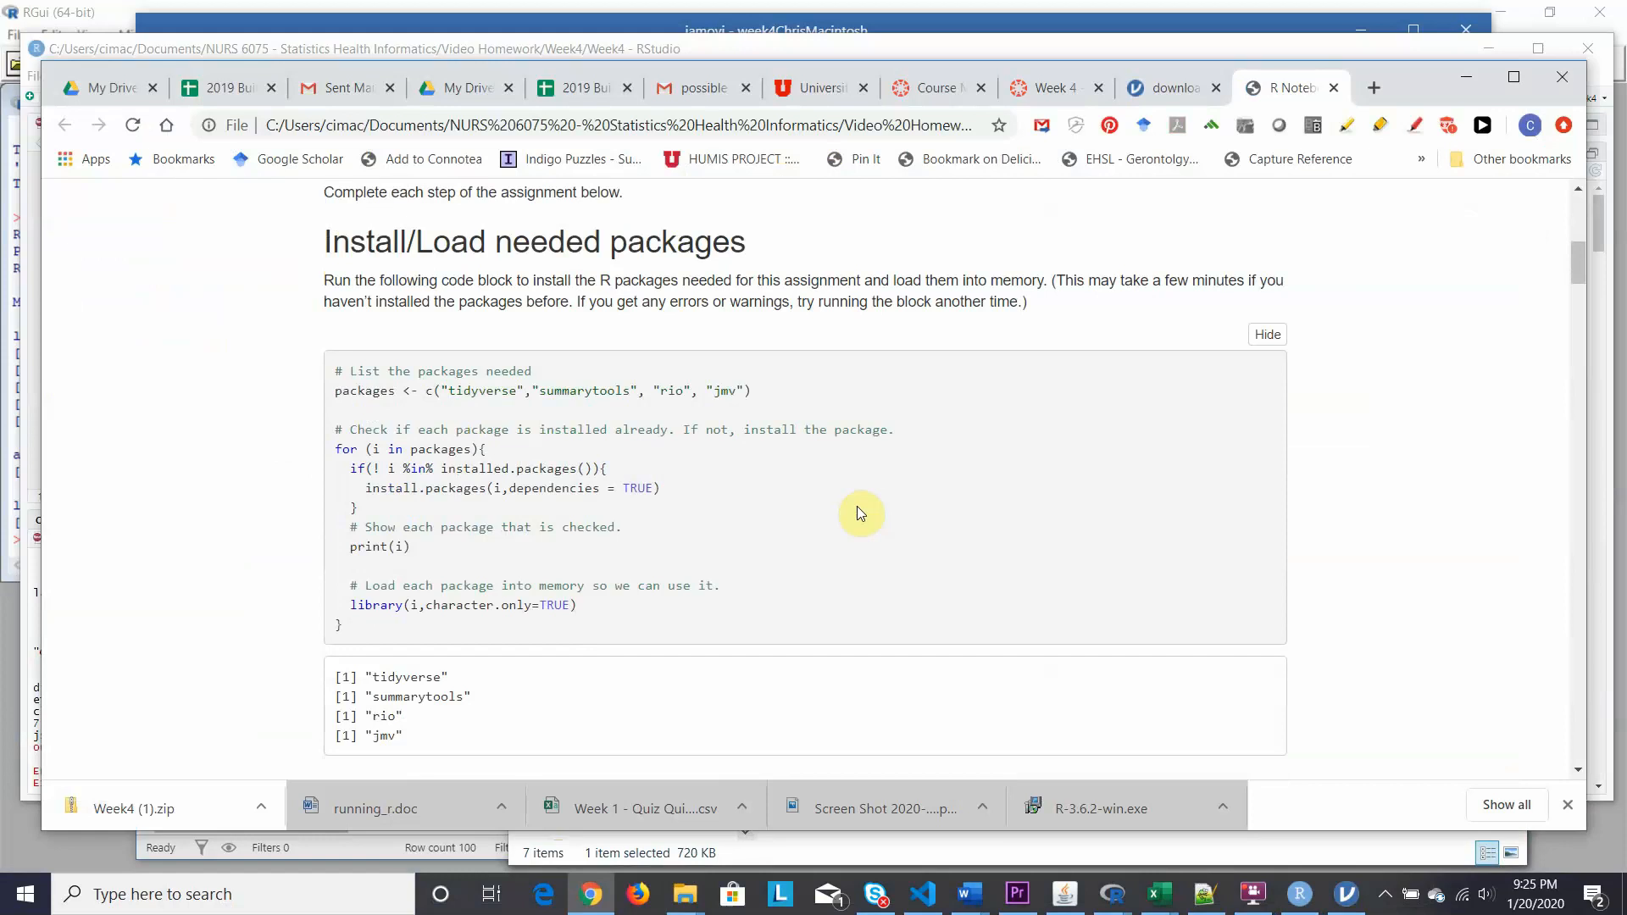
{"action": "scroll", "coordinate": [857, 506], "scroll_direction": "down", "scroll_amount": 9}
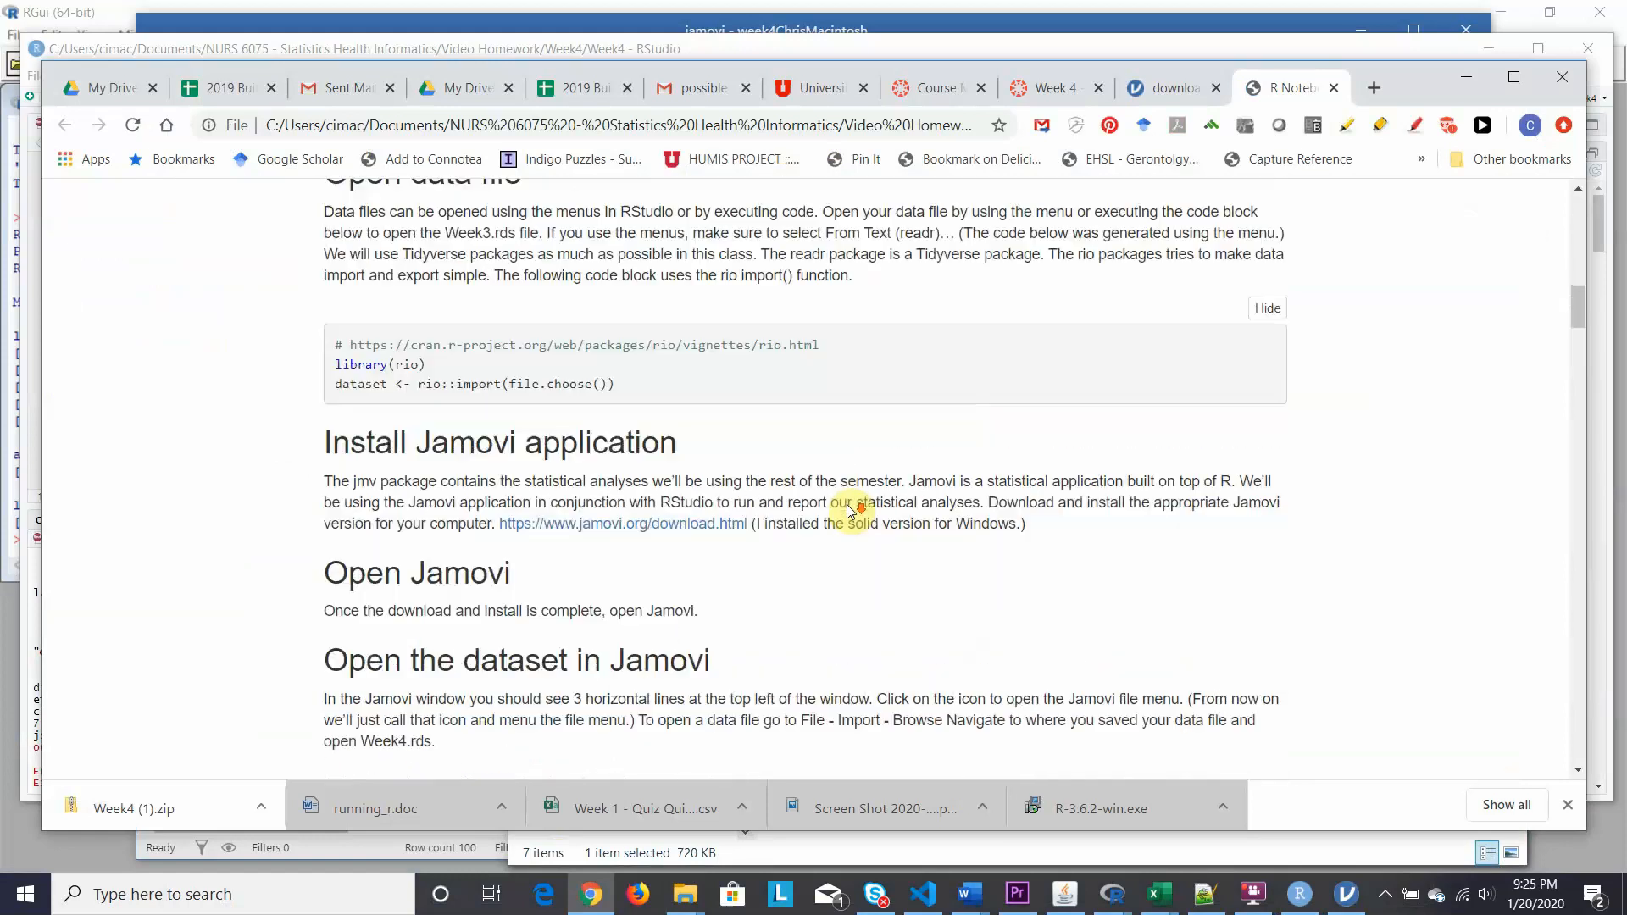
{"action": "scroll", "coordinate": [844, 506], "scroll_direction": "down", "scroll_amount": 12}
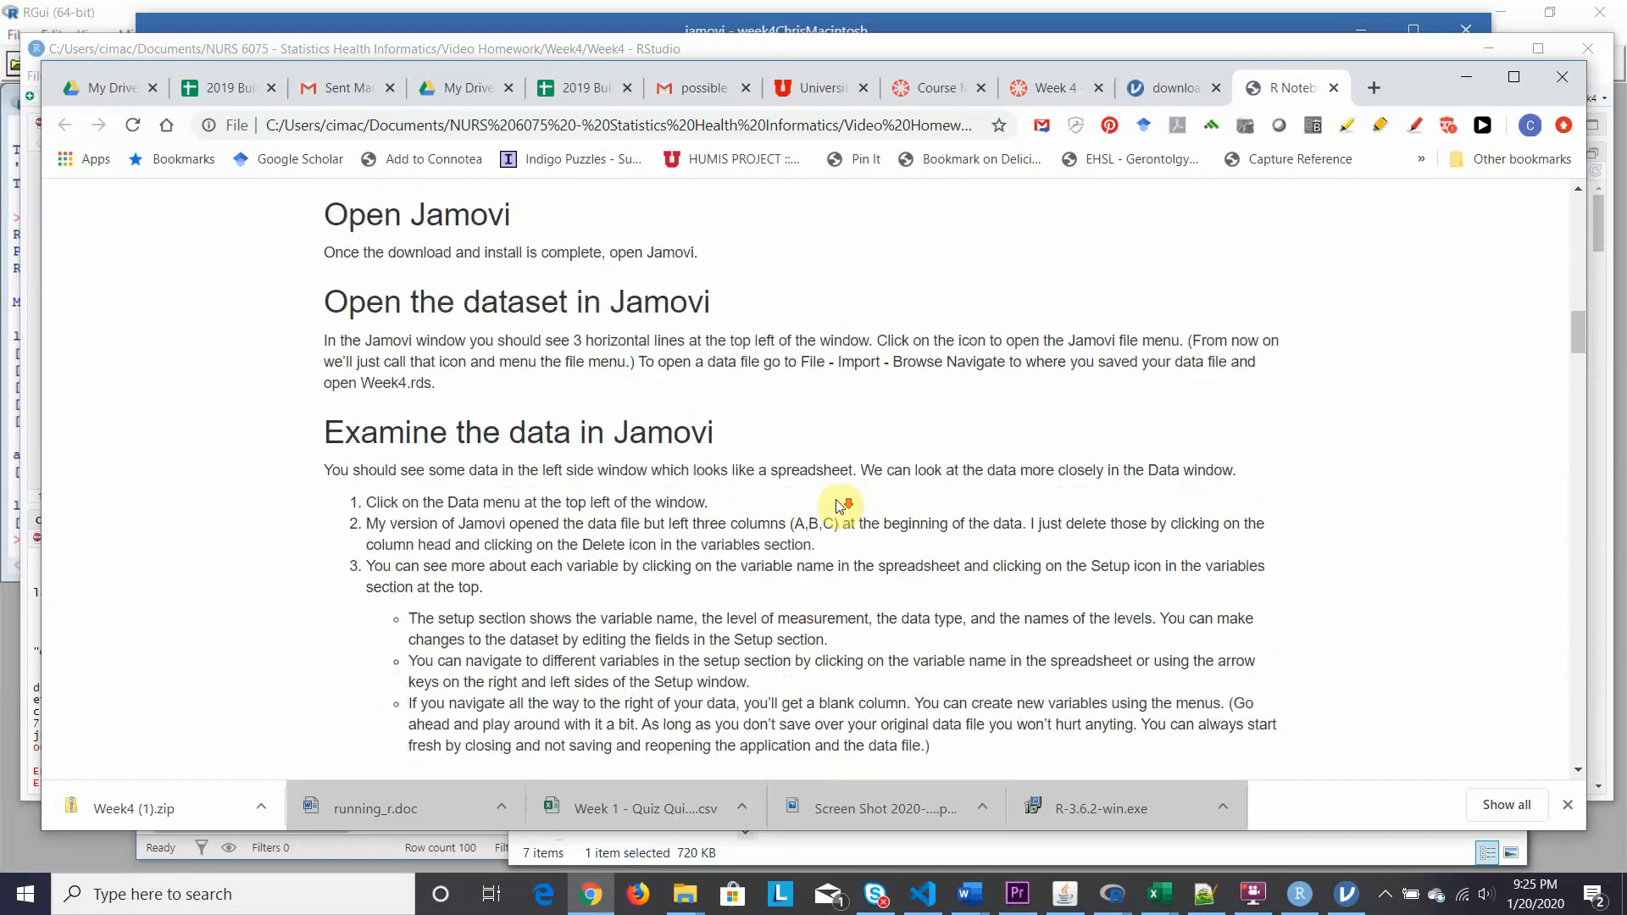
{"action": "scroll", "coordinate": [835, 507], "scroll_direction": "down", "scroll_amount": 12}
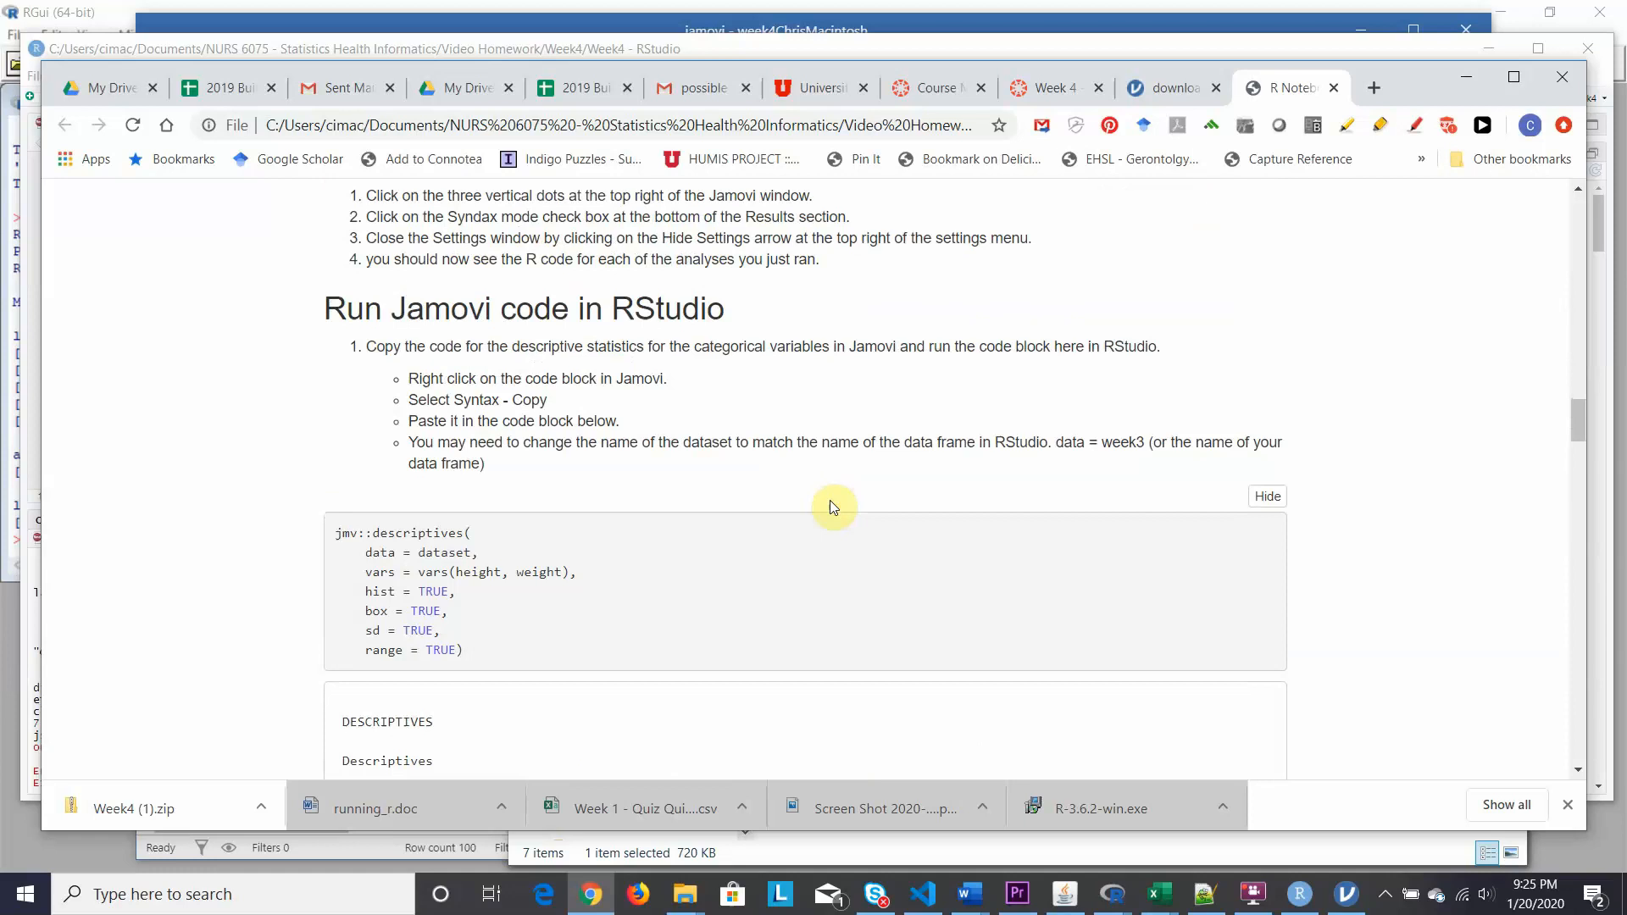
{"action": "scroll", "coordinate": [833, 506], "scroll_direction": "down", "scroll_amount": 12}
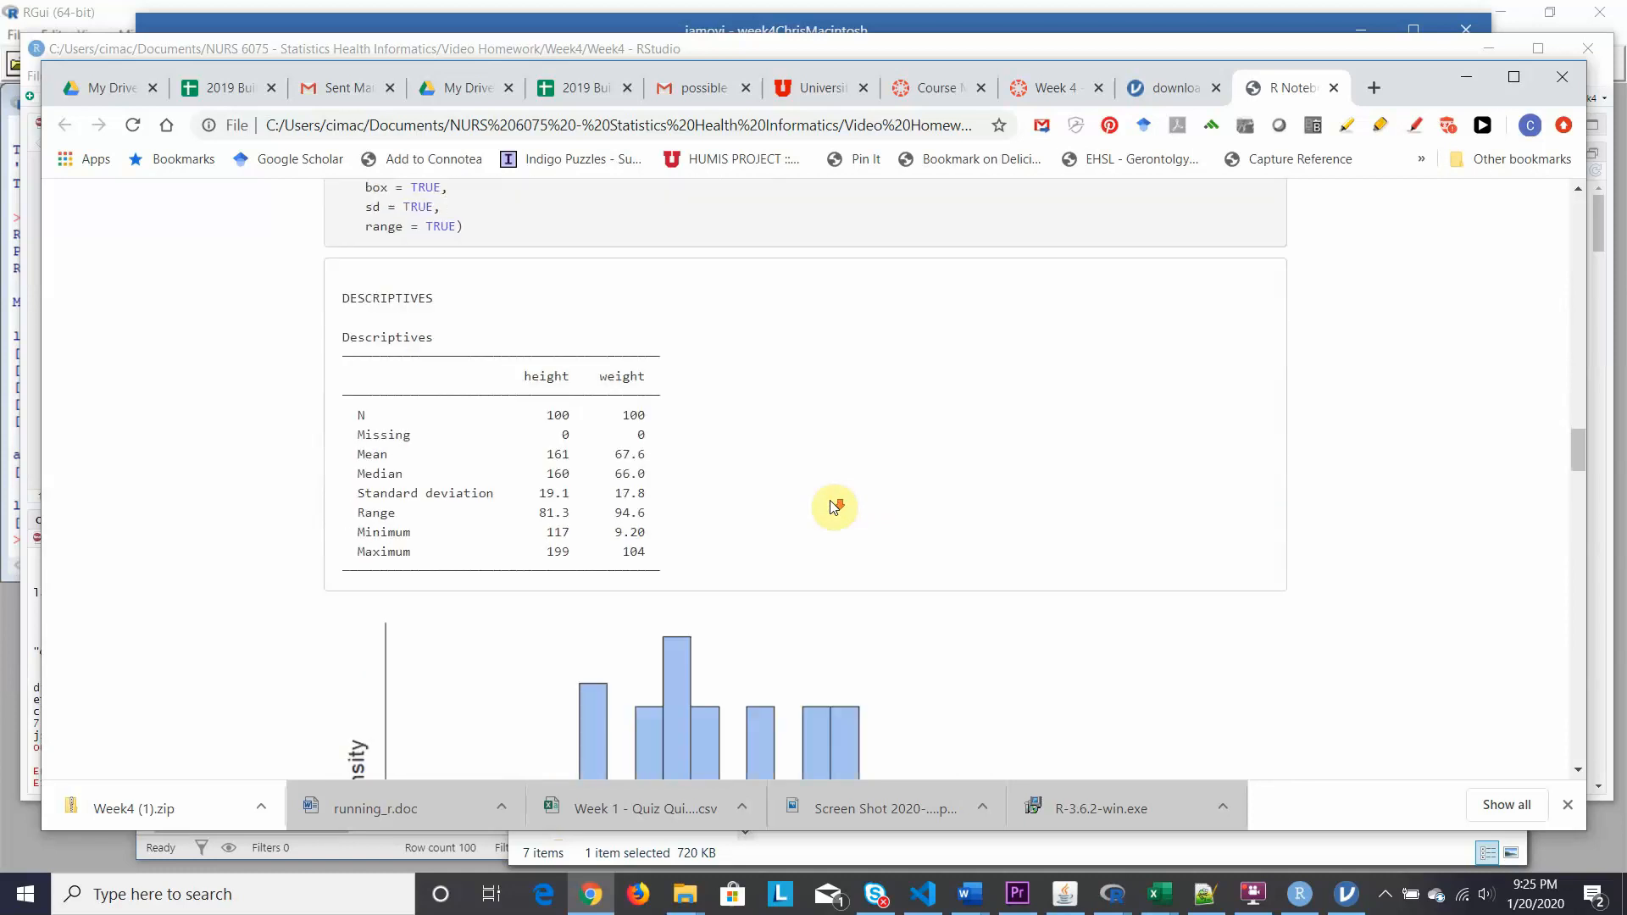
{"action": "scroll", "coordinate": [833, 506], "scroll_direction": "down", "scroll_amount": 10}
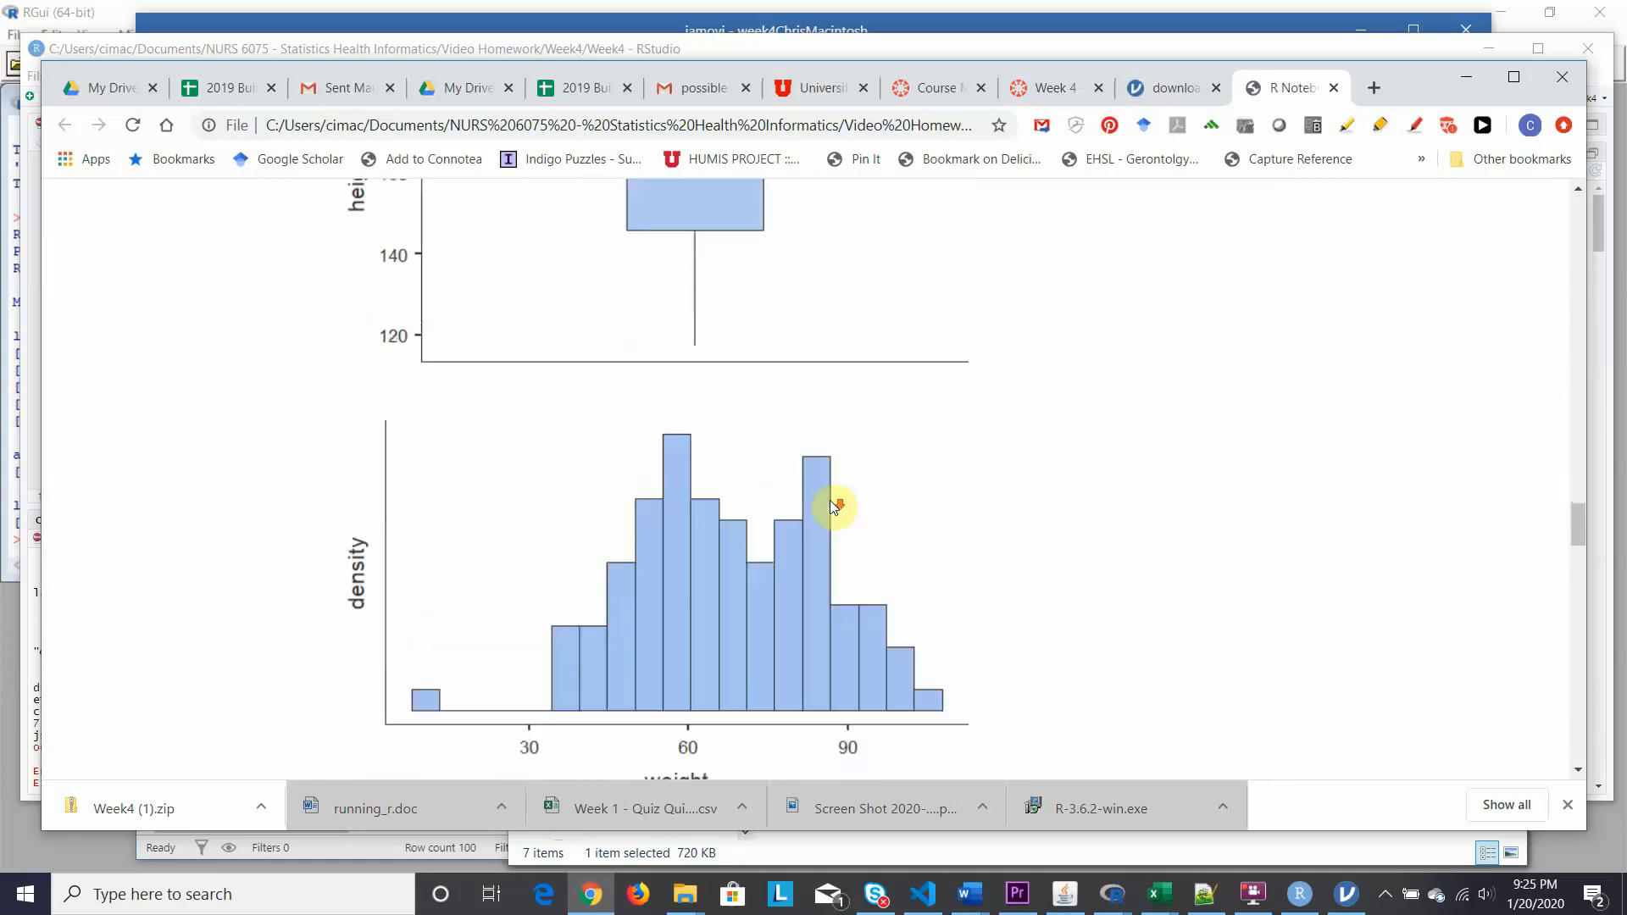
{"action": "scroll", "coordinate": [833, 507], "scroll_direction": "down", "scroll_amount": 12}
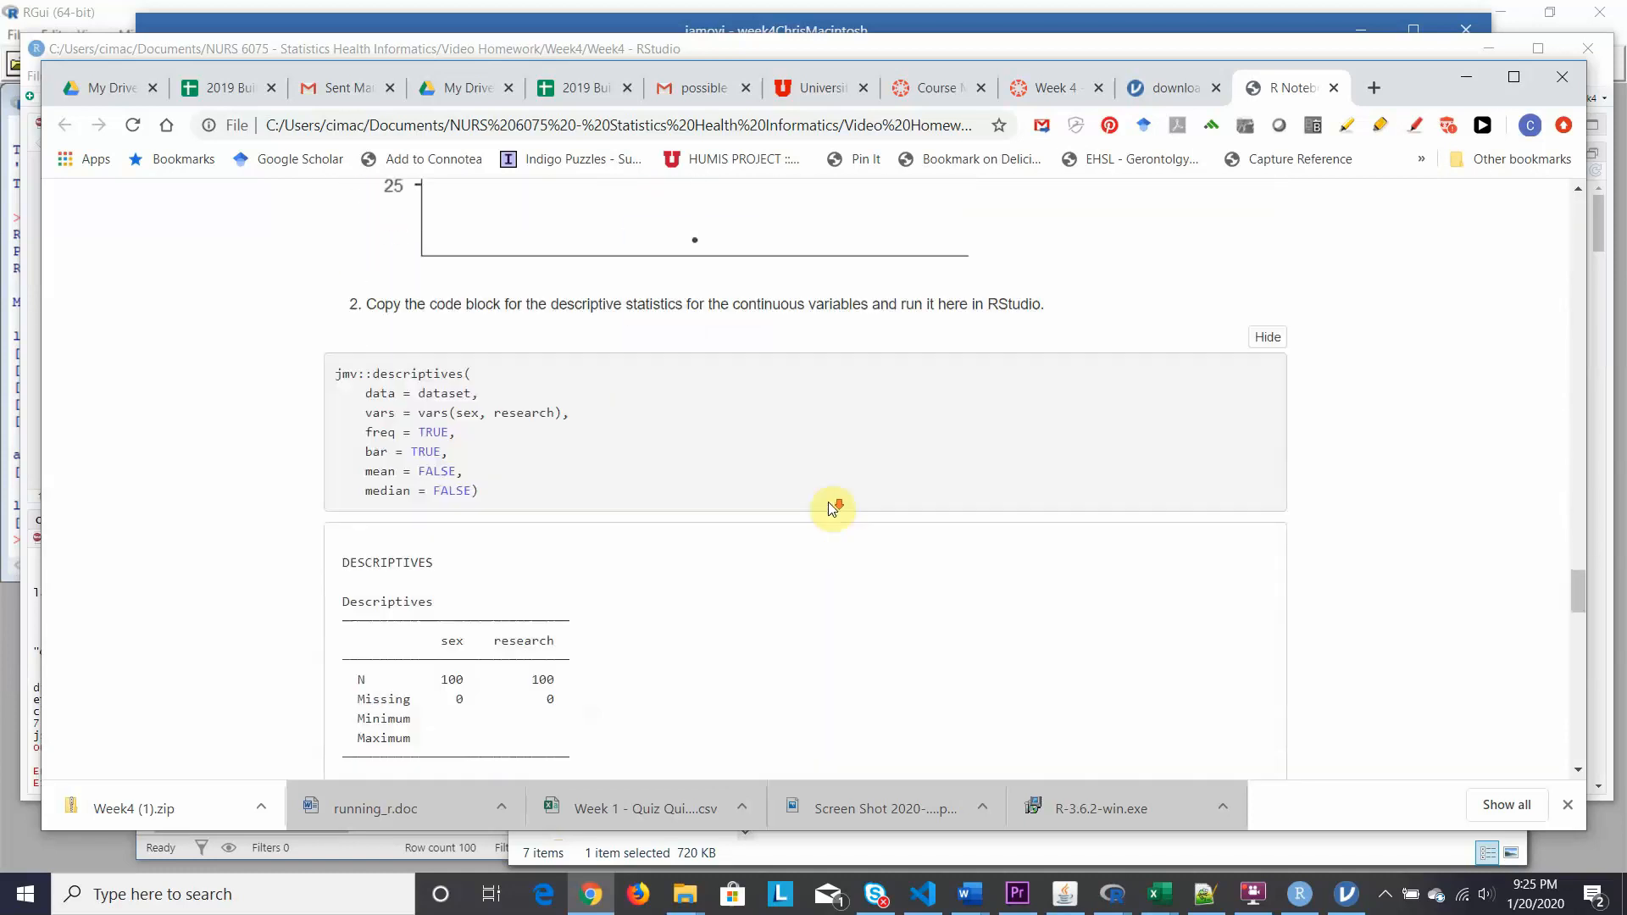
{"action": "scroll", "coordinate": [831, 509], "scroll_direction": "down", "scroll_amount": 12}
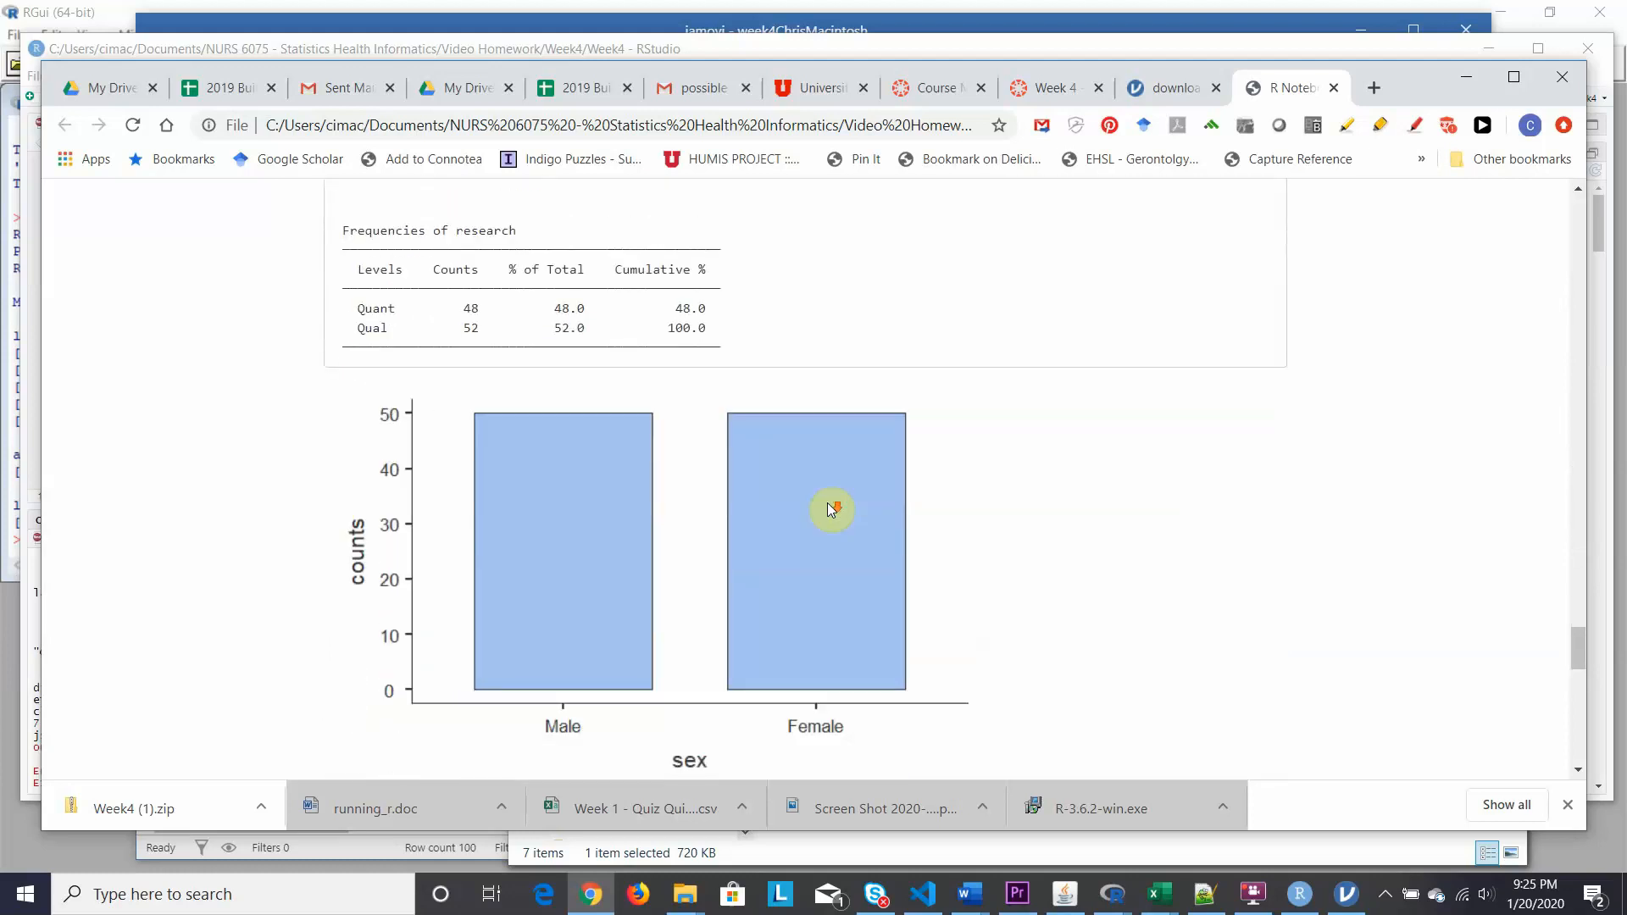
{"action": "scroll", "coordinate": [832, 509], "scroll_direction": "down", "scroll_amount": 3}
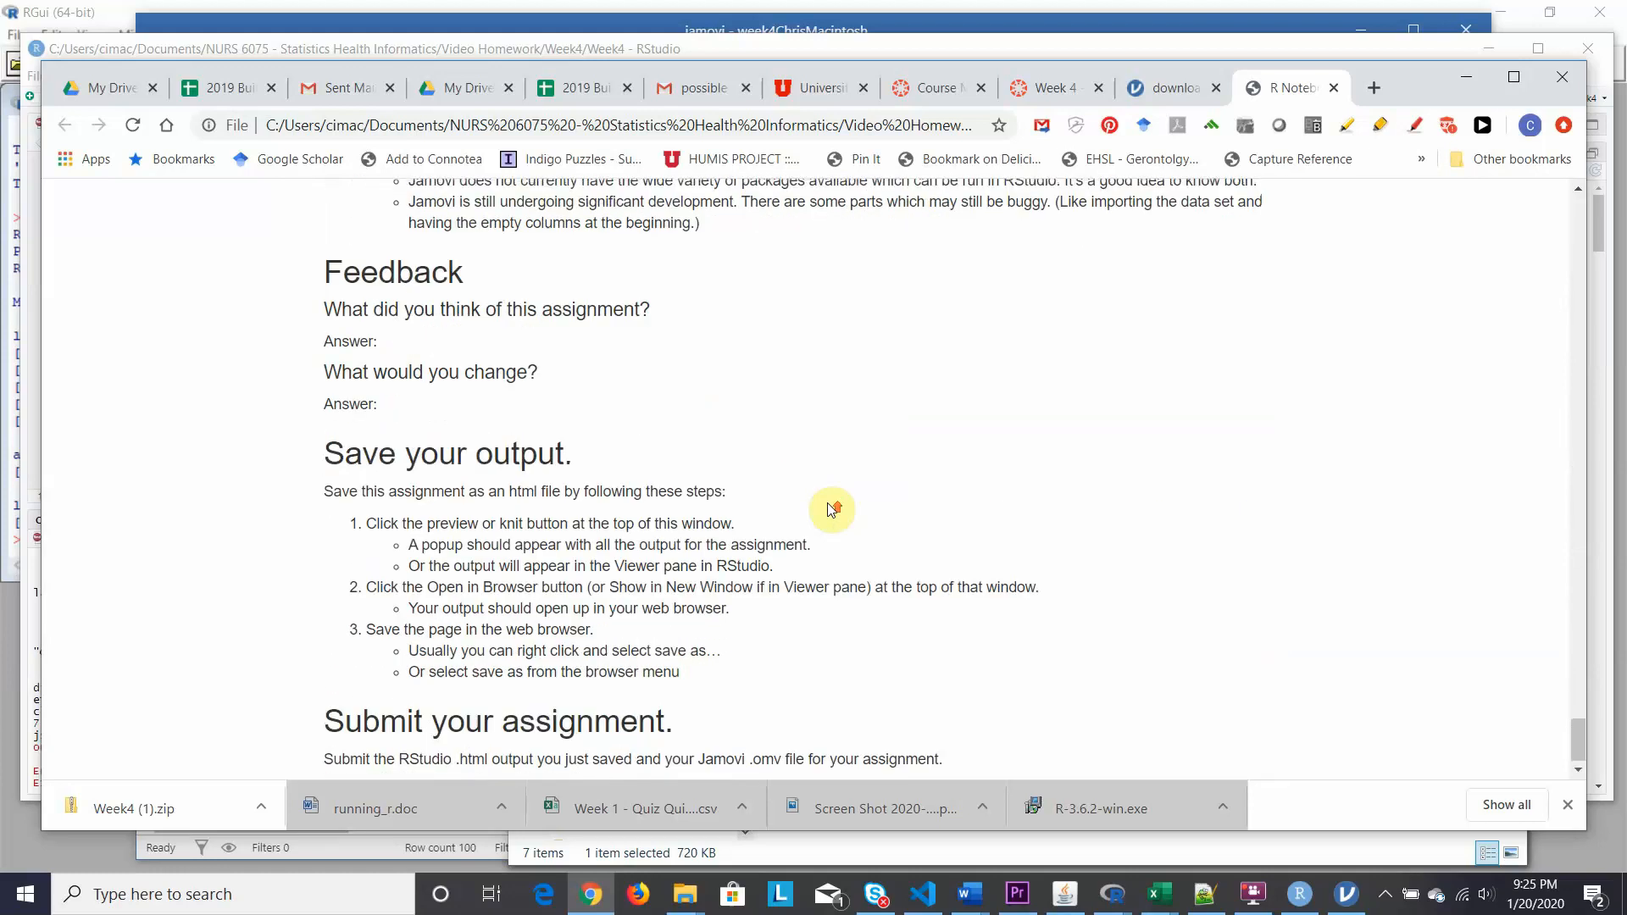
{"action": "scroll", "coordinate": [830, 509], "scroll_direction": "up", "scroll_amount": 10}
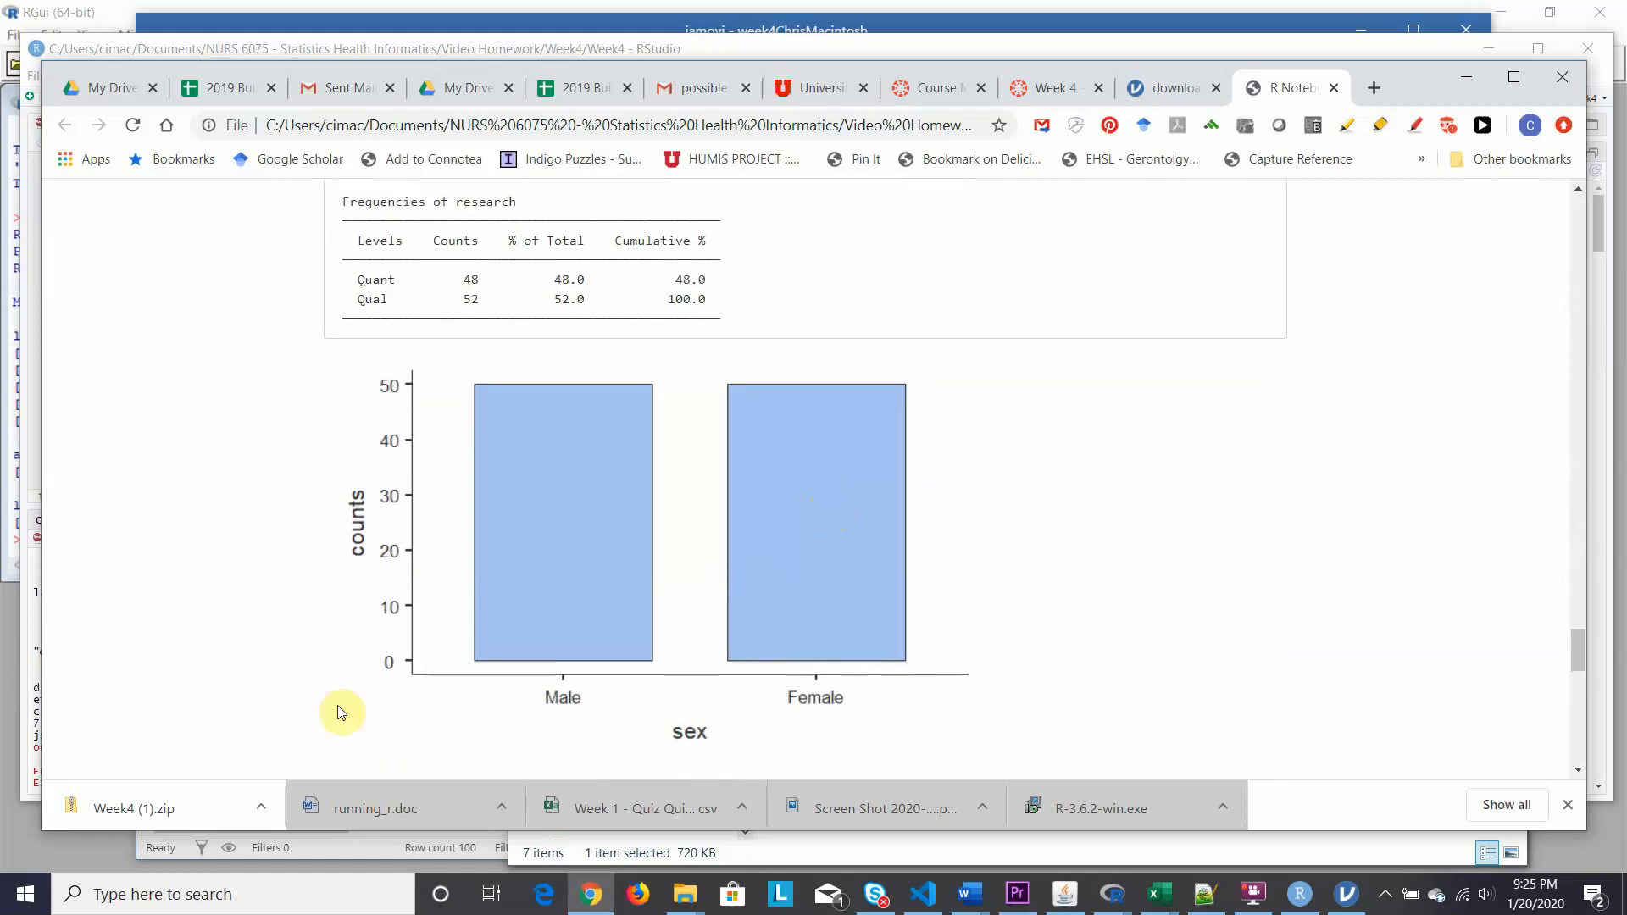
Copy the pandoc conversion error line from RStudio's knit log and start a new Chrome tab.
{"action": "left_click", "coordinate": [1305, 898]}
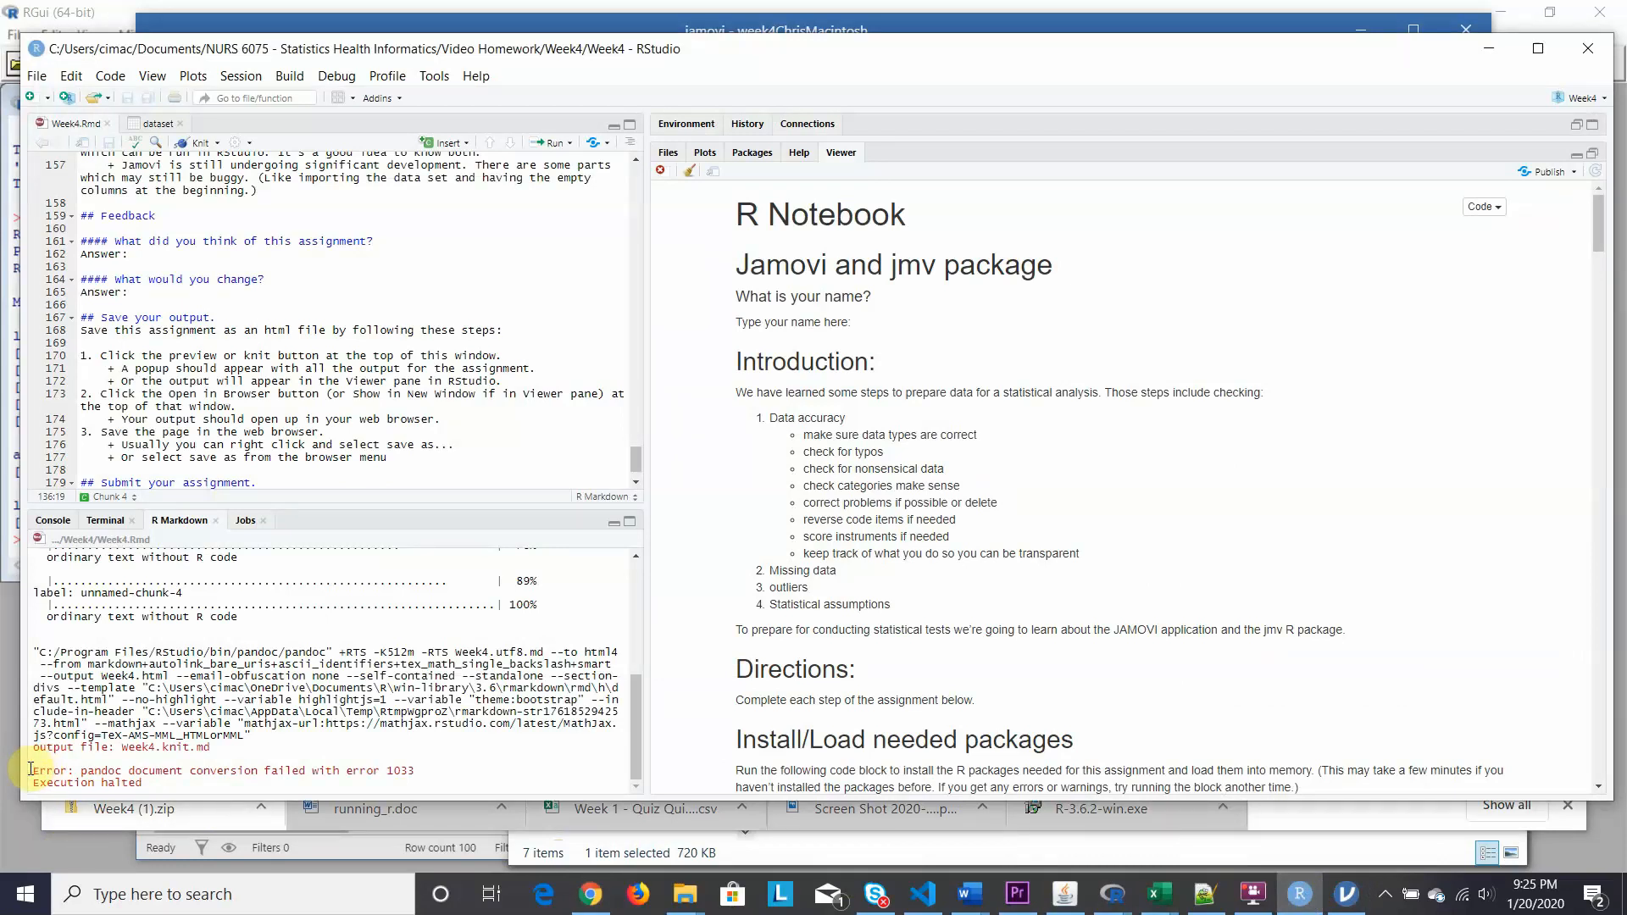
{"action": "left_click_drag", "start_coordinate": [32, 770], "coordinate": [145, 782]}
{"action": "key", "text": "ctrl+c"}
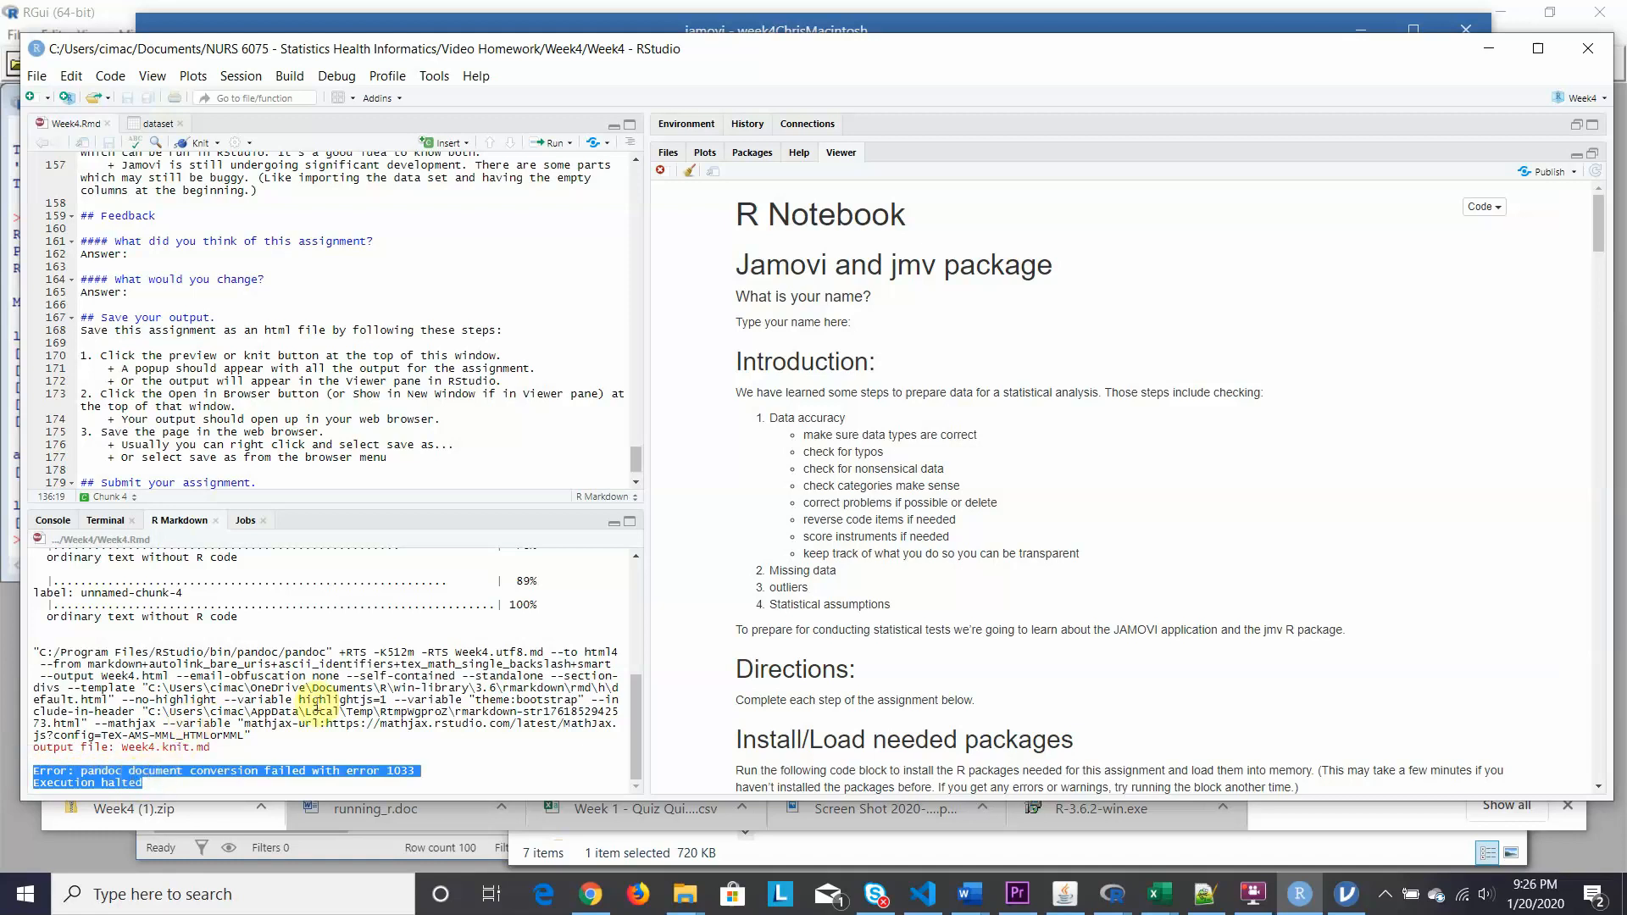
{"action": "mouse_move", "coordinate": [593, 901]}
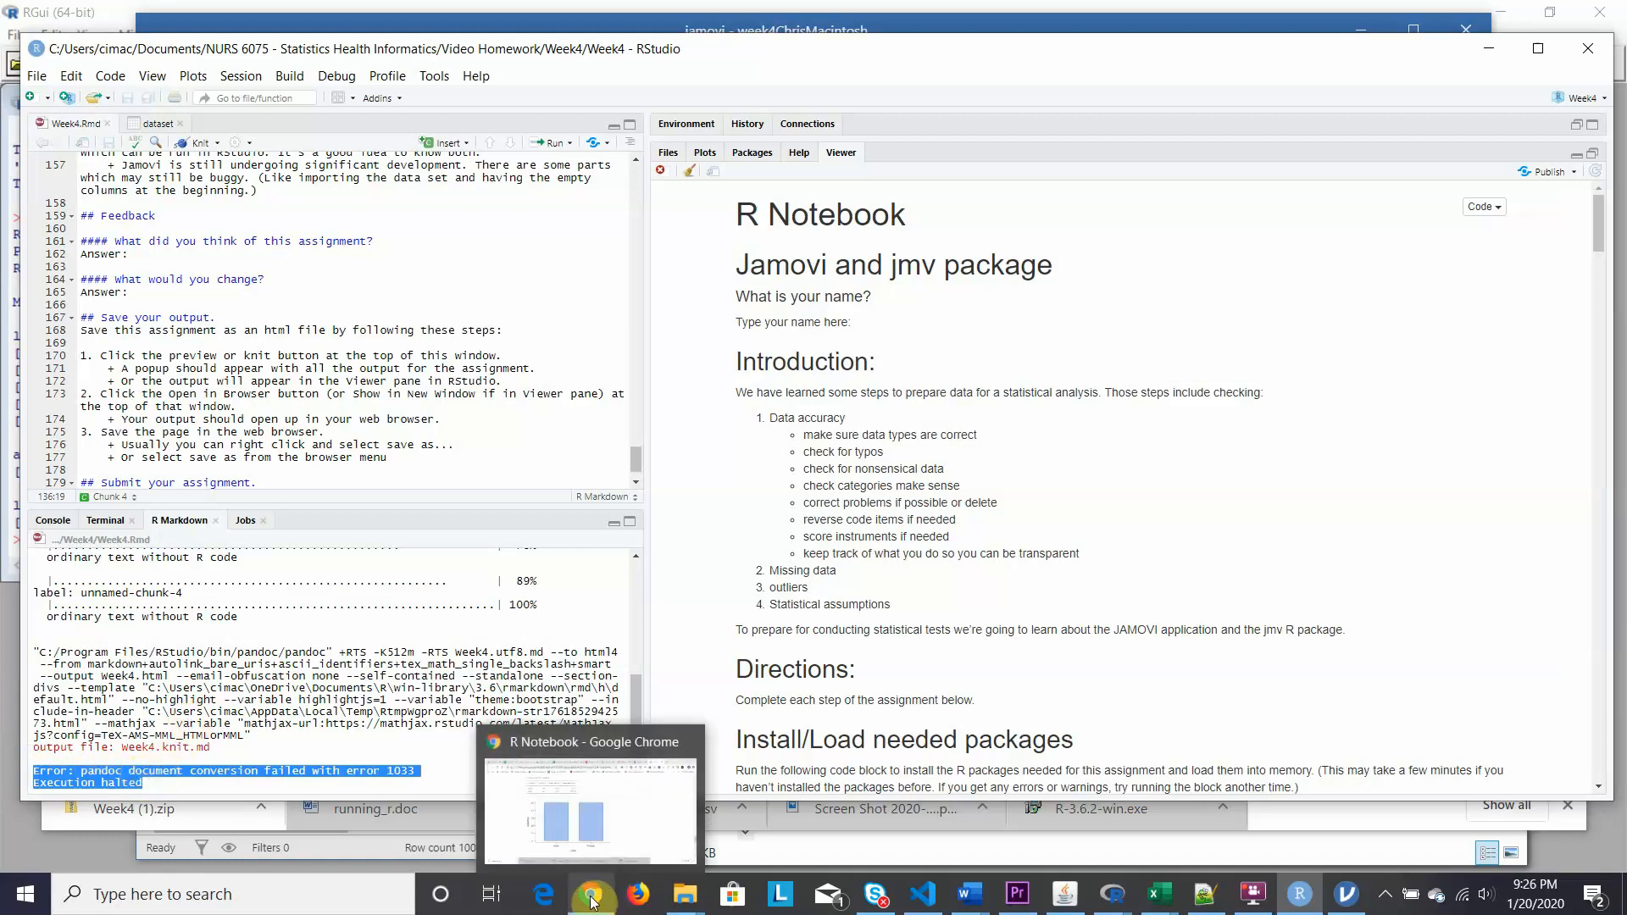
{"action": "left_click", "coordinate": [581, 851]}
{"action": "left_click", "coordinate": [1371, 87]}
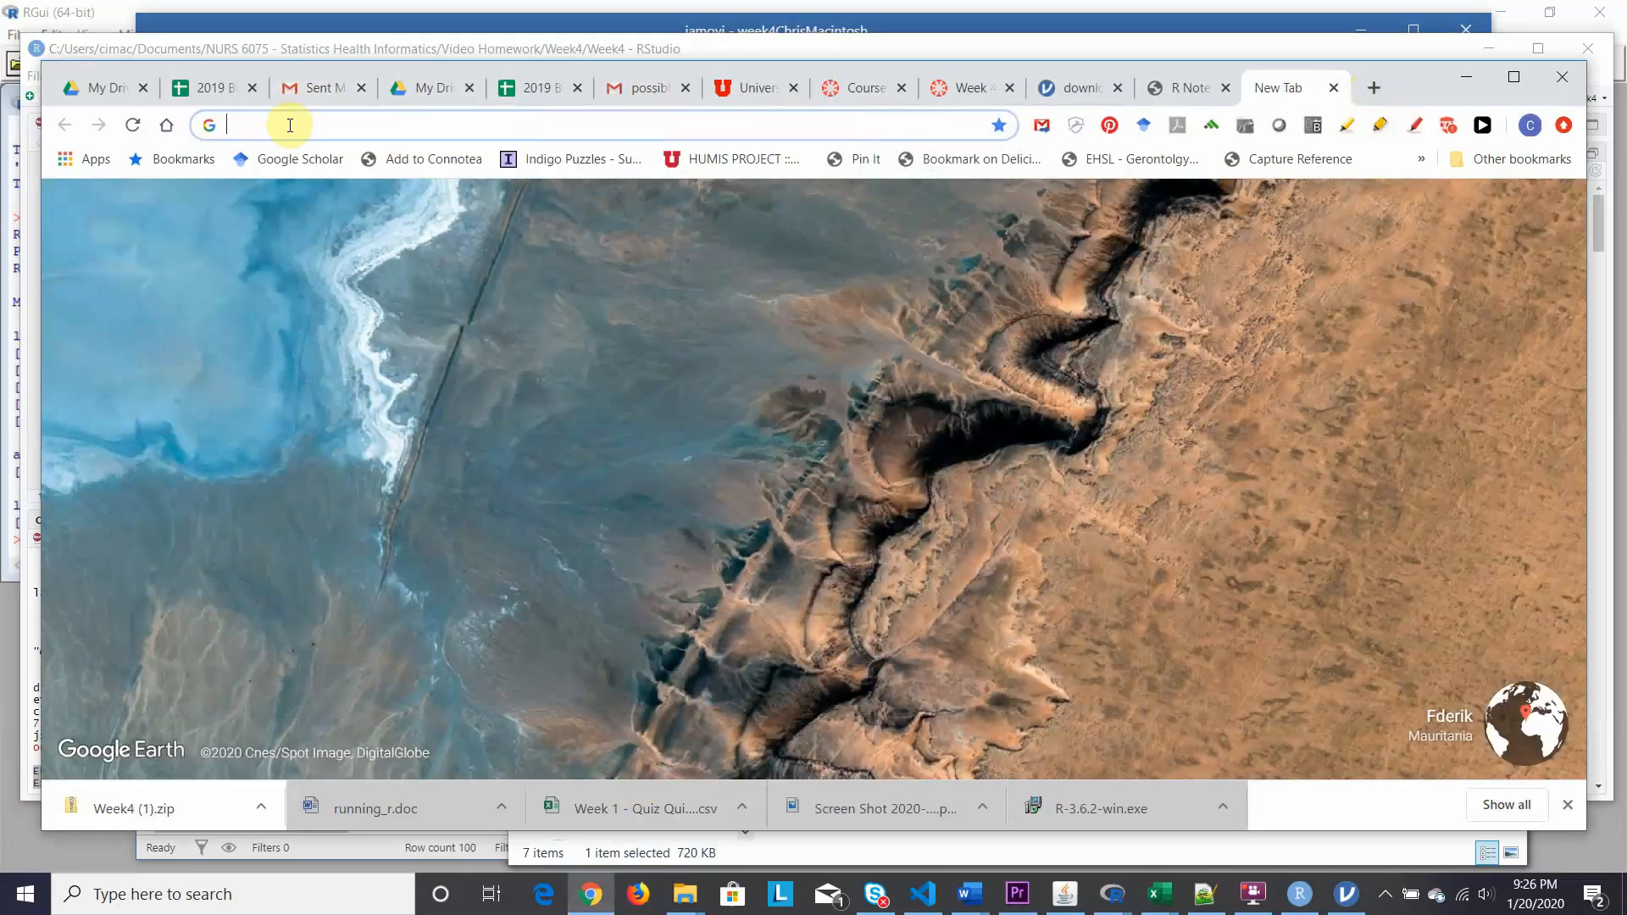
Google the pasted pandoc error 1033 message and open the GitHub rstudio issue #3661 result.
{"action": "key", "text": "ctrl+v"}
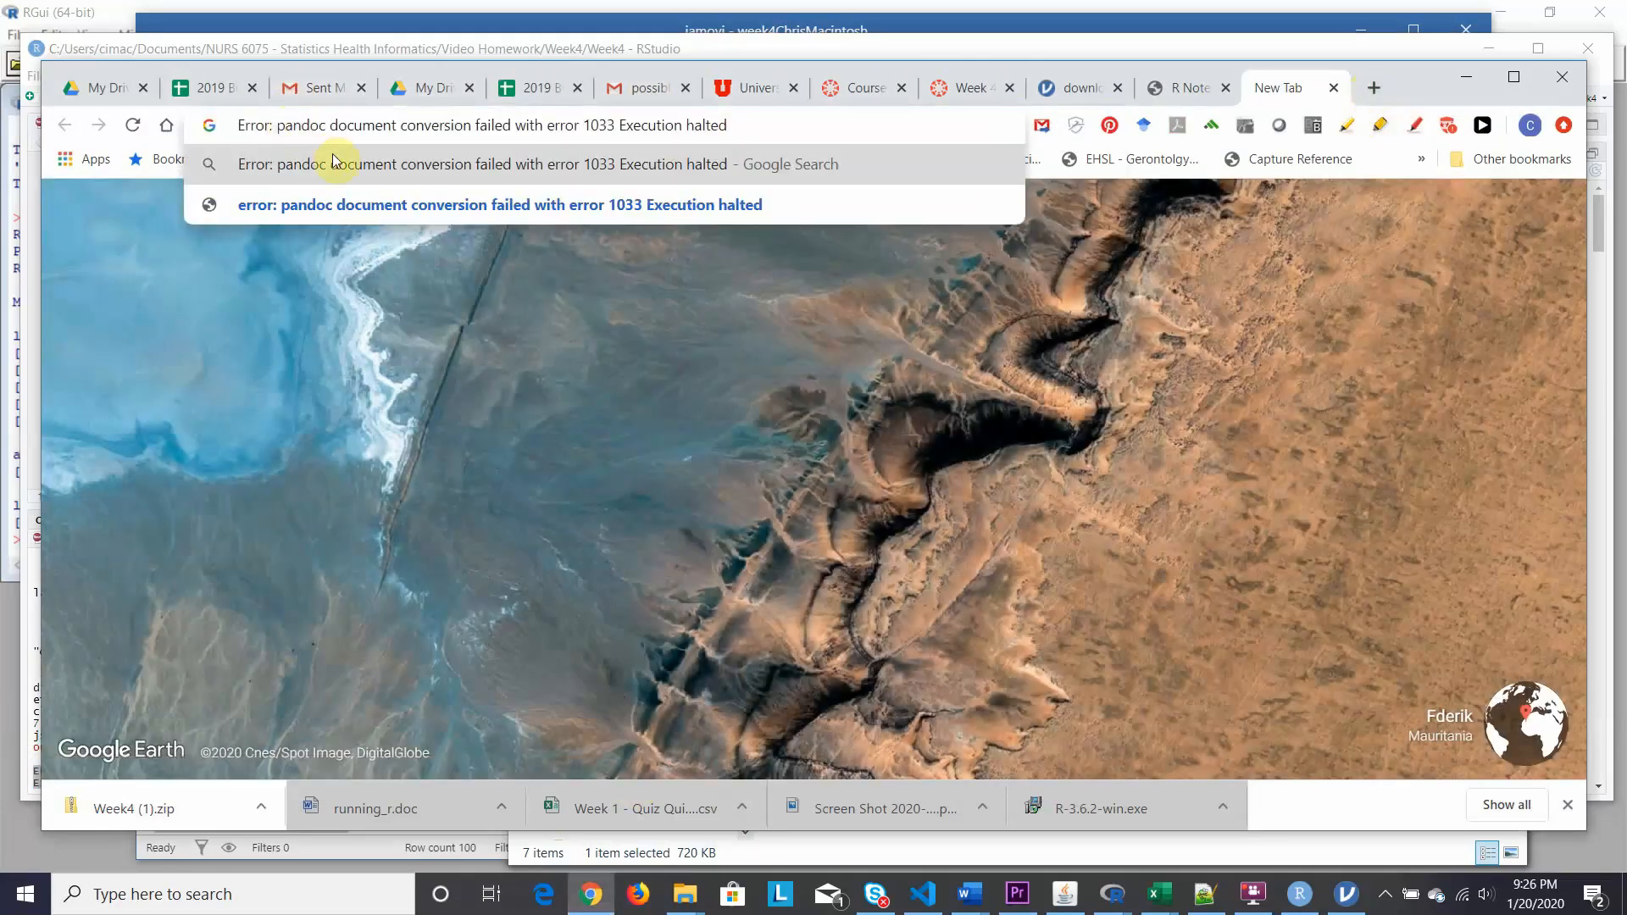
{"action": "key", "text": "Return"}
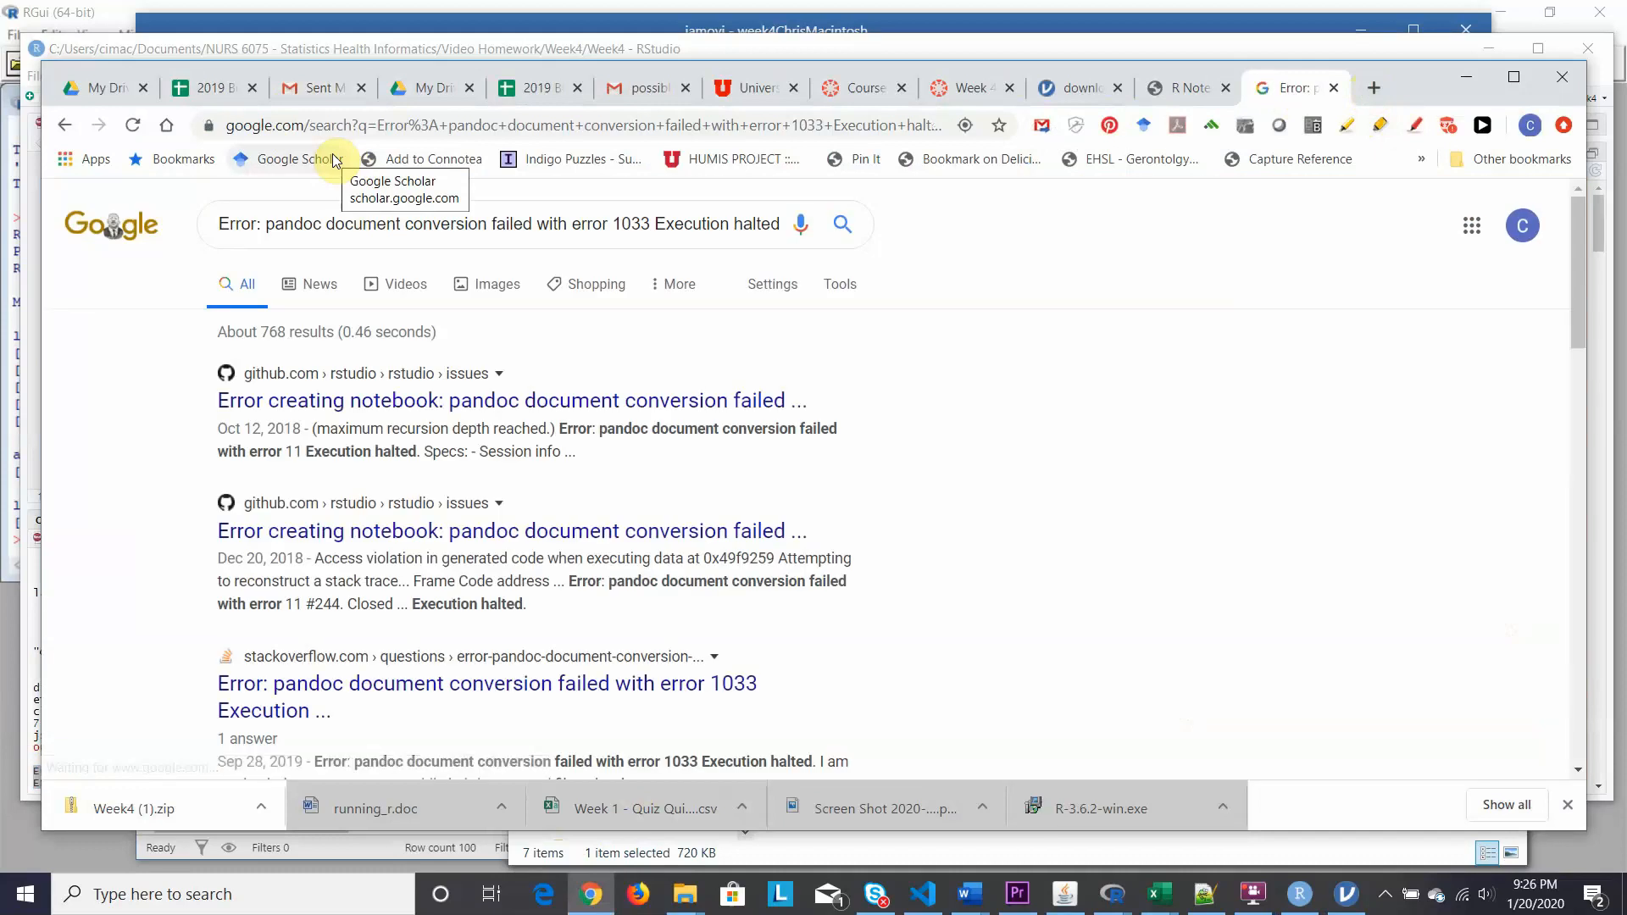
{"action": "left_click", "coordinate": [492, 405]}
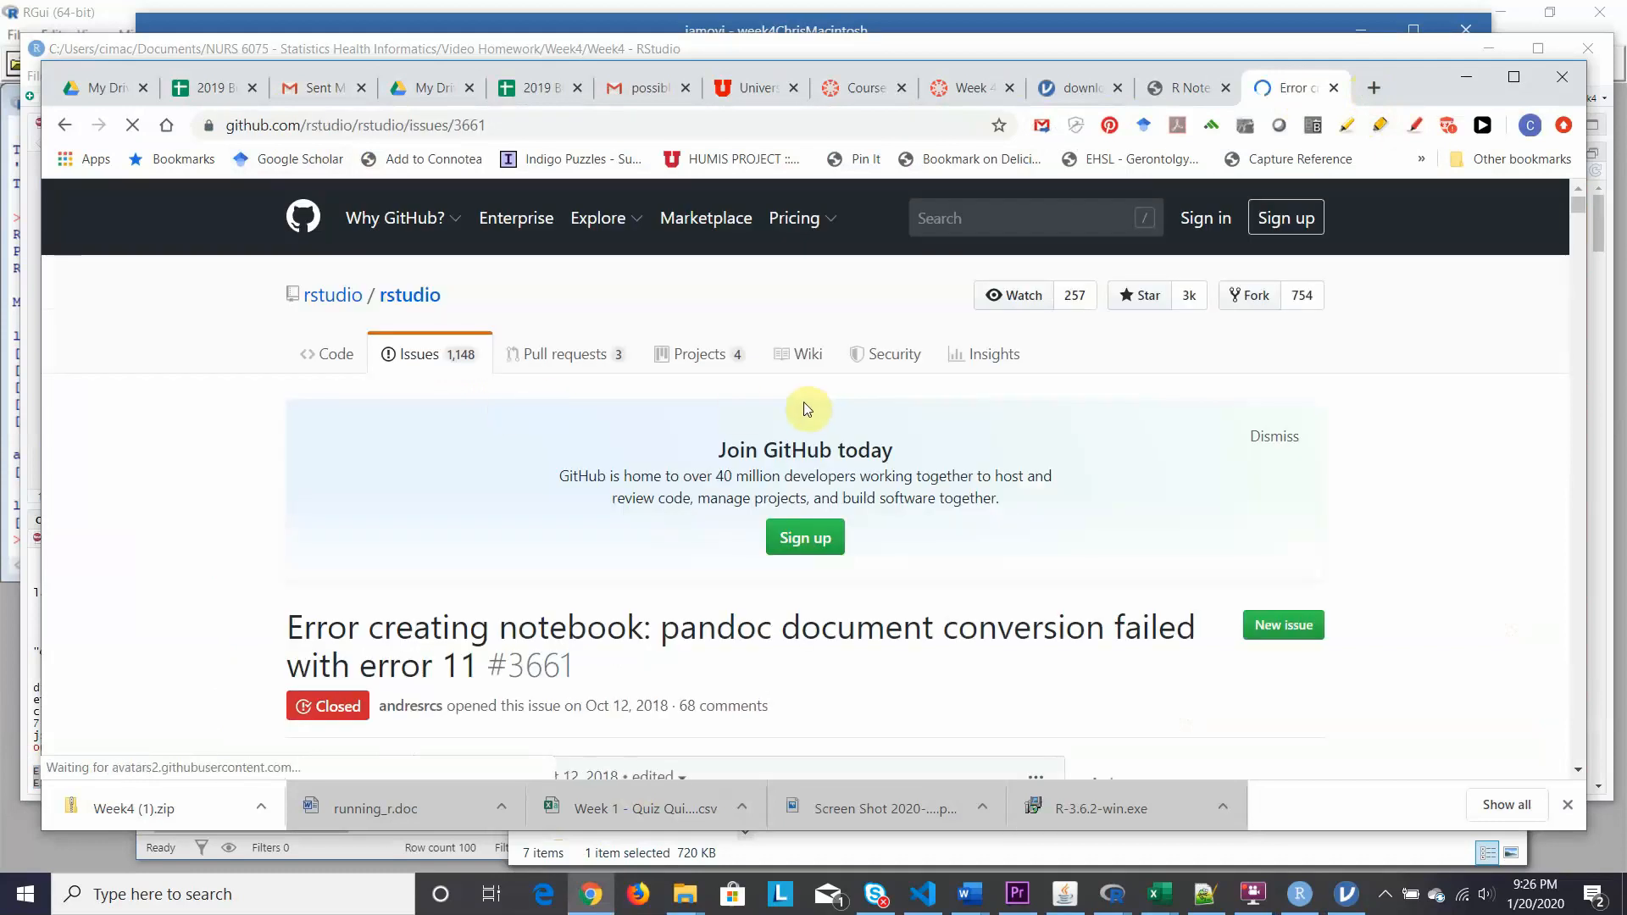
{"action": "scroll", "coordinate": [878, 646], "scroll_direction": "down", "scroll_amount": 2}
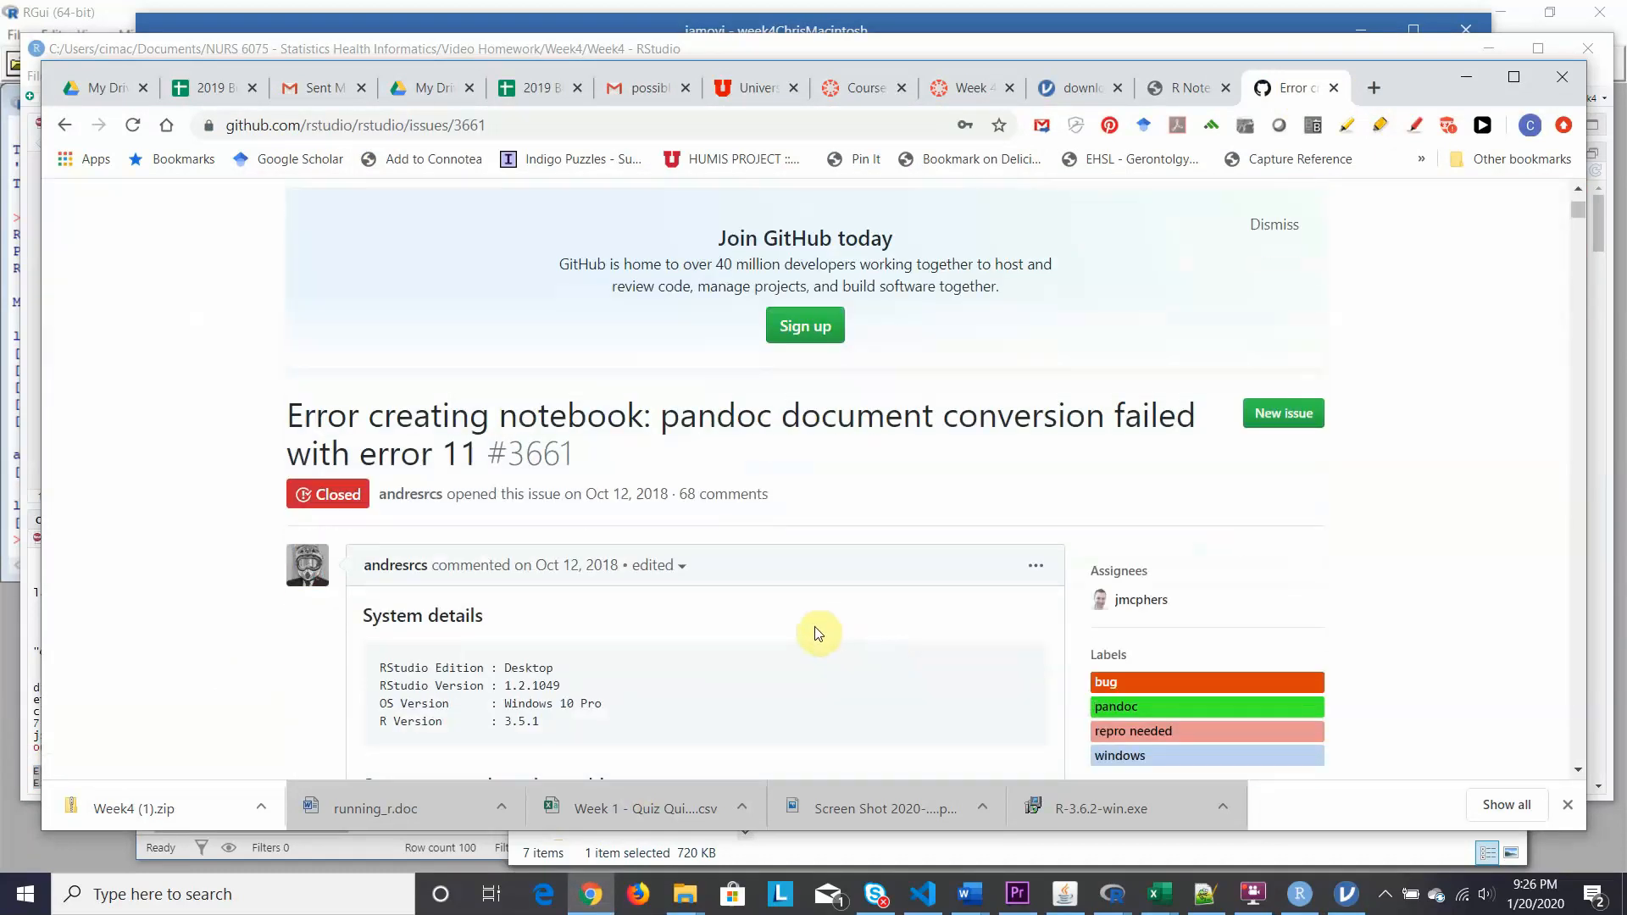
{"action": "scroll", "coordinate": [817, 632], "scroll_direction": "down", "scroll_amount": 1}
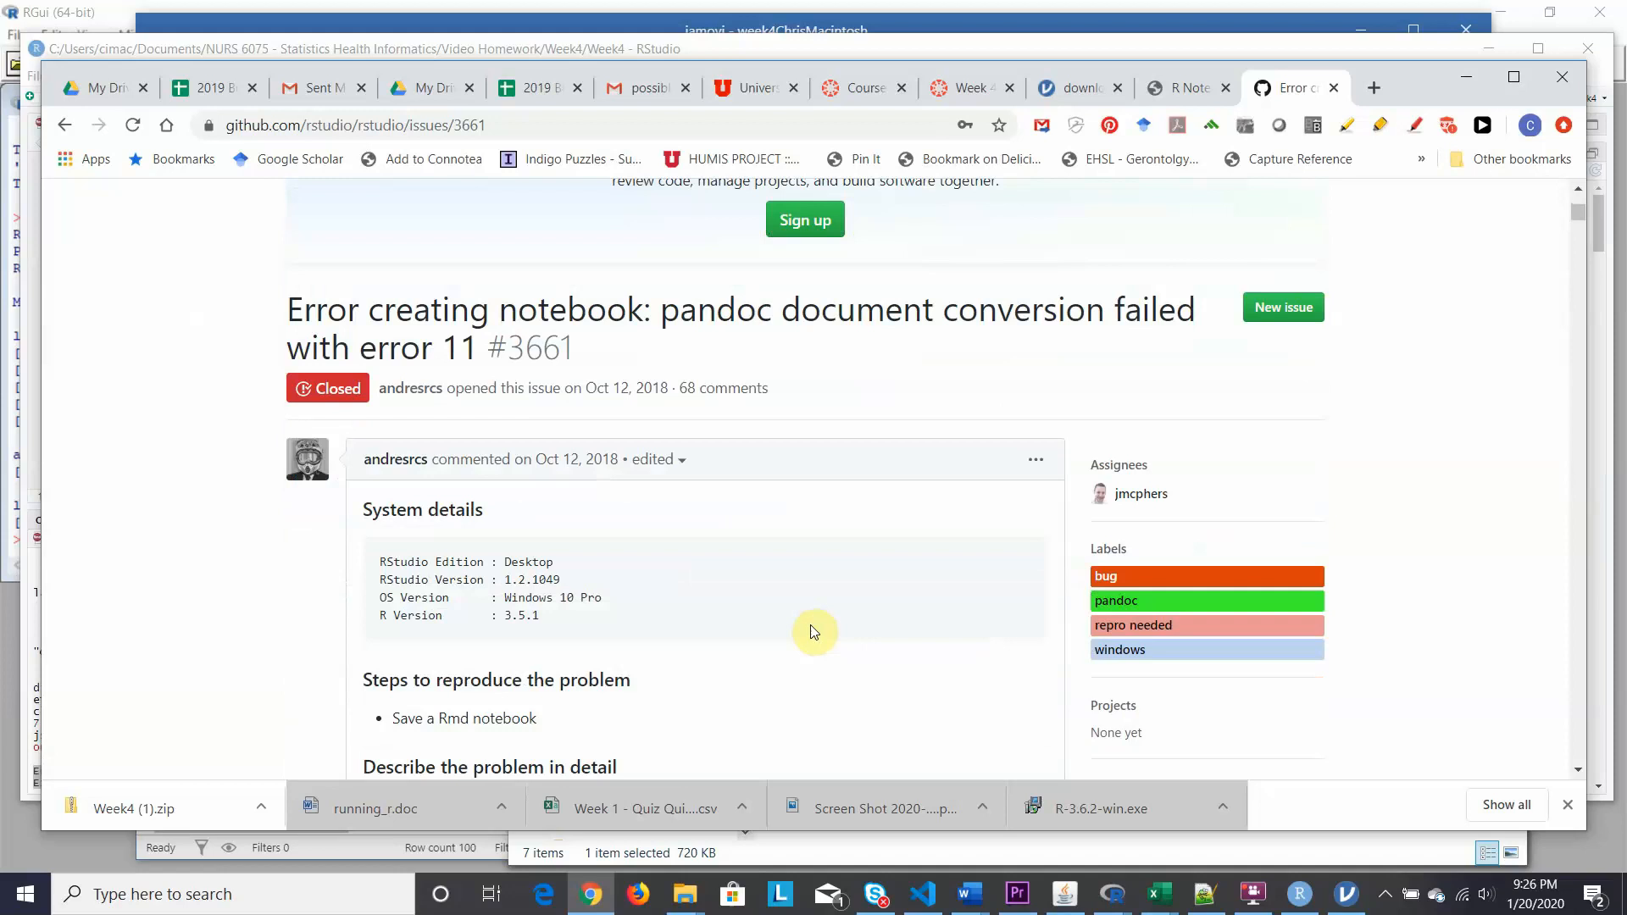
{"action": "scroll", "coordinate": [811, 632], "scroll_direction": "down", "scroll_amount": 2}
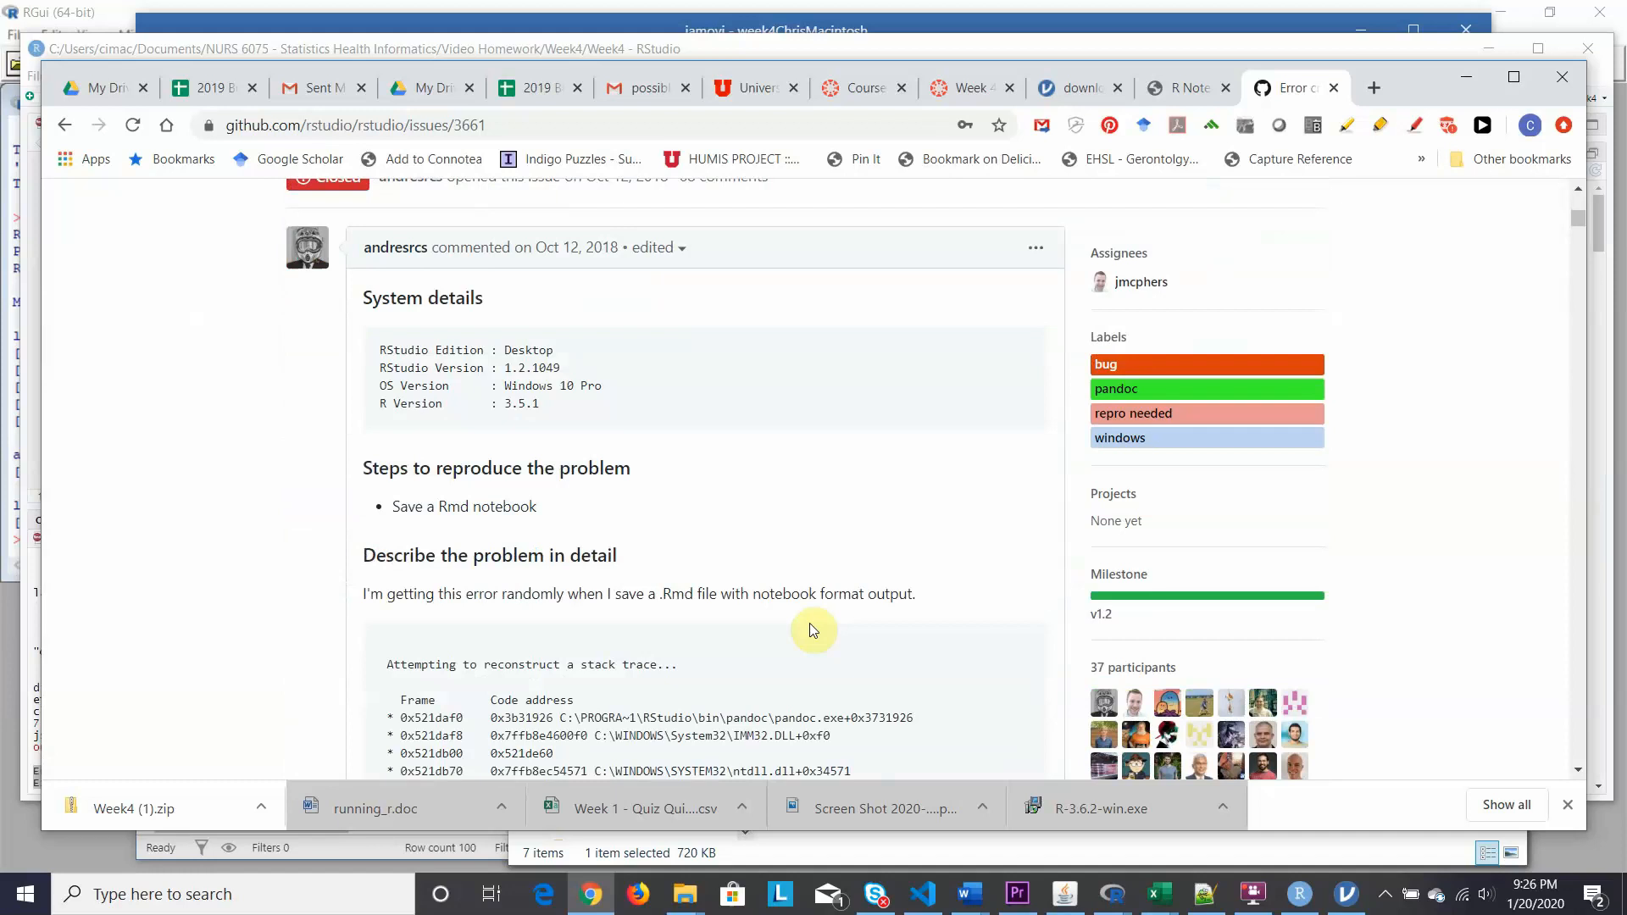
{"action": "scroll", "coordinate": [811, 632], "scroll_direction": "down", "scroll_amount": 2}
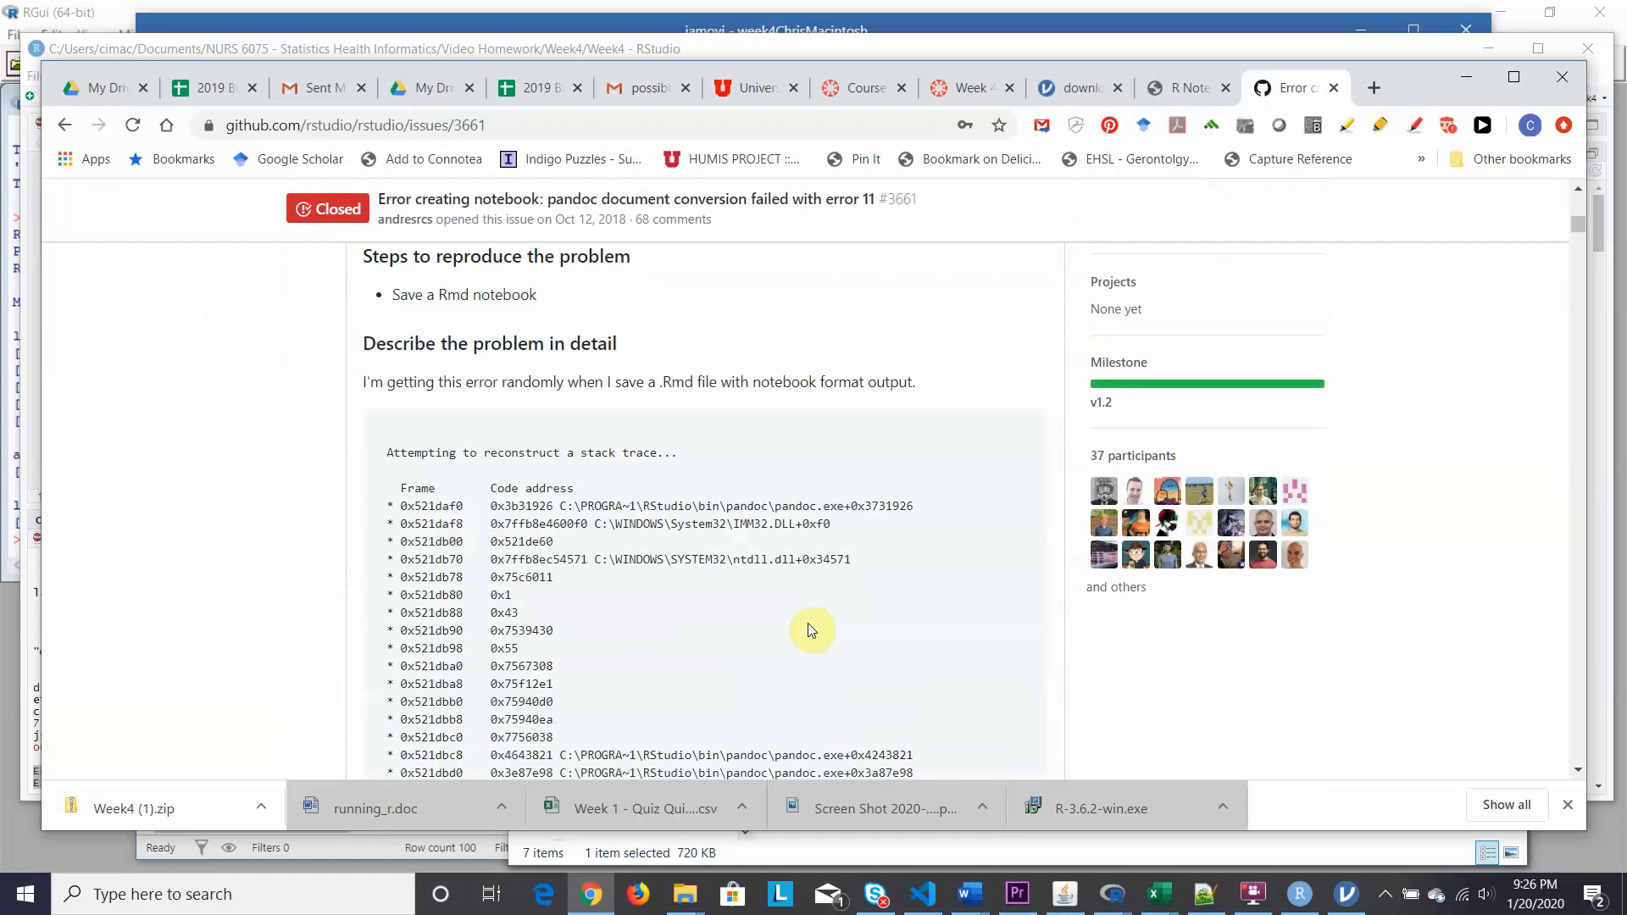
{"action": "scroll", "coordinate": [811, 632], "scroll_direction": "down", "scroll_amount": 8}
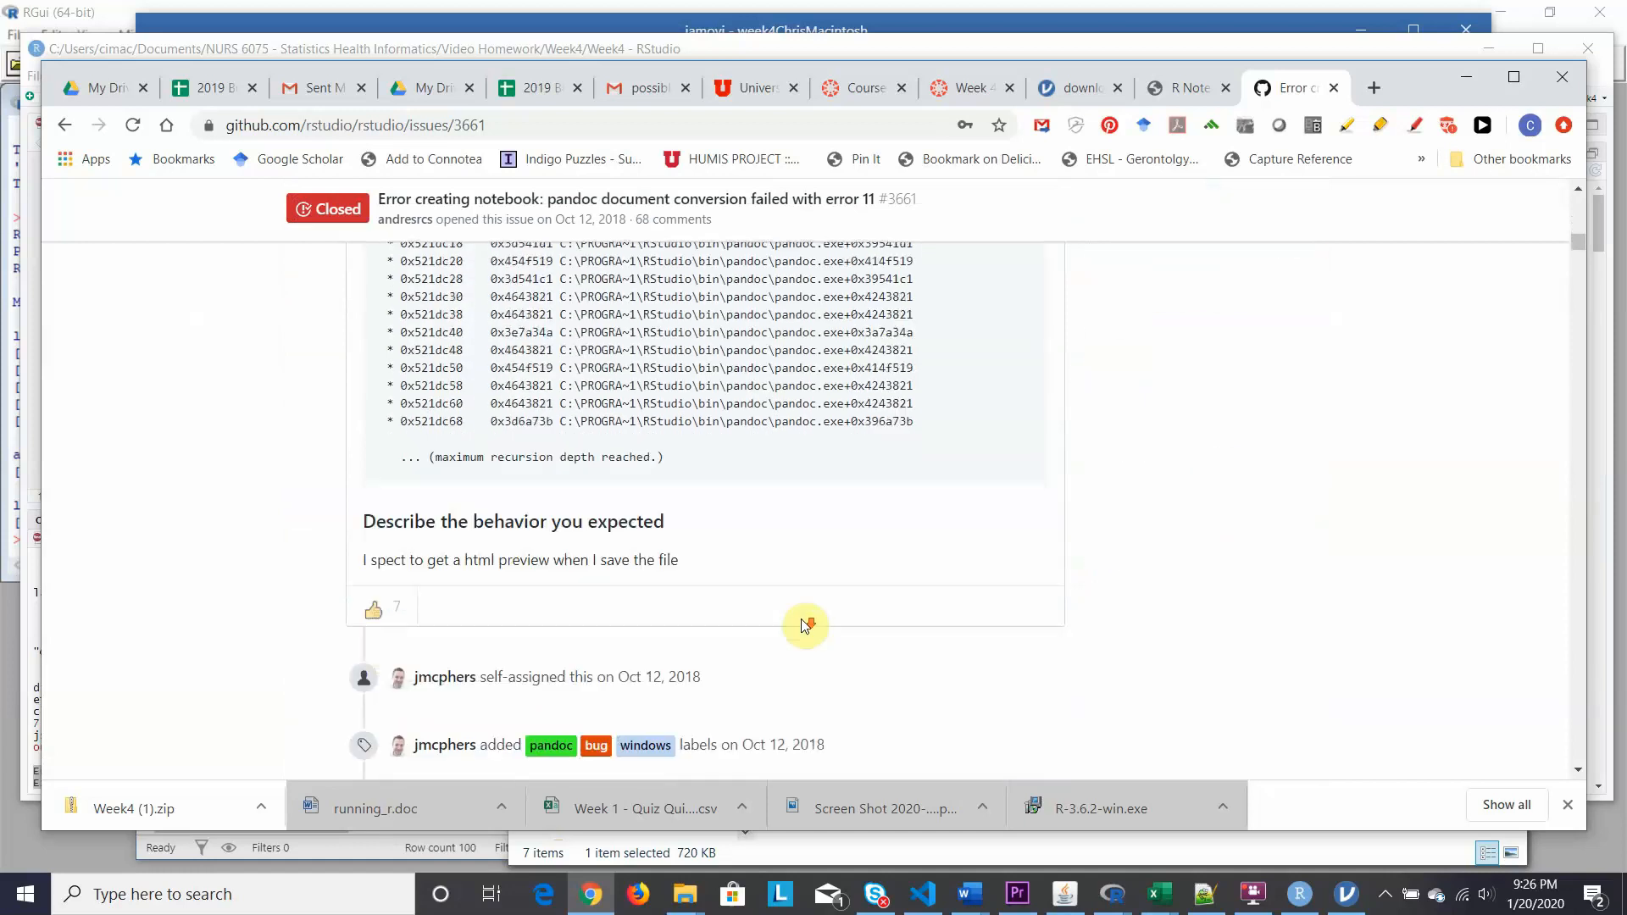
{"action": "scroll", "coordinate": [805, 627], "scroll_direction": "down", "scroll_amount": 1}
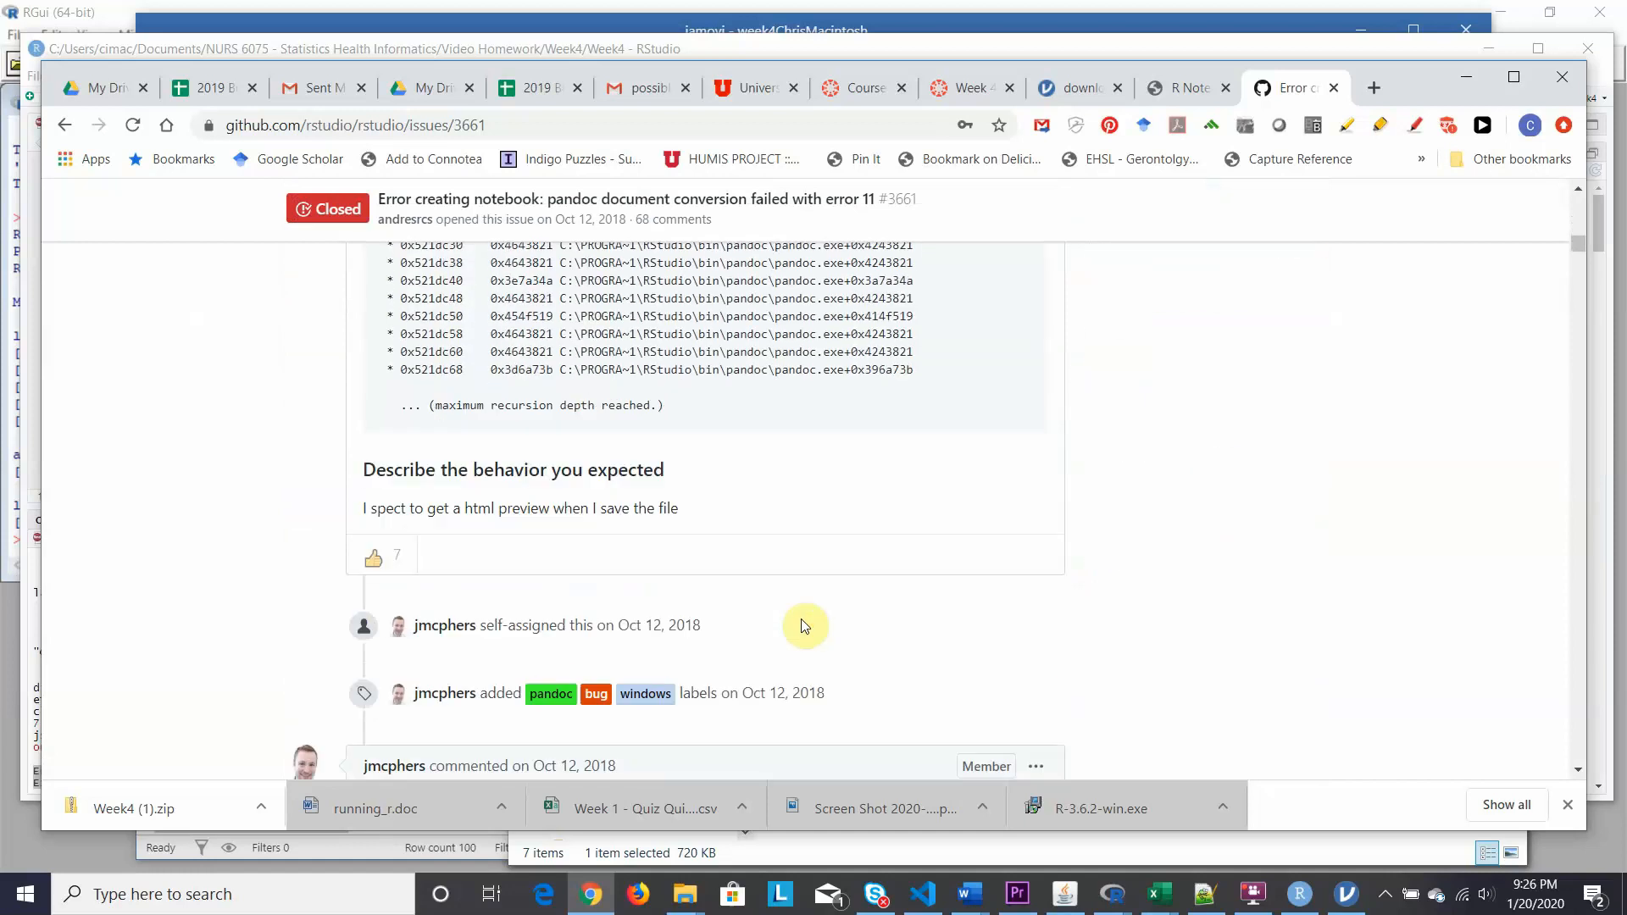
{"action": "scroll", "coordinate": [803, 625], "scroll_direction": "down", "scroll_amount": 3}
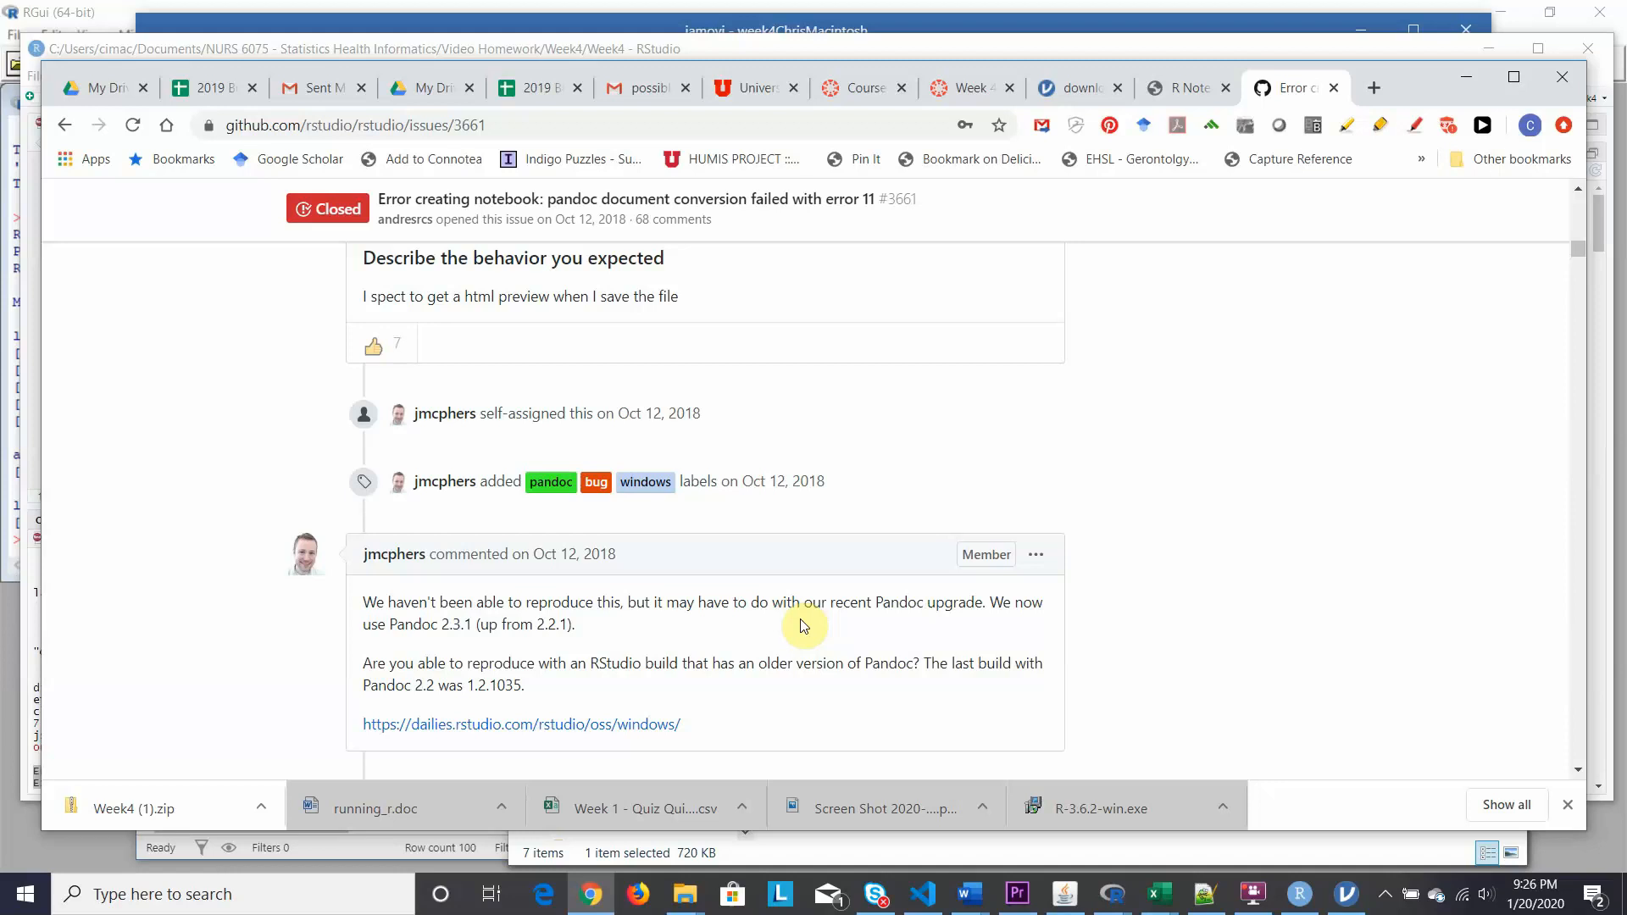
{"action": "scroll", "coordinate": [805, 625], "scroll_direction": "down", "scroll_amount": 3}
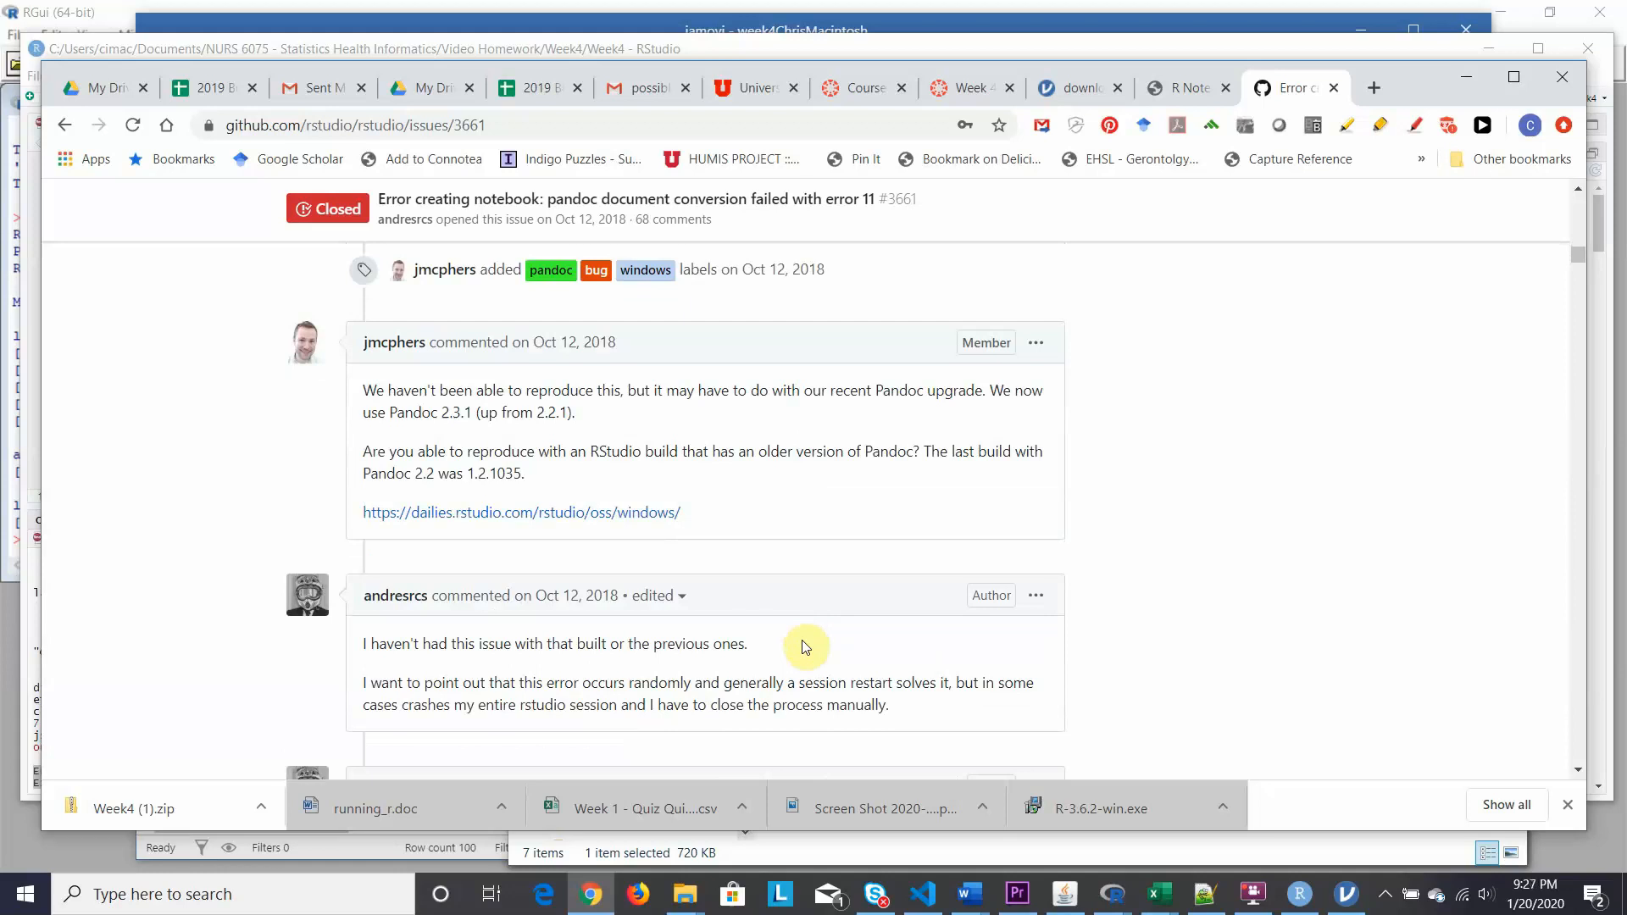
{"action": "scroll", "coordinate": [806, 647], "scroll_direction": "down", "scroll_amount": 4}
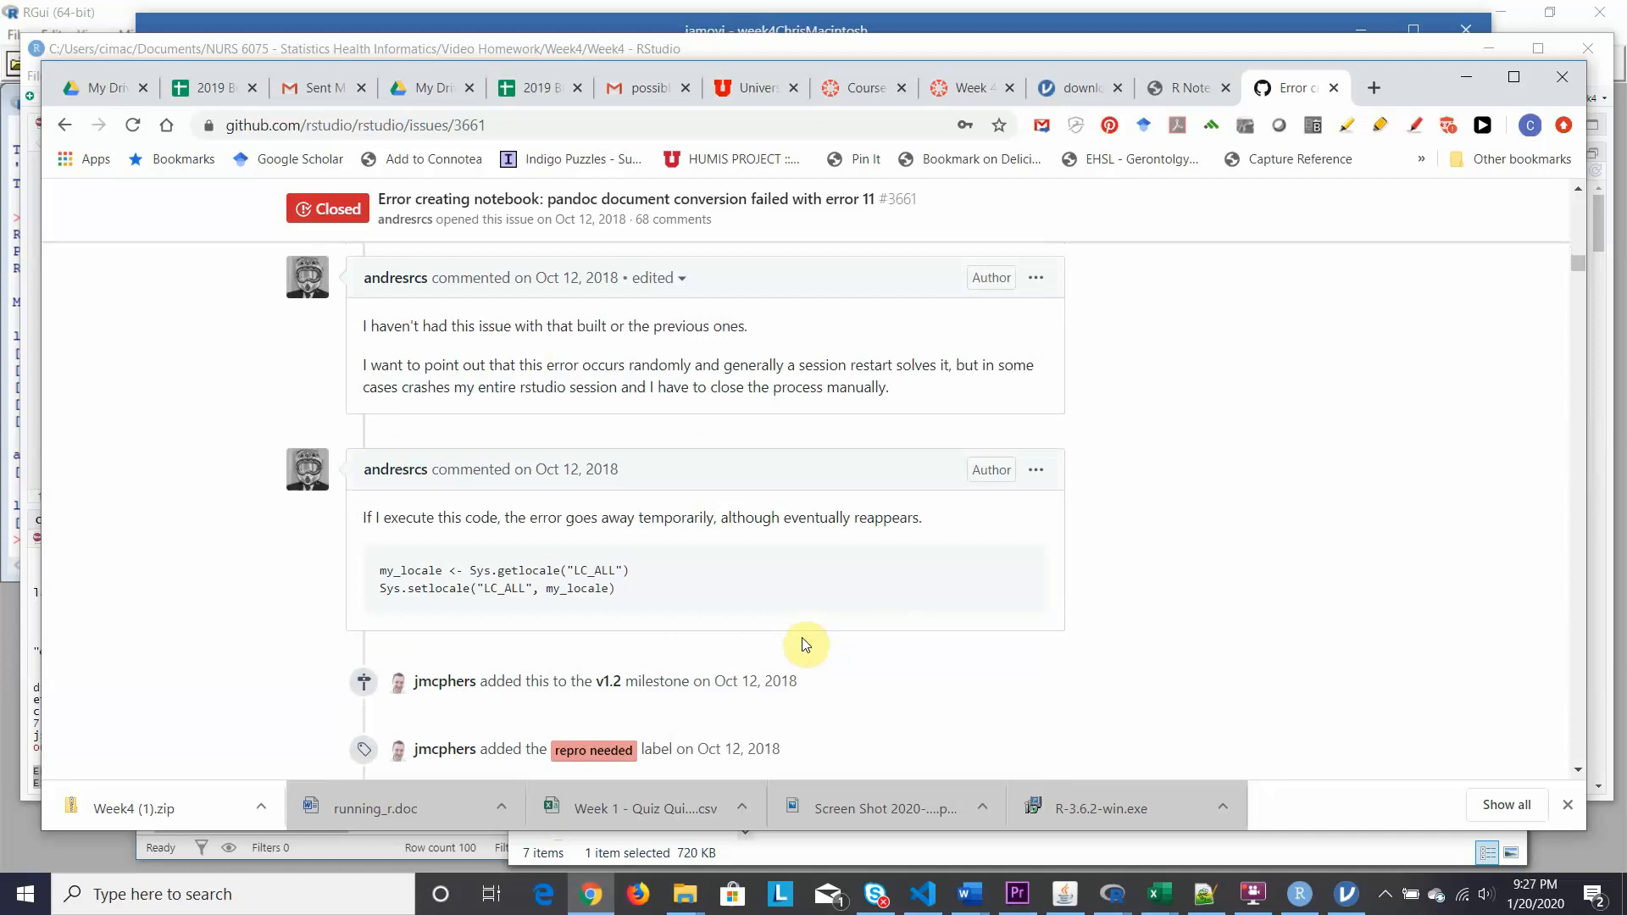
{"action": "scroll", "coordinate": [806, 644], "scroll_direction": "down", "scroll_amount": 4}
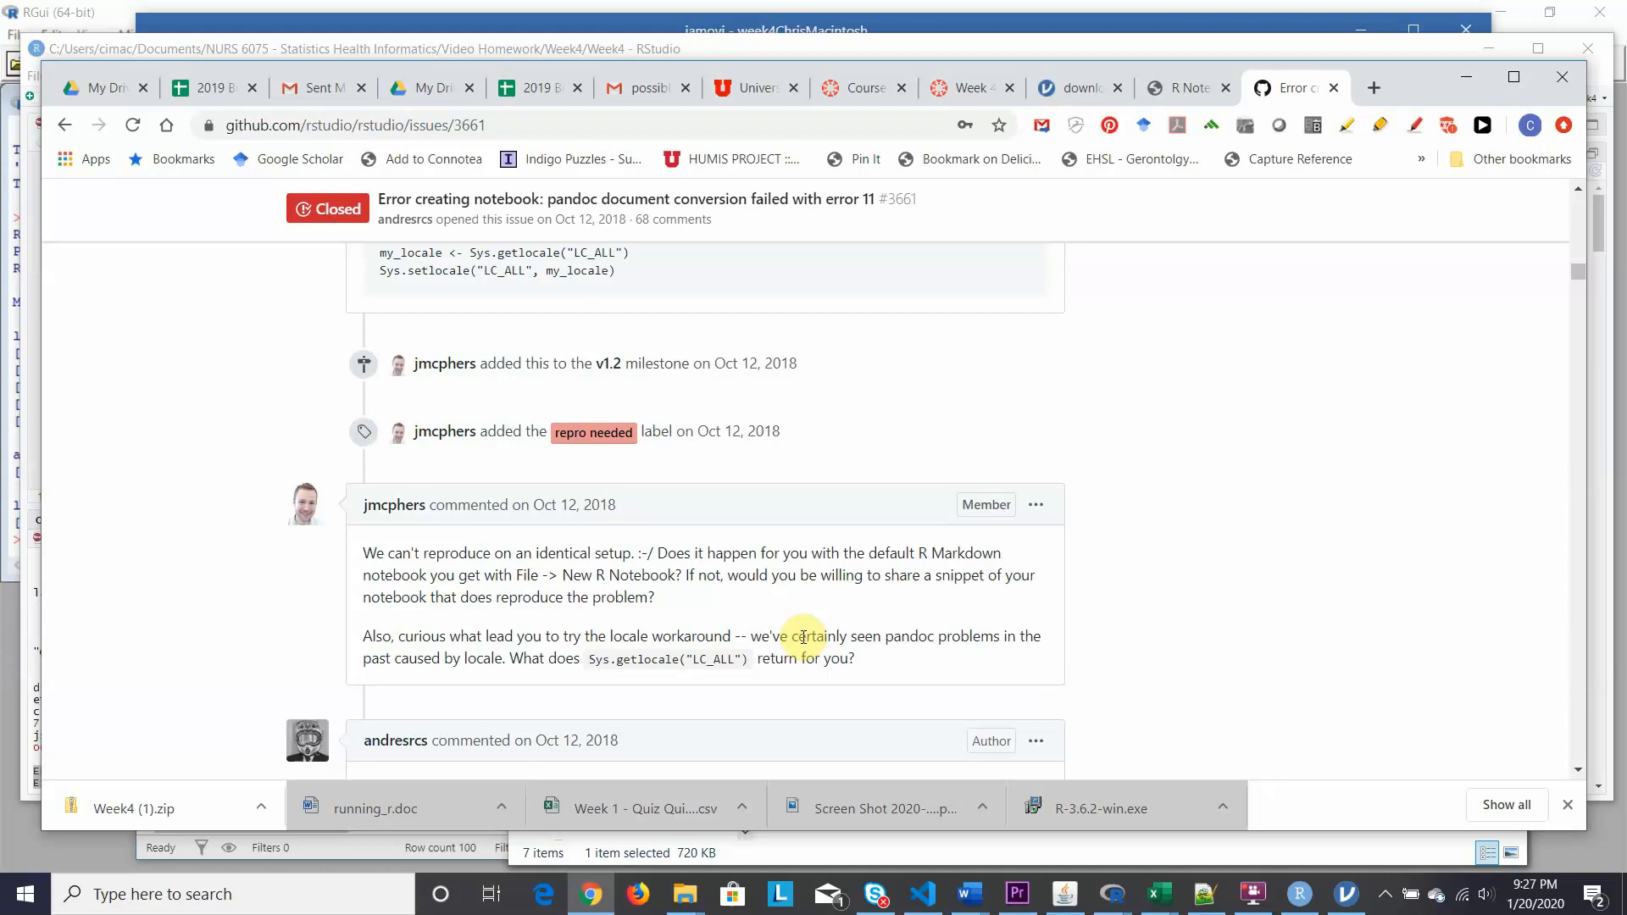
{"action": "scroll", "coordinate": [803, 636], "scroll_direction": "down", "scroll_amount": 4}
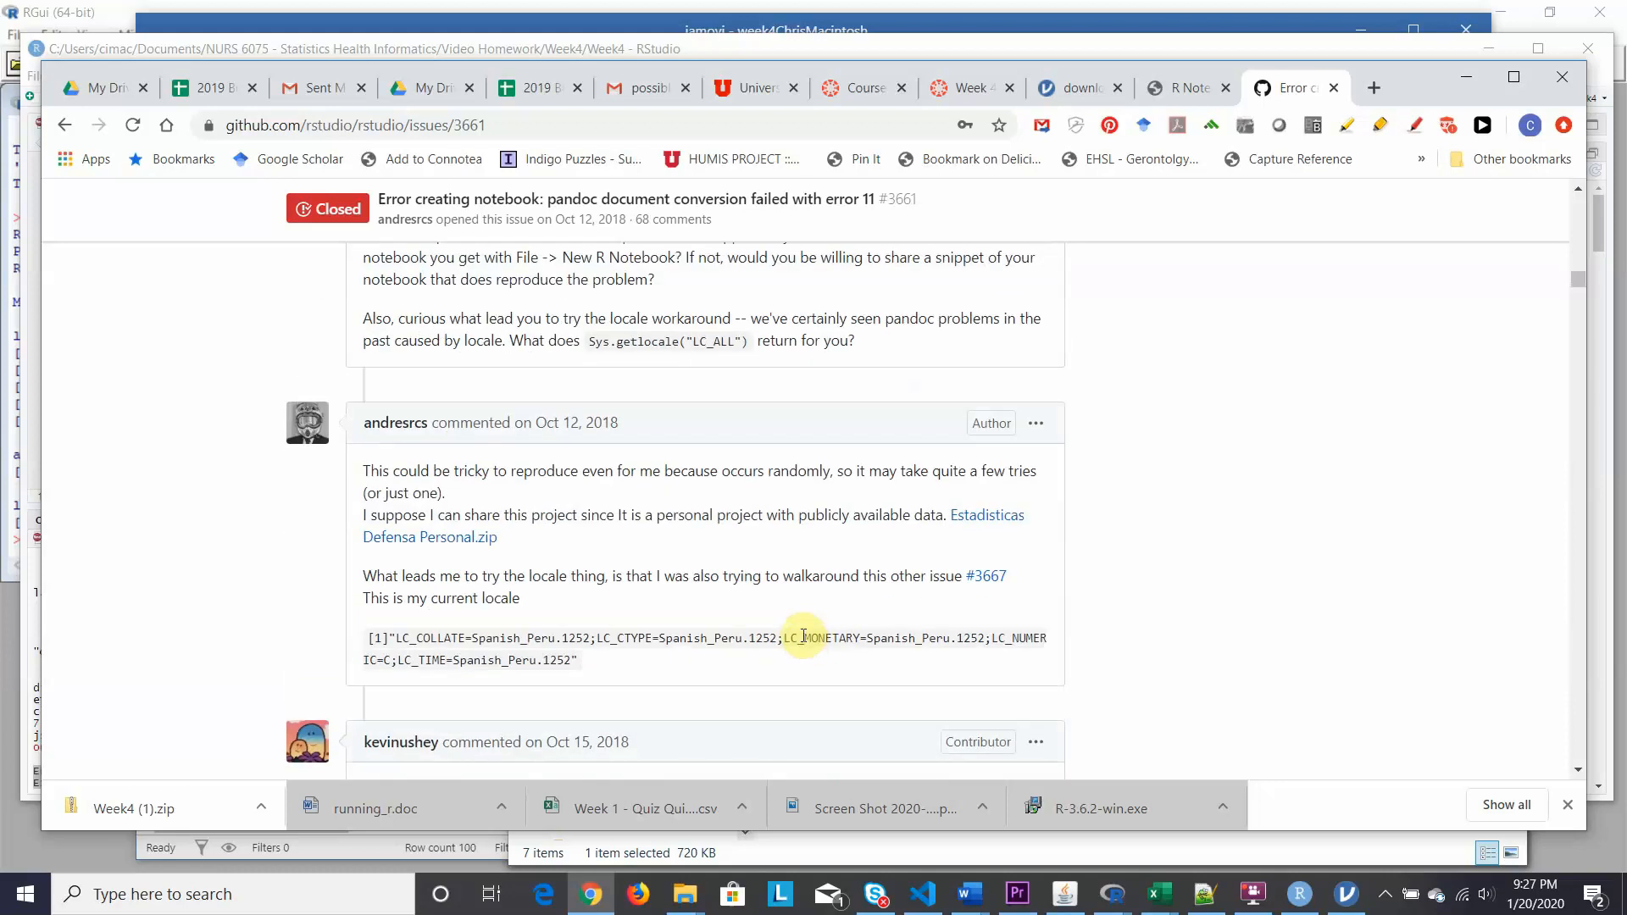
{"action": "scroll", "coordinate": [804, 637], "scroll_direction": "down", "scroll_amount": 4}
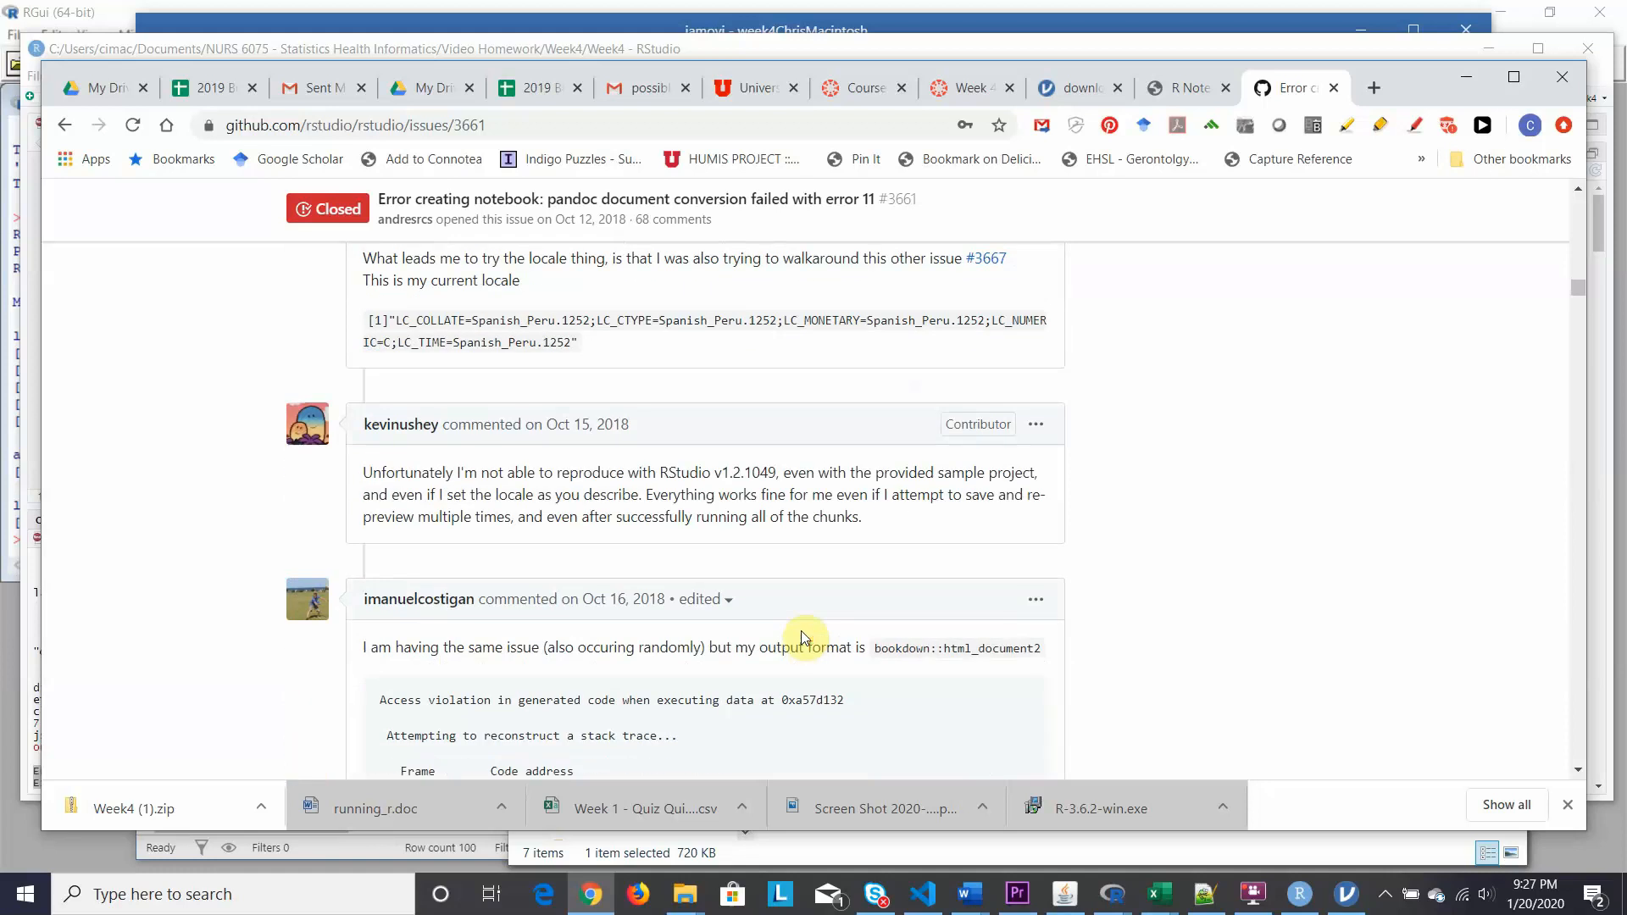
{"action": "scroll", "coordinate": [803, 637], "scroll_direction": "down", "scroll_amount": 4}
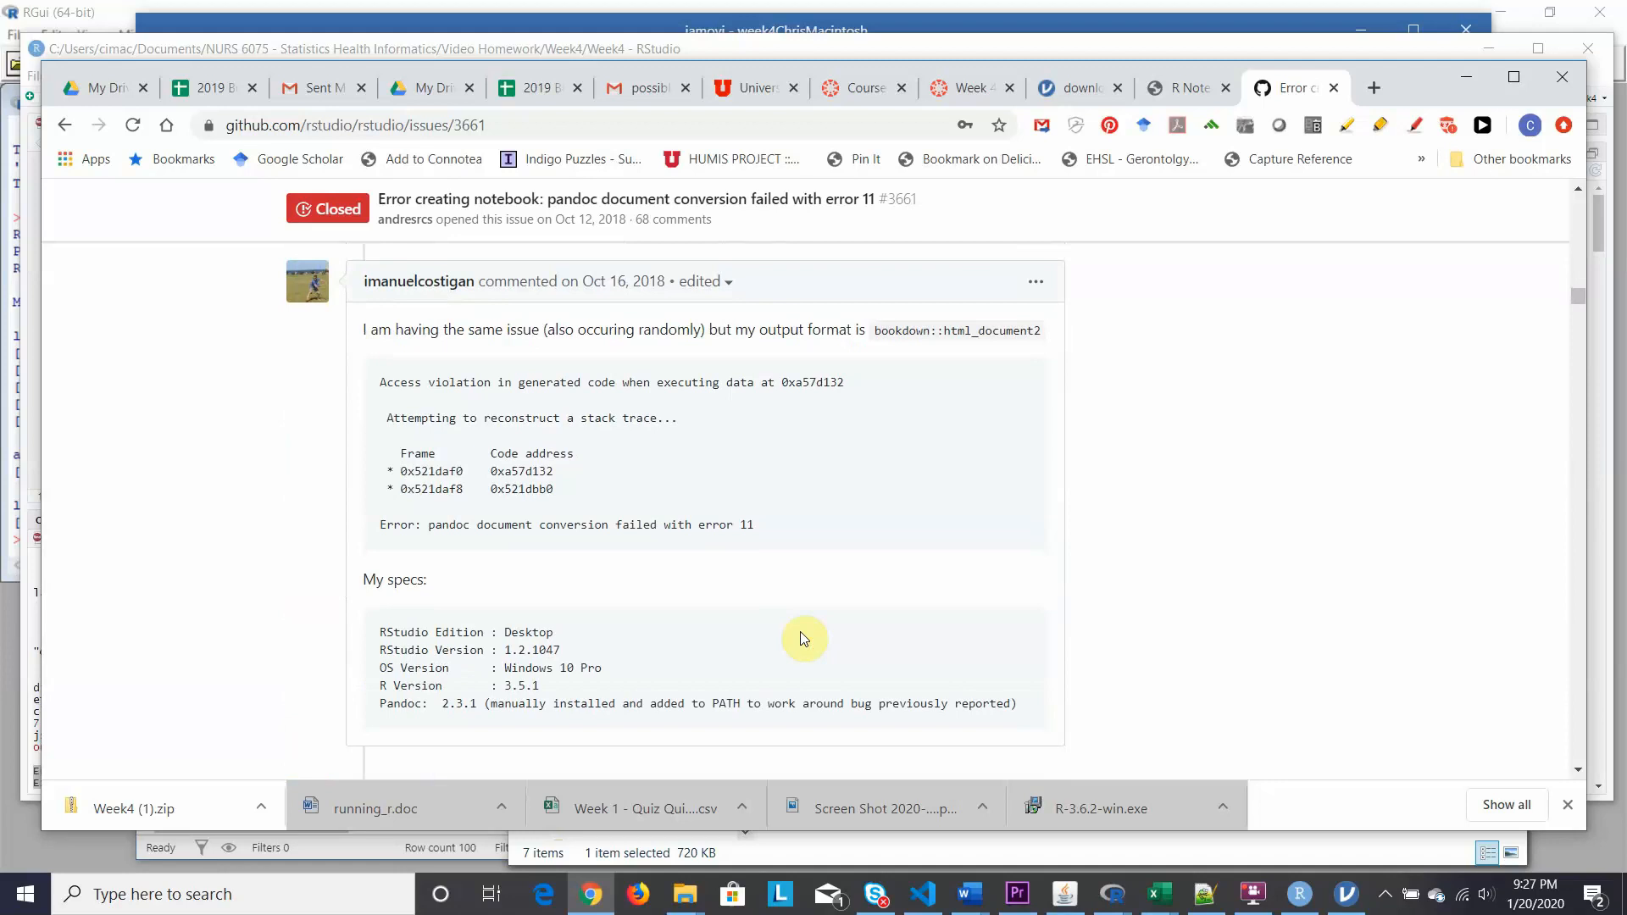
{"action": "scroll", "coordinate": [803, 638], "scroll_direction": "down", "scroll_amount": 4}
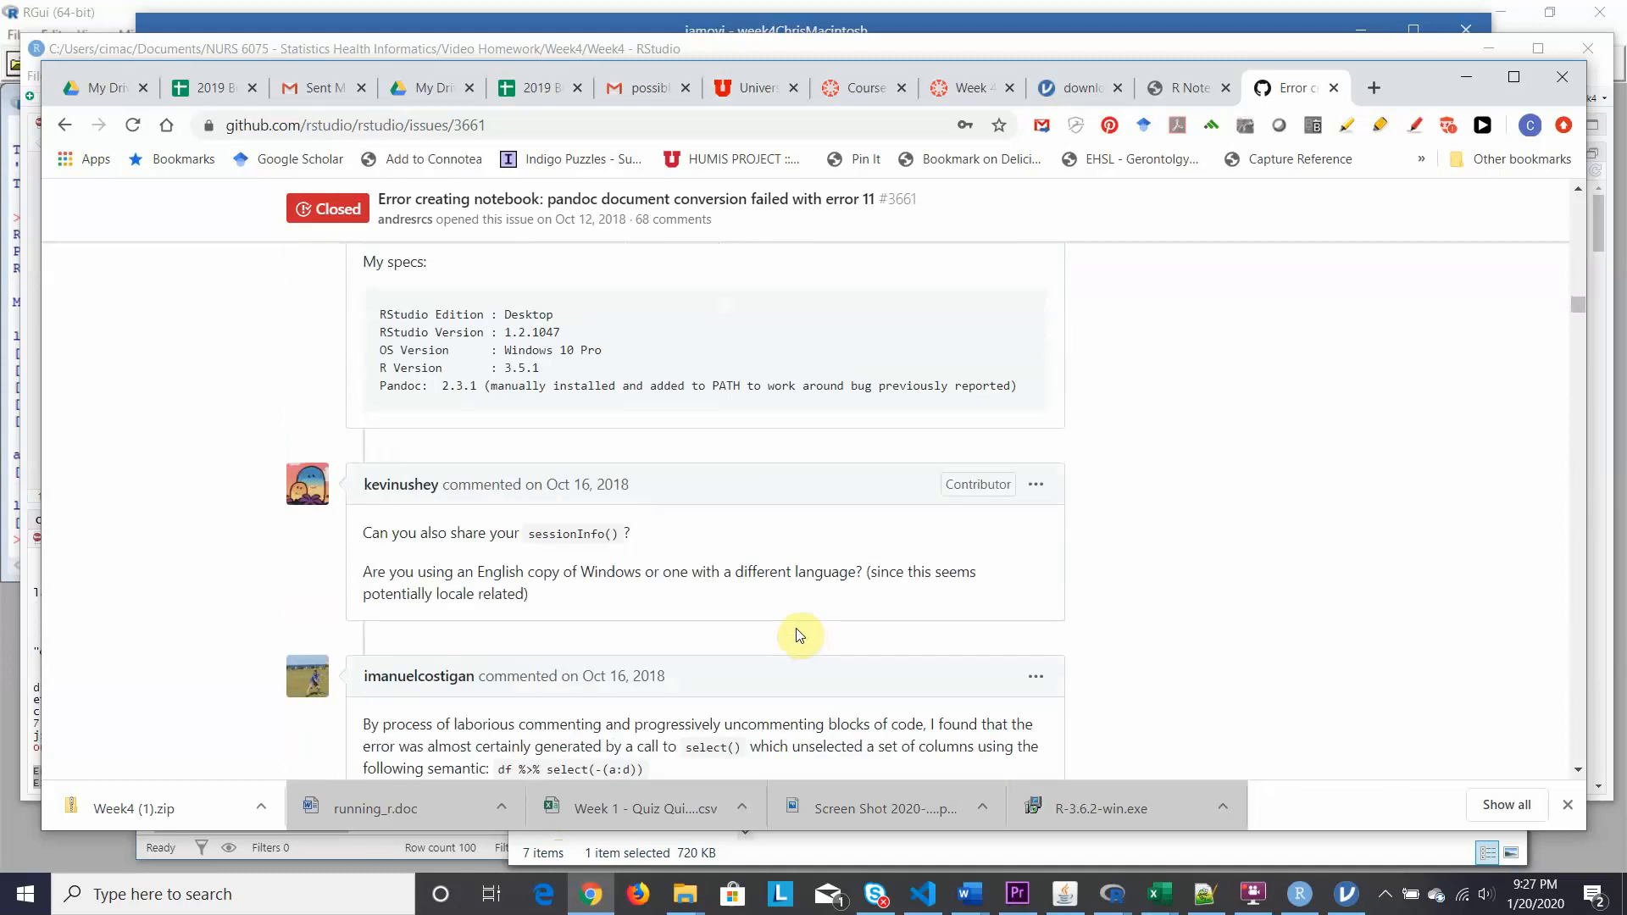
{"action": "scroll", "coordinate": [799, 636], "scroll_direction": "down", "scroll_amount": 4}
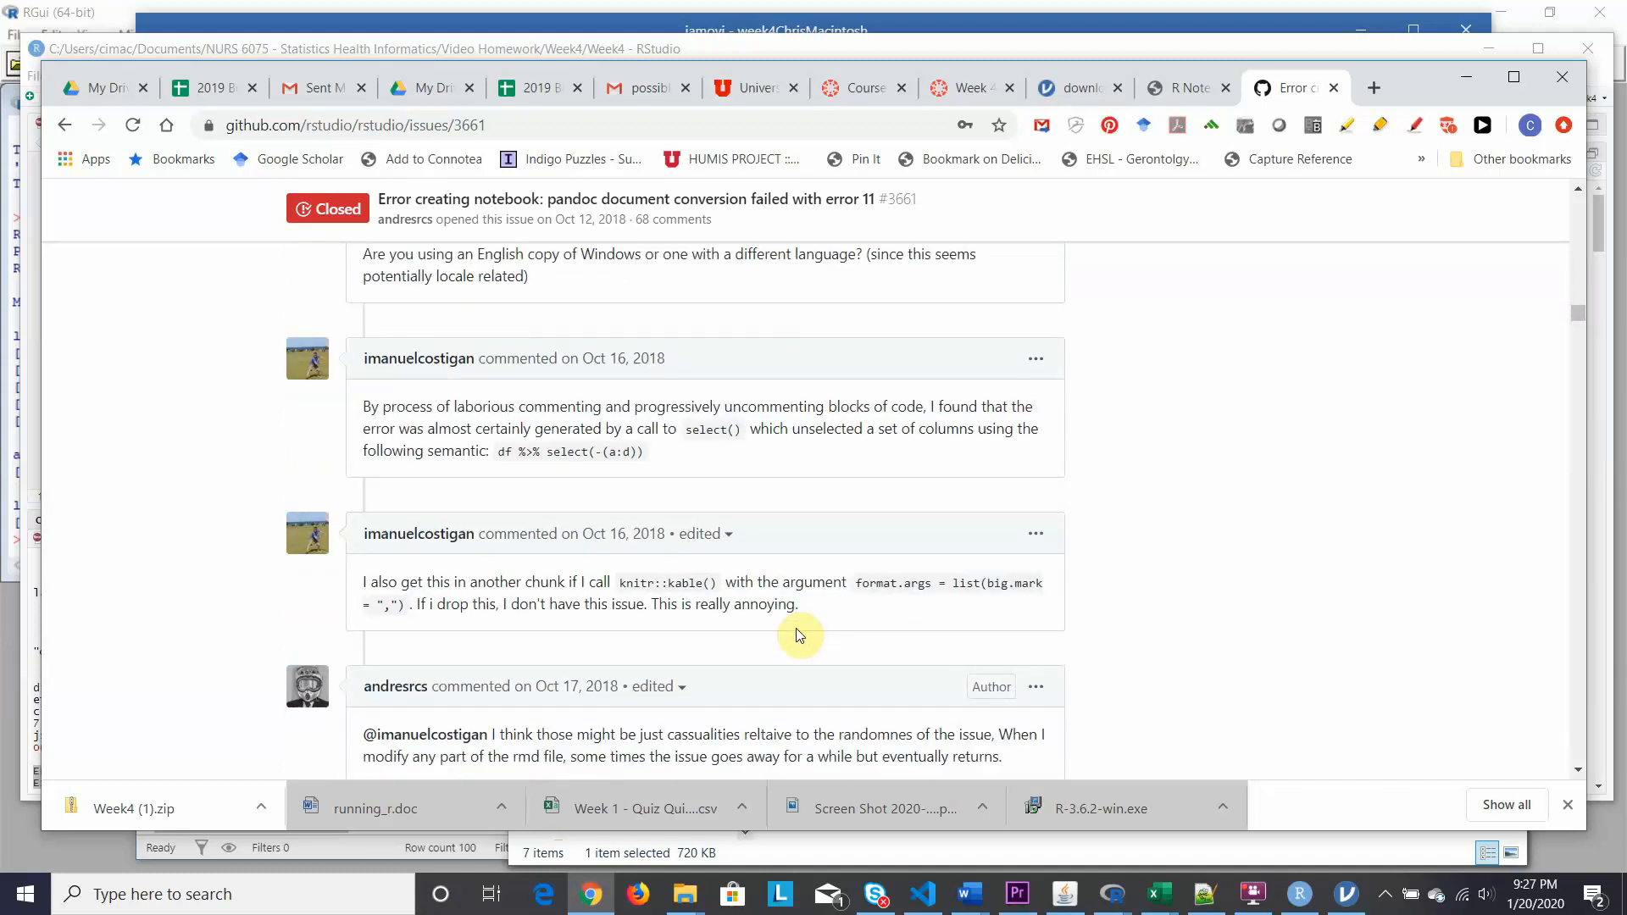
{"action": "scroll", "coordinate": [799, 635], "scroll_direction": "down", "scroll_amount": 3}
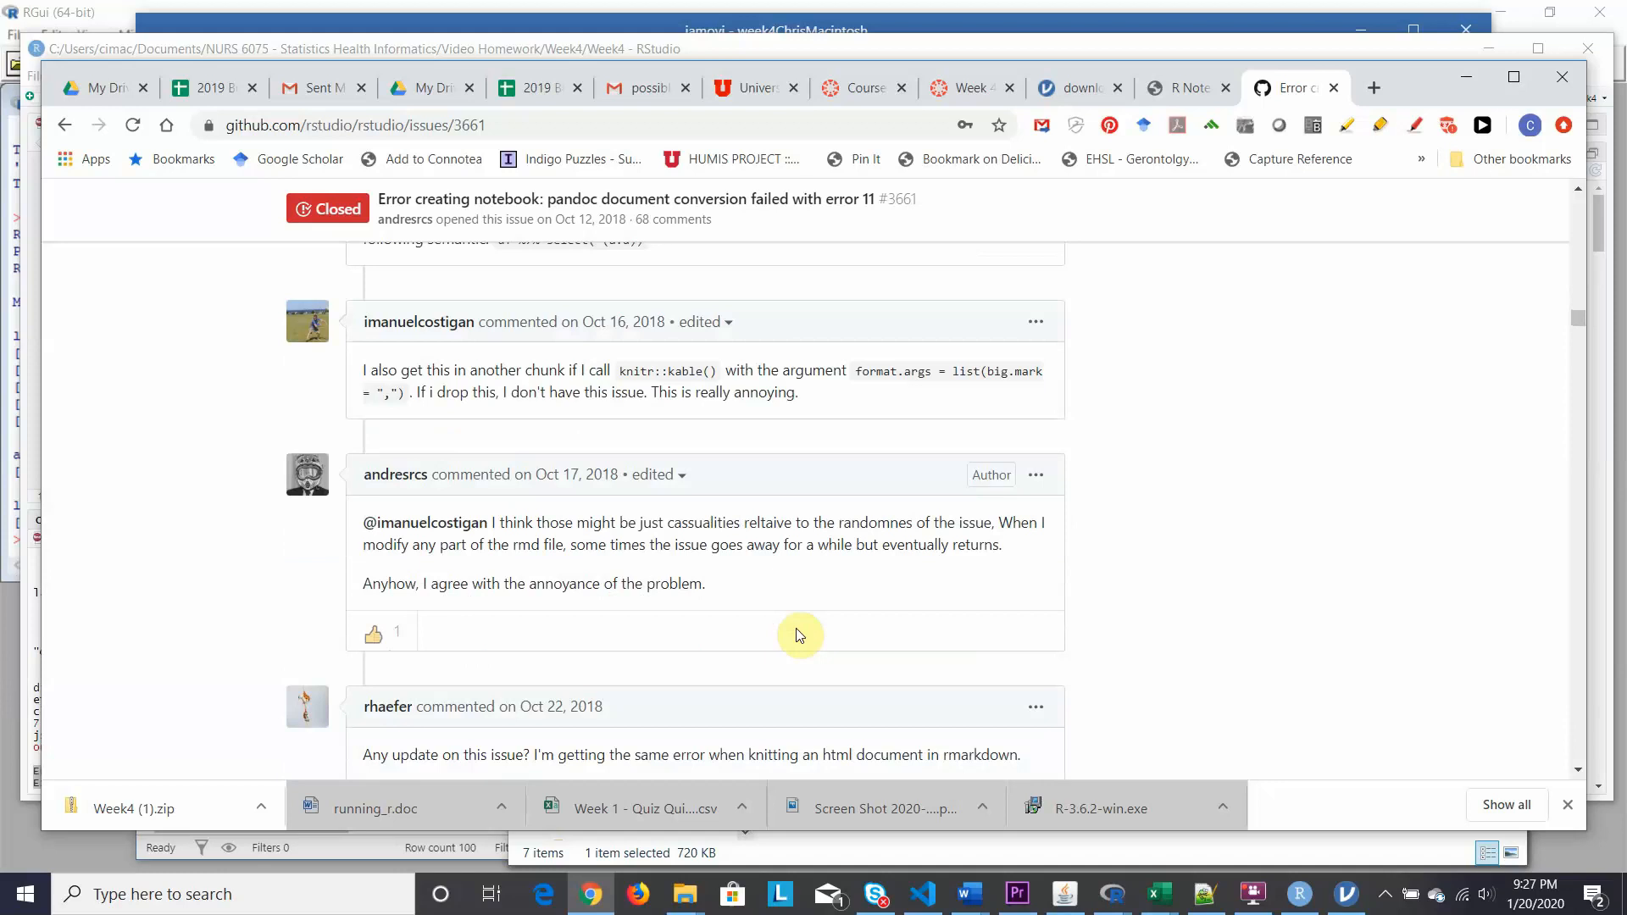
{"action": "scroll", "coordinate": [799, 636], "scroll_direction": "down", "scroll_amount": 3}
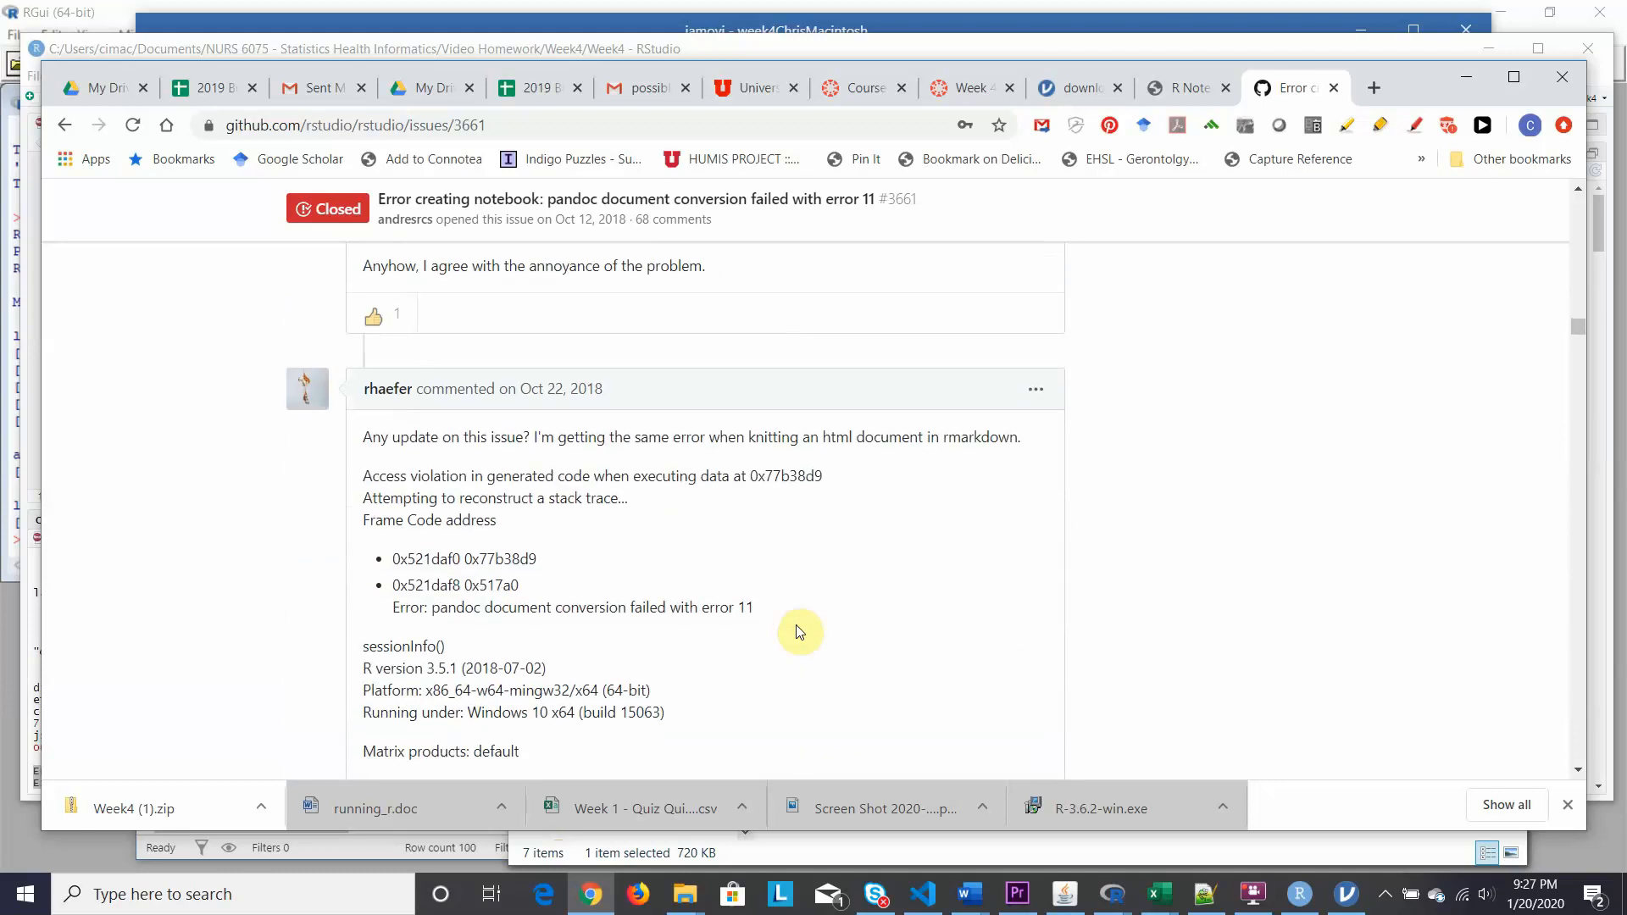
{"action": "scroll", "coordinate": [799, 631], "scroll_direction": "down", "scroll_amount": 3}
{"action": "scroll", "coordinate": [798, 629], "scroll_direction": "down", "scroll_amount": 3}
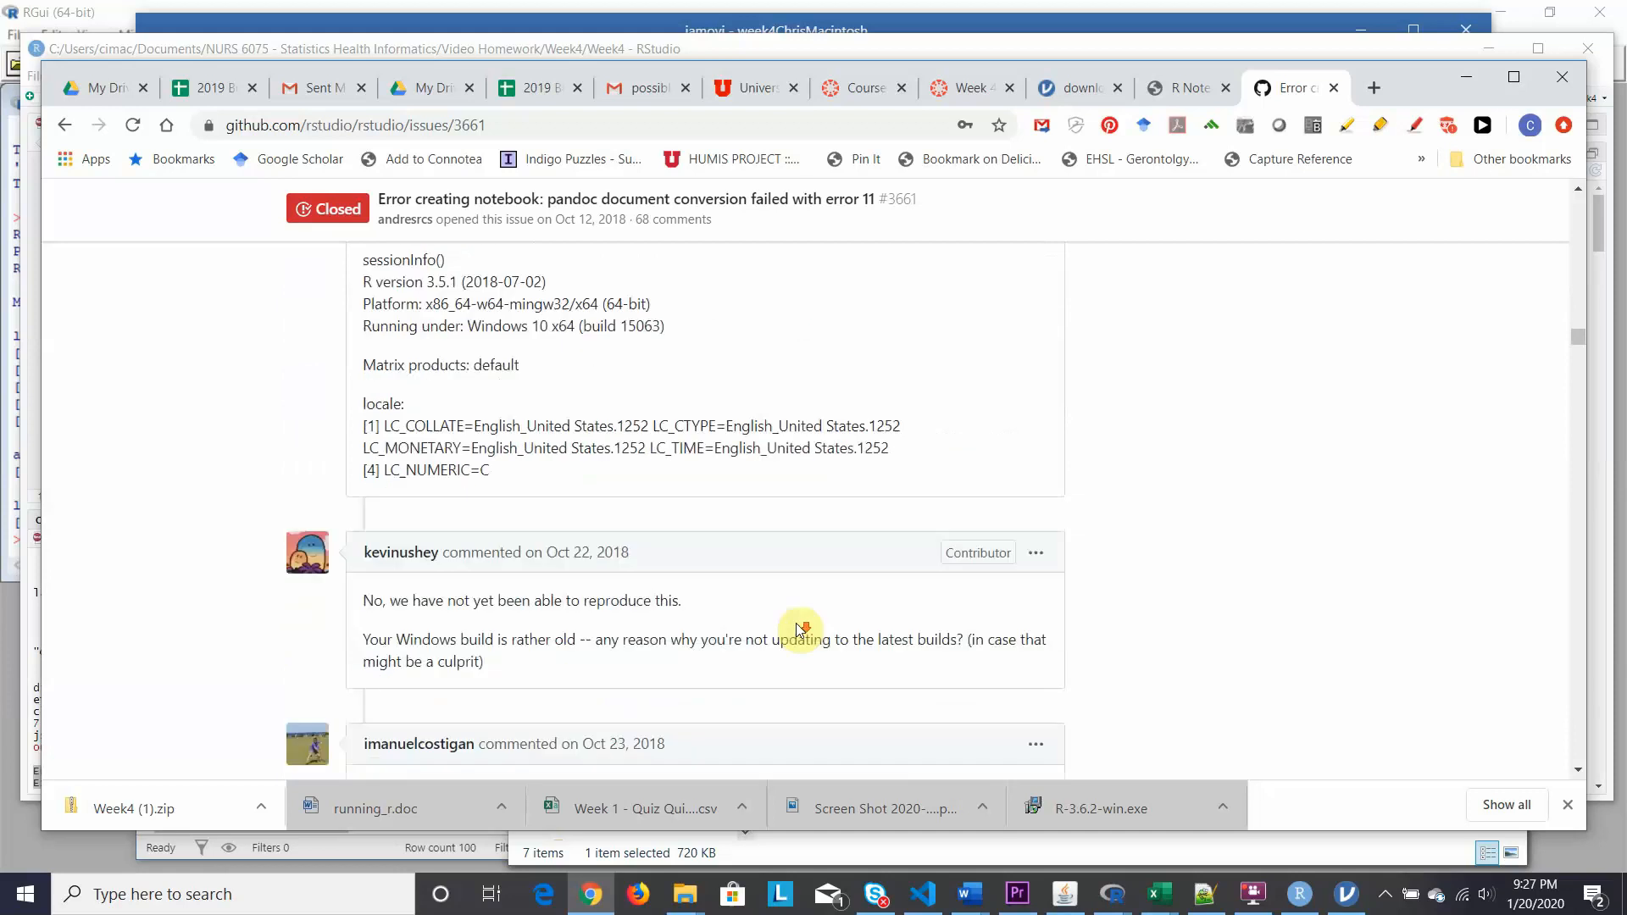
{"action": "scroll", "coordinate": [796, 624], "scroll_direction": "down", "scroll_amount": 3}
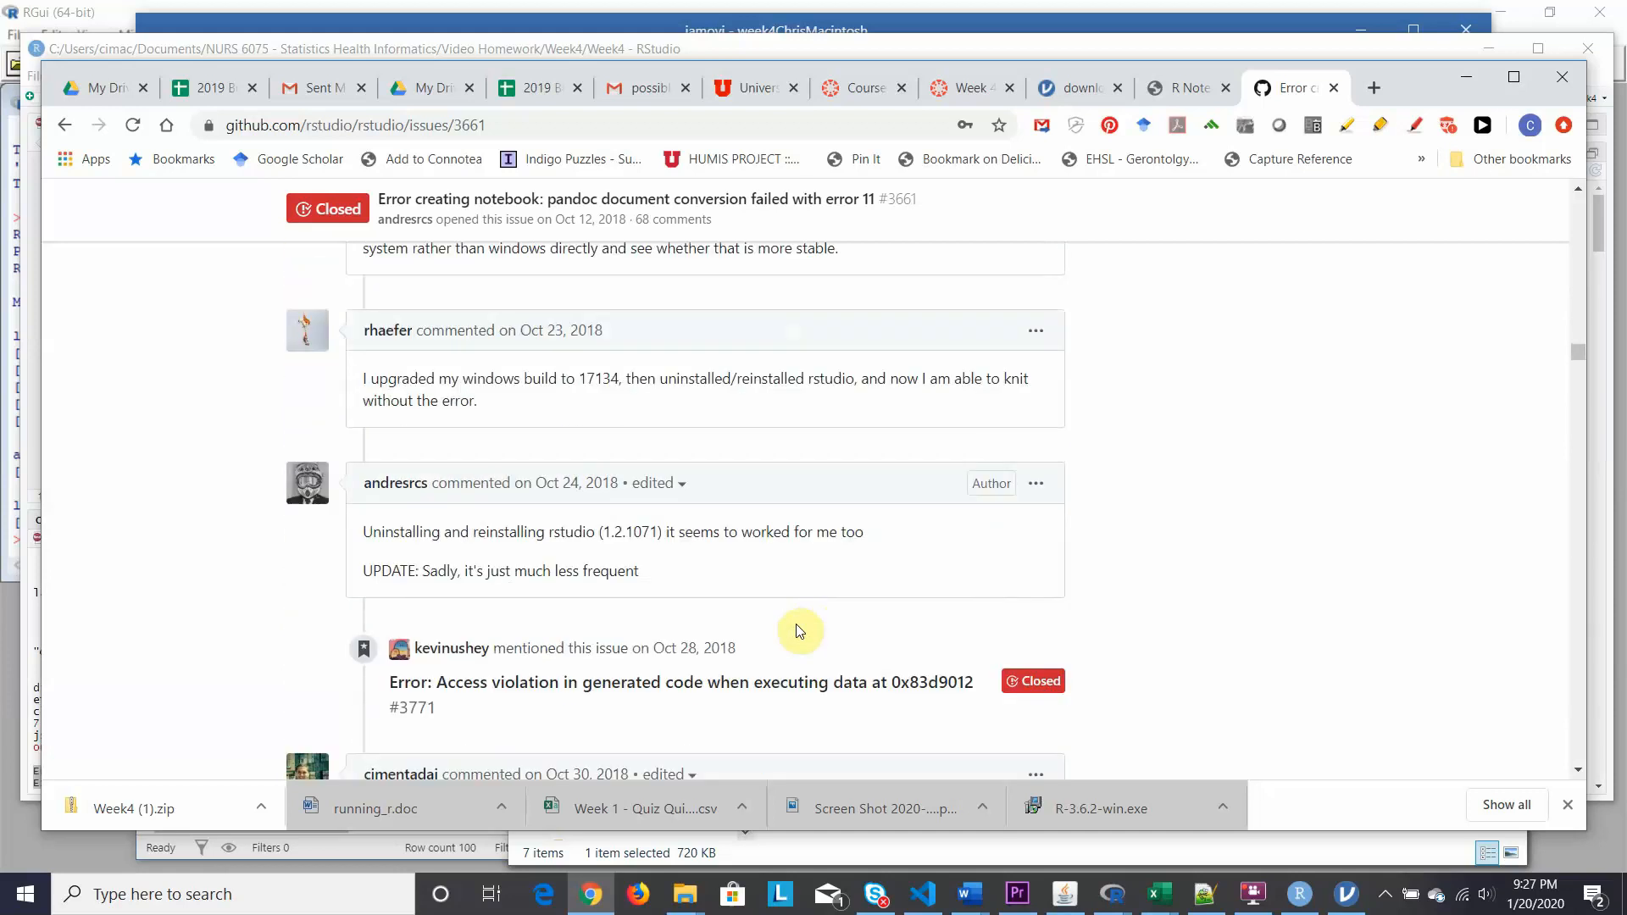
{"action": "scroll", "coordinate": [799, 631], "scroll_direction": "down", "scroll_amount": 4}
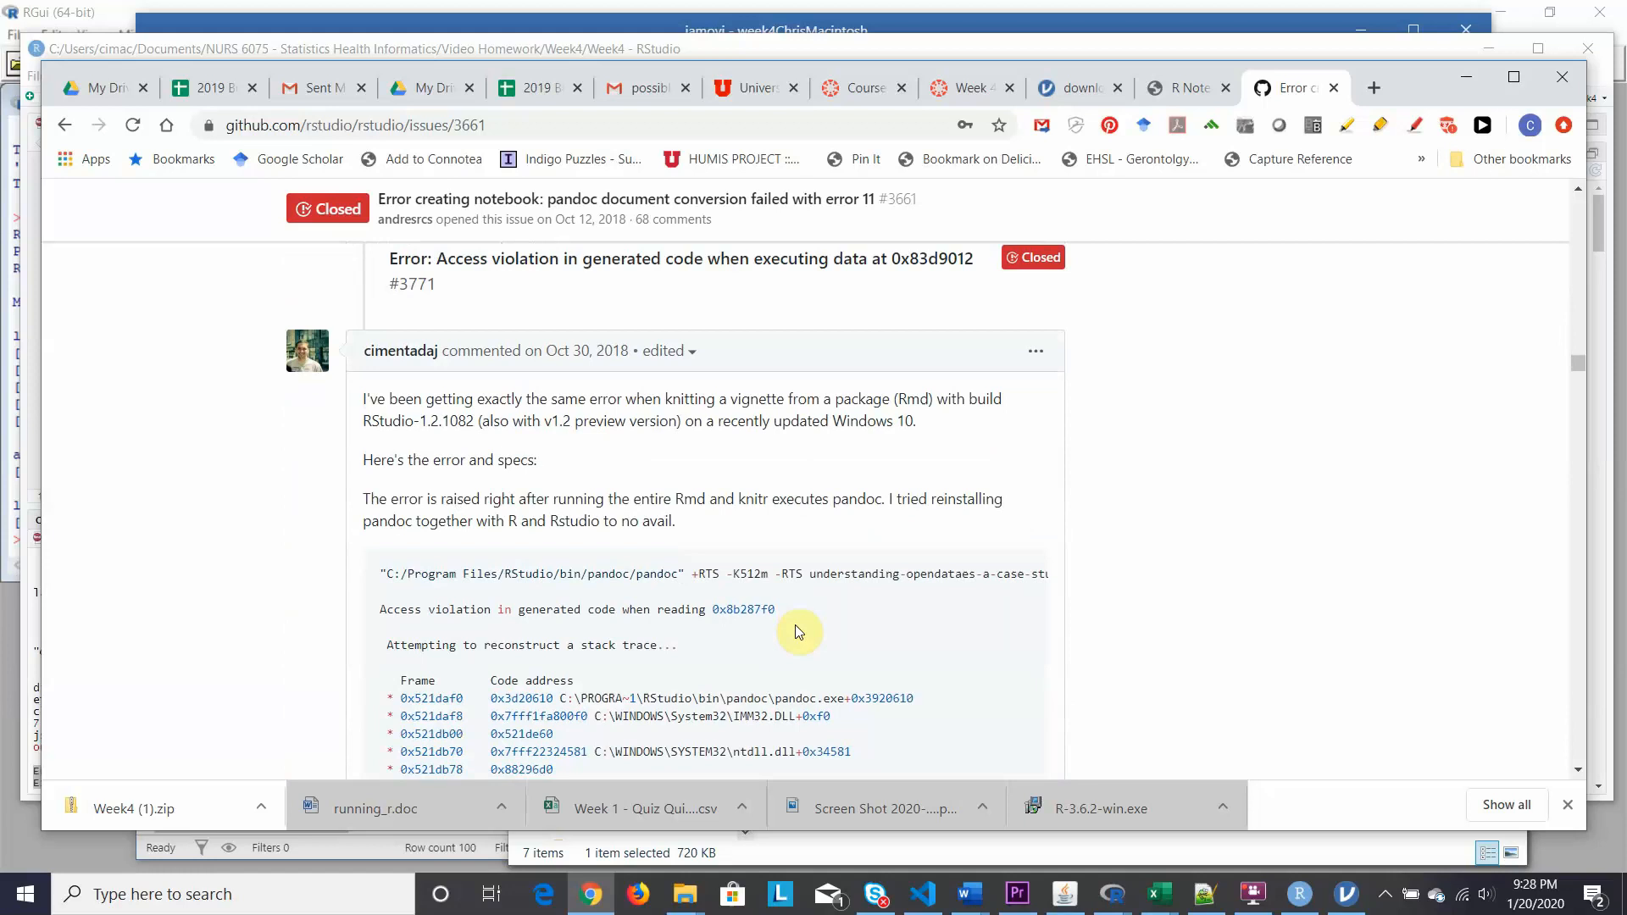
{"action": "scroll", "coordinate": [795, 624], "scroll_direction": "down", "scroll_amount": 4}
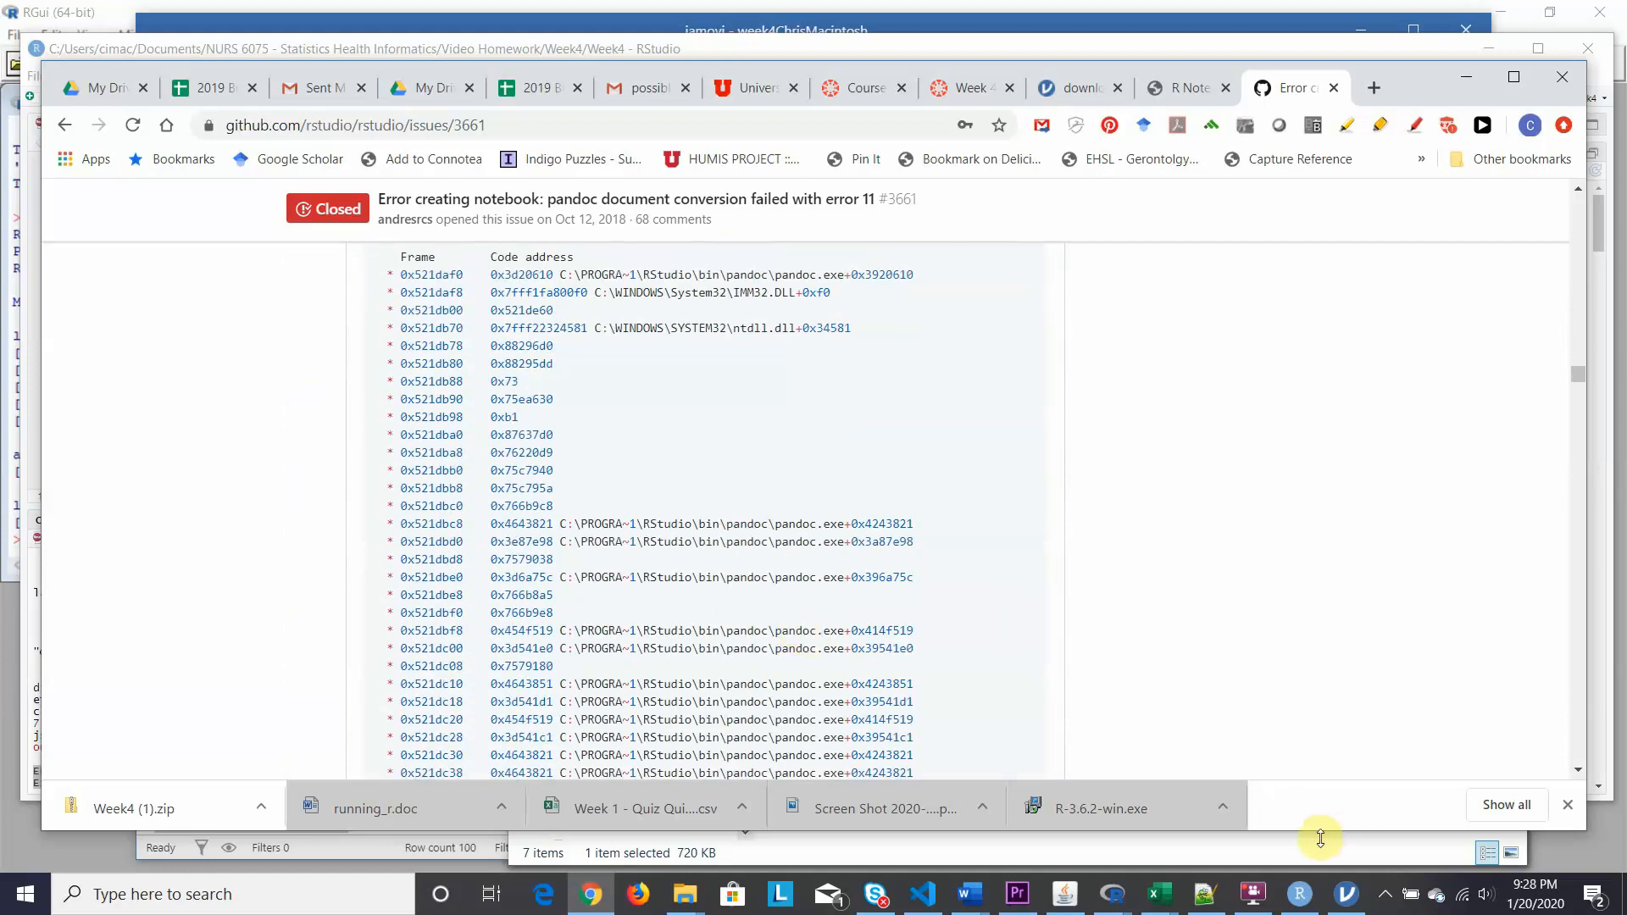
Re-knit Week4.Rmd in RStudio, supplying week3.rds as the data file.
{"action": "left_click", "coordinate": [1305, 900]}
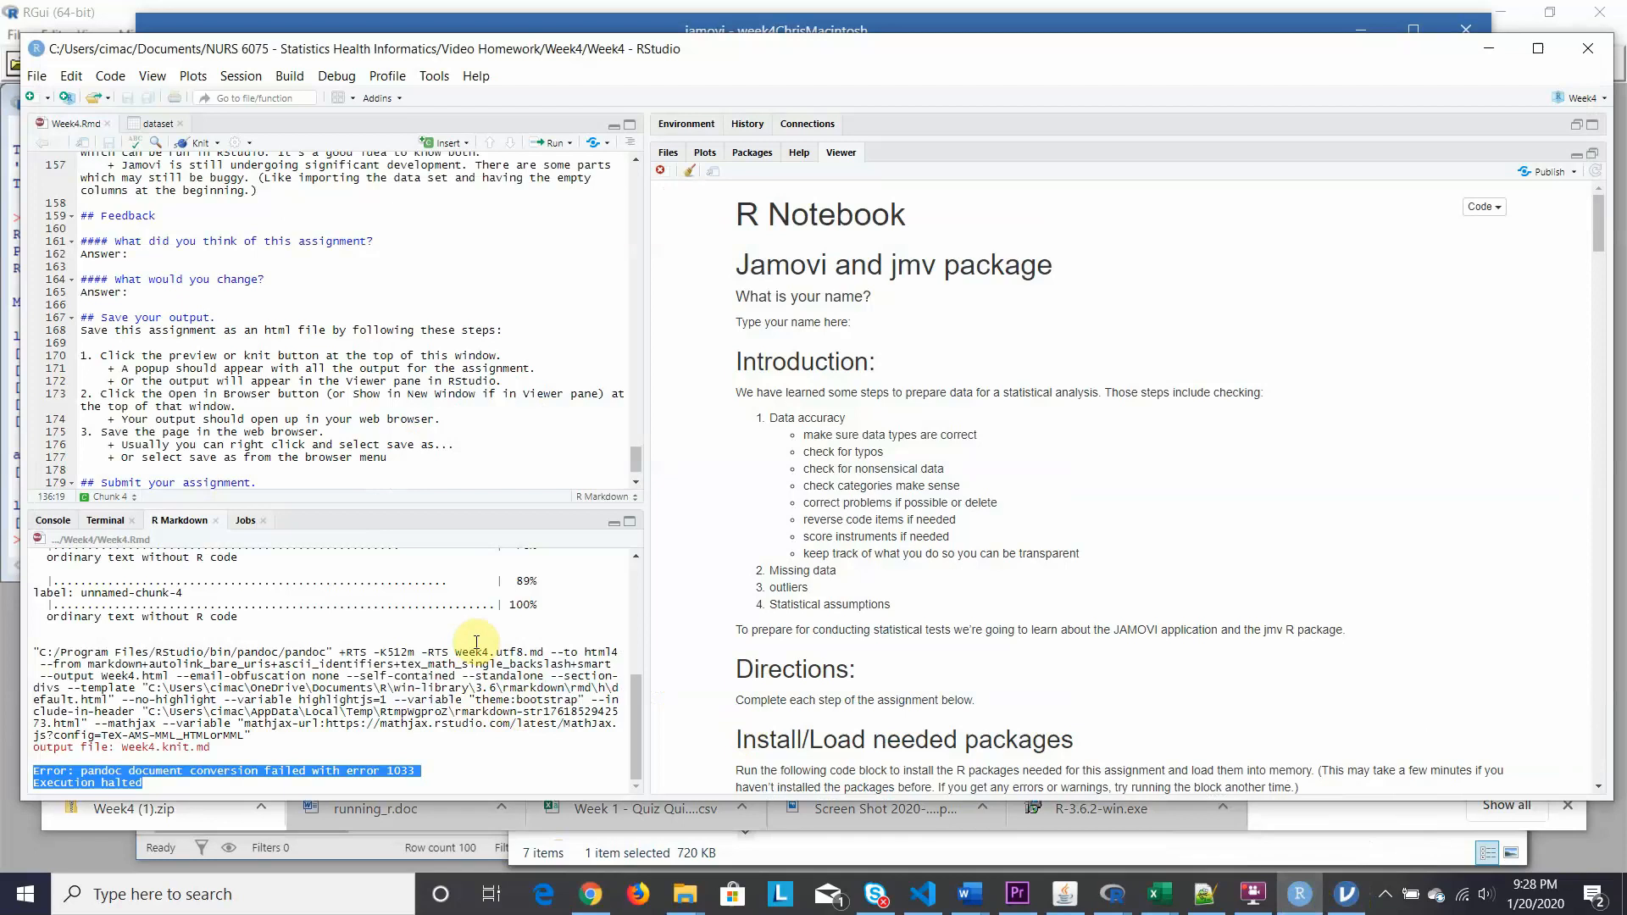
{"action": "left_click", "coordinate": [202, 146]}
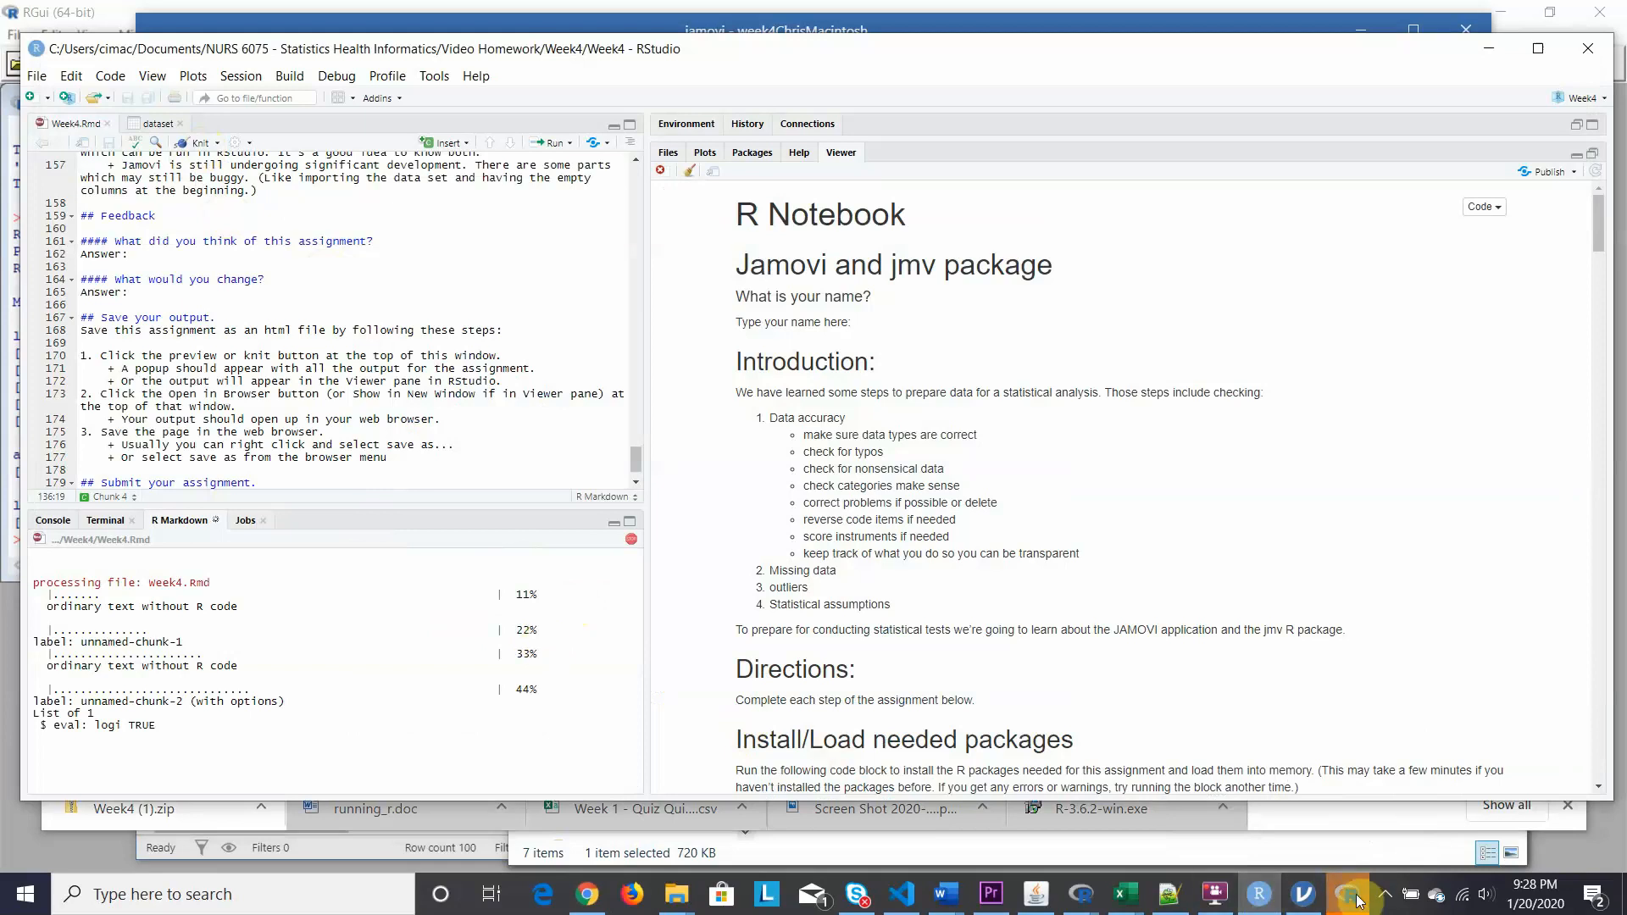
{"action": "mouse_move", "coordinate": [1356, 894]}
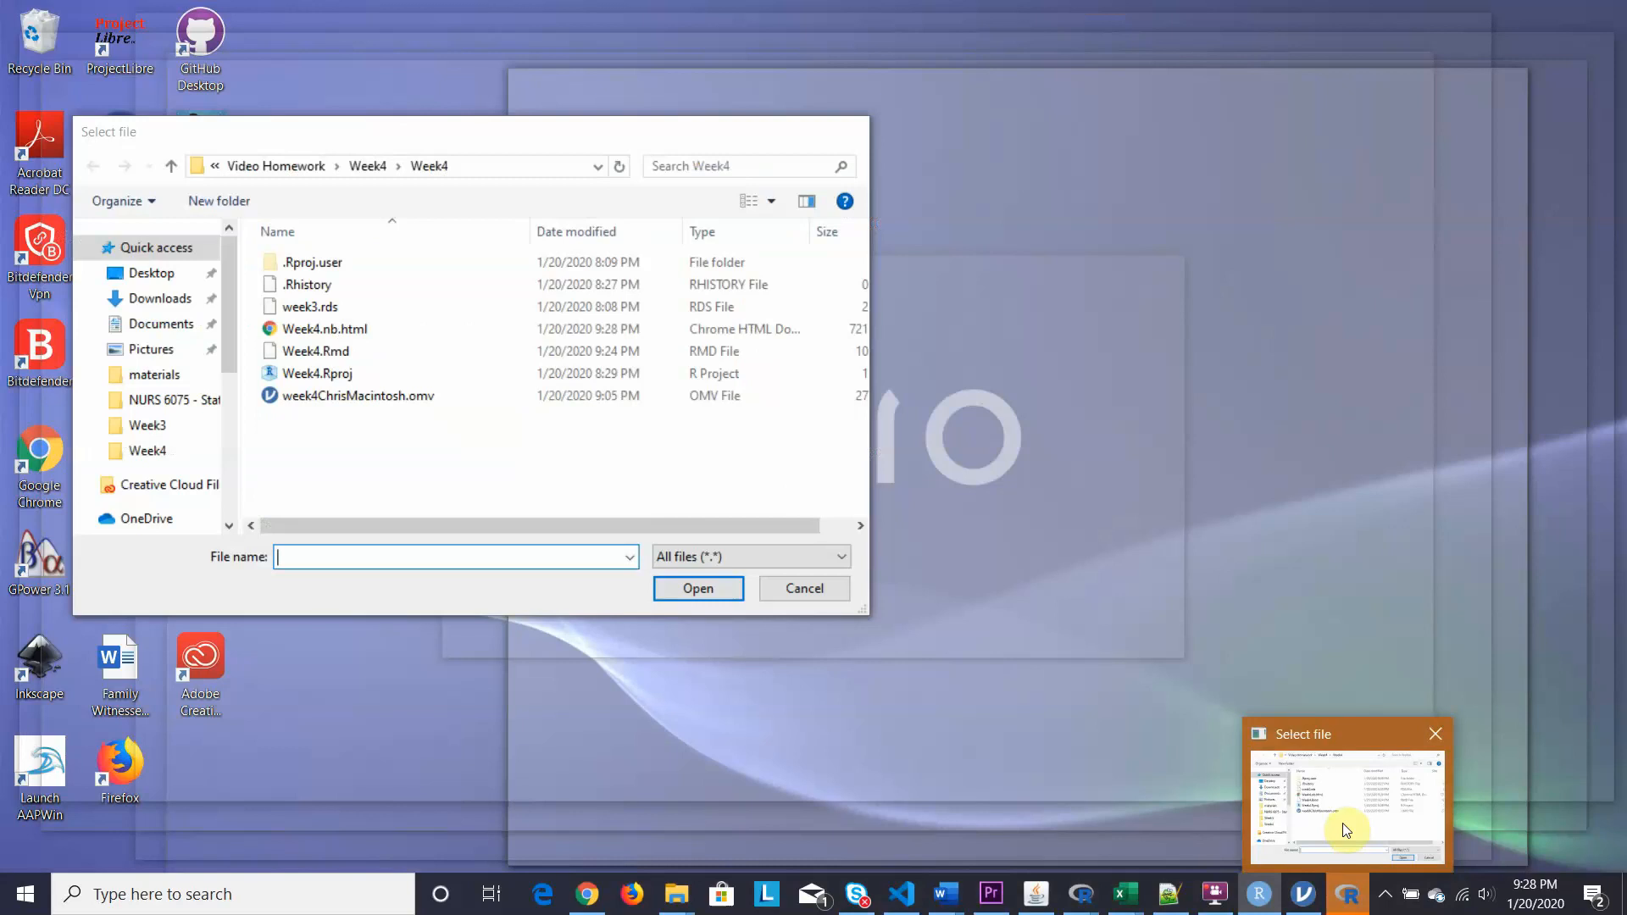
{"action": "left_click", "coordinate": [1347, 830]}
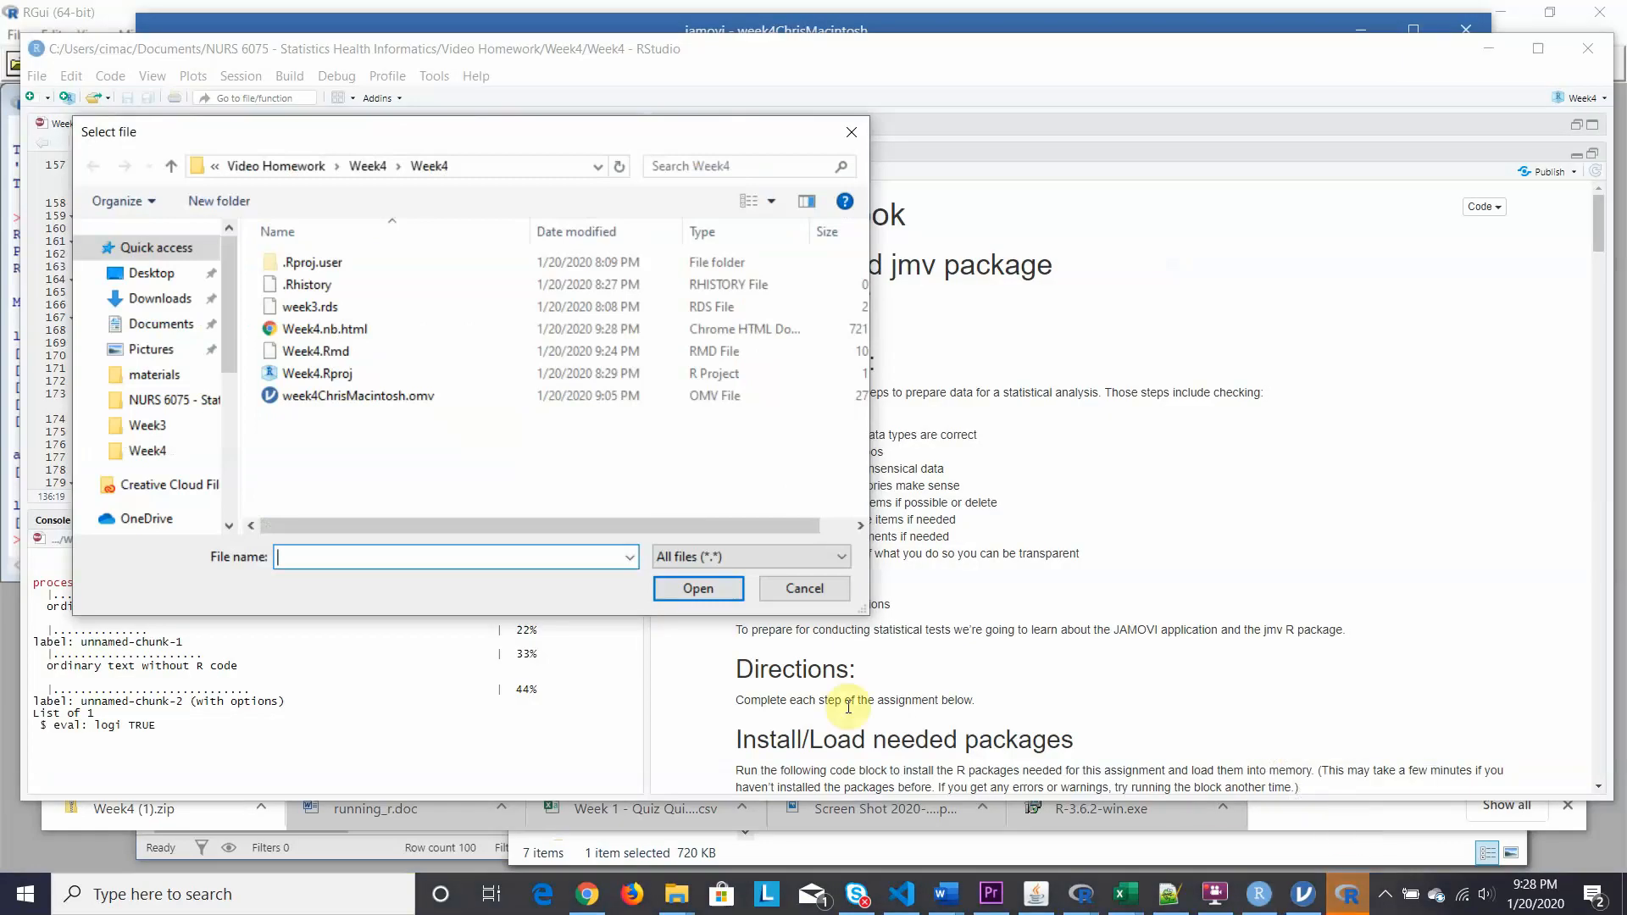
{"action": "left_click", "coordinate": [313, 312]}
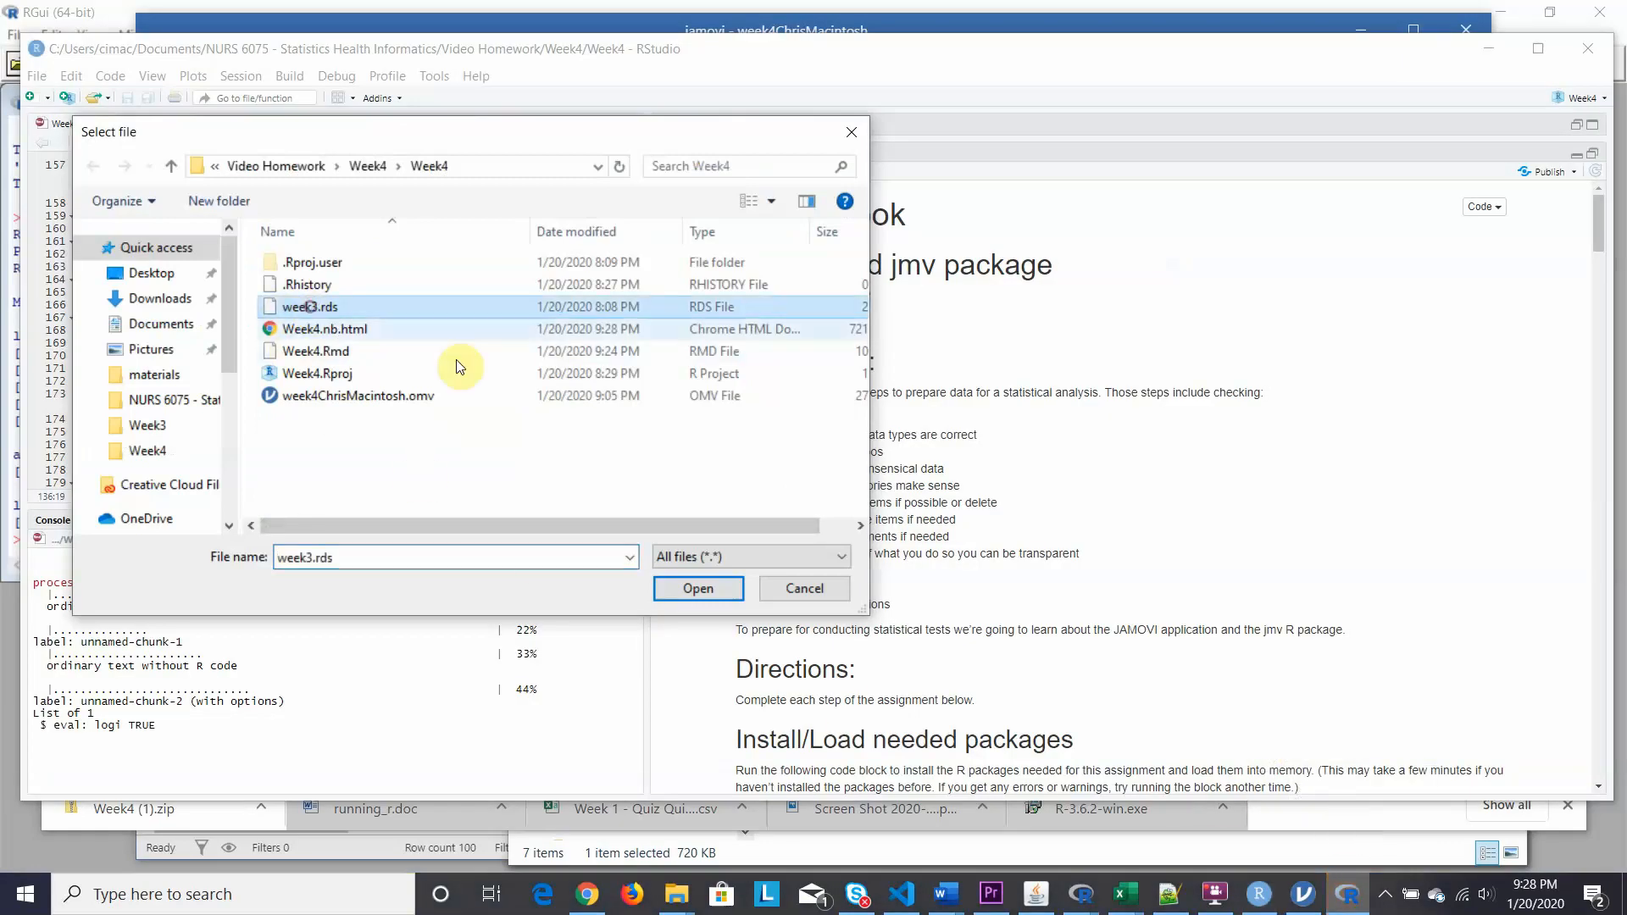
{"action": "left_click", "coordinate": [687, 589]}
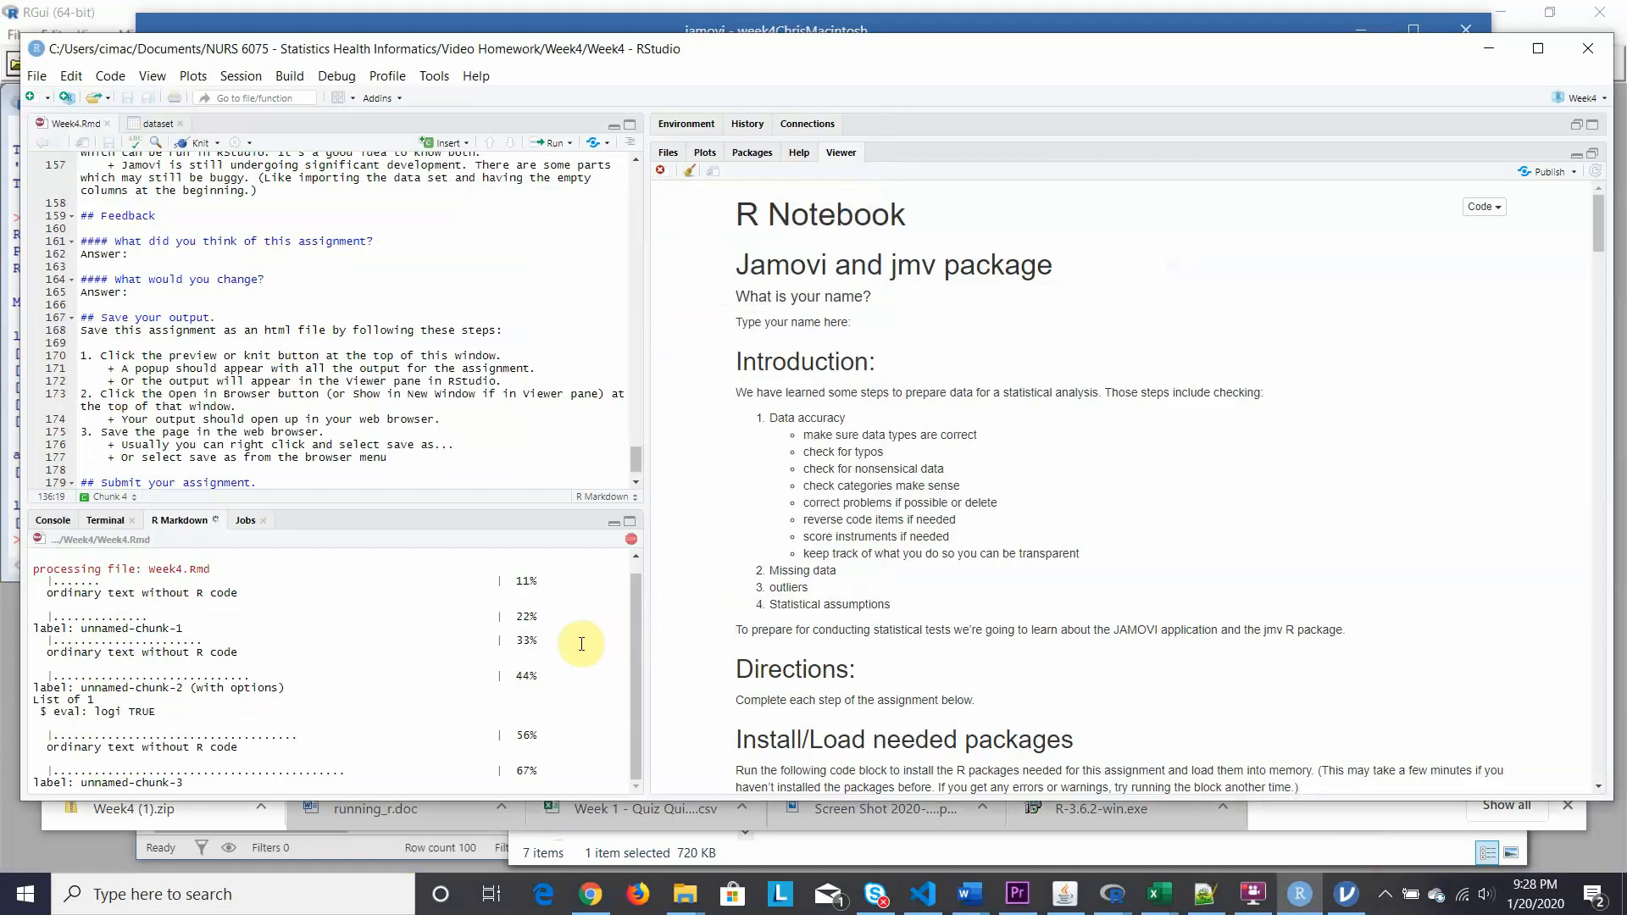
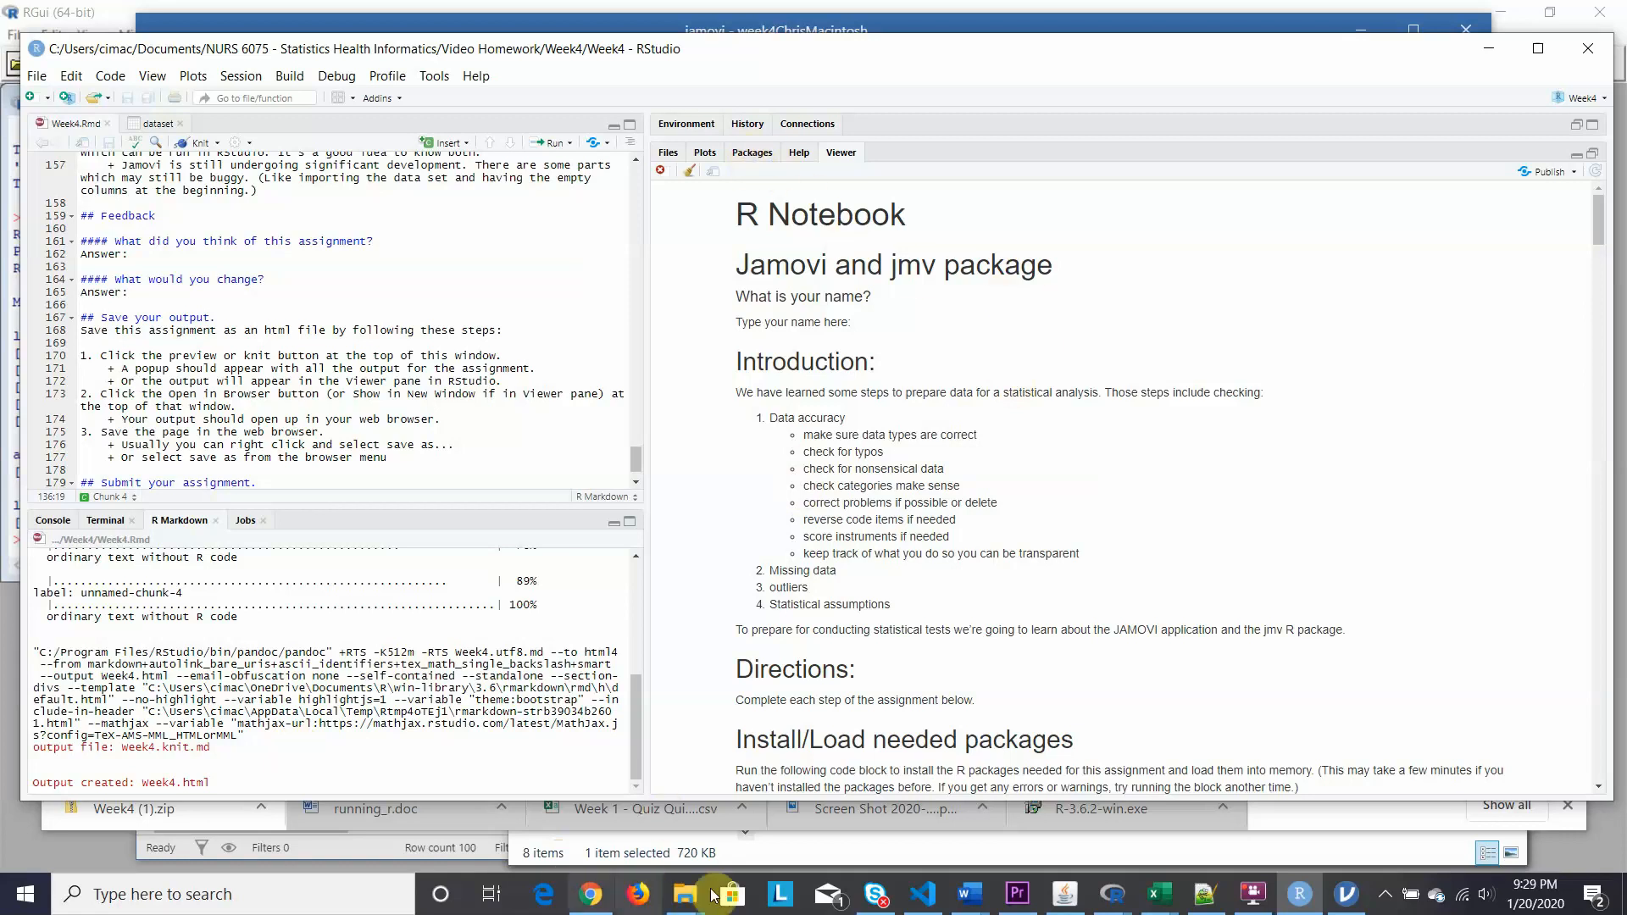
Open the knitted Week4.html from the Week4 folder in File Explorer so it renders in Chrome.
{"action": "mouse_move", "coordinate": [688, 896]}
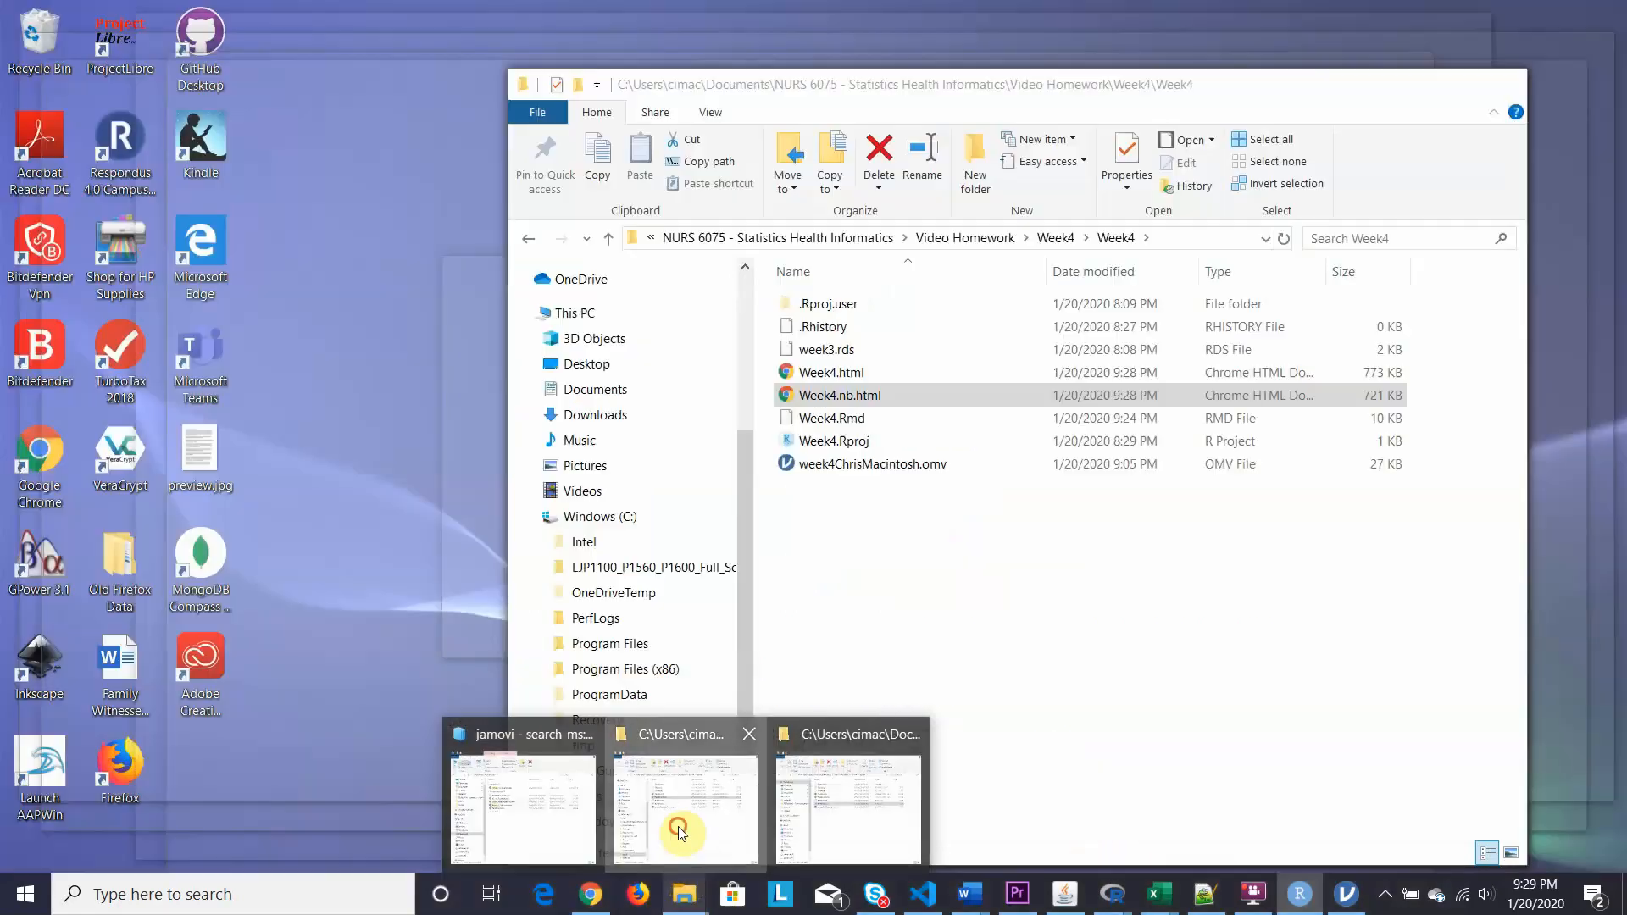
{"action": "left_click", "coordinate": [685, 810]}
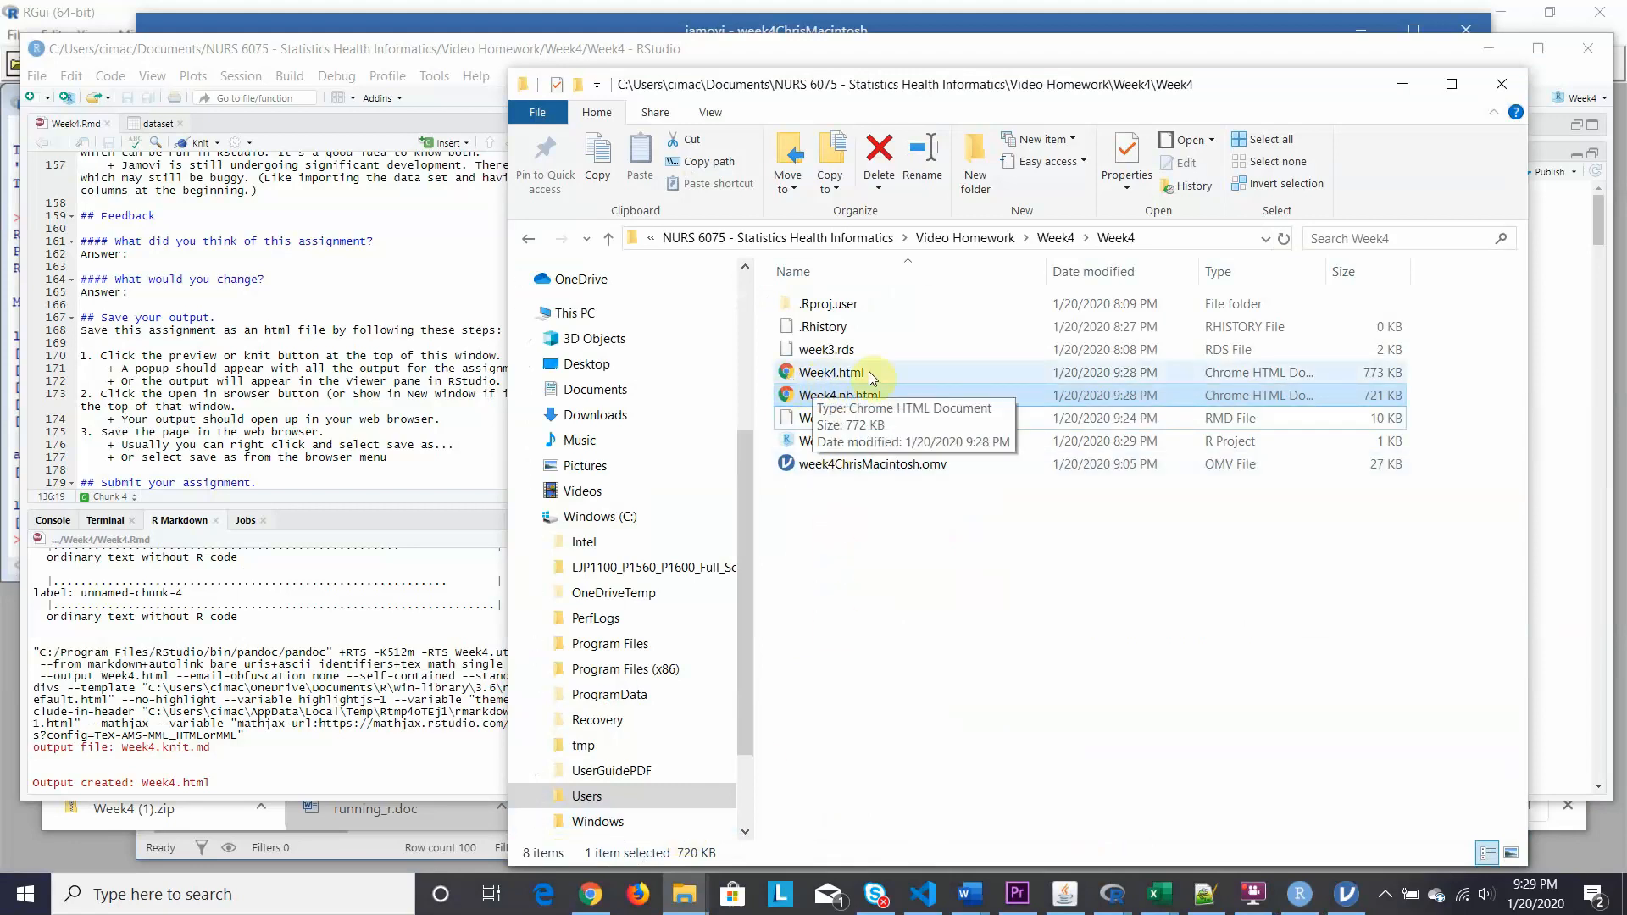
{"action": "double_click", "coordinate": [785, 378]}
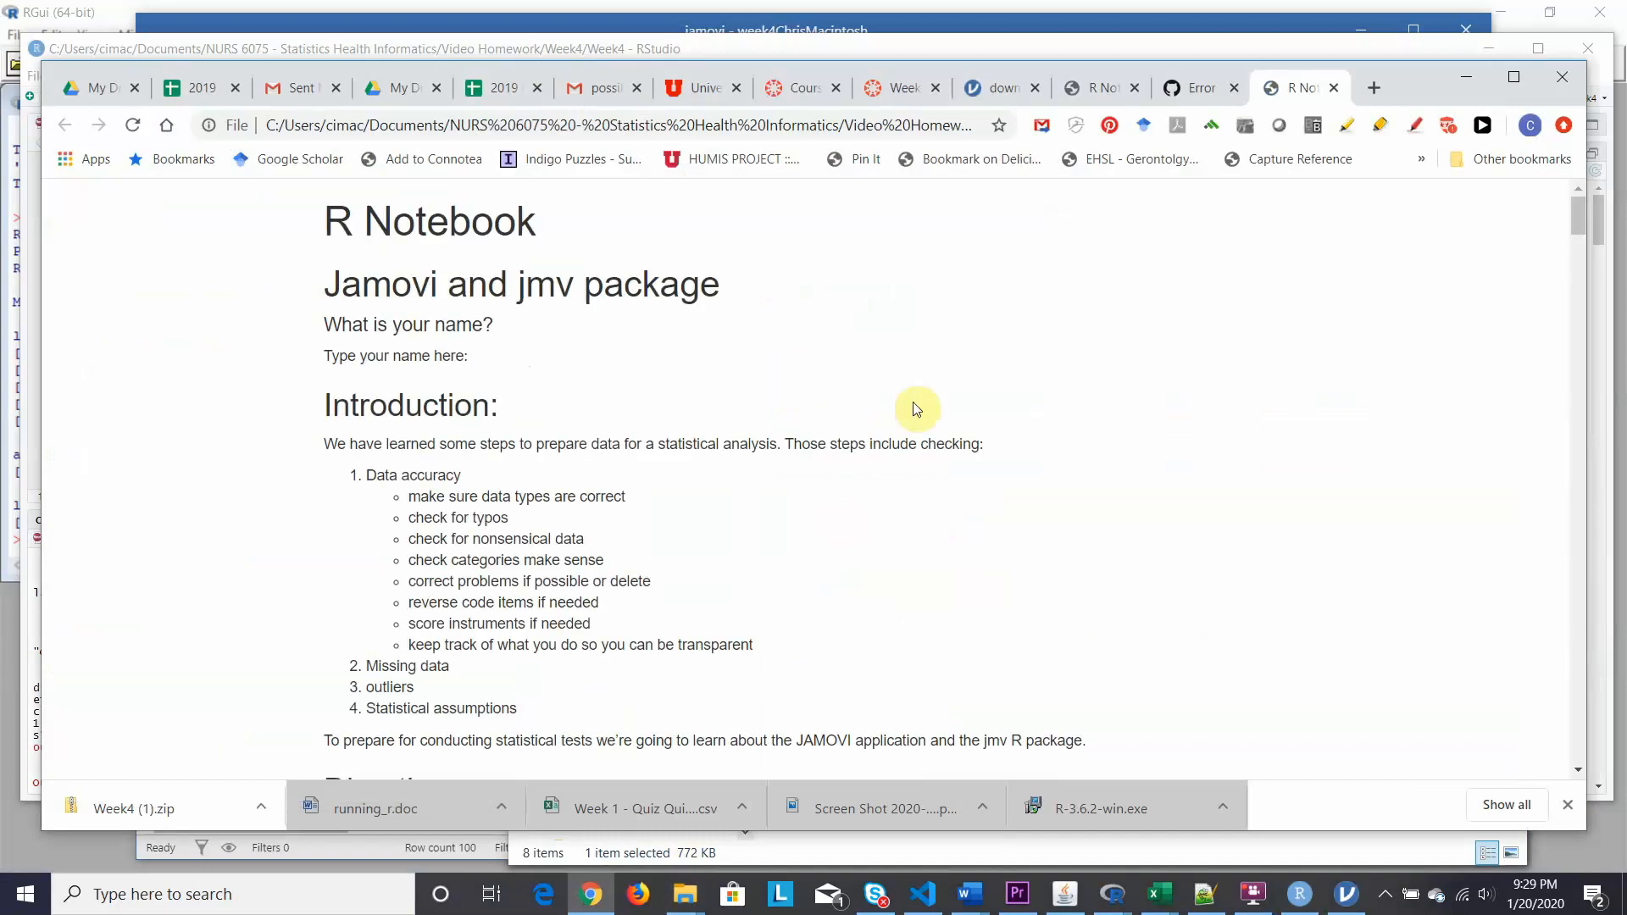
{"action": "scroll", "coordinate": [927, 561], "scroll_direction": "down", "scroll_amount": 10}
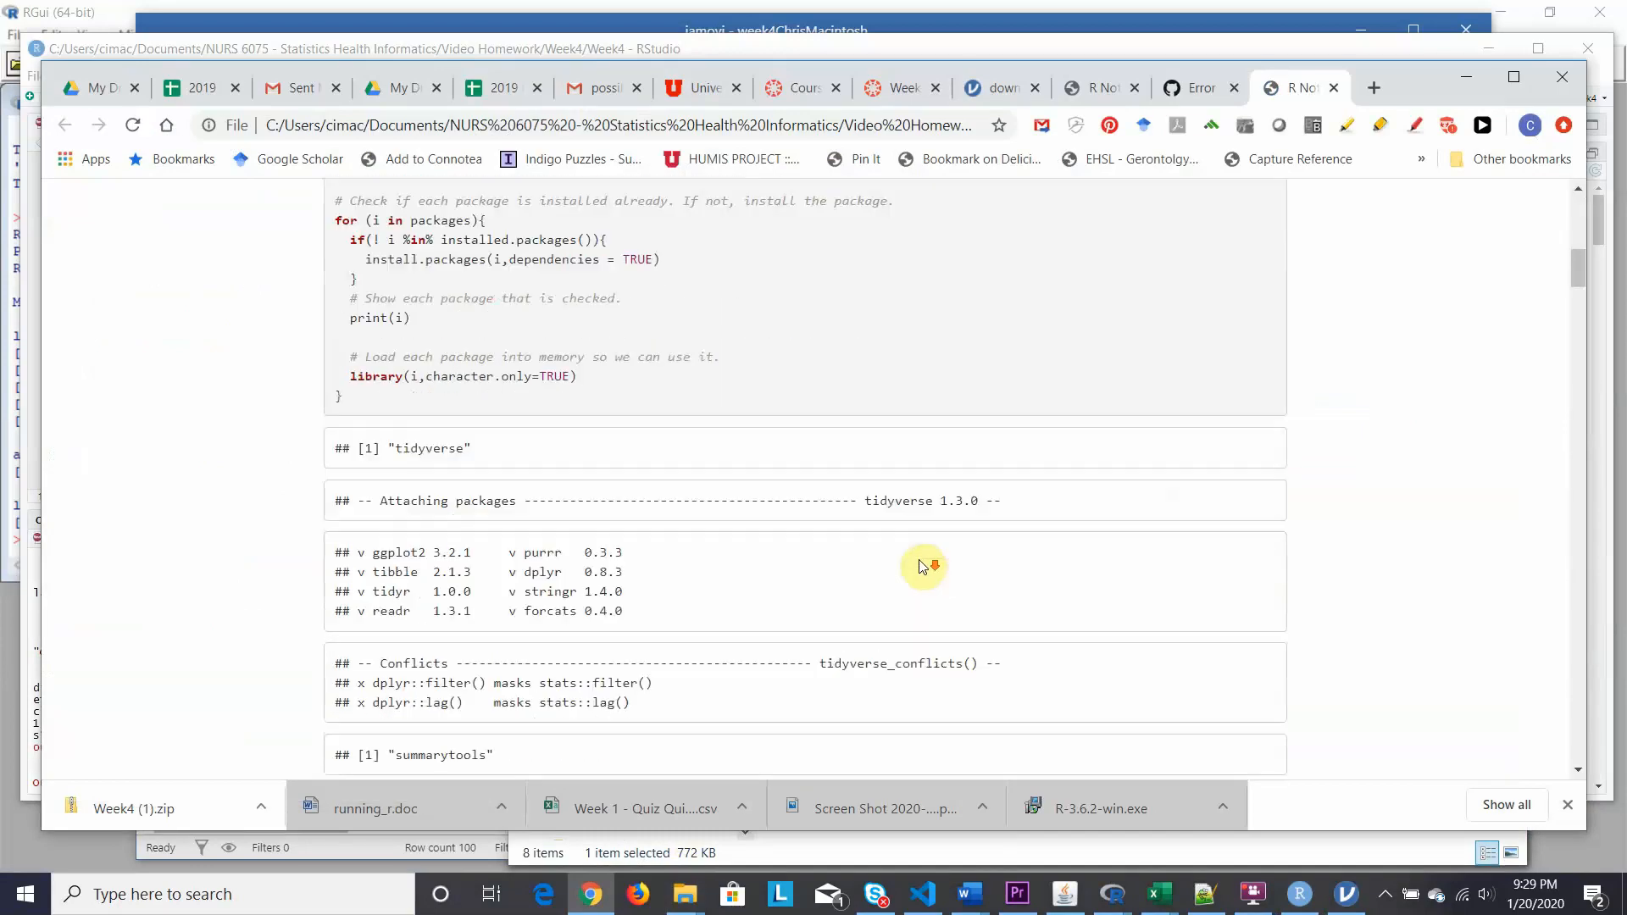
{"action": "scroll", "coordinate": [924, 565], "scroll_direction": "down", "scroll_amount": 4}
{"action": "scroll", "coordinate": [911, 561], "scroll_direction": "down", "scroll_amount": 10}
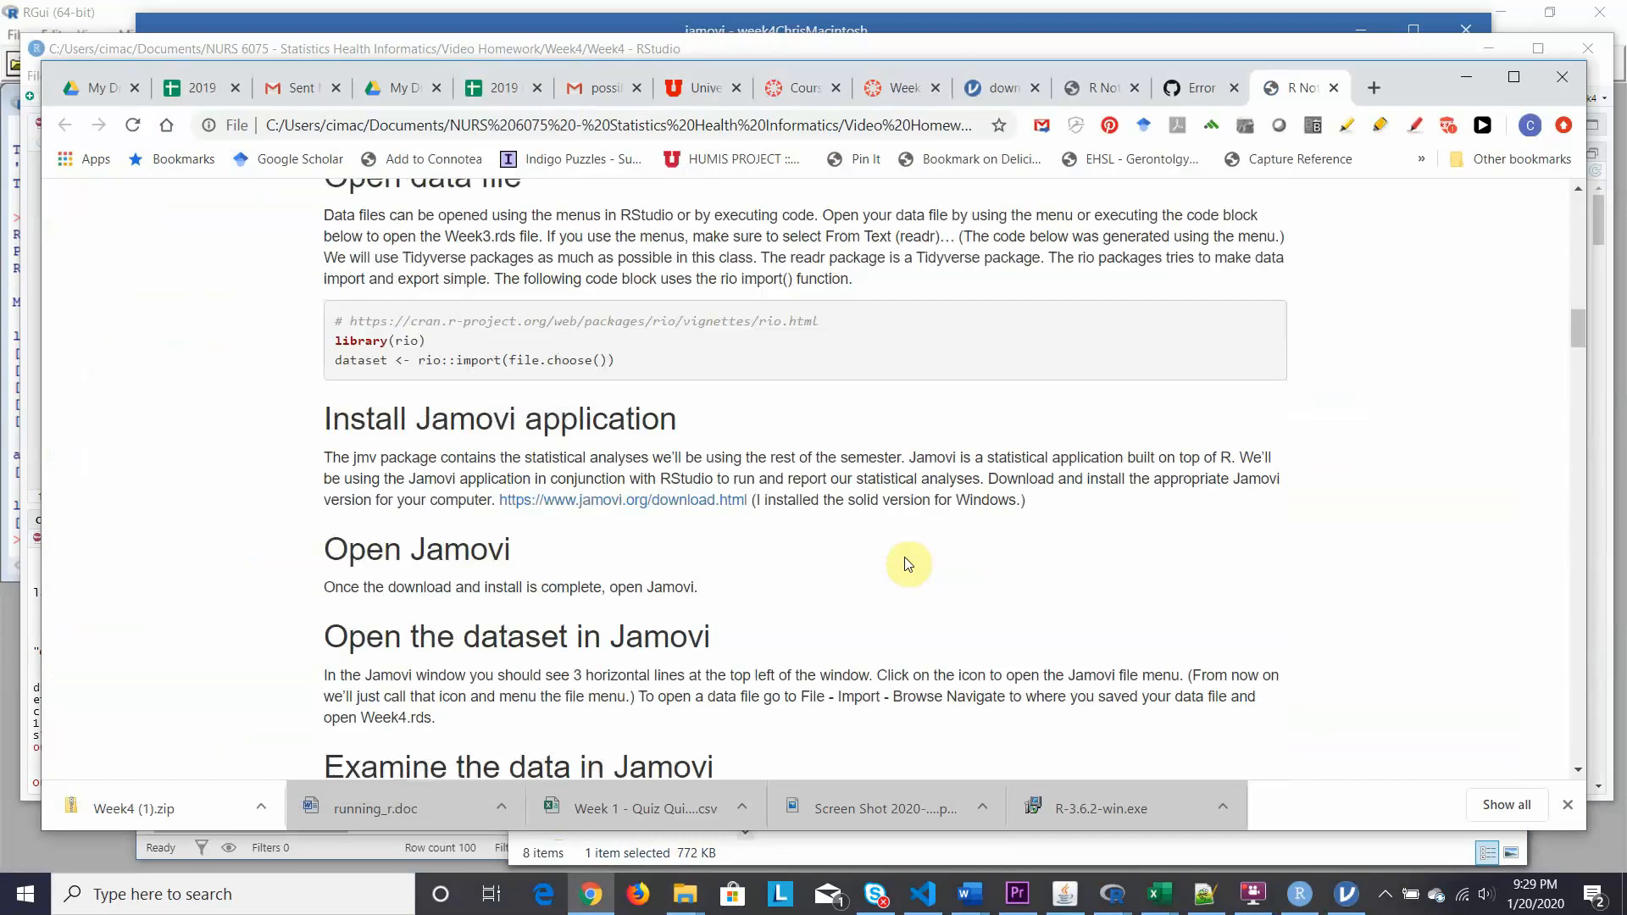
{"action": "scroll", "coordinate": [908, 561], "scroll_direction": "down", "scroll_amount": 2}
{"action": "scroll", "coordinate": [911, 561], "scroll_direction": "down", "scroll_amount": 18}
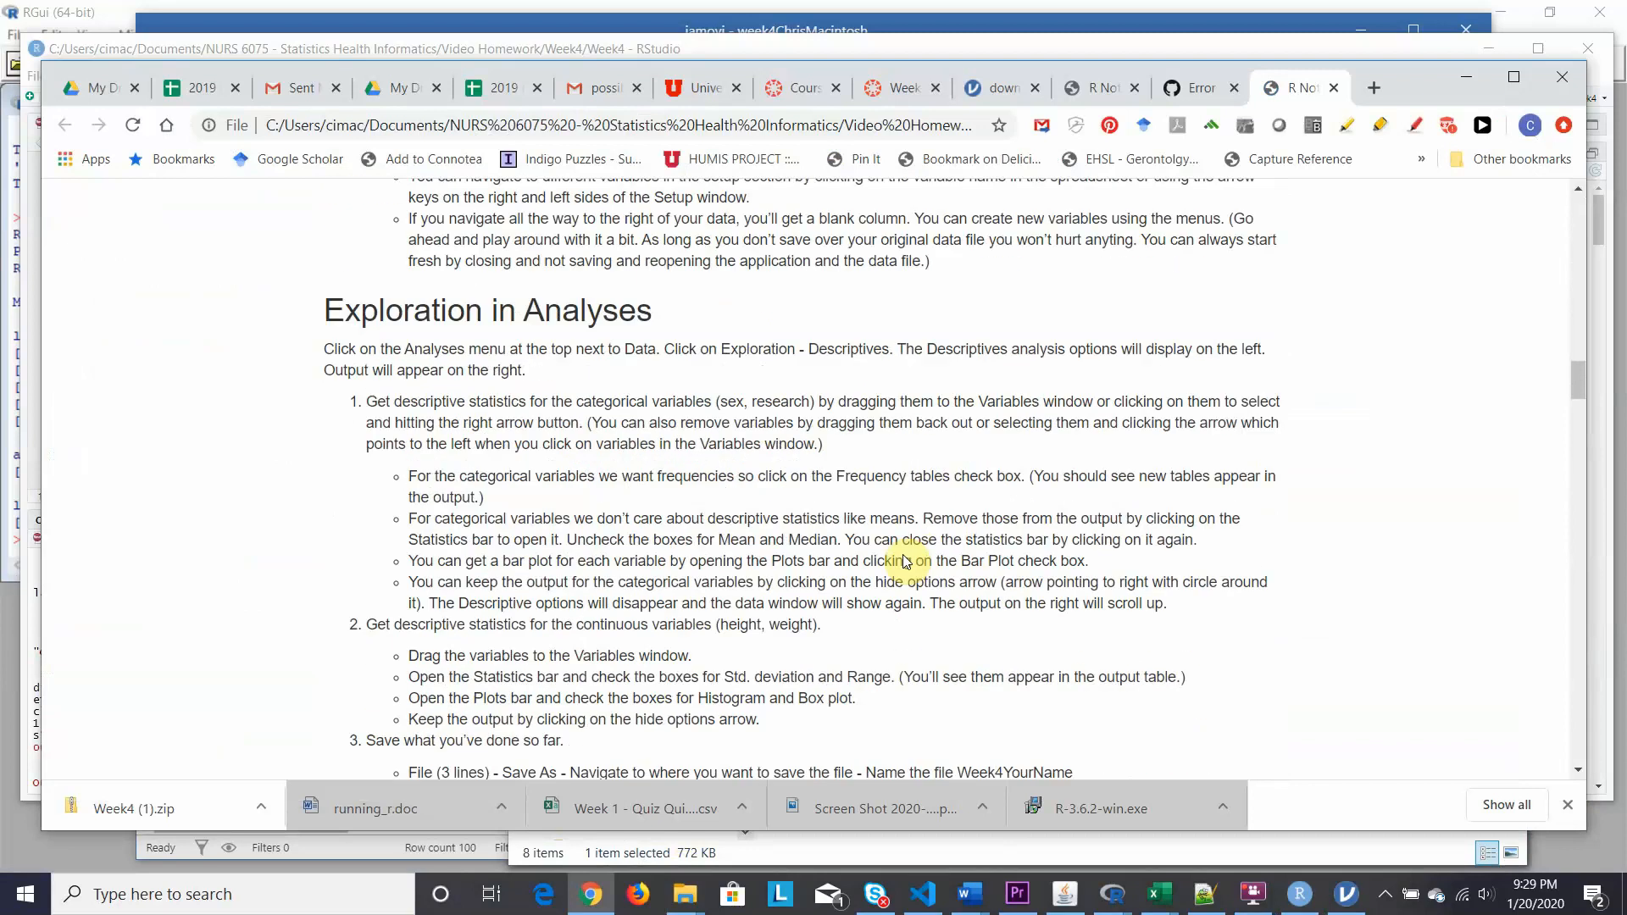
{"action": "scroll", "coordinate": [906, 559], "scroll_direction": "down", "scroll_amount": 2}
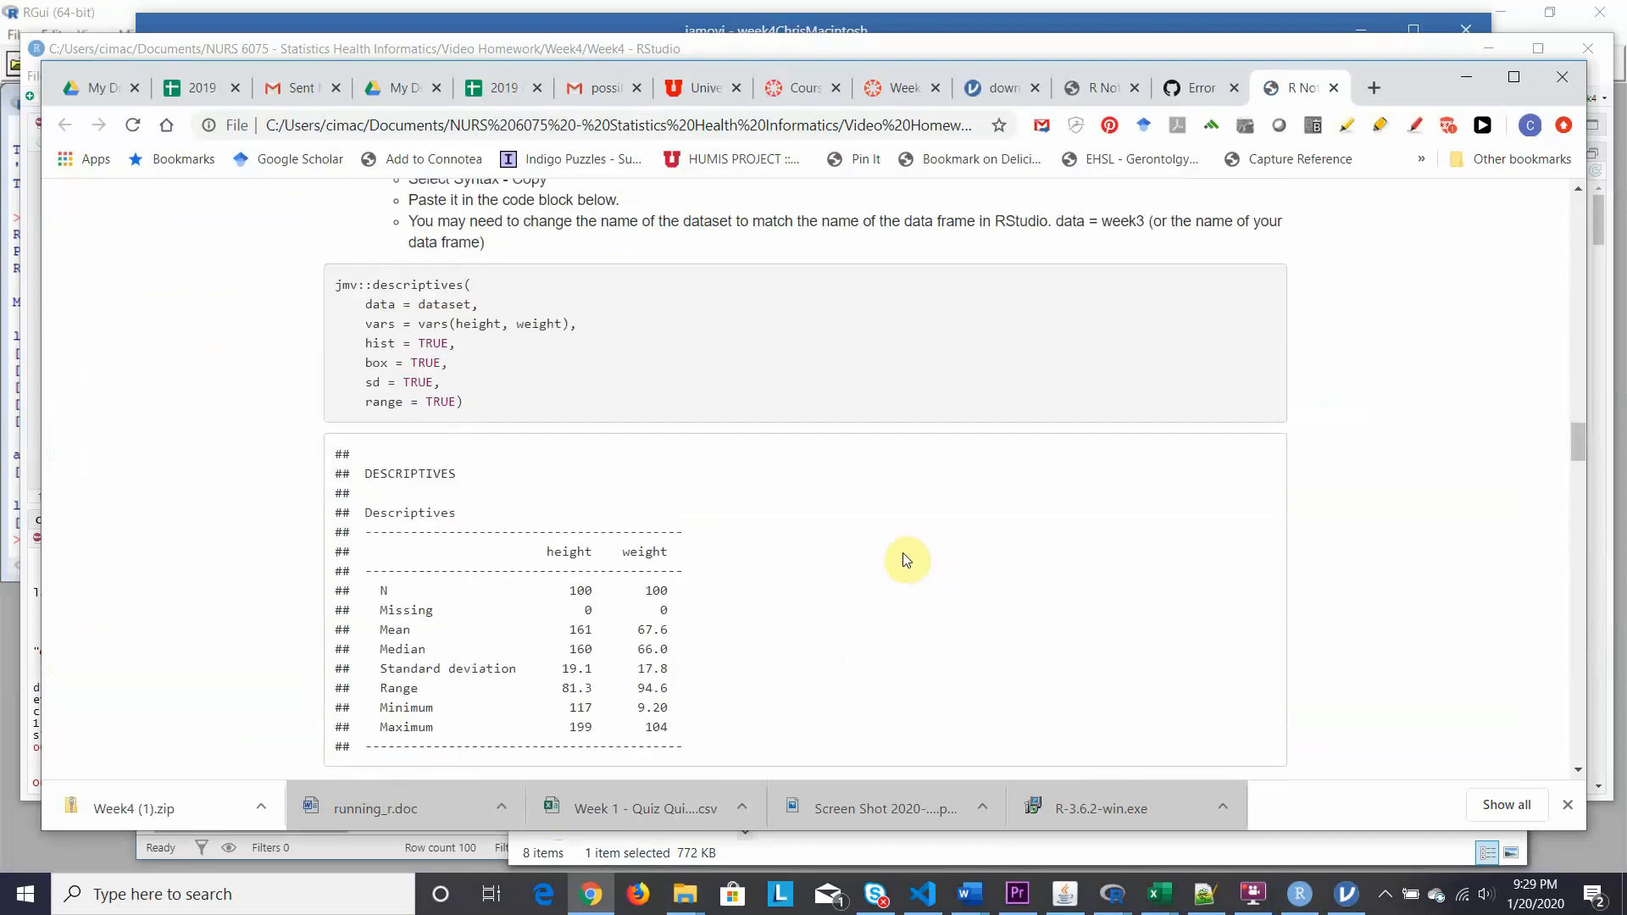
{"action": "scroll", "coordinate": [905, 562], "scroll_direction": "down", "scroll_amount": 3}
{"action": "scroll", "coordinate": [904, 562], "scroll_direction": "down", "scroll_amount": 20}
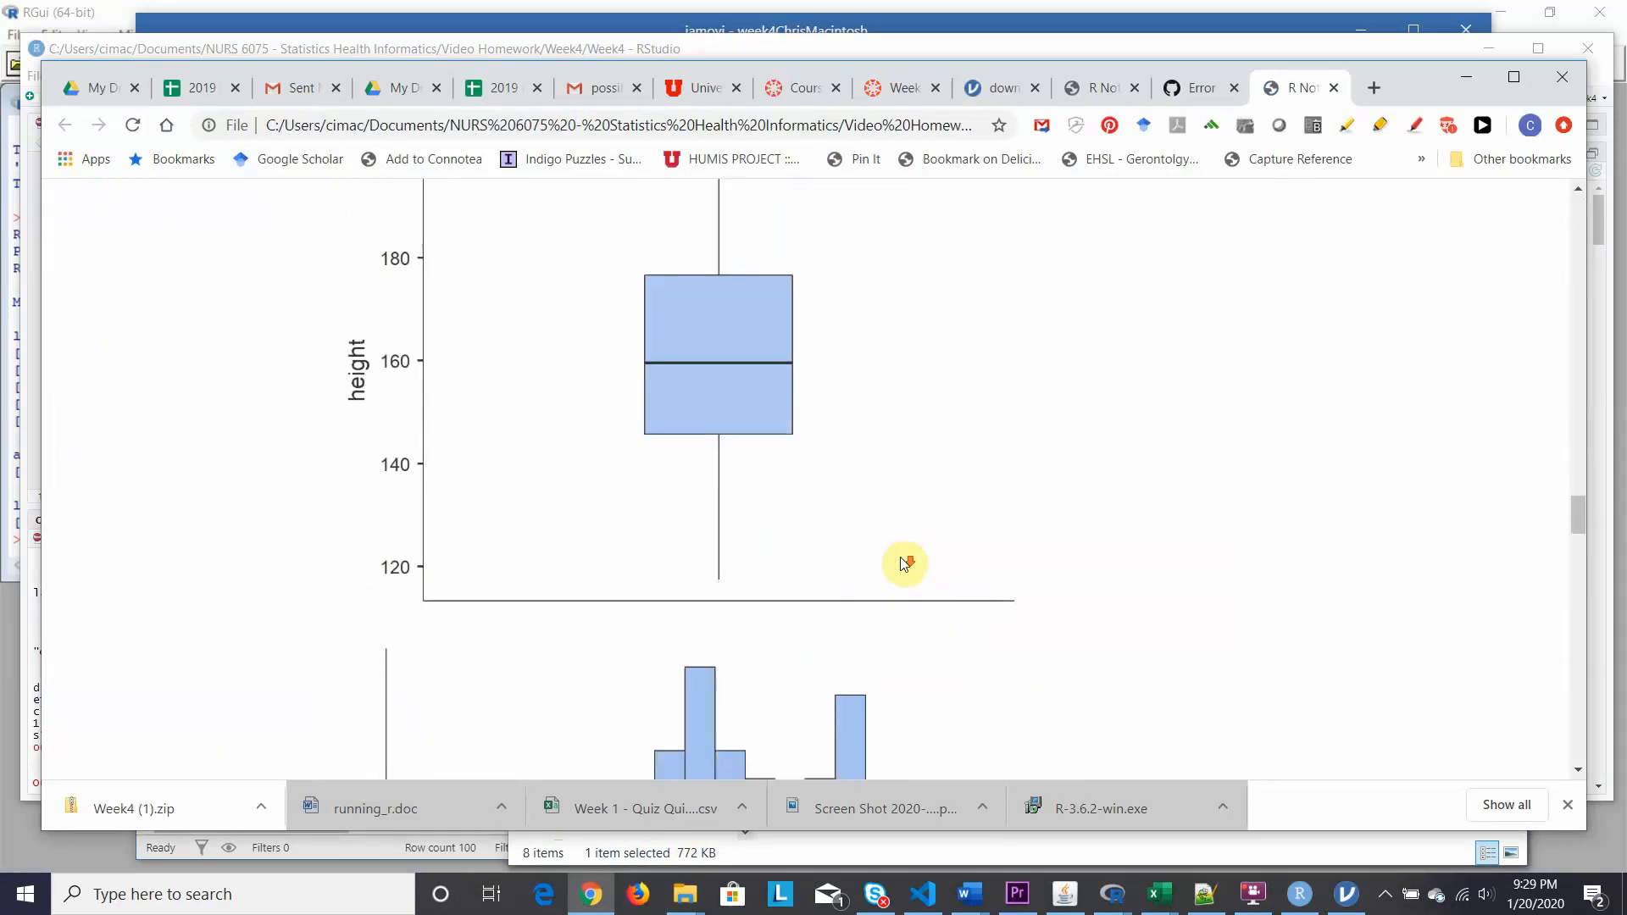
{"action": "scroll", "coordinate": [904, 563], "scroll_direction": "down", "scroll_amount": 20}
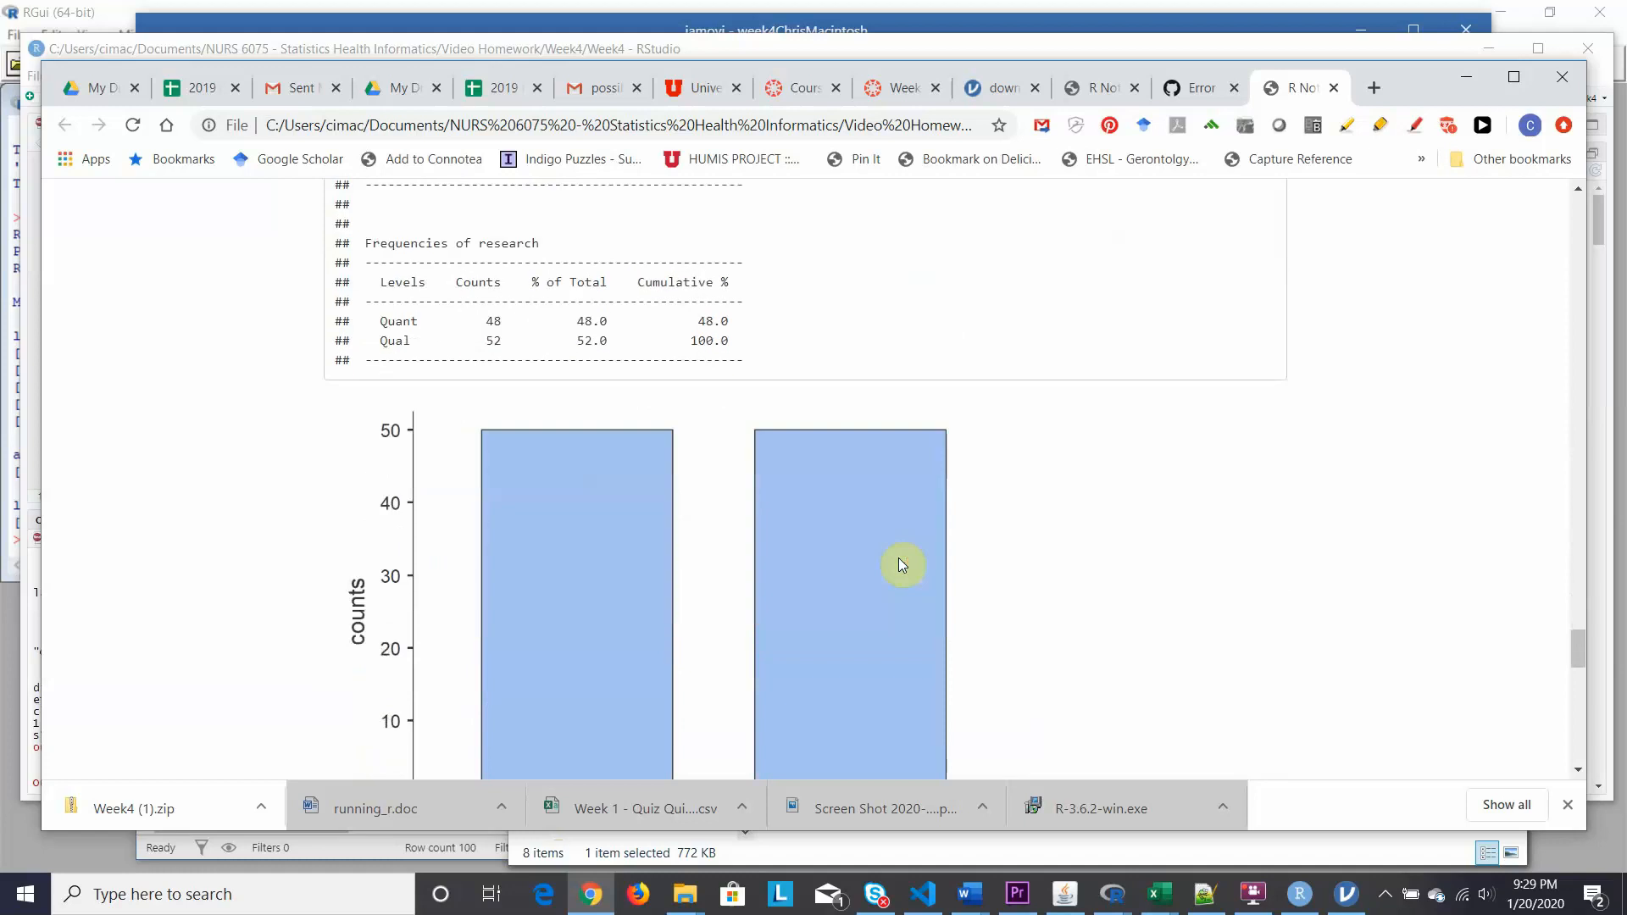
{"action": "scroll", "coordinate": [902, 566], "scroll_direction": "down", "scroll_amount": 4}
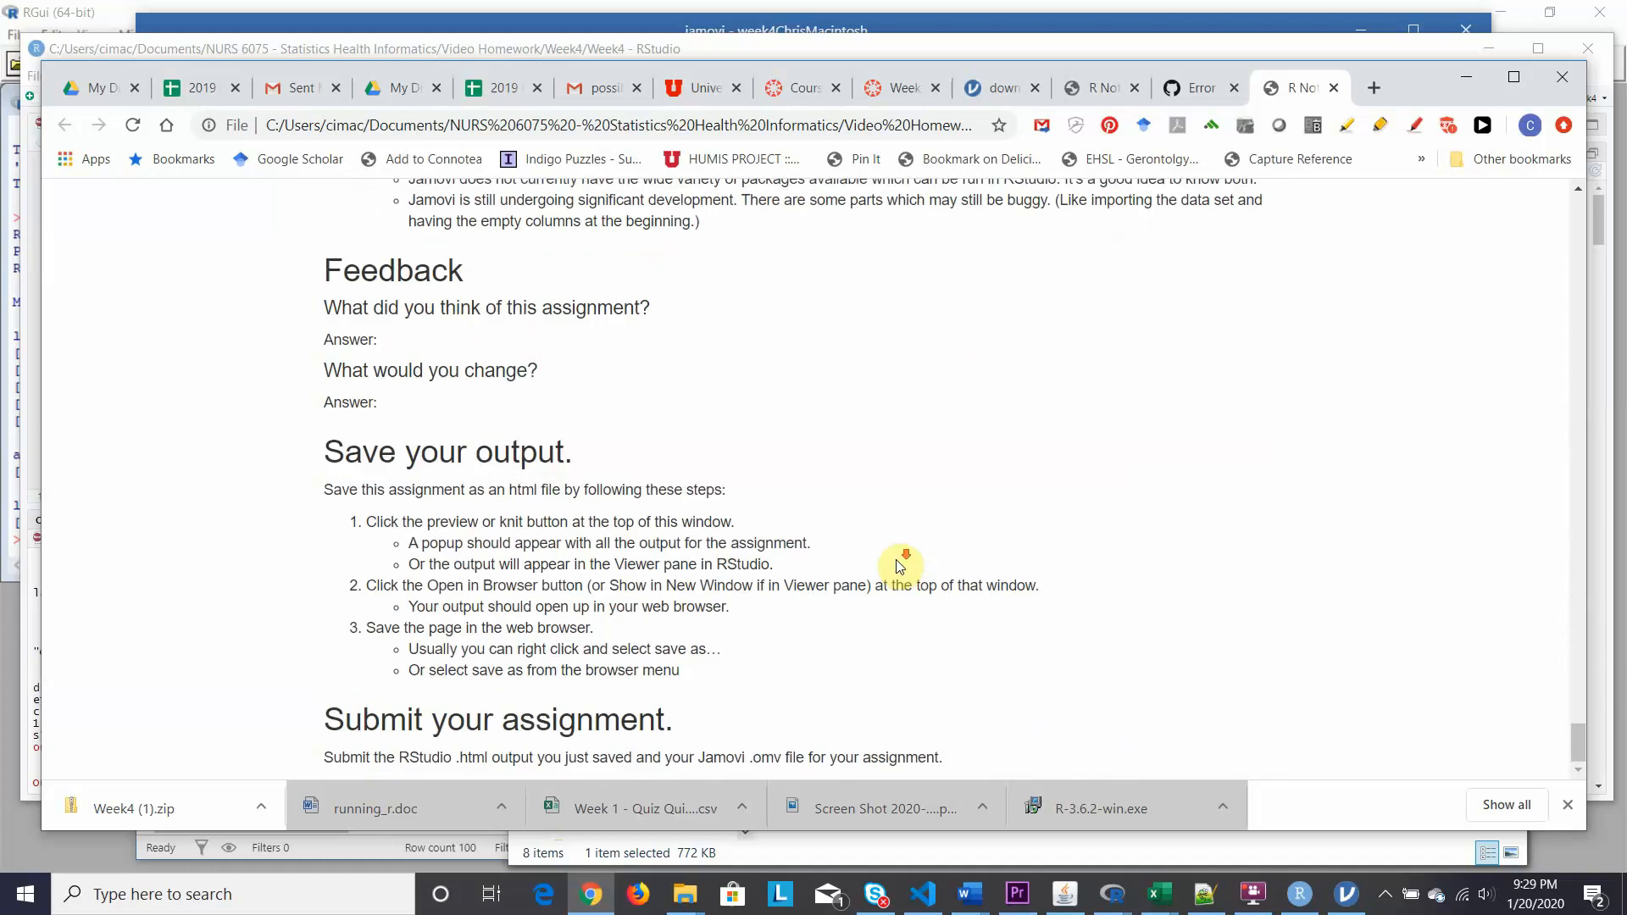
{"action": "scroll", "coordinate": [897, 566], "scroll_direction": "up", "scroll_amount": 7}
{"action": "scroll", "coordinate": [897, 566], "scroll_direction": "up", "scroll_amount": 20}
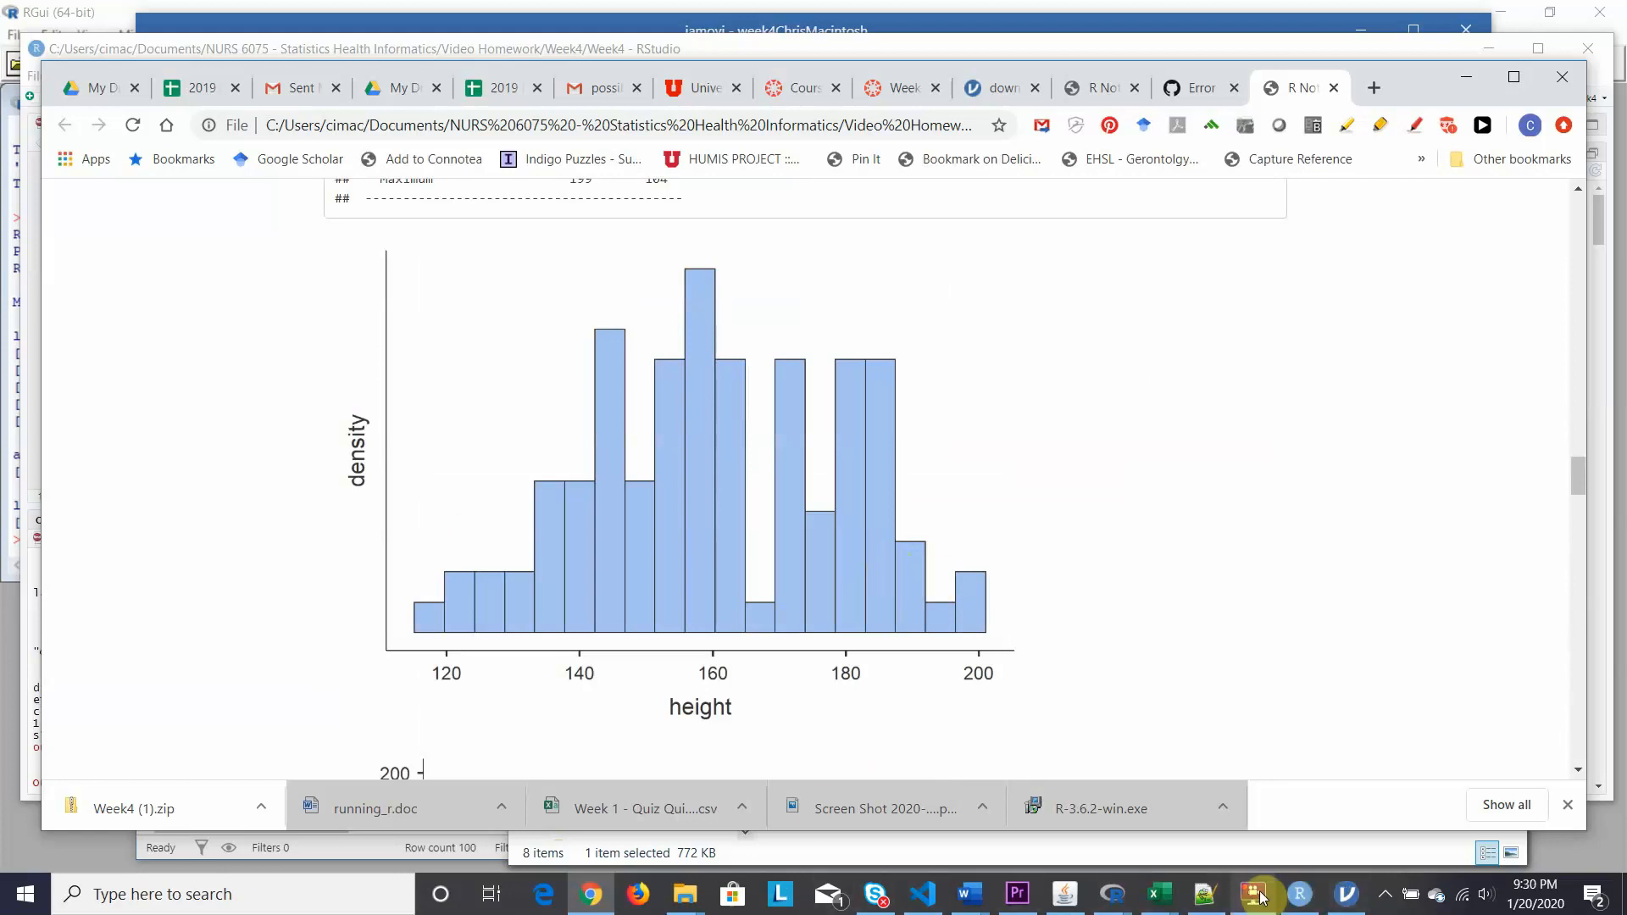
{"action": "mouse_move", "coordinate": [1260, 897]}
{"action": "left_click", "coordinate": [1246, 841]}
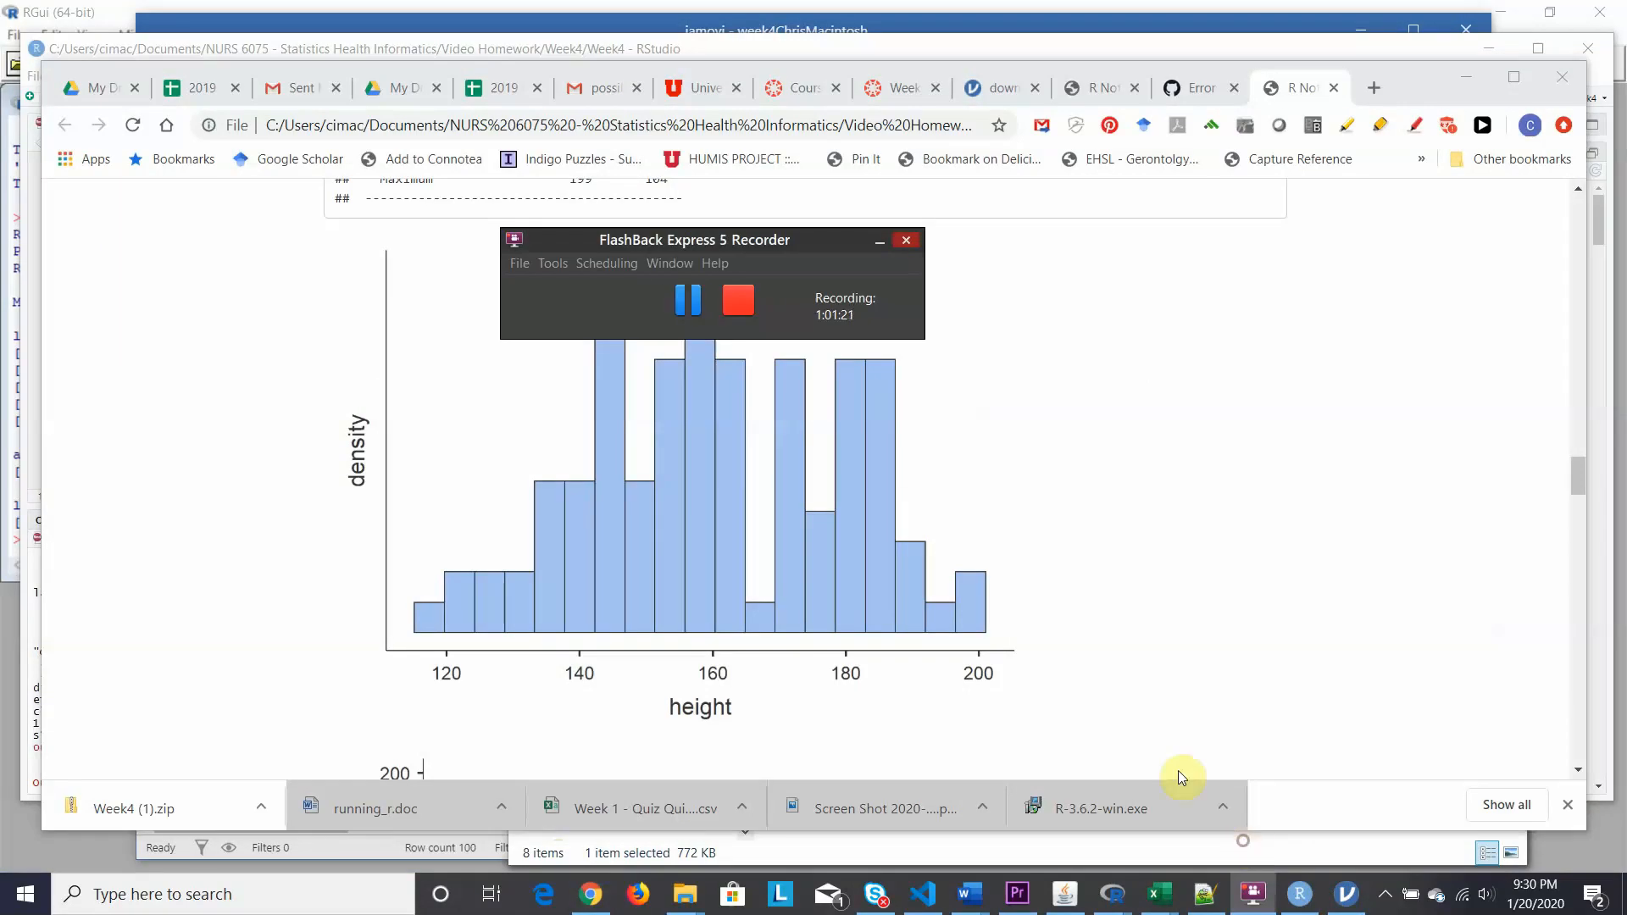